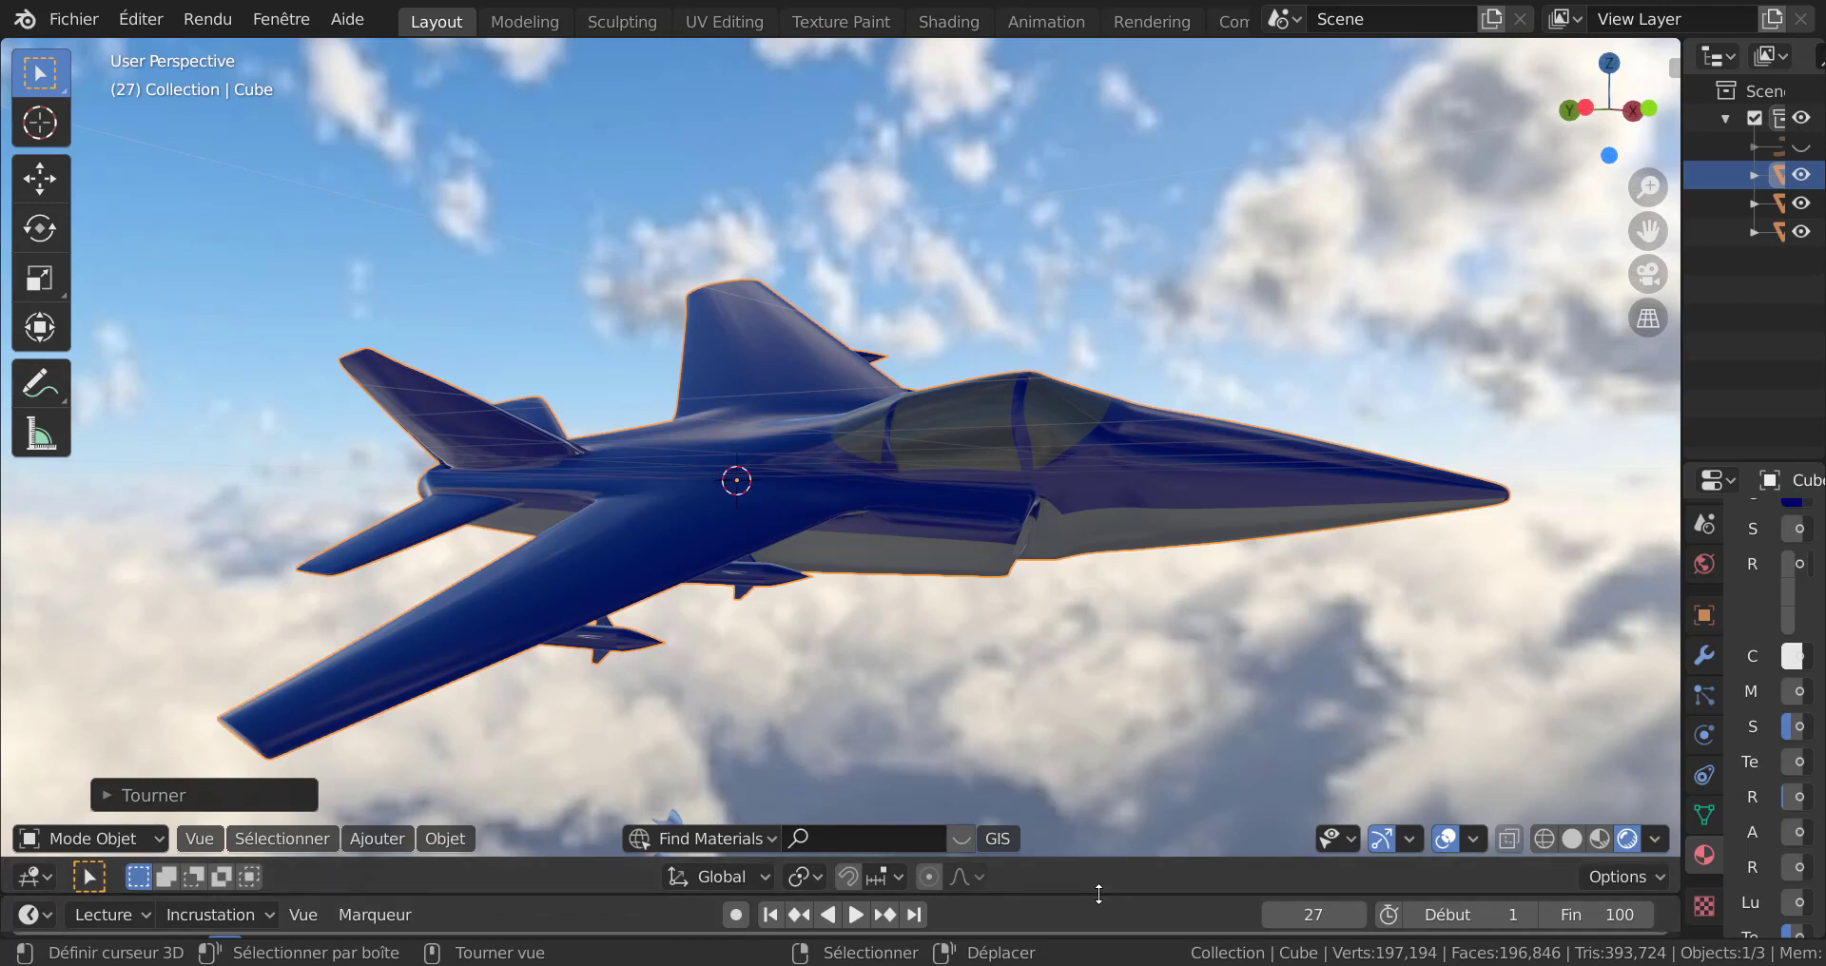
Step: Enlarge the timeline temporarily to move the current frame to 43
drag(1098, 893, 1111, 750)
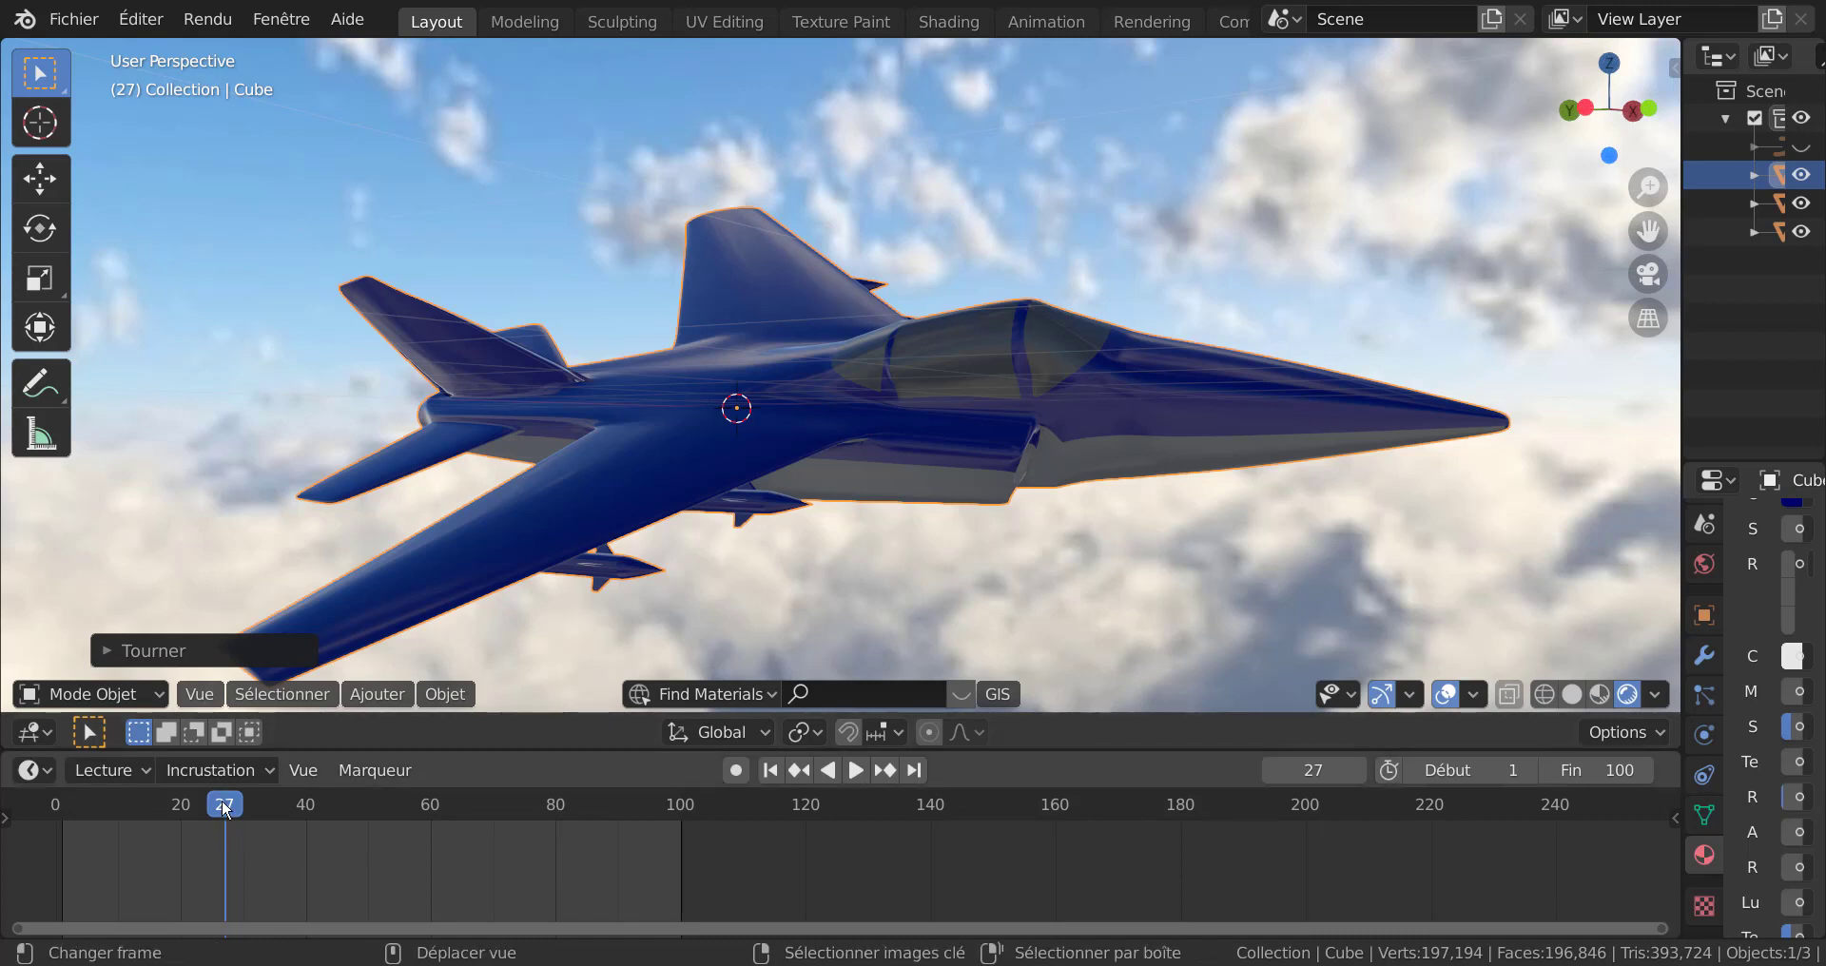
drag(222, 802, 327, 818)
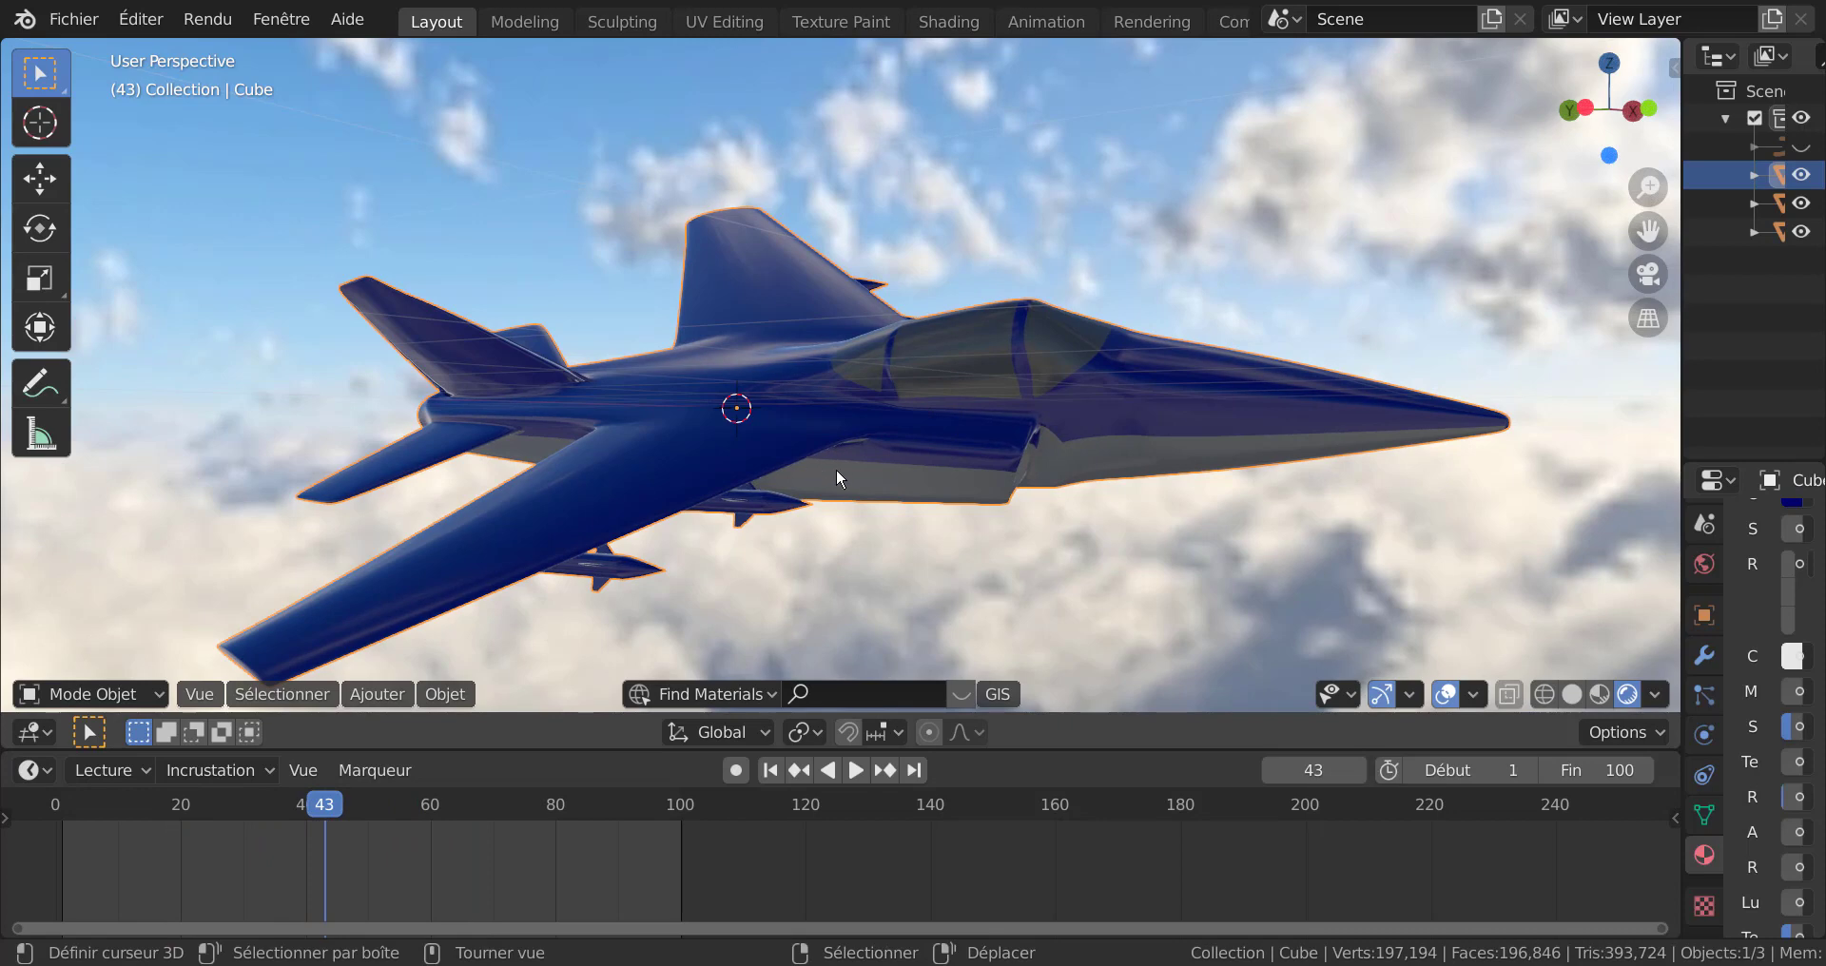
scroll(1035, 456, down, 3)
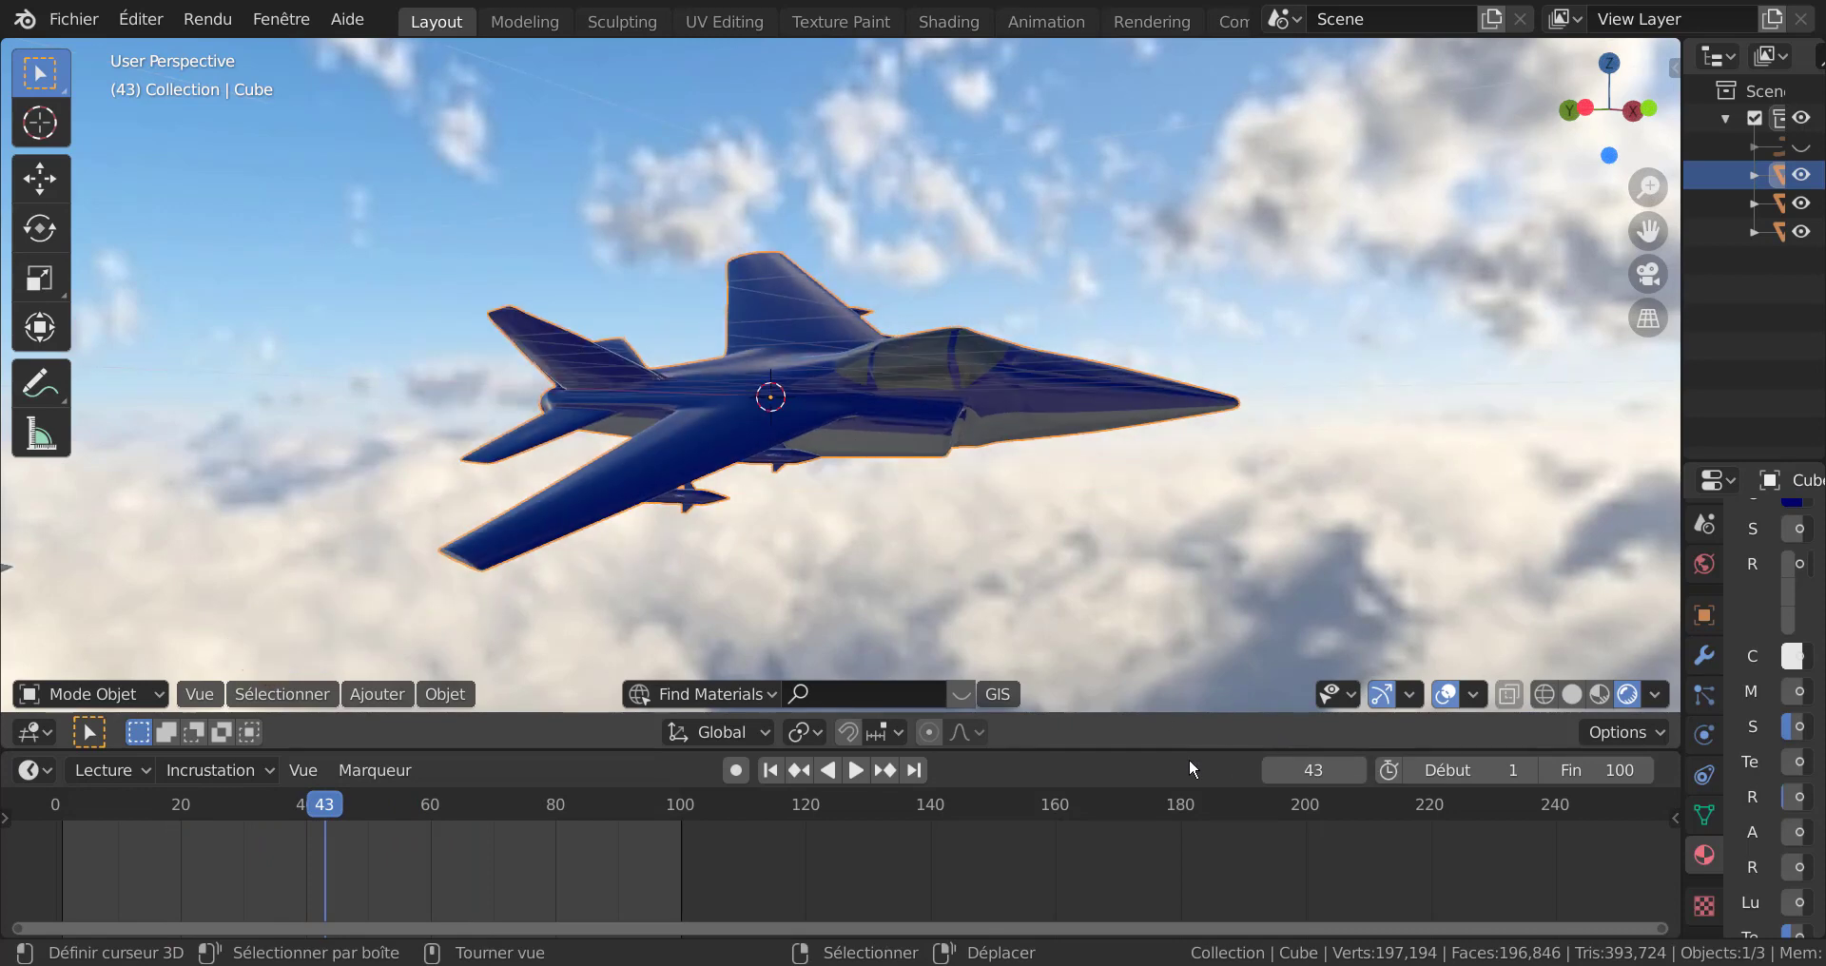
drag(1171, 751, 1179, 846)
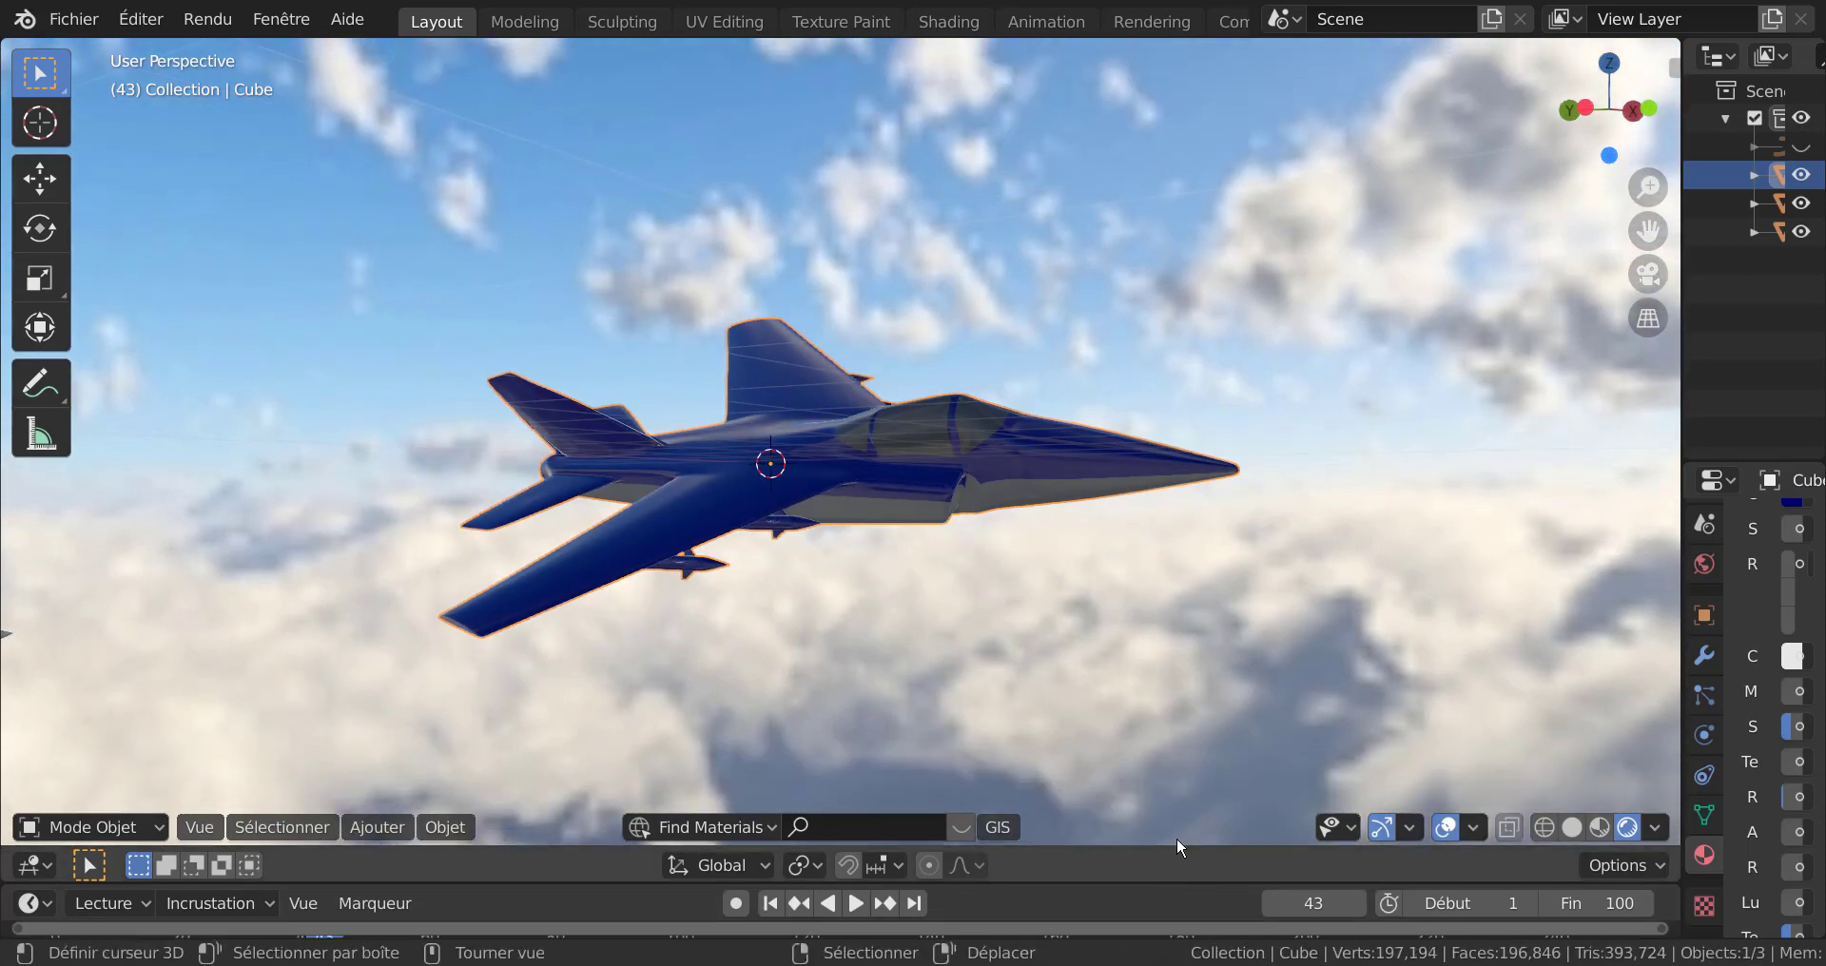
Step: Rotate the banked jet in the front orthographic view until its wings are level
middle_drag(1050, 588, 1169, 619)
scroll(1166, 615, up, 3)
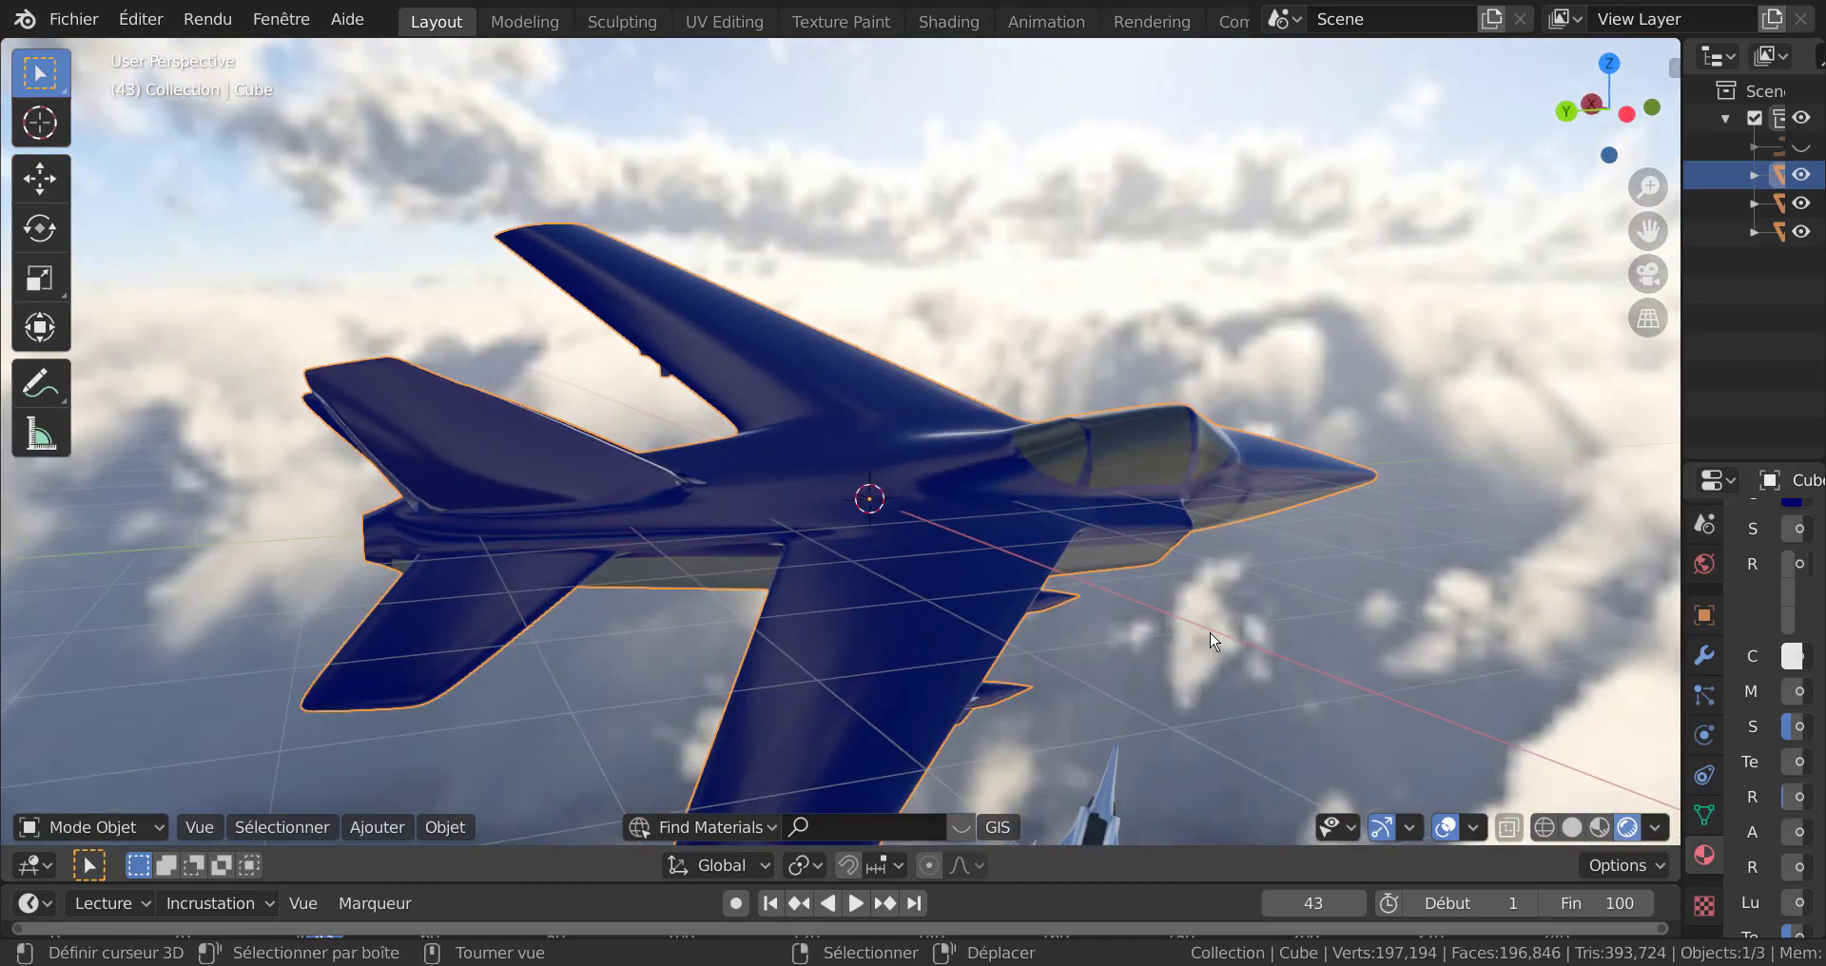
middle_drag(1214, 640, 1313, 603)
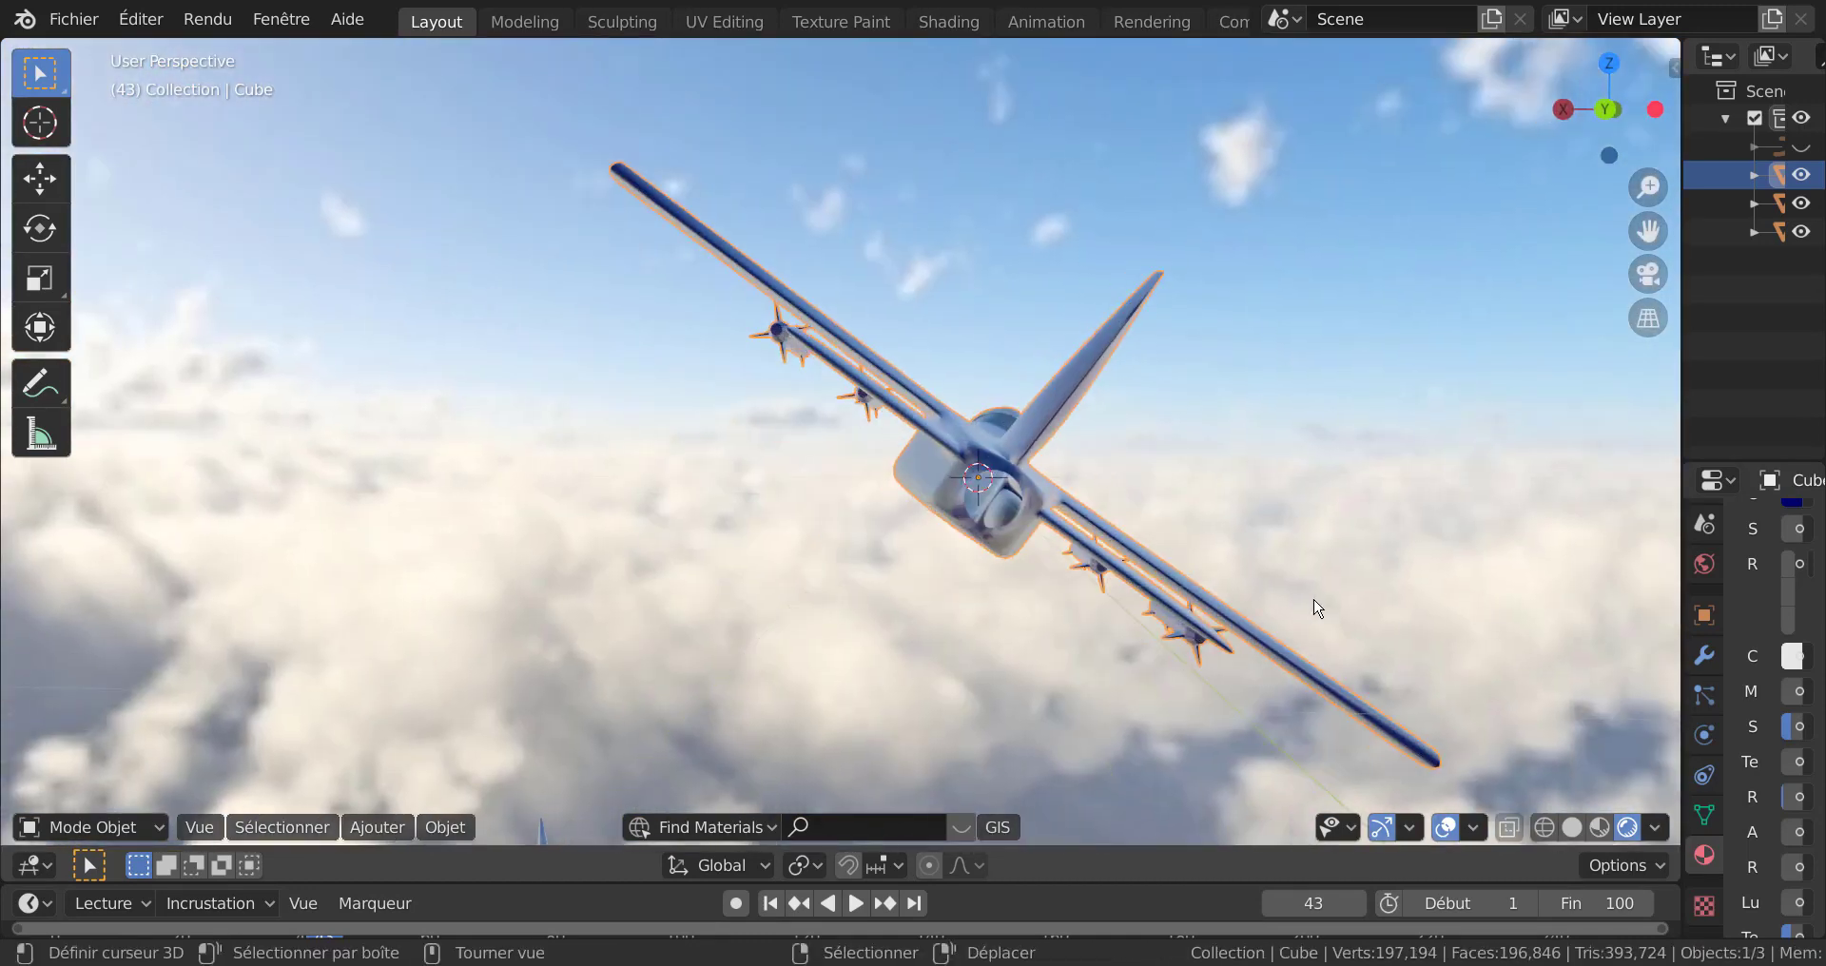
key(KP_1)
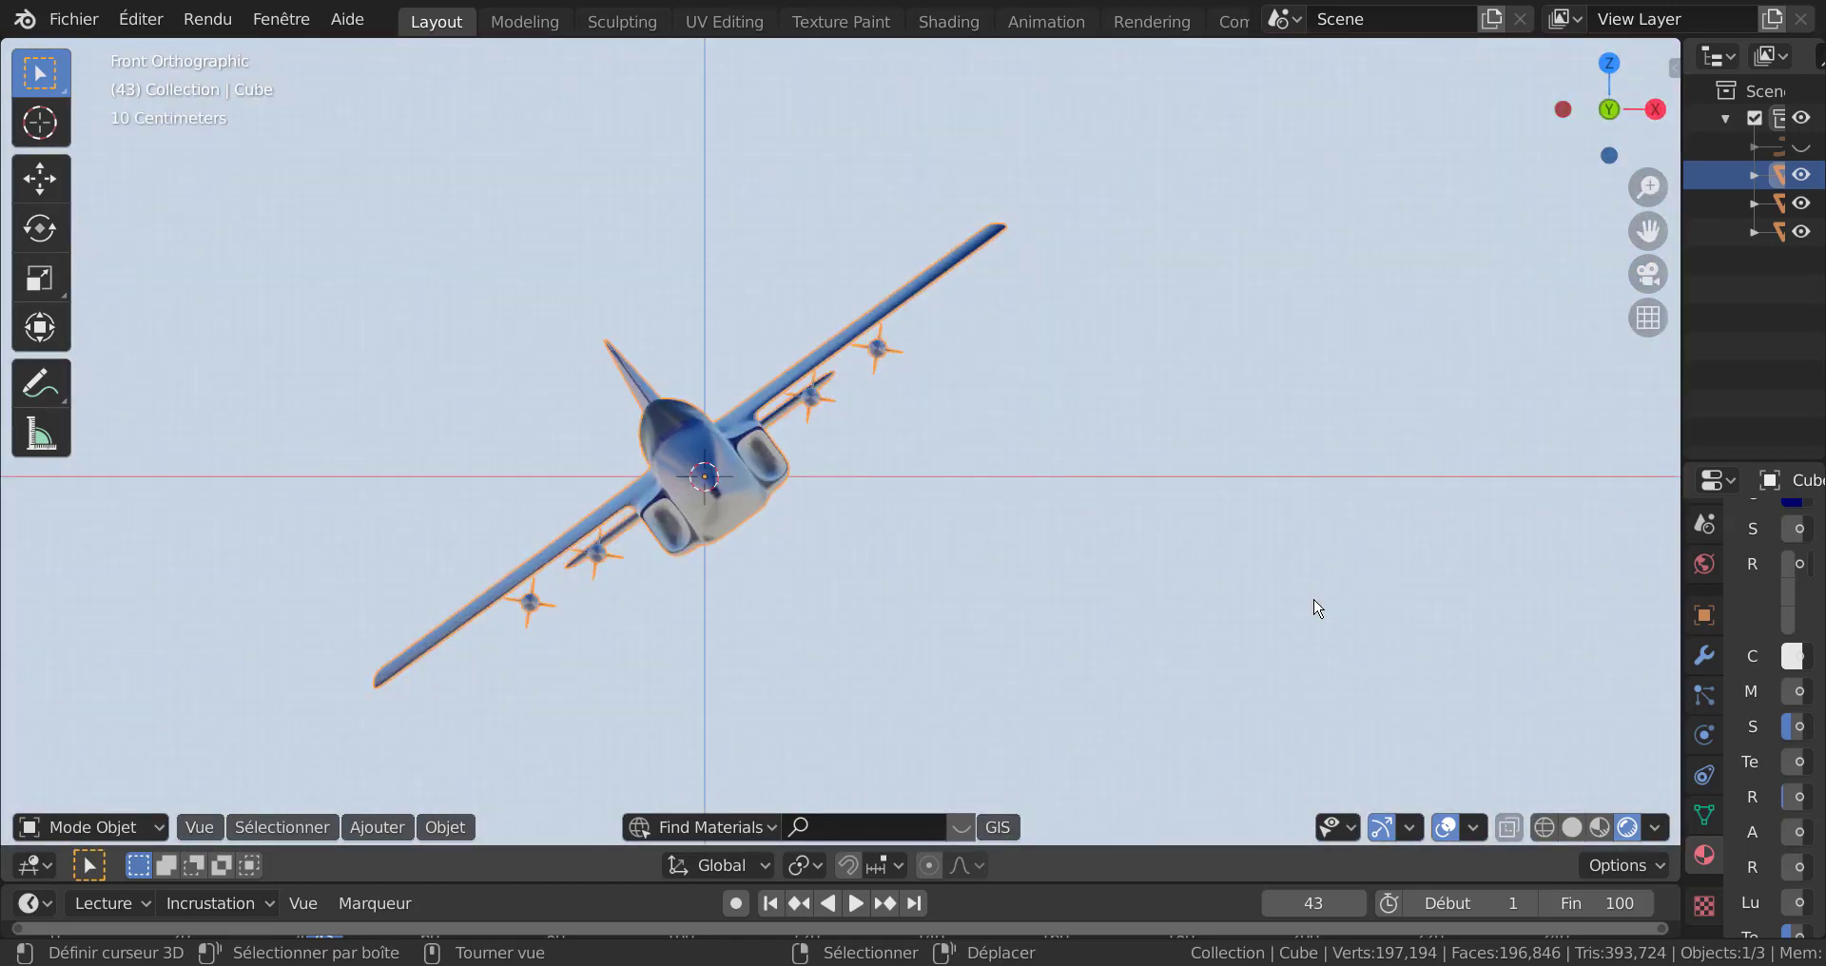
key(r)
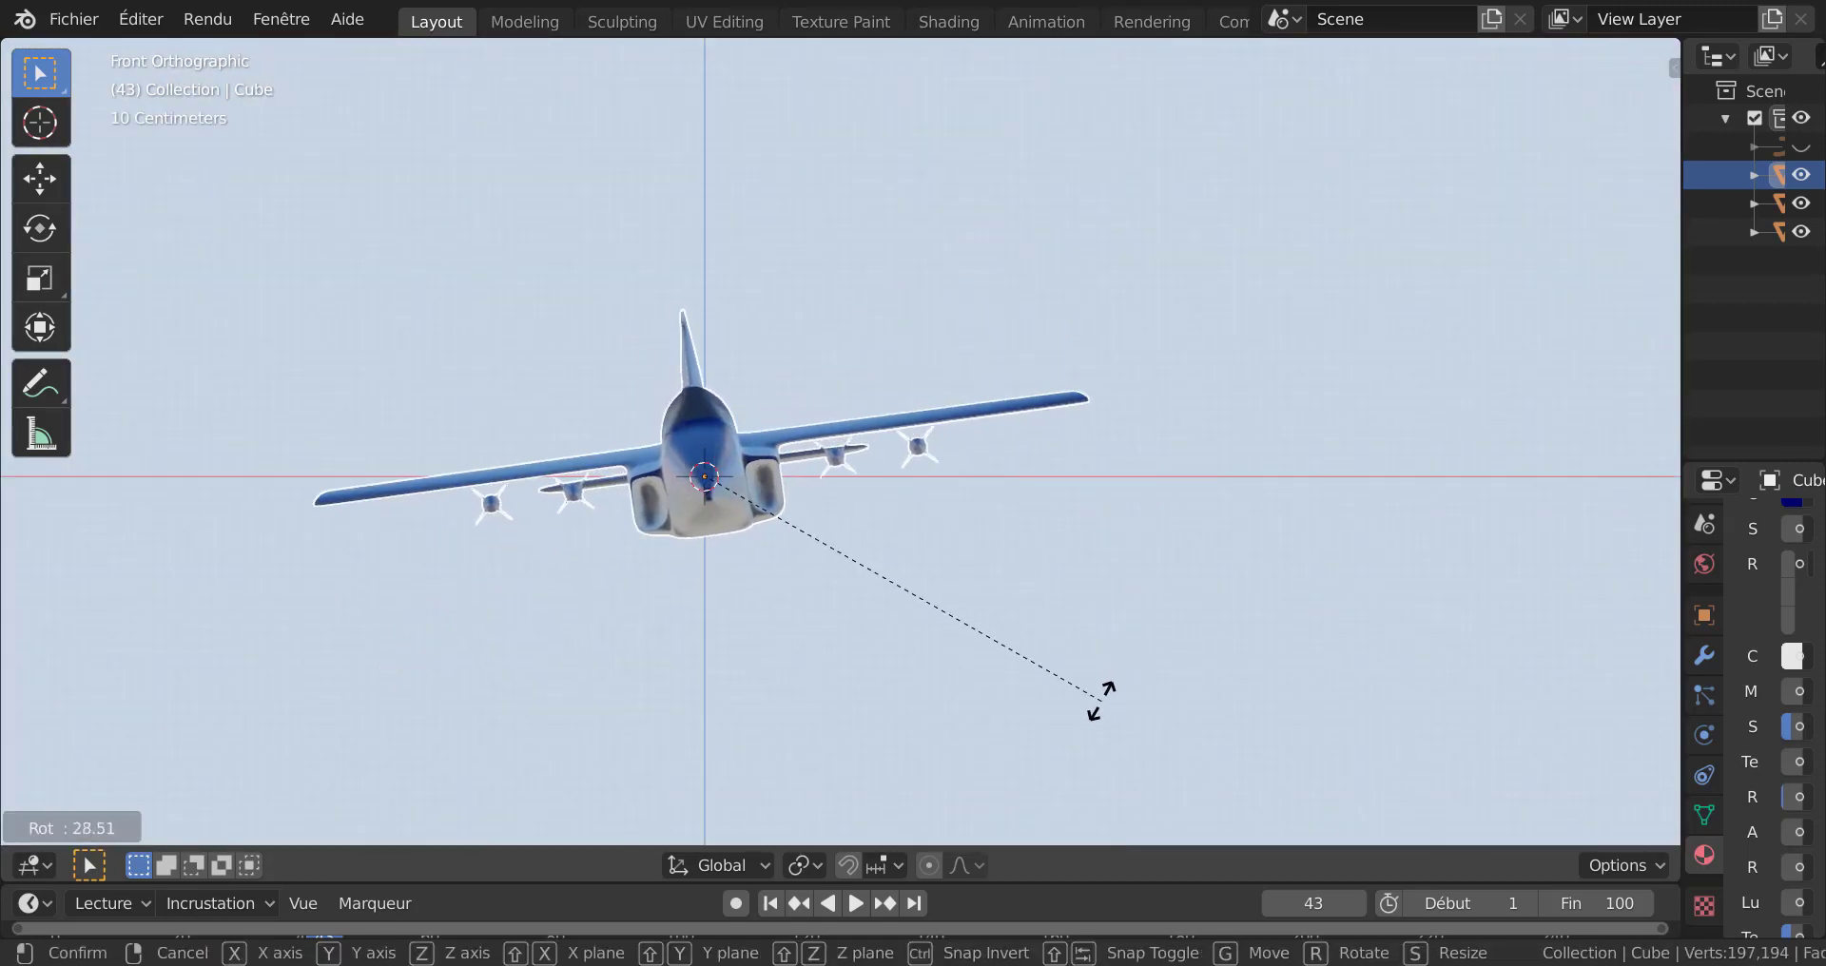
click(1086, 766)
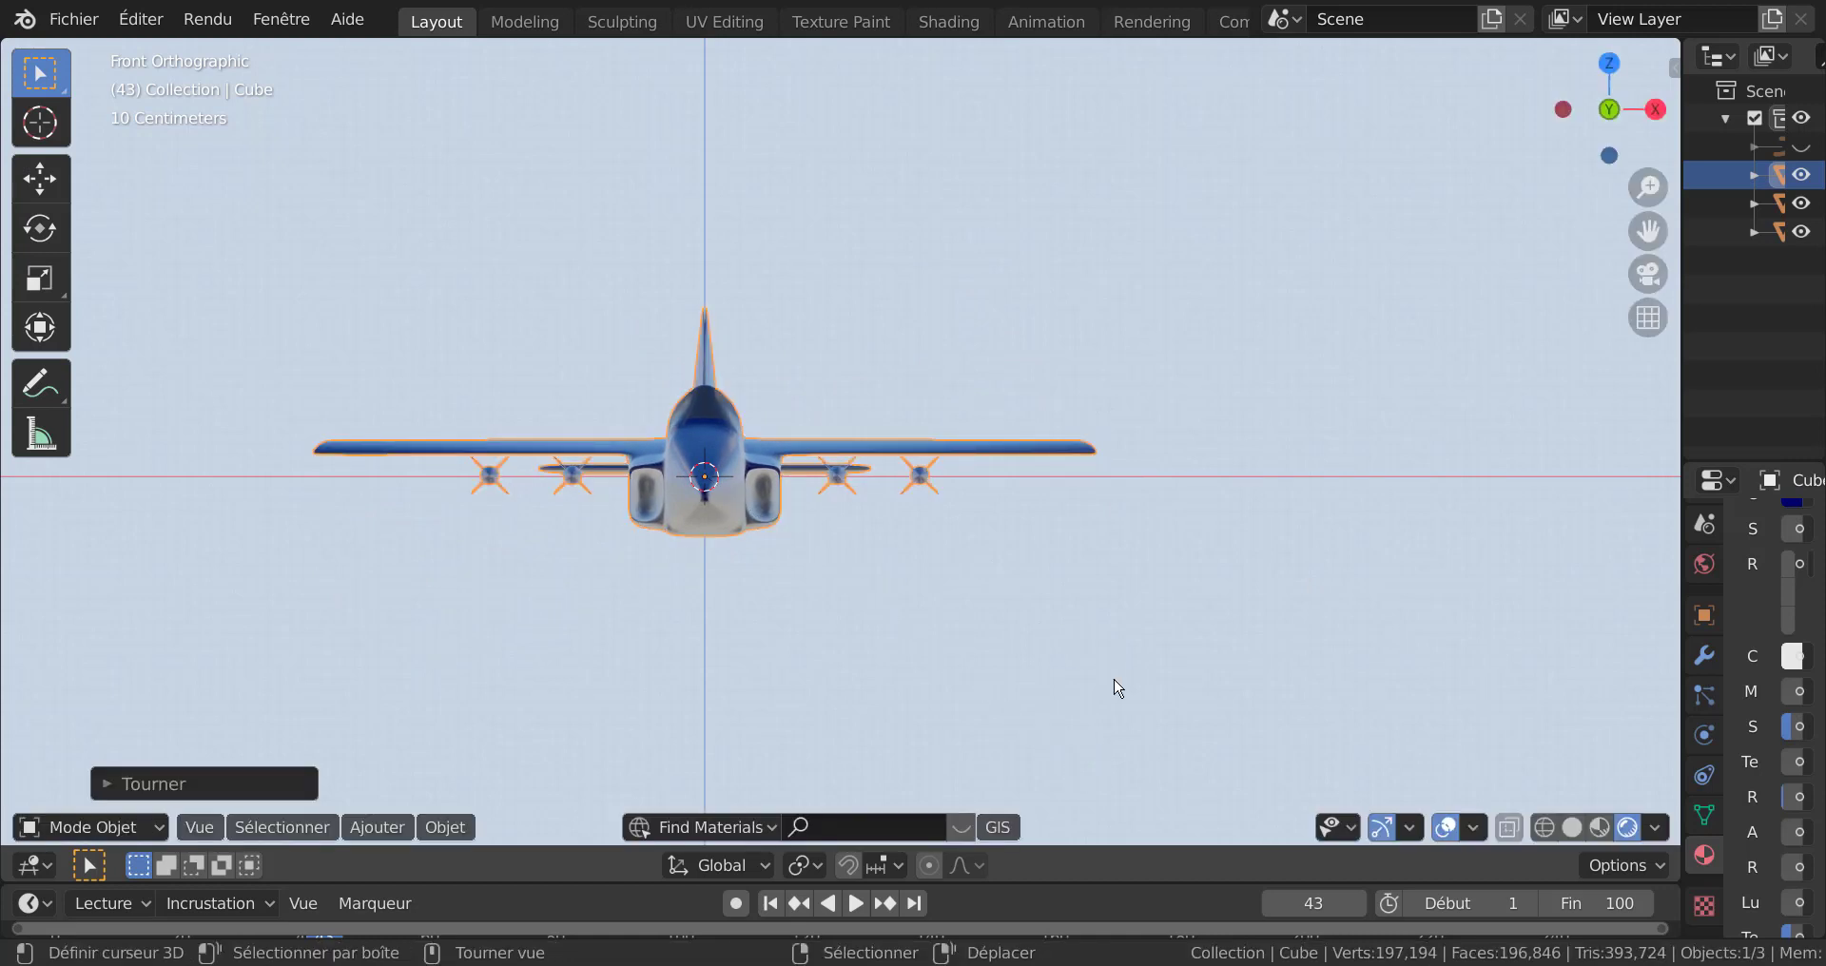
key(r)
key(Escape)
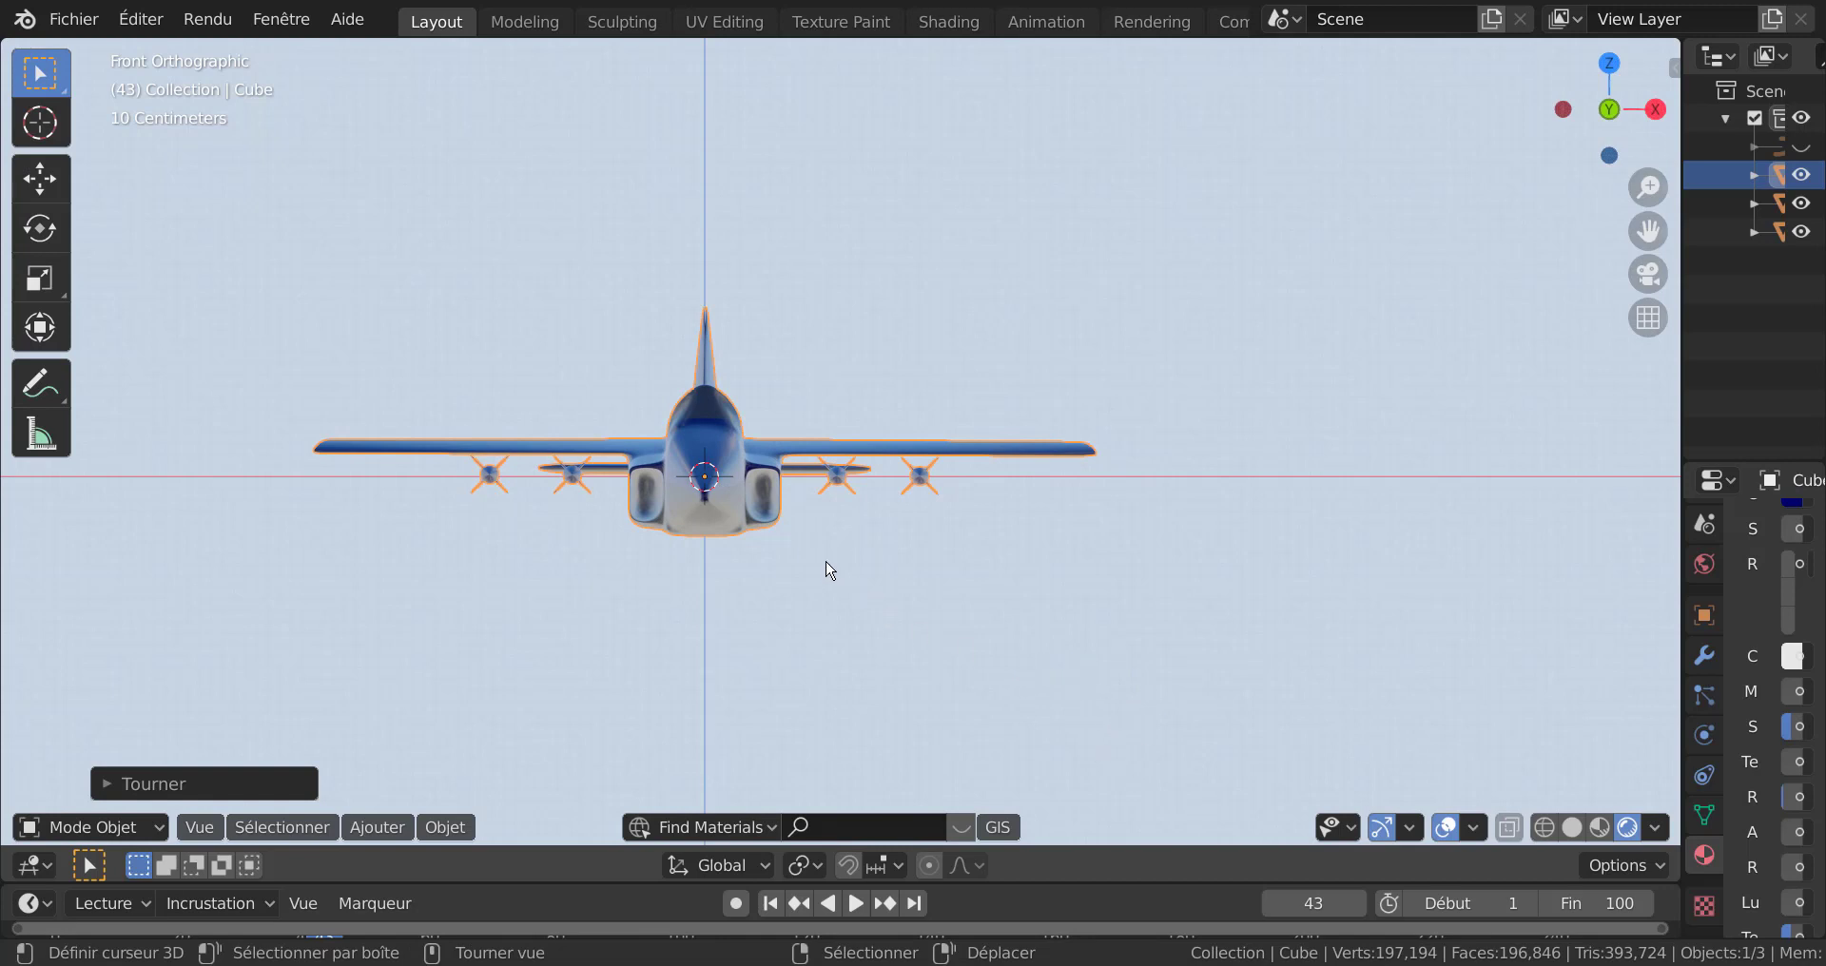
Step: Copy the levelled jet and paste it into the empty scene of a new Blender session
right_click(715, 455)
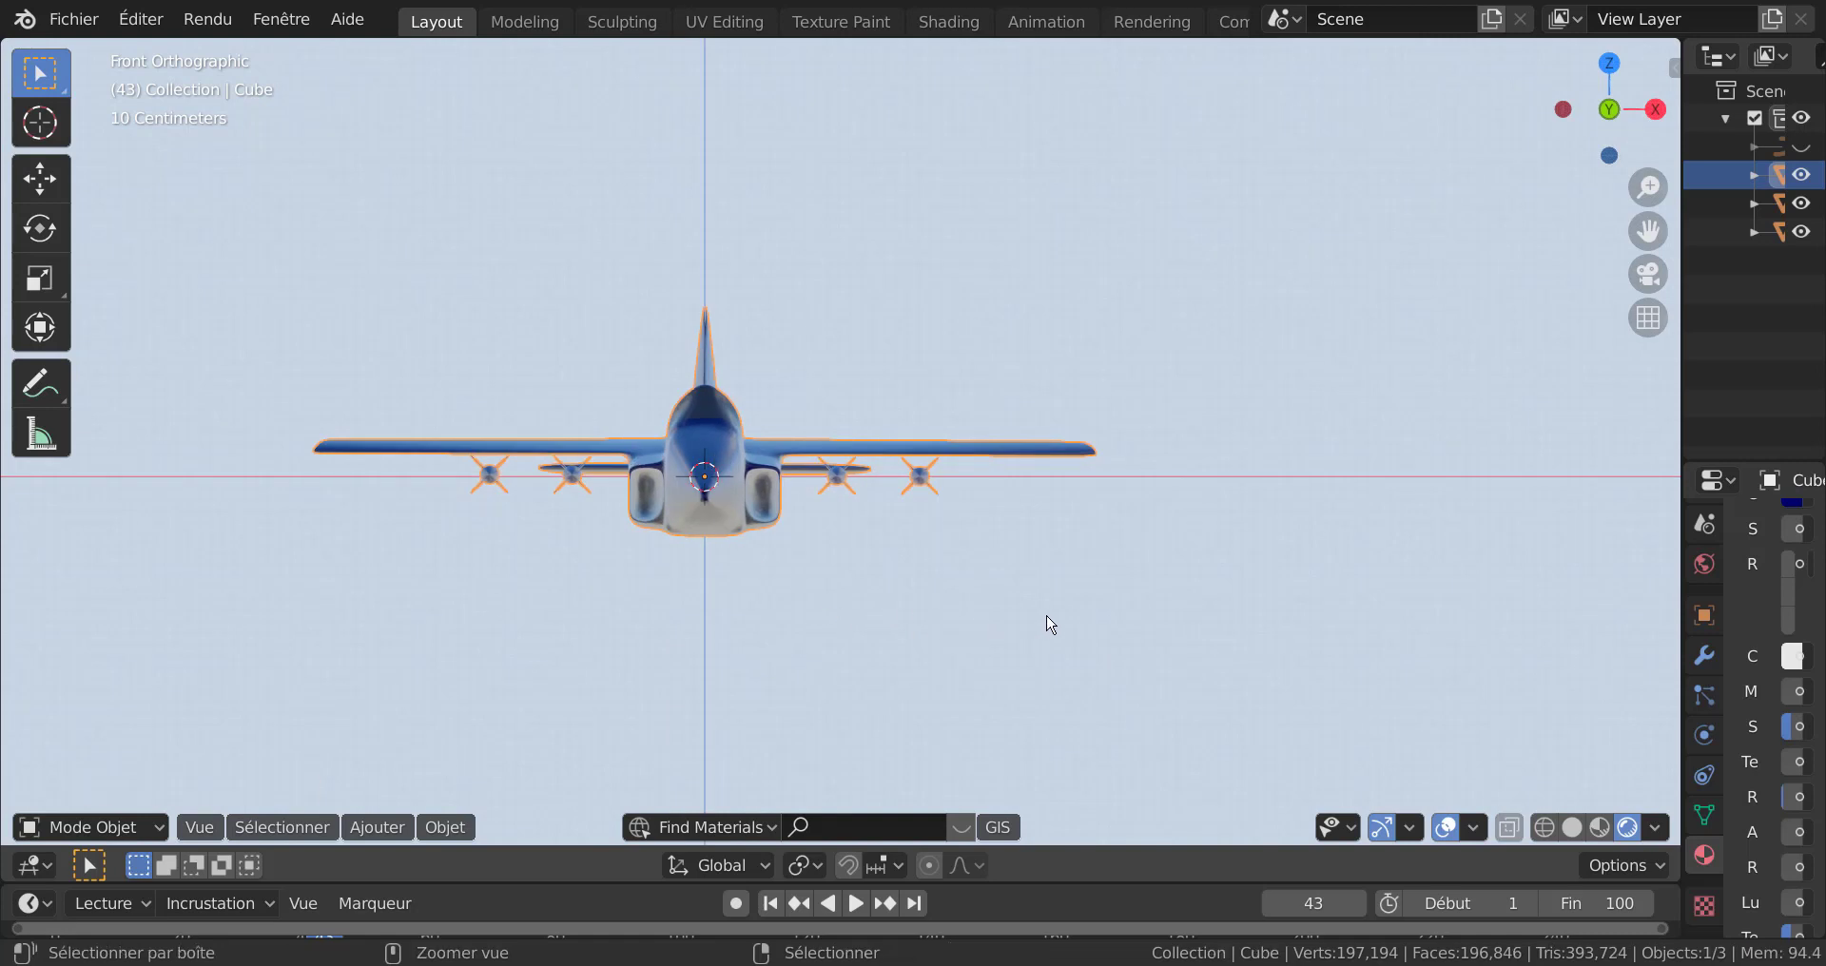
key(ctrl+c)
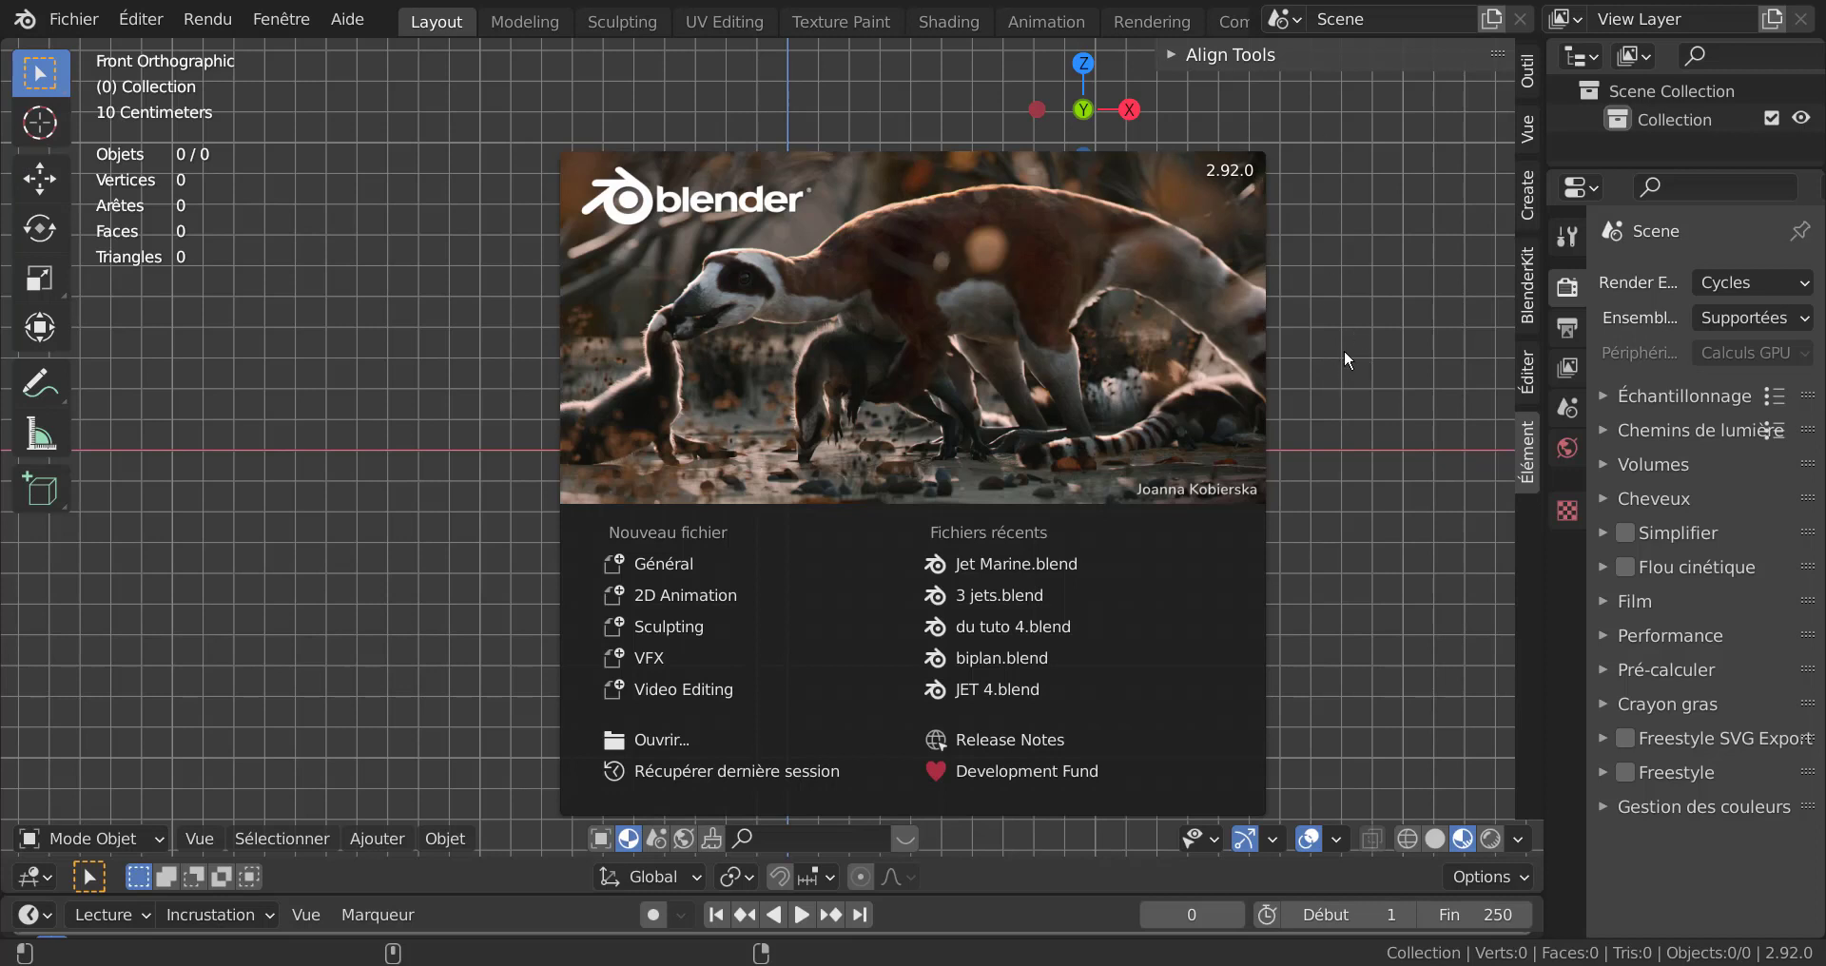
click(1281, 424)
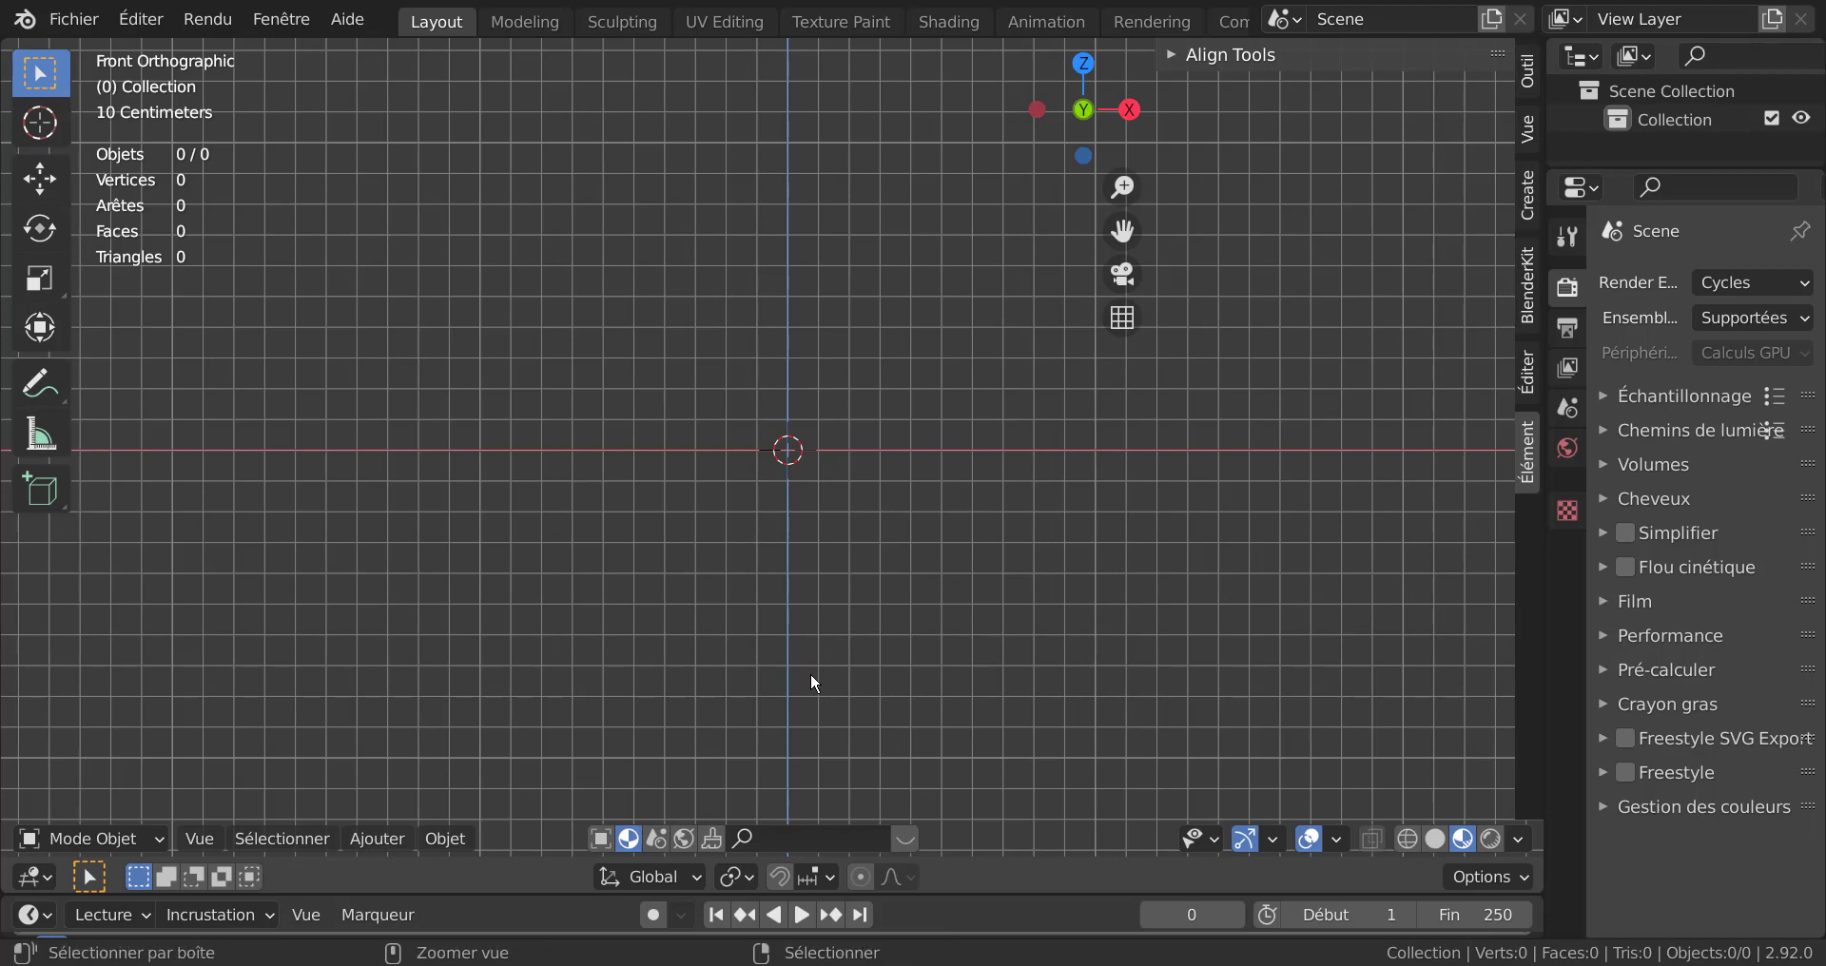
key(ctrl+v)
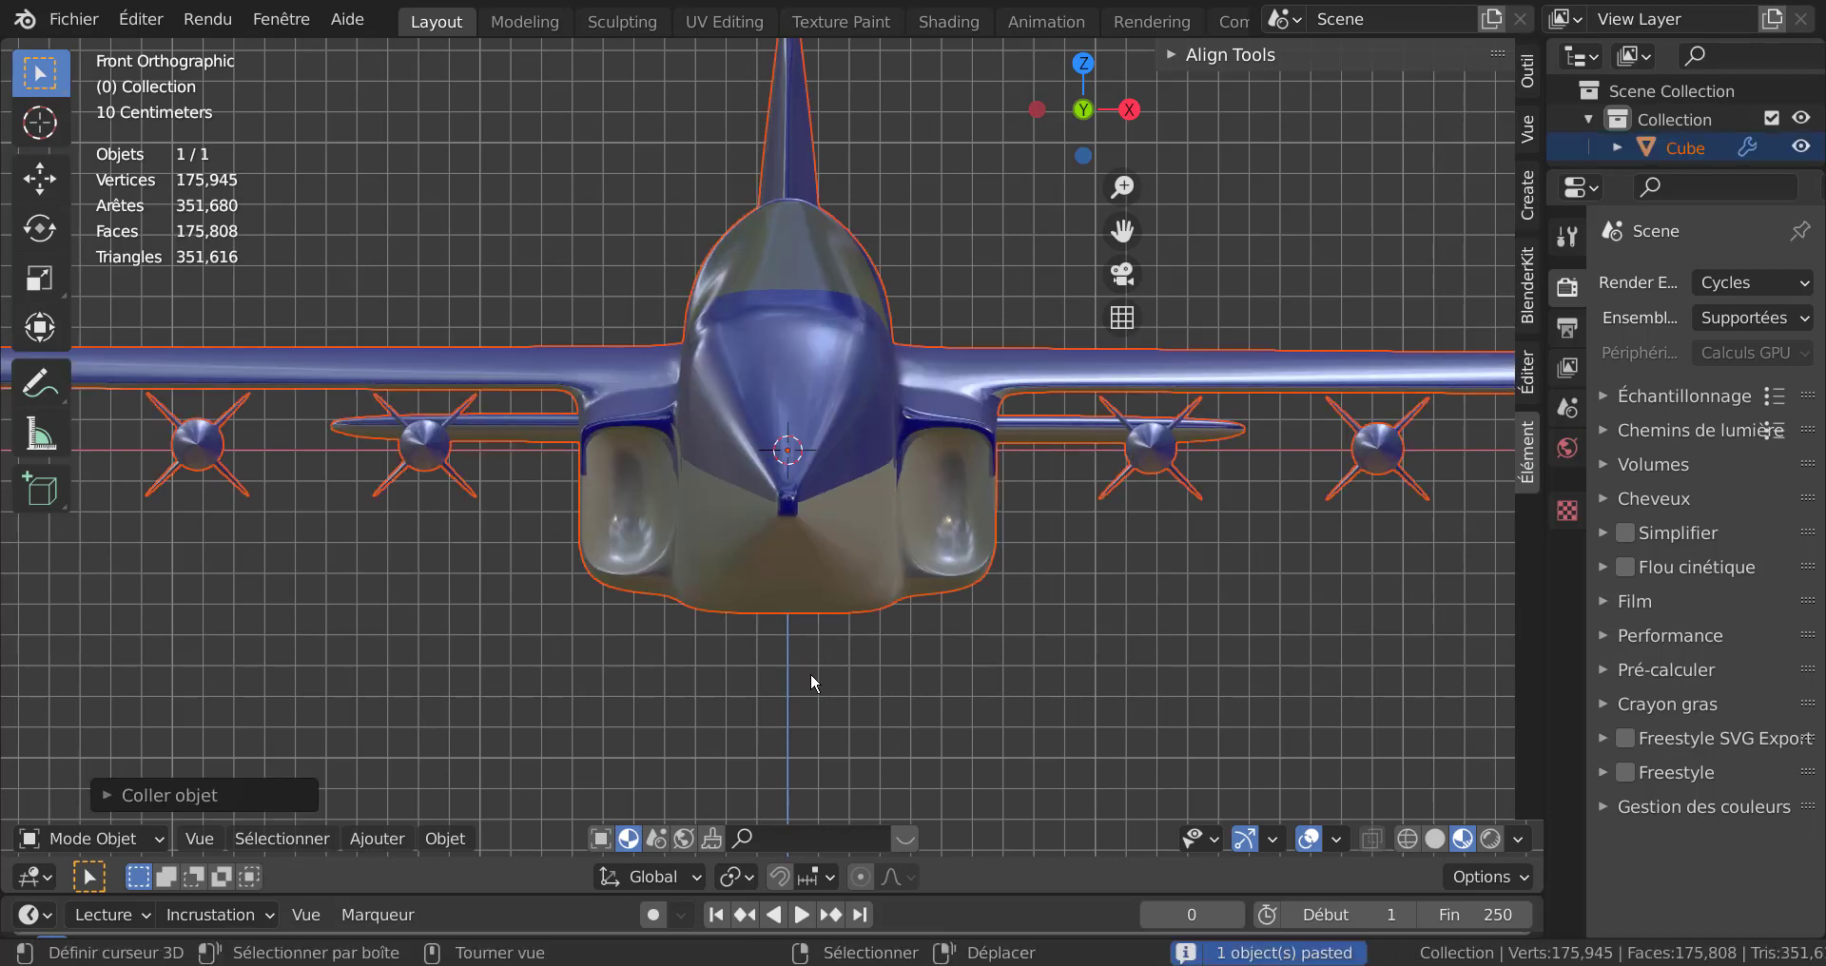
Step: Examine the pasted jet's transform values and its shape from above
scroll(810, 671, down, 3)
click(854, 658)
middle_drag(900, 624, 776, 688)
scroll(818, 627, up, 3)
click(829, 481)
scroll(795, 576, down, 2)
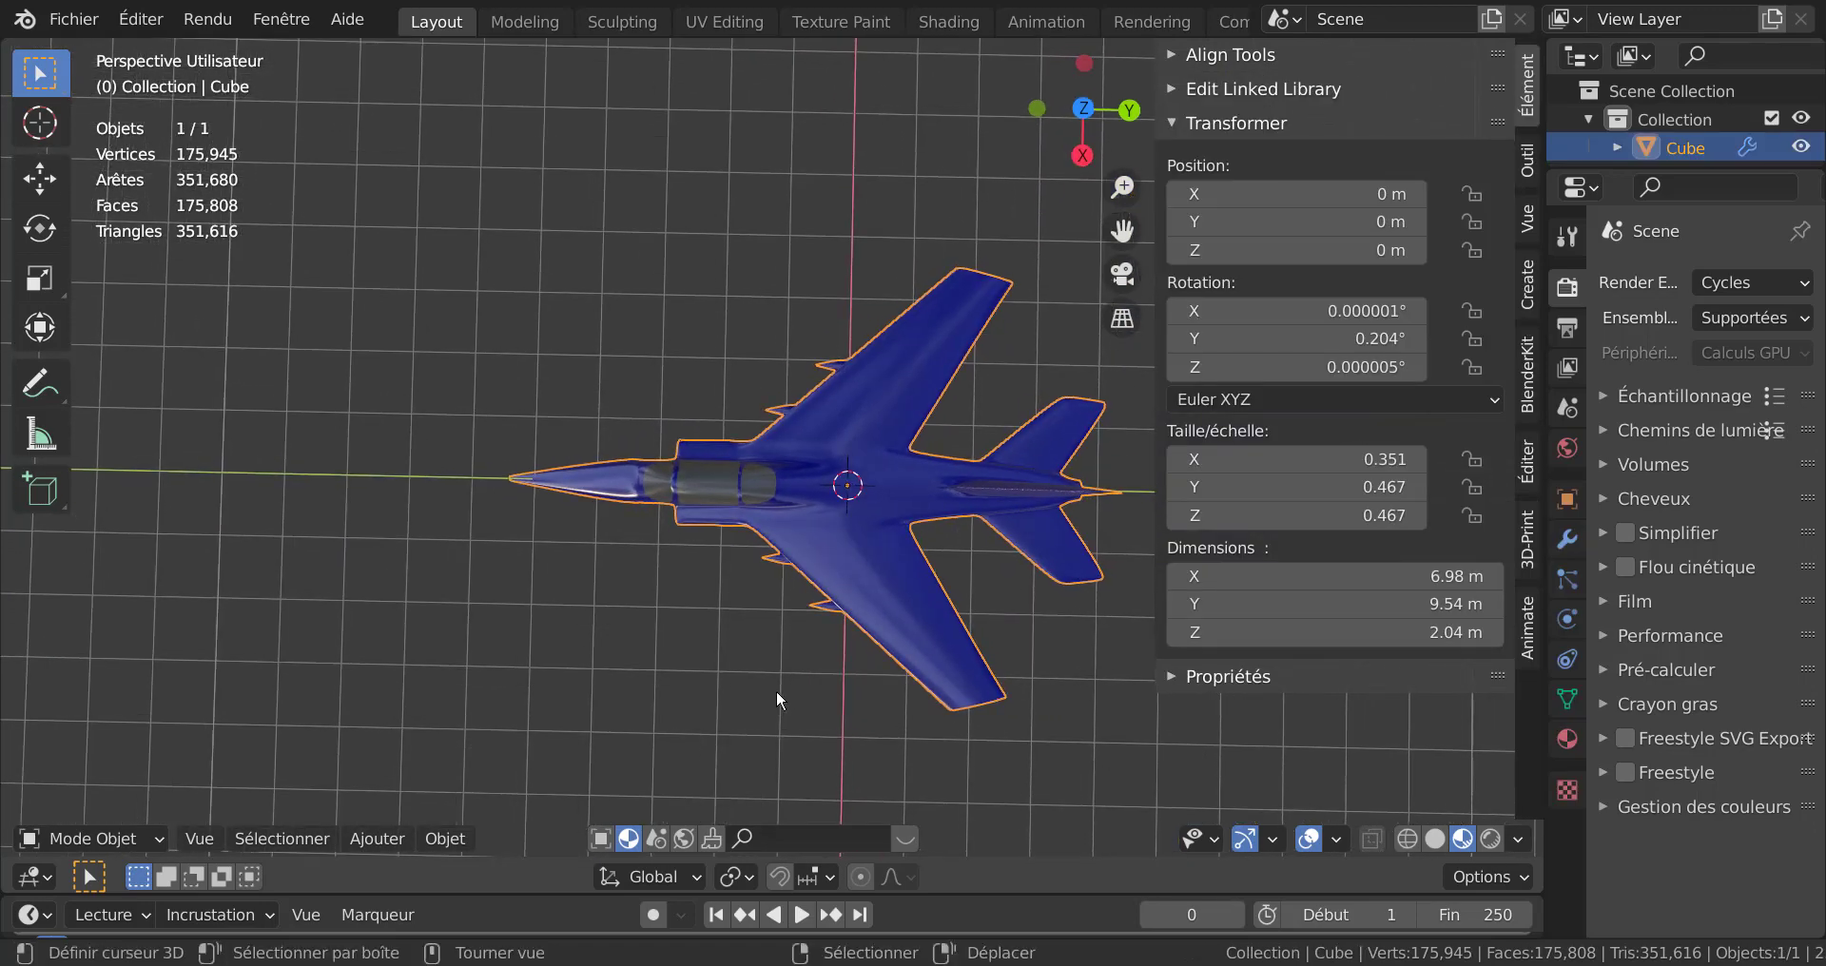
key(KP_7)
scroll(776, 688, up, 4)
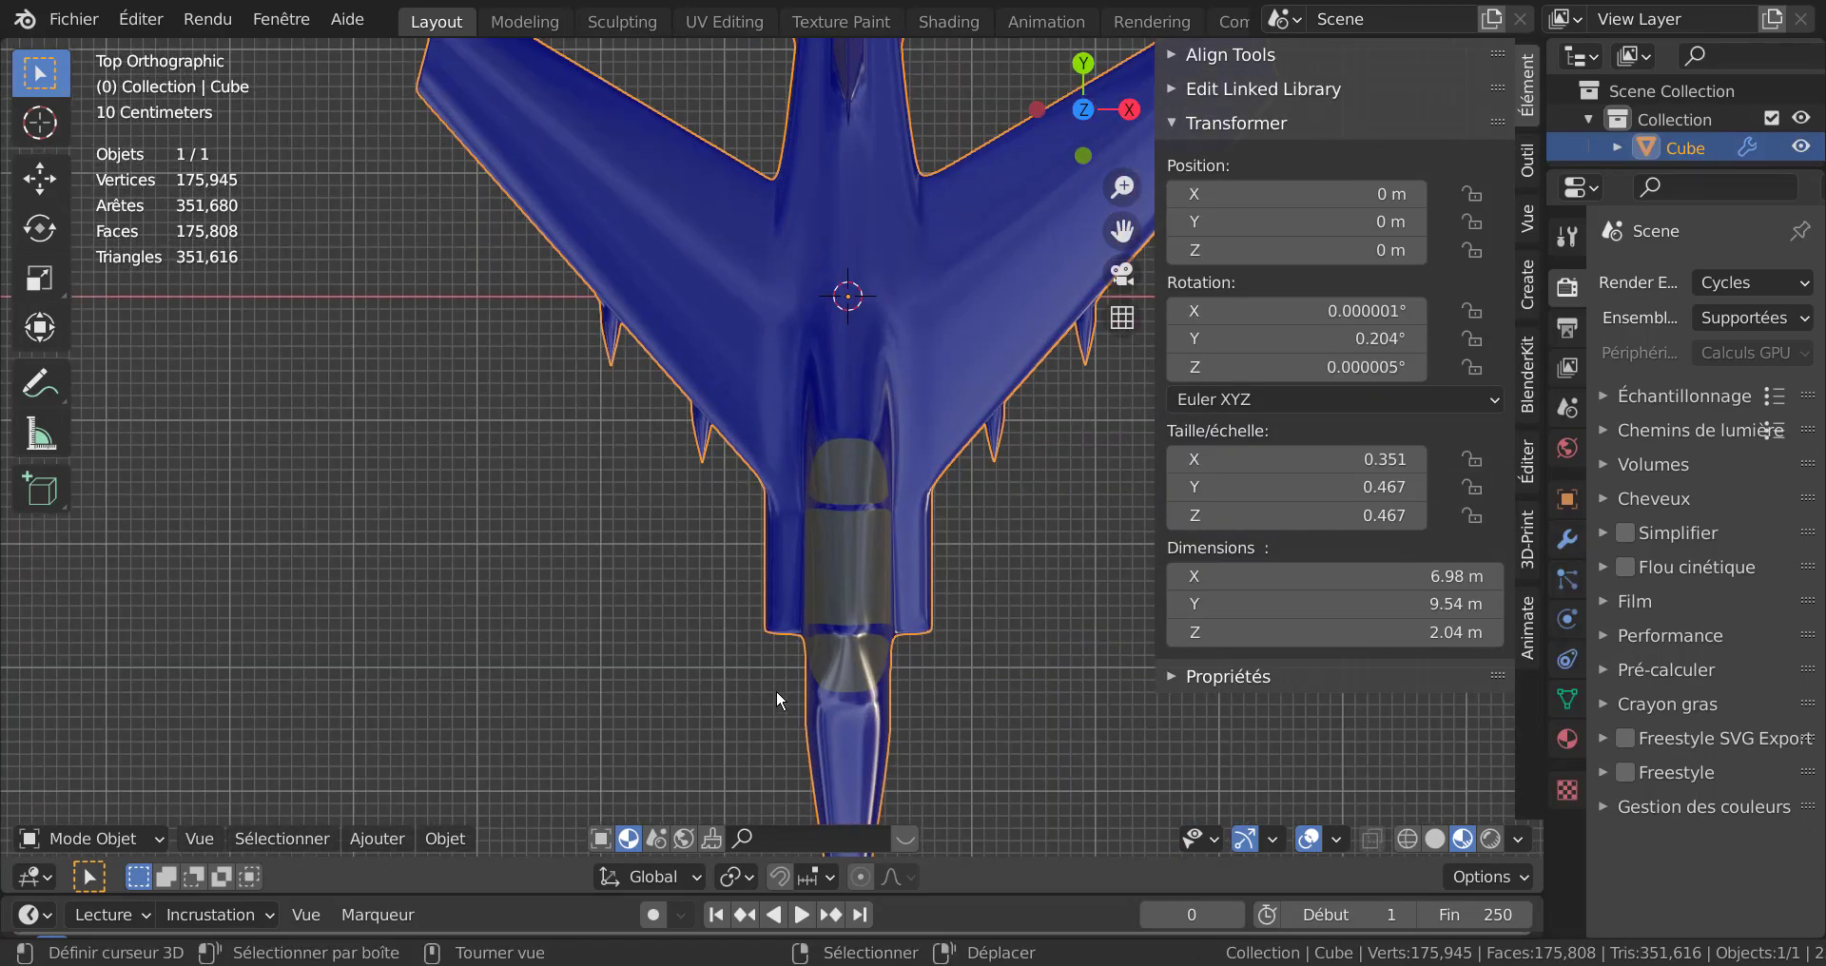
key(n)
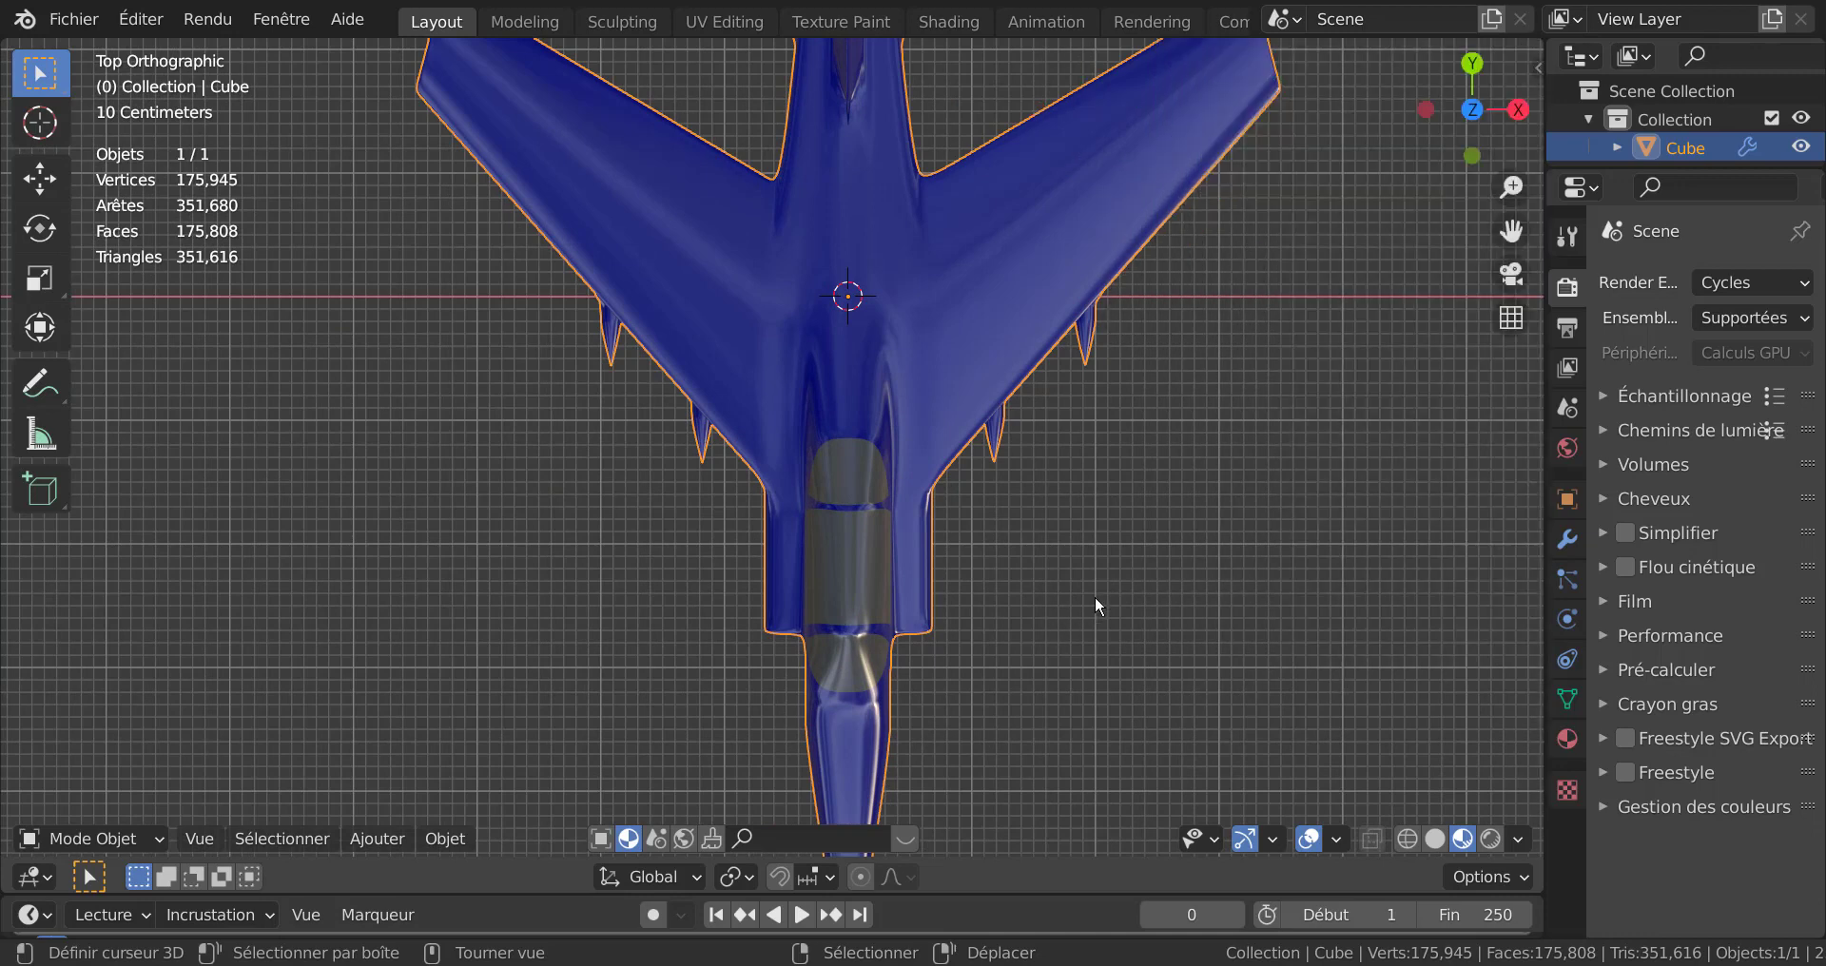
Step: Set the jet's origin to its geometry
shift+middle_drag(1047, 573, 932, 610)
scroll(962, 630, down, 1)
scroll(964, 632, down, 3)
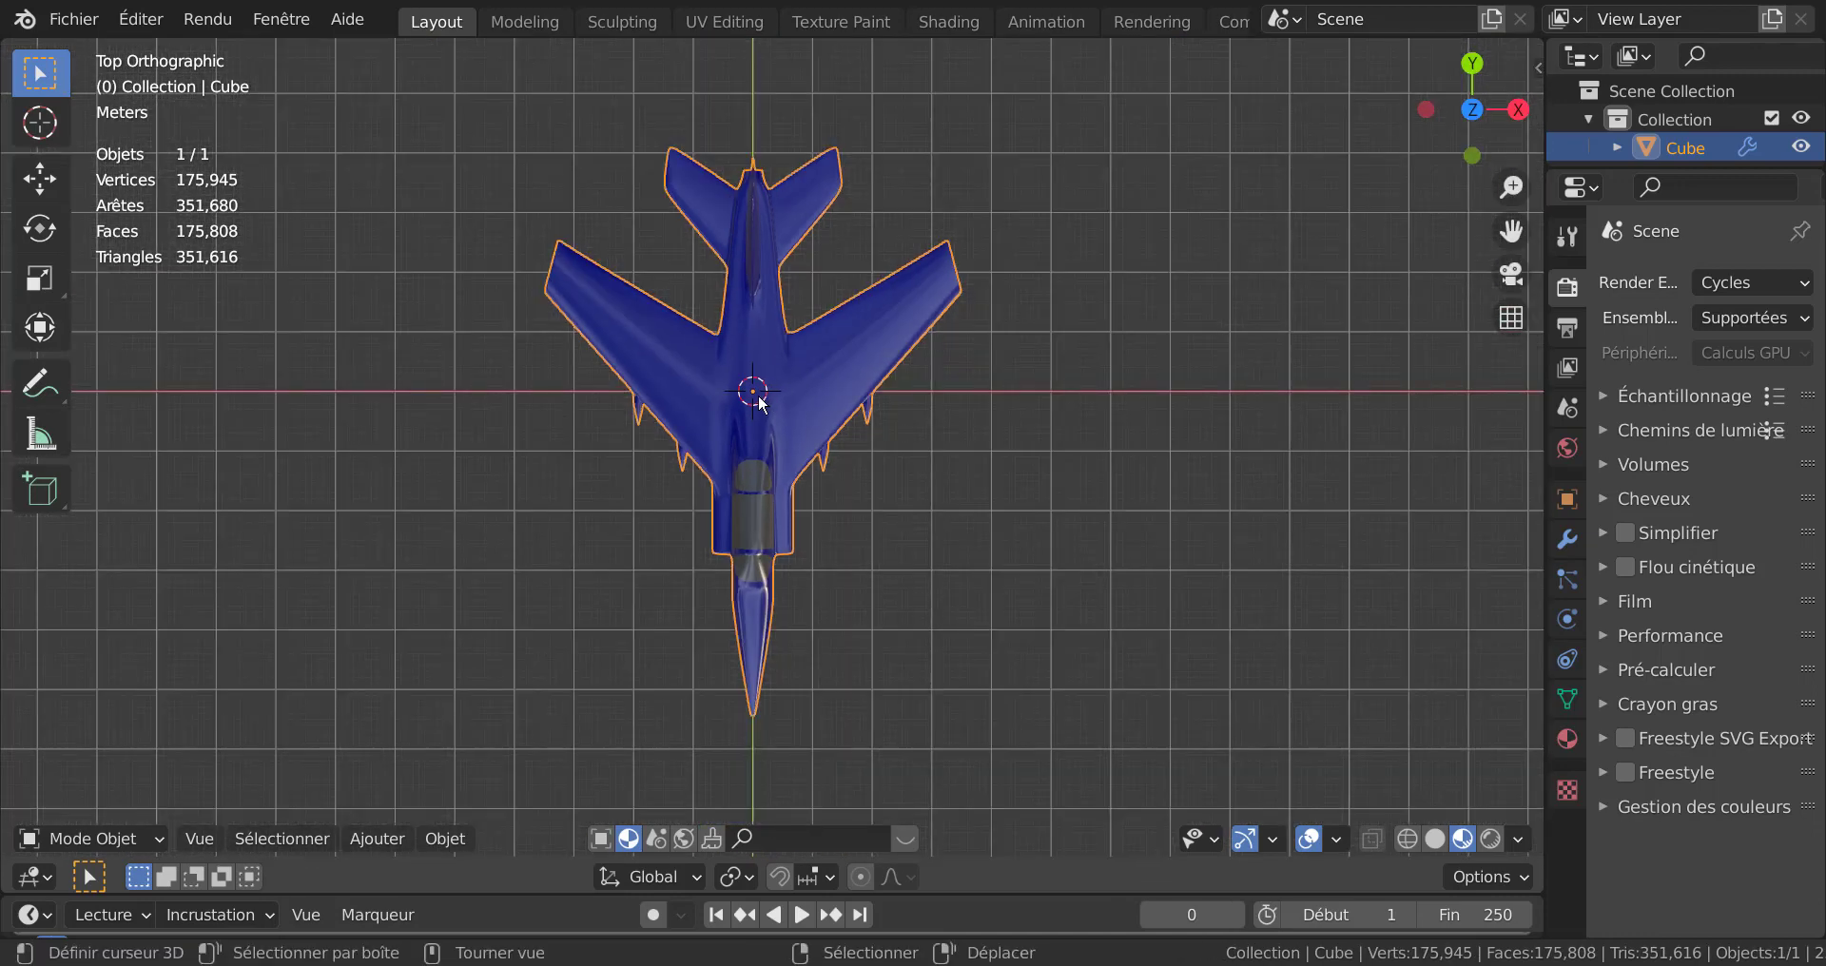
middle_drag(761, 403, 792, 356)
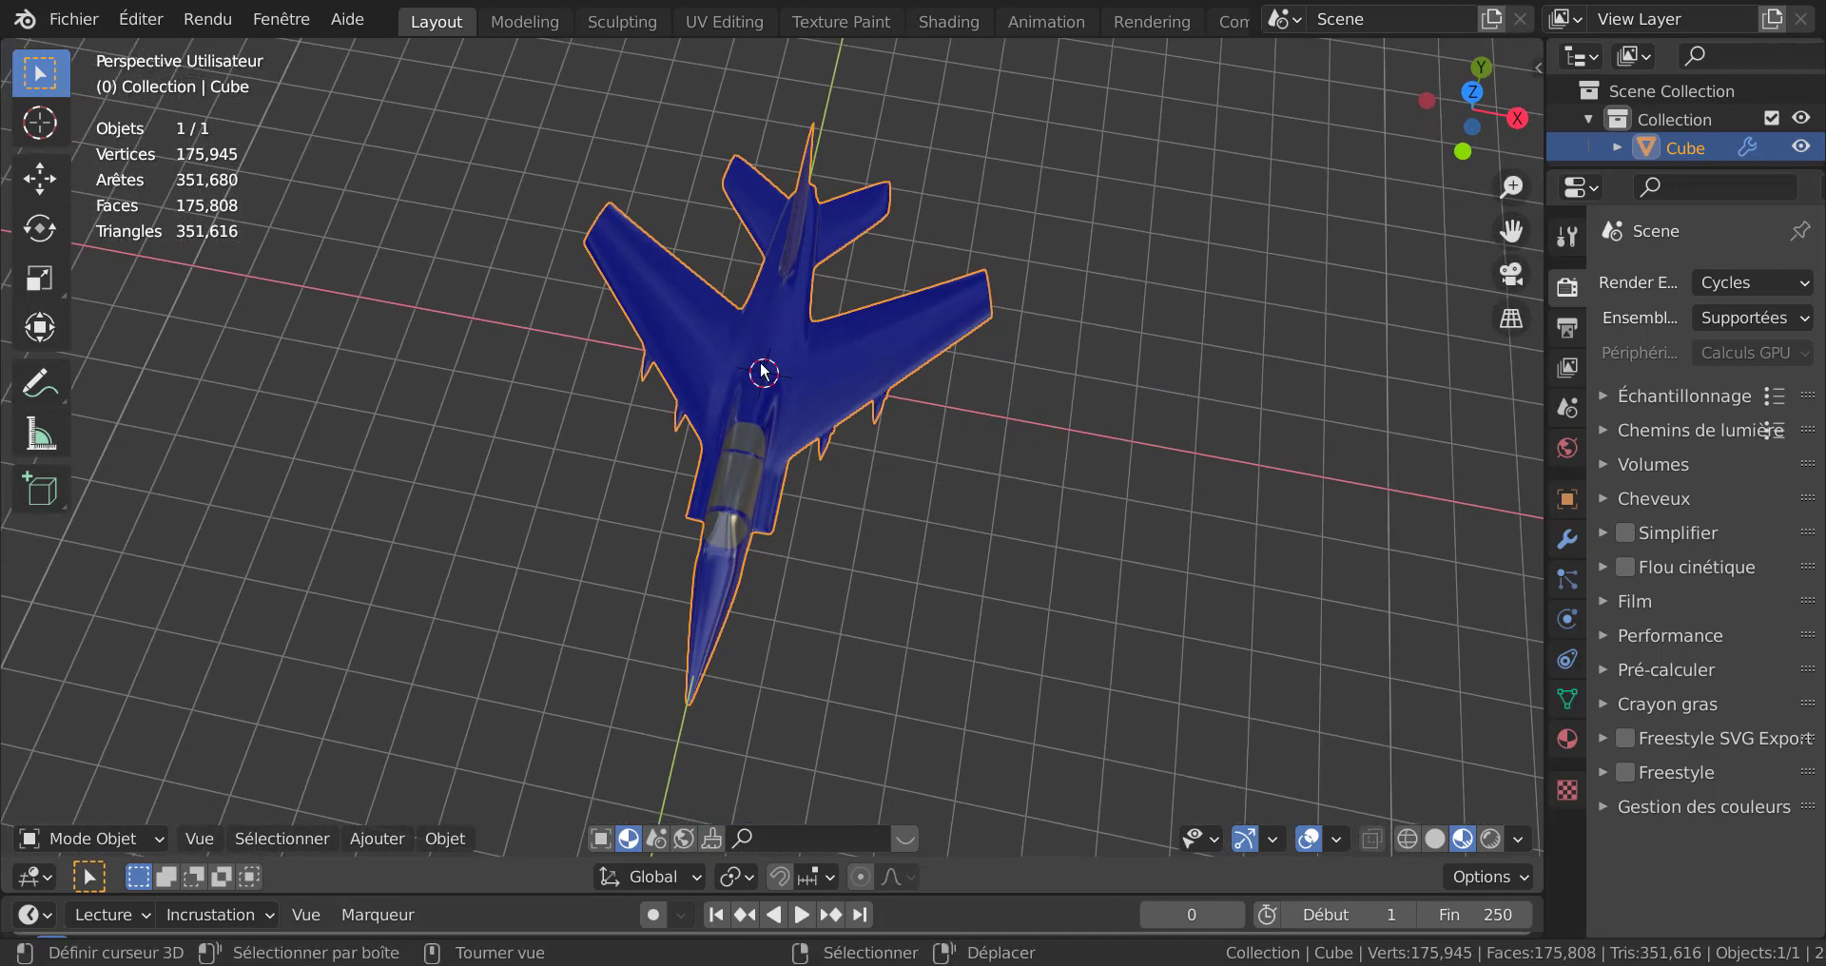
click(435, 841)
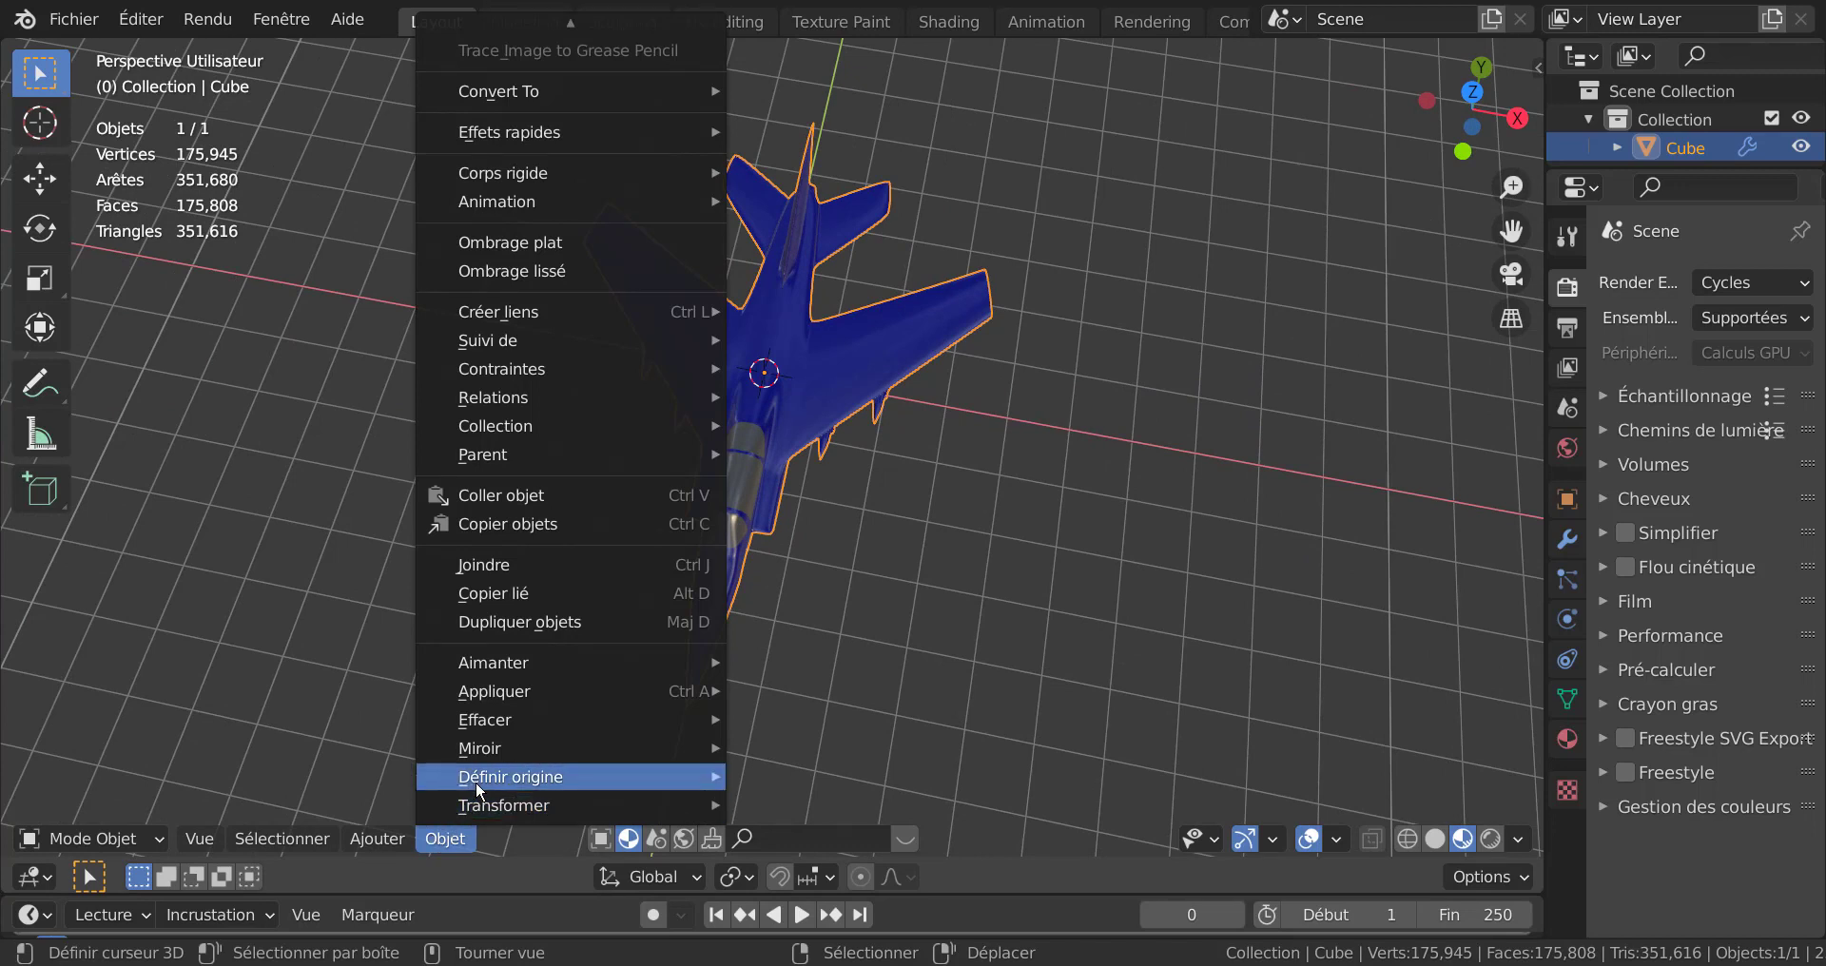
mouse_move(475, 778)
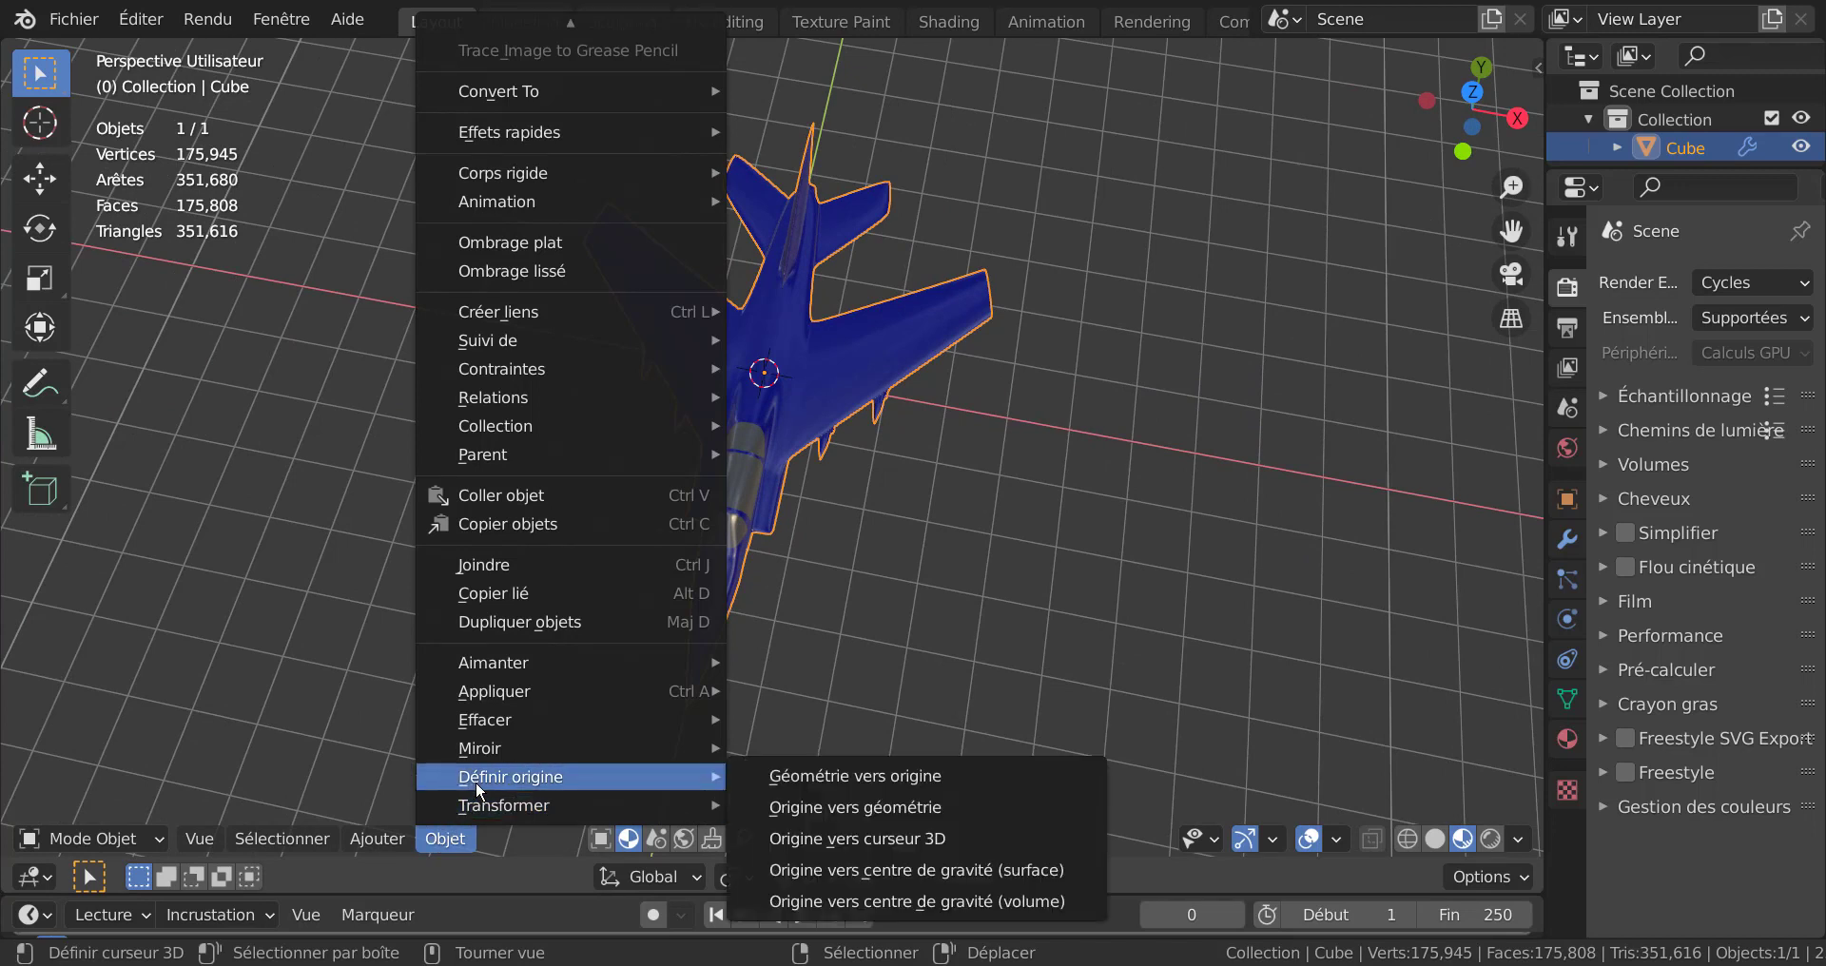
click(886, 807)
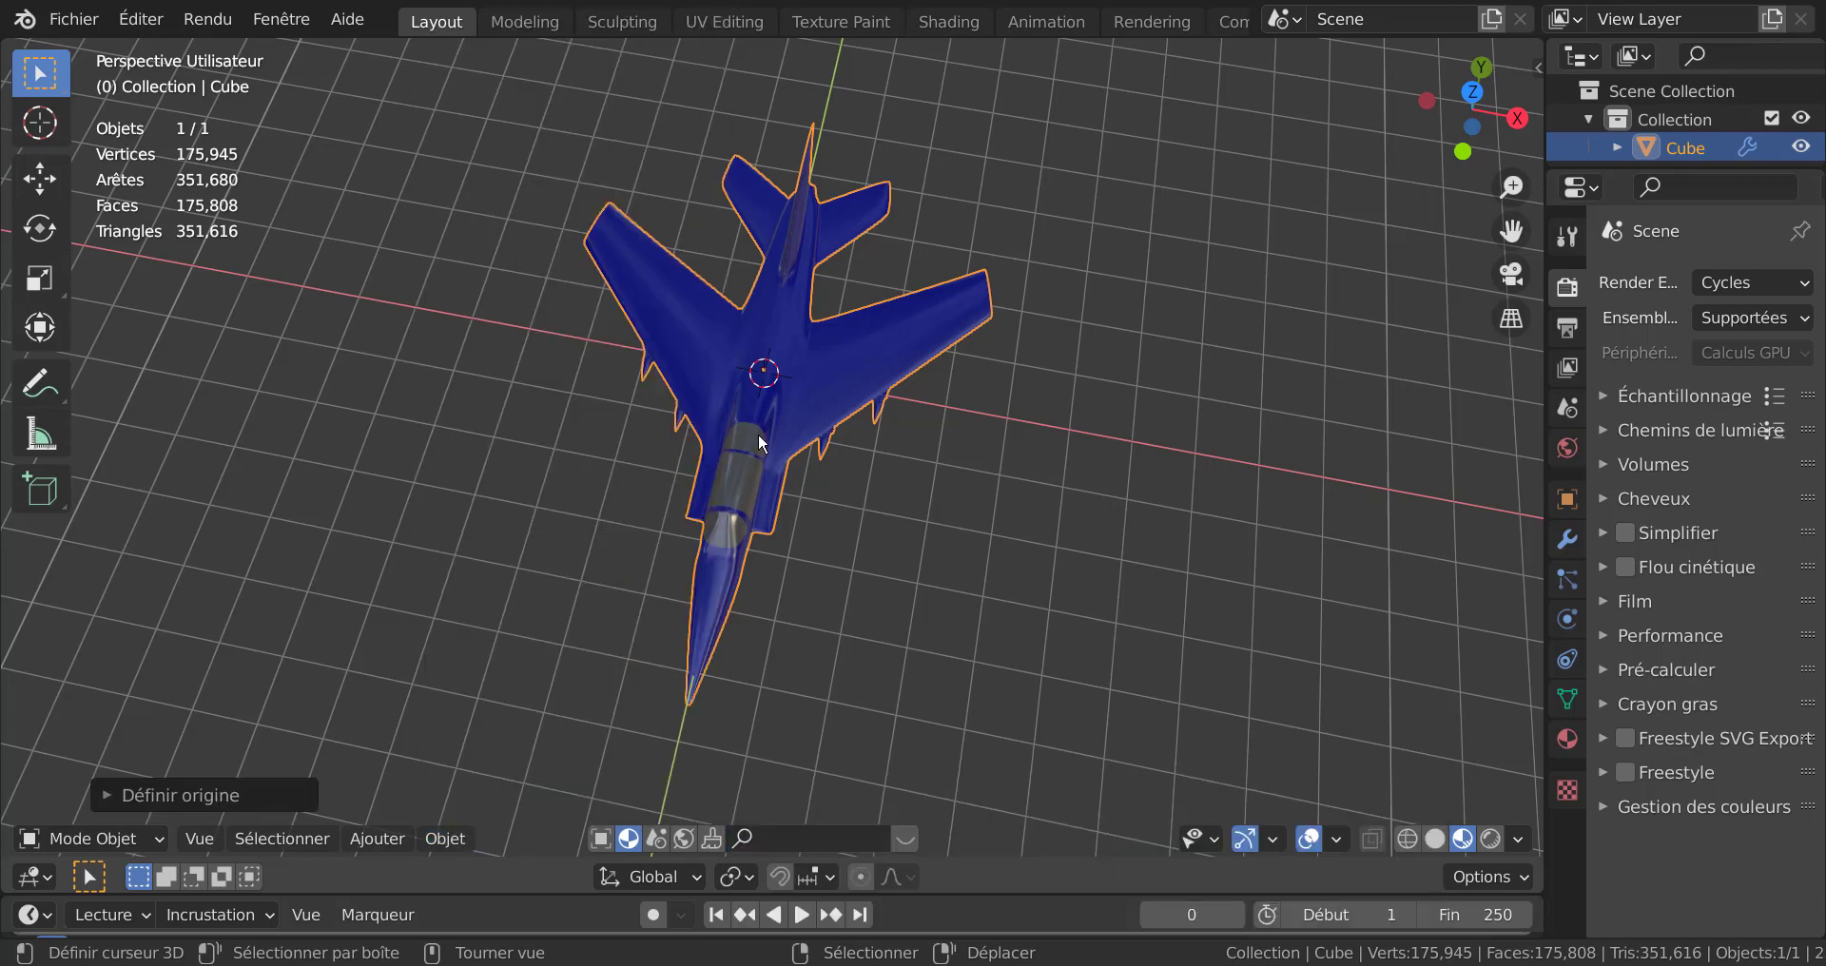
Step: Snap the jet to the 3D cursor at the world origin
middle_drag(759, 435, 1081, 580)
scroll(852, 526, up, 6)
scroll(841, 525, down, 6)
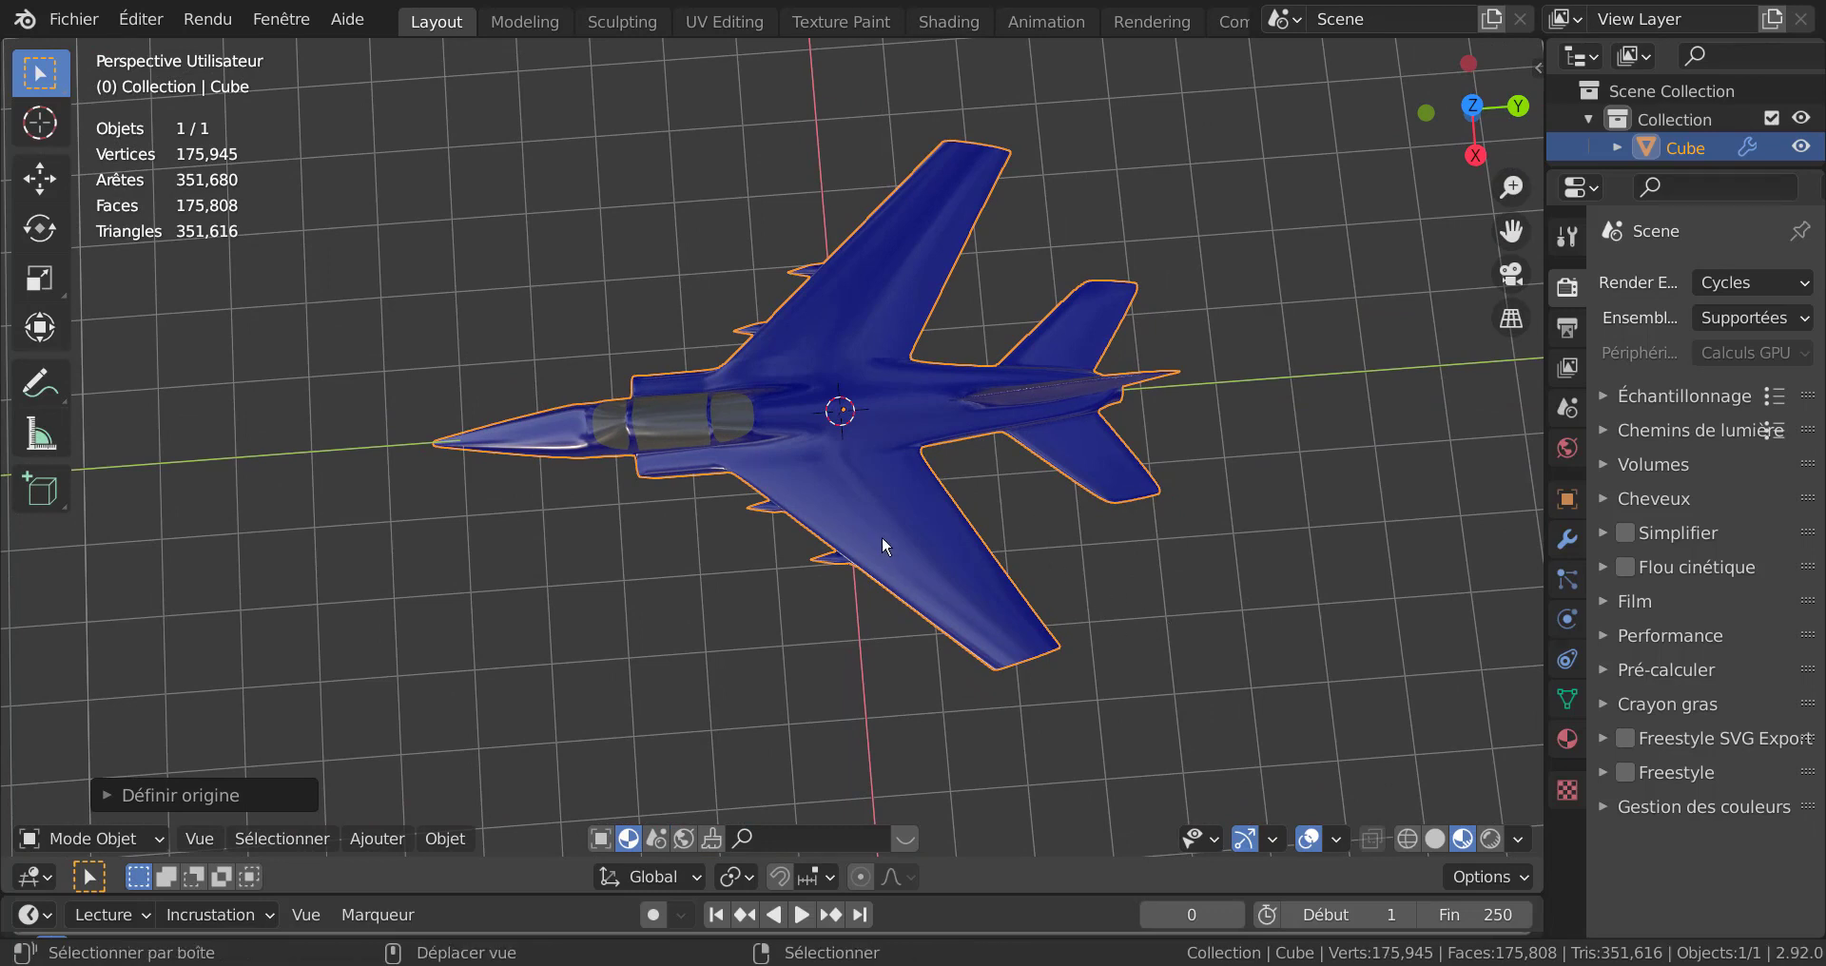
key(shift+s)
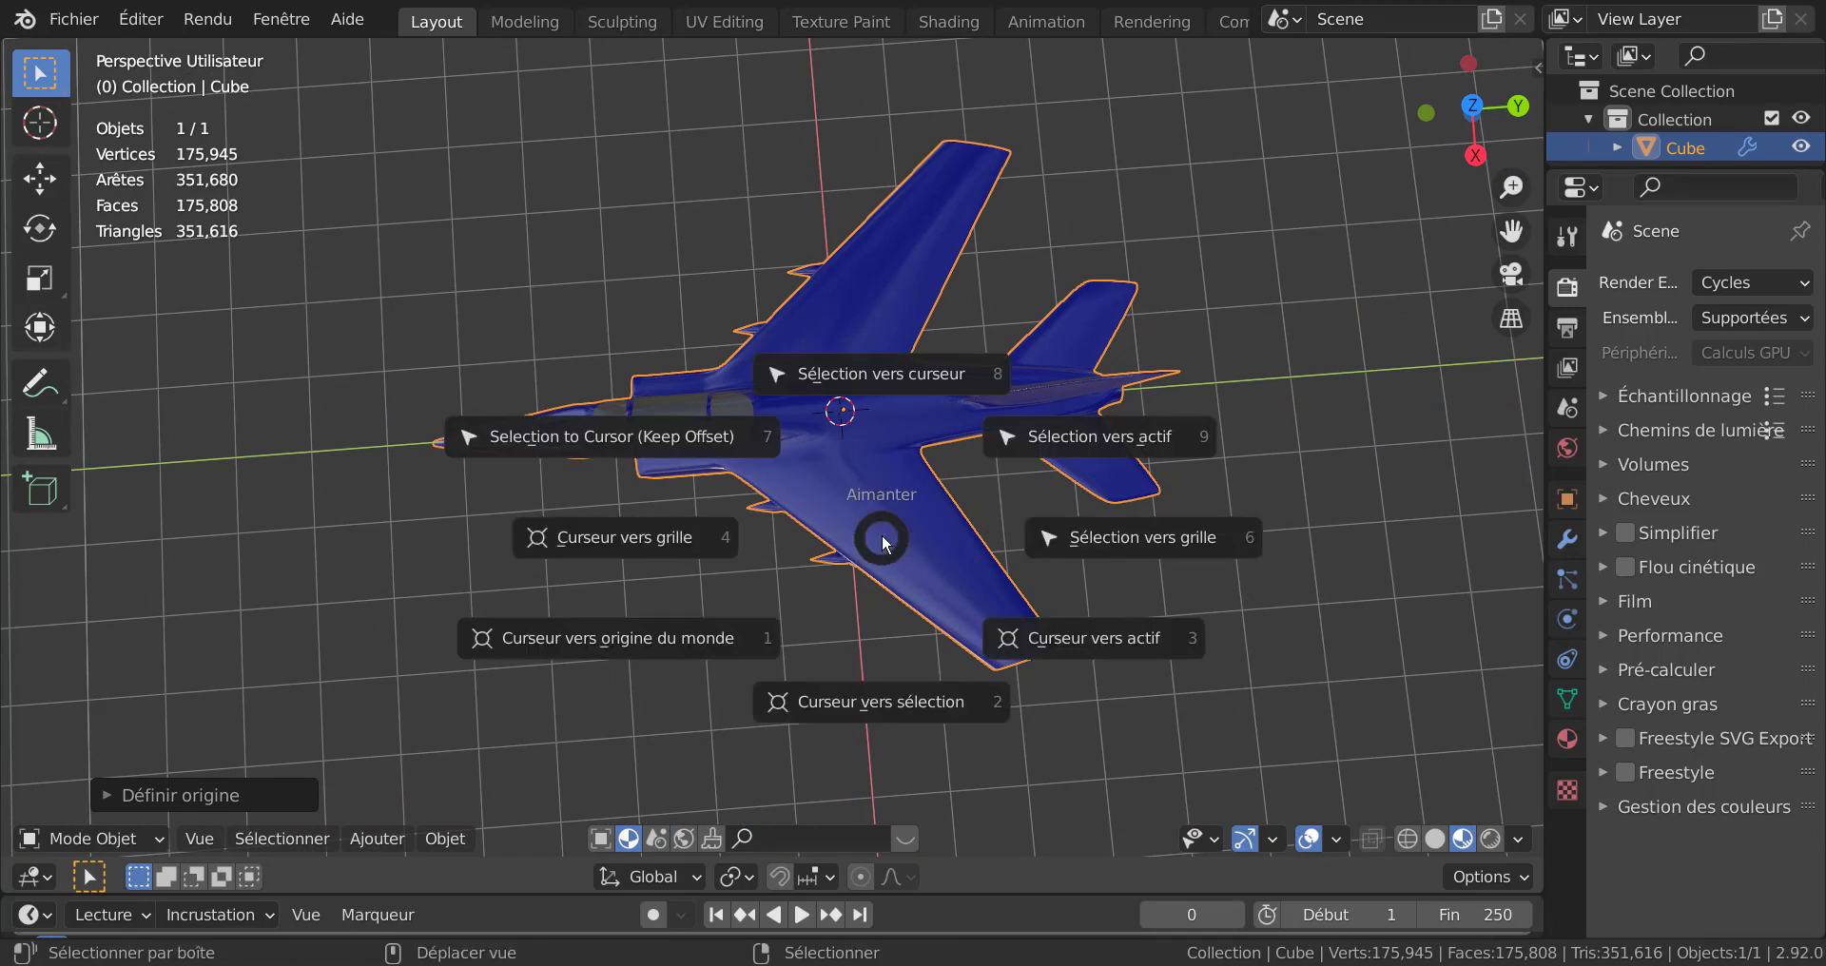
click(883, 379)
Step: Examine in the top view how the jet's nose lines up with the Y axis
middle_drag(900, 432, 1094, 343)
scroll(958, 443, up, 4)
middle_drag(959, 444, 1066, 486)
key(KP_7)
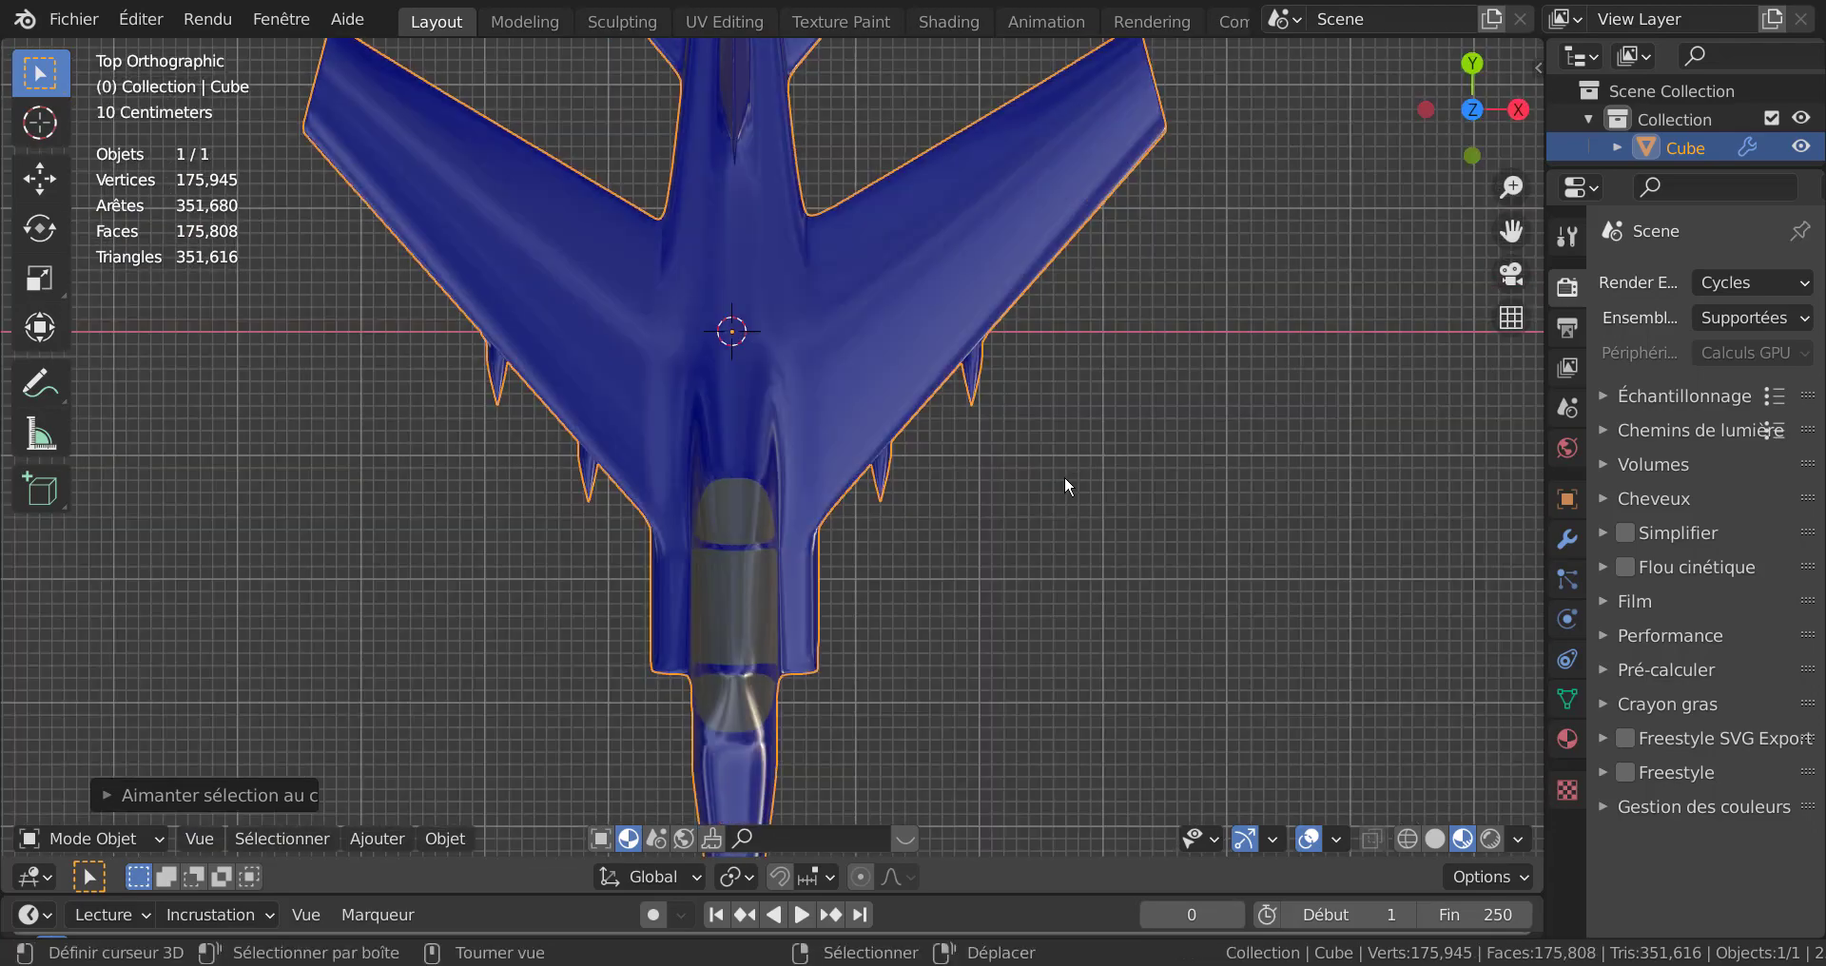
scroll(1066, 478, down, 3)
scroll(1098, 491, up, 2)
shift+middle_drag(1034, 568, 1023, 375)
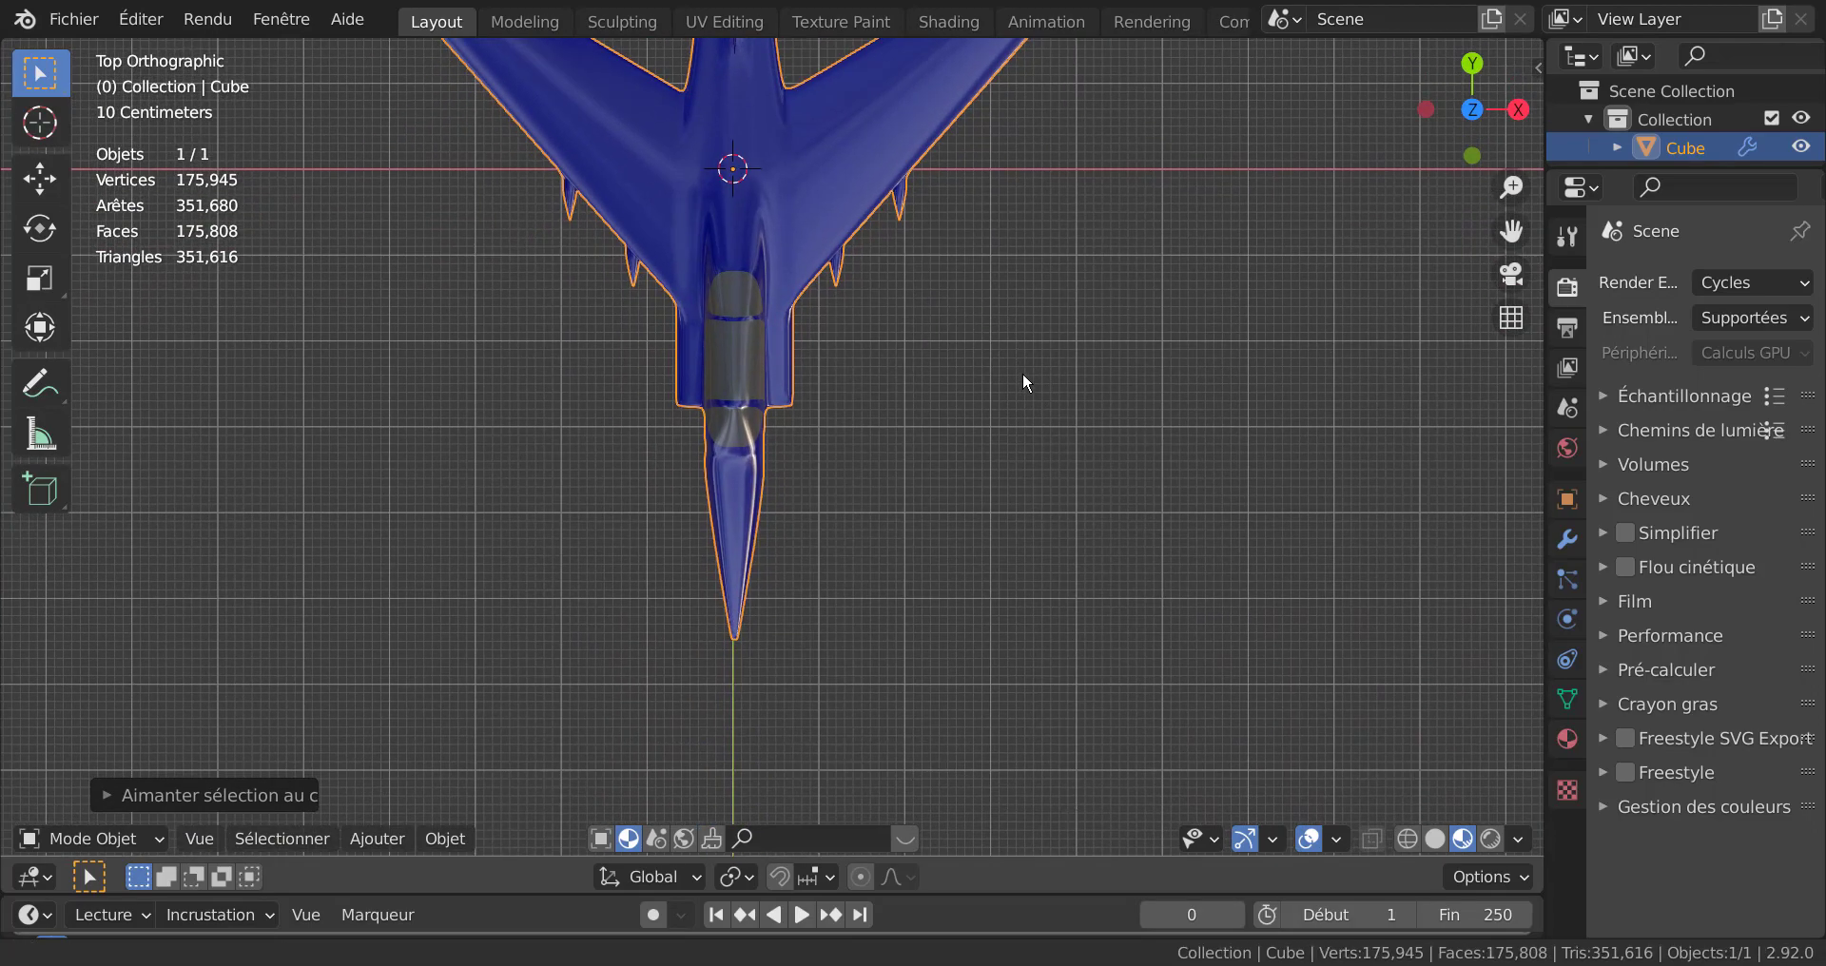
scroll(908, 595, up, 2)
shift+middle_drag(779, 706, 800, 584)
scroll(738, 681, up, 3)
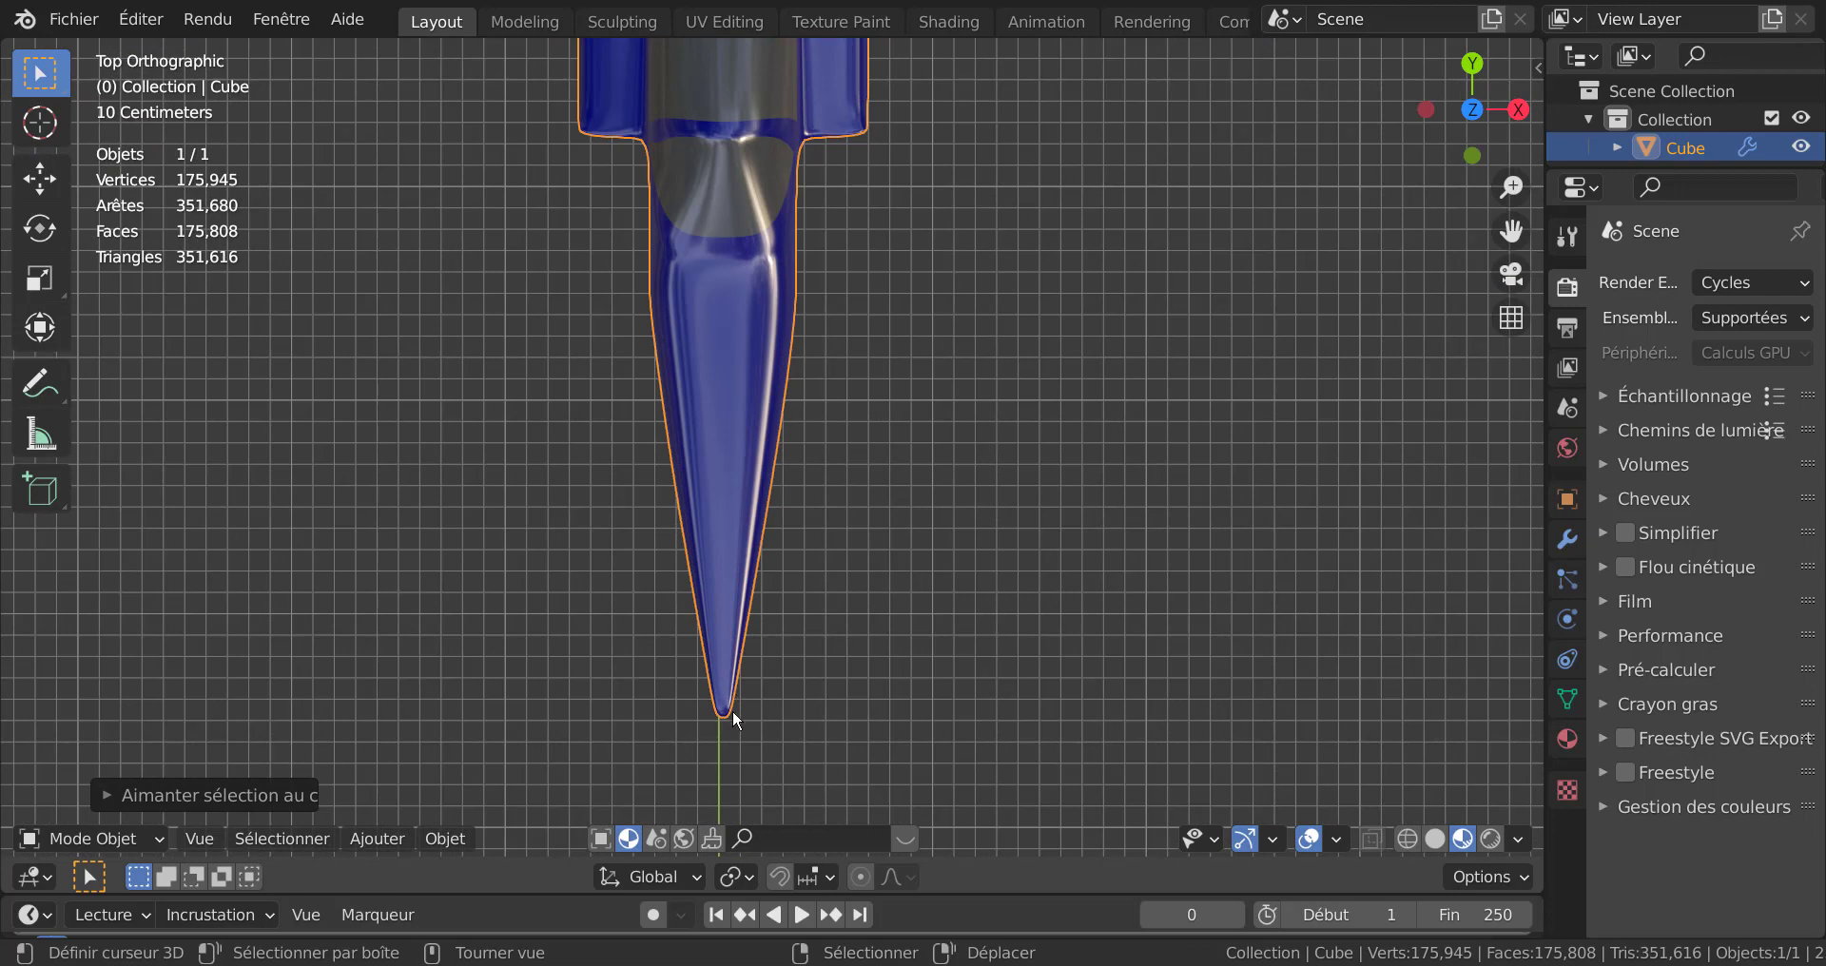
scroll(760, 684, down, 4)
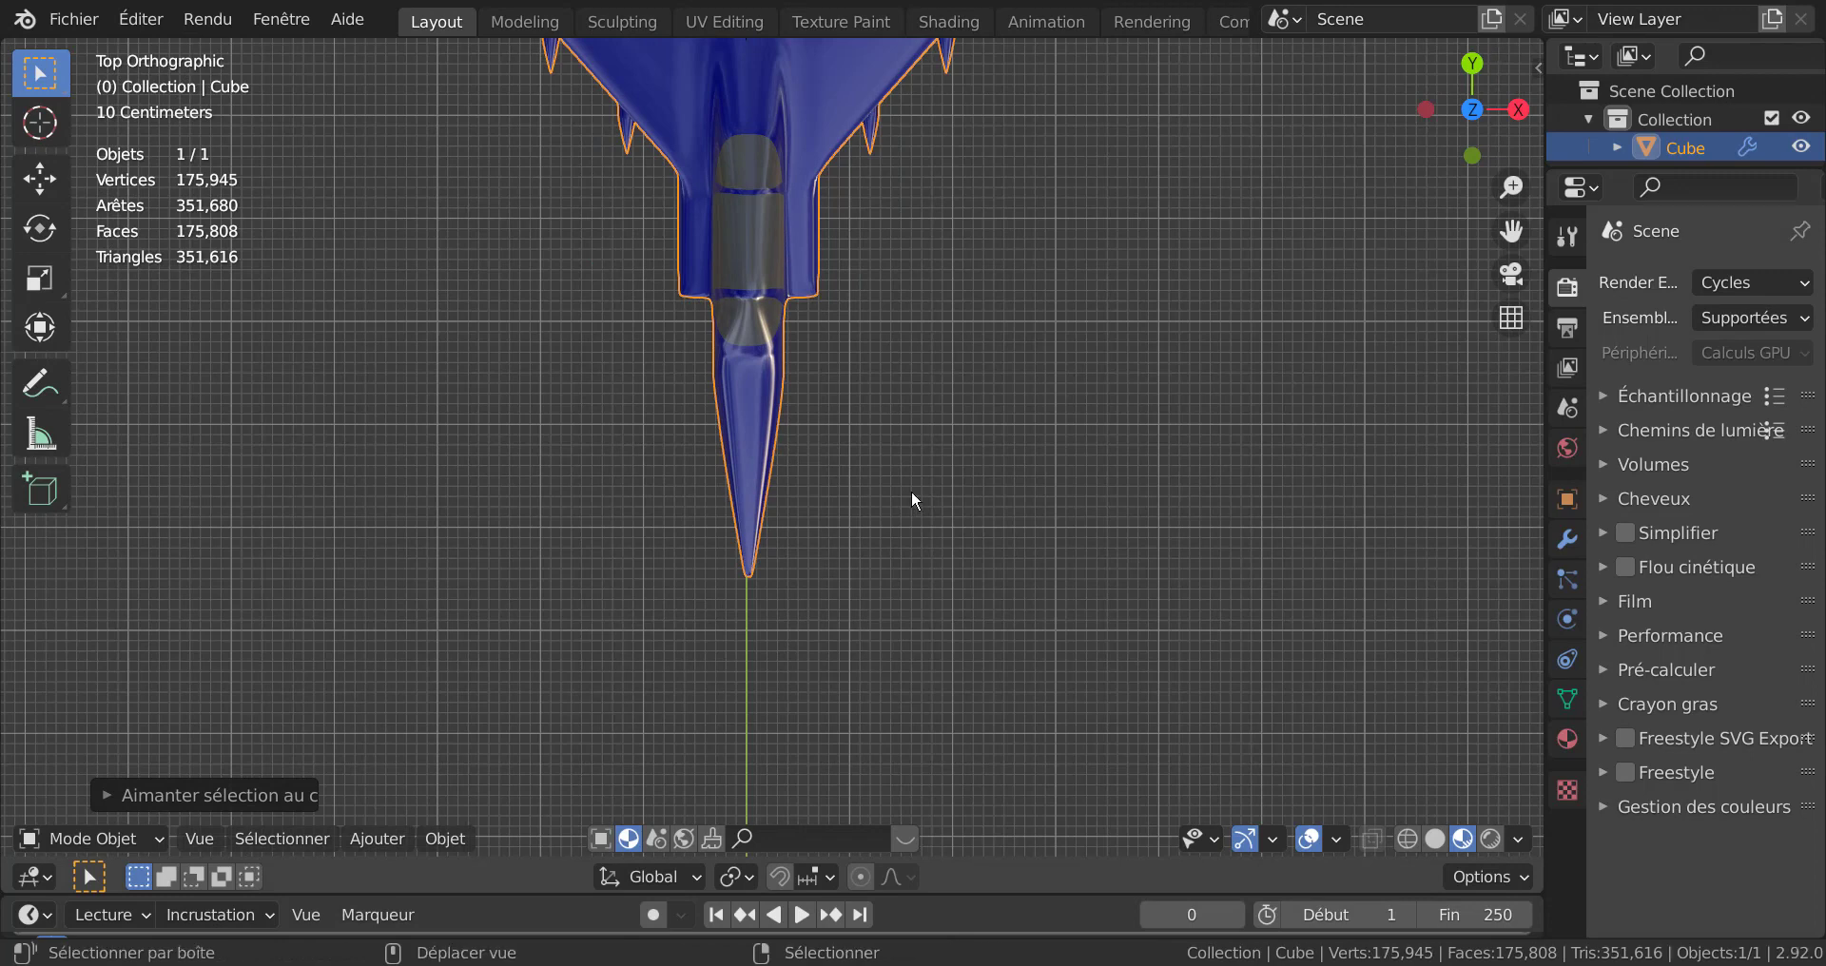
scroll(911, 494, down, 3)
Step: Add a Bézier circle curve at the 3D cursor under the jet
middle_drag(934, 512, 758, 542)
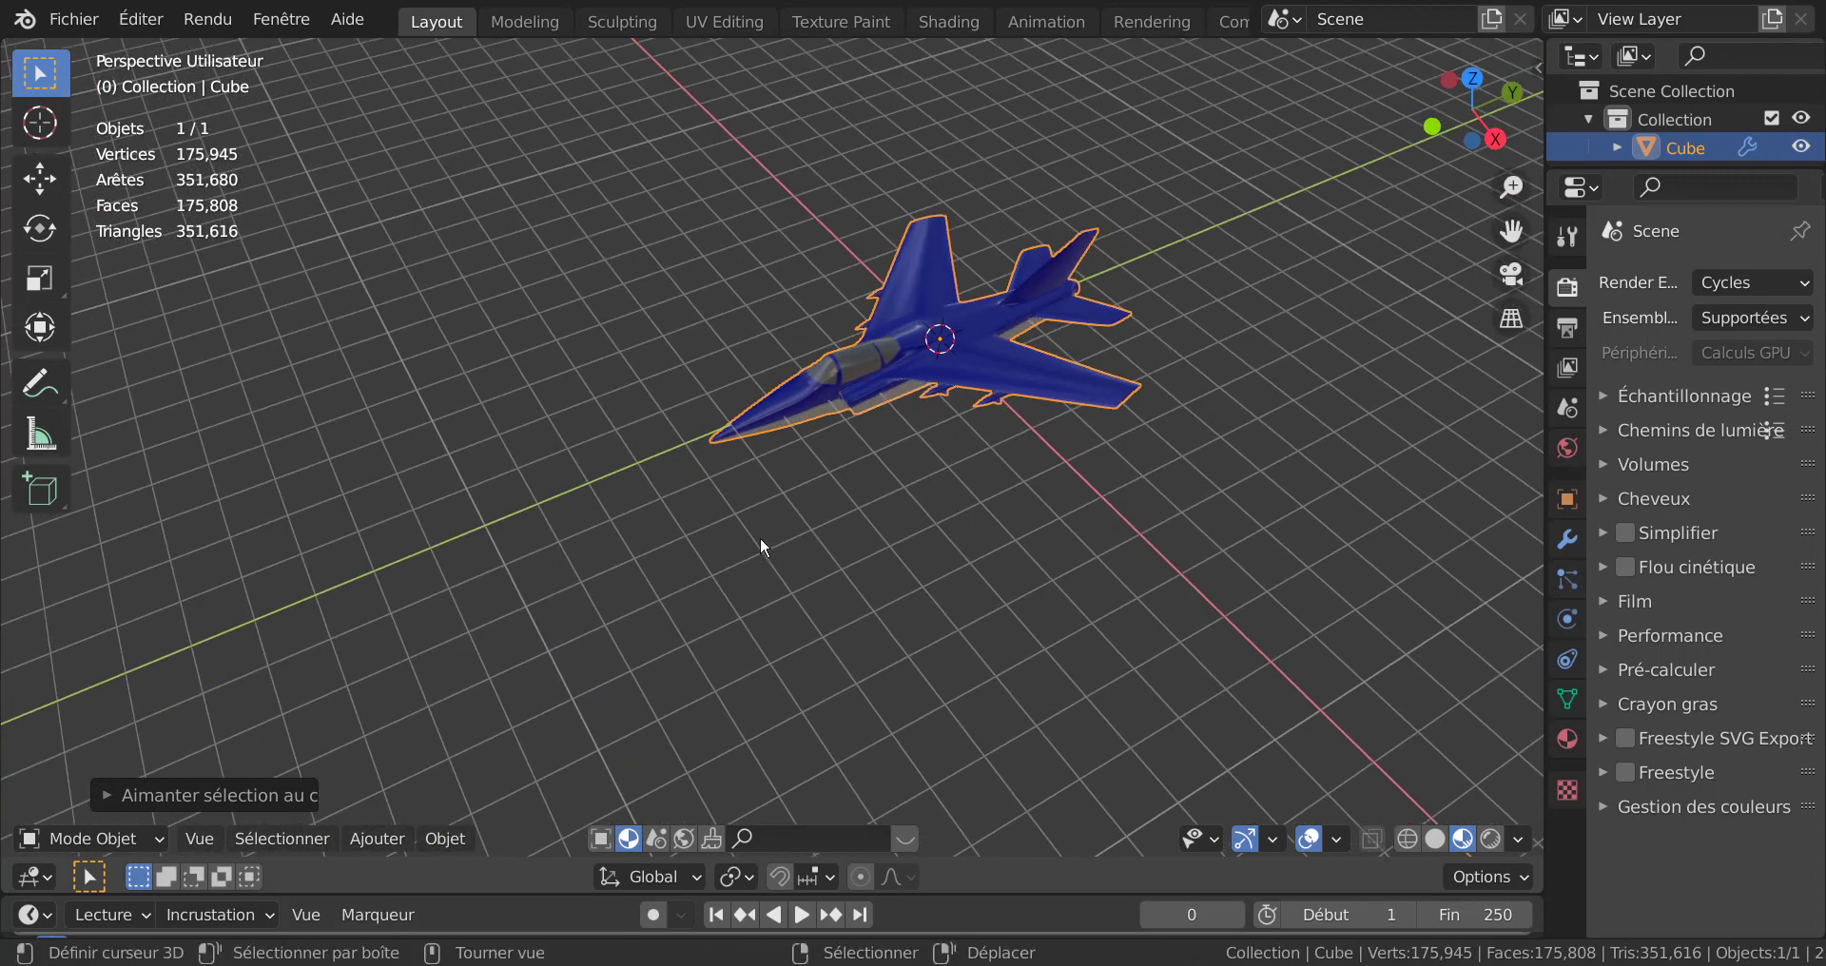
click(376, 839)
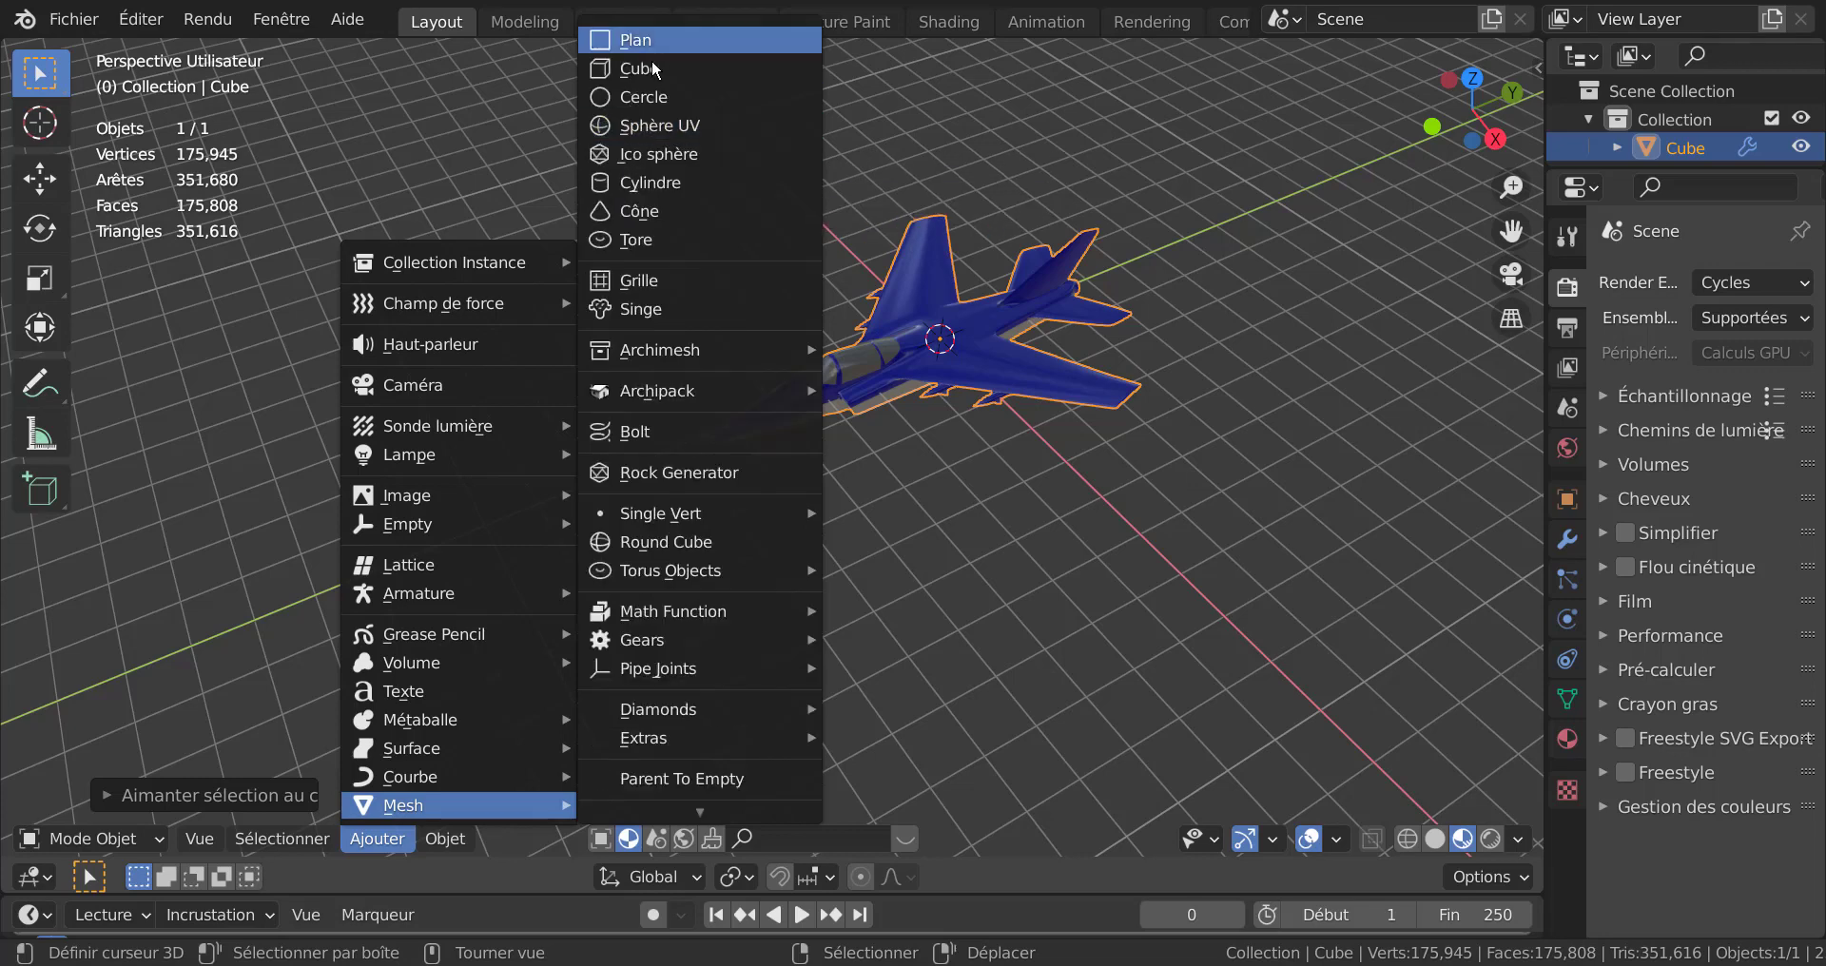
mouse_move(404, 777)
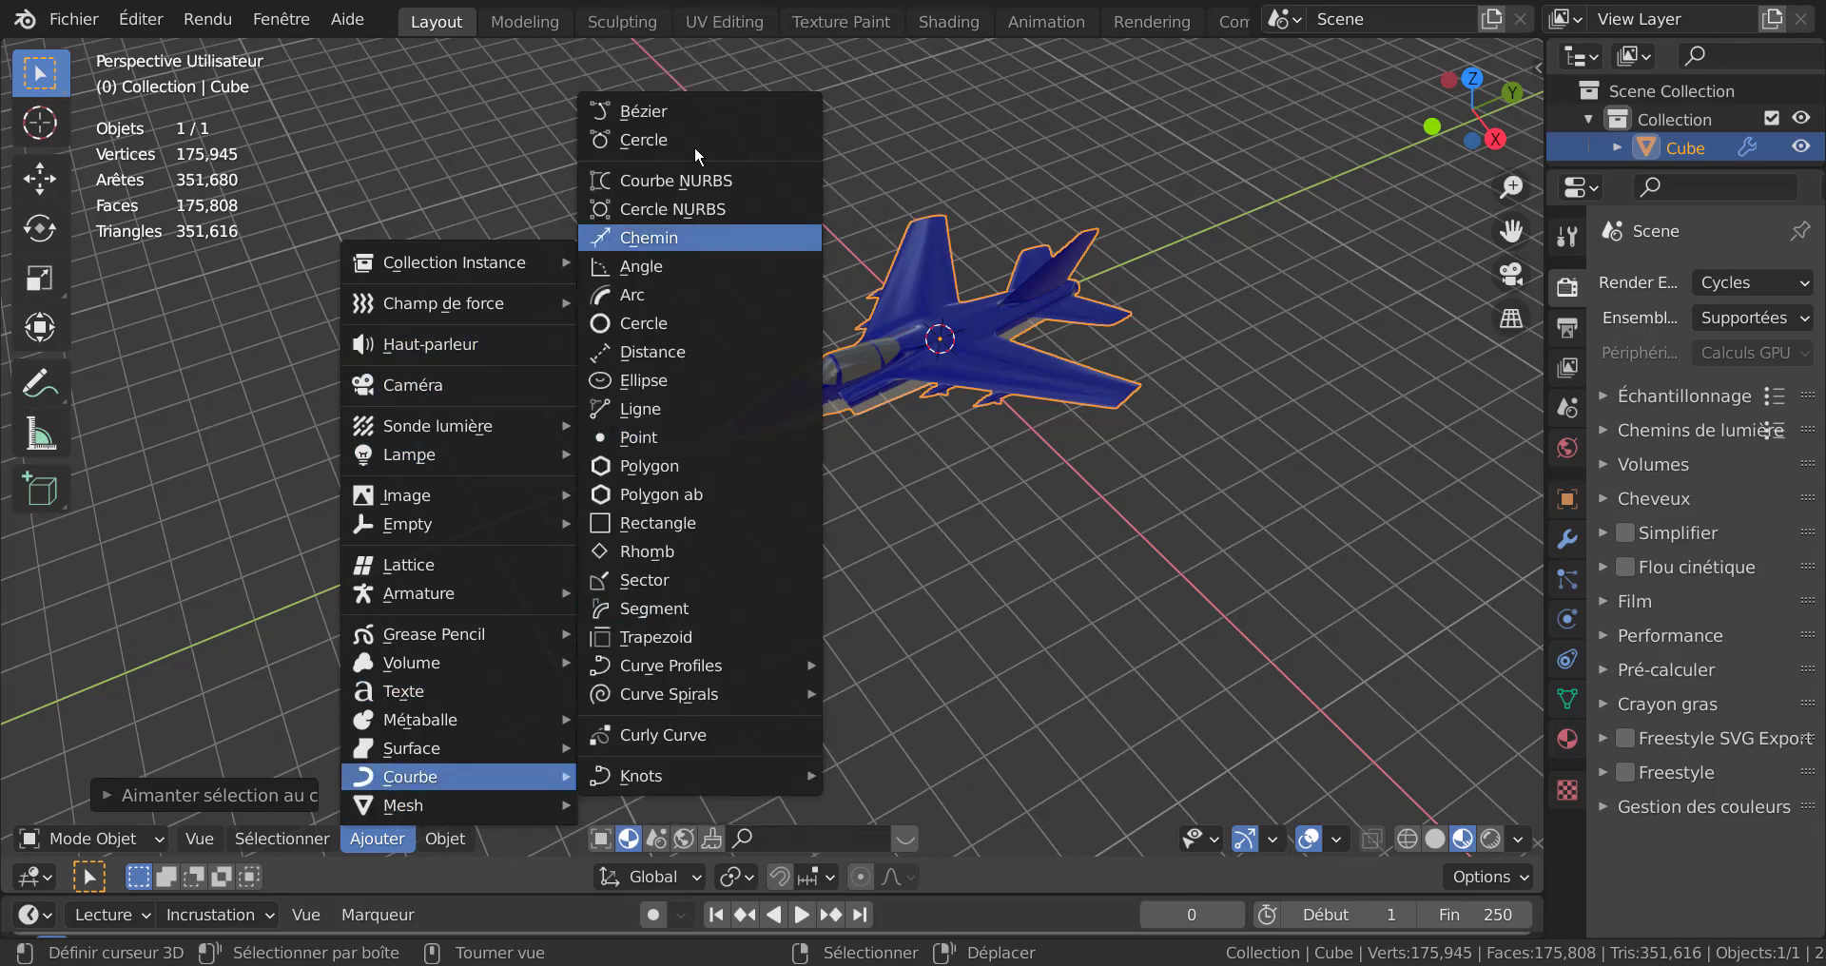
click(636, 140)
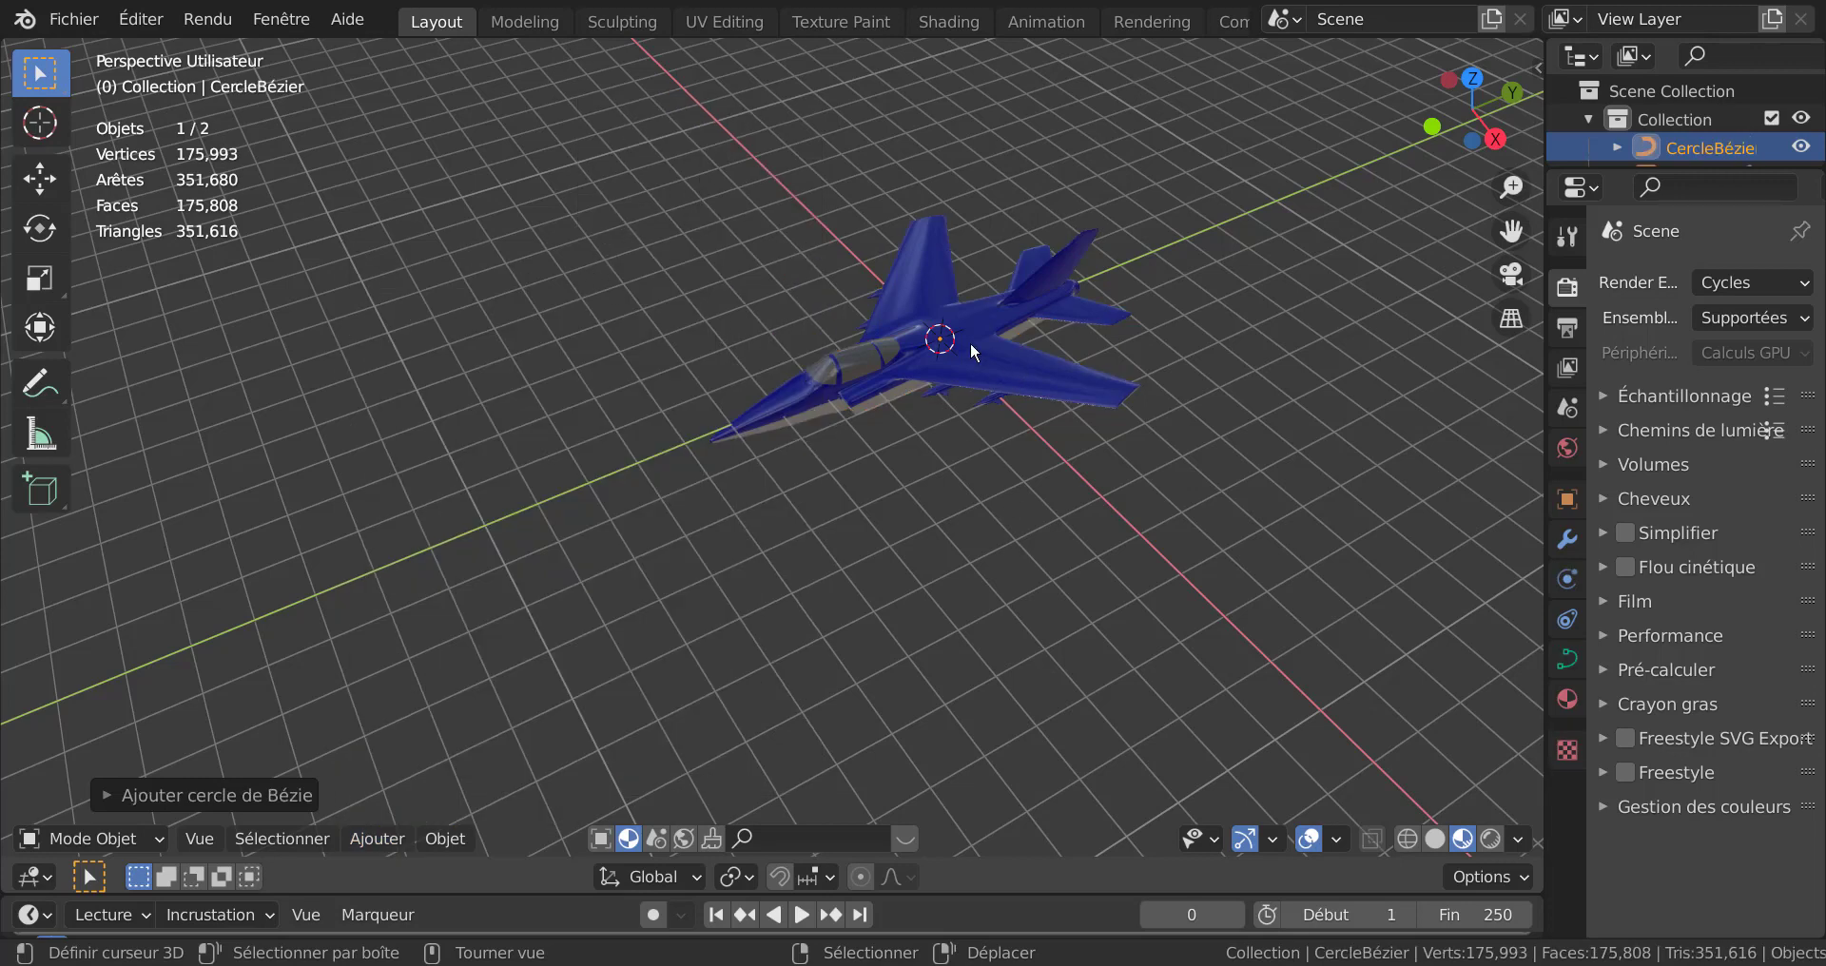
Step: Scale the jet down until it fits inside the Bézier circle
click(1018, 380)
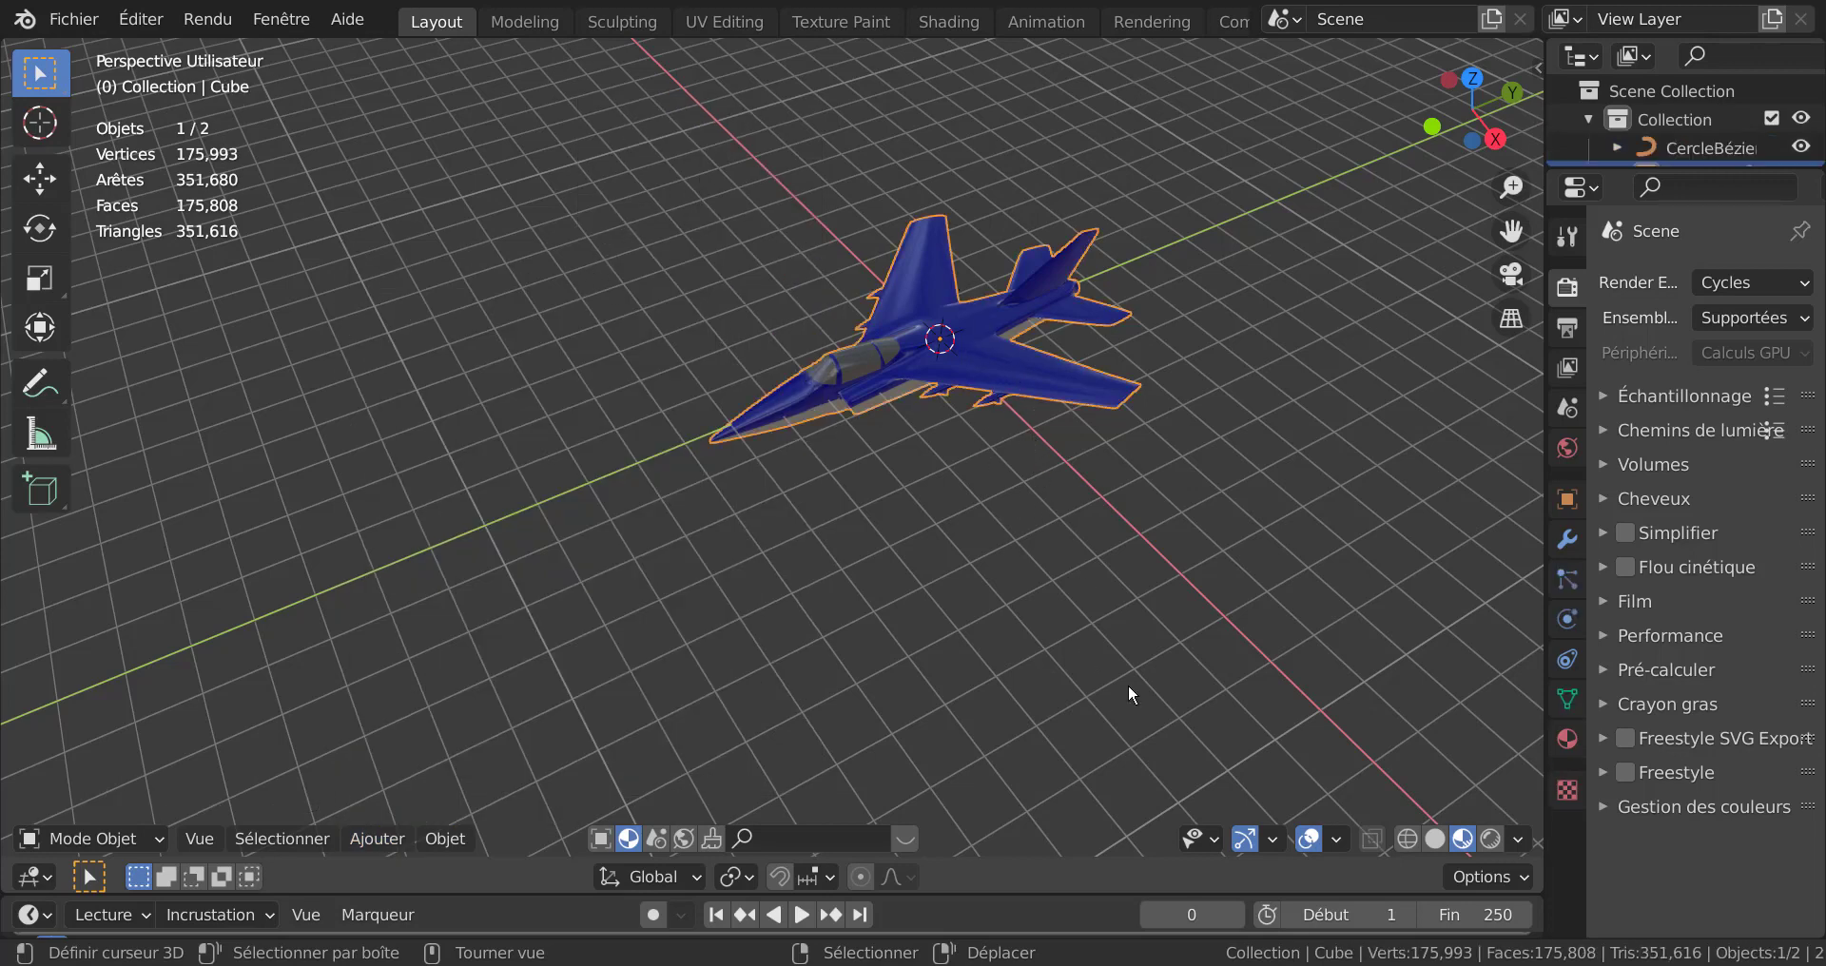
key(s)
click(981, 411)
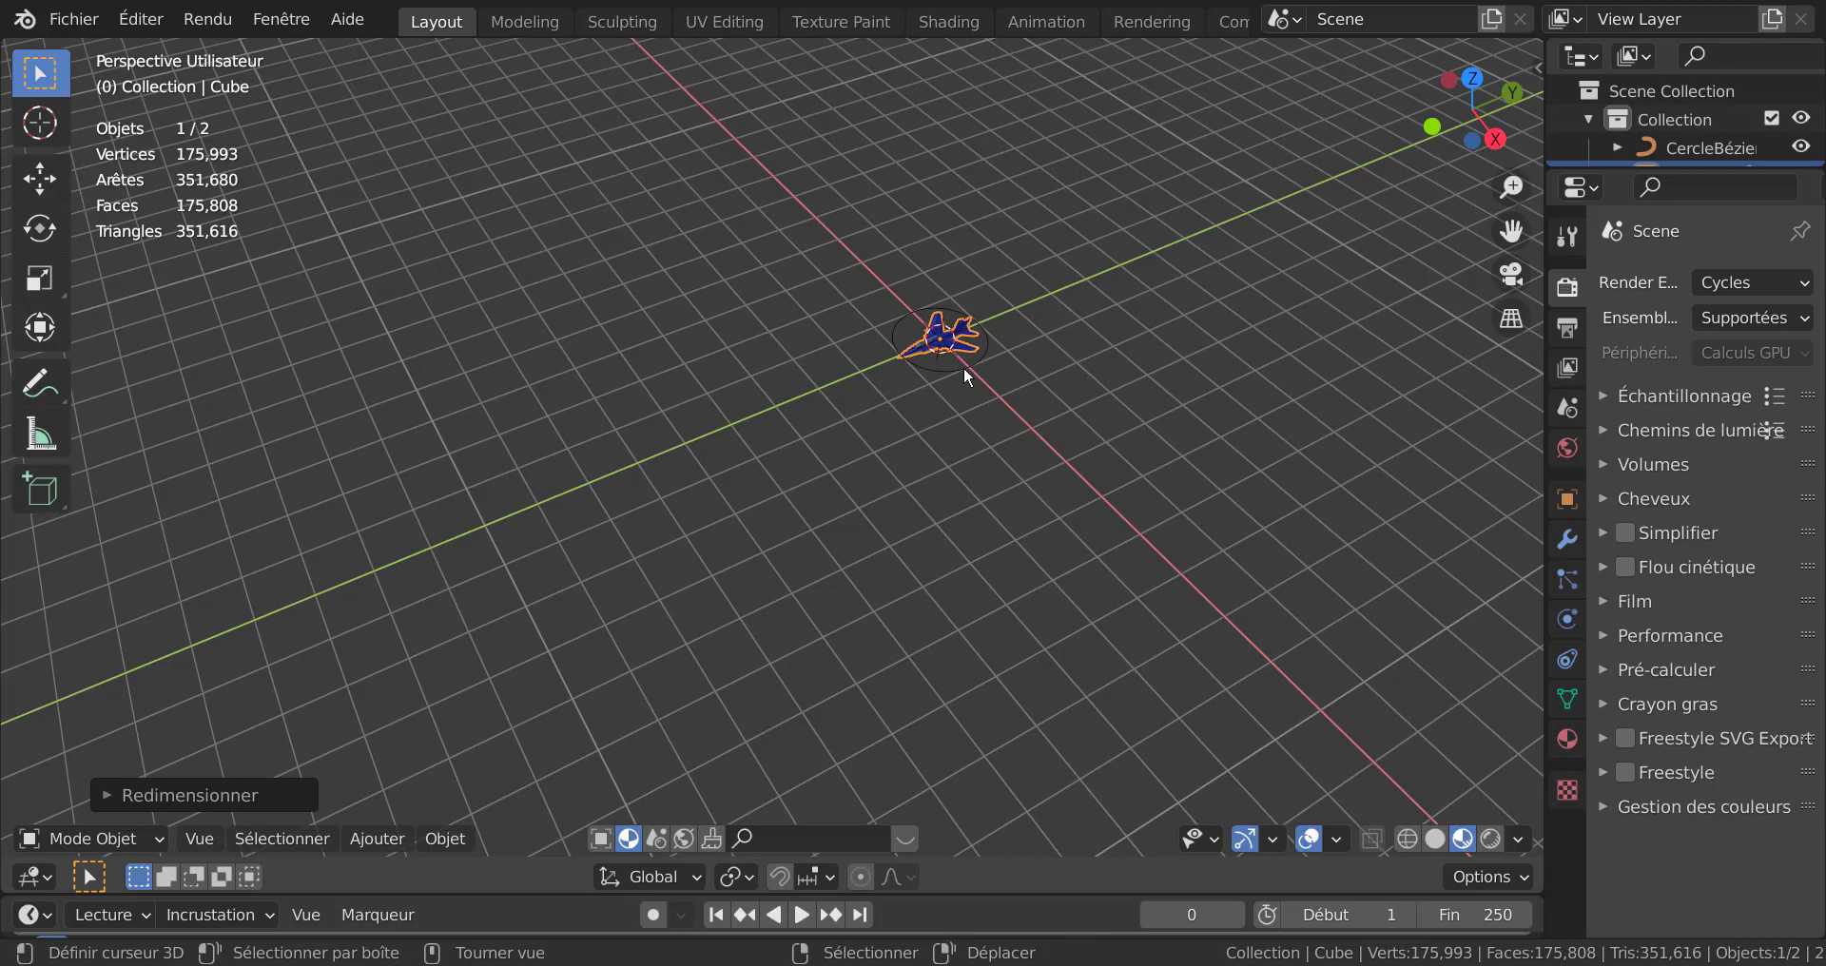
Step: Scale the Bézier circle up to about 5 times its size around the jet
click(963, 367)
key(s)
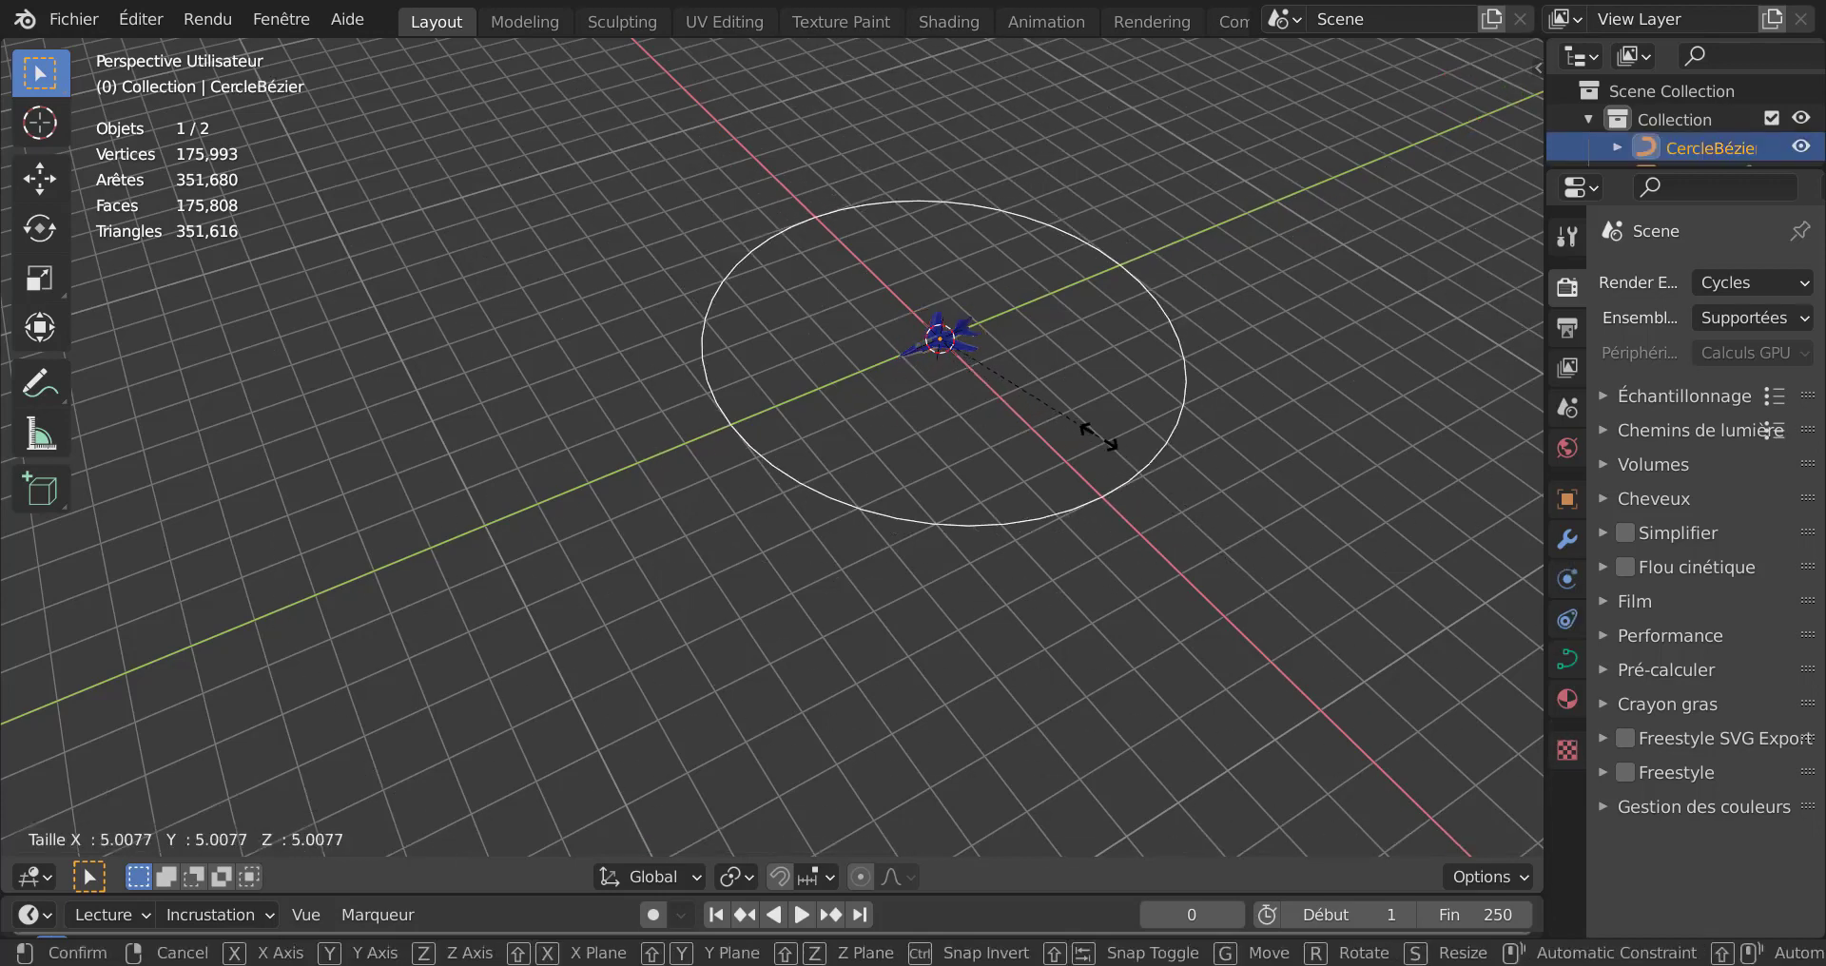
click(1098, 438)
scroll(1013, 403, up, 4)
shift+middle_drag(1076, 391, 827, 569)
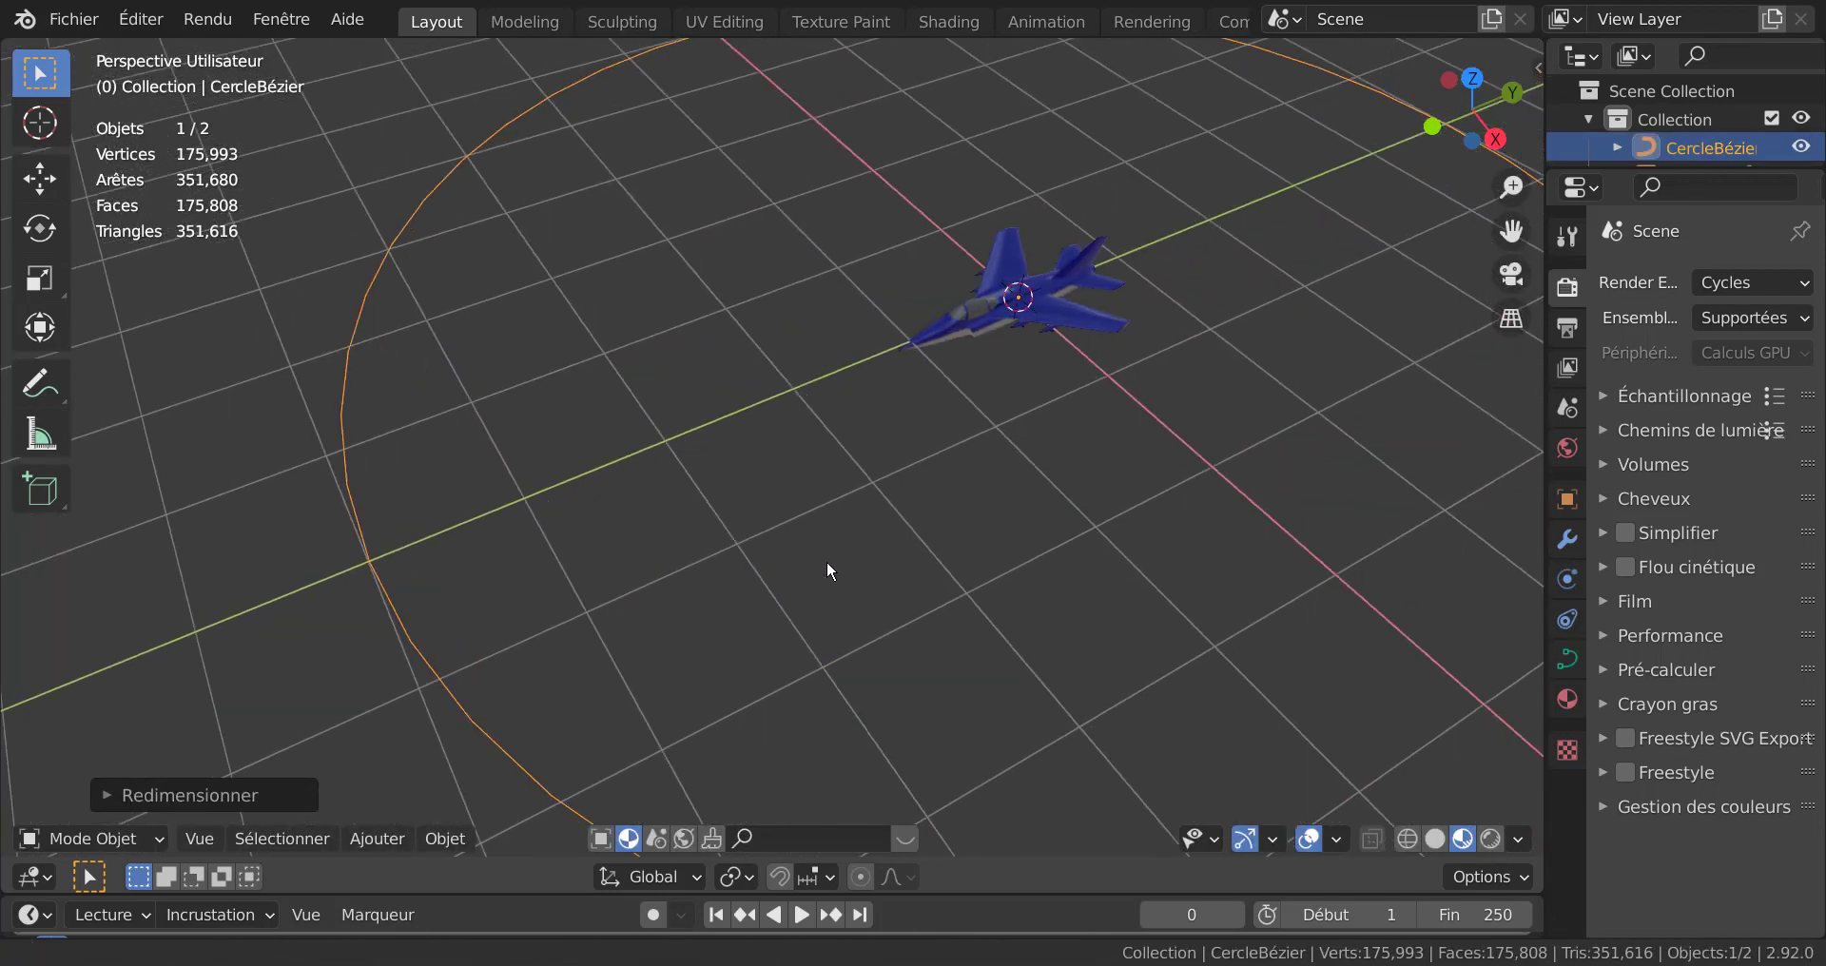
Step: Scale the jet up moderately about its centre, keeping it well inside the Bézier circle
click(974, 318)
scroll(963, 341, down, 3)
key(s)
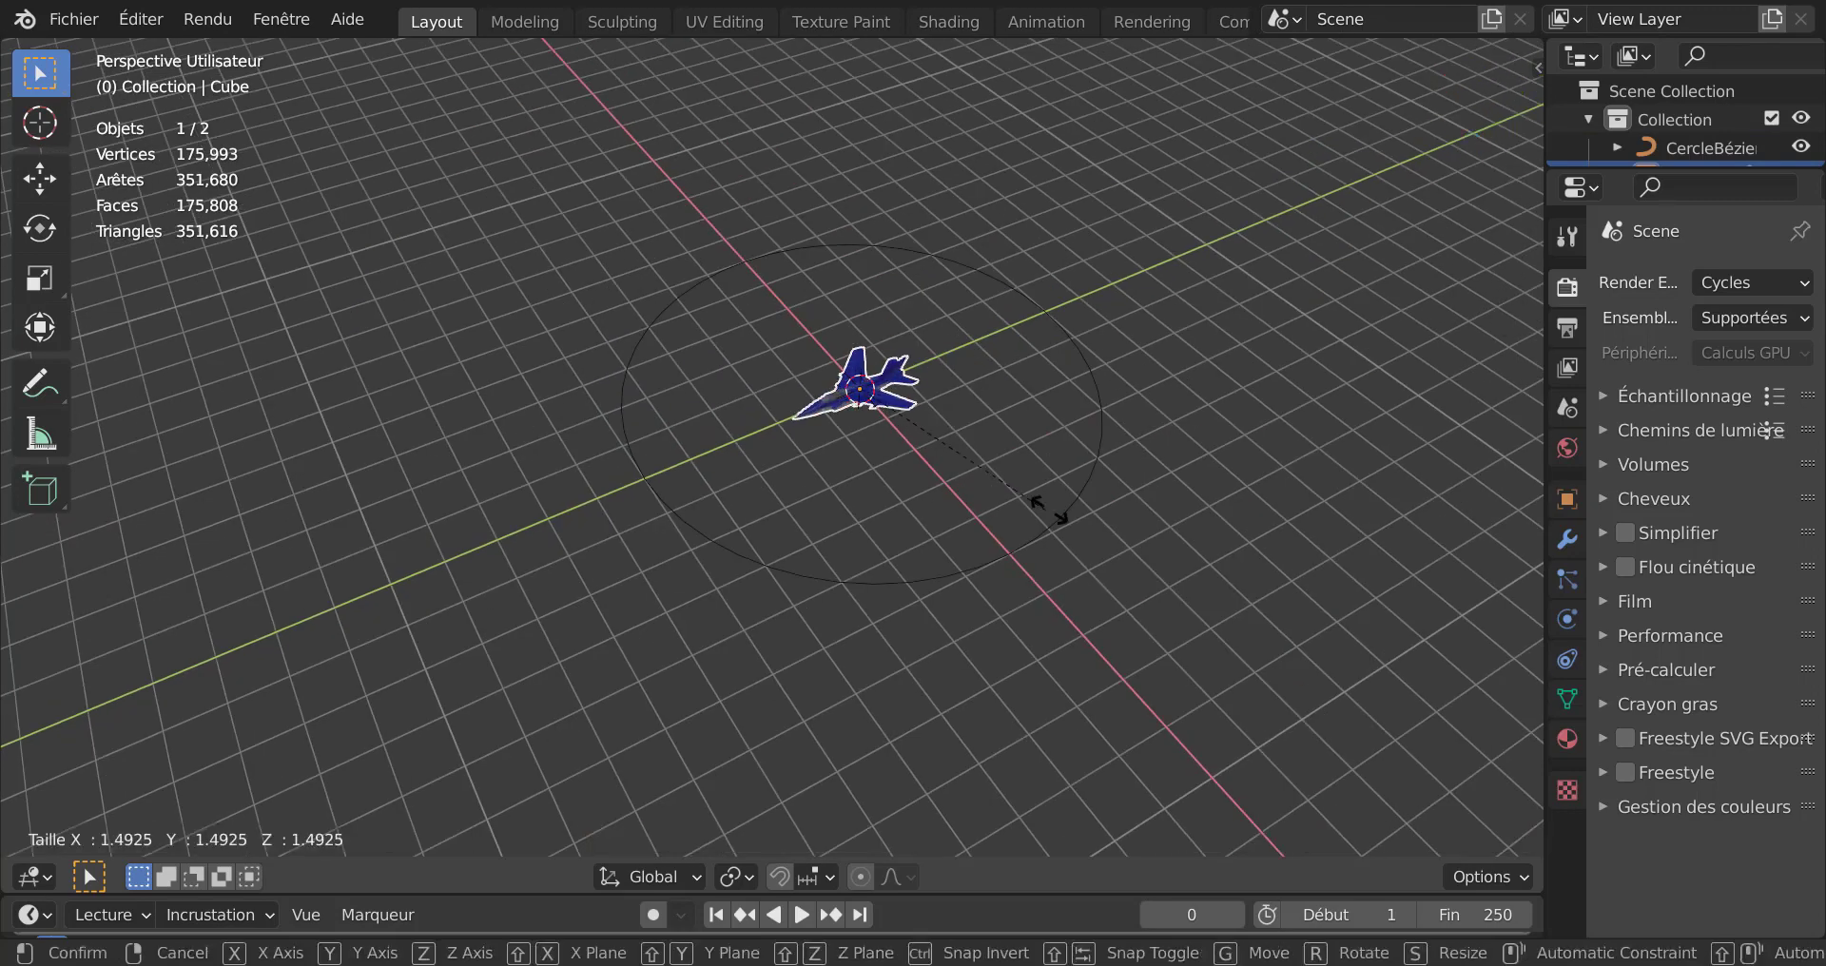
click(1065, 524)
Step: Apply the jet's rotation and scale (Rotation & taille)
click(1049, 522)
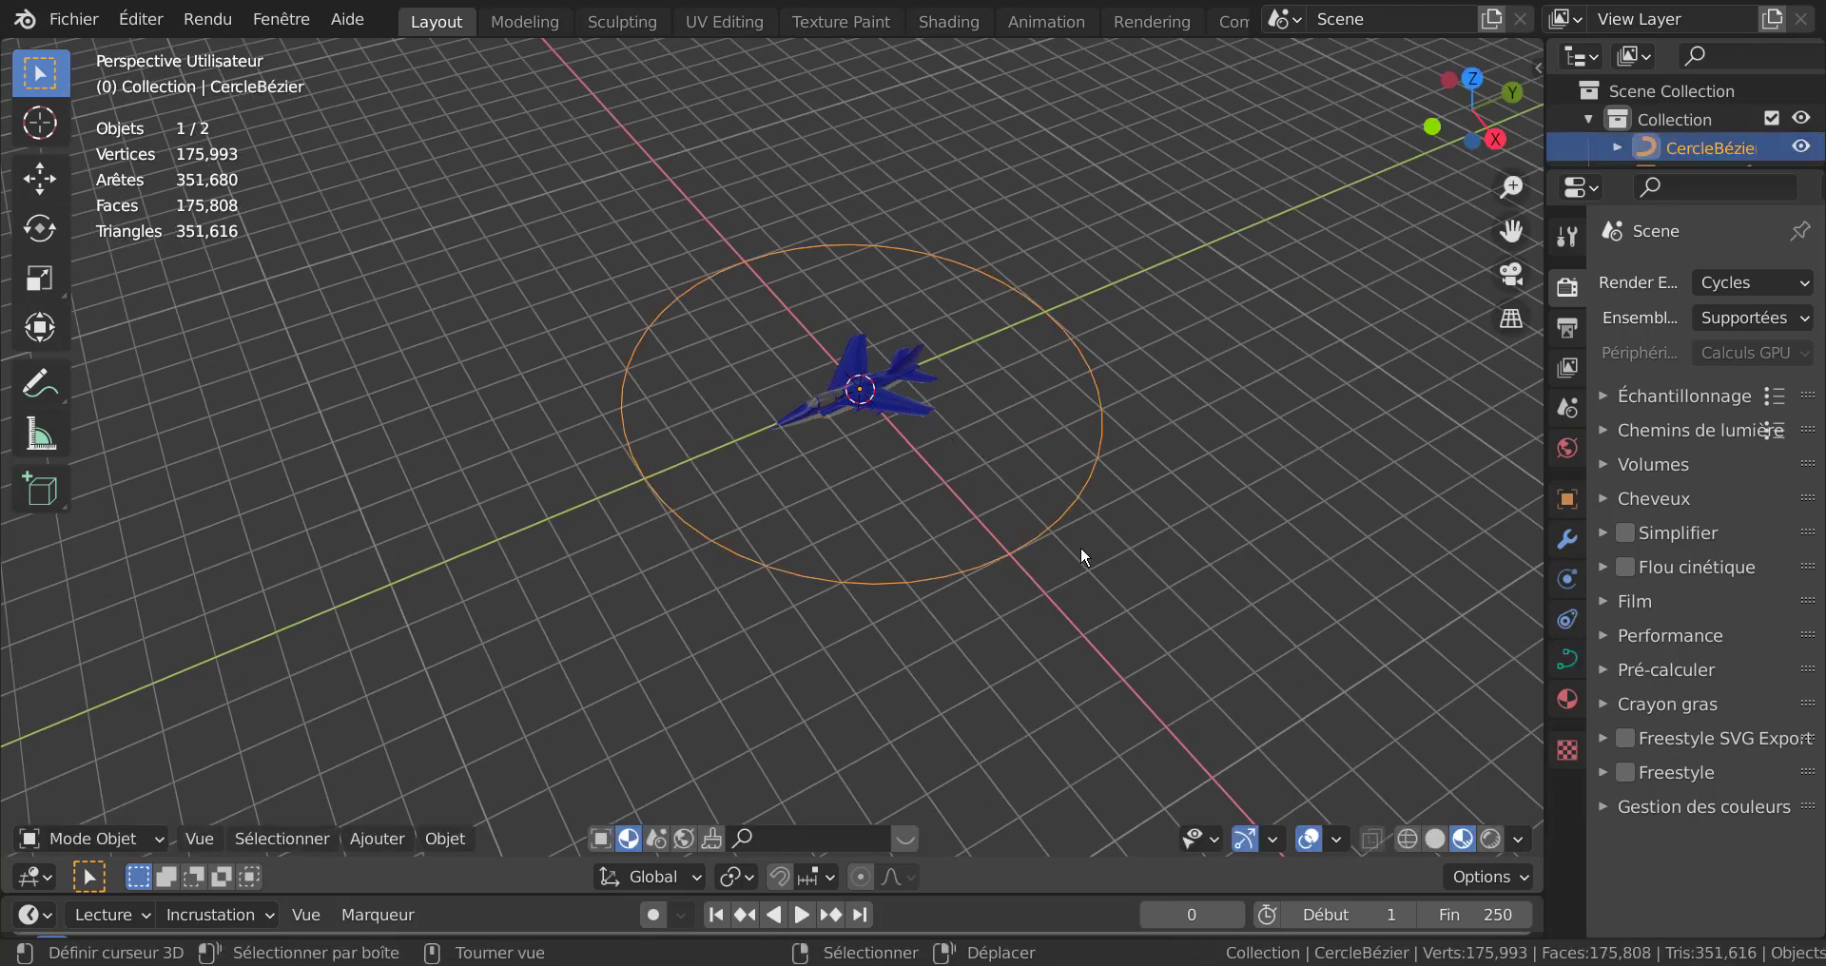
scroll(1081, 550, up, 3)
click(919, 360)
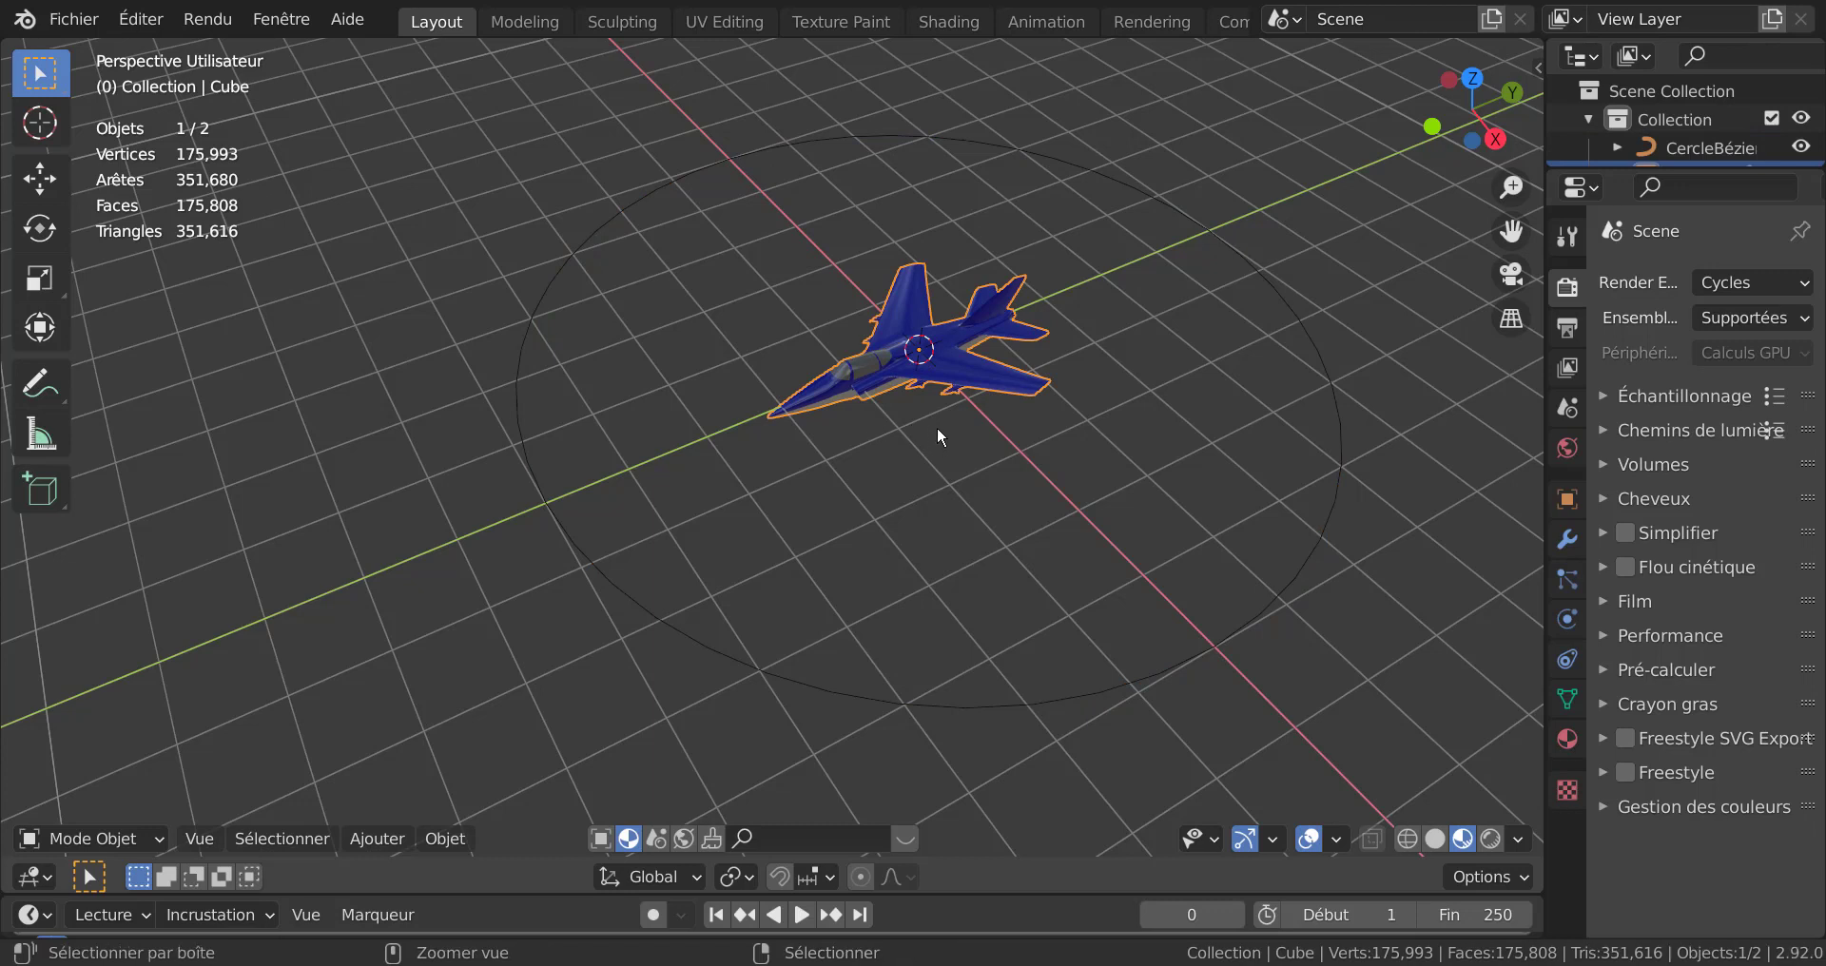
key(ctrl+a)
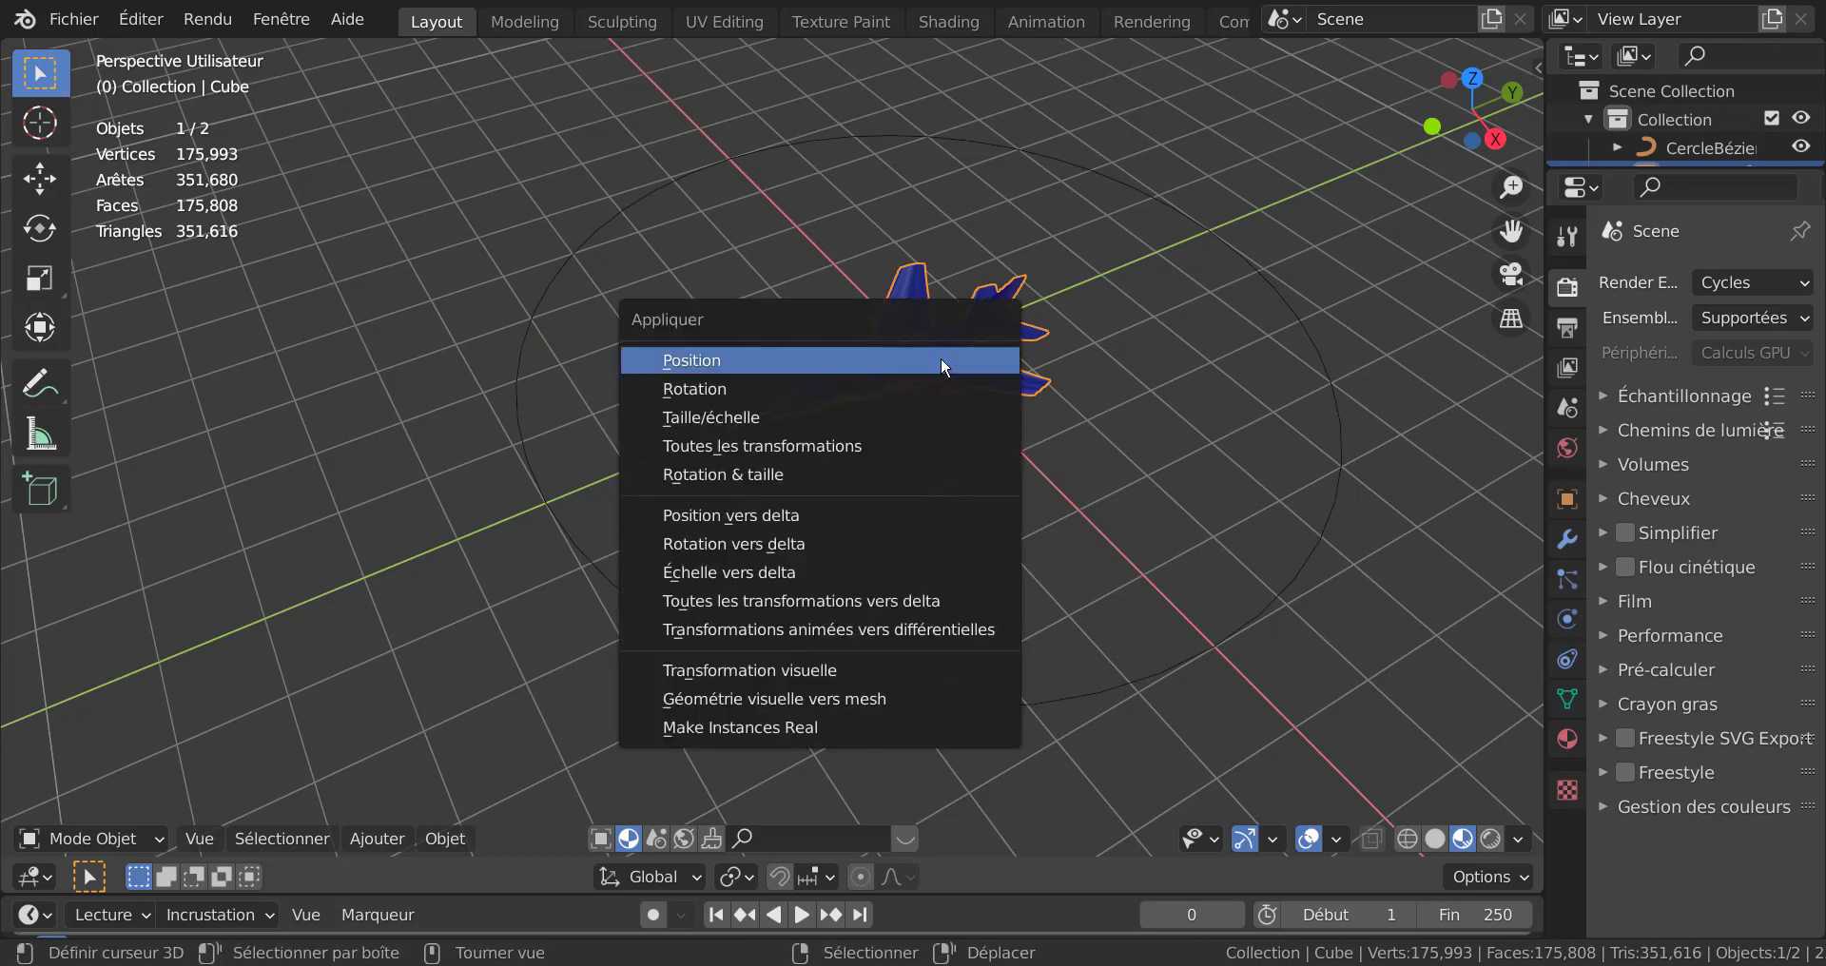
click(715, 474)
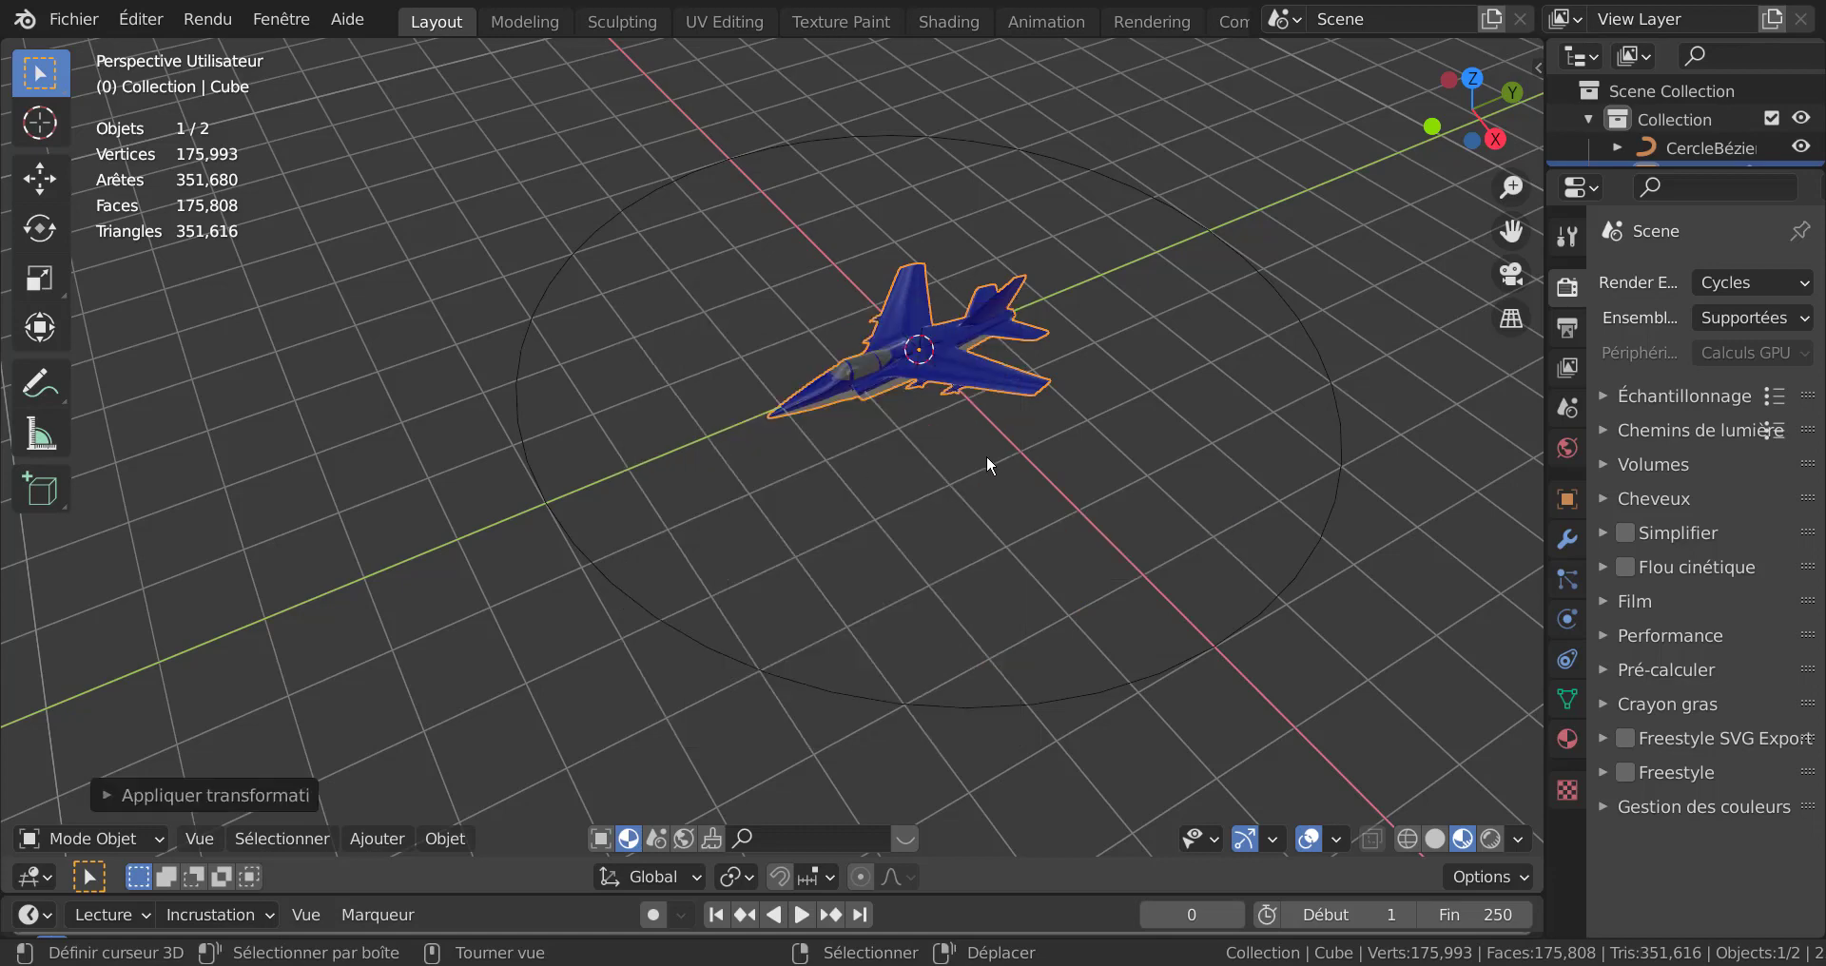
Step: Add a Follow Path (Suivre chemin) object constraint to the jet with CercleBézier as its target
scroll(964, 343, up, 1)
scroll(952, 390, down, 2)
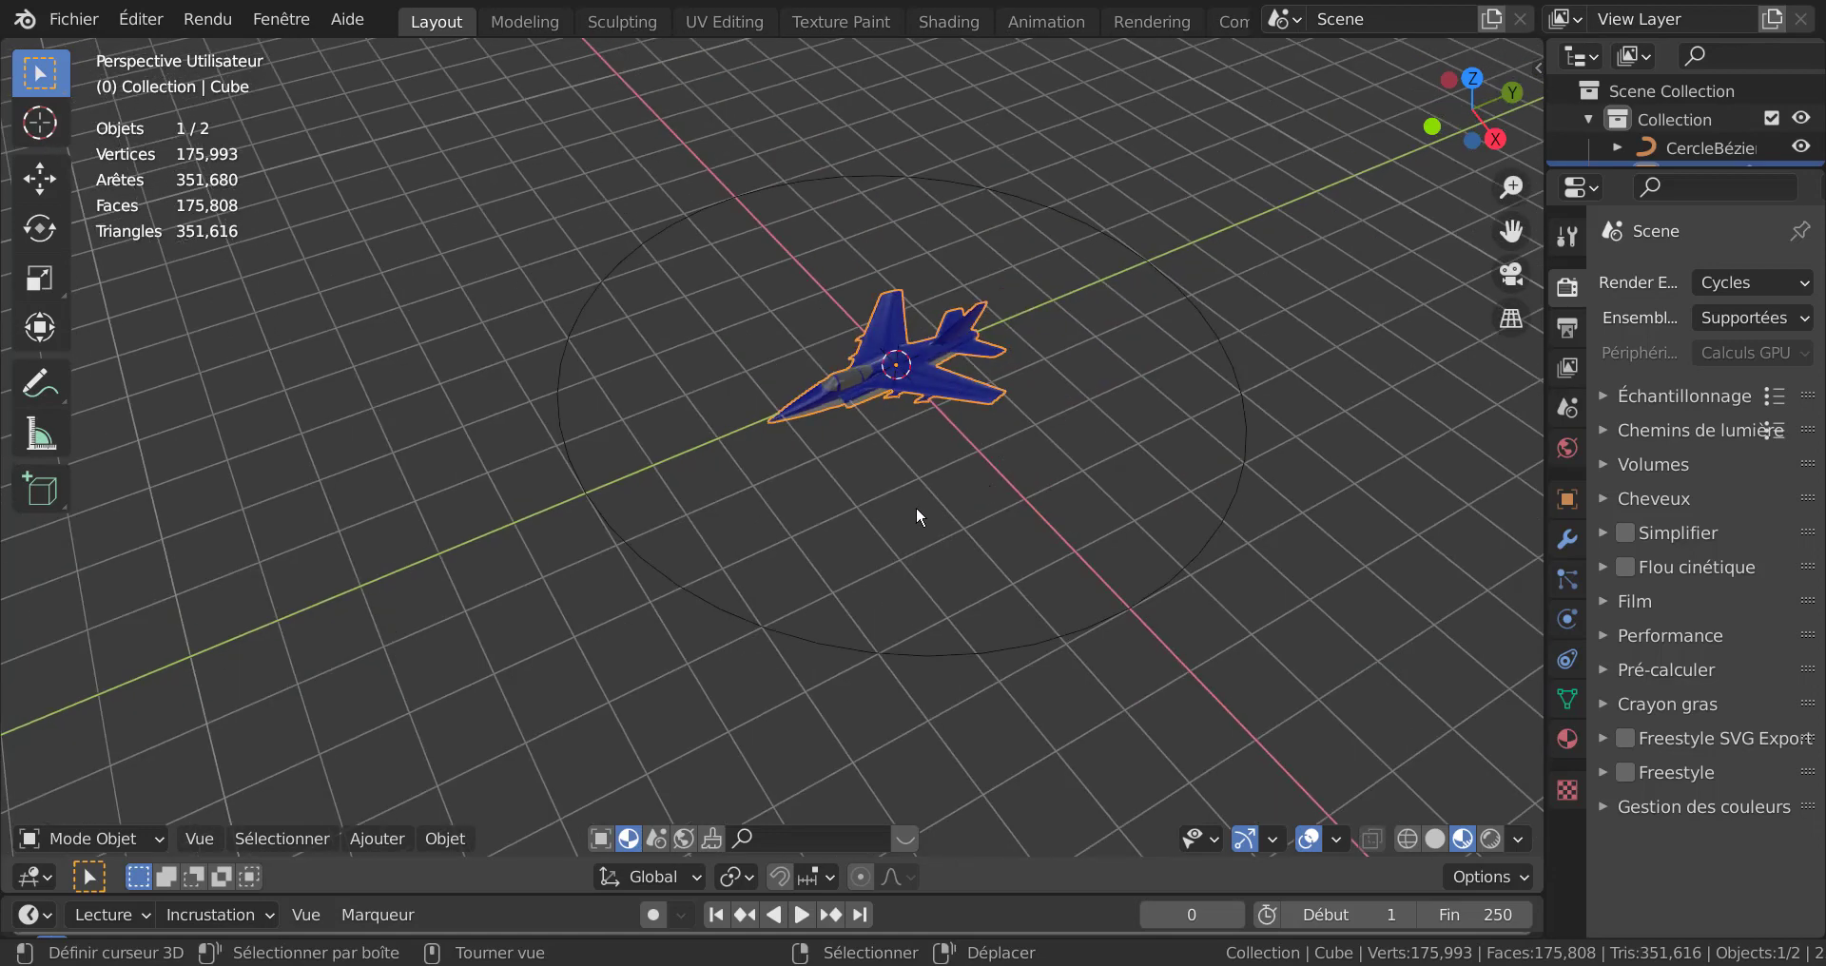
middle_drag(918, 515, 758, 575)
scroll(775, 532, up, 2)
middle_drag(791, 482, 872, 558)
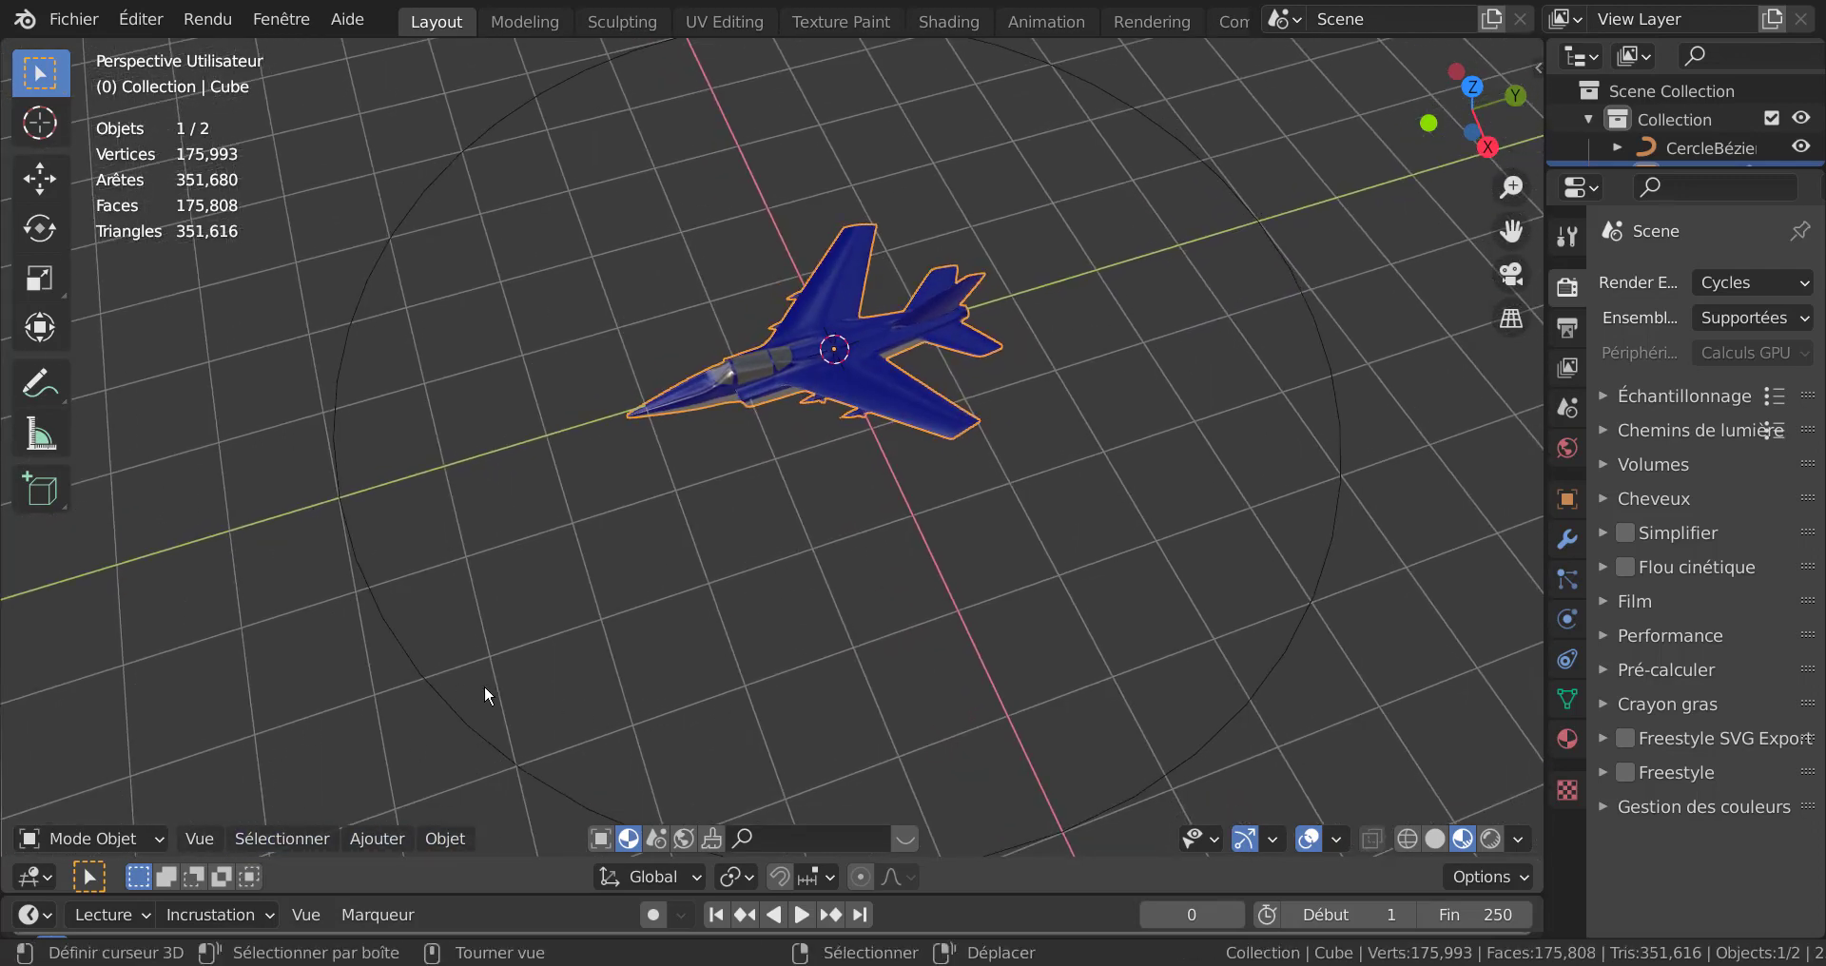
click(1568, 542)
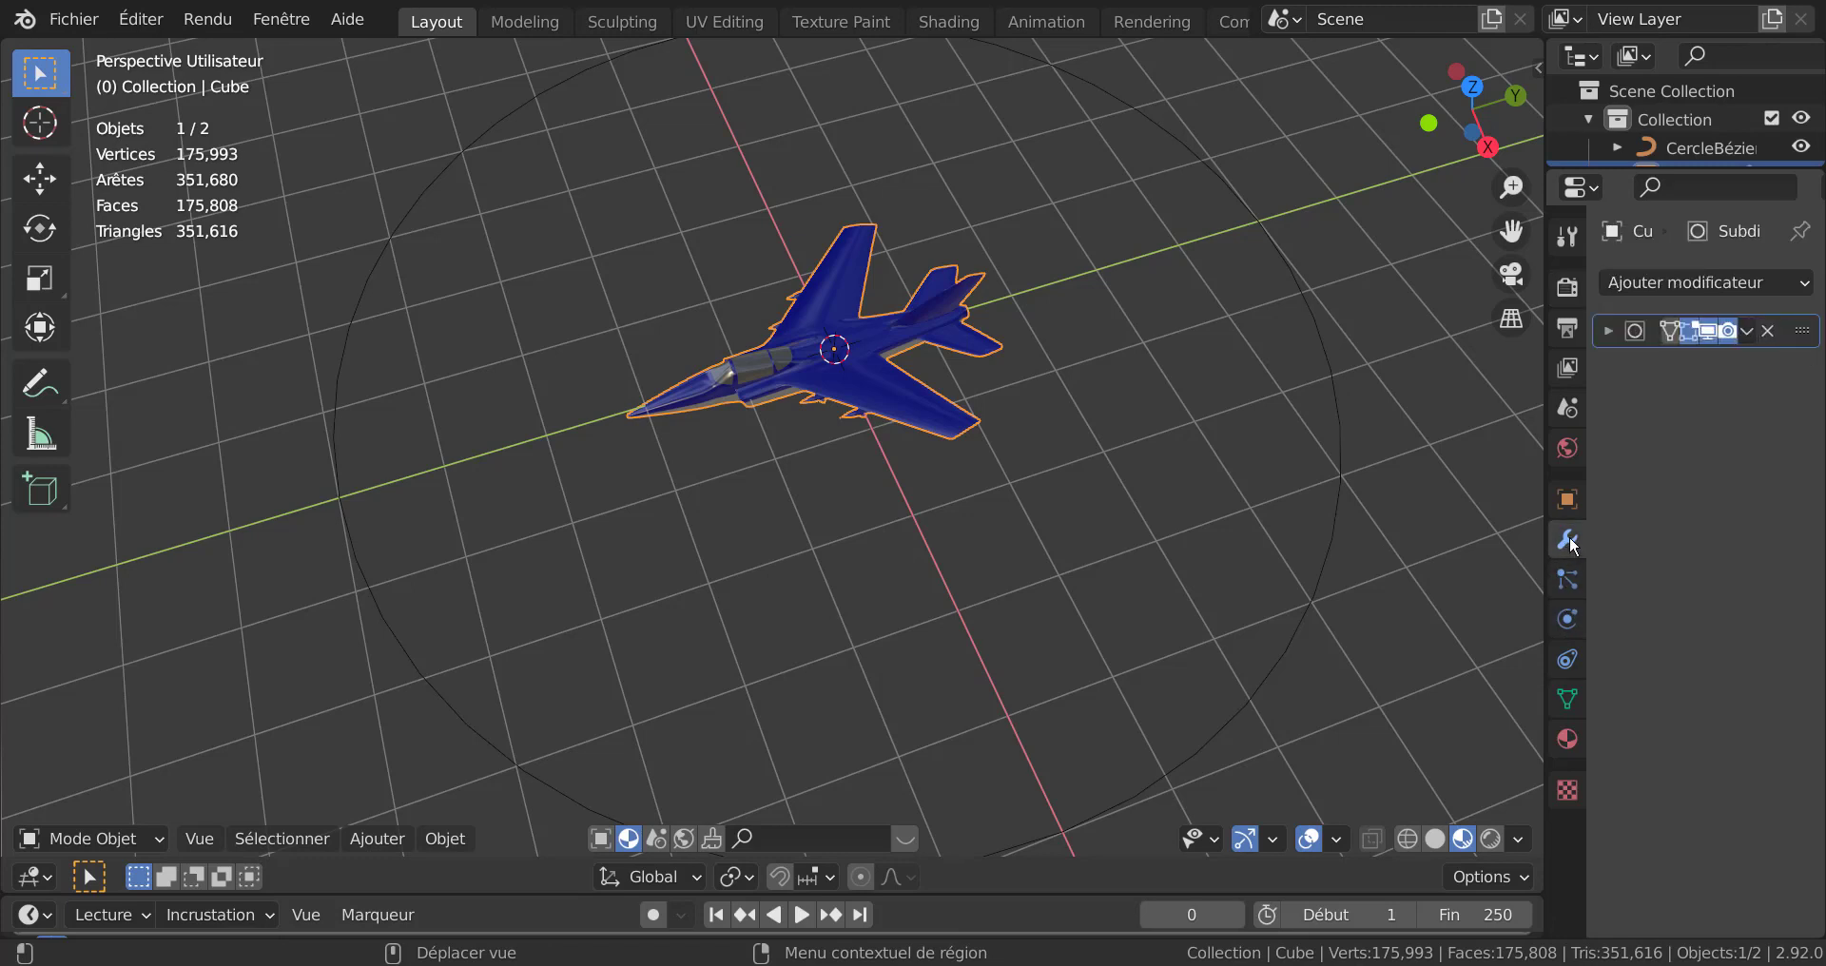
click(1567, 661)
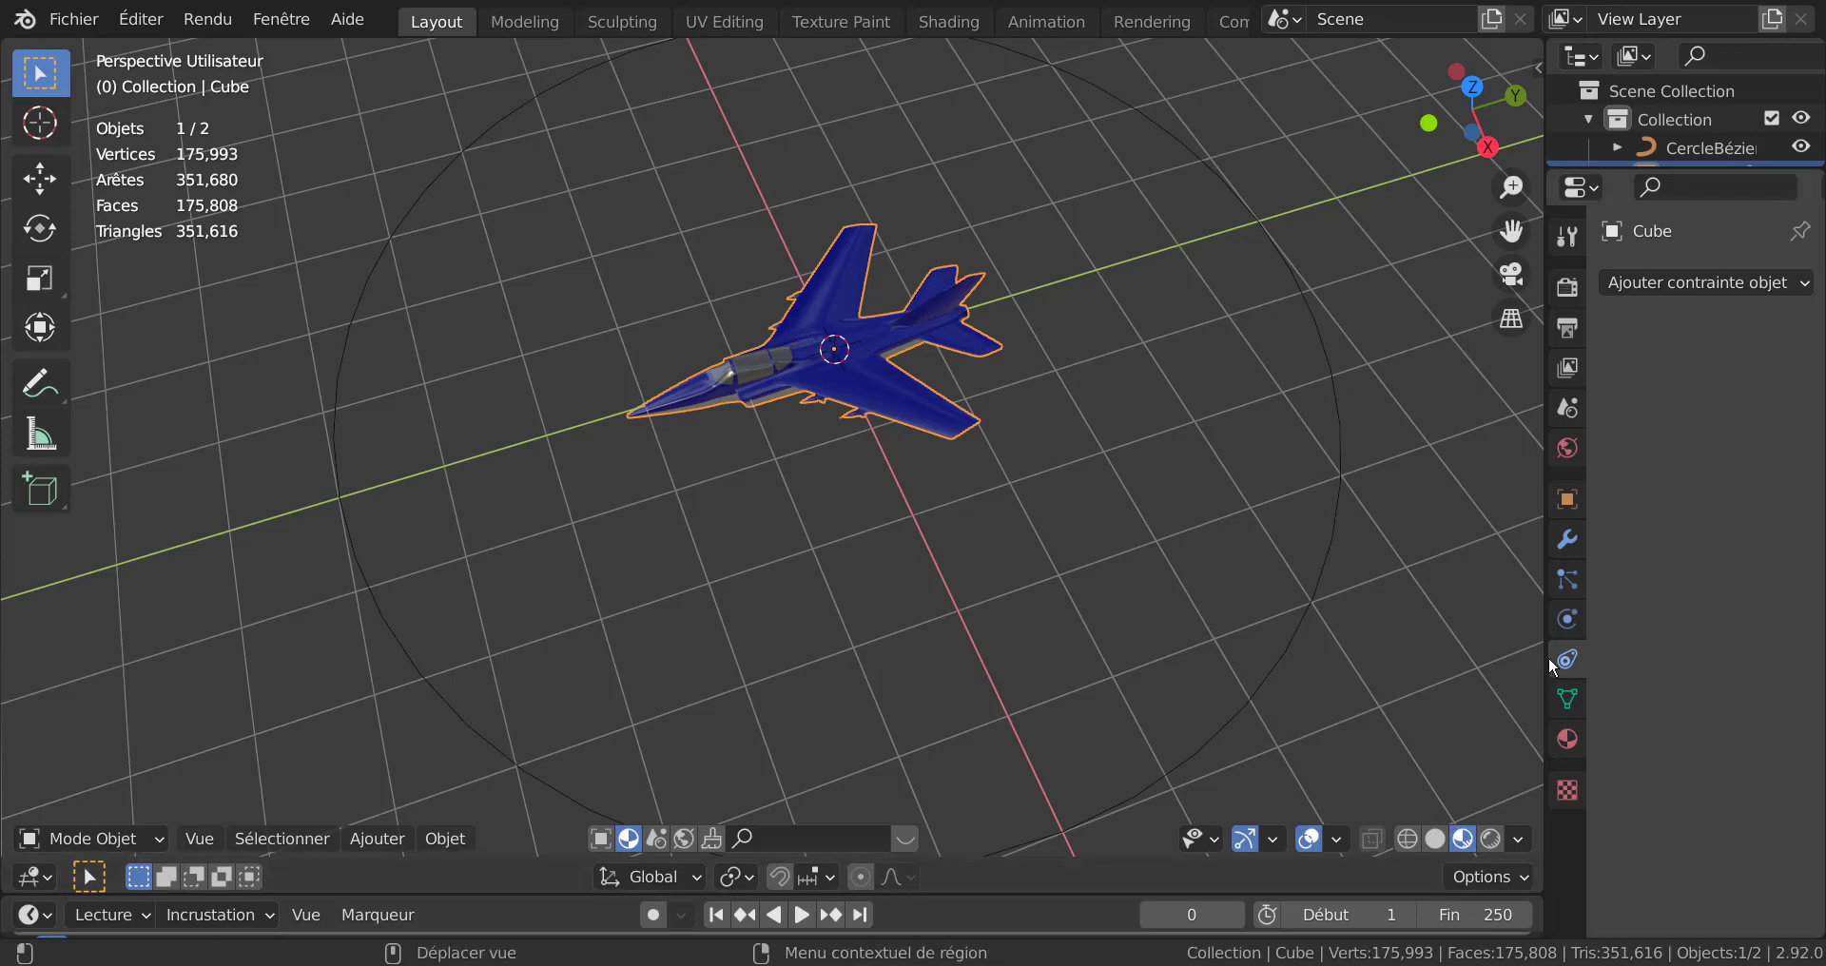
drag(1542, 341, 1193, 340)
click(1421, 282)
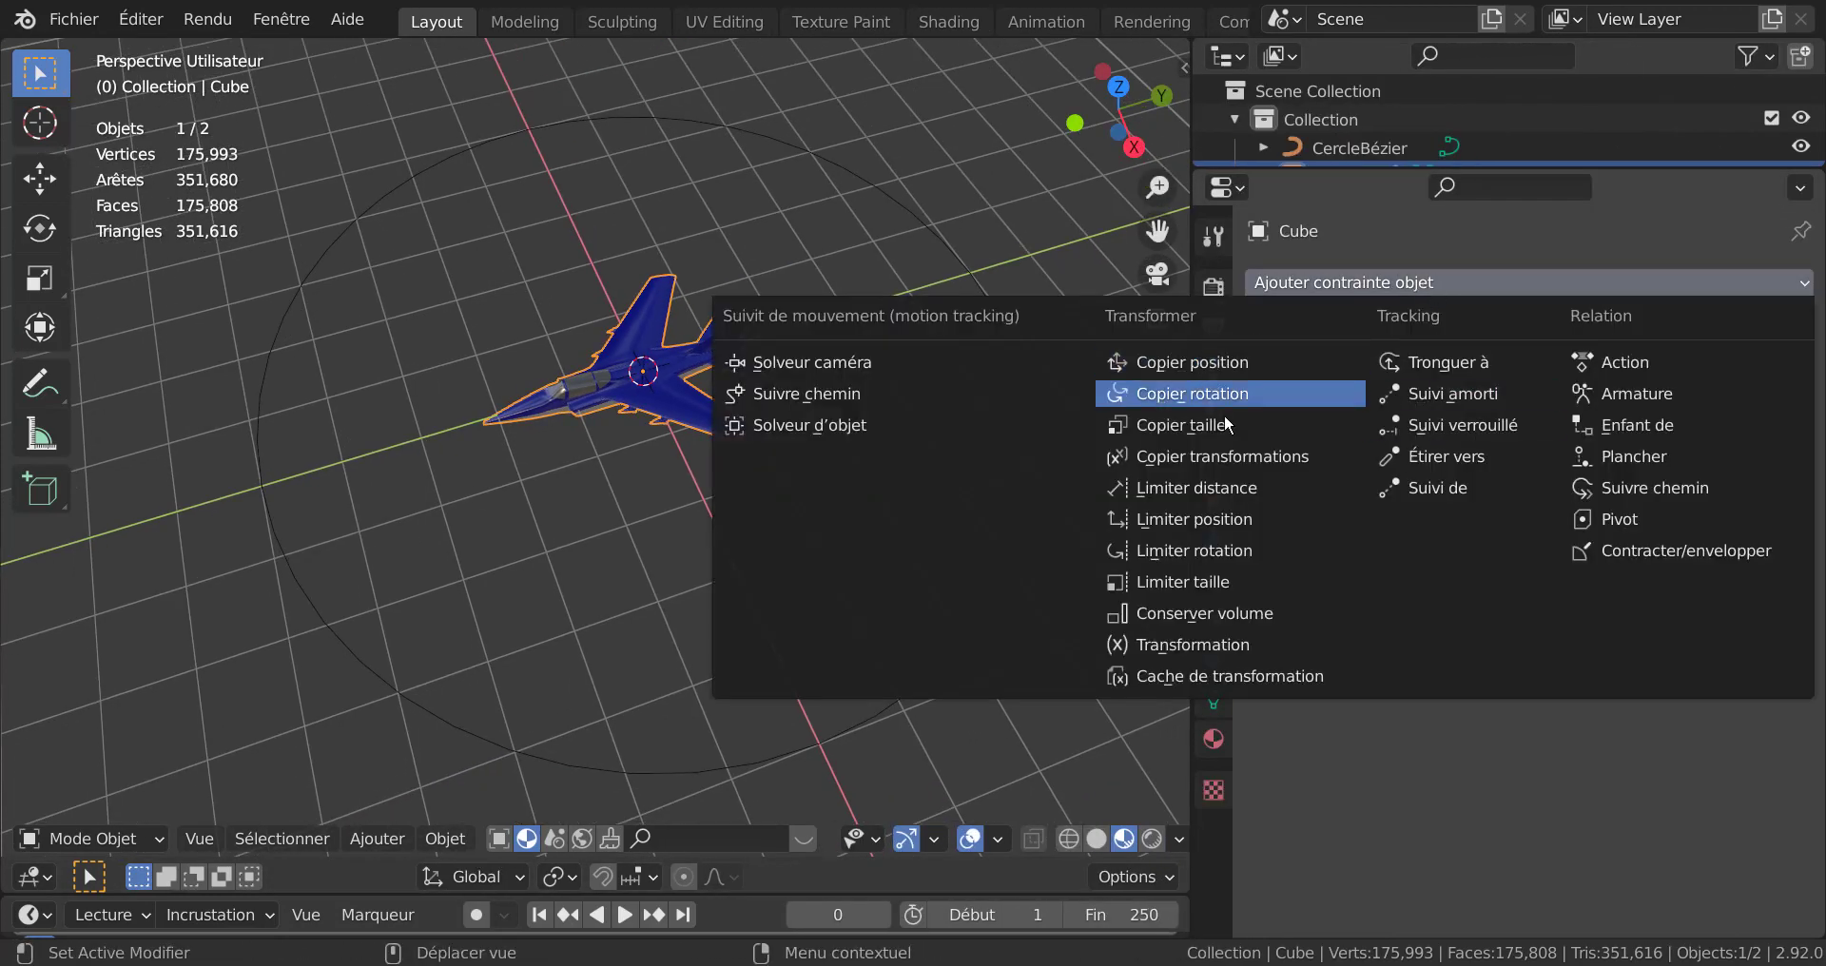
click(1644, 492)
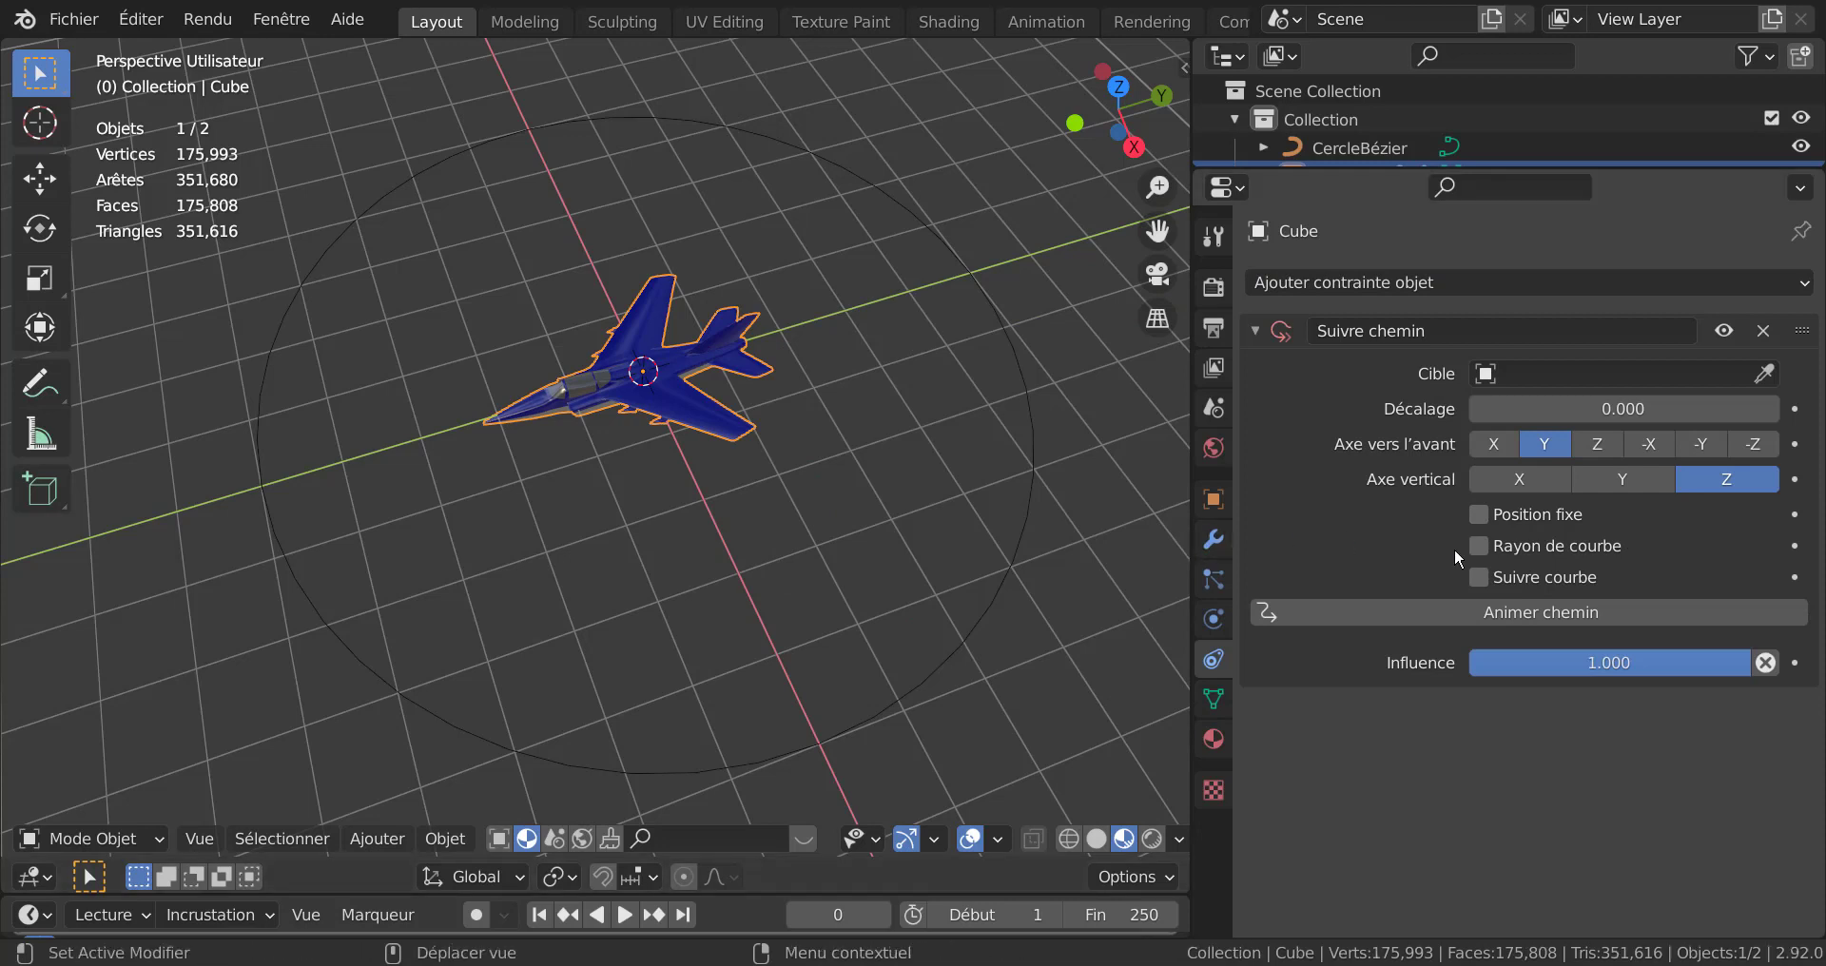
click(1569, 375)
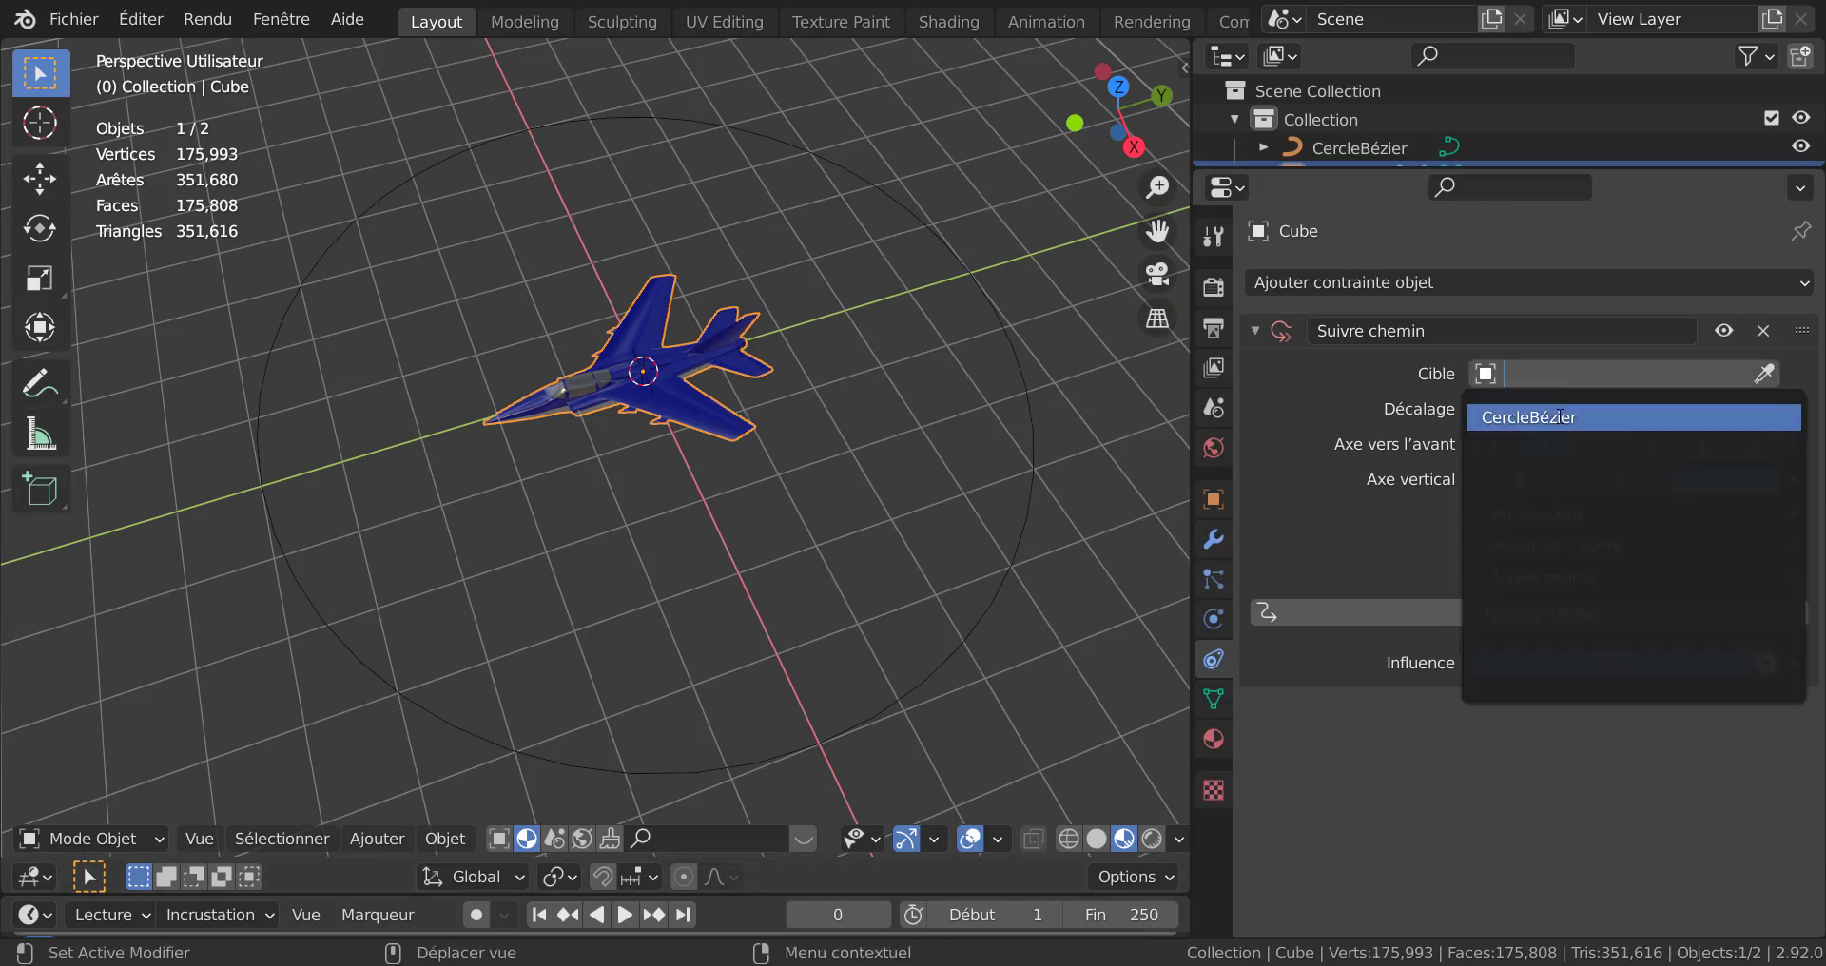
click(1558, 419)
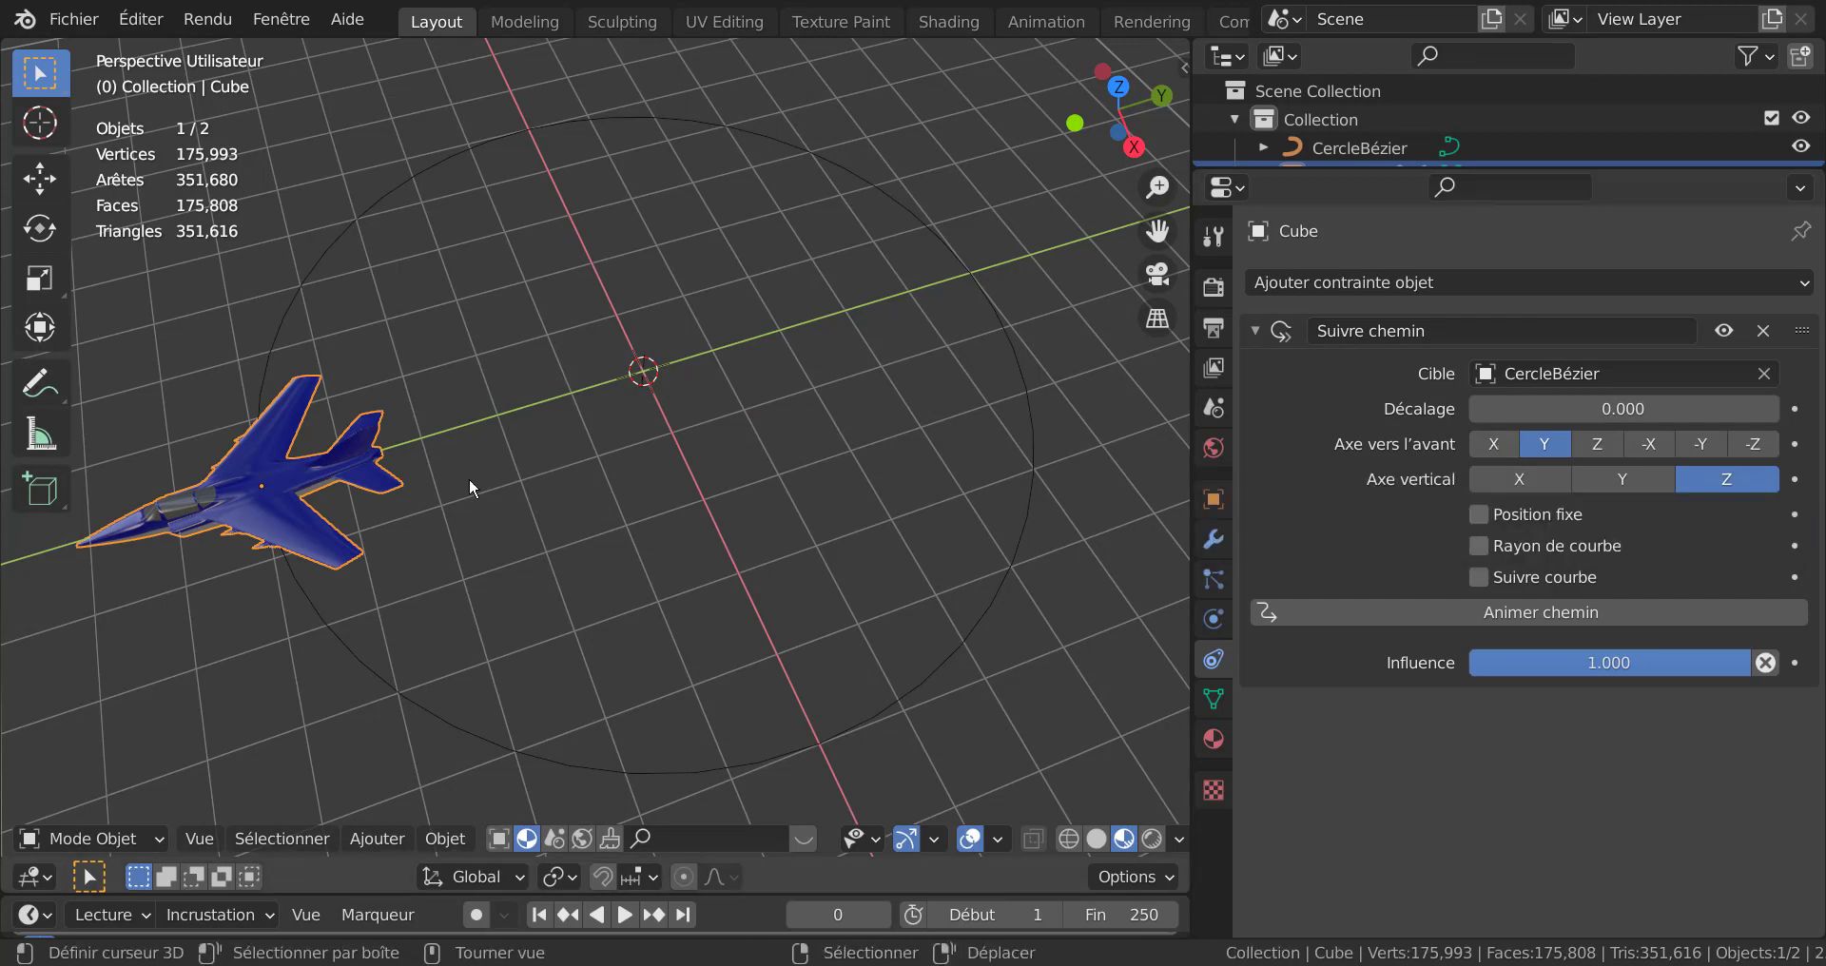
Step: Try X, -X and Y as the forward axis of the jet's Follow Path constraint
click(1493, 444)
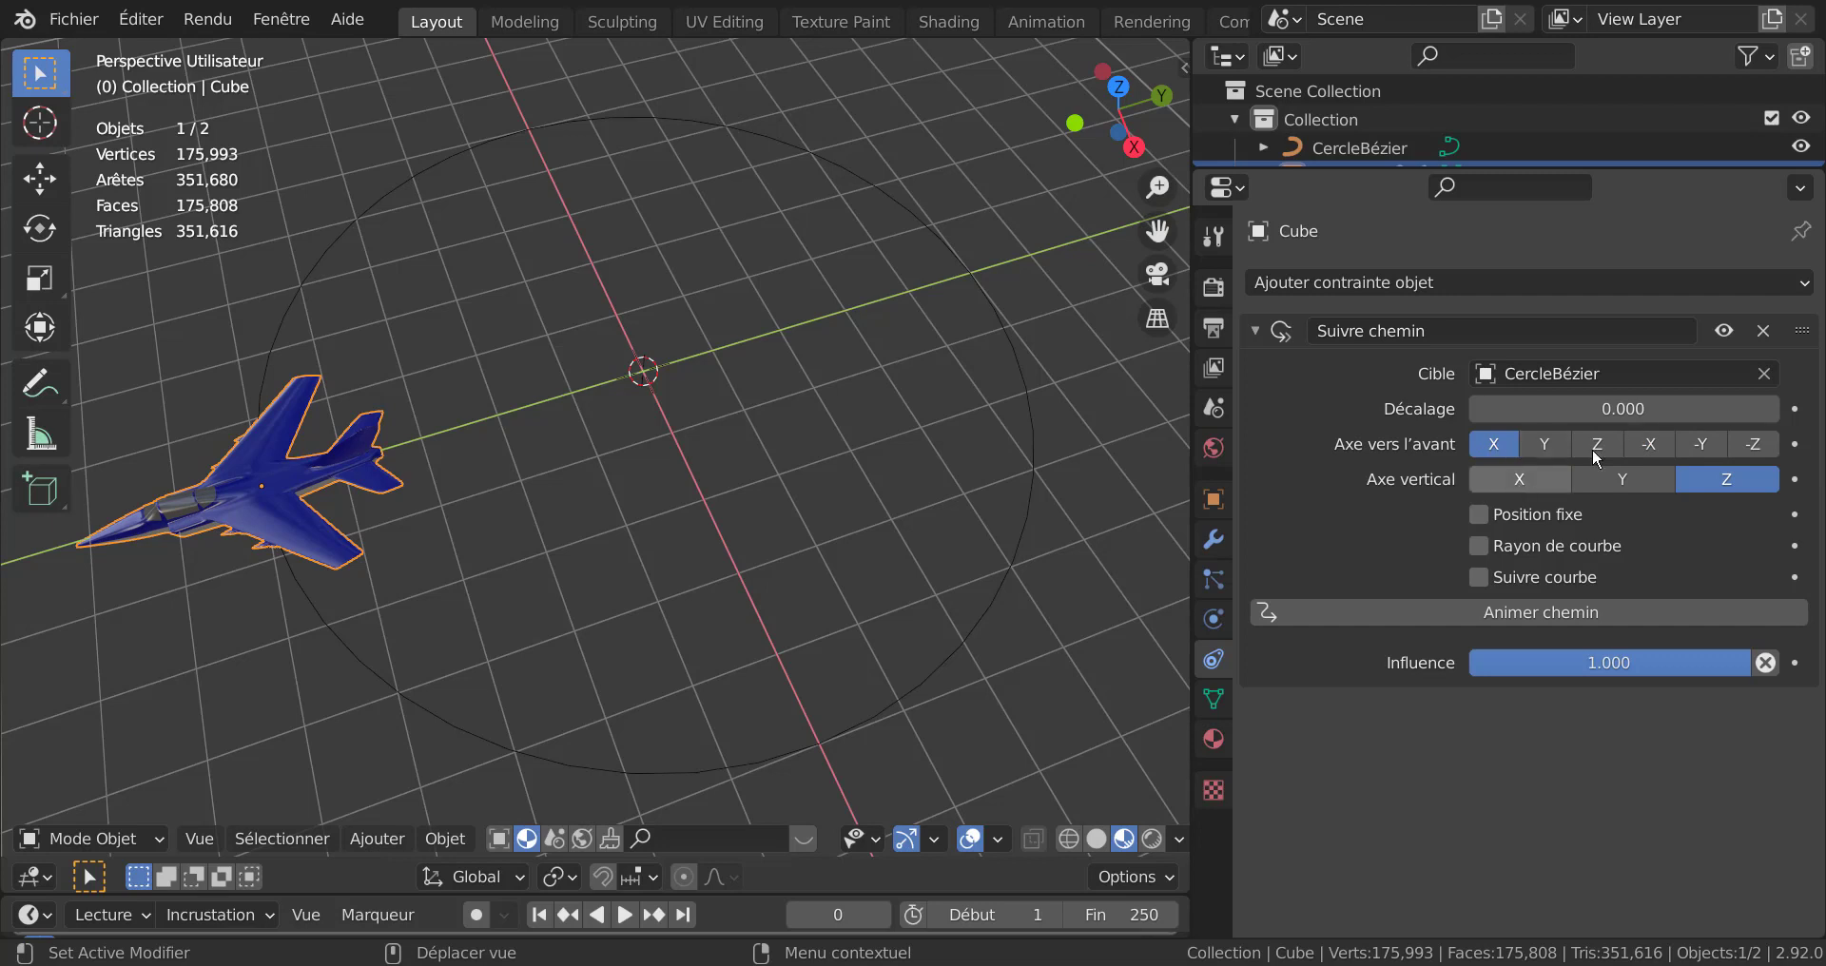
click(1650, 446)
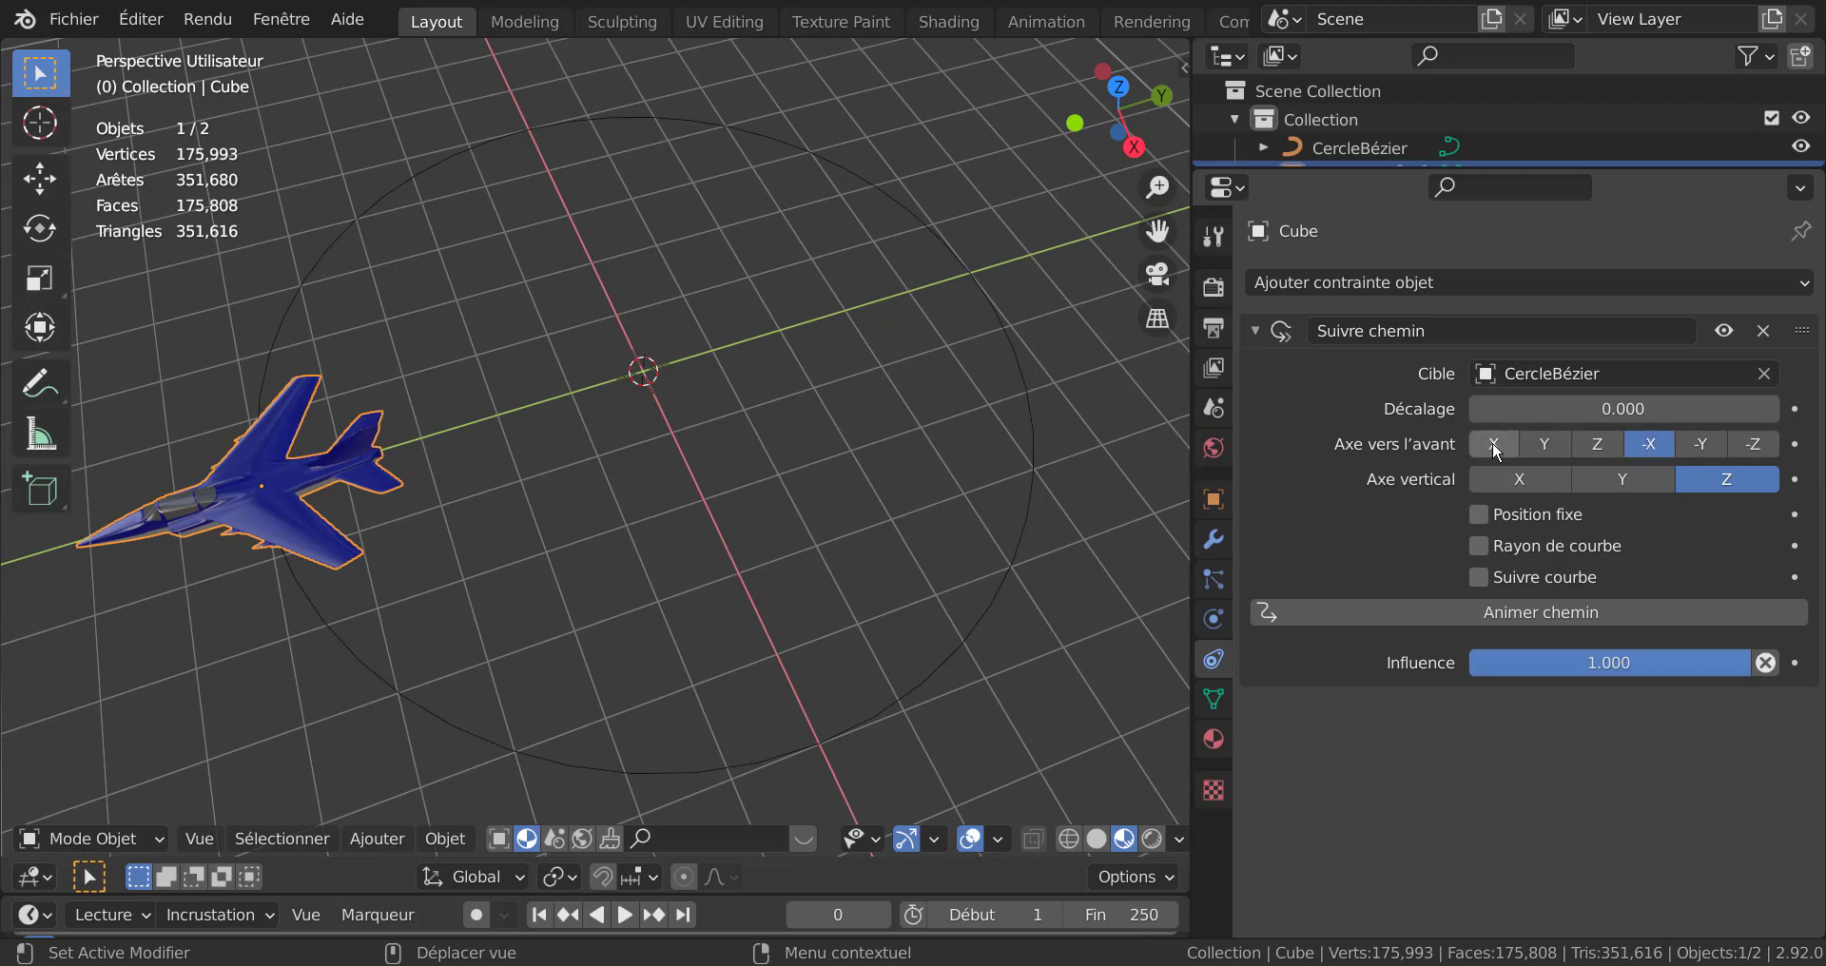
click(1516, 446)
click(1544, 446)
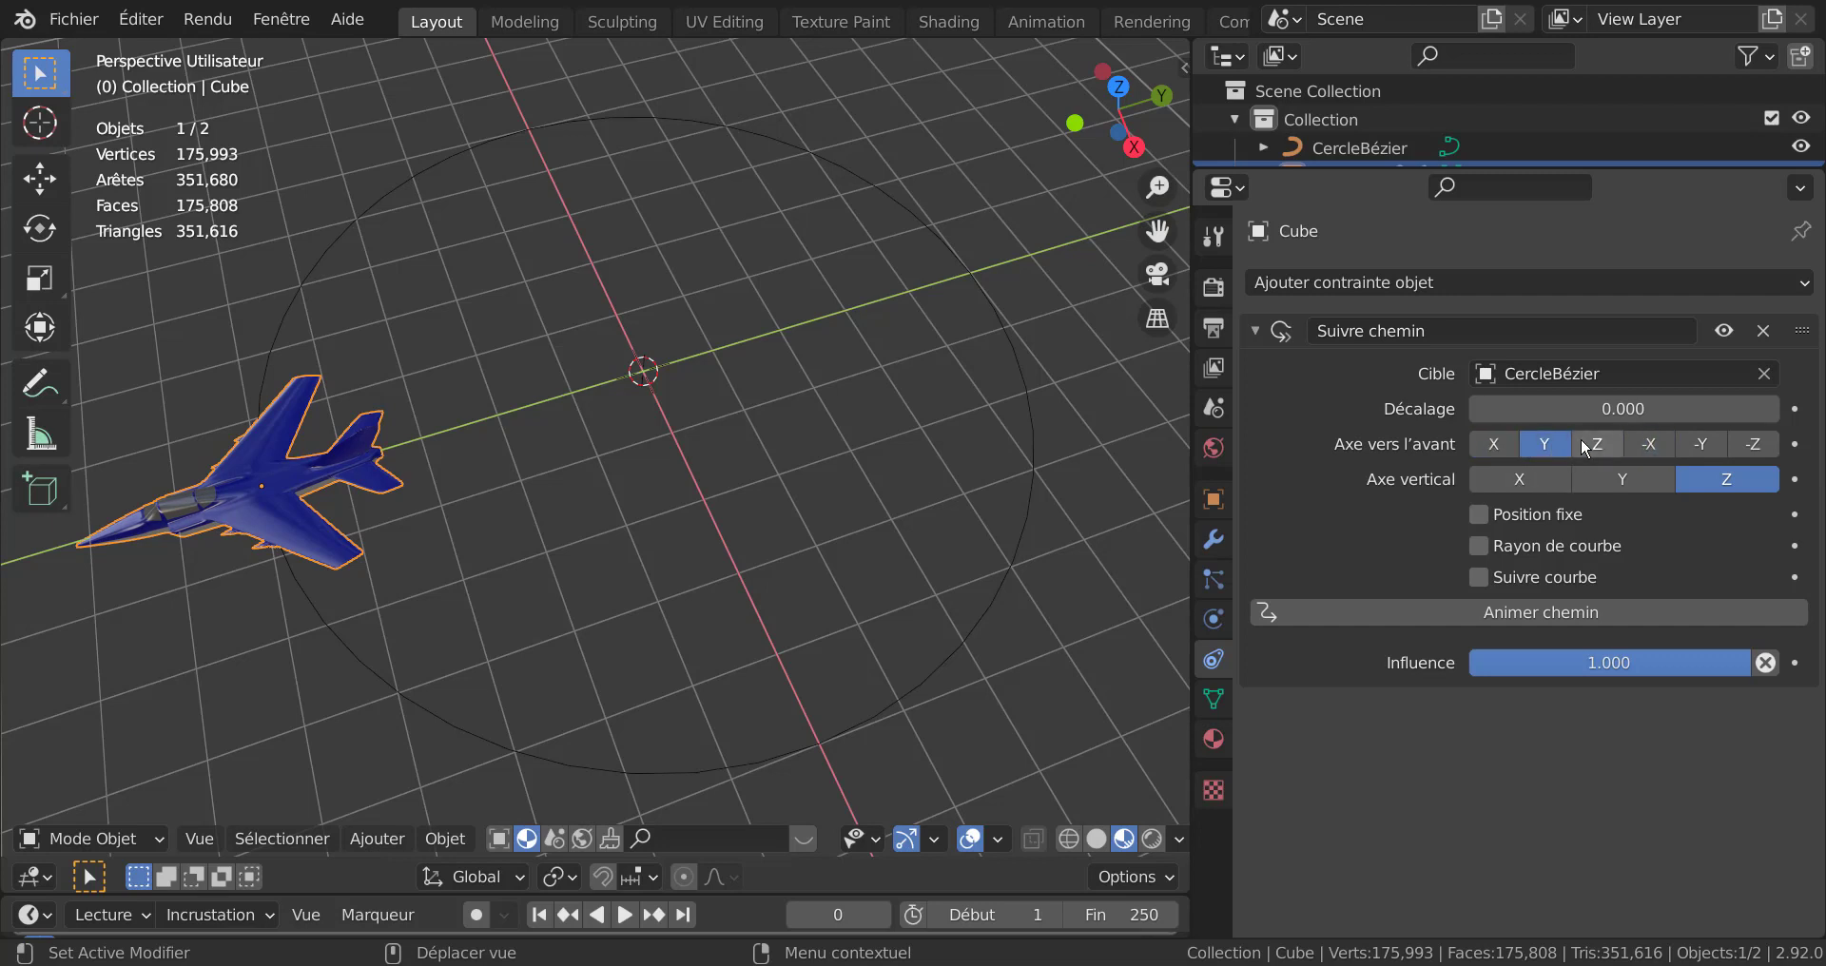
click(1493, 444)
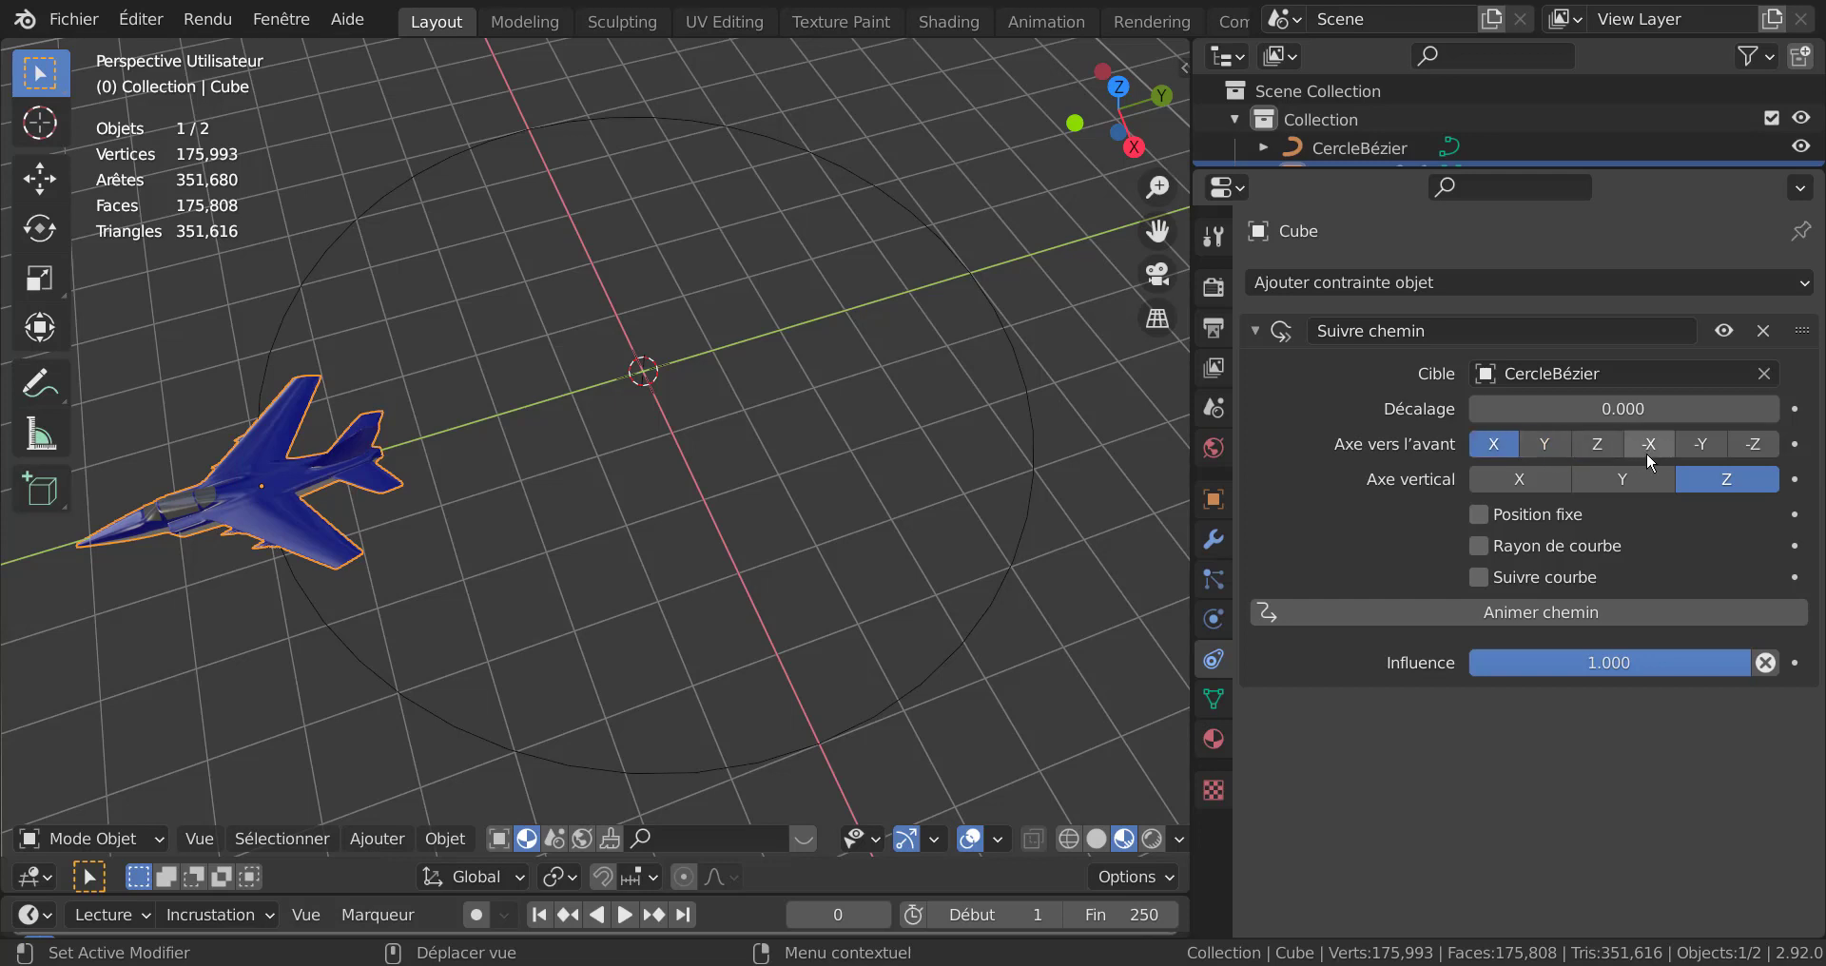
Step: Enable Suivre courbe on the jet's constraint, set its forward axis to Y and inspect the jet's orientation on the circle
click(1480, 577)
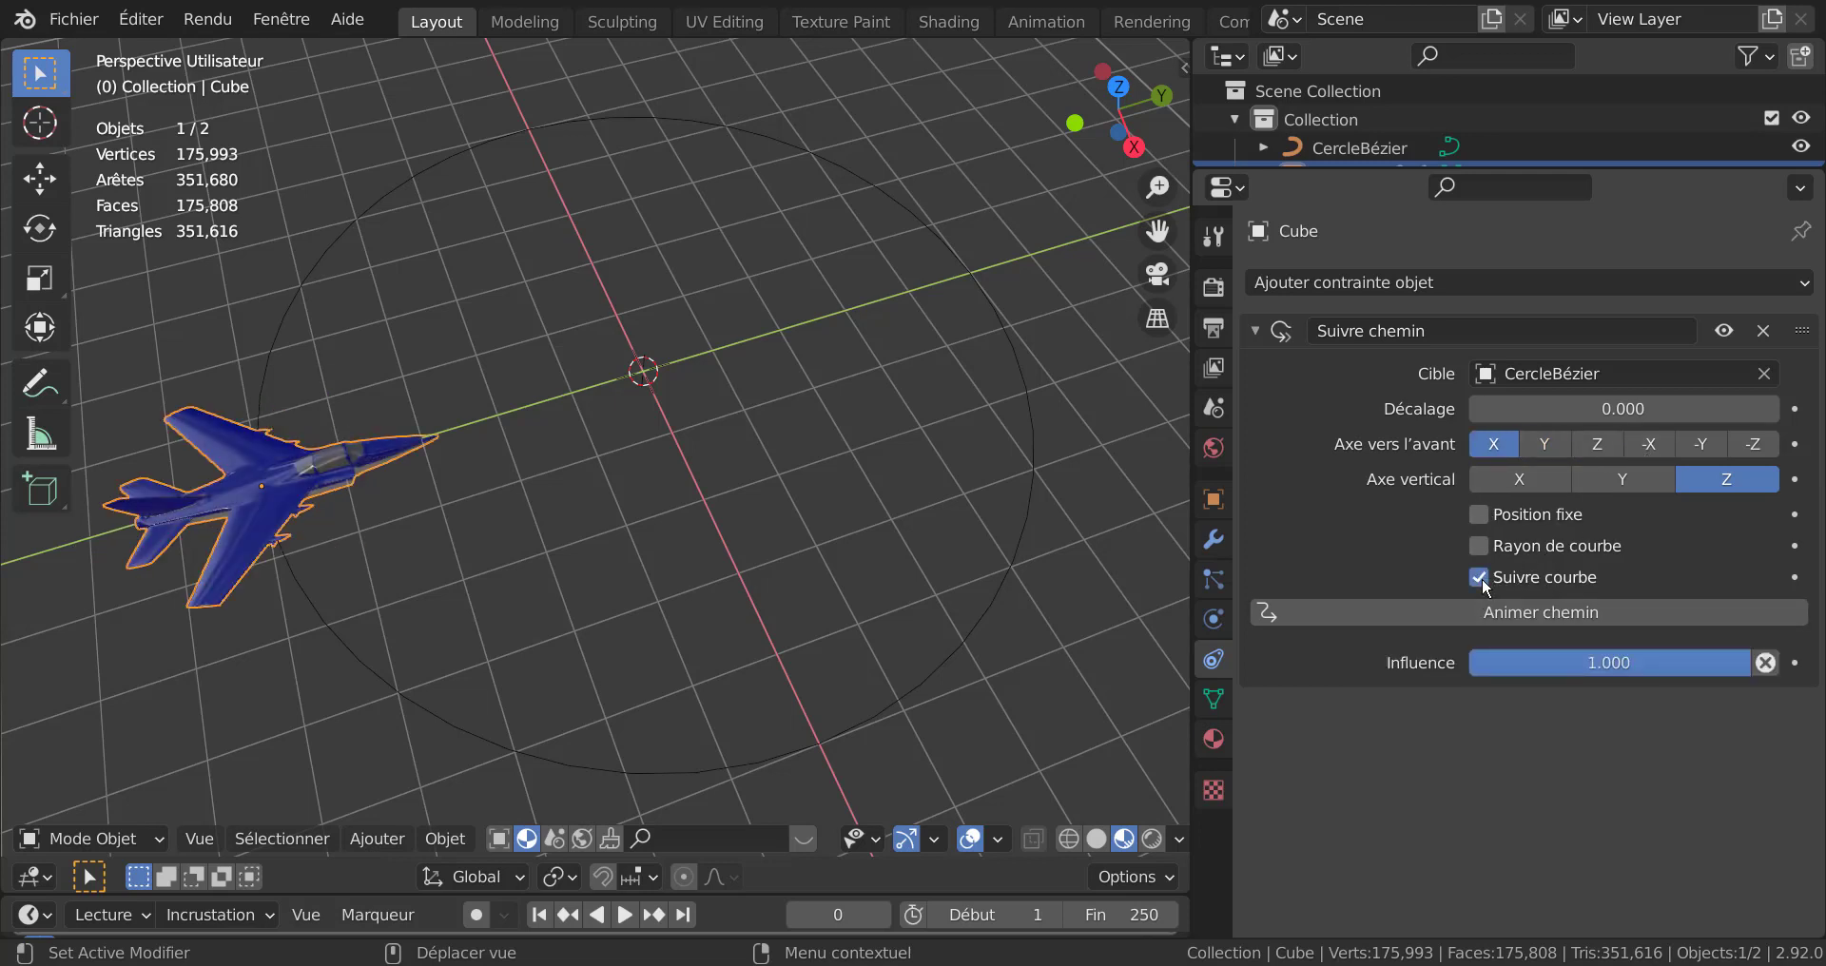
click(1545, 444)
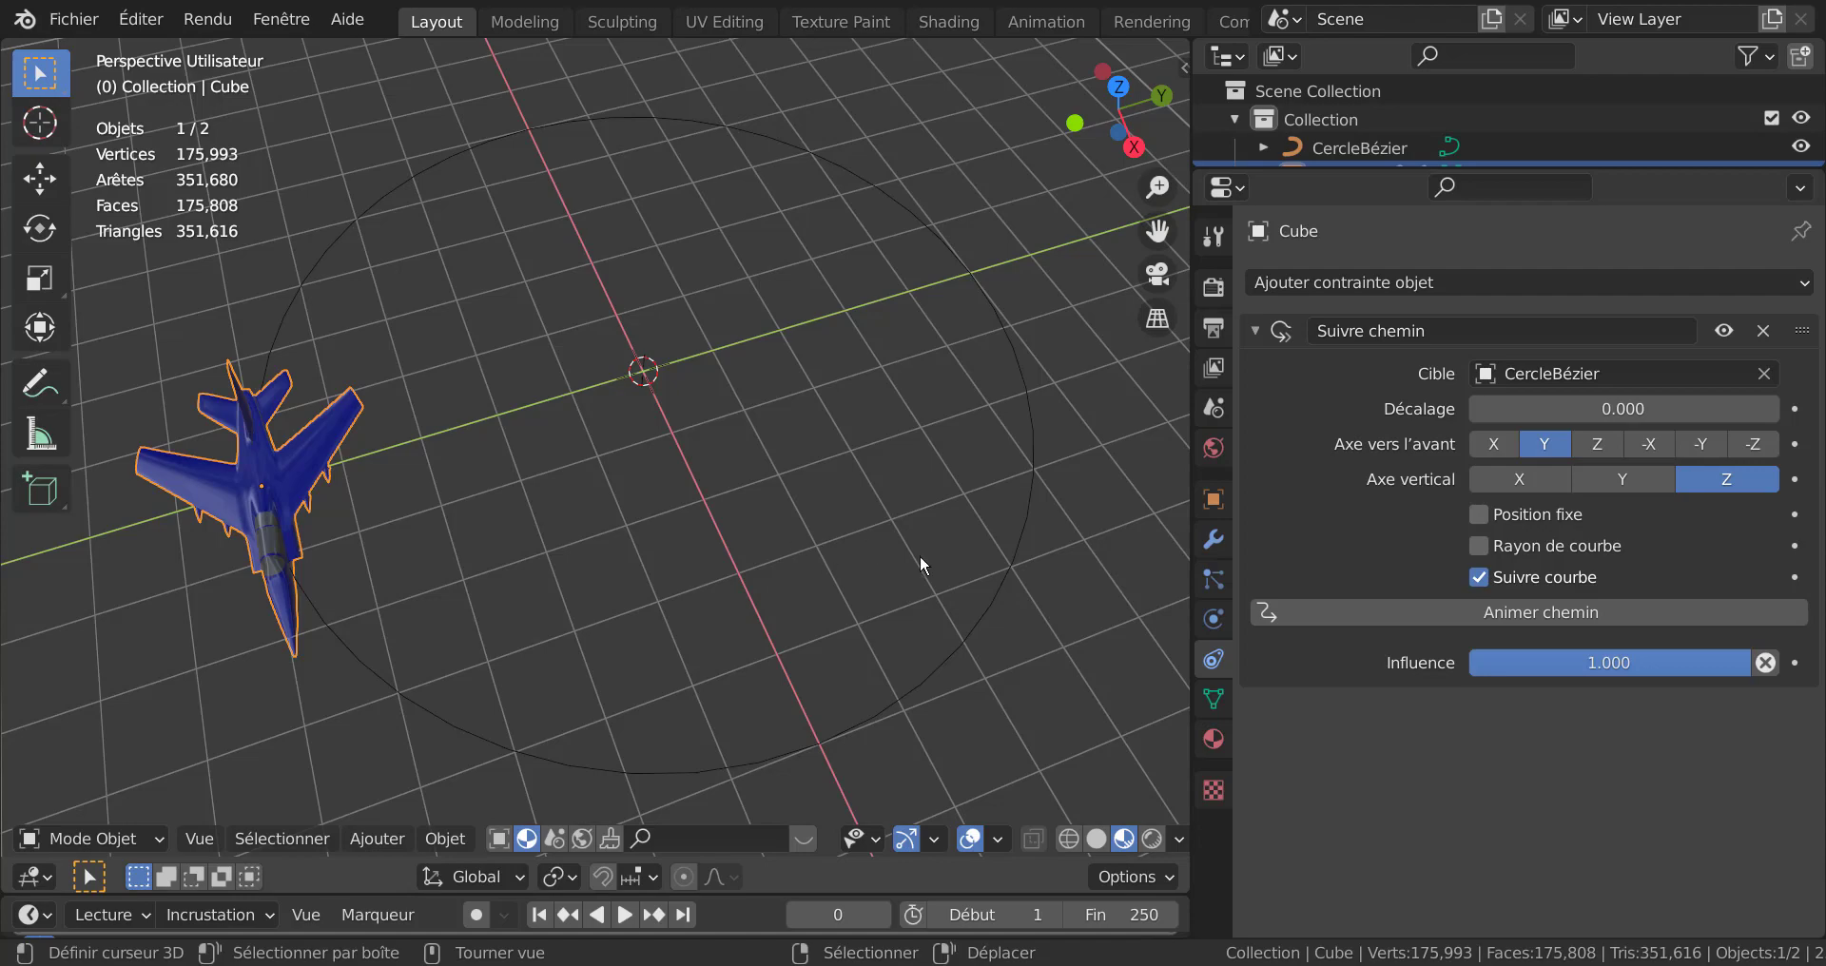
middle_drag(666, 457, 390, 379)
middle_drag(487, 517, 596, 615)
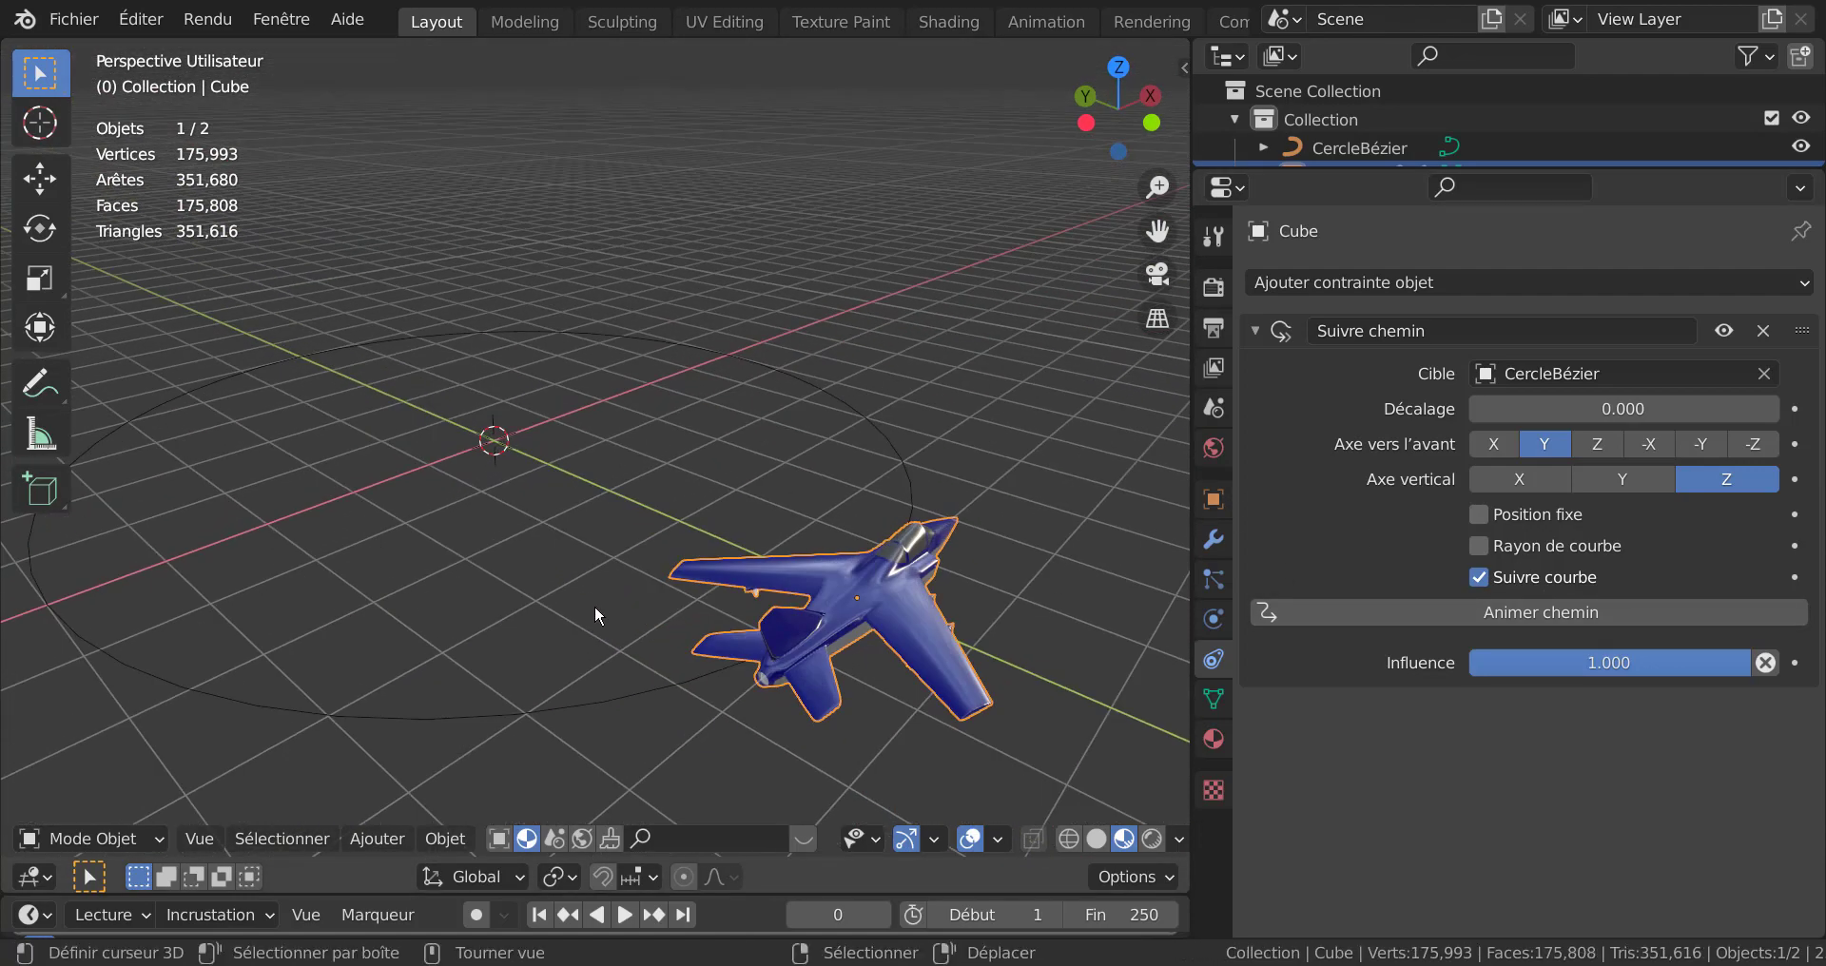
Step: Animate the path from the jet's Follow Path constraint and play the animation
click(1609, 613)
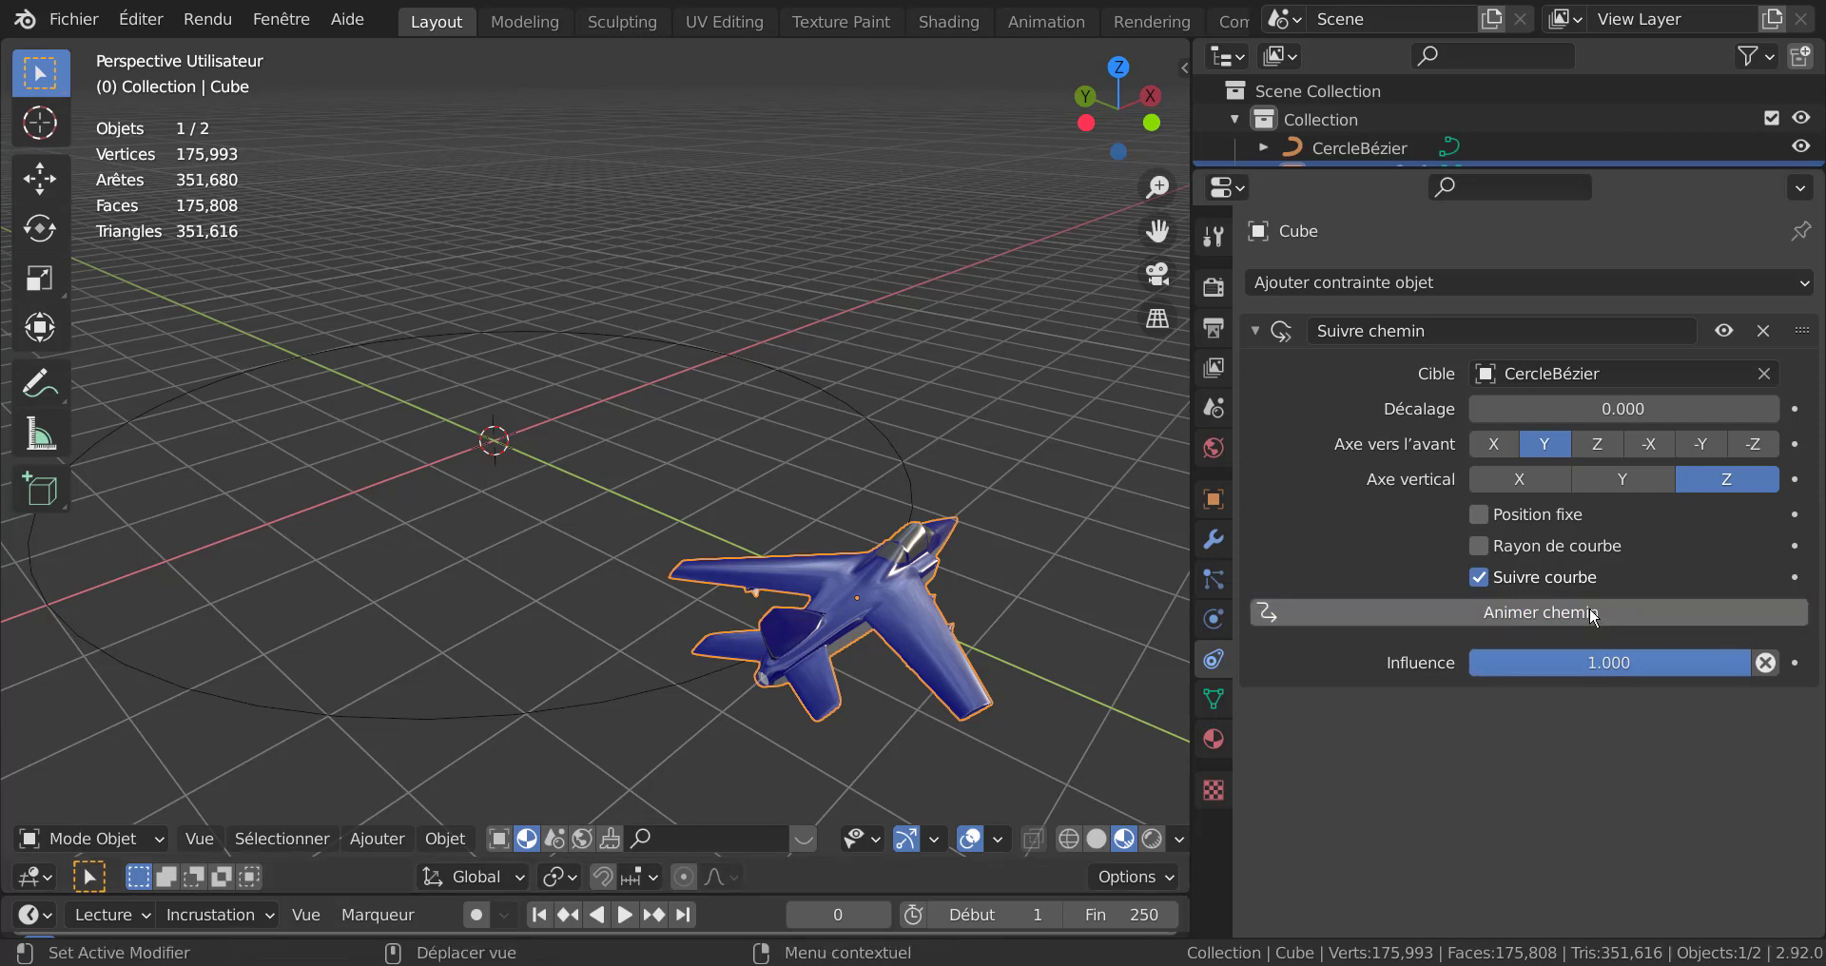
click(625, 916)
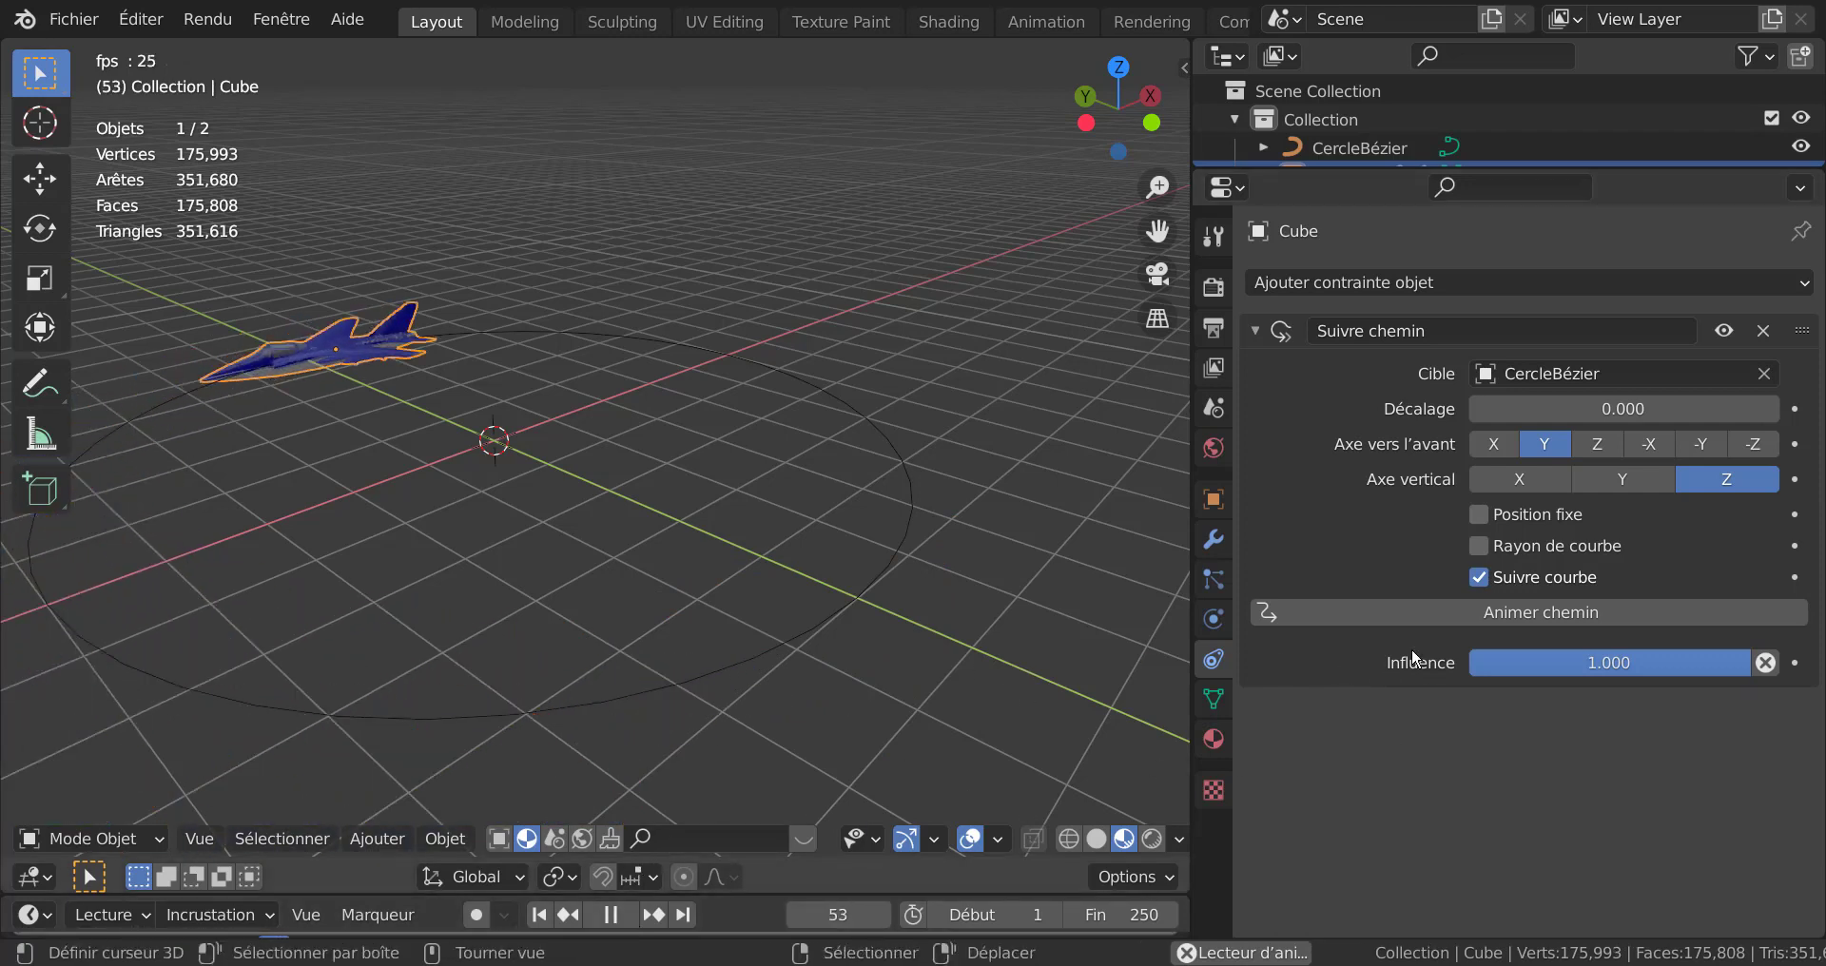
Step: Set the constraint's forward axis to -Y and watch the jet's flight in an enlarged 3D view
click(1701, 444)
click(1035, 575)
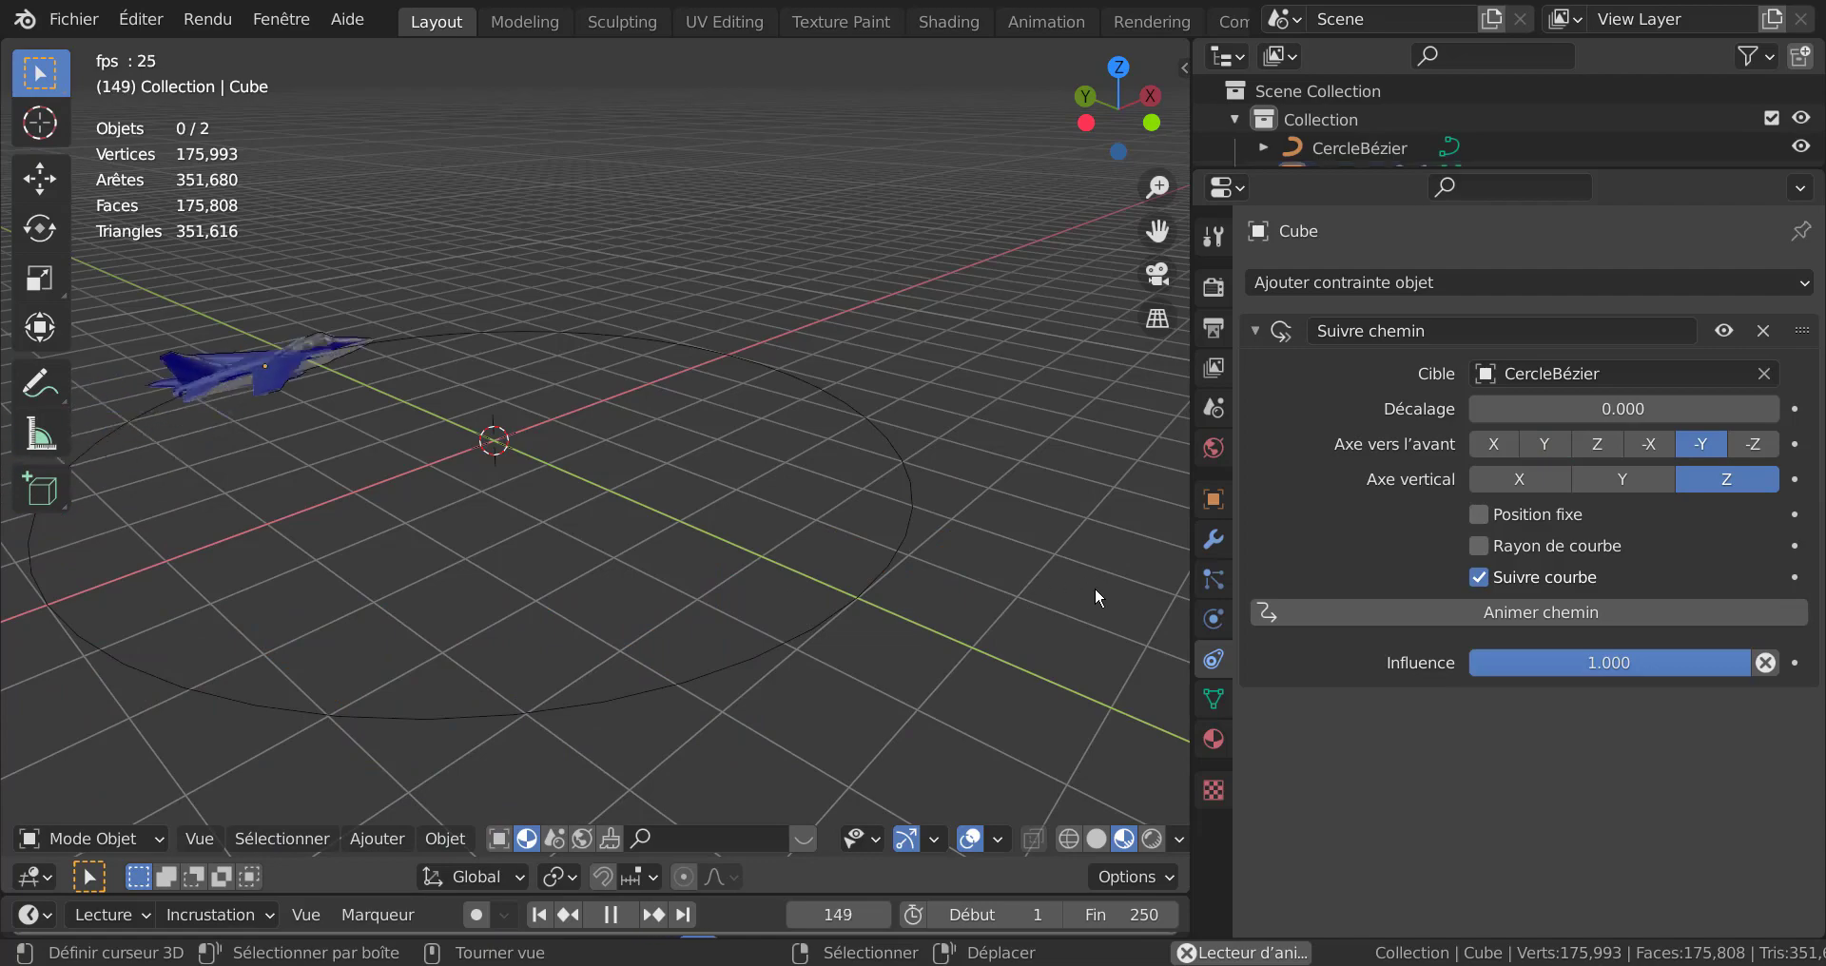
drag(1193, 526, 1602, 513)
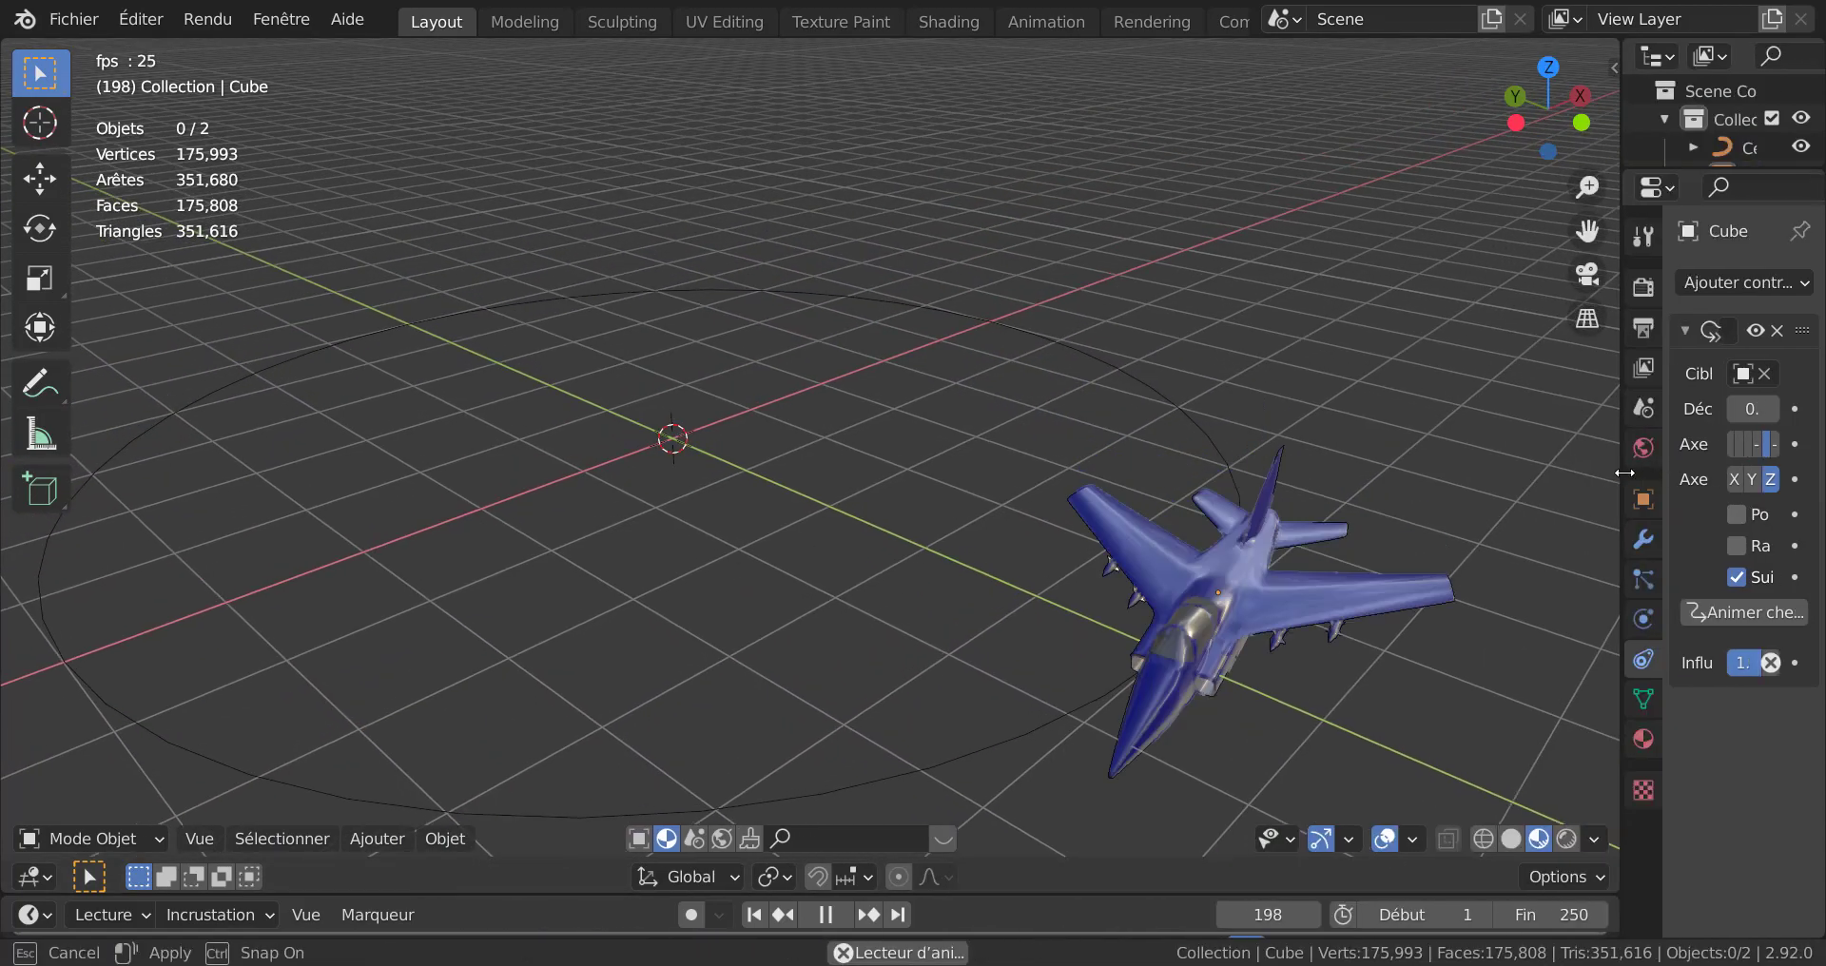
mouse_move(1218, 584)
middle_down()
mouse_move(1242, 495)
mouse_move(1211, 505)
mouse_move(1219, 597)
middle_up()
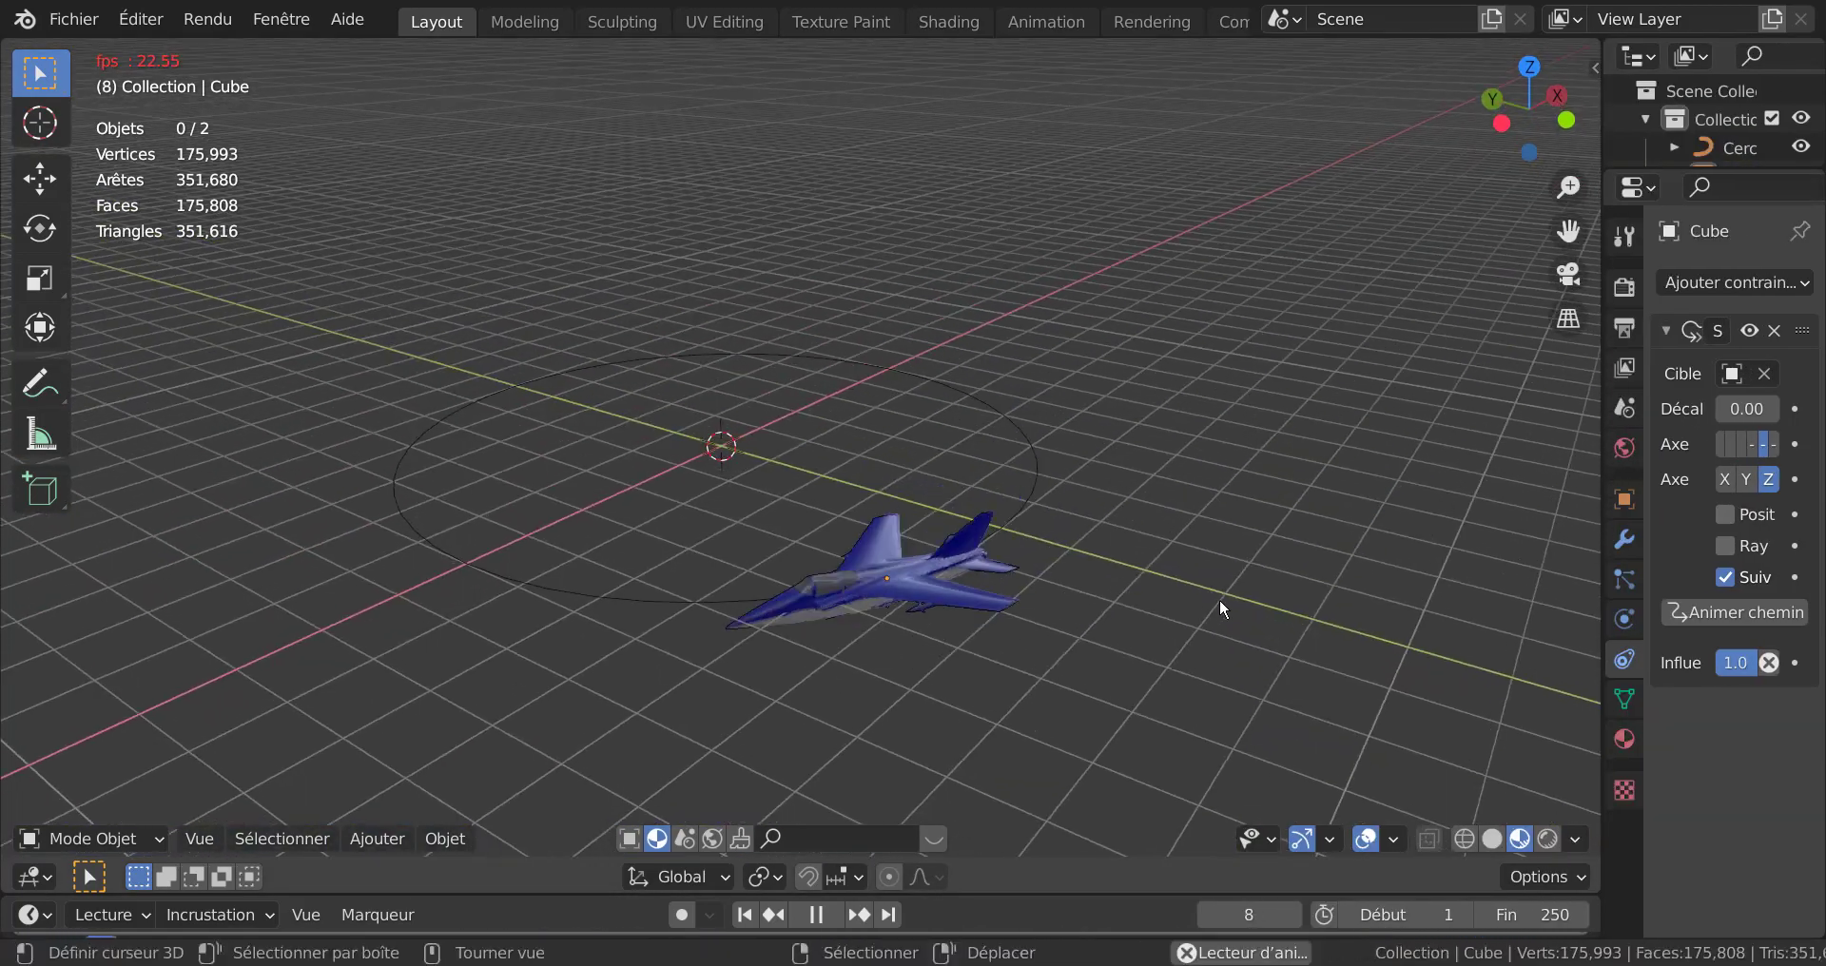
Step: Stop the playback, return to the first frame and inspect the jet on its path
click(818, 915)
click(746, 915)
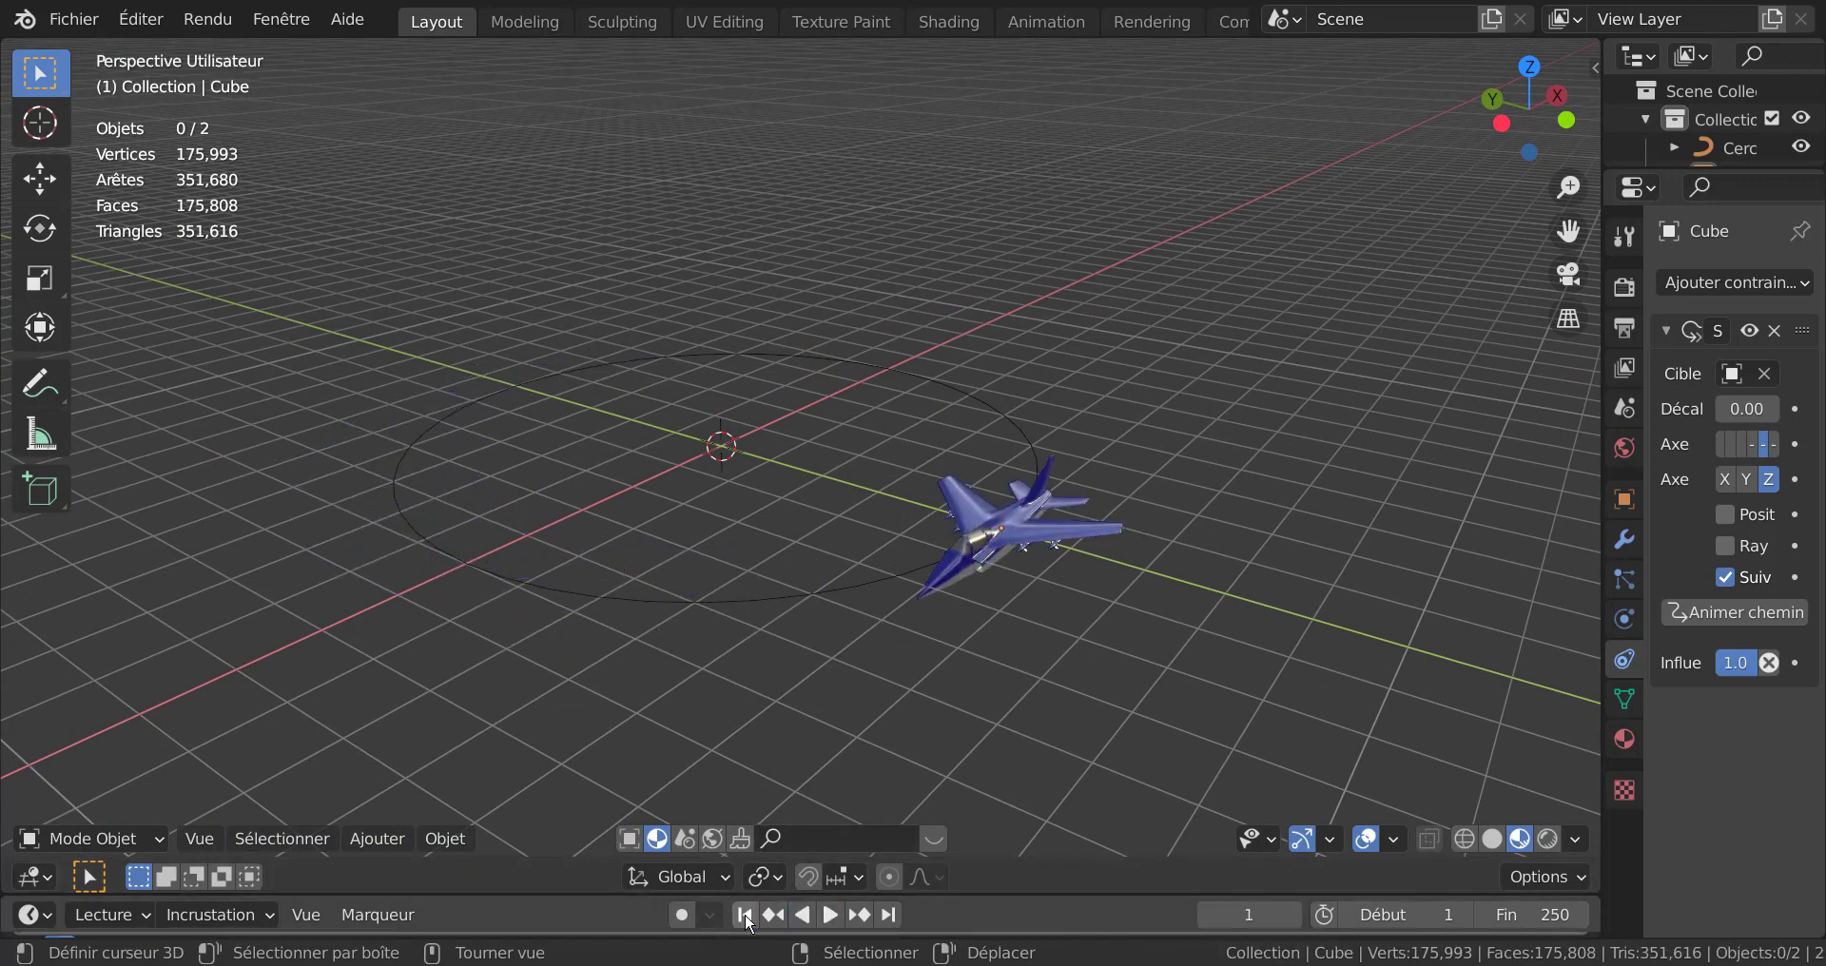
middle_drag(984, 664, 985, 631)
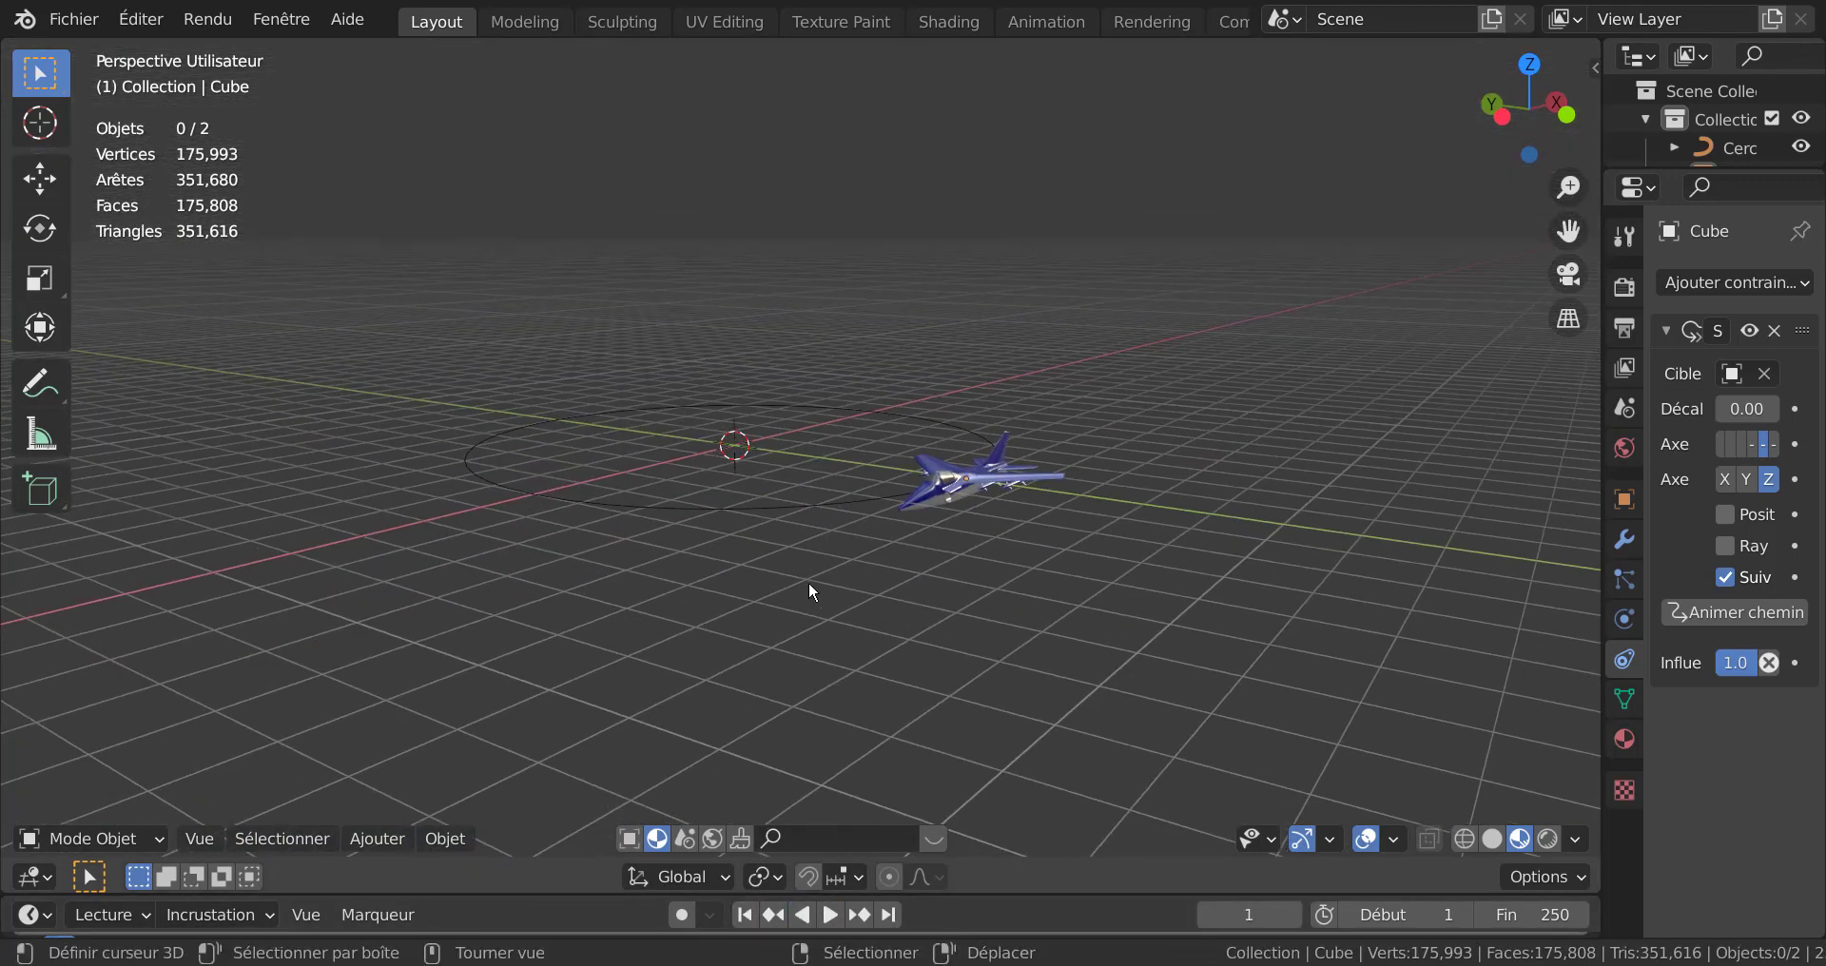
middle_drag(808, 580, 880, 613)
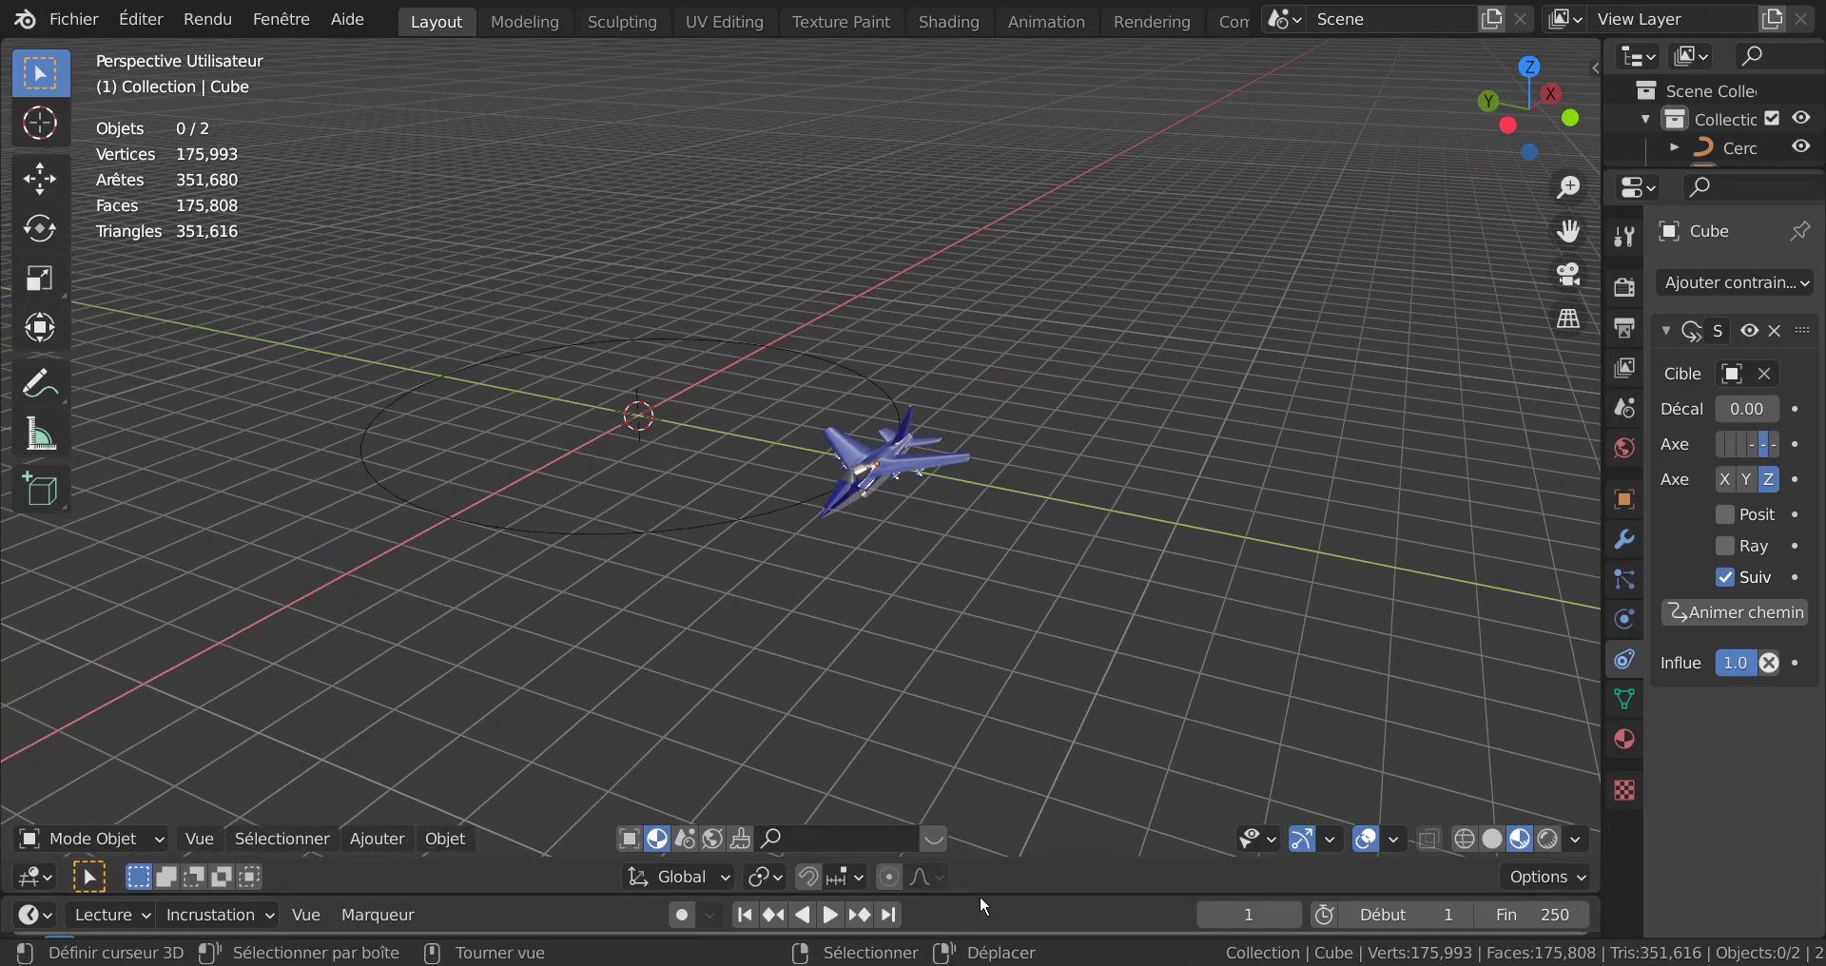
Step: Enlarge the timeline area, then play and scrub through the jet's animation back to frame 1
drag(980, 894, 980, 705)
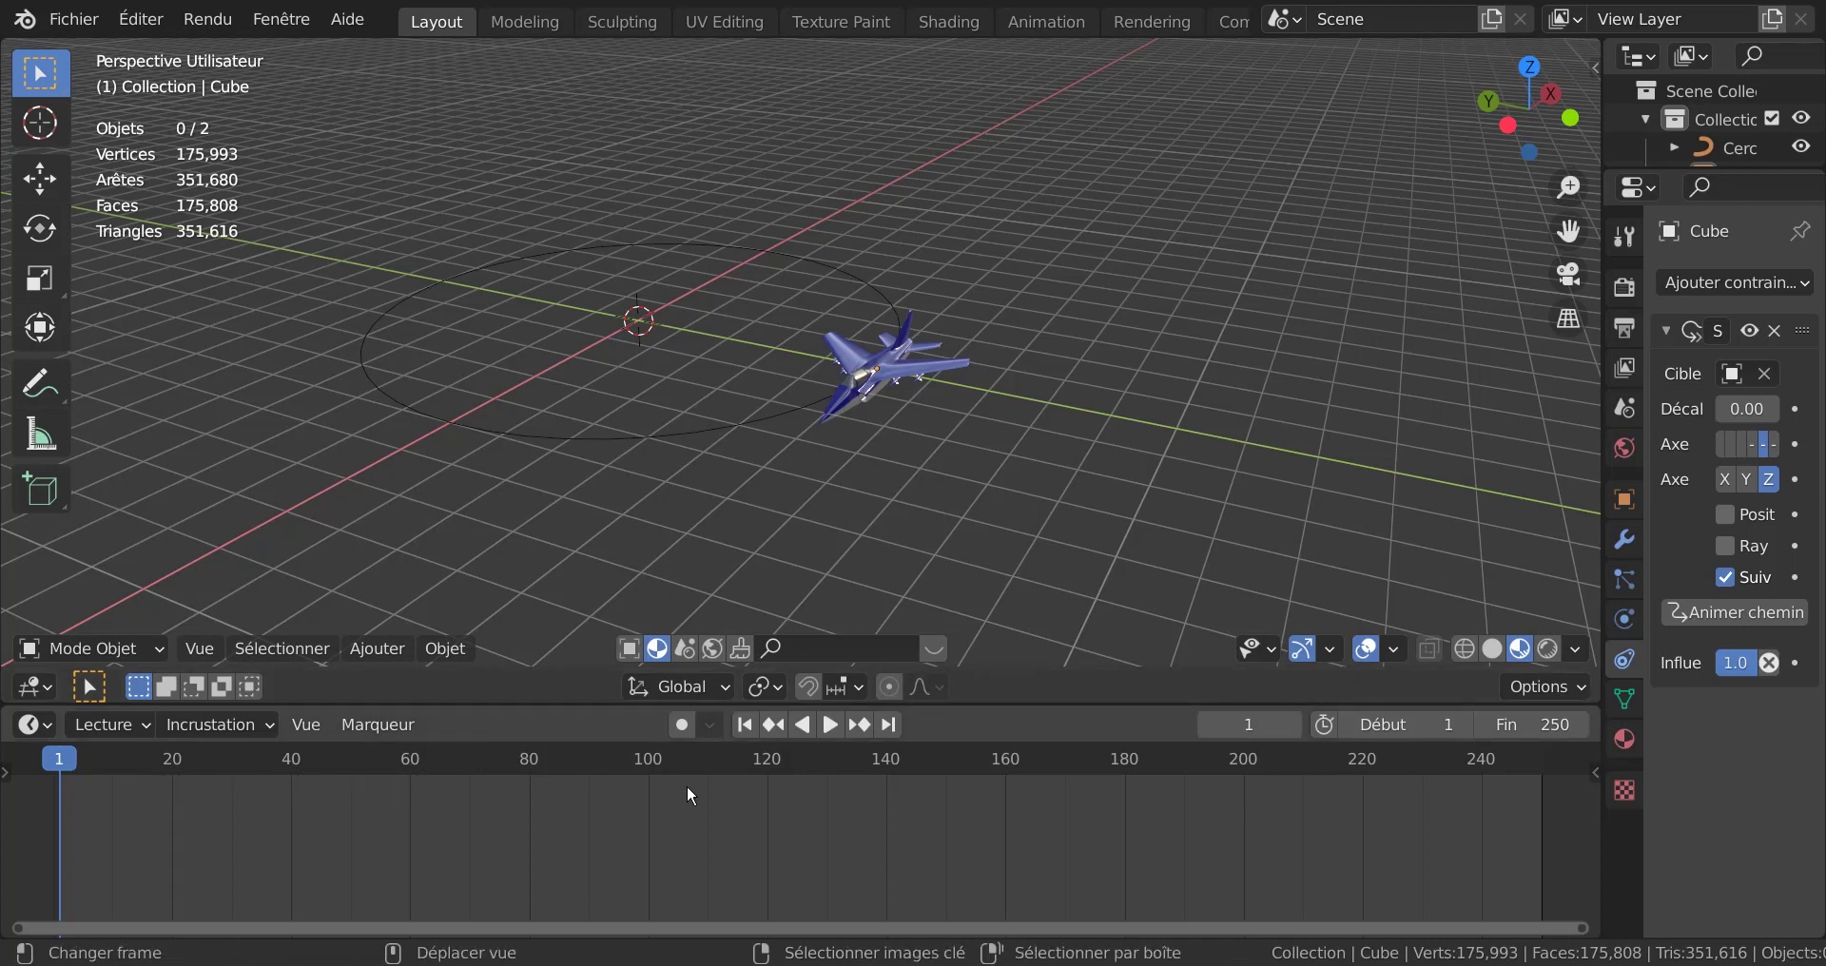
click(755, 801)
key(space)
drag(761, 767, 57, 812)
key(space)
Step: Examine the timeline's frame scale from frame 1 onwards at several zoom levels
scroll(516, 808, up, 3)
scroll(396, 824, down, 12)
scroll(395, 824, up, 10)
middle_drag(195, 827, 741, 766)
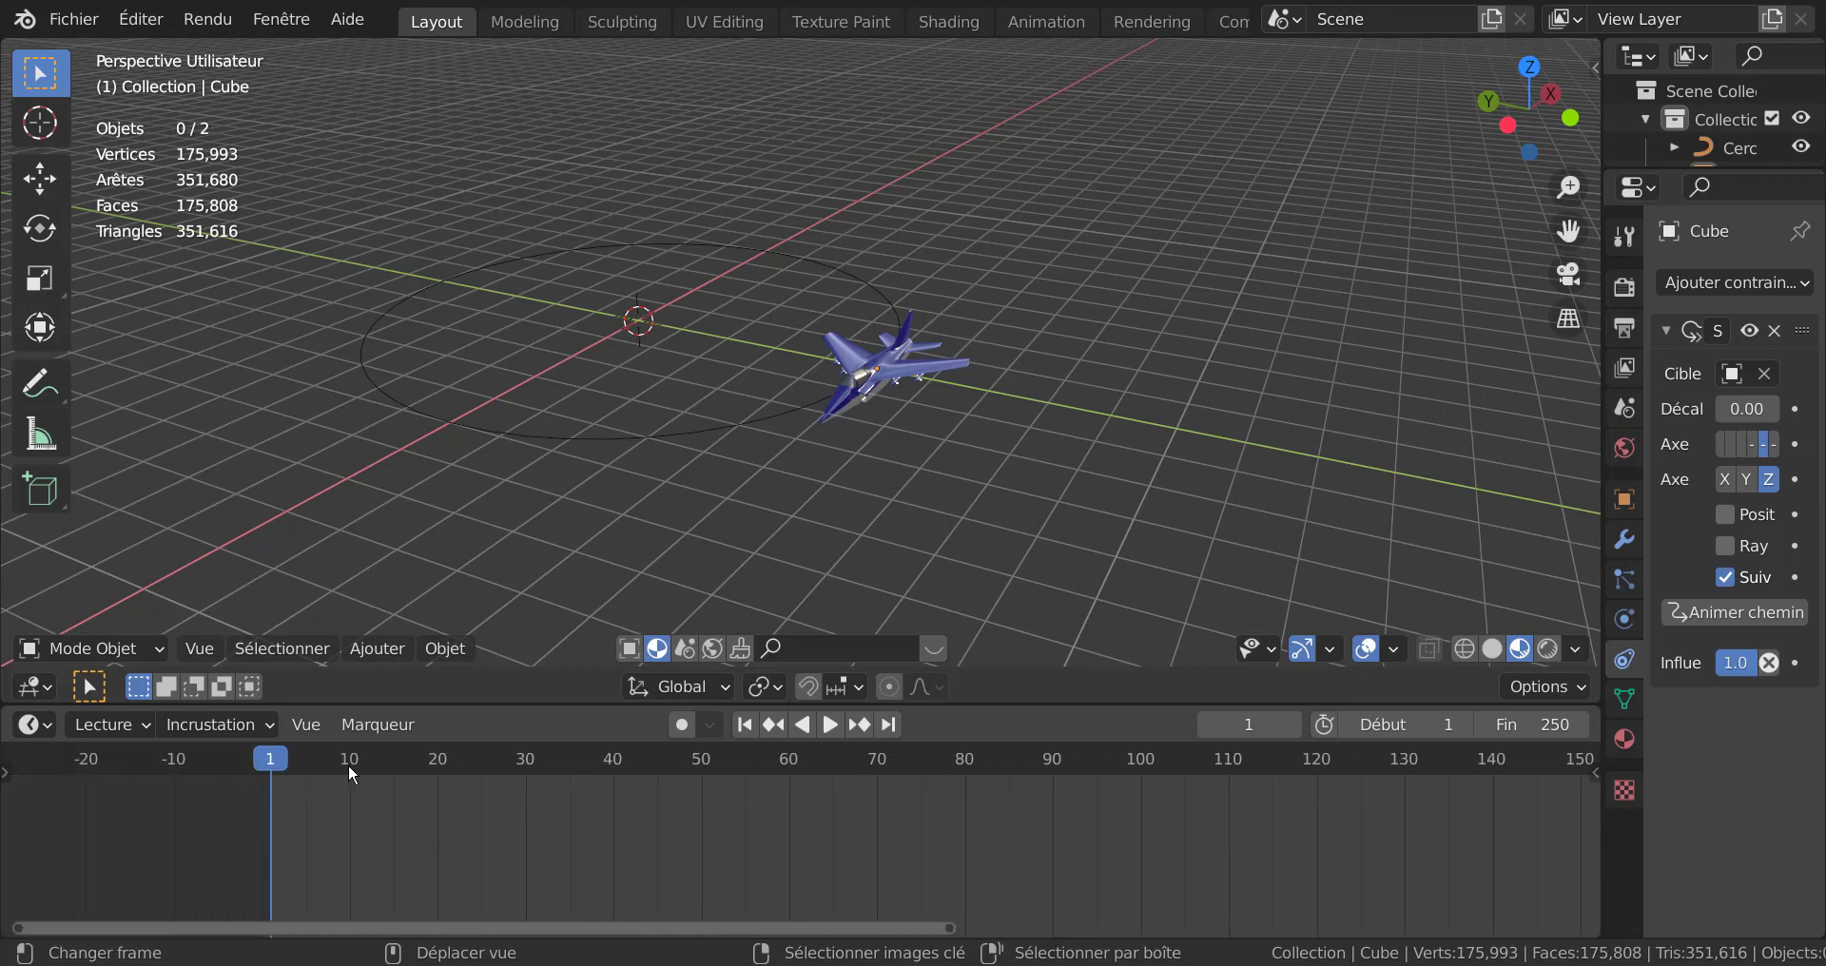
scroll(408, 813, up, 8)
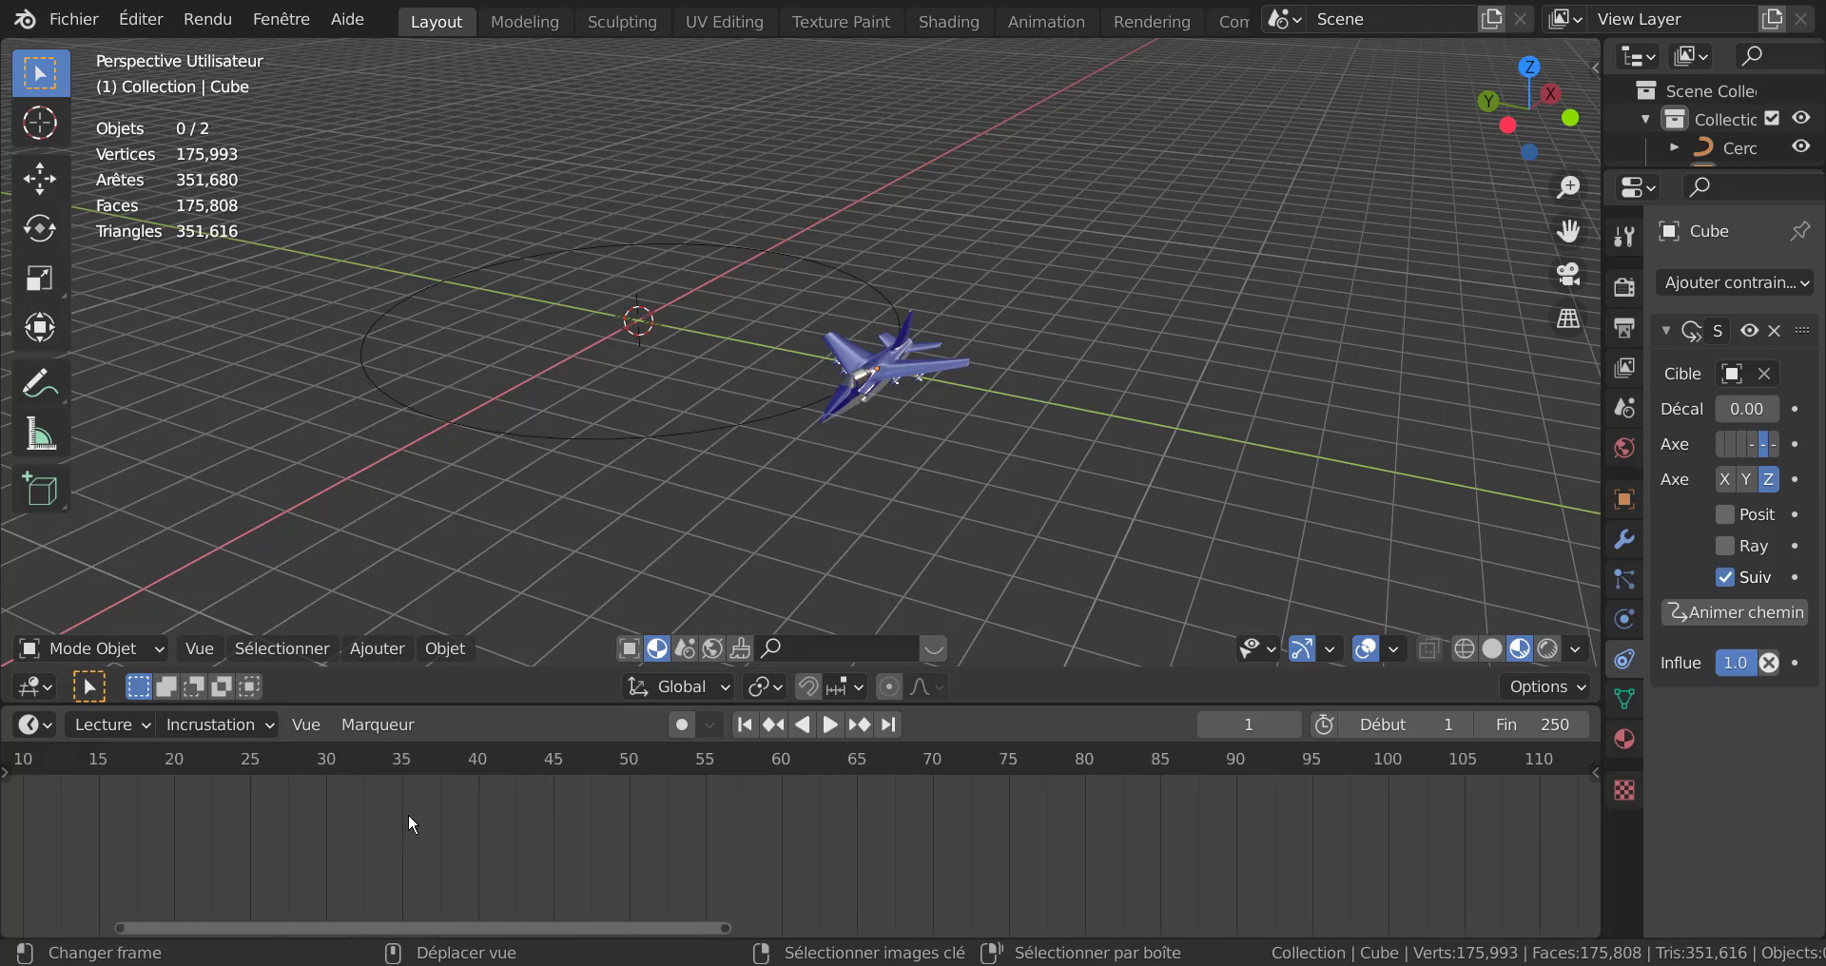
middle_drag(329, 830, 791, 828)
drag(791, 828, 828, 827)
scroll(763, 830, up, 7)
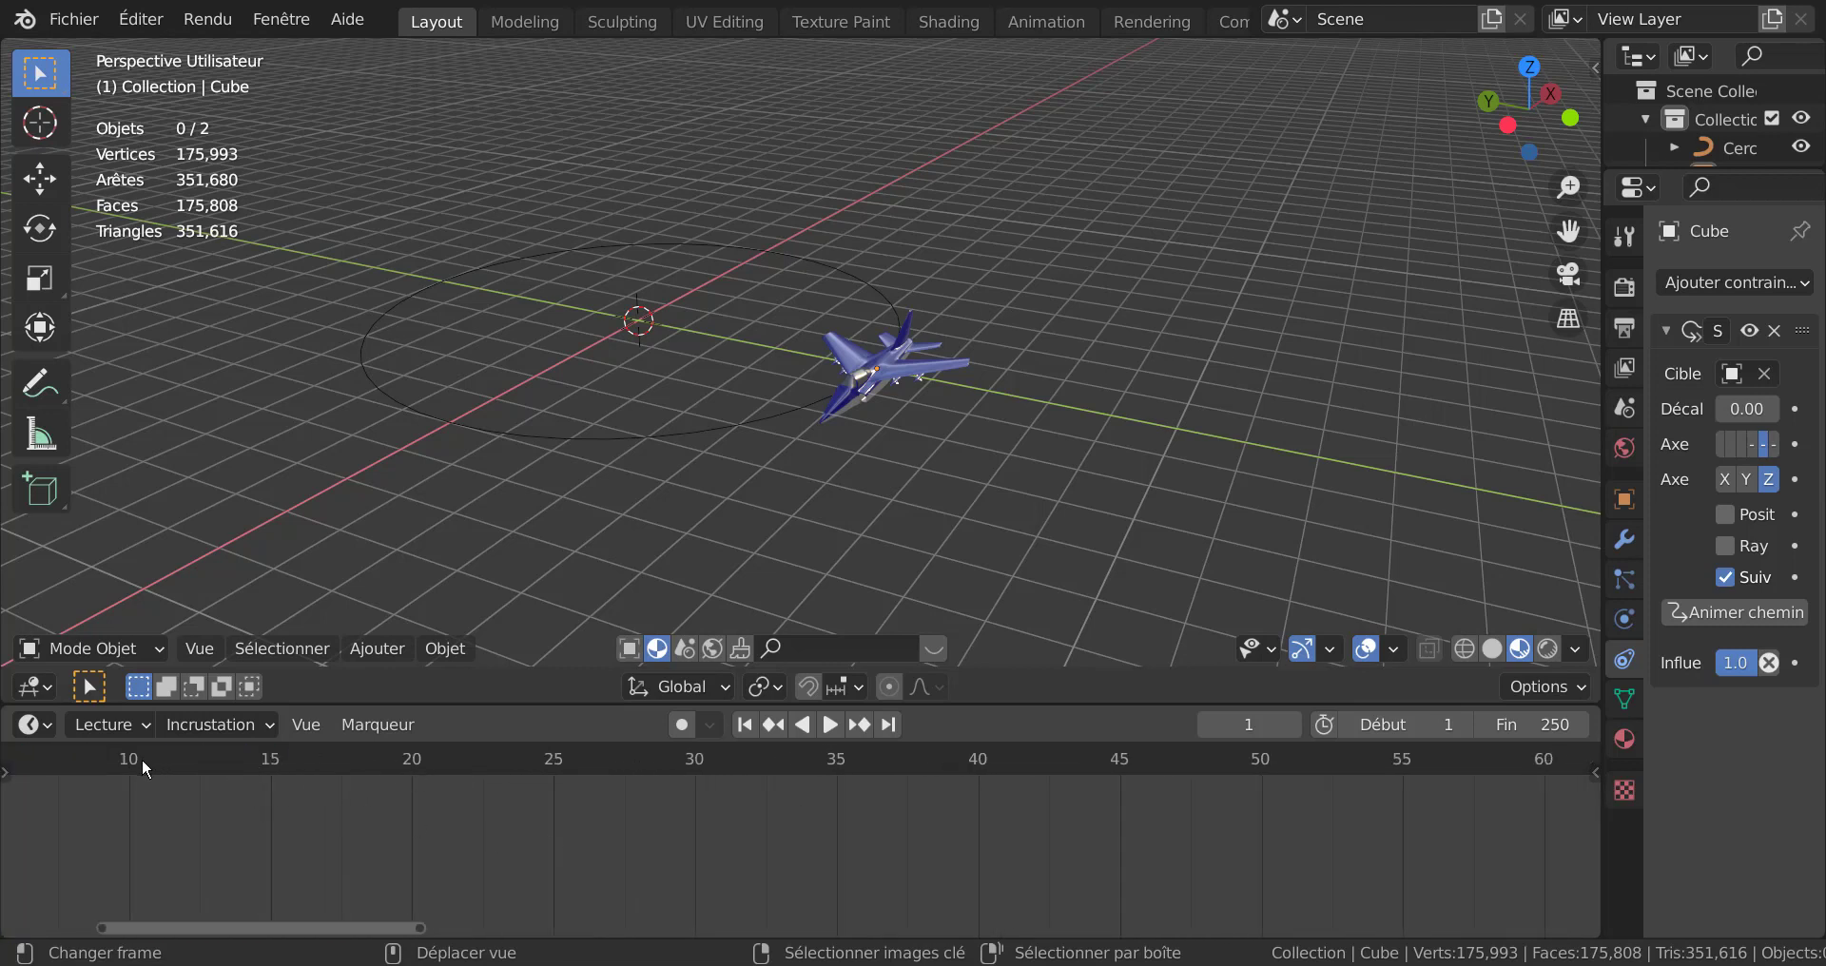
scroll(549, 774, down, 2)
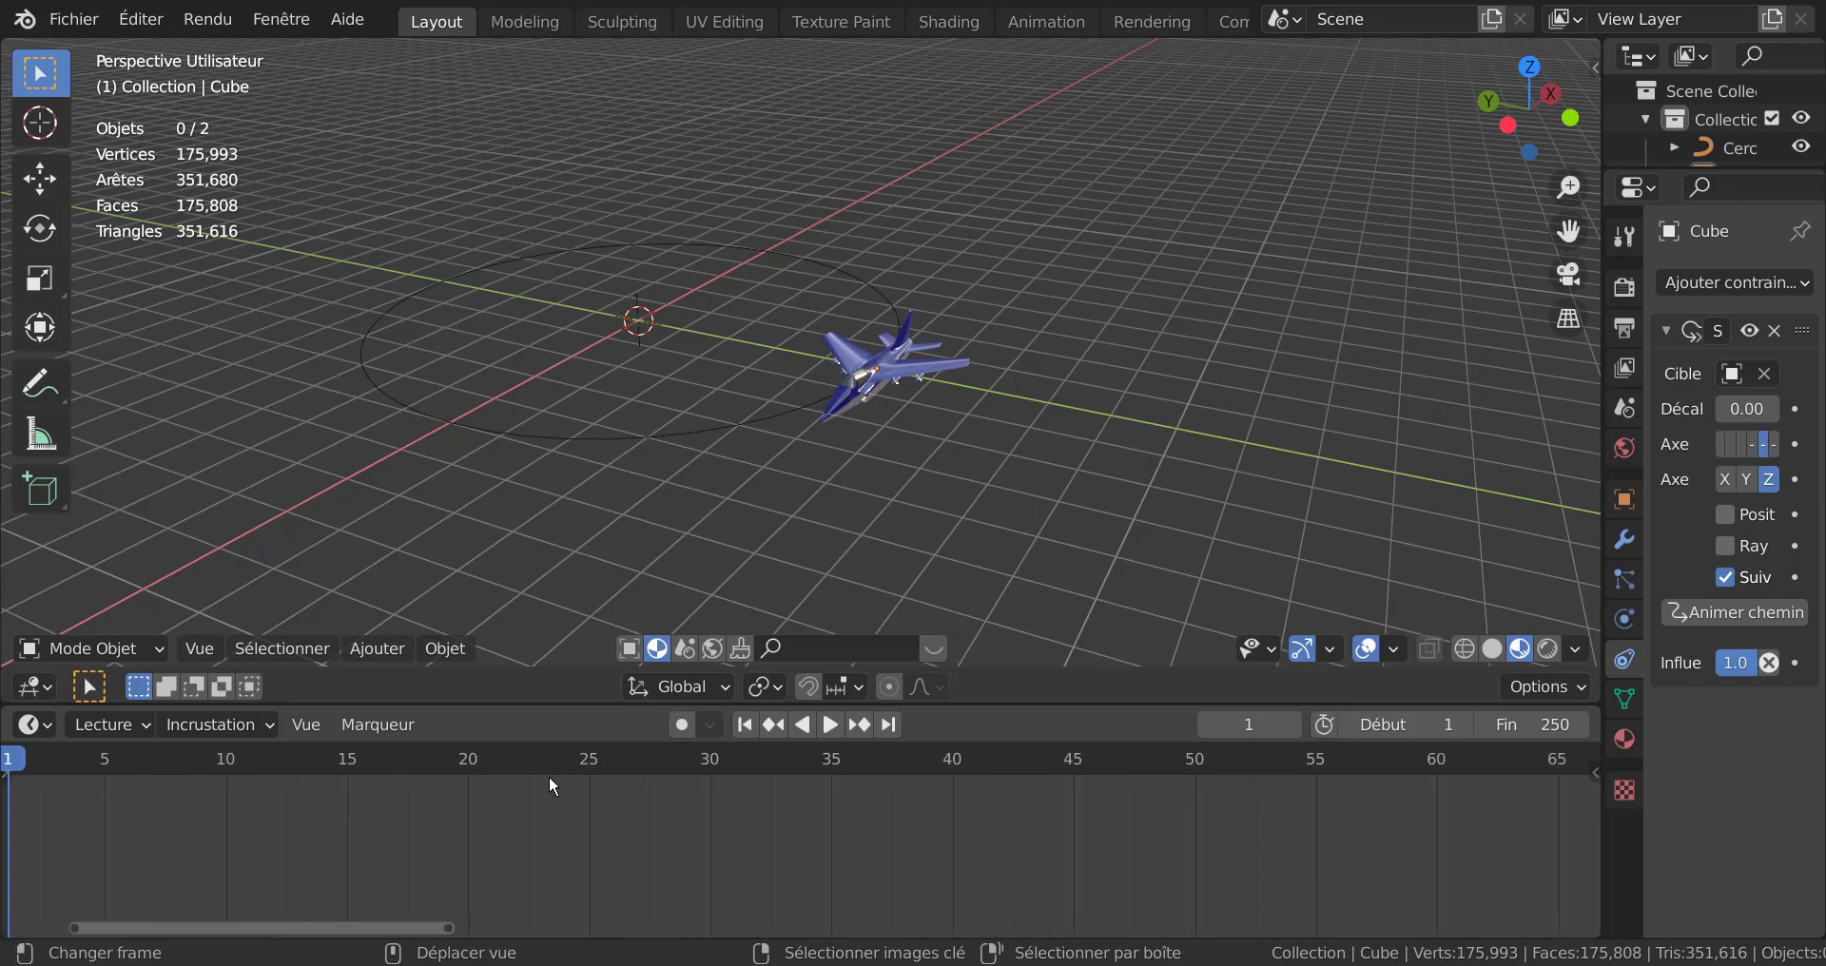
Step: Play and scrub the jet's flight, fit the full 250-frame range in the timeline and return to frame 1
key(space)
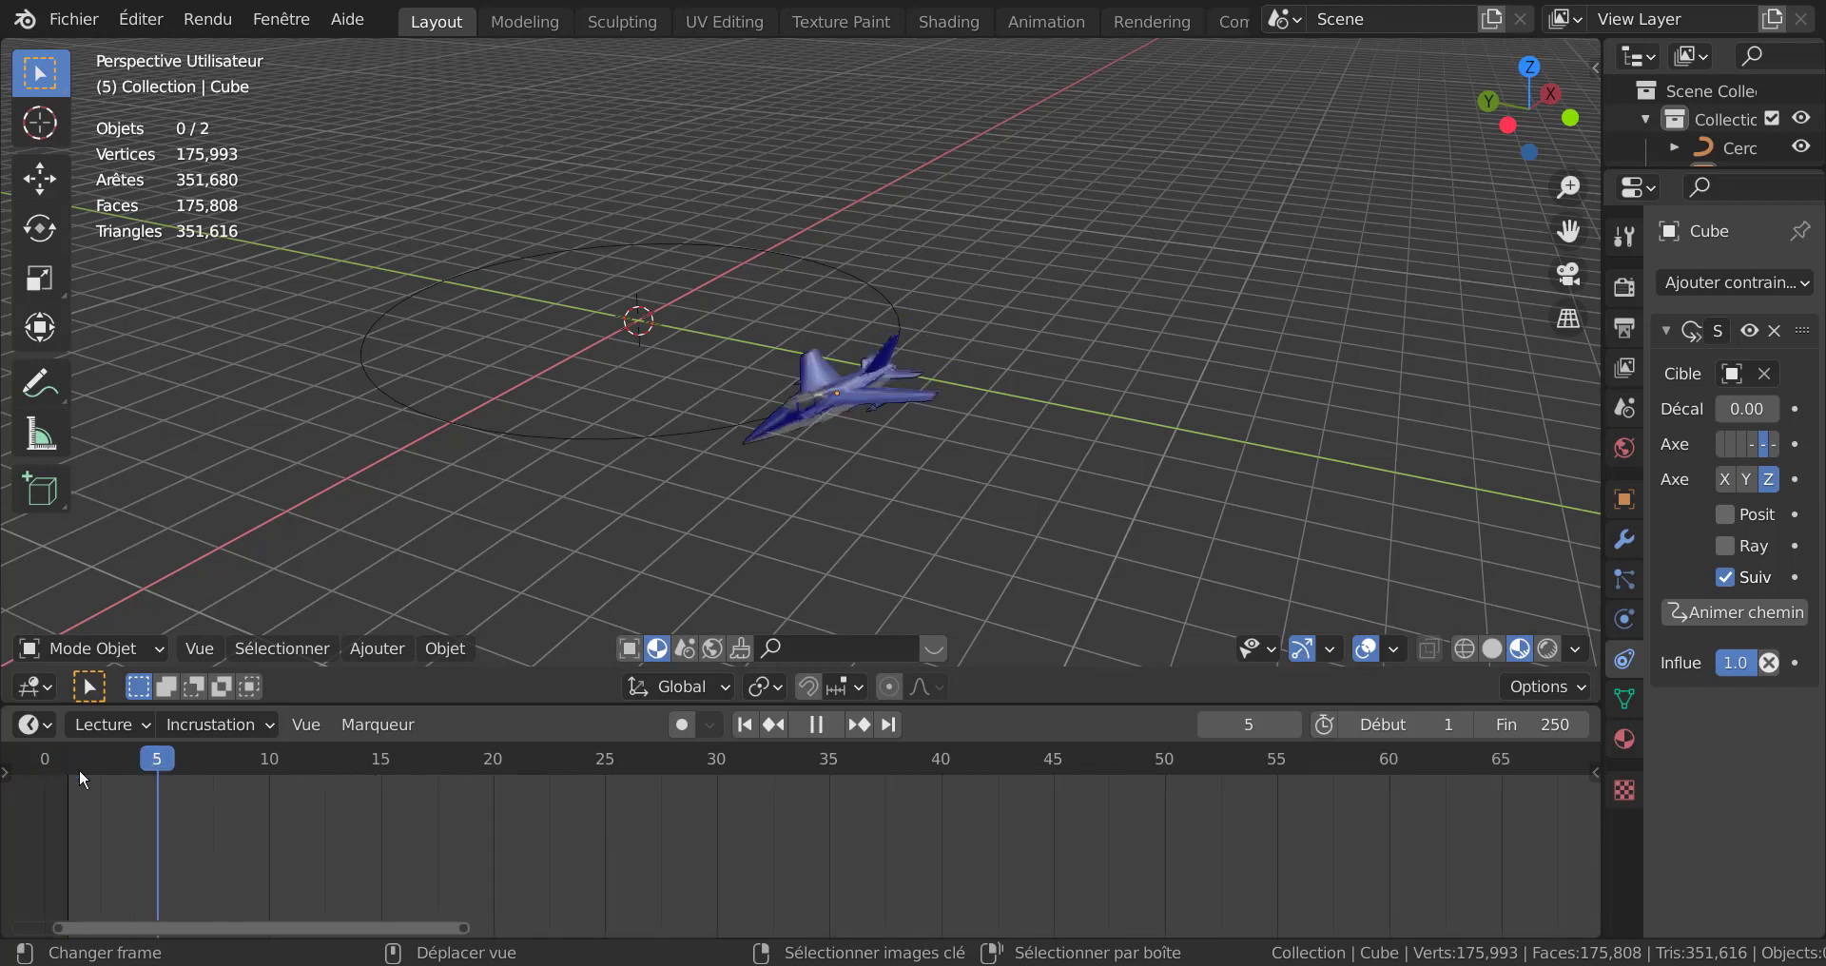
drag(78, 769, 460, 826)
key(space)
scroll(835, 842, down, 4)
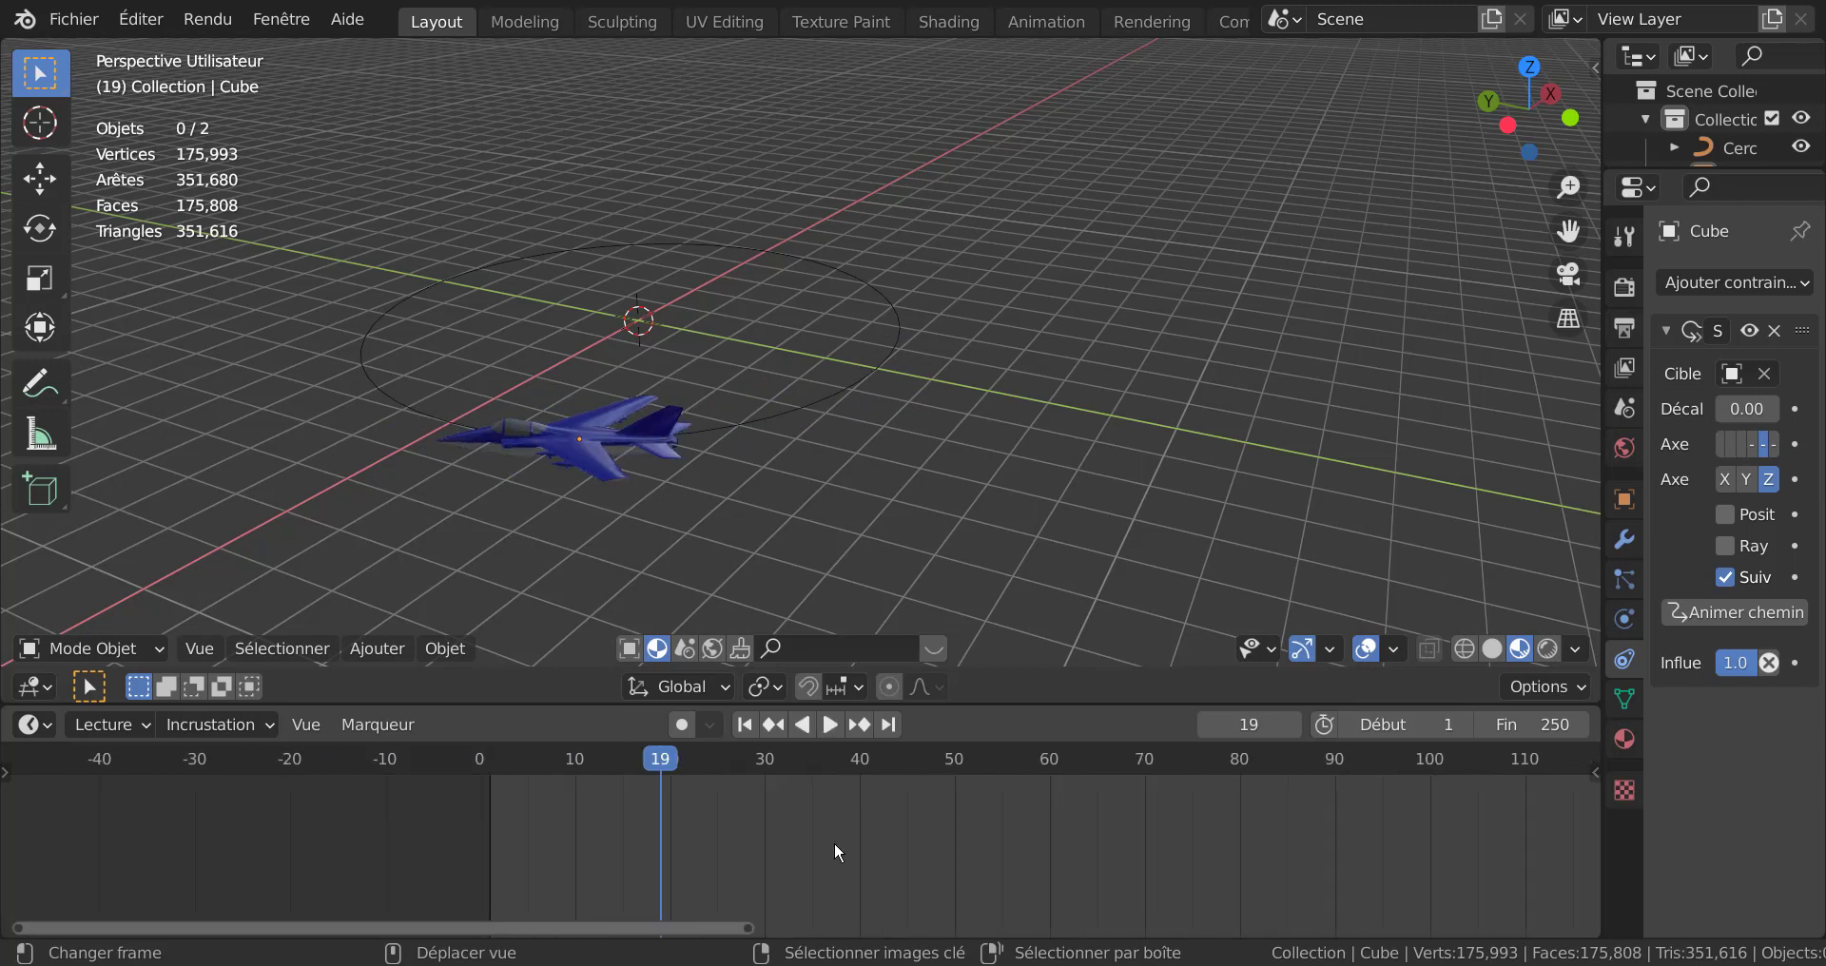
scroll(835, 841, down, 6)
middle_drag(894, 832, 540, 831)
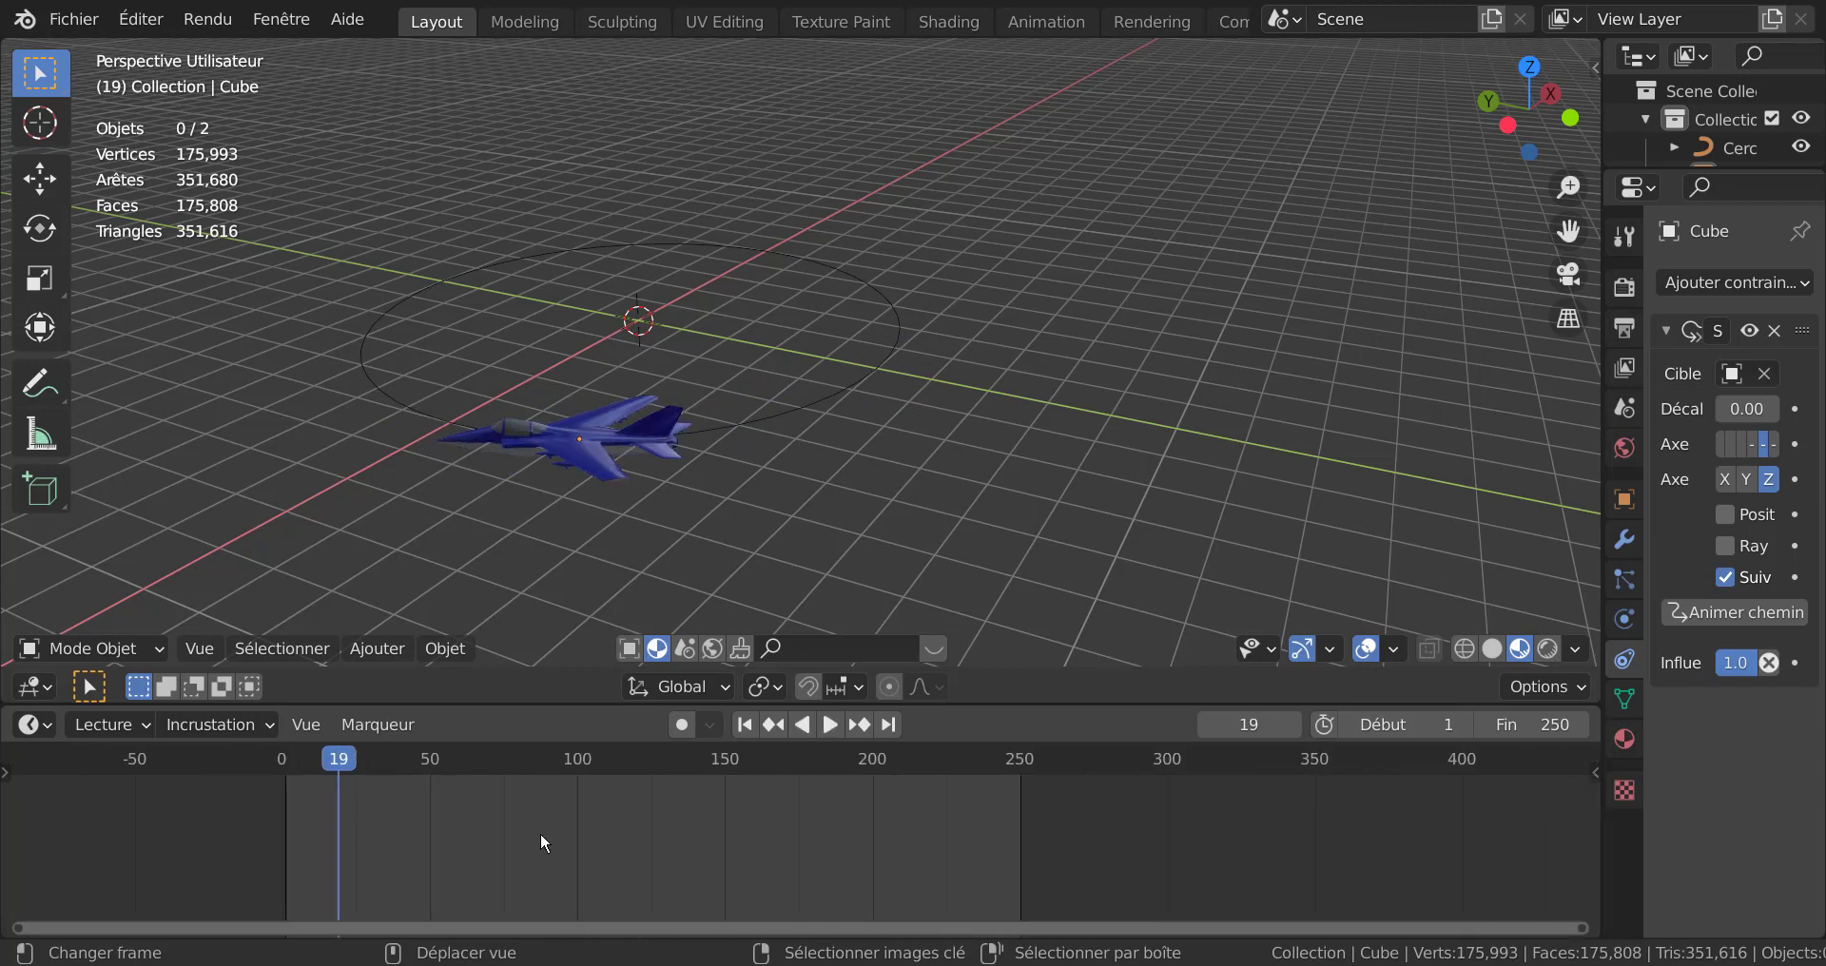
mouse_move(327, 756)
mouse_down()
mouse_move(267, 761)
mouse_move(1023, 761)
mouse_move(247, 824)
mouse_move(312, 806)
mouse_move(292, 826)
mouse_up()
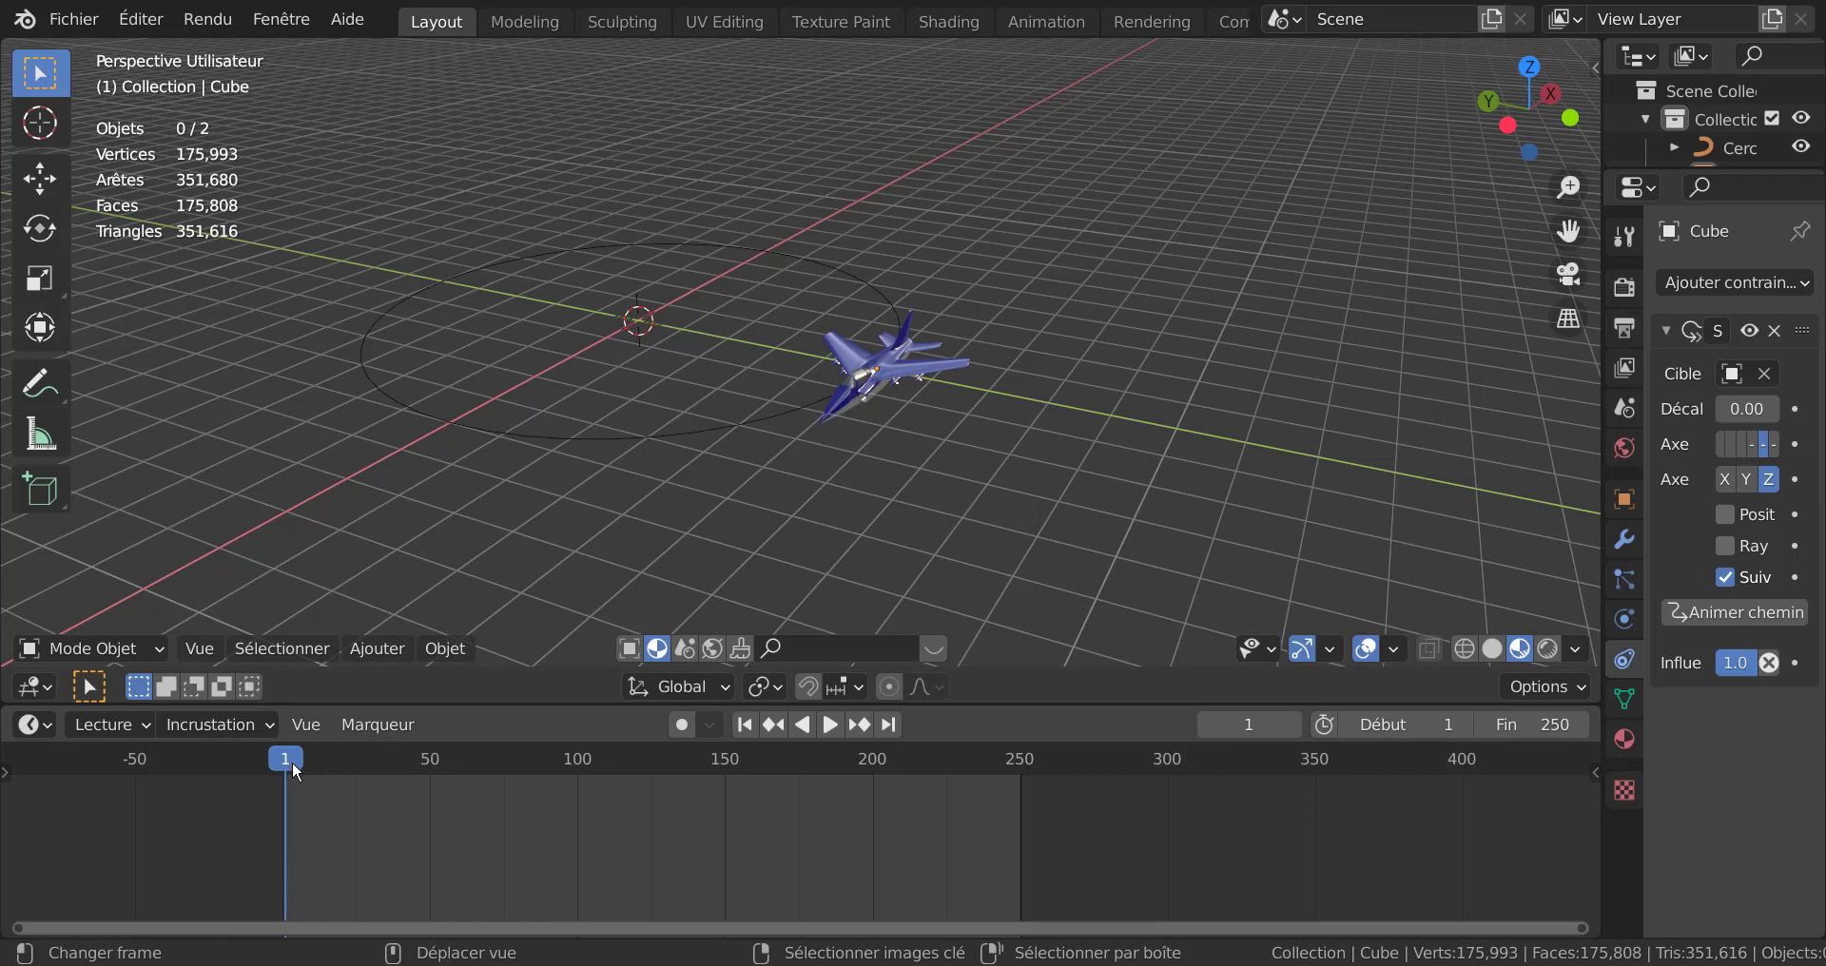
Step: Replay the jet's flight, rewind it to frame 0 and inspect the model up close on its path
key(space)
drag(378, 758, 282, 778)
key(space)
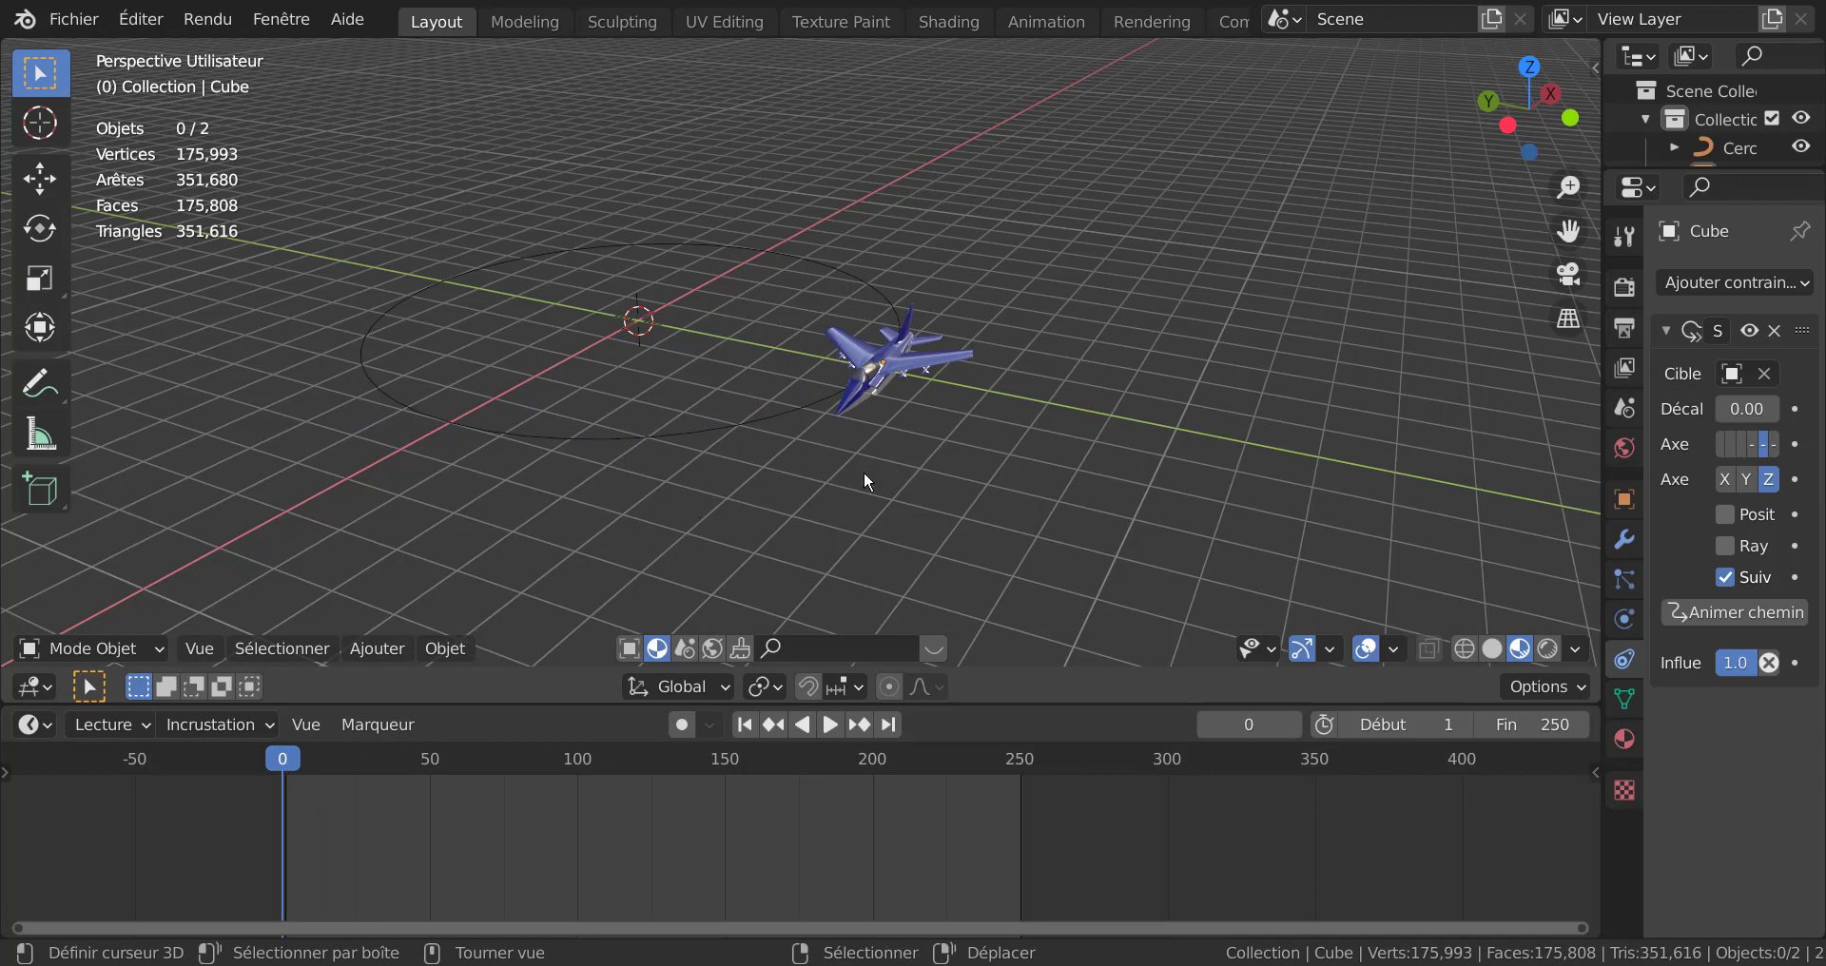
middle_drag(864, 476, 847, 437)
scroll(910, 368, up, 4)
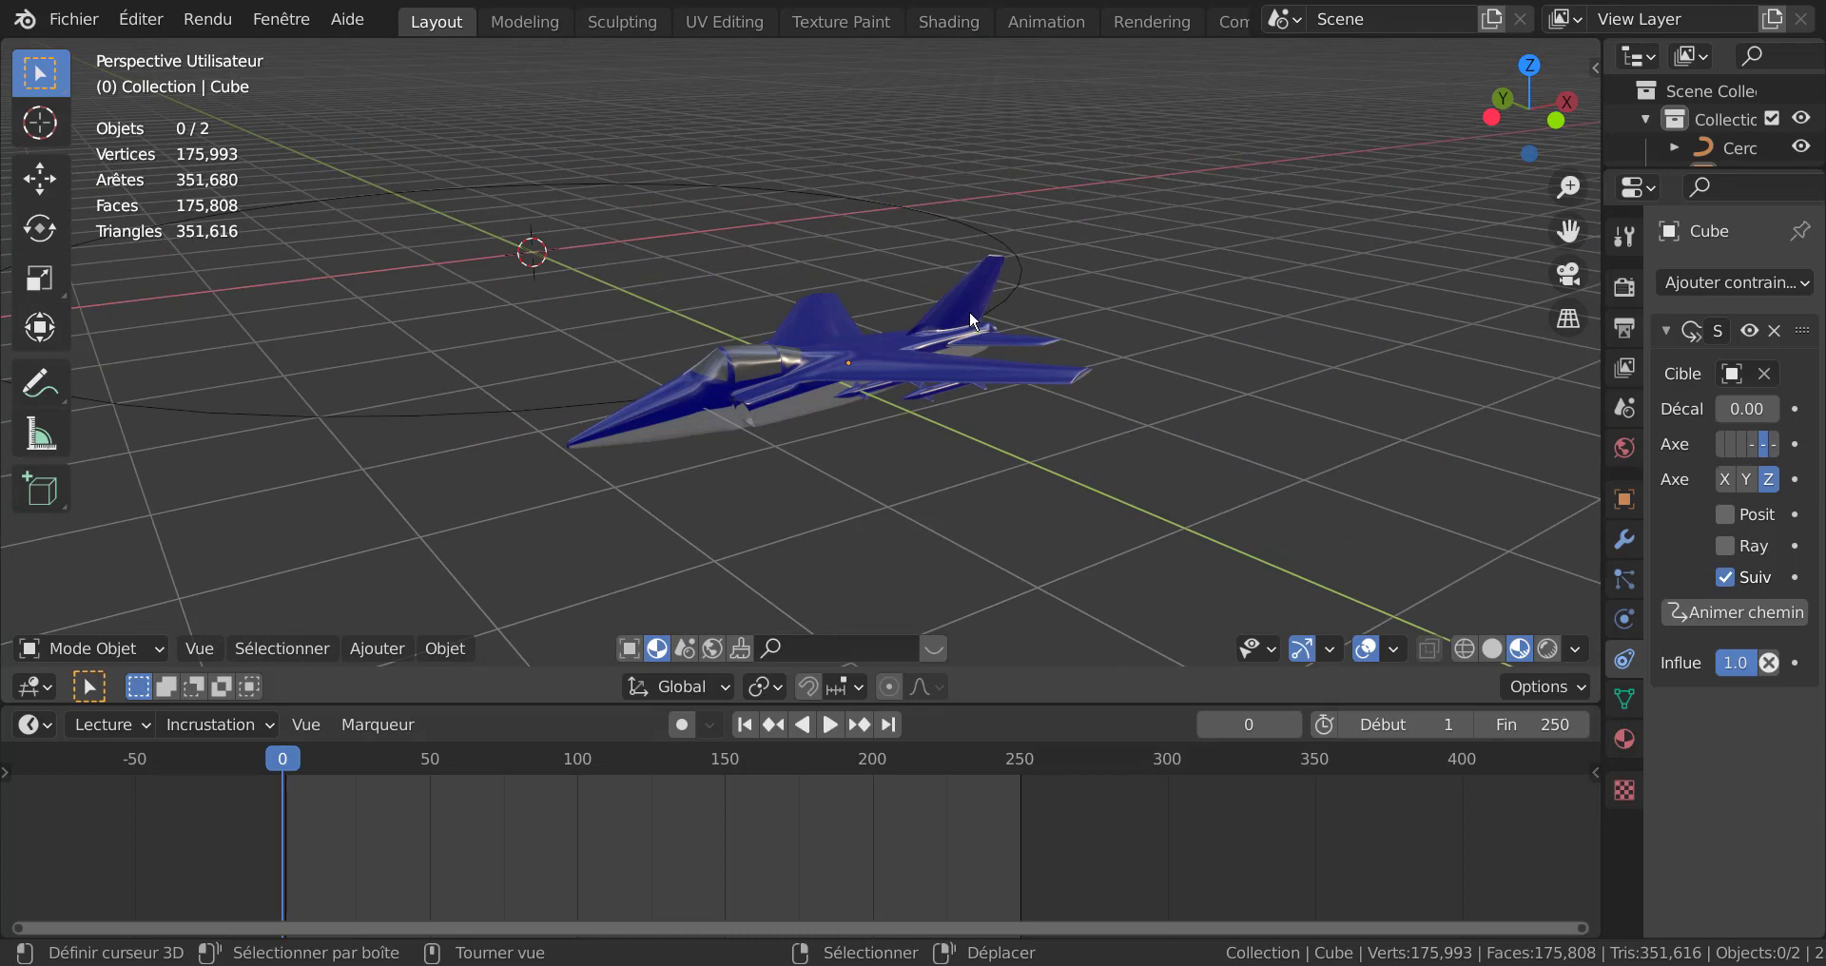
middle_drag(827, 418, 951, 278)
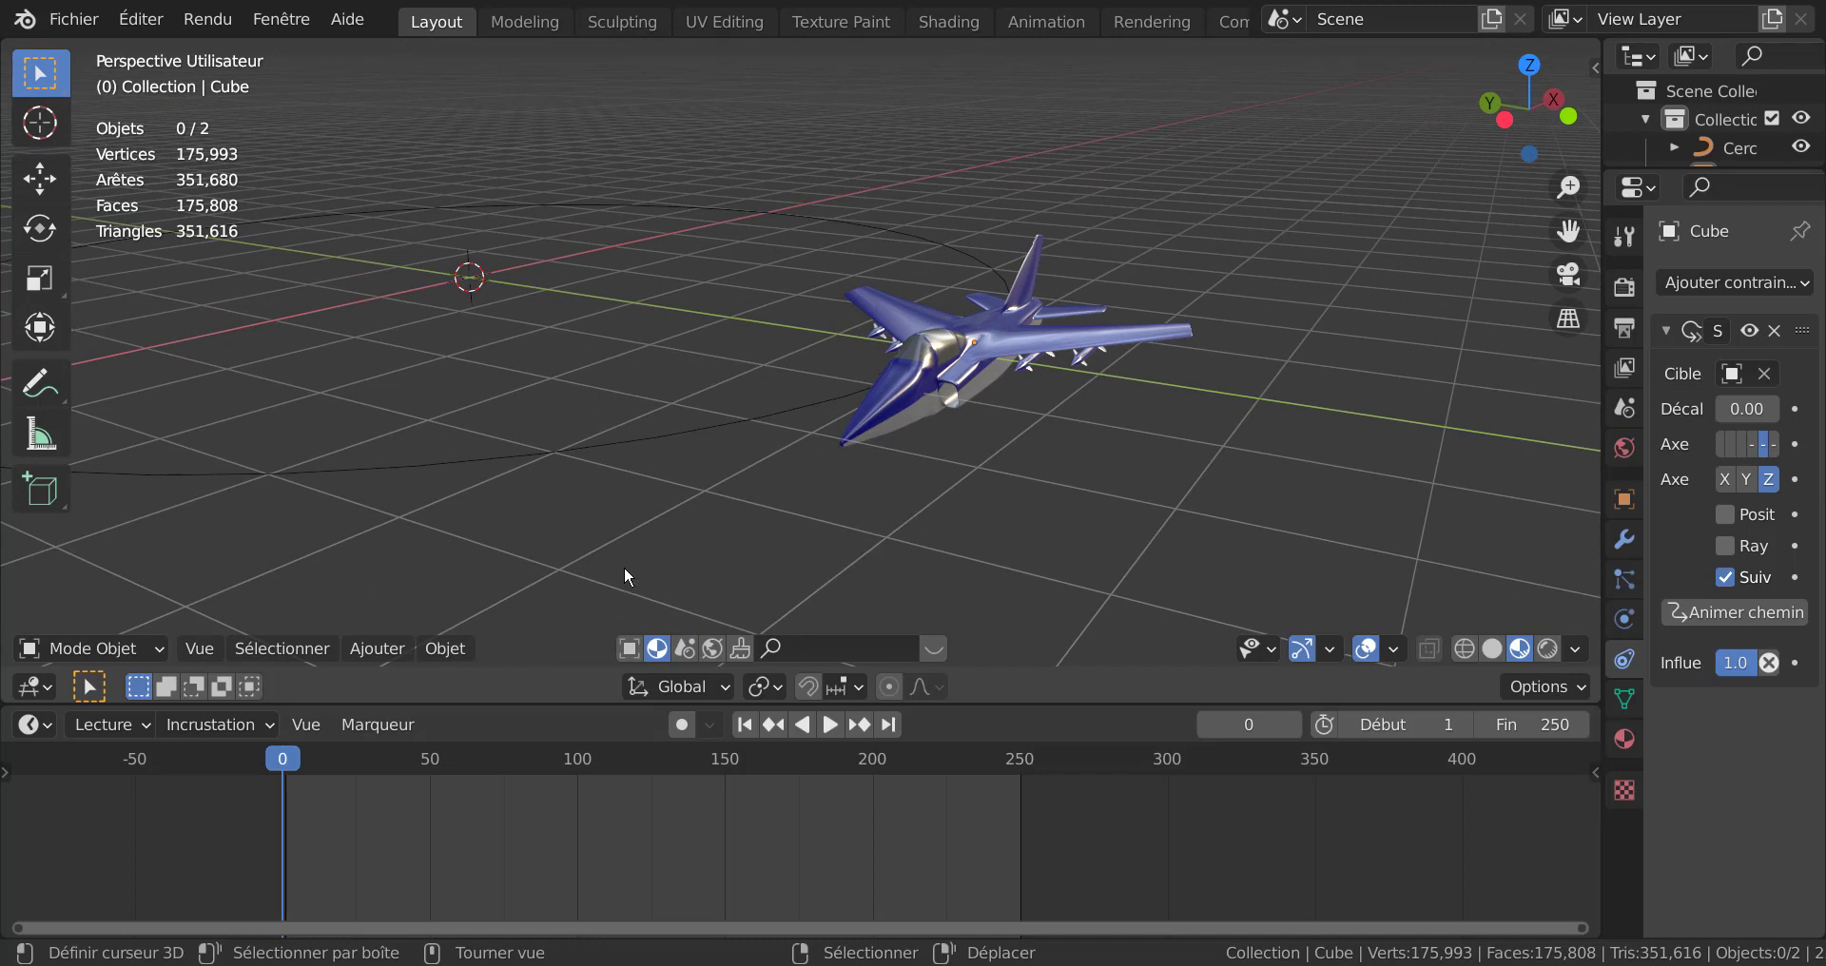
Step: Enable automatic keyframing, scrub through the flight and return to the first frame
click(682, 726)
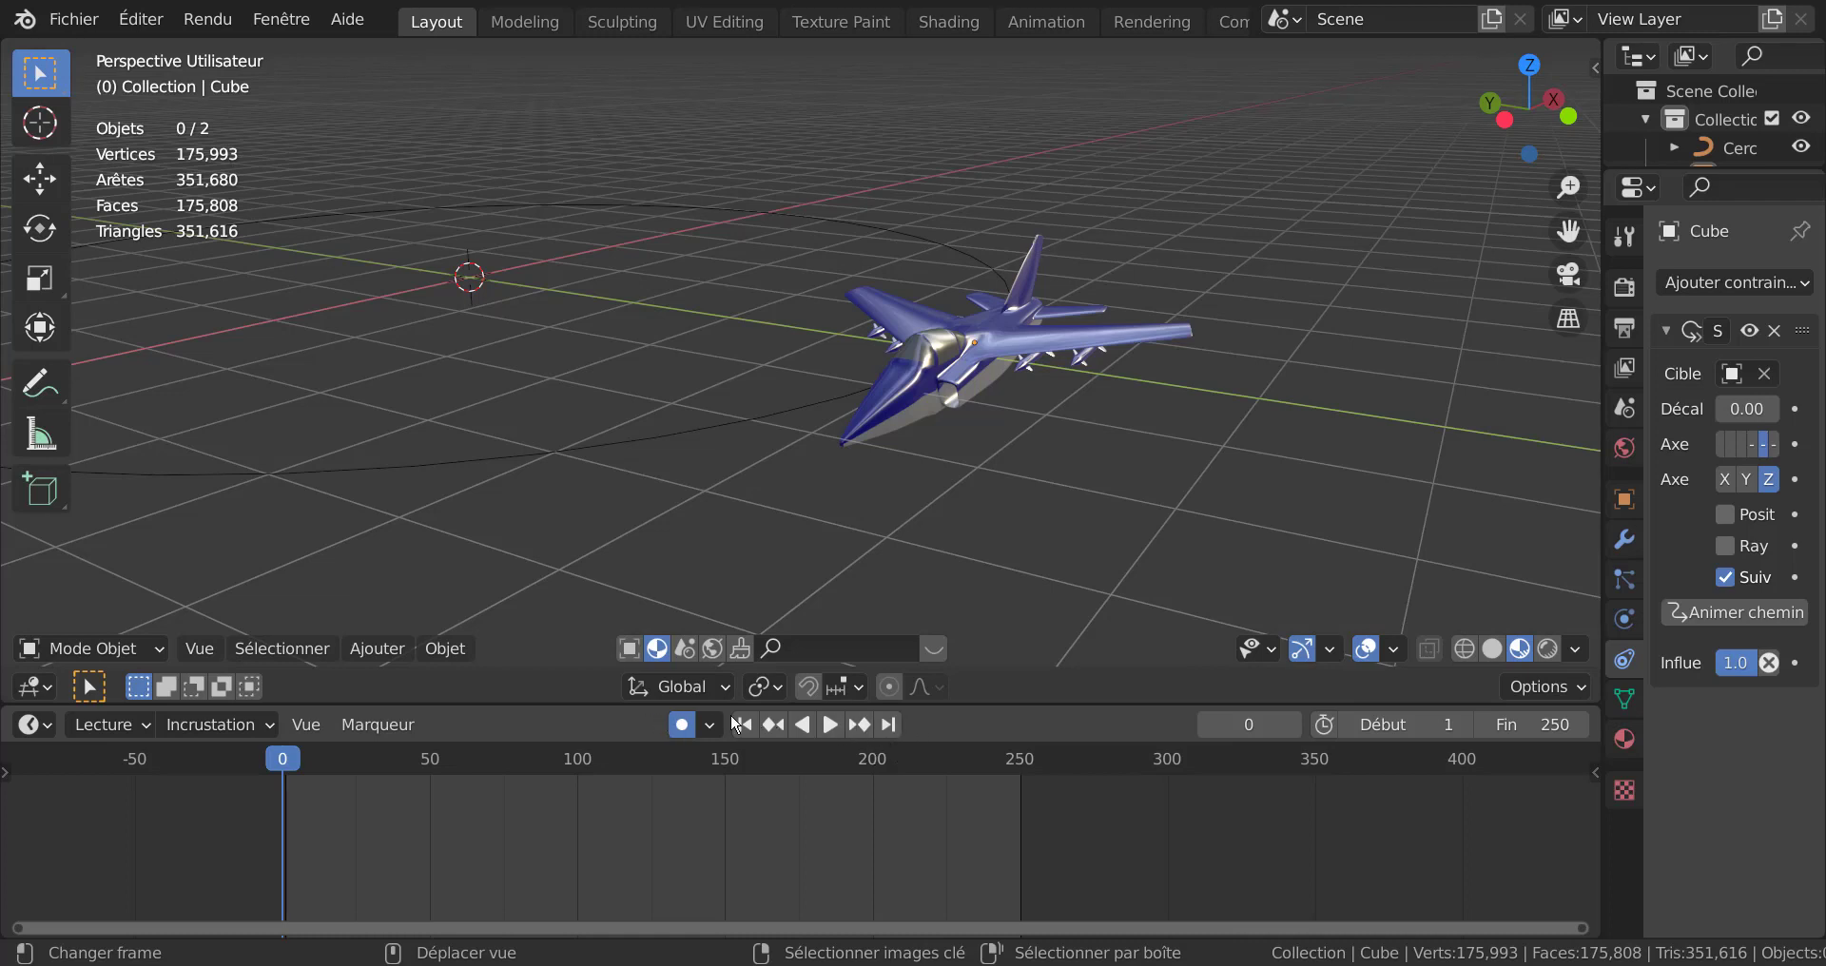
click(708, 727)
drag(276, 767, 397, 762)
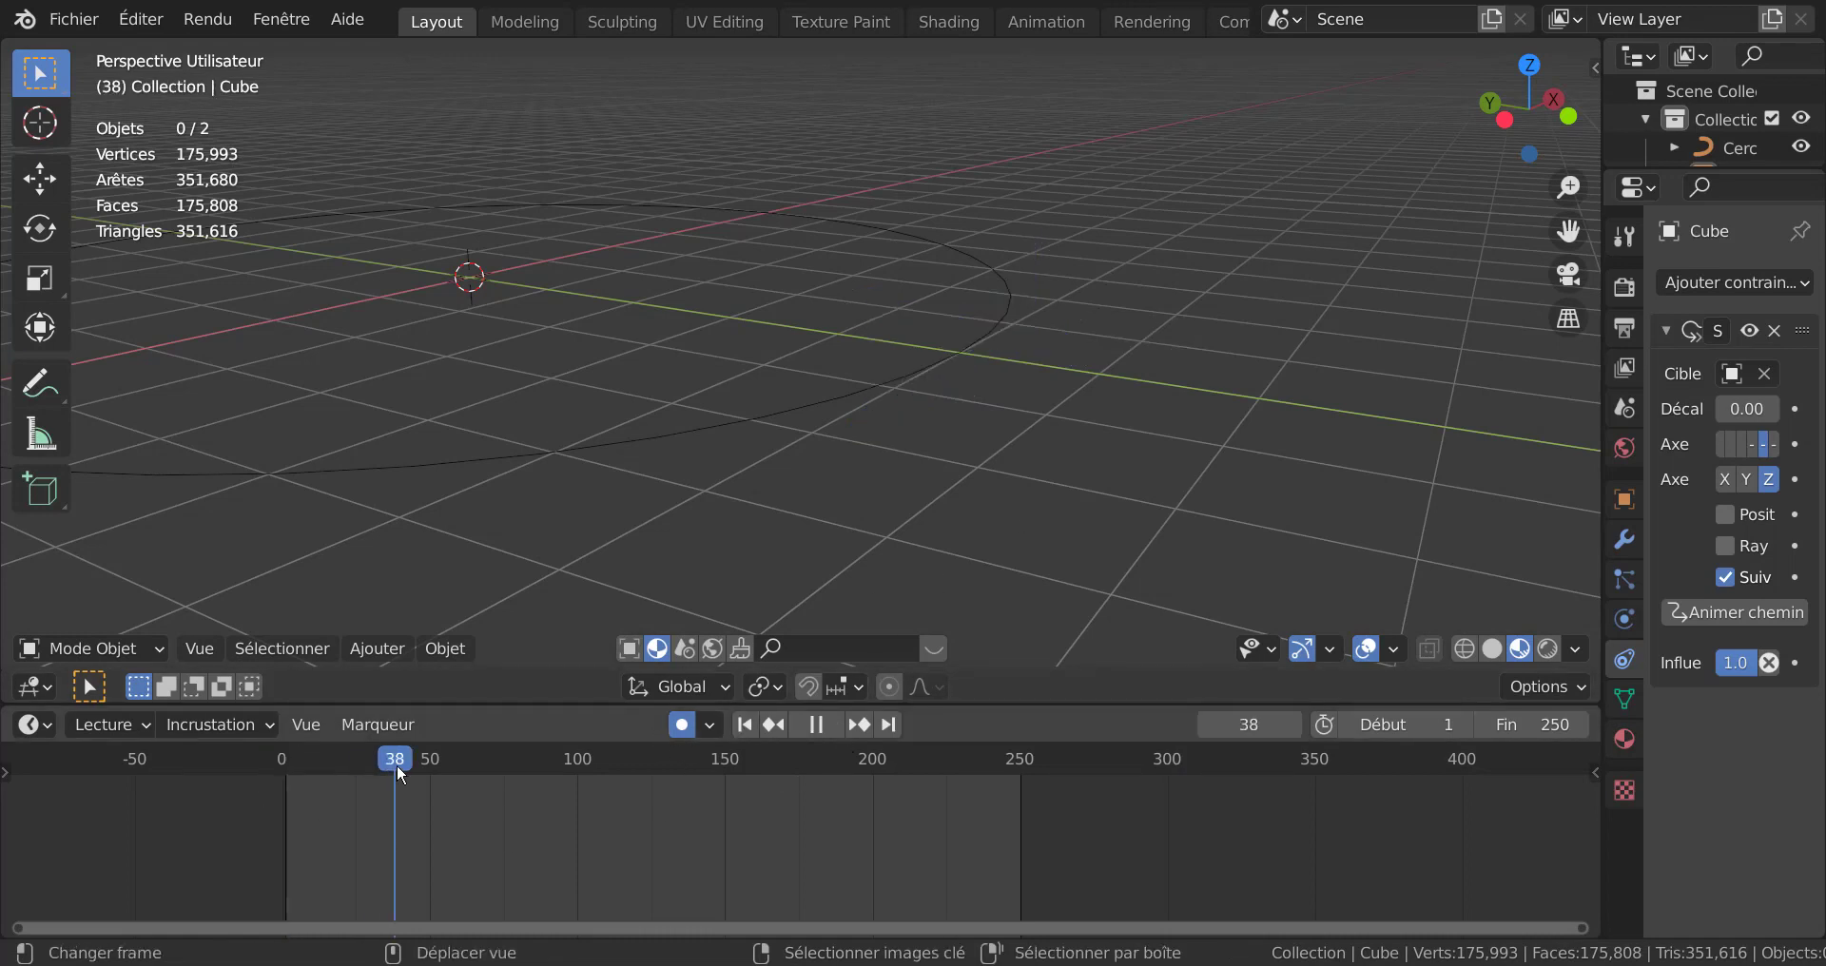
click(745, 724)
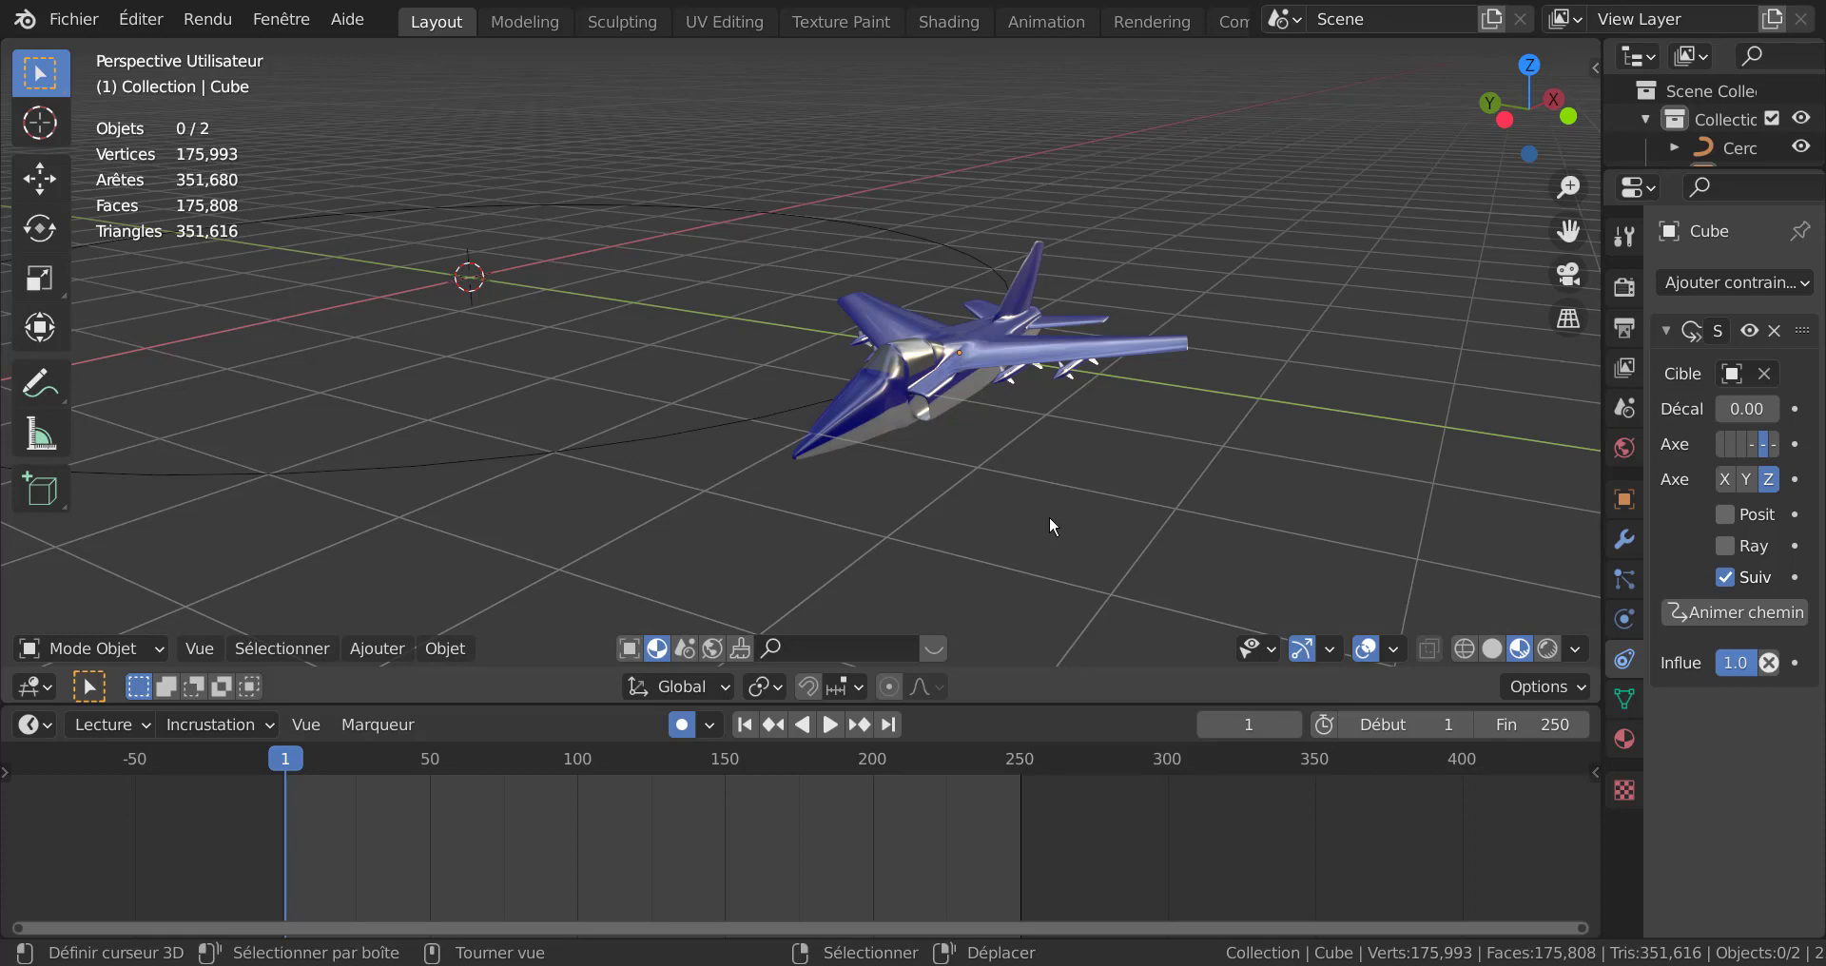
Step: Record a keyframe for the jet at frame 1 by nudging it along the vertical axis with the Move tool
middle_drag(994, 530, 1035, 514)
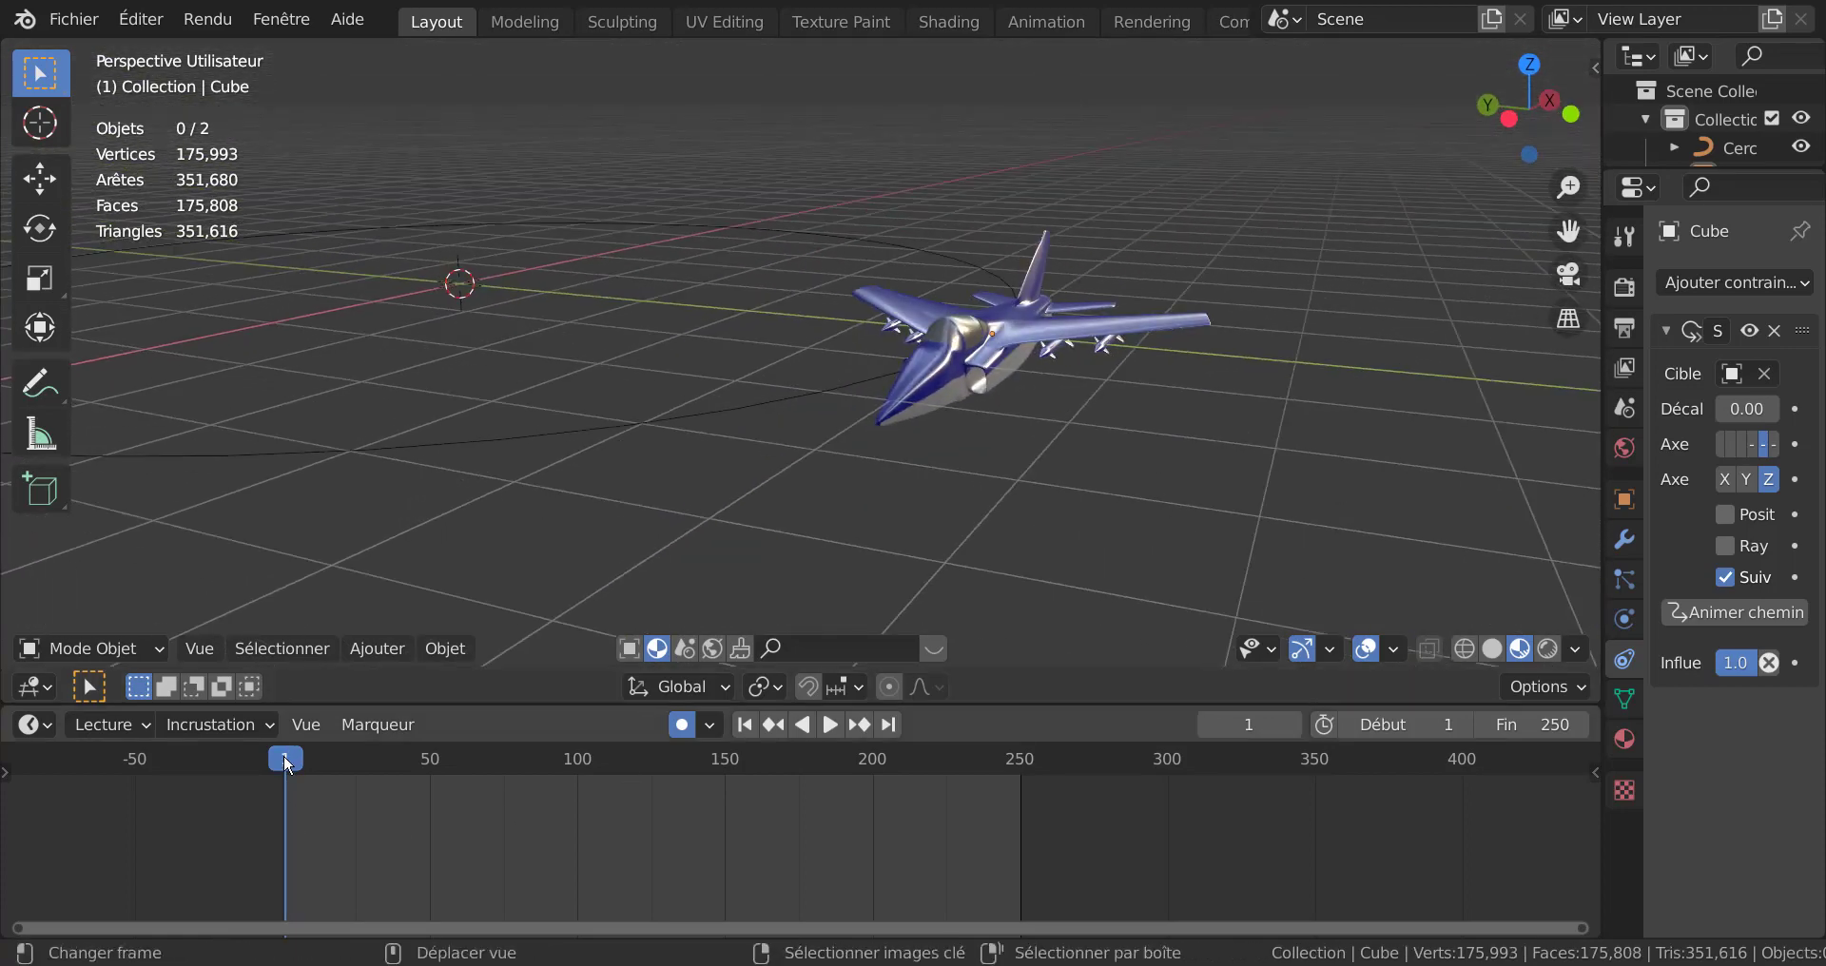
click(1032, 345)
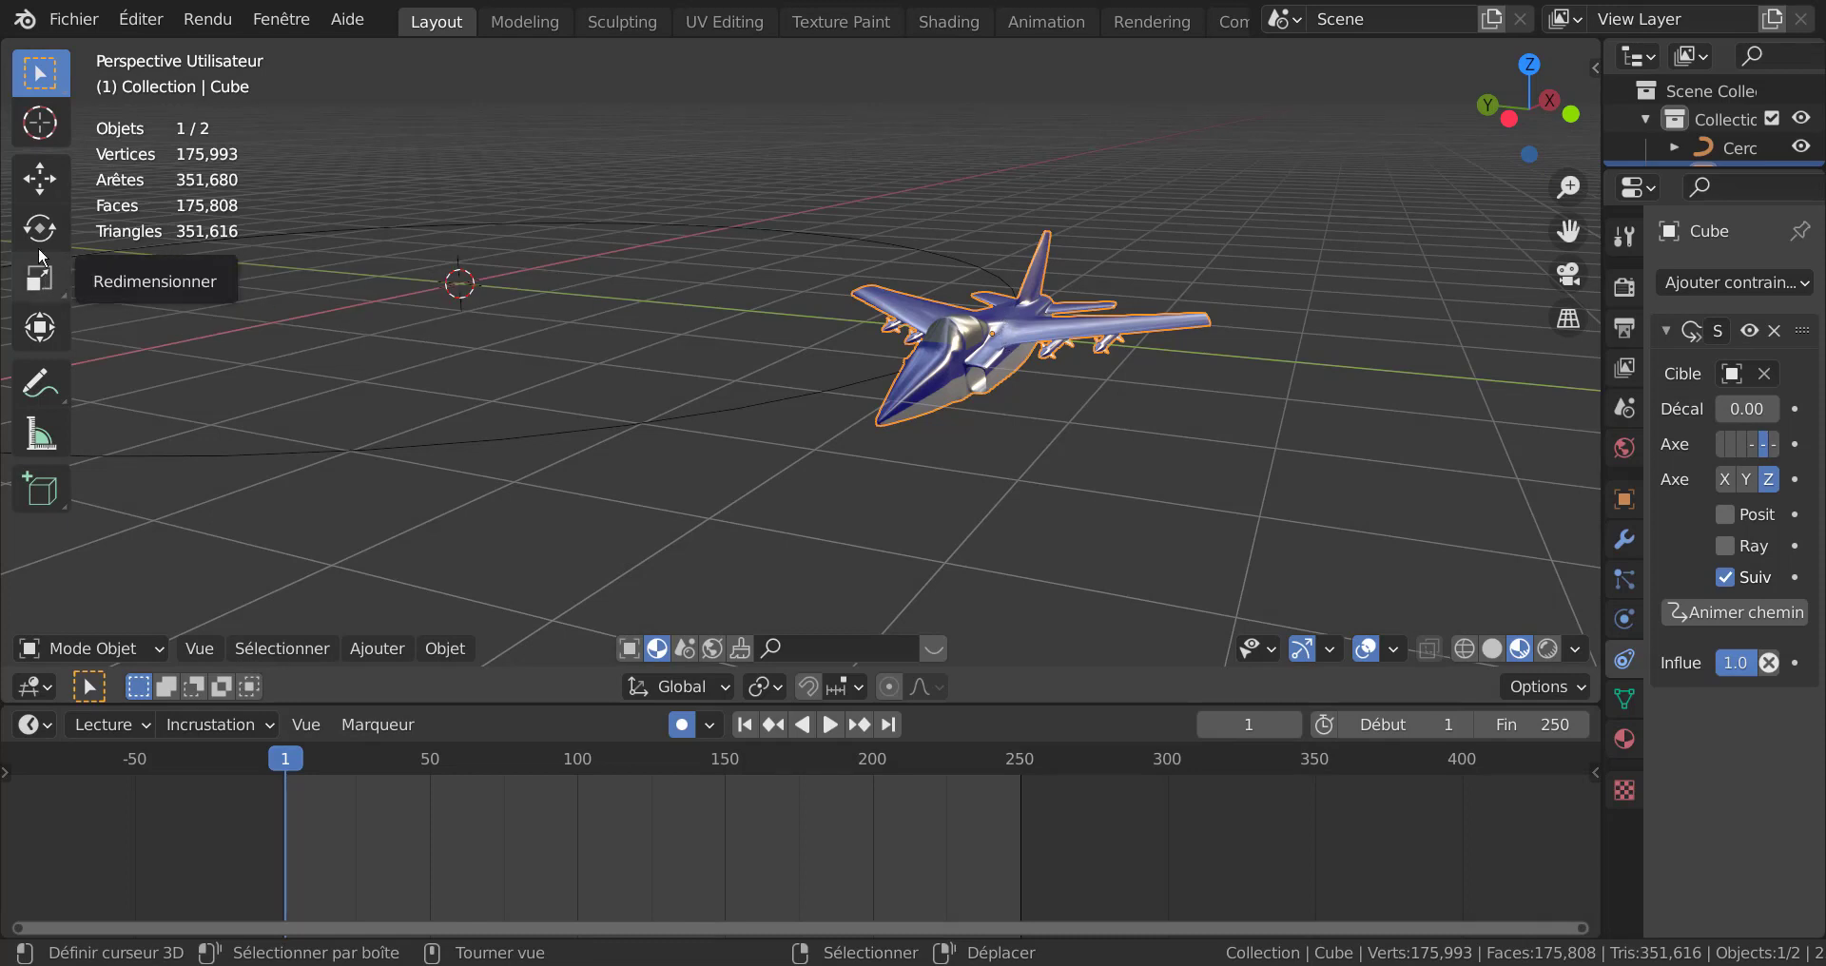
click(42, 178)
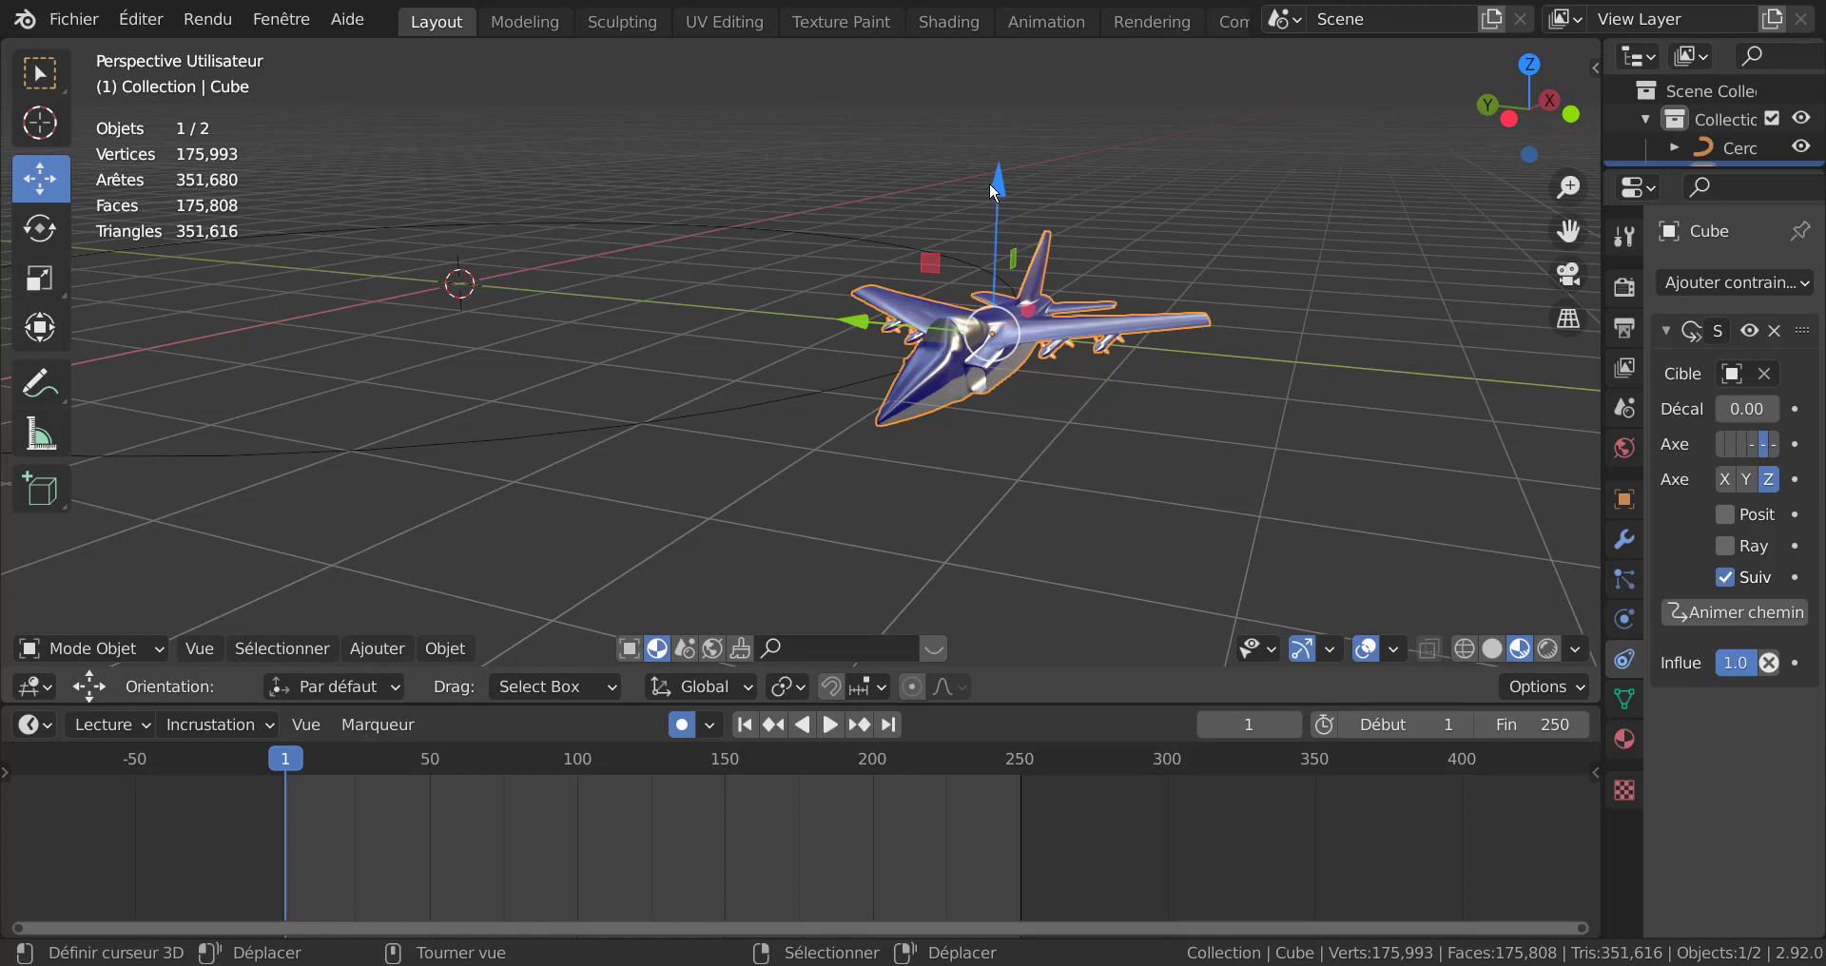
drag(1004, 190, 998, 180)
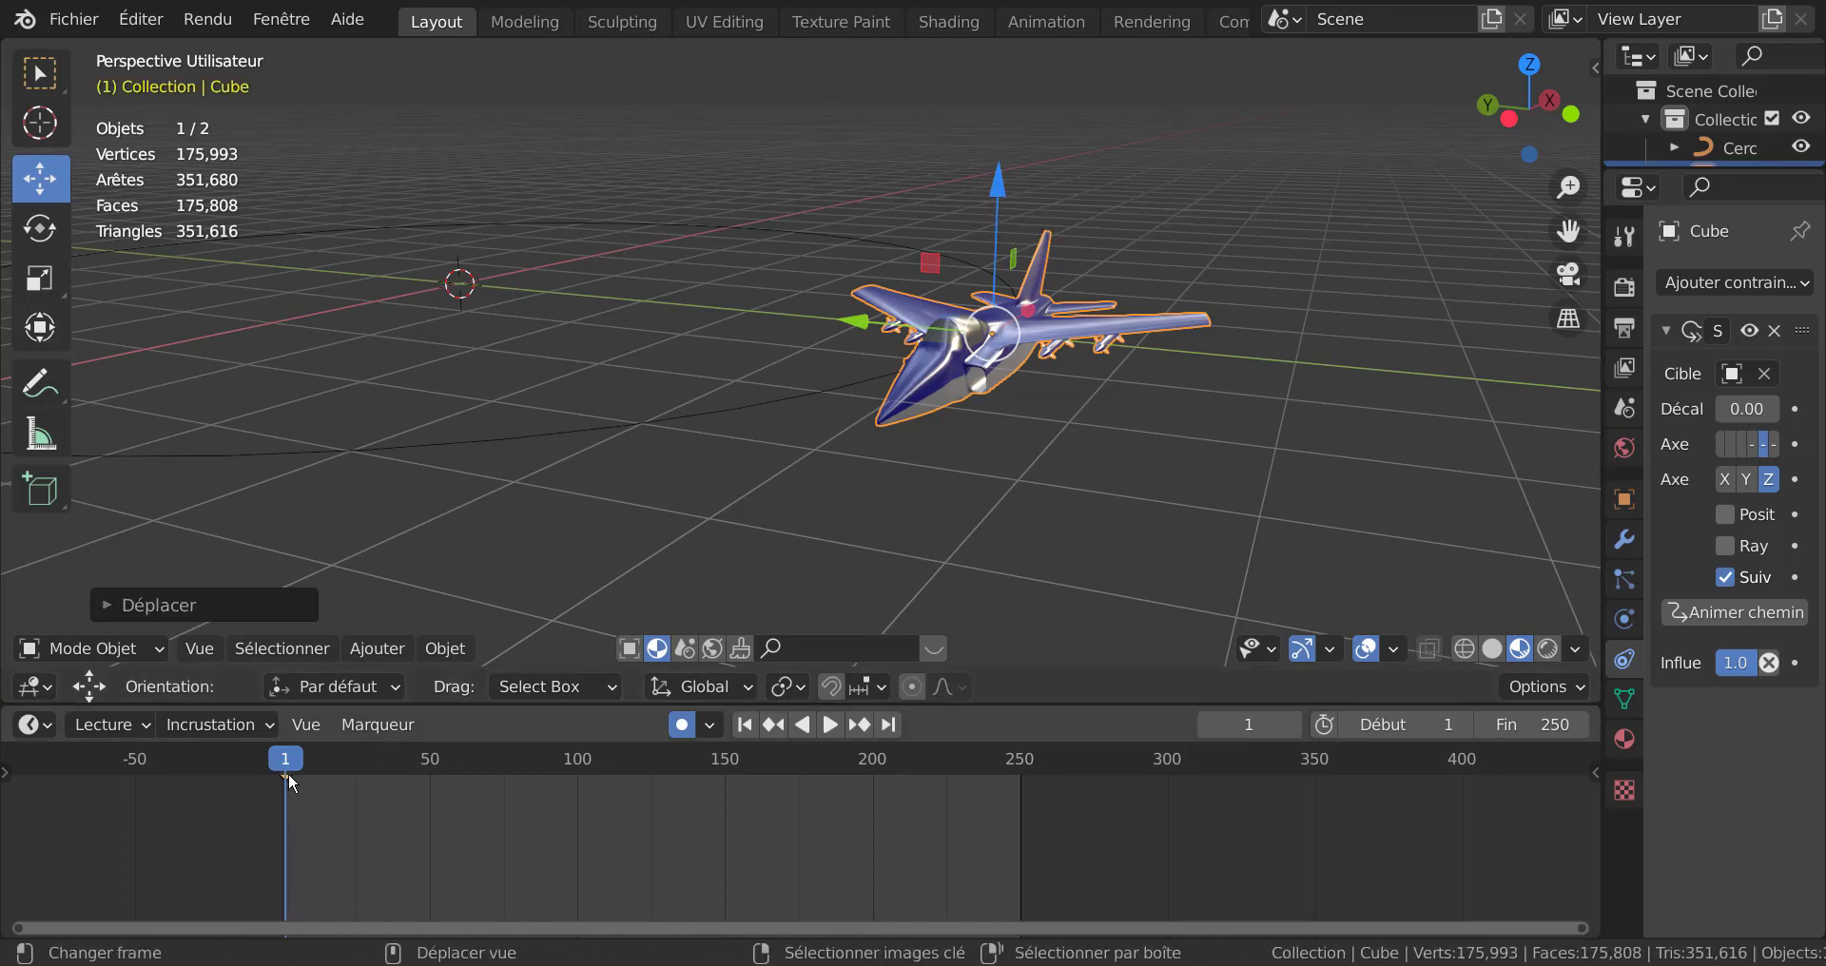
Step: Advance to frame 14 and enlarge the timeline area to show the whole frame range and the jet's keyframe
drag(291, 766, 322, 802)
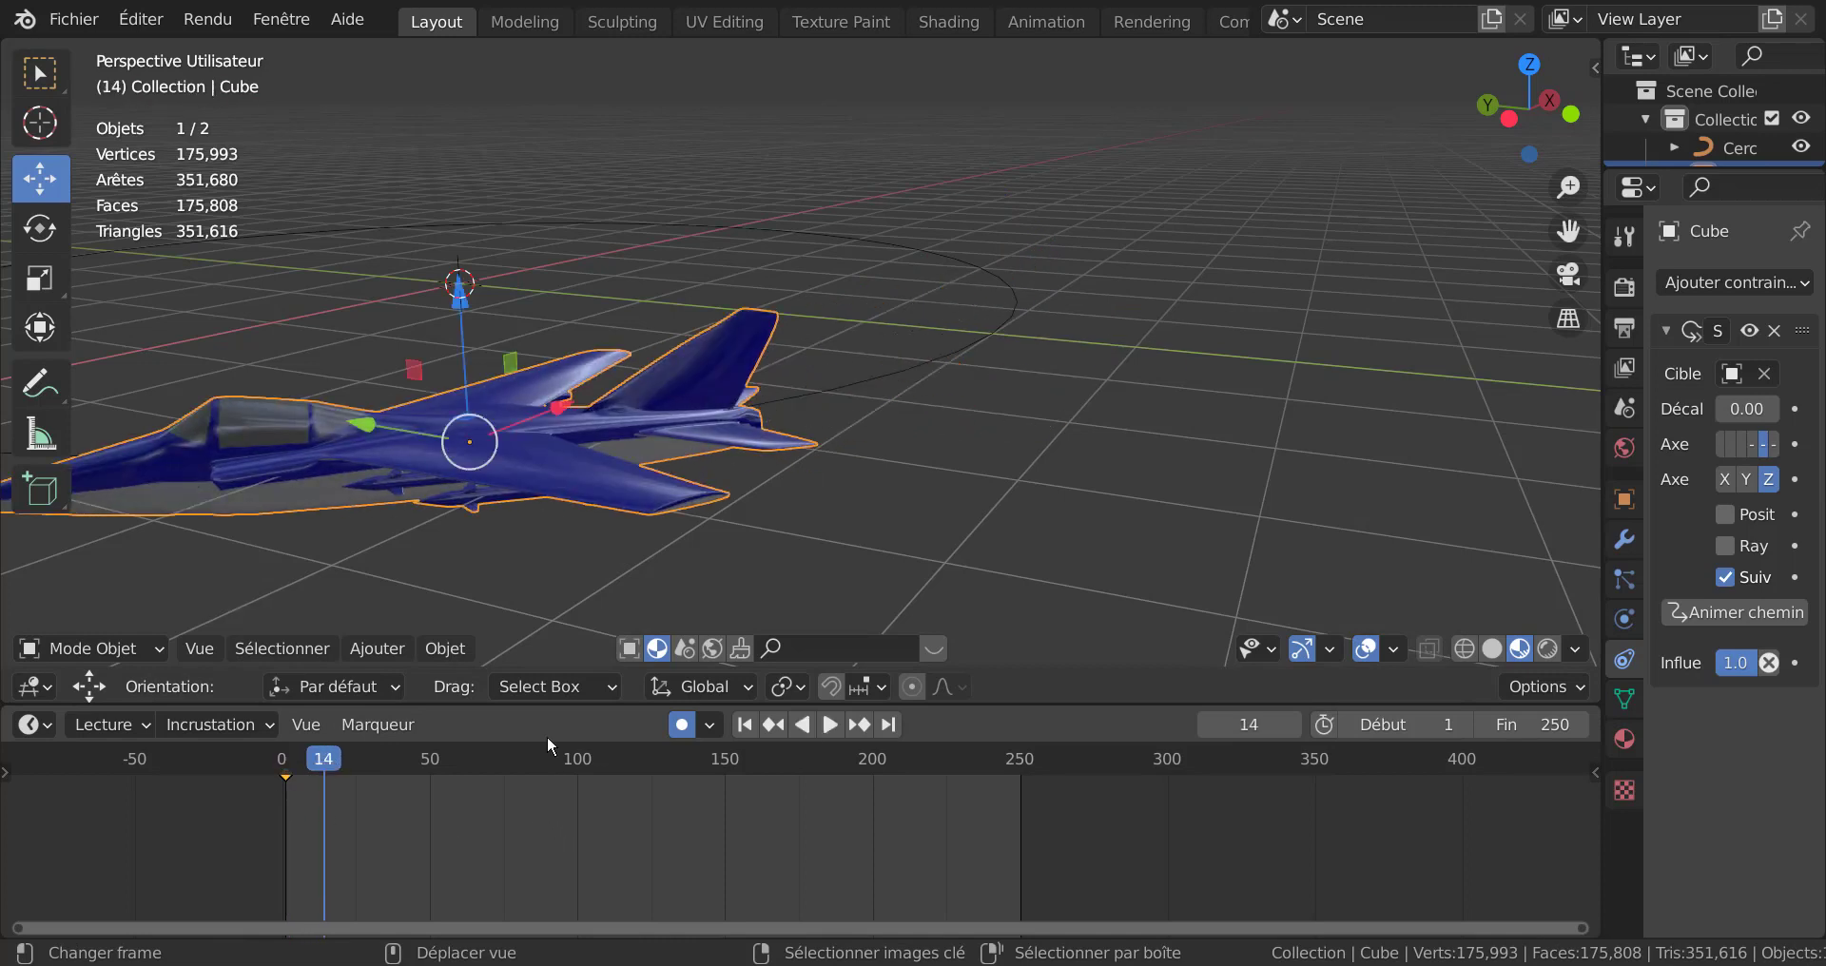
scroll(550, 819, down, 2)
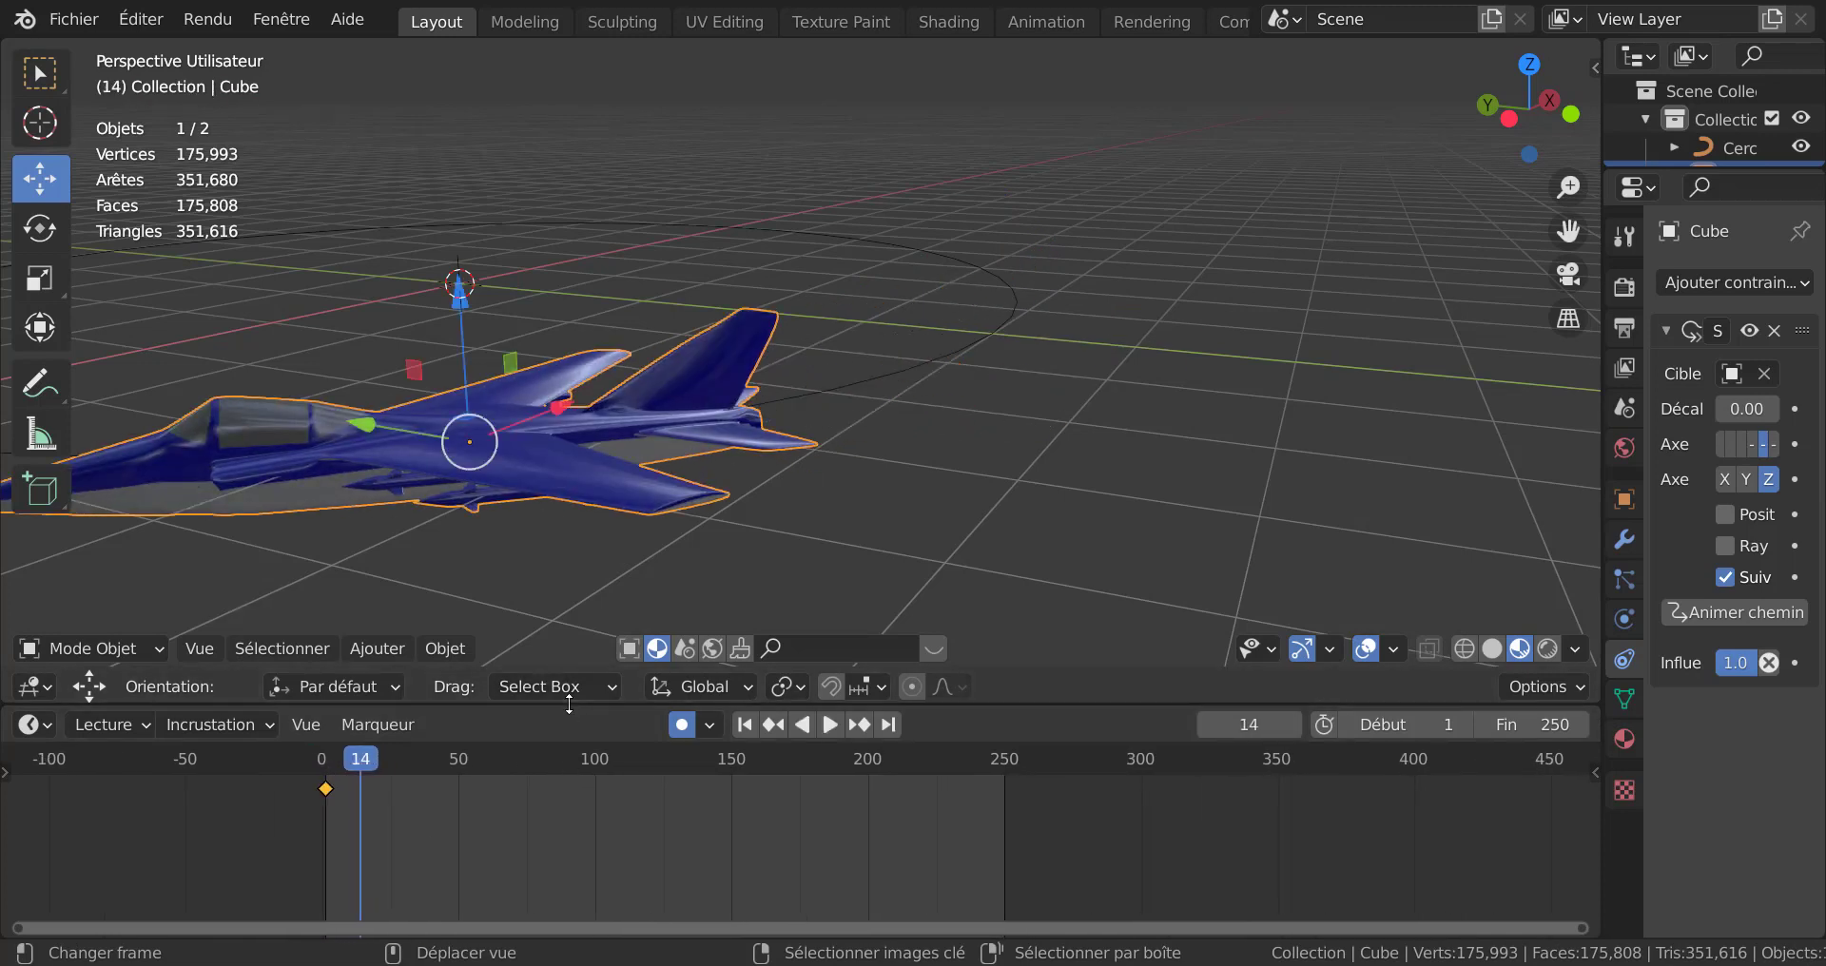
drag(571, 705, 579, 524)
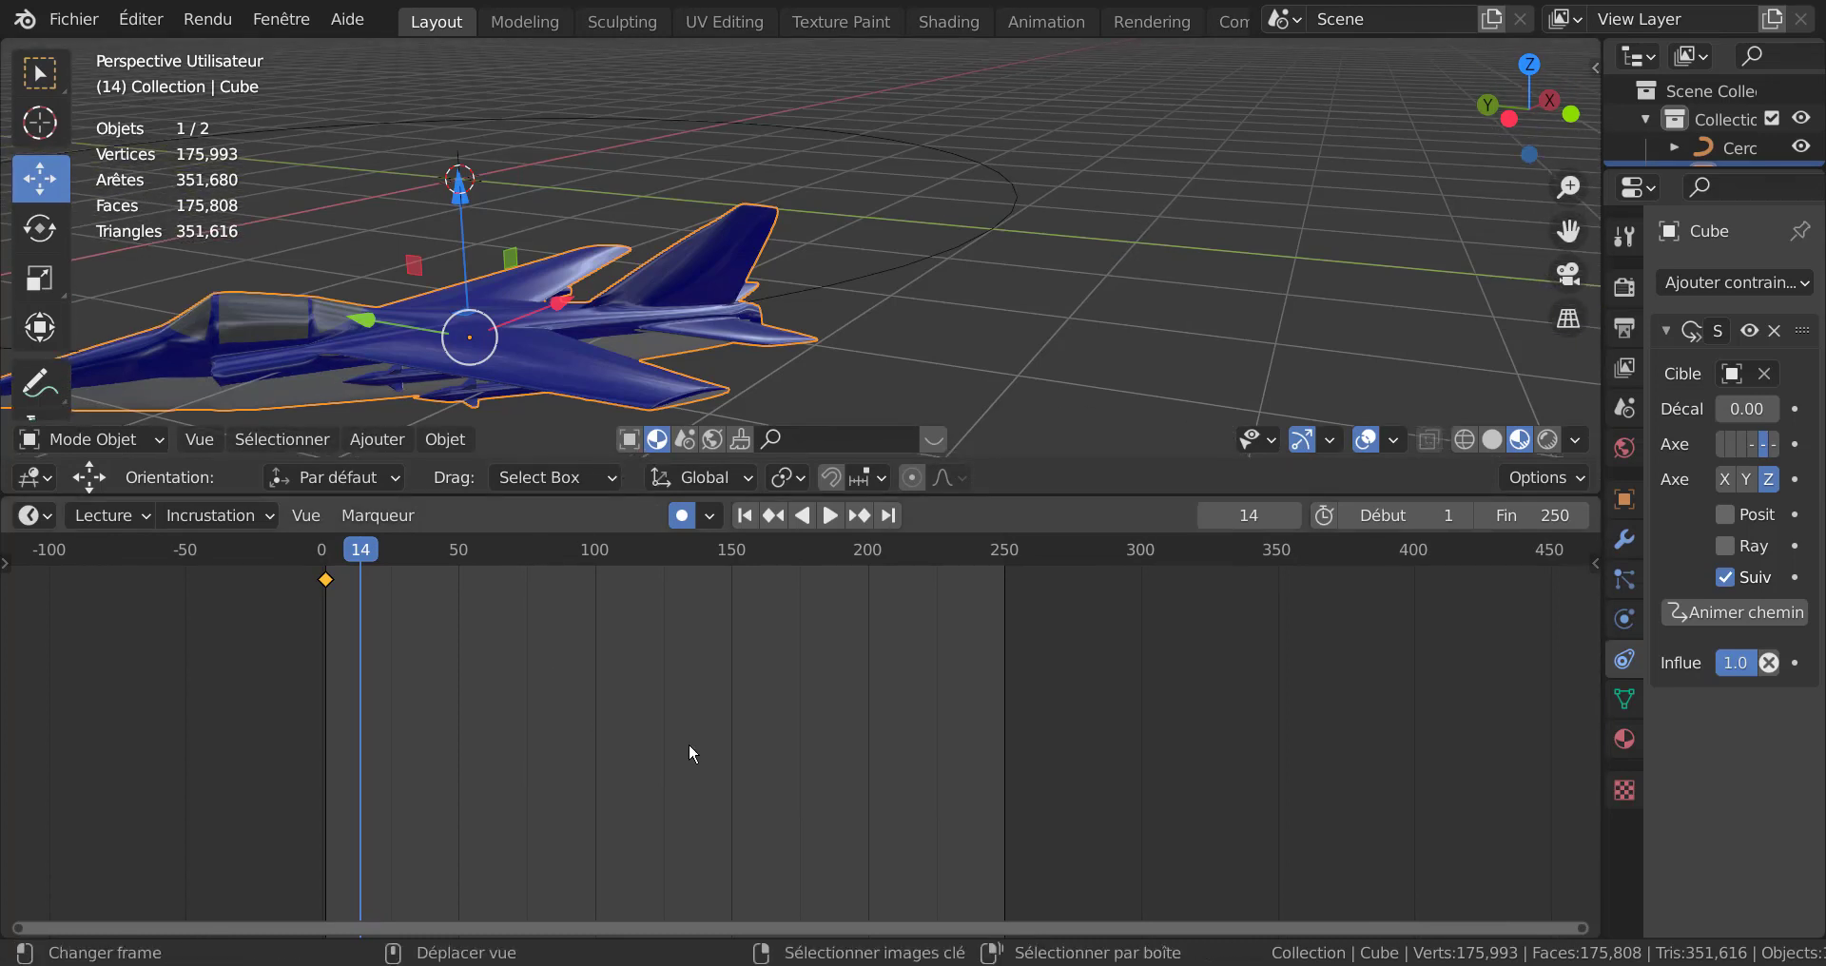
mouse_move(689, 748)
middle_down()
mouse_move(709, 735)
mouse_move(709, 790)
mouse_move(729, 660)
mouse_move(738, 881)
mouse_move(681, 780)
middle_up()
scroll(522, 651, down, 1)
middle_drag(560, 635, 598, 747)
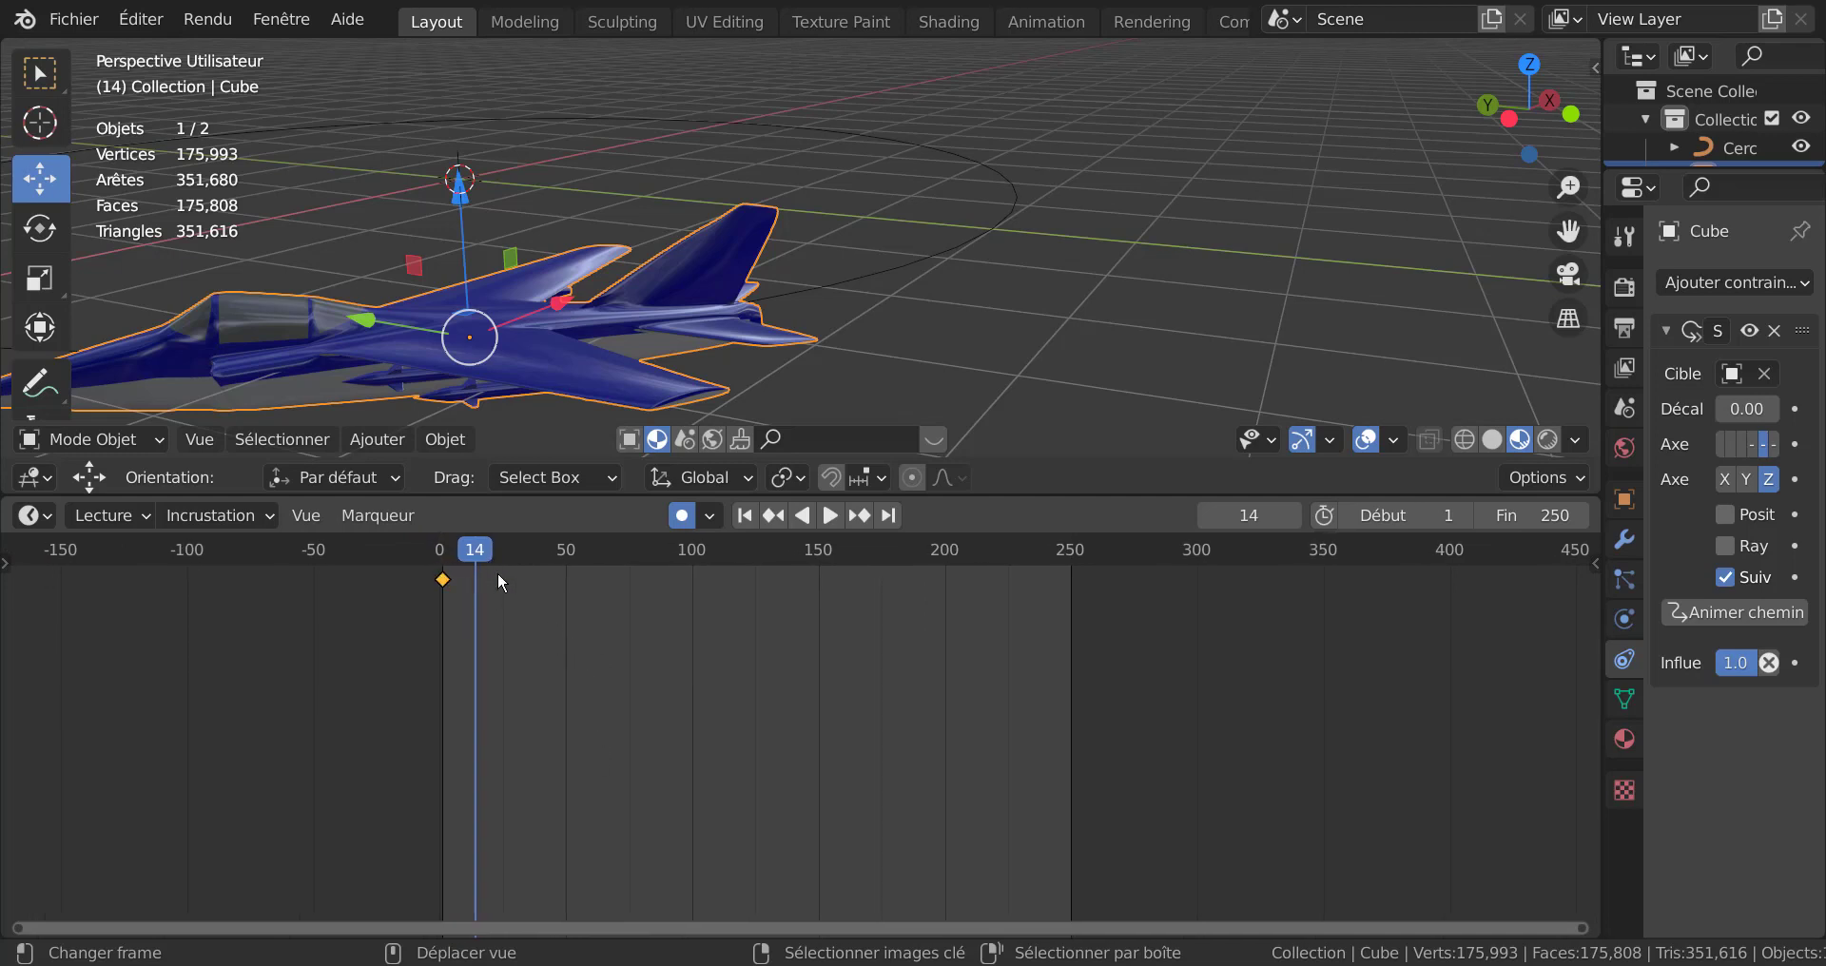
Step: Take the animation back to frame 1 and advance it to frame 51, with the jet seen from behind
middle_drag(871, 283, 927, 356)
drag(476, 549, 443, 568)
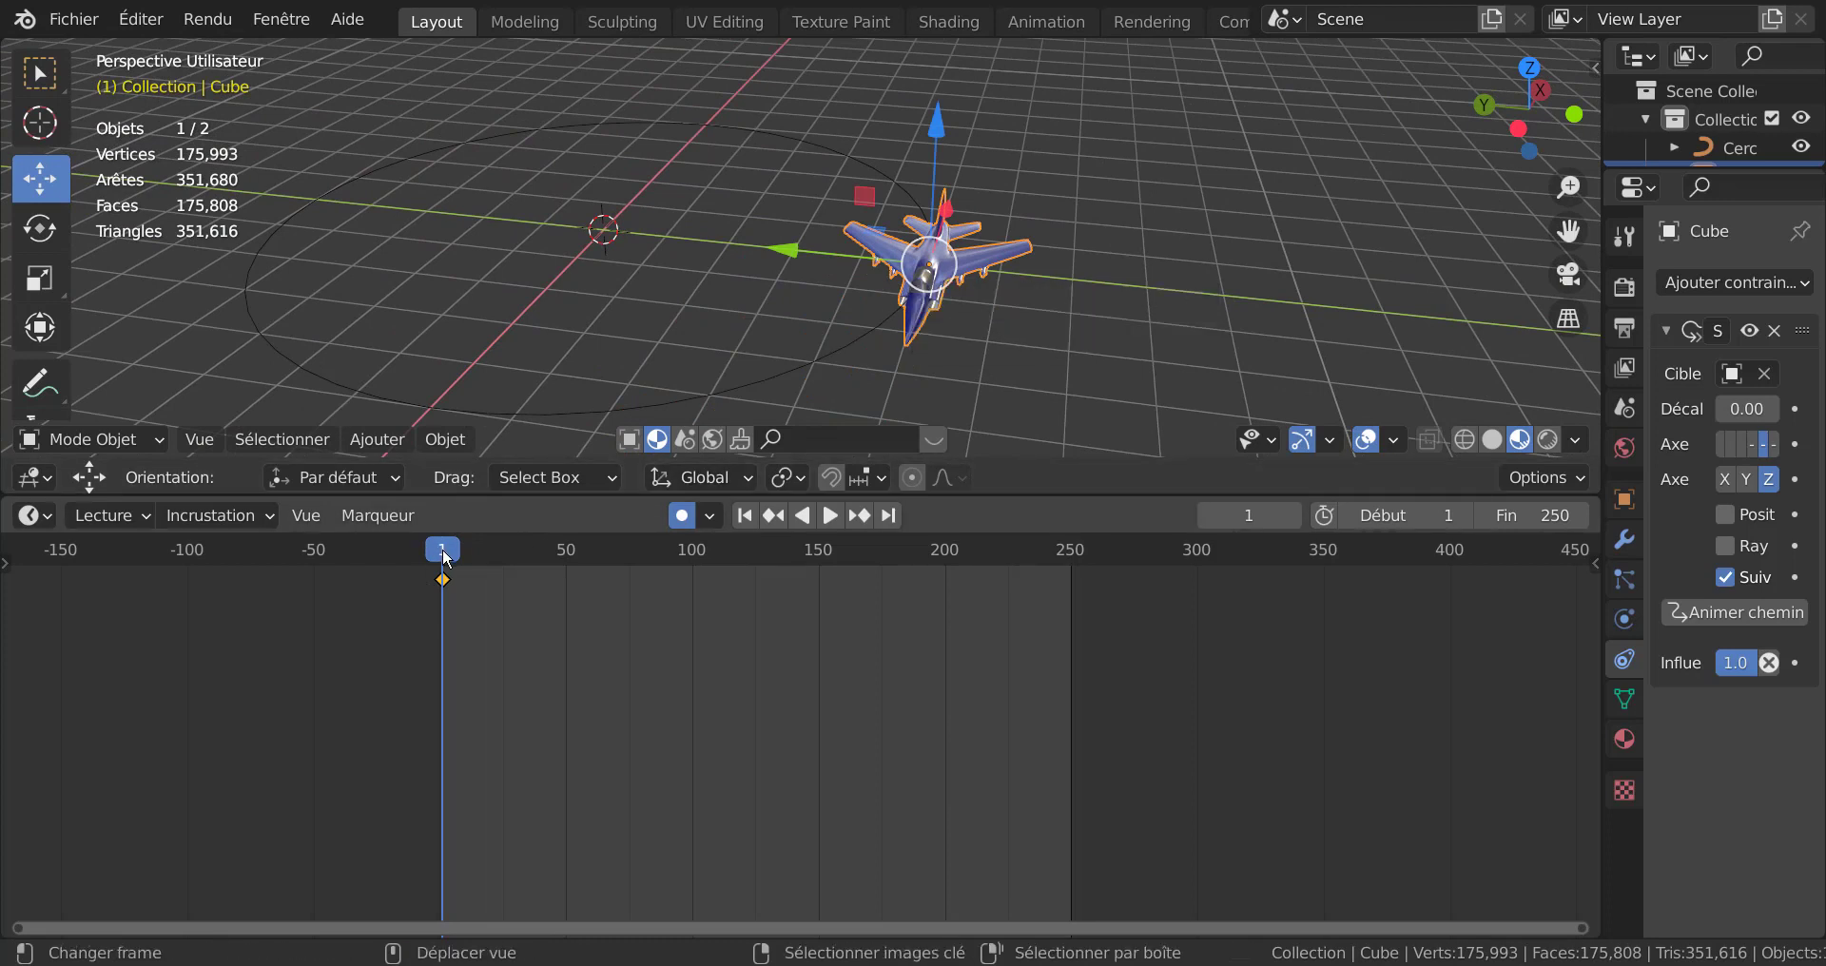
drag(451, 557, 568, 554)
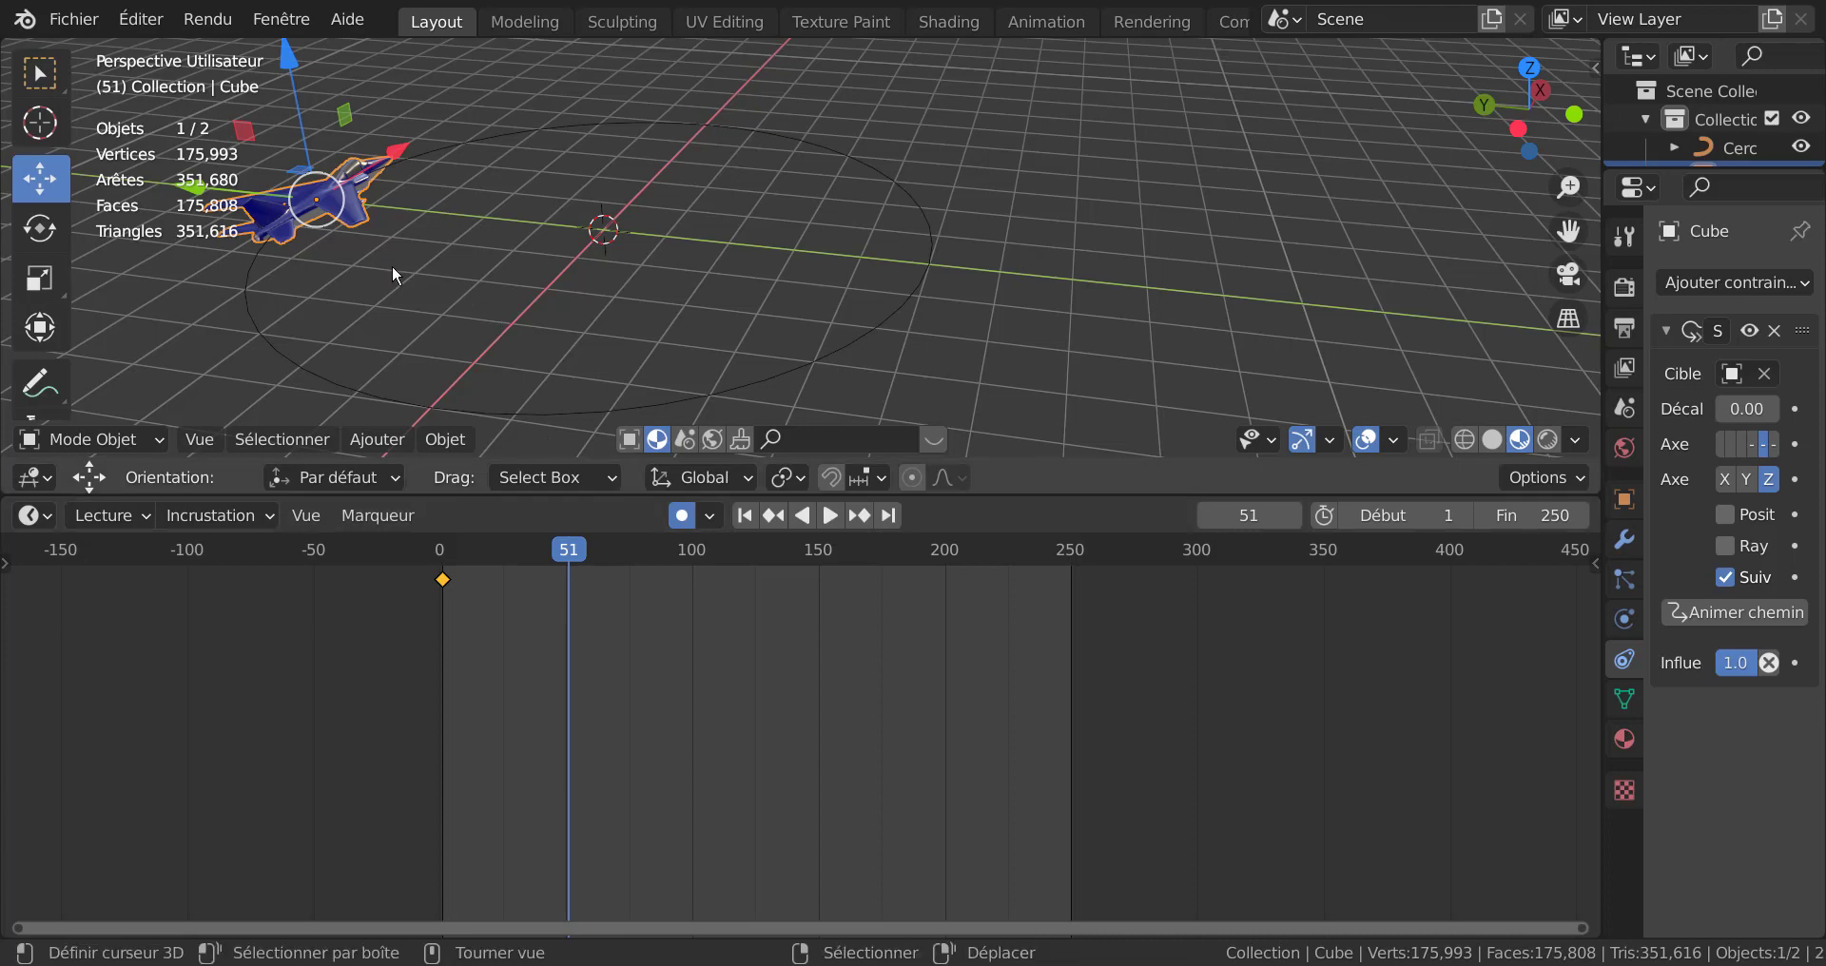
middle_drag(453, 236, 652, 190)
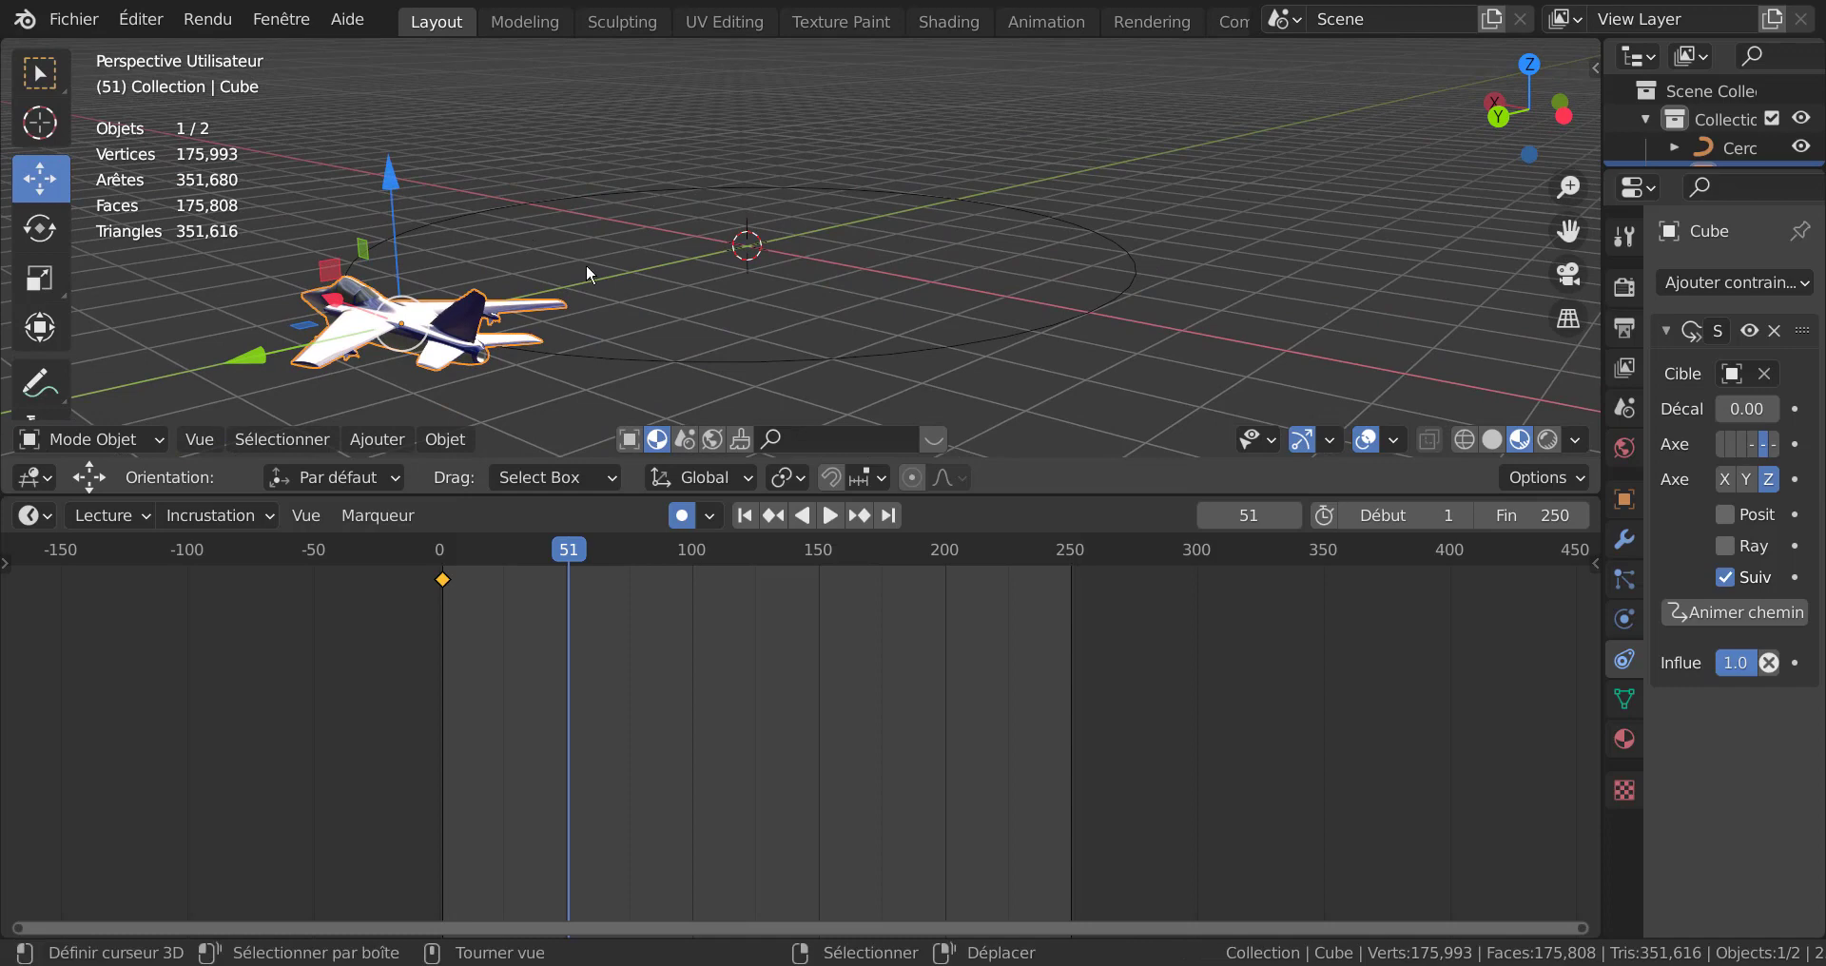
middle_drag(601, 281, 523, 287)
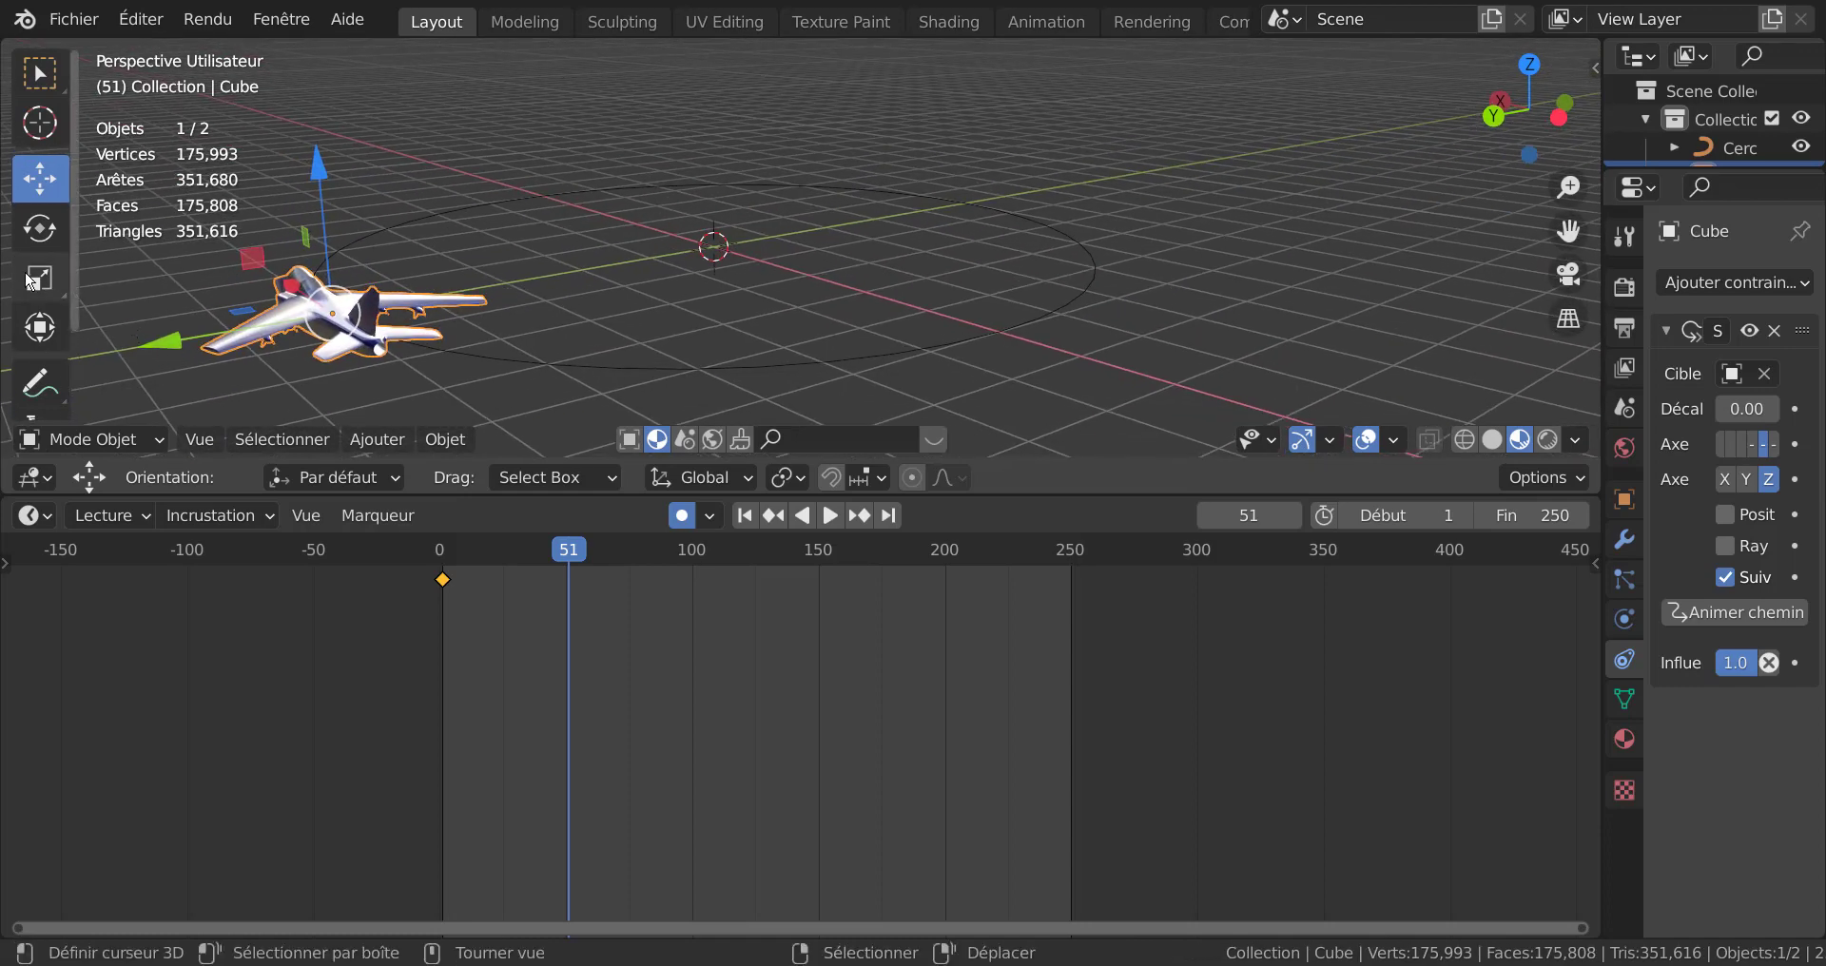
Step: Activate the Rotate tool for the jet and set the transform orientation to Normal
click(40, 231)
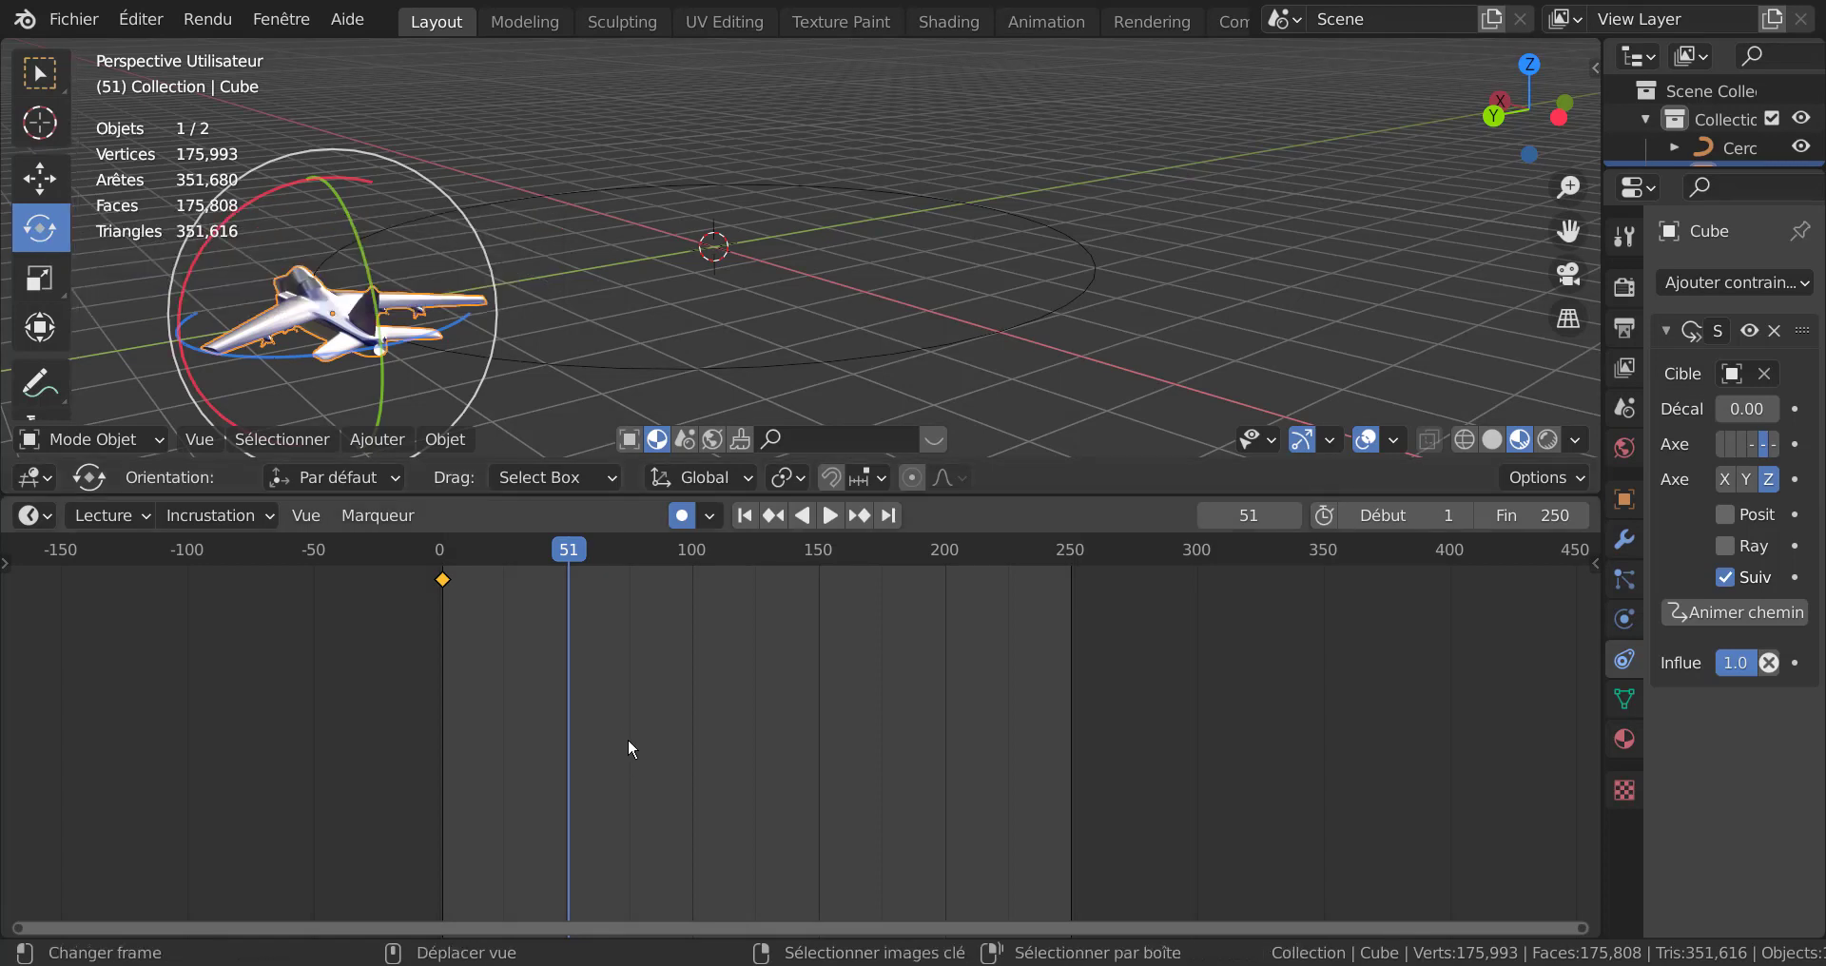
scroll(628, 738, down, 2)
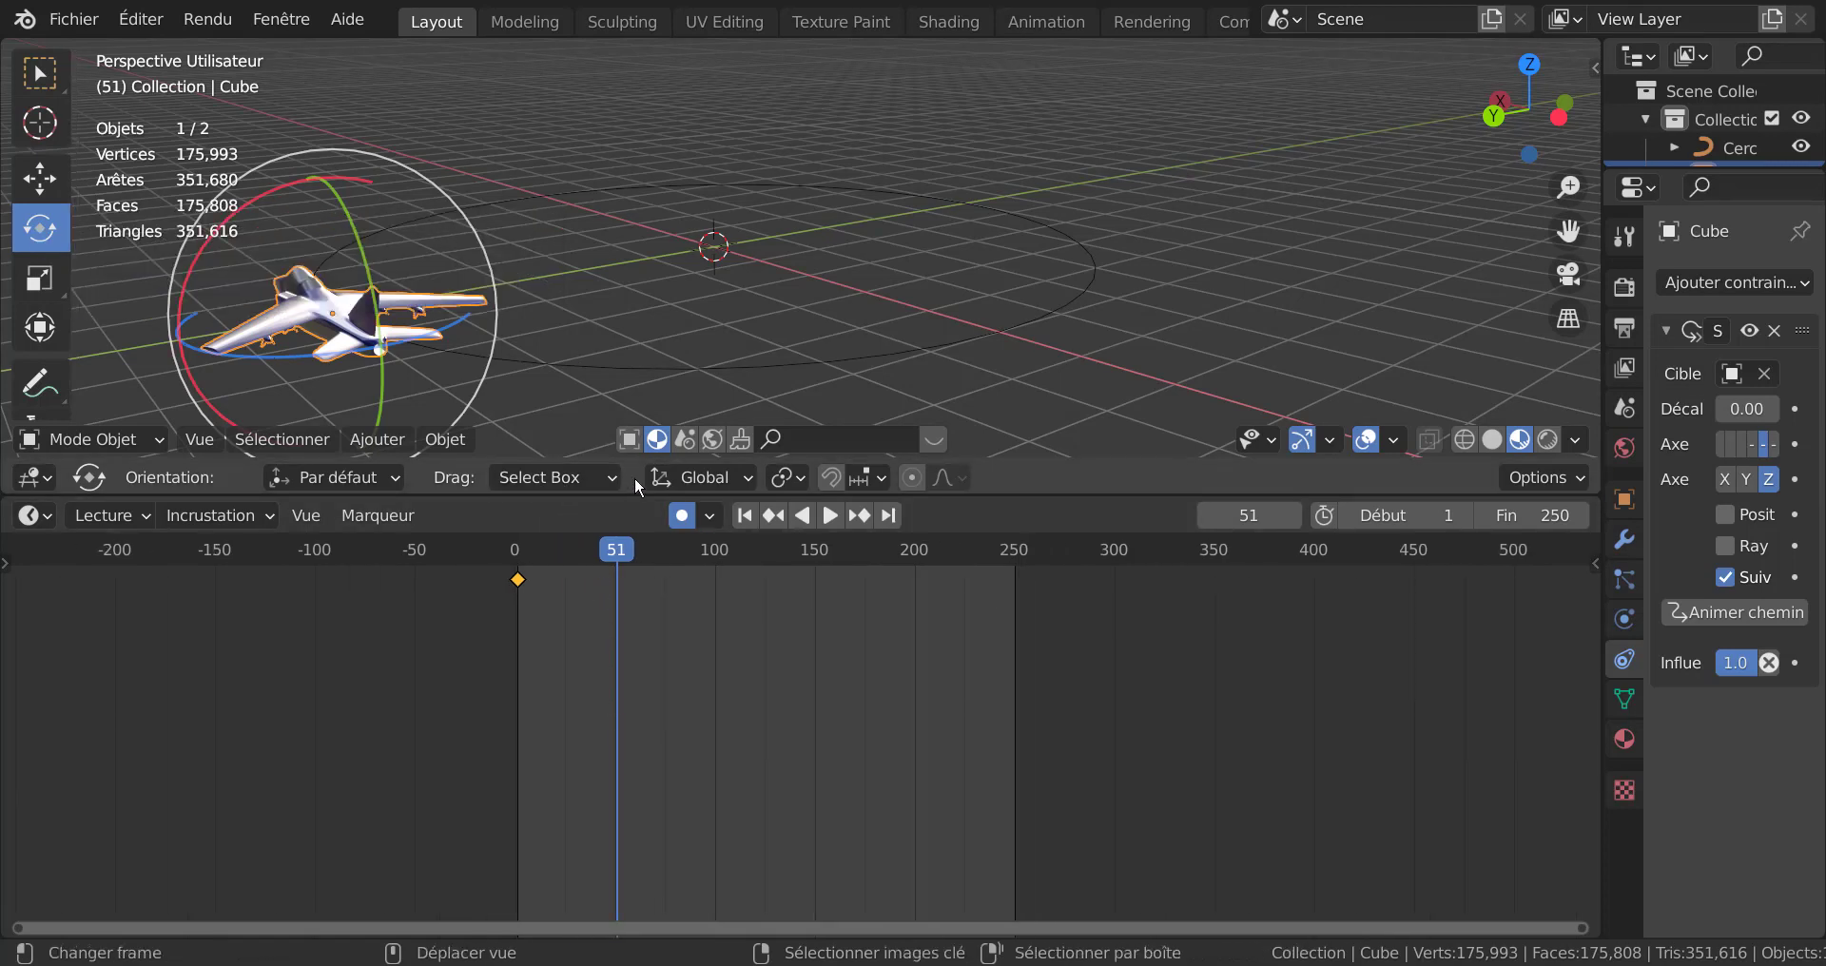
click(710, 479)
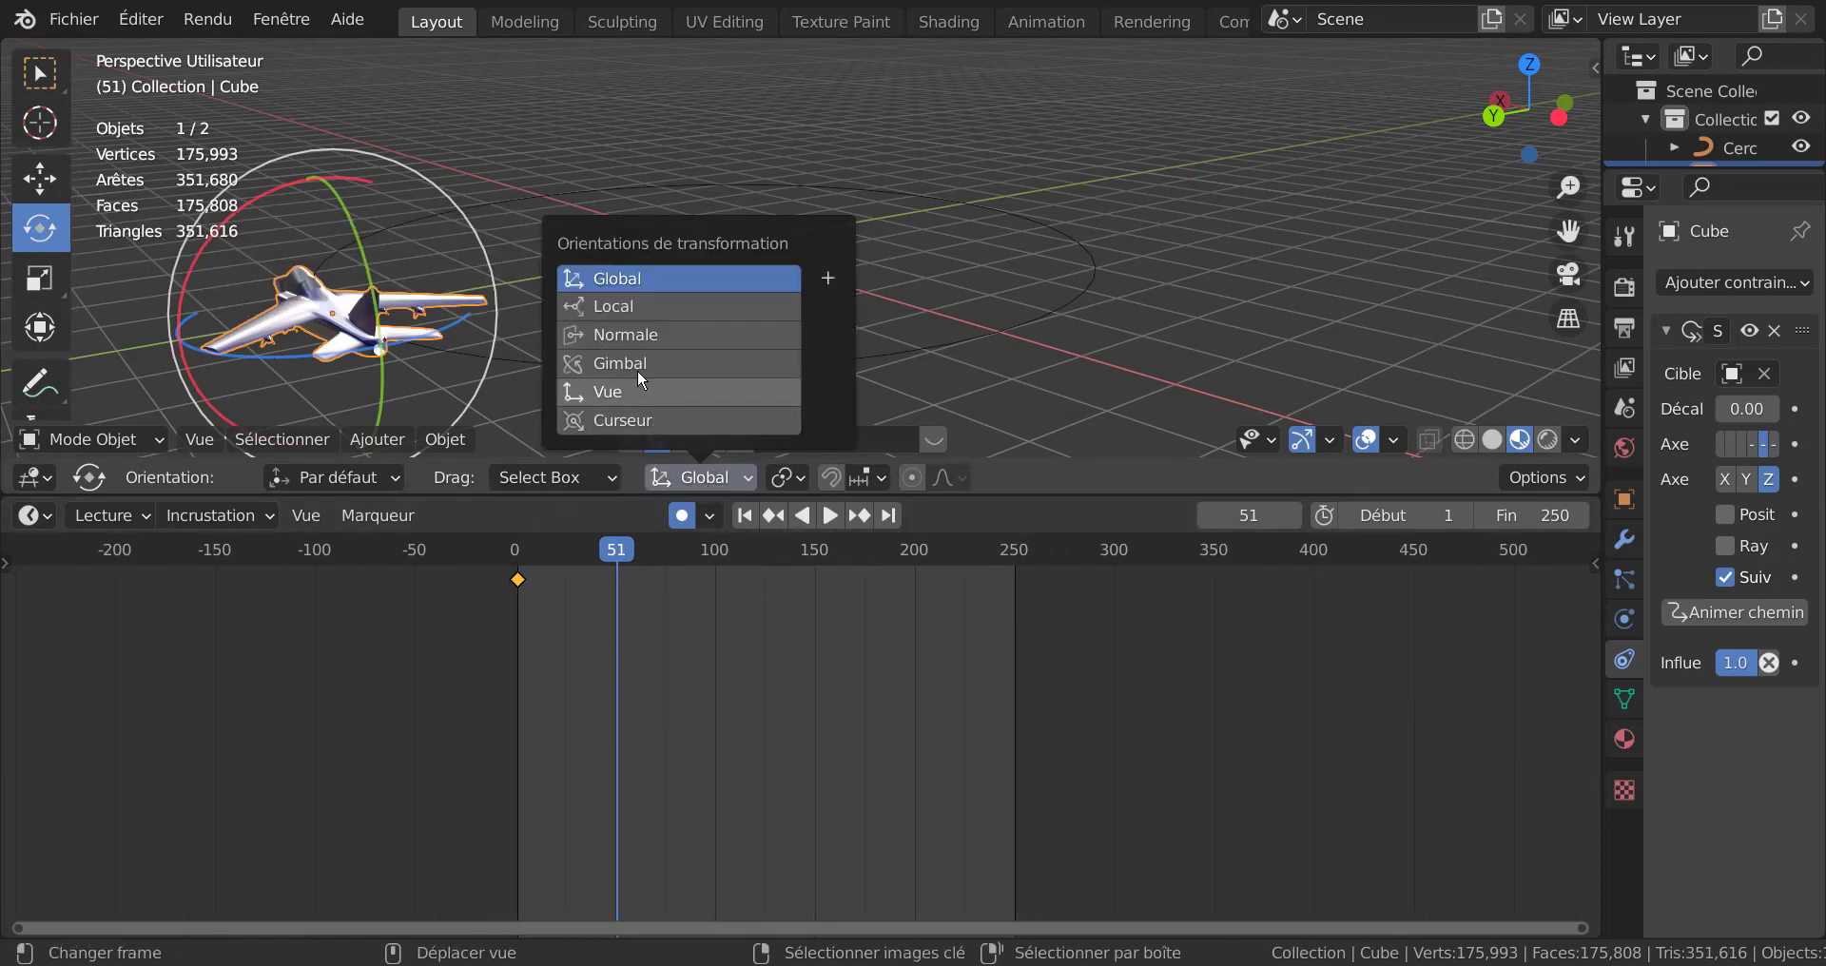
click(630, 335)
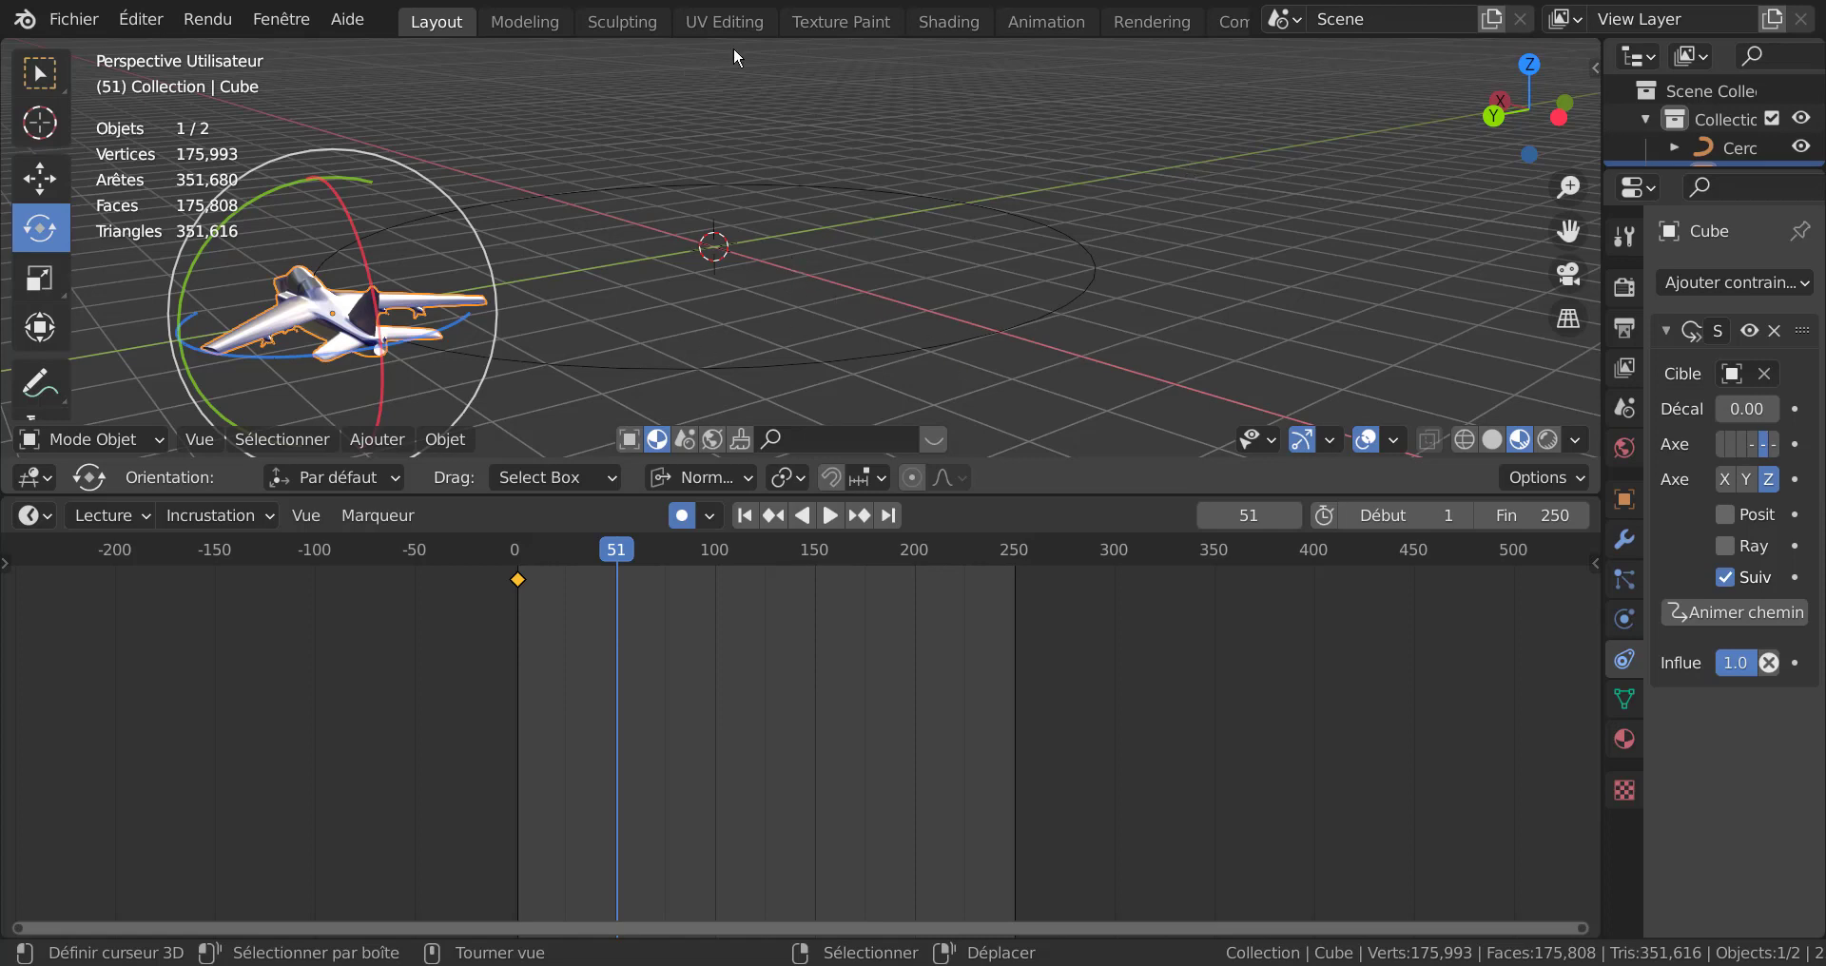
Step: Switch to the Move tool and compare the Global and Normal transform orientations on the jet, ending on Normal
click(696, 480)
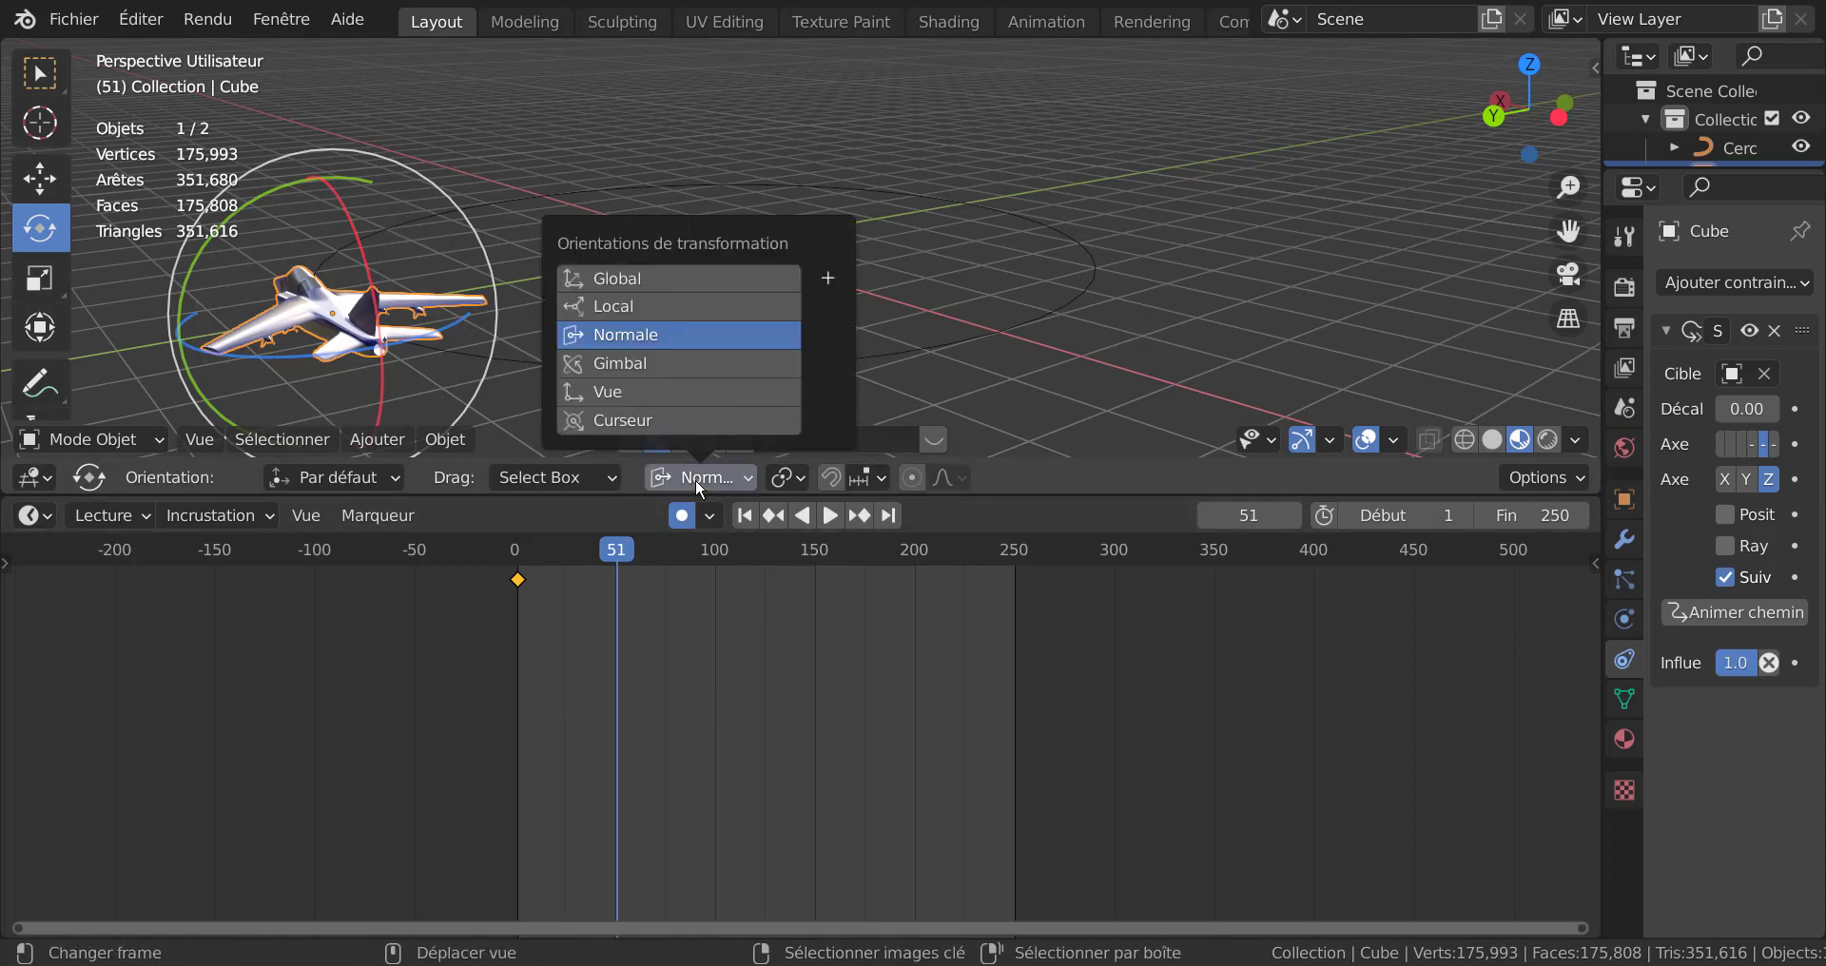
scroll(633, 294, down, 4)
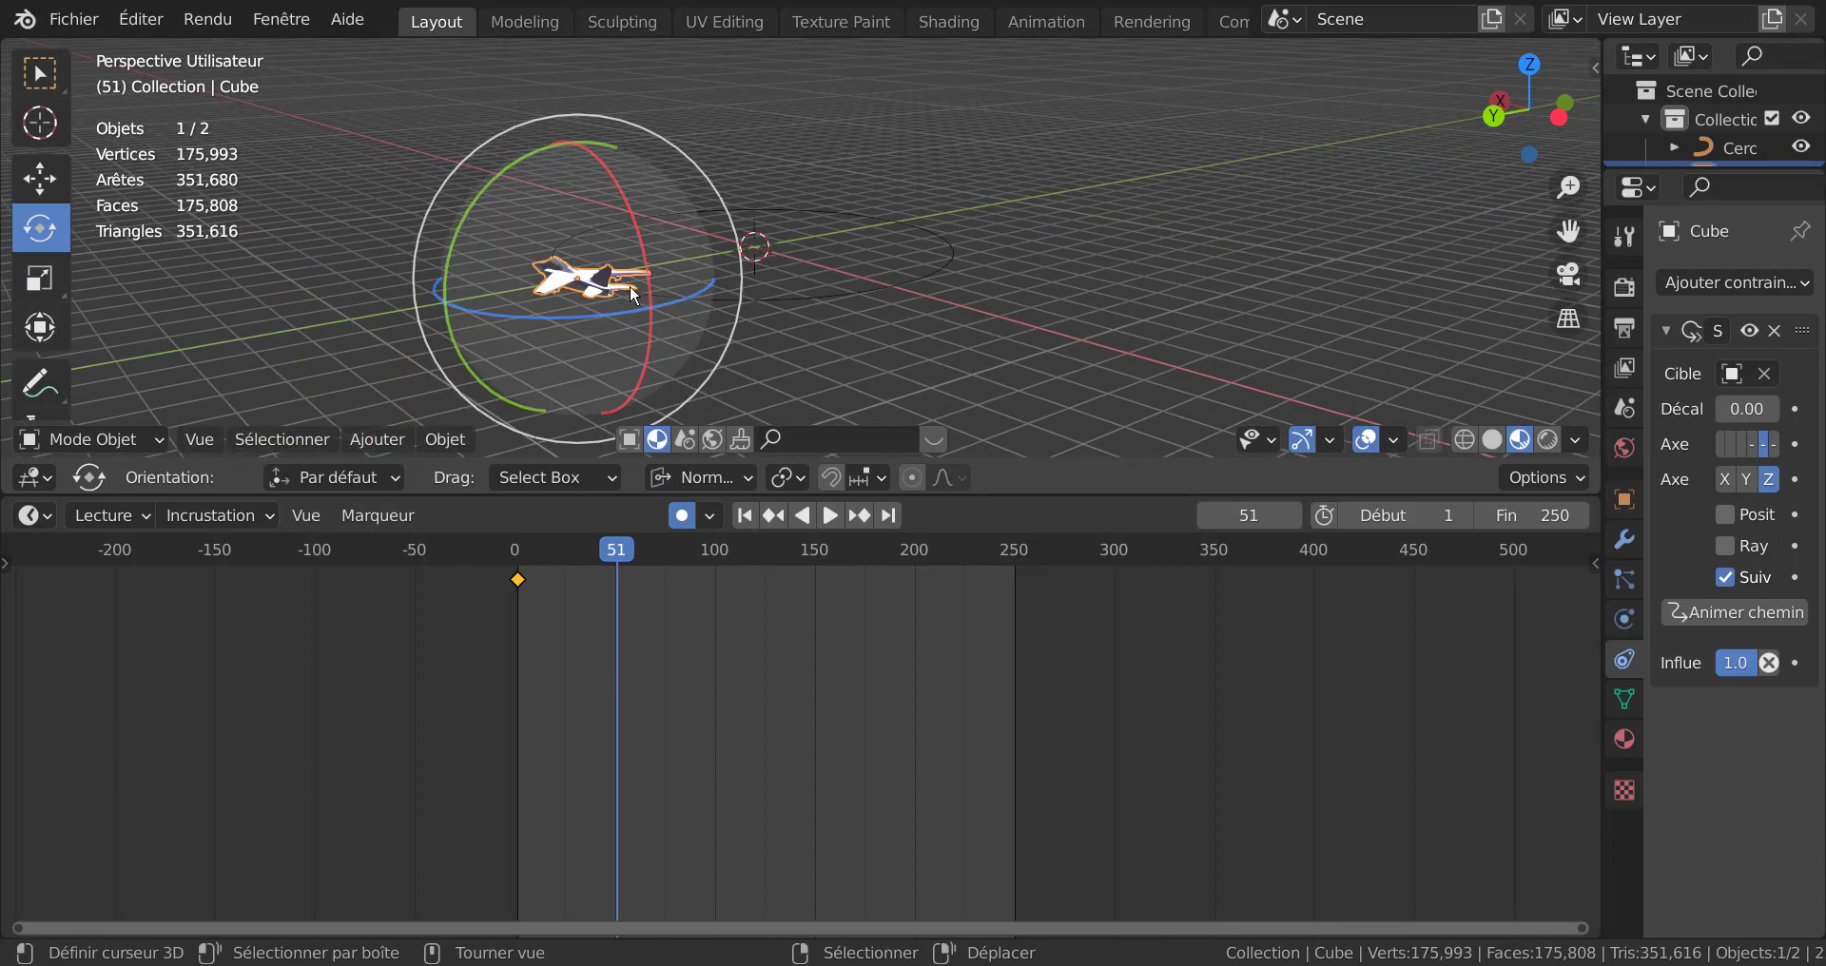
middle_drag(733, 297, 626, 323)
click(40, 179)
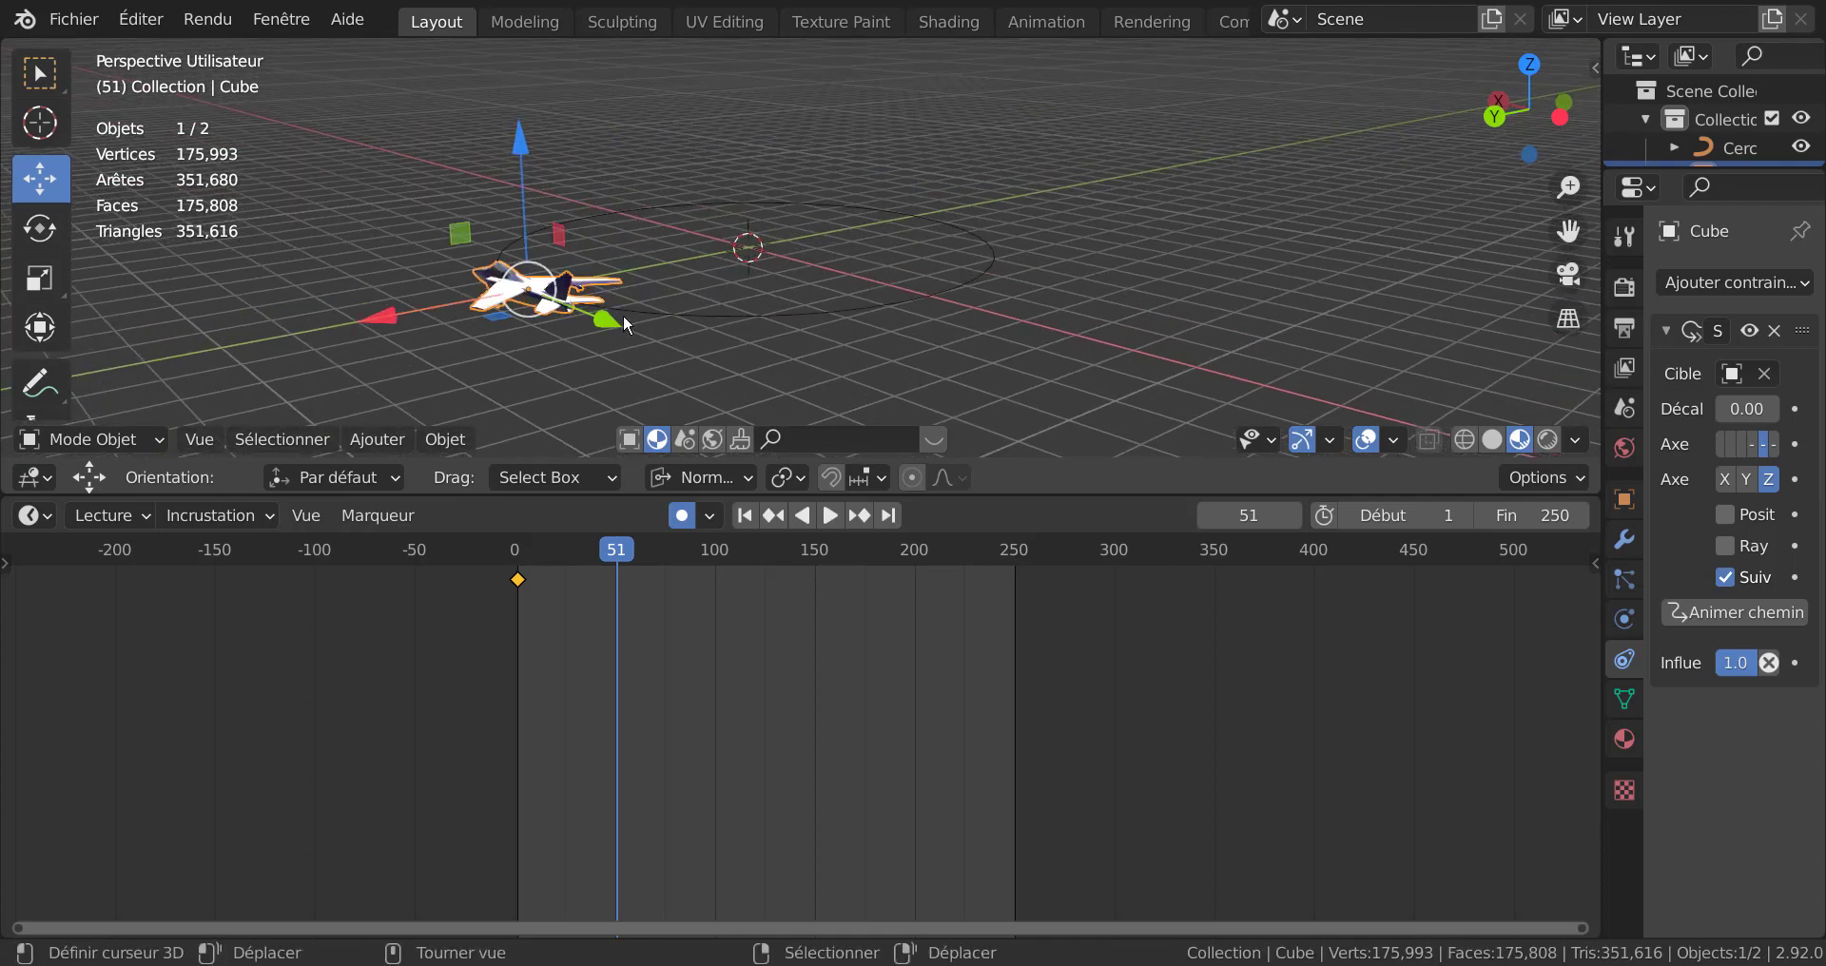
scroll(590, 328, up, 2)
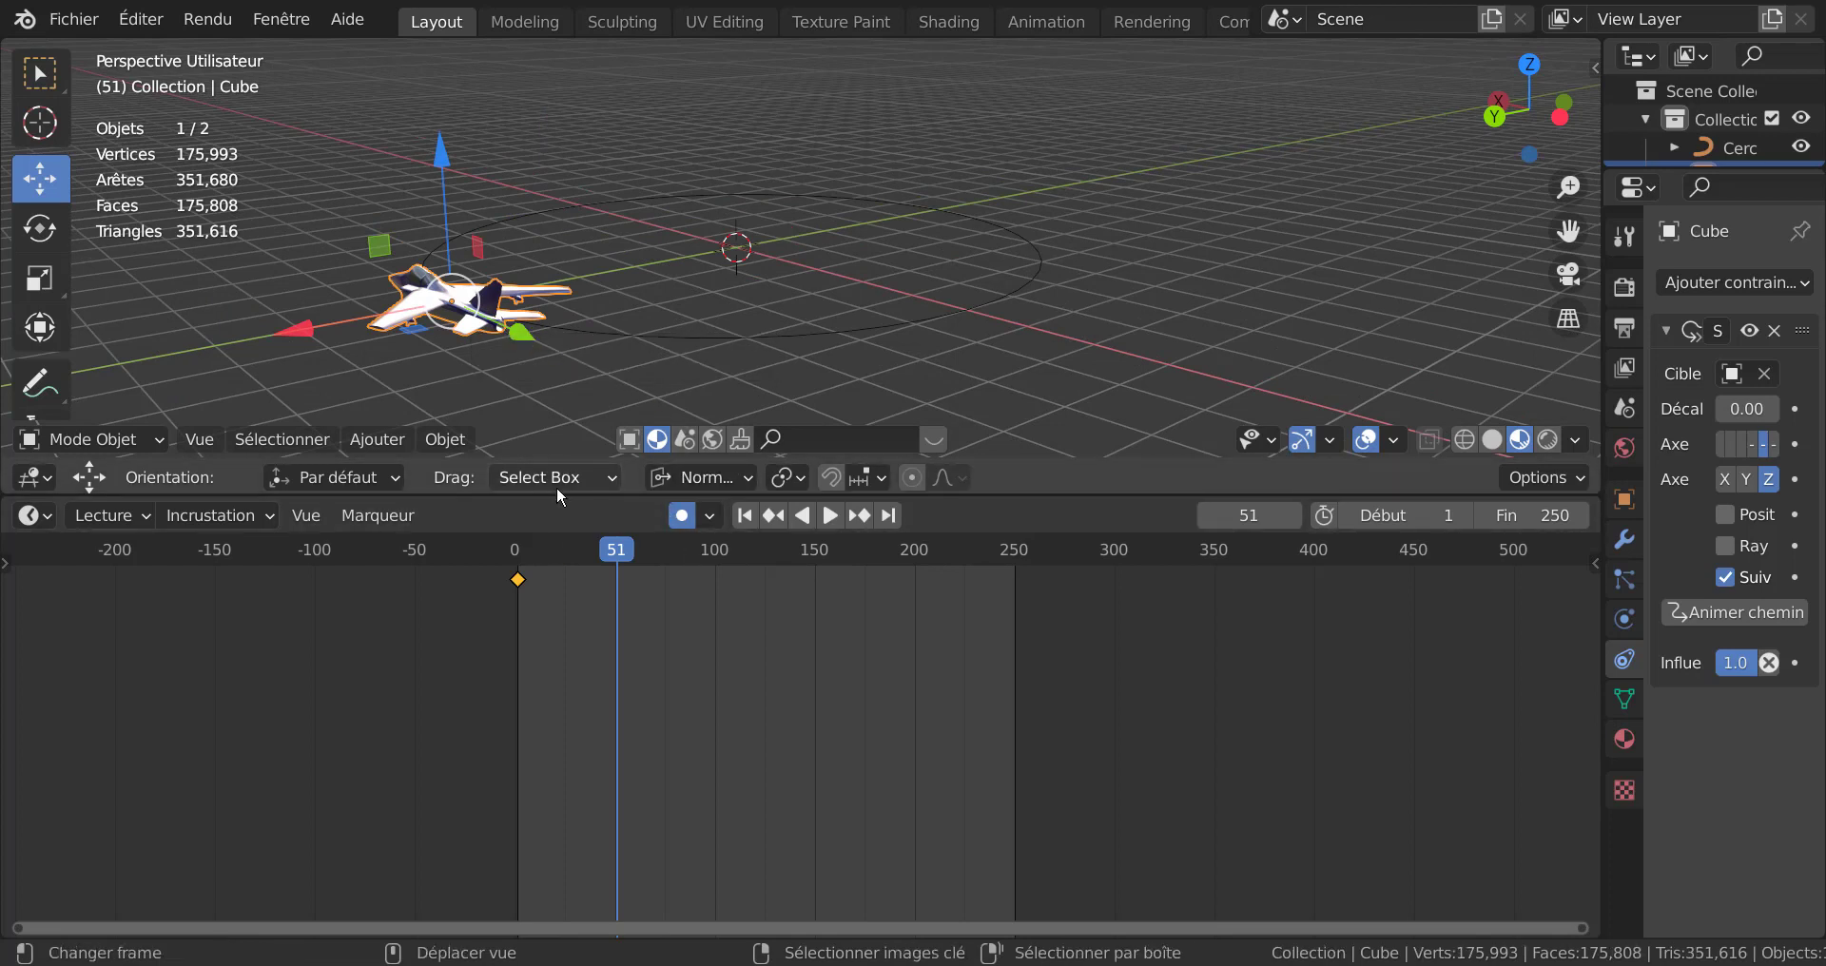
click(694, 475)
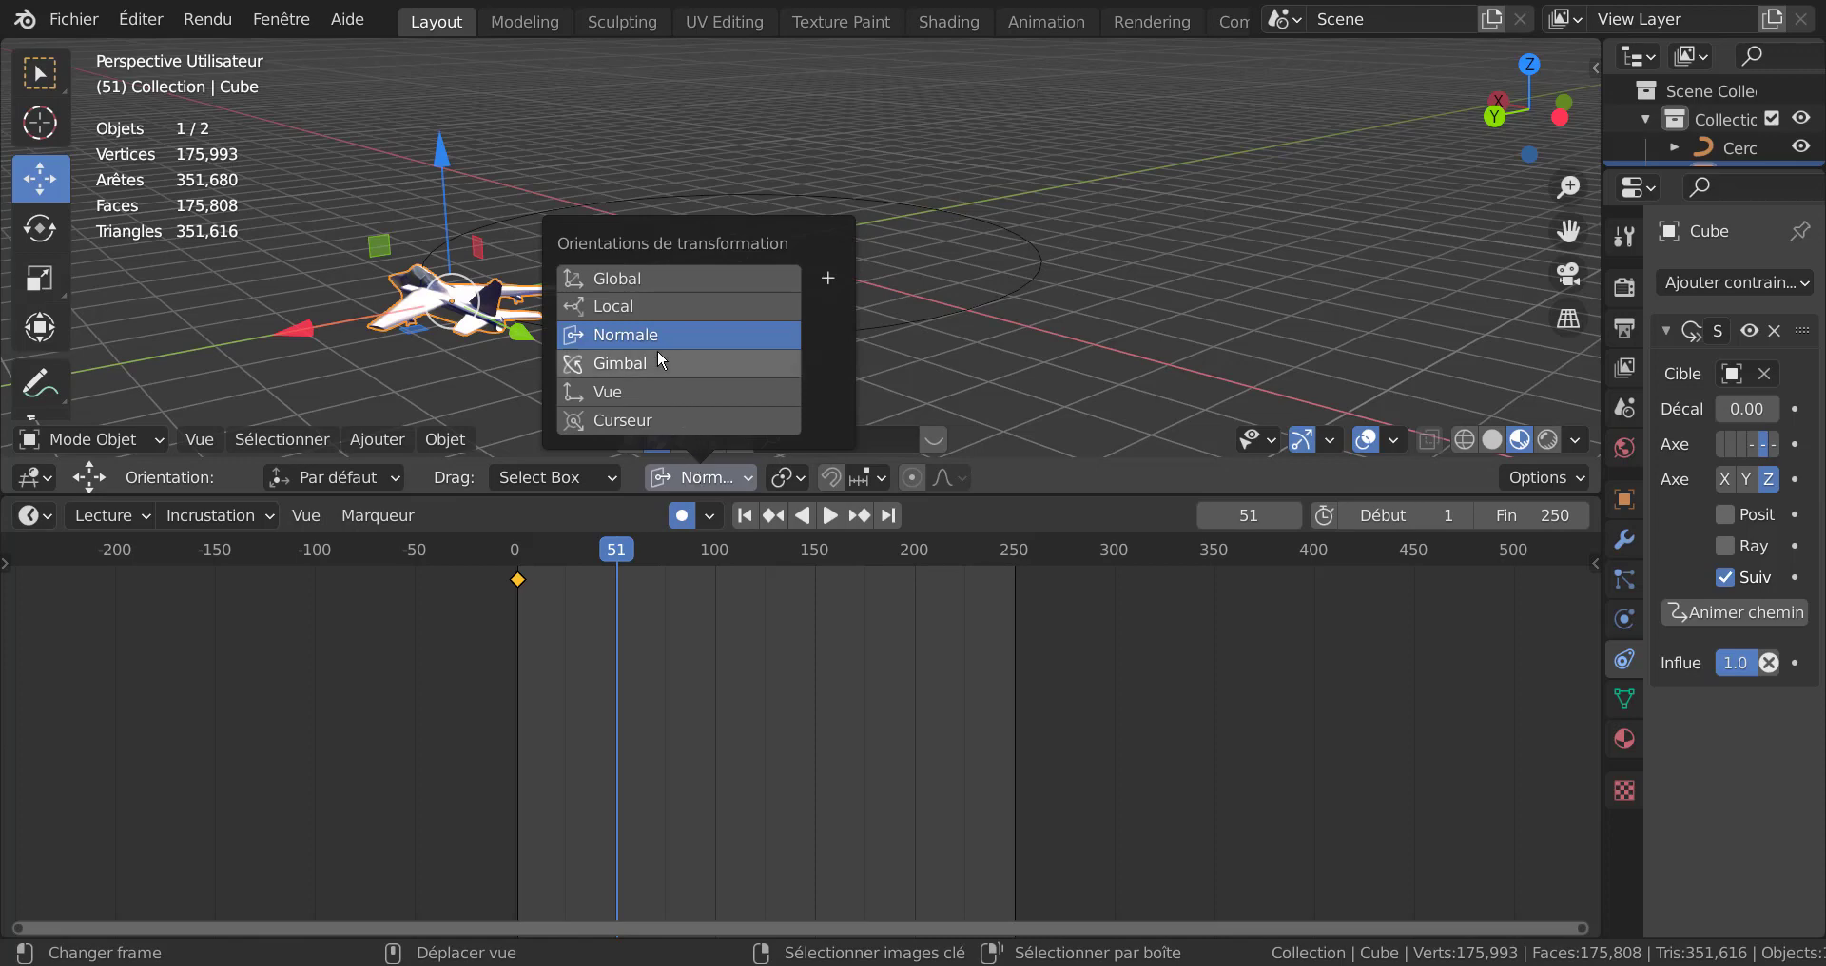
click(652, 274)
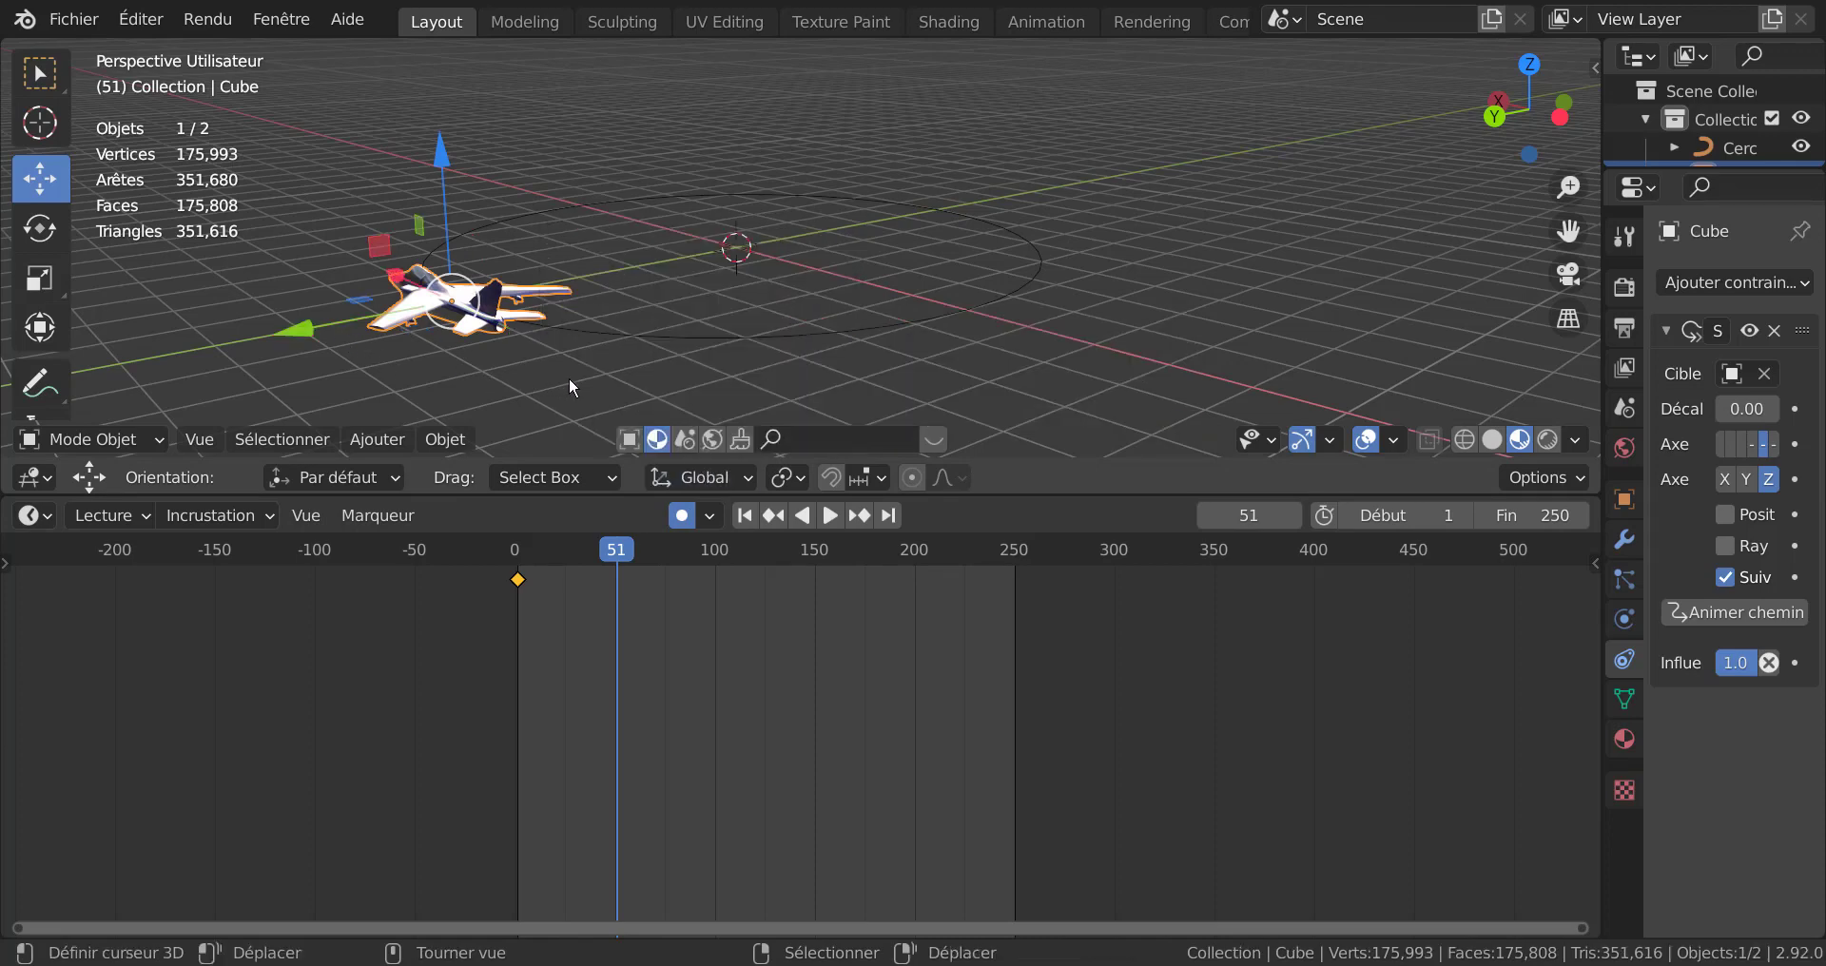
mouse_move(570, 380)
middle_down()
mouse_move(949, 404)
mouse_move(1017, 390)
mouse_move(831, 358)
mouse_move(591, 384)
middle_up()
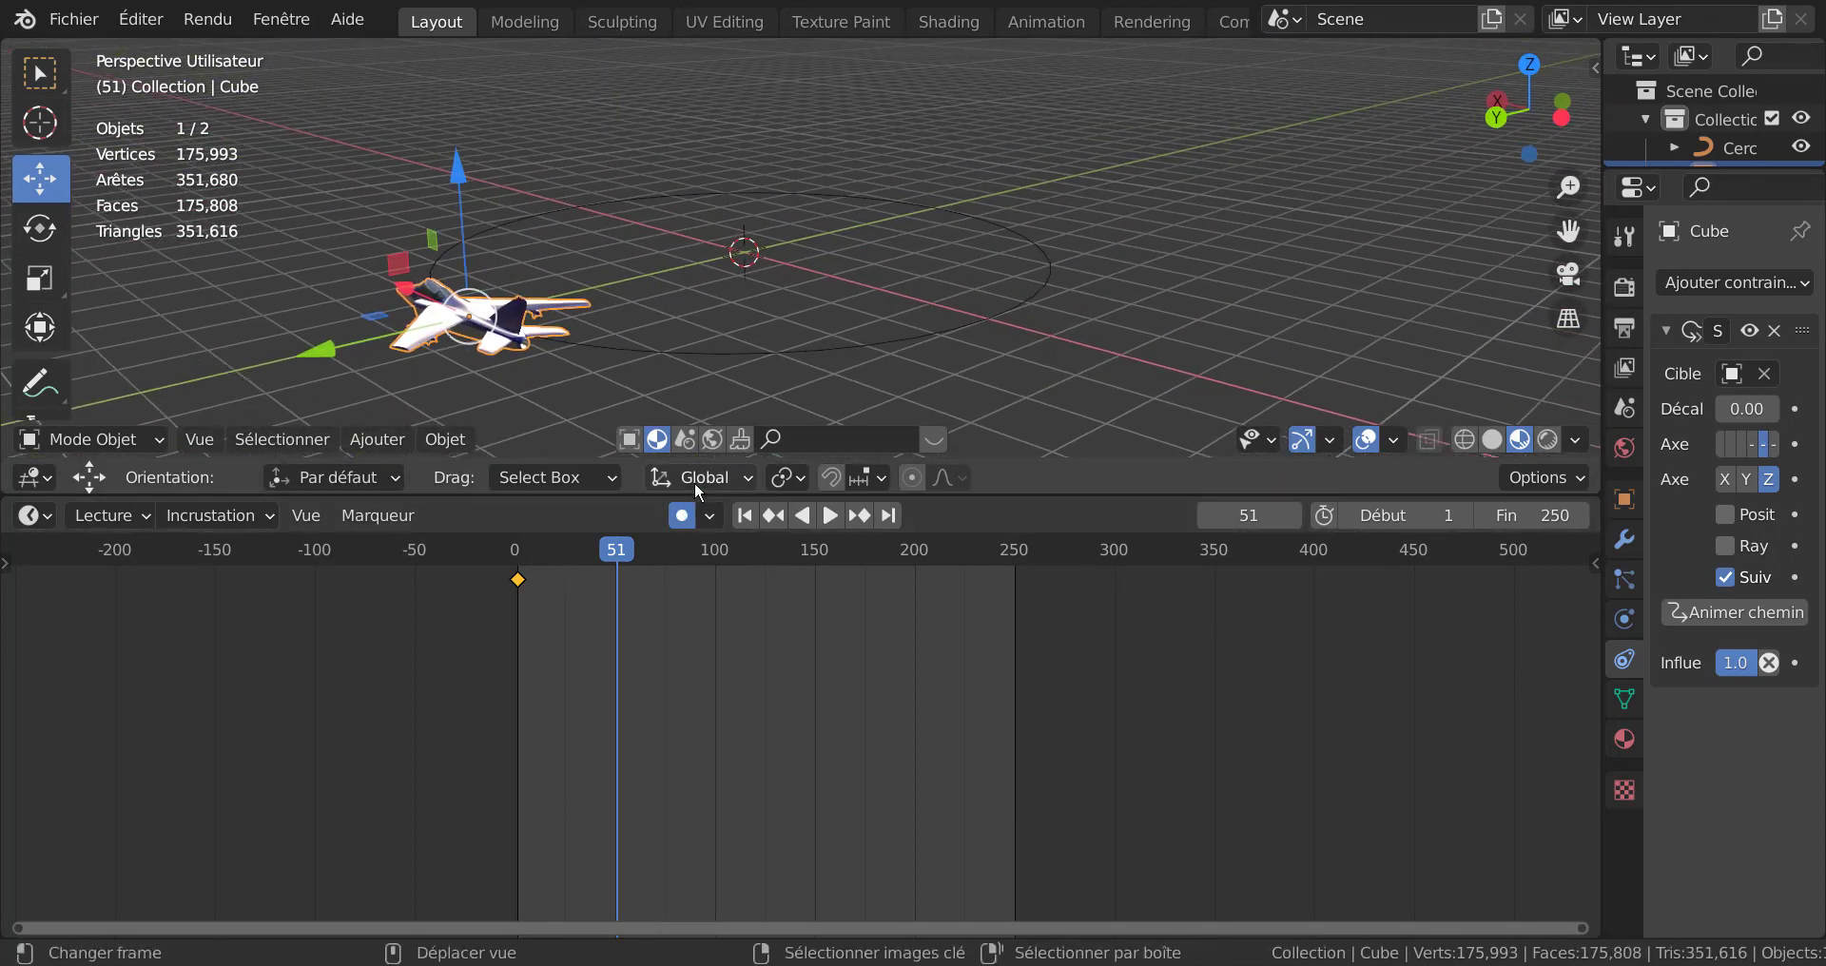
click(697, 481)
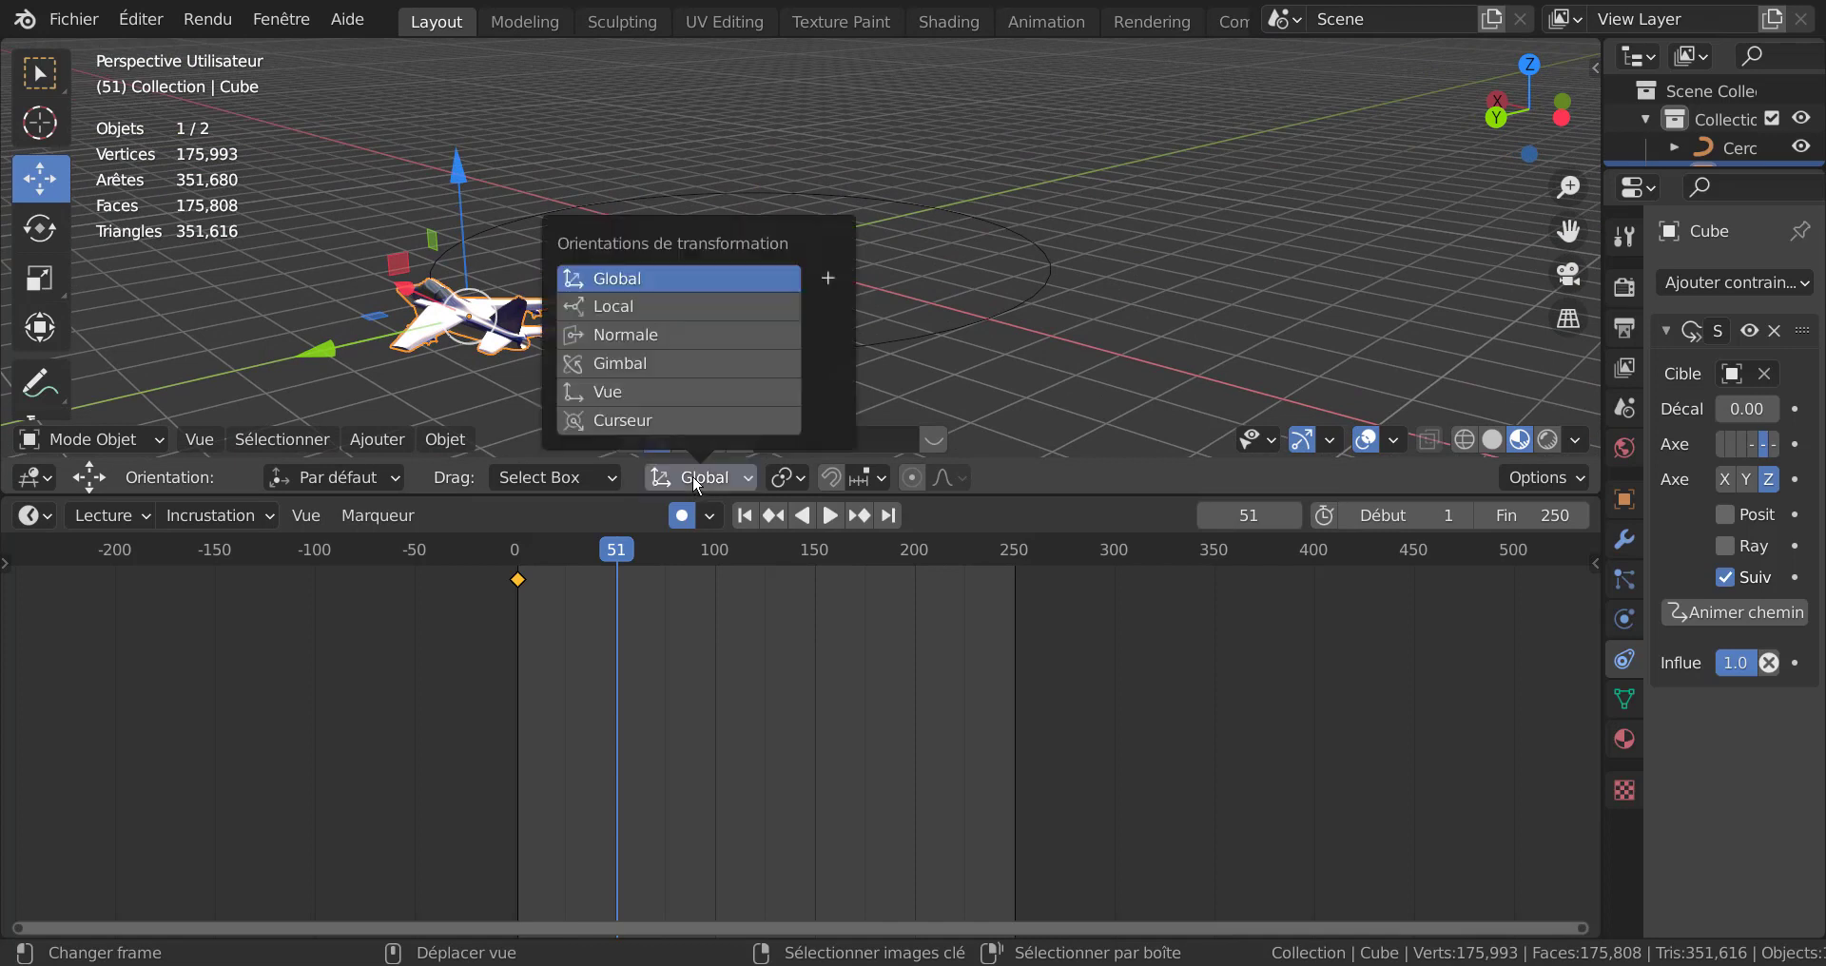
click(642, 335)
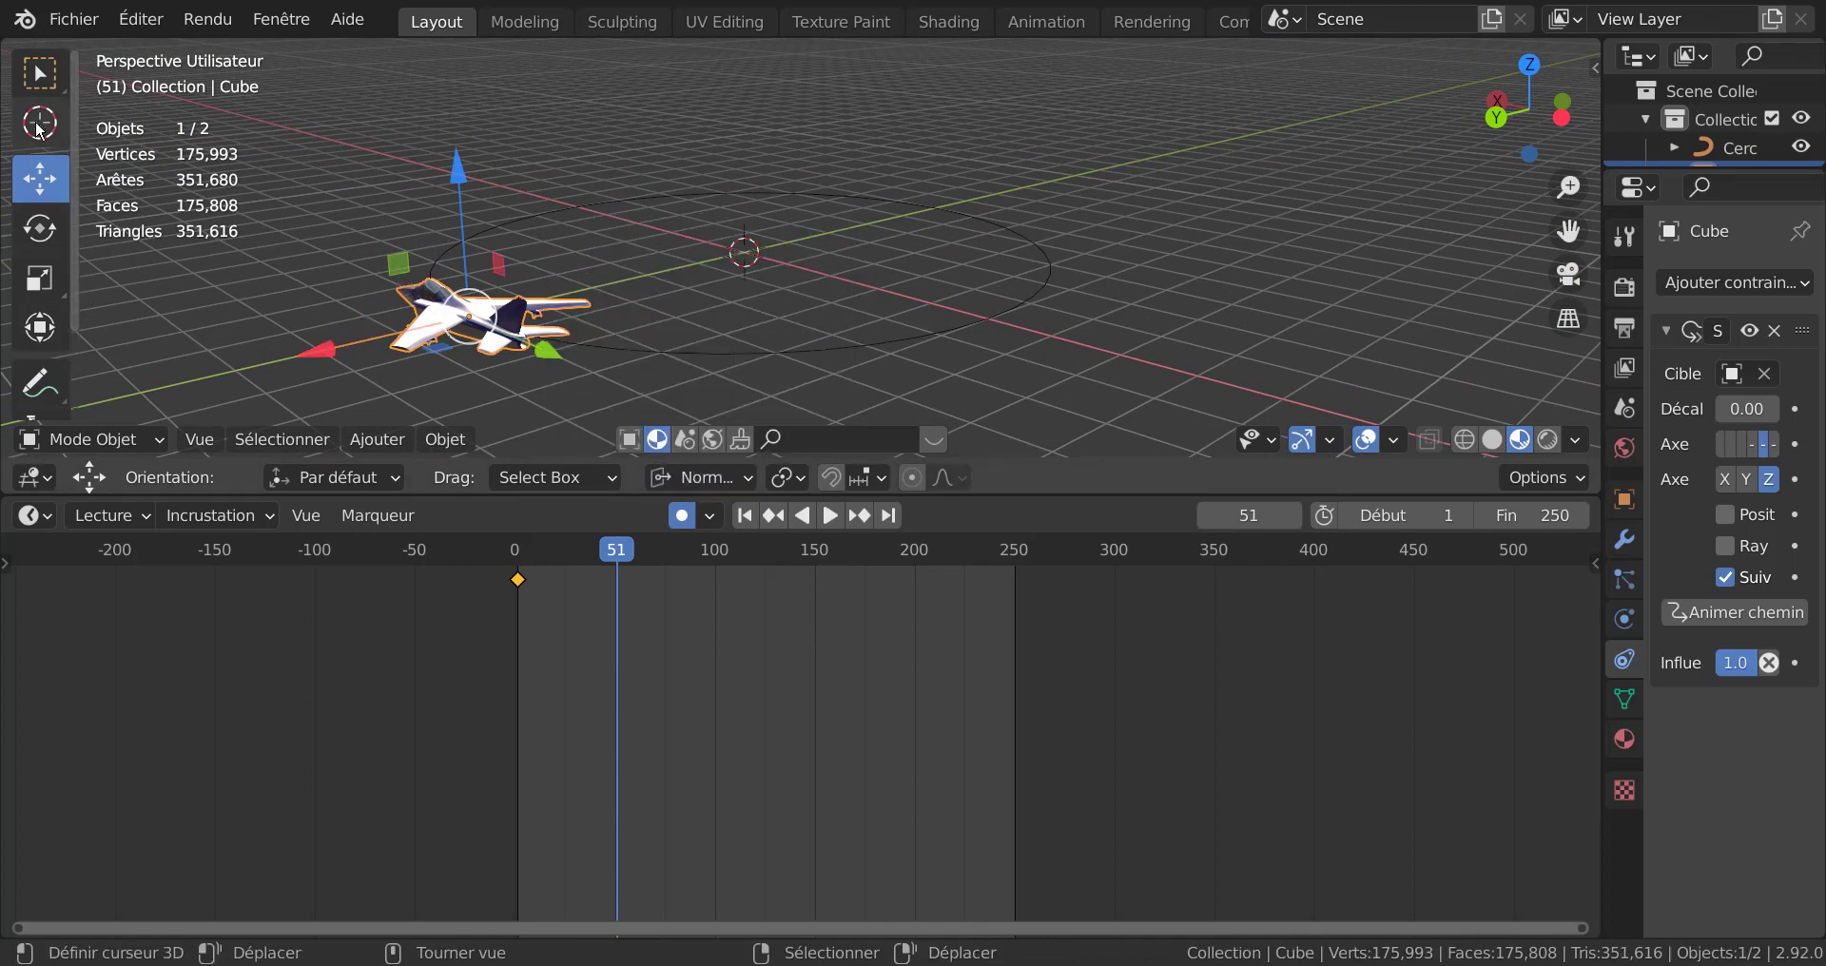
Step: Rotate the jet about -42° around its local Y axis at frame 51 to bank it, recording a rotation keyframe
click(40, 228)
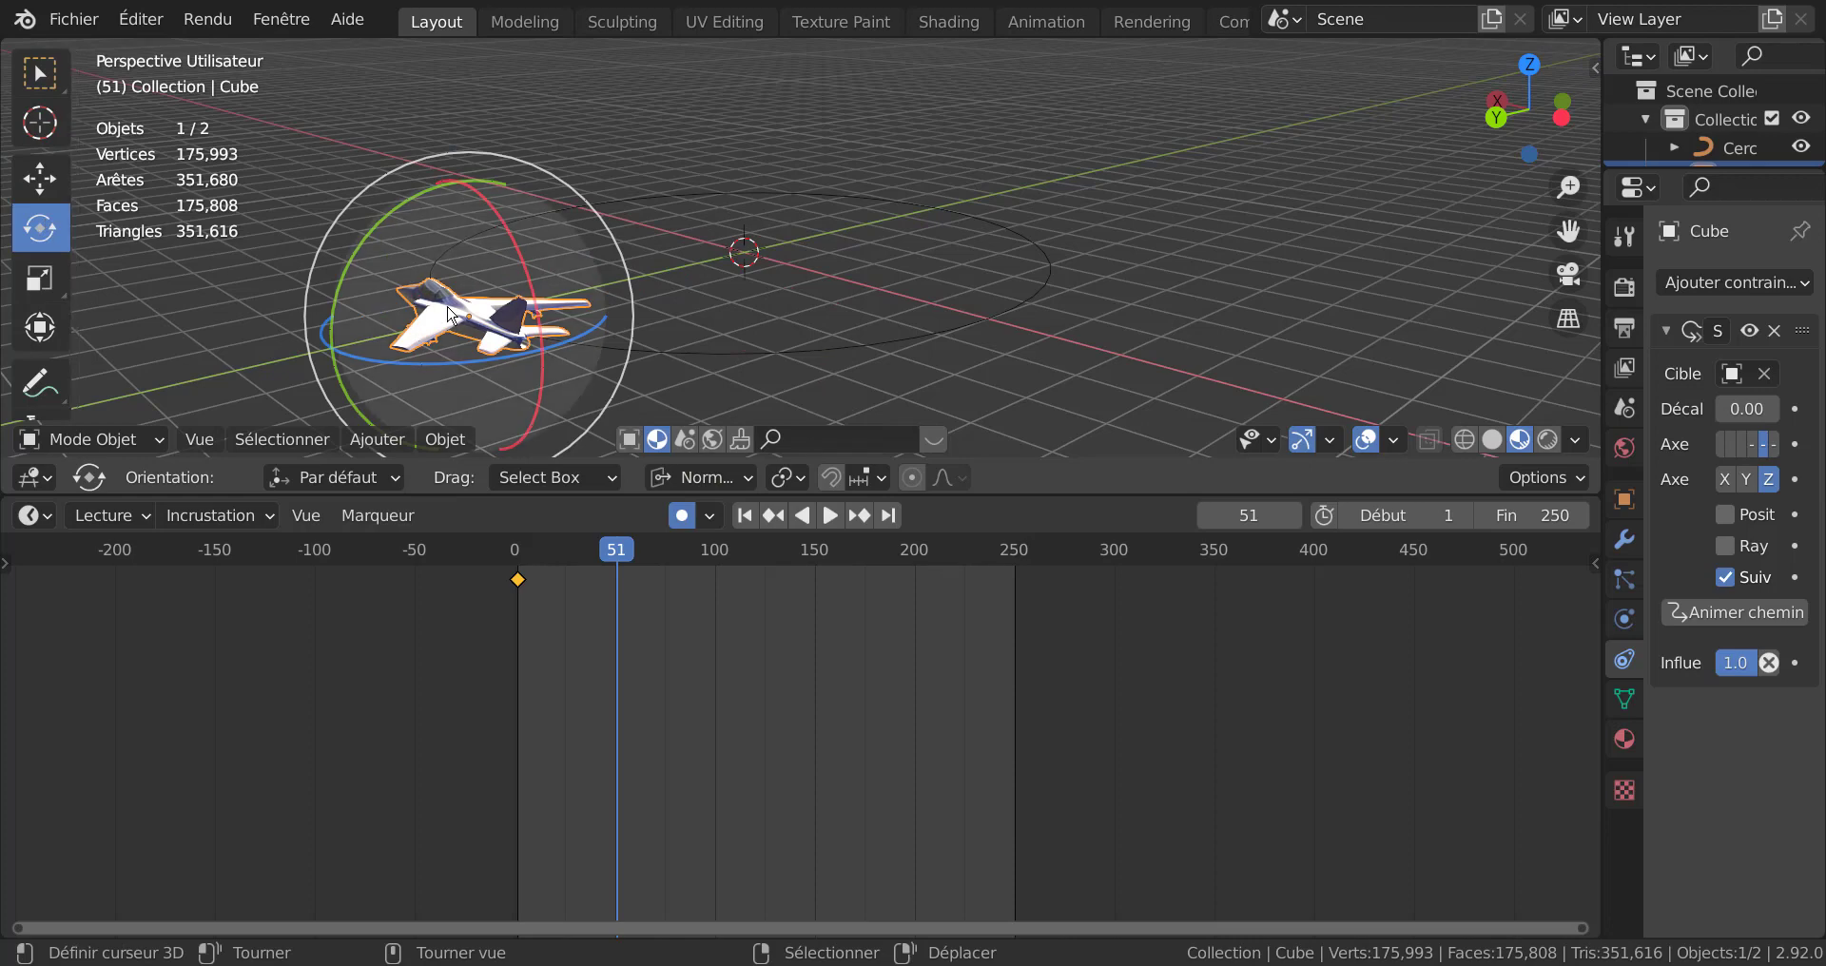
middle_drag(837, 168, 920, 184)
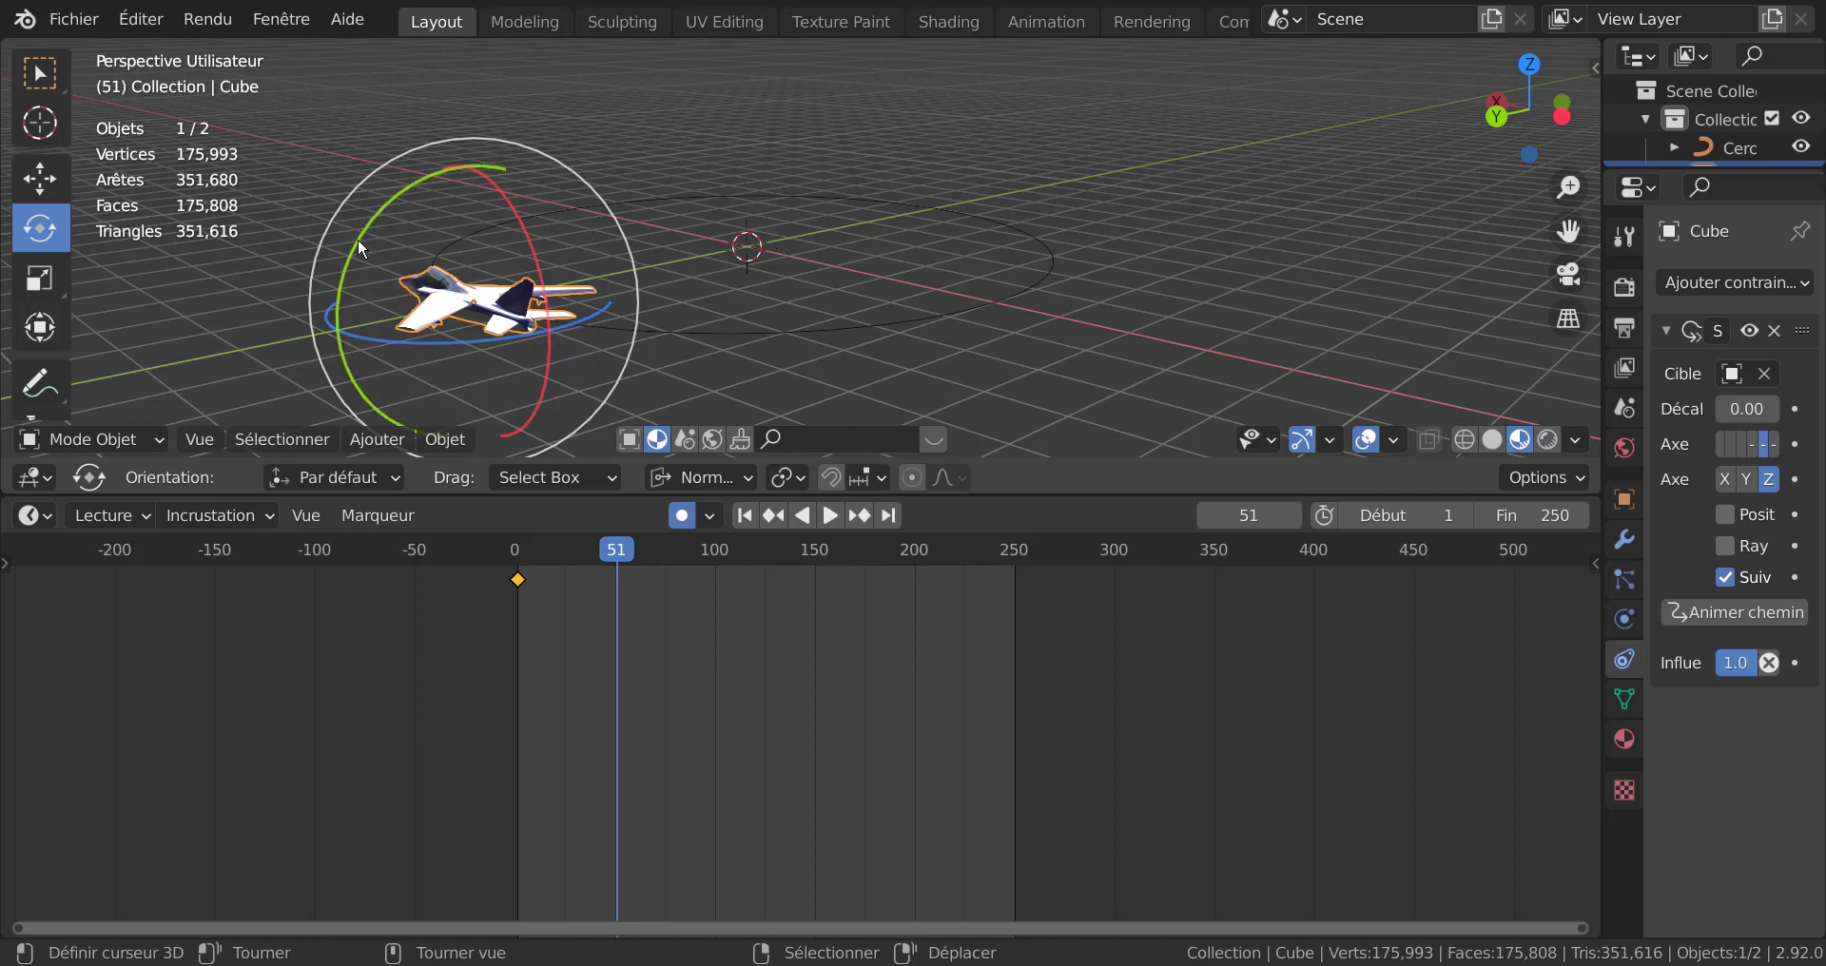
drag(367, 242, 436, 160)
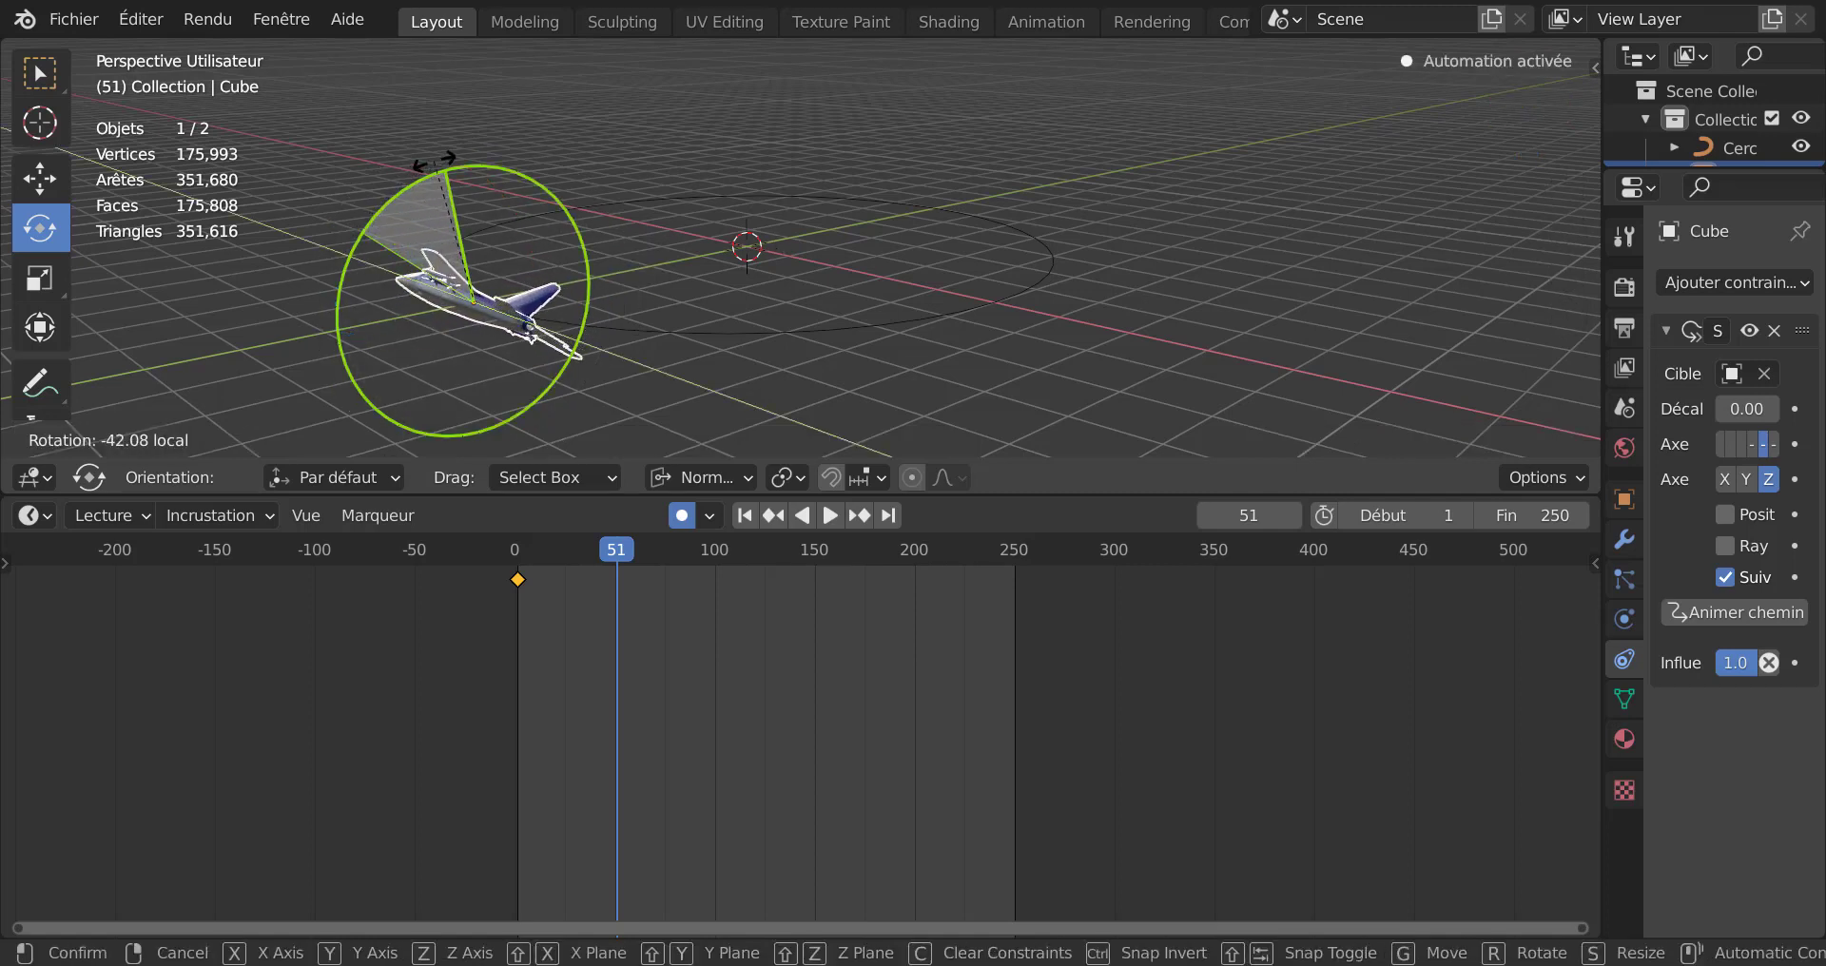
drag(265, 277, 265, 277)
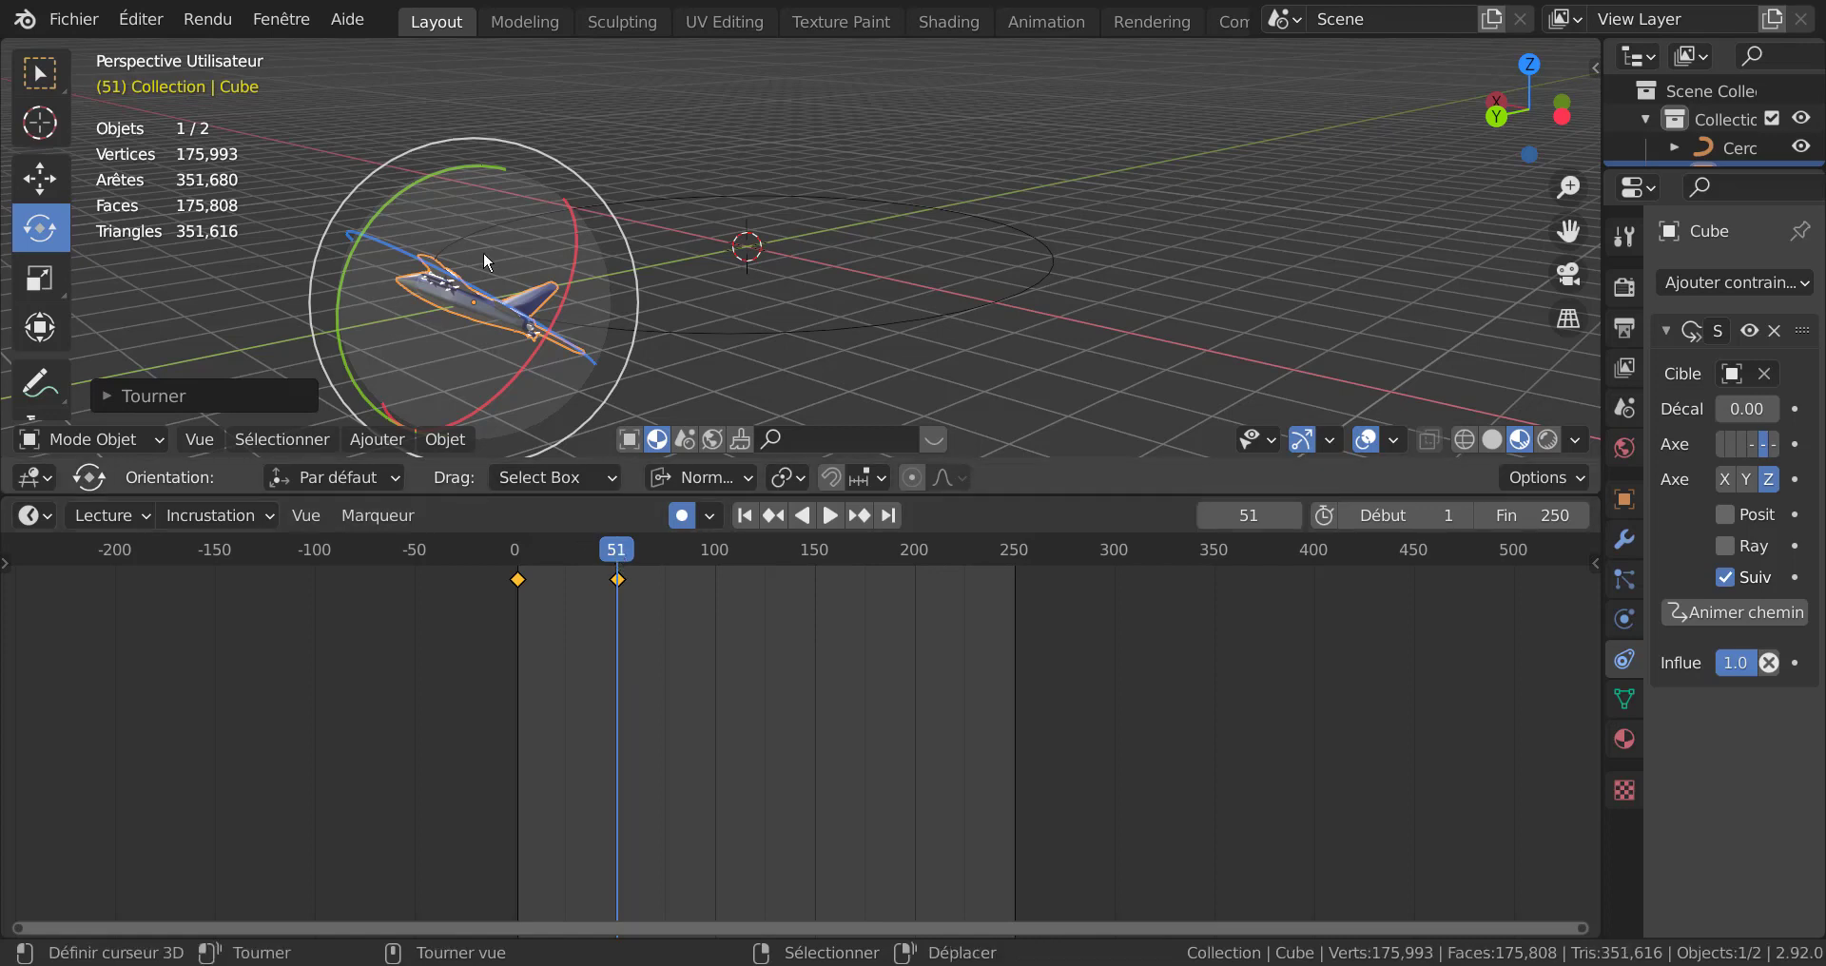
Step: Record the jet's banked rotation as a keyframe at frame 55, and roll it further around its local Y axis at frame 72
mouse_move(617, 551)
mouse_down()
mouse_move(518, 563)
mouse_move(717, 553)
mouse_move(629, 561)
mouse_up()
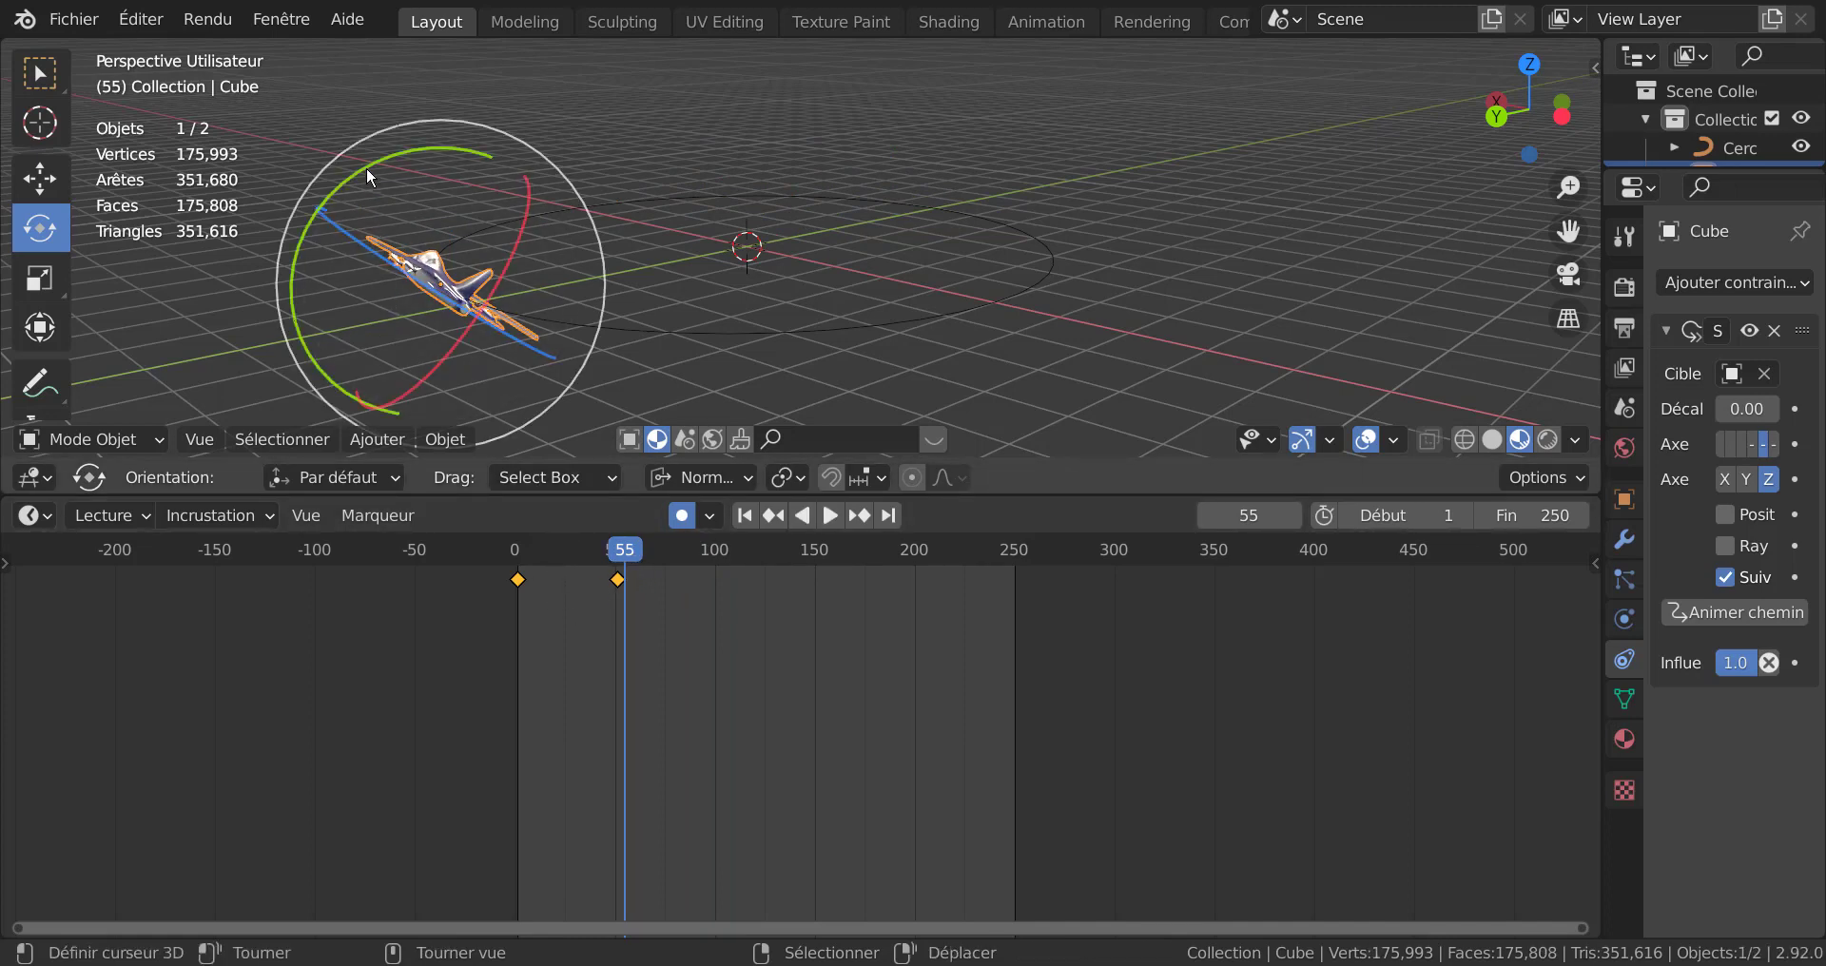
drag(367, 173, 368, 171)
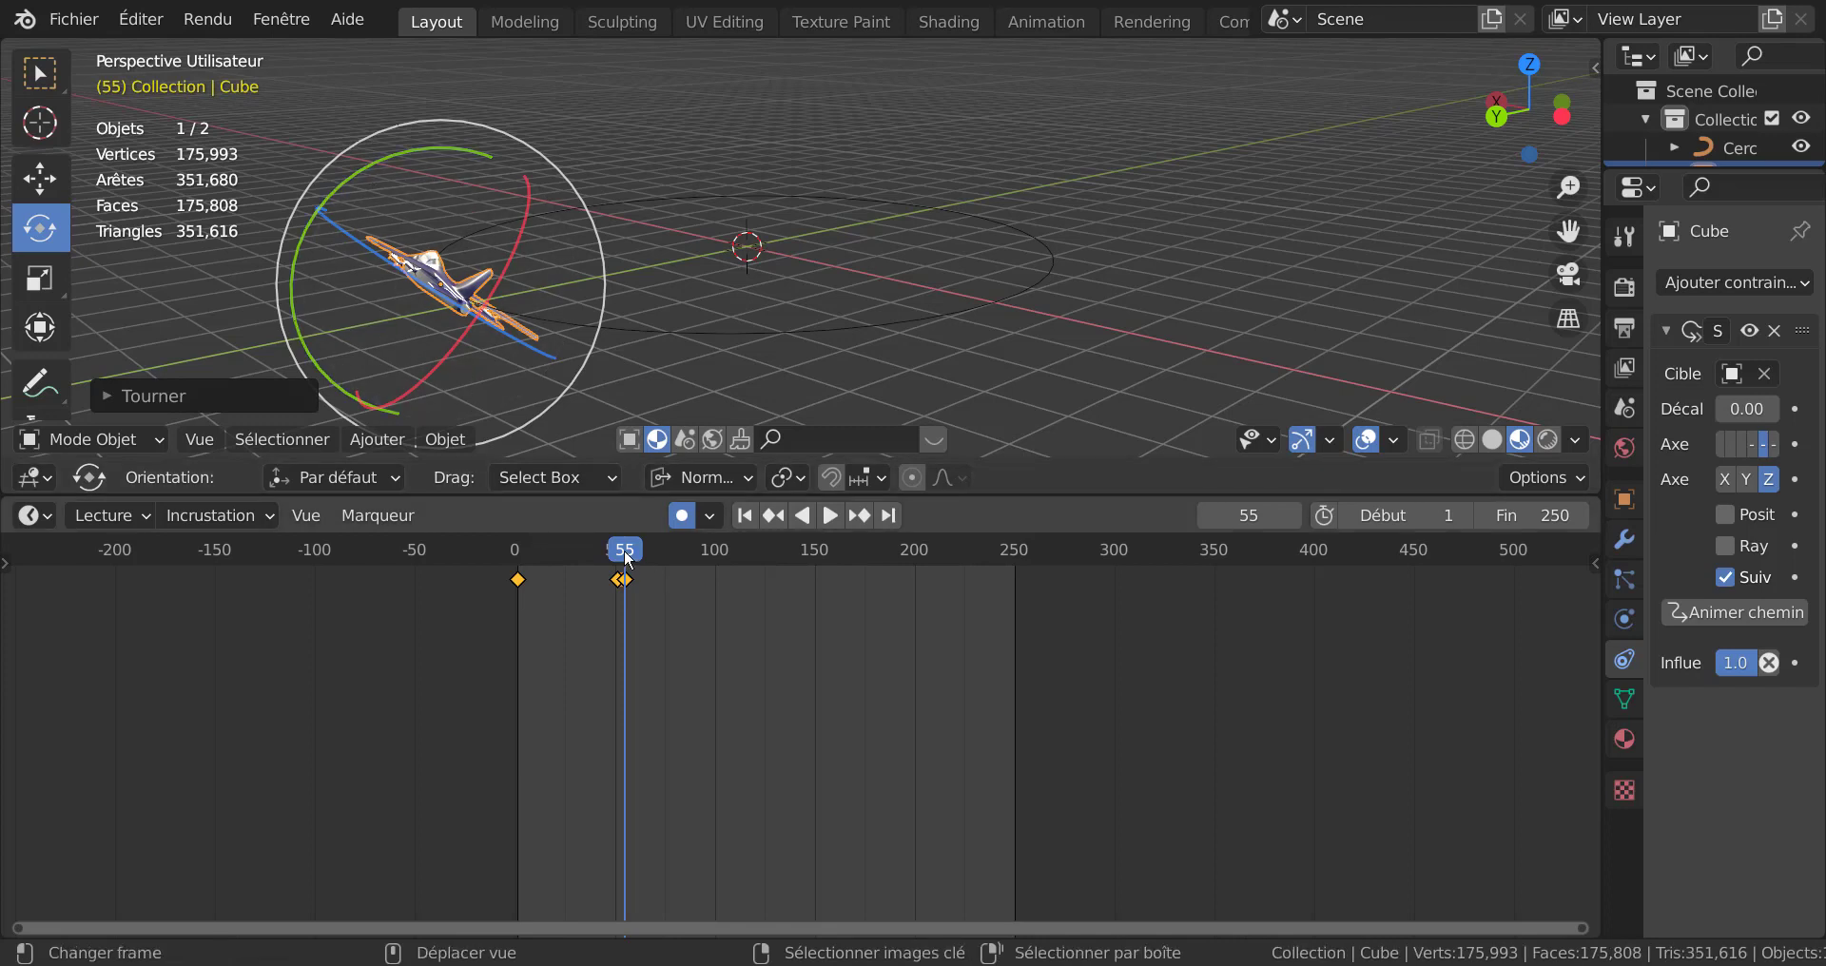
drag(635, 556, 650, 556)
drag(663, 558, 658, 558)
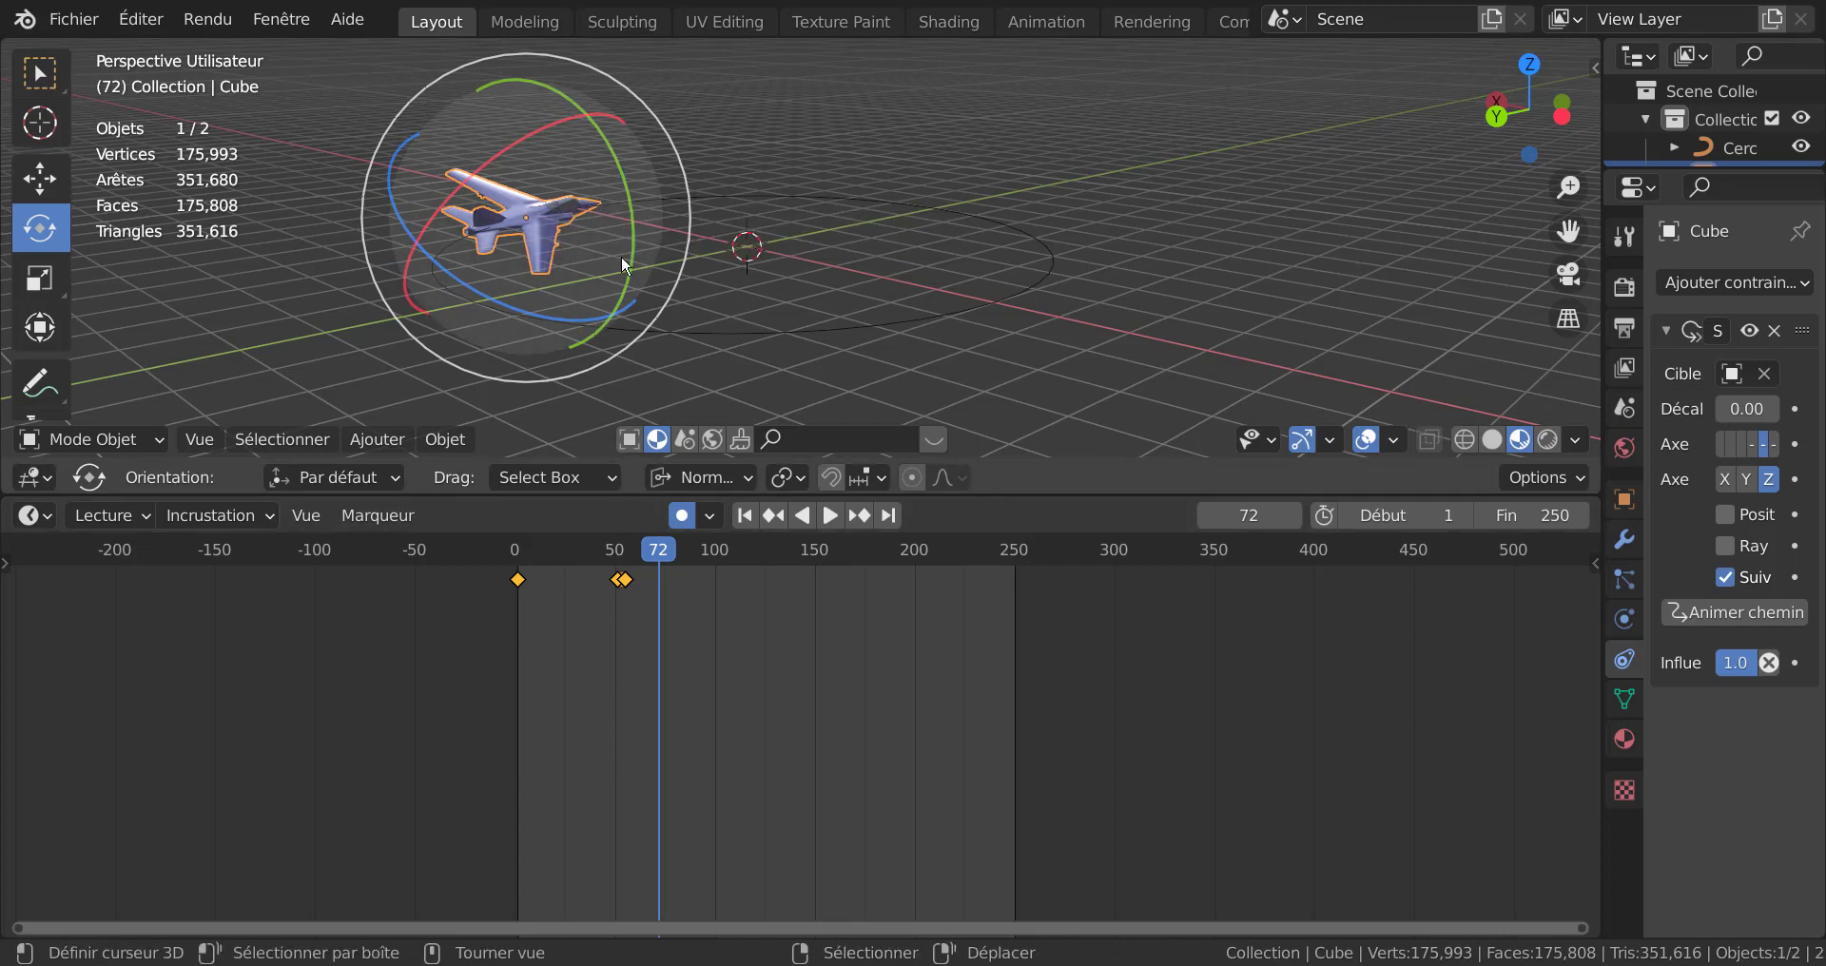
drag(631, 223, 635, 283)
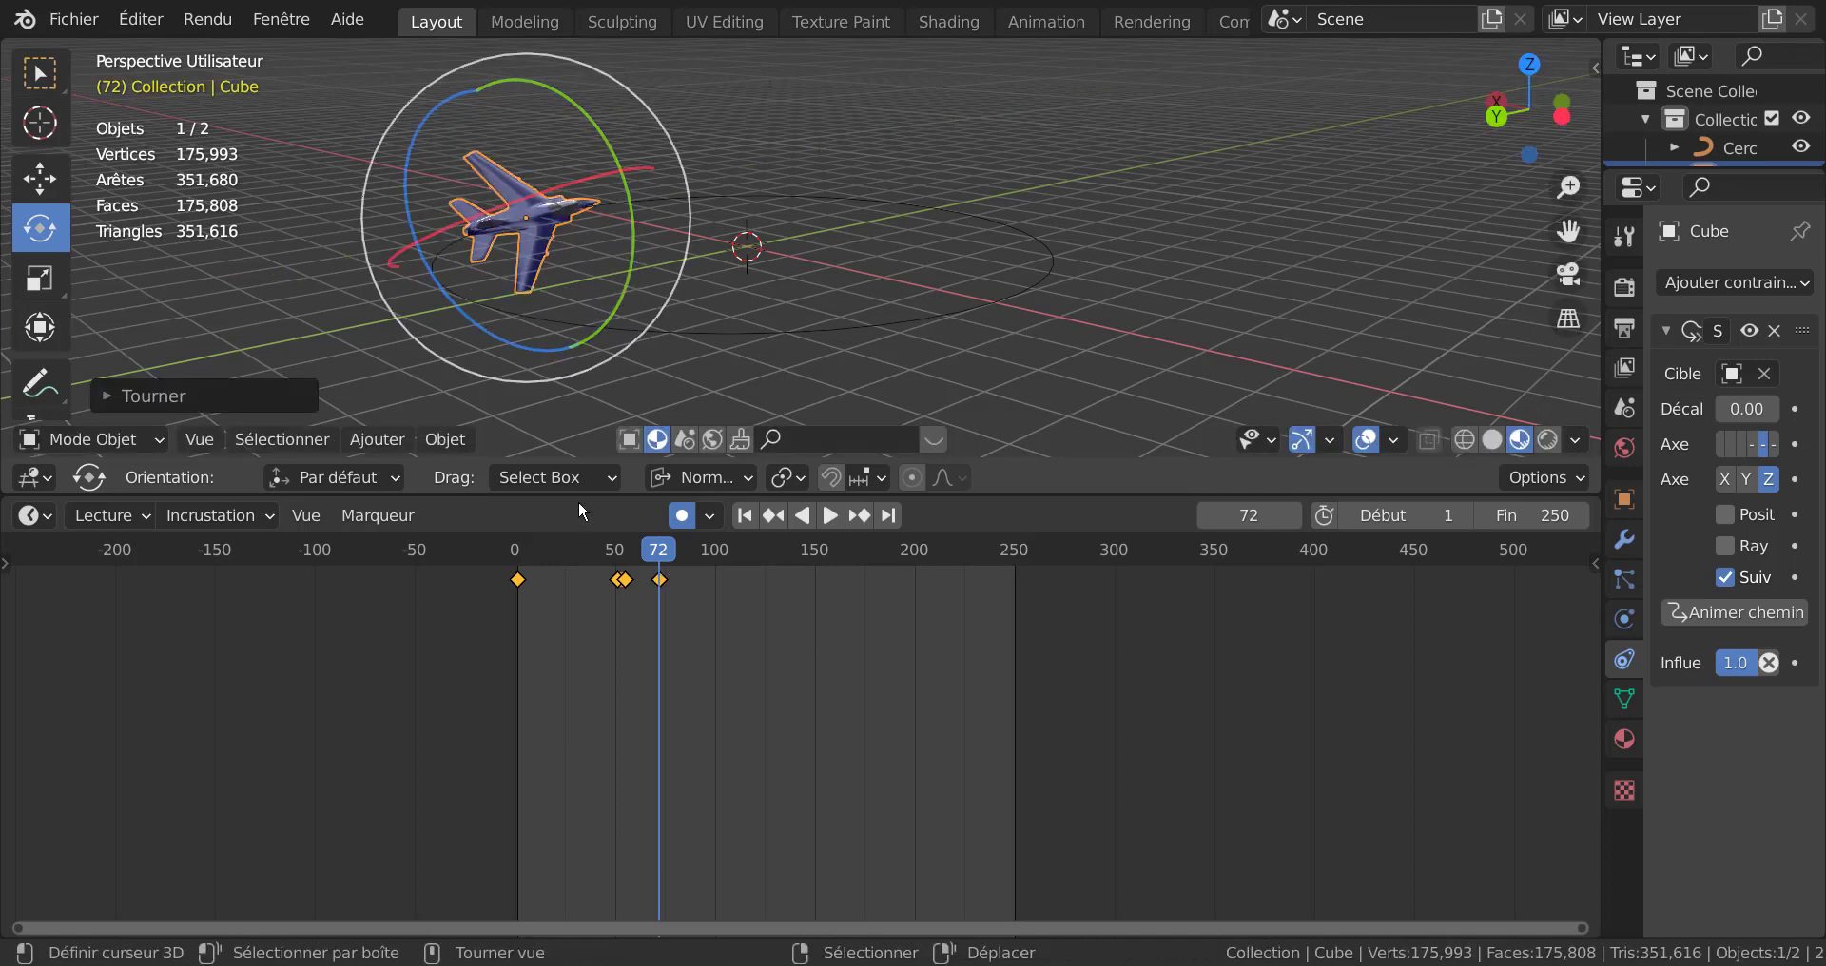
Step: Play and scrub the animation up to frame 125 to check how the jet banks along the circle
drag(659, 563, 750, 556)
click(832, 515)
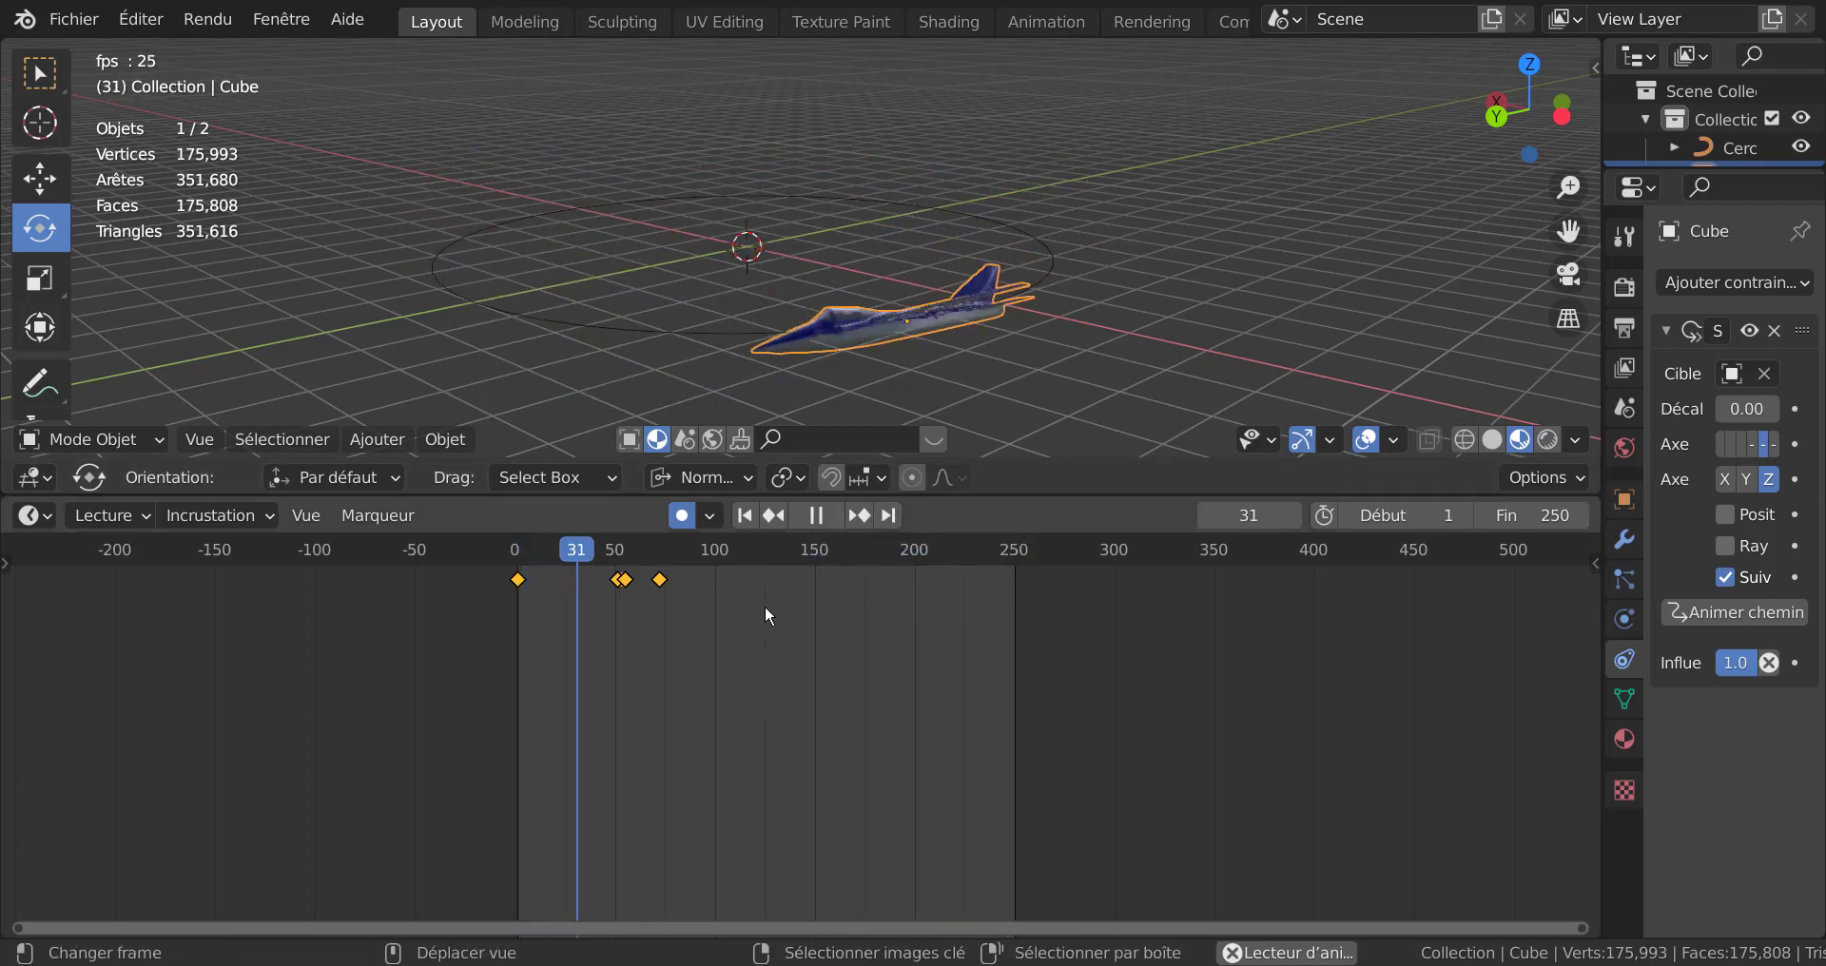
key(space)
drag(618, 556, 765, 554)
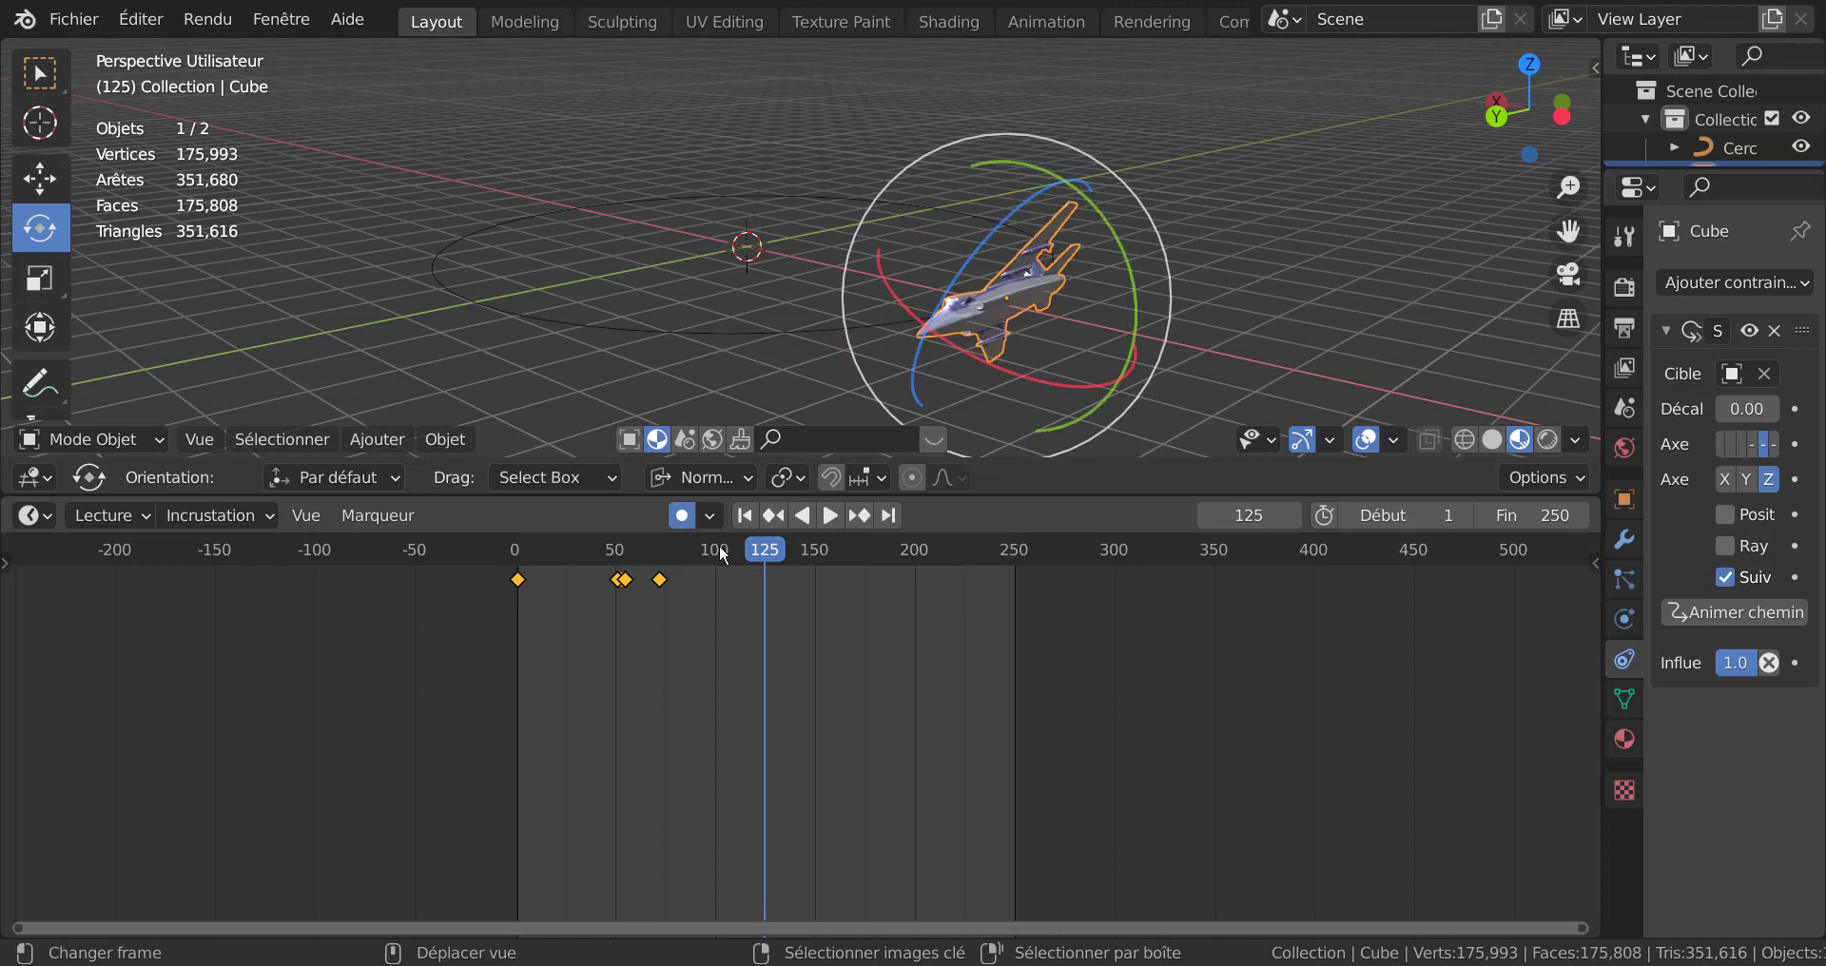
Step: Go back to frame 100 and record the jet's banked rotation there as a keyframe
drag(767, 550, 715, 557)
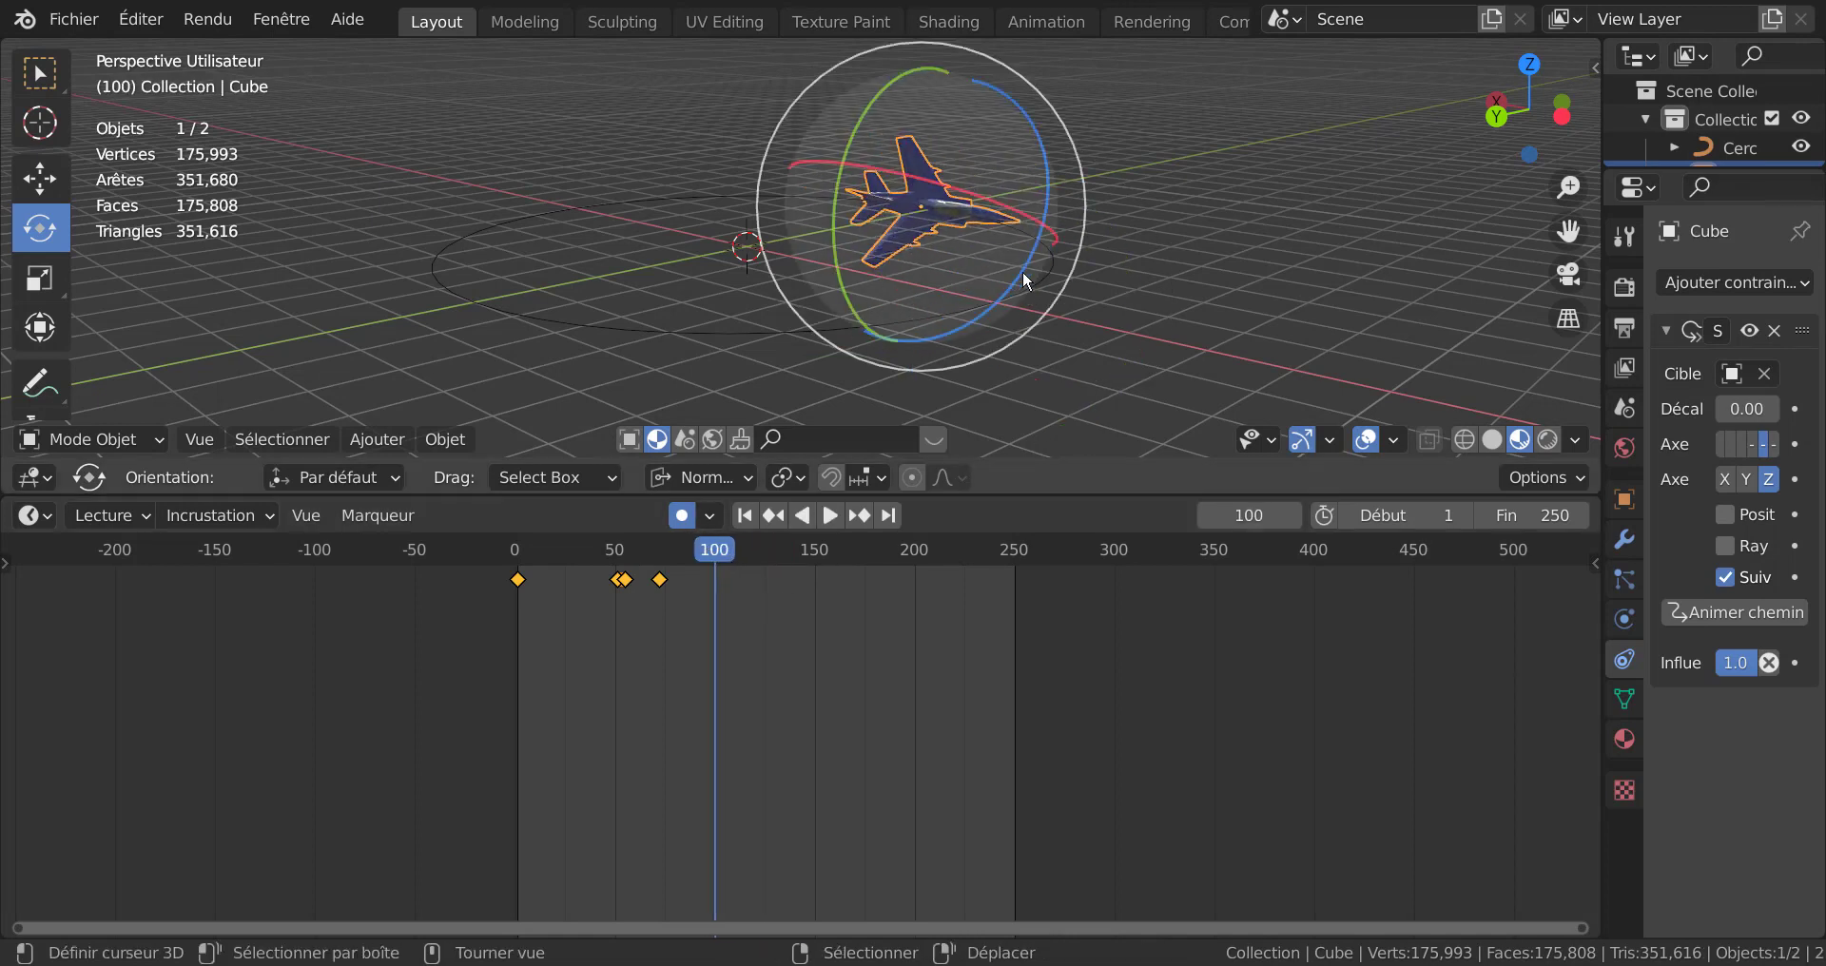
middle_drag(949, 357, 807, 341)
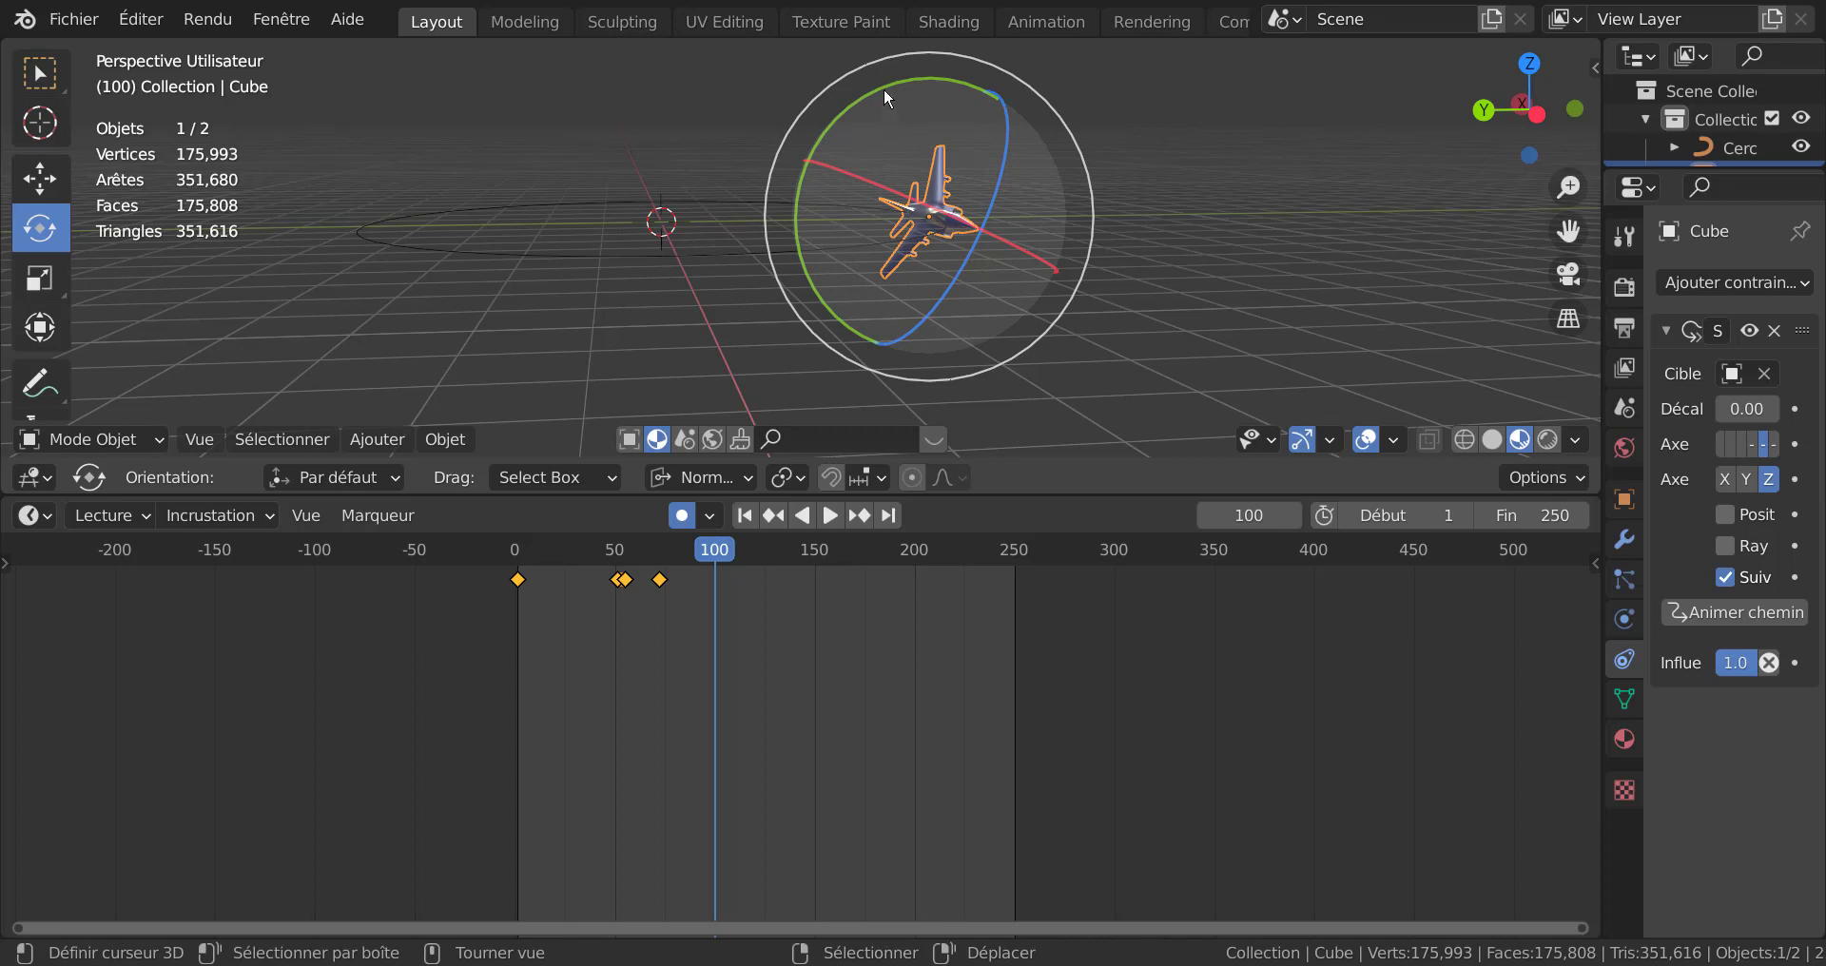
drag(883, 83, 879, 95)
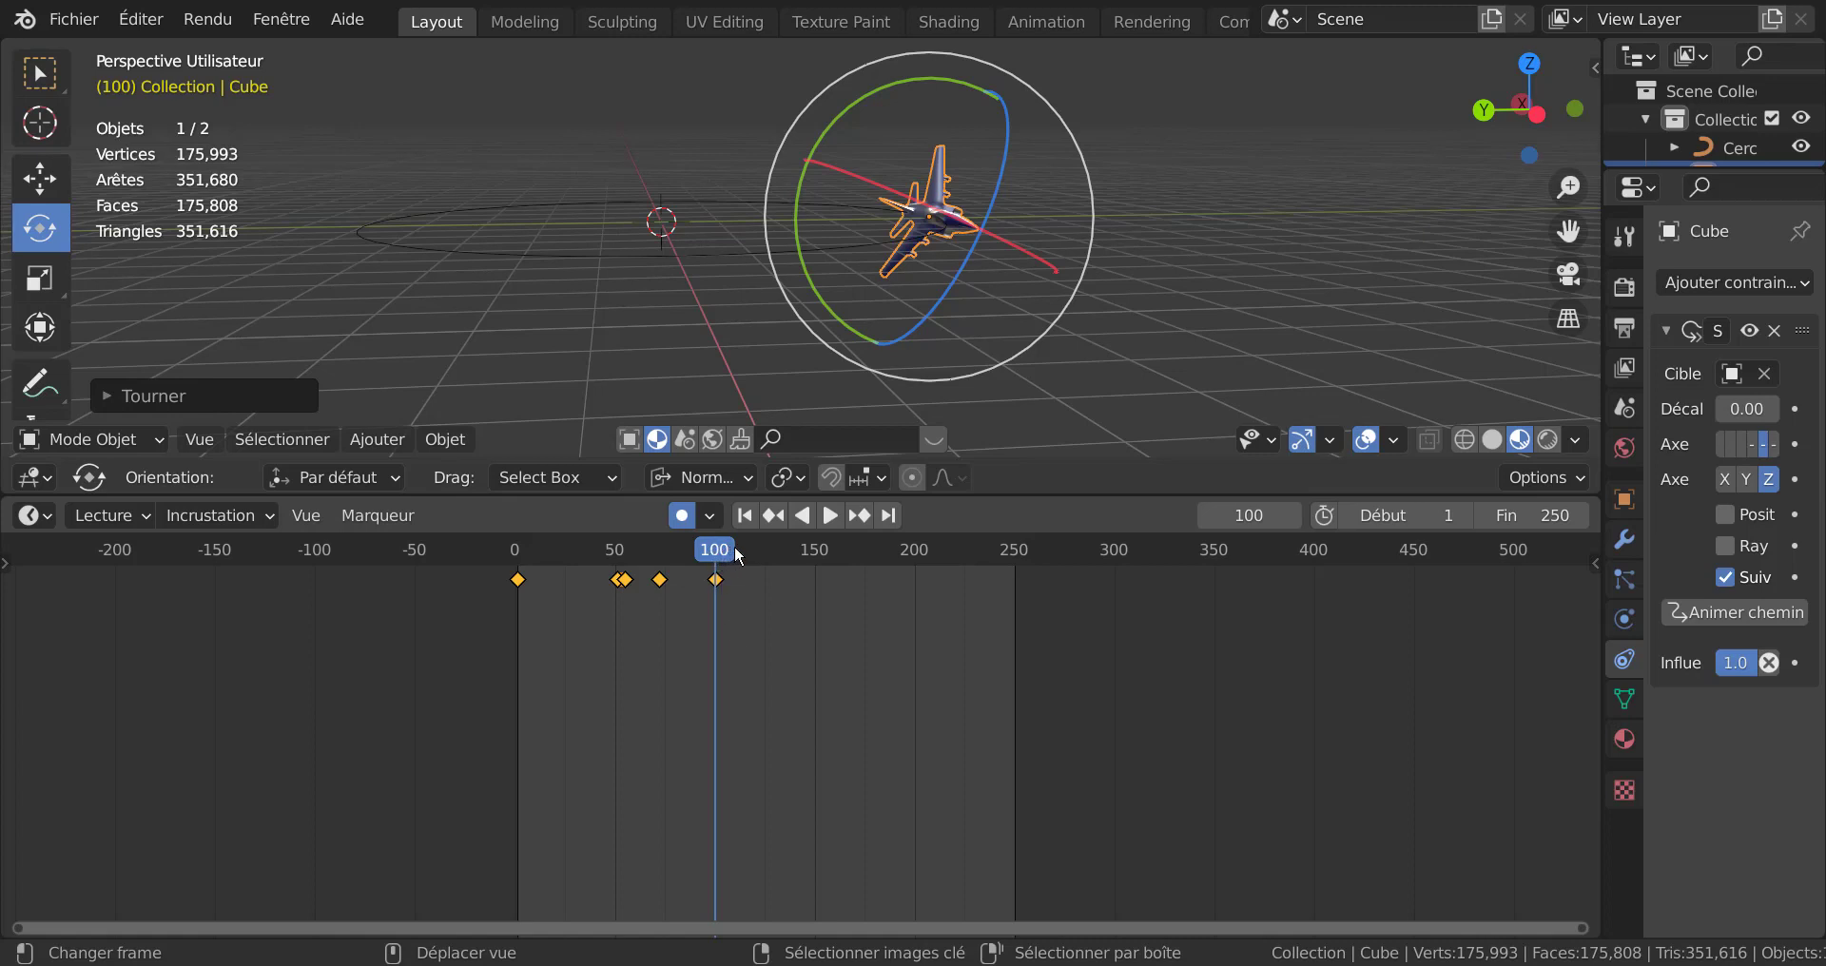
Step: Advance to frame 125 and rotate the jet about 63° around its local Y axis to level it, recording a keyframe
key(space)
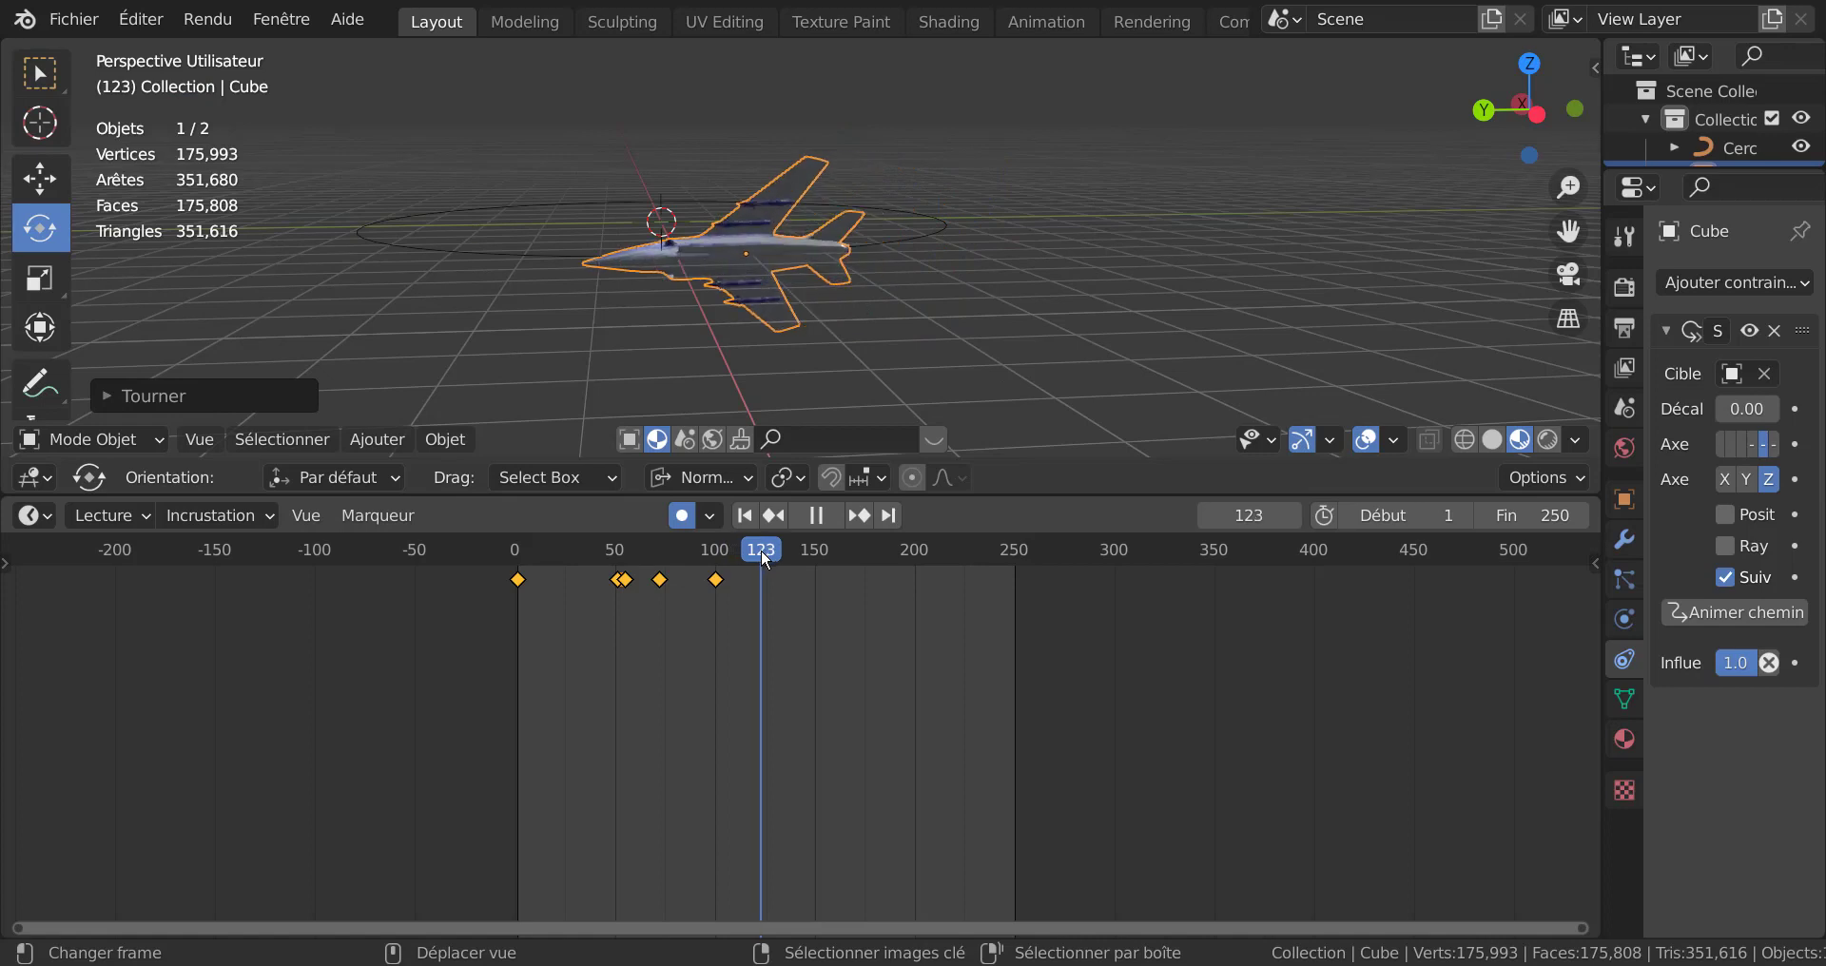
drag(761, 551, 765, 552)
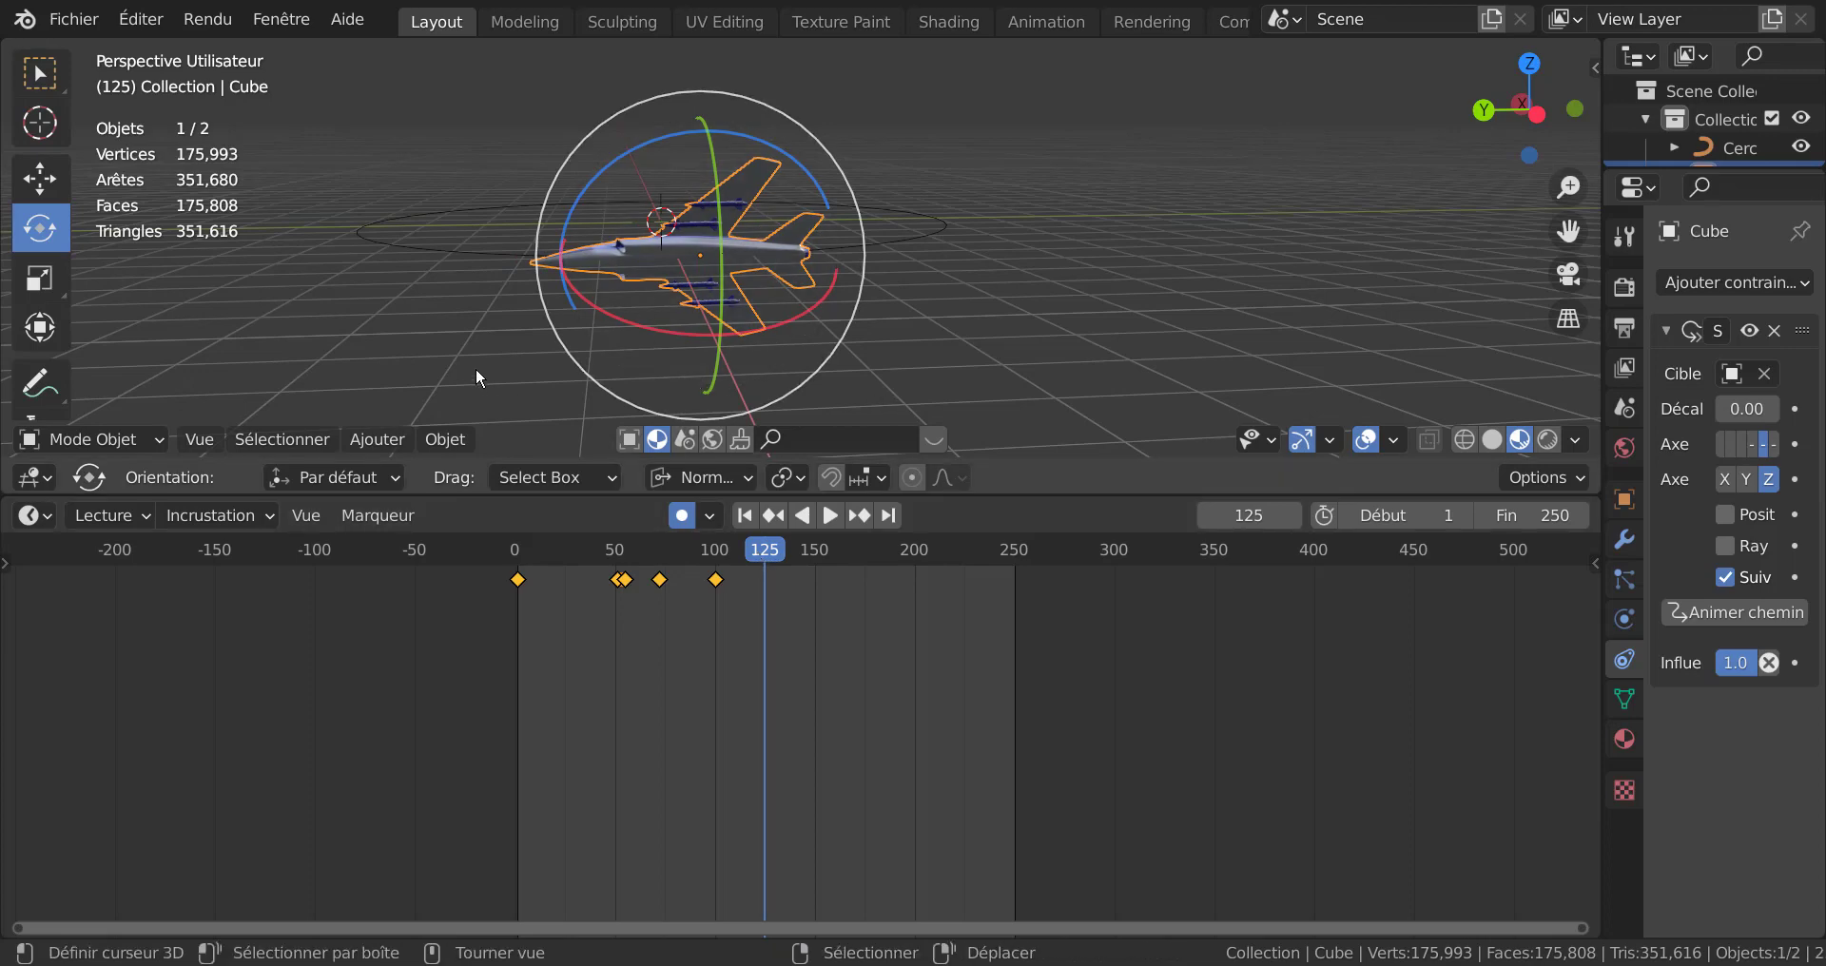
middle_drag(475, 367, 639, 375)
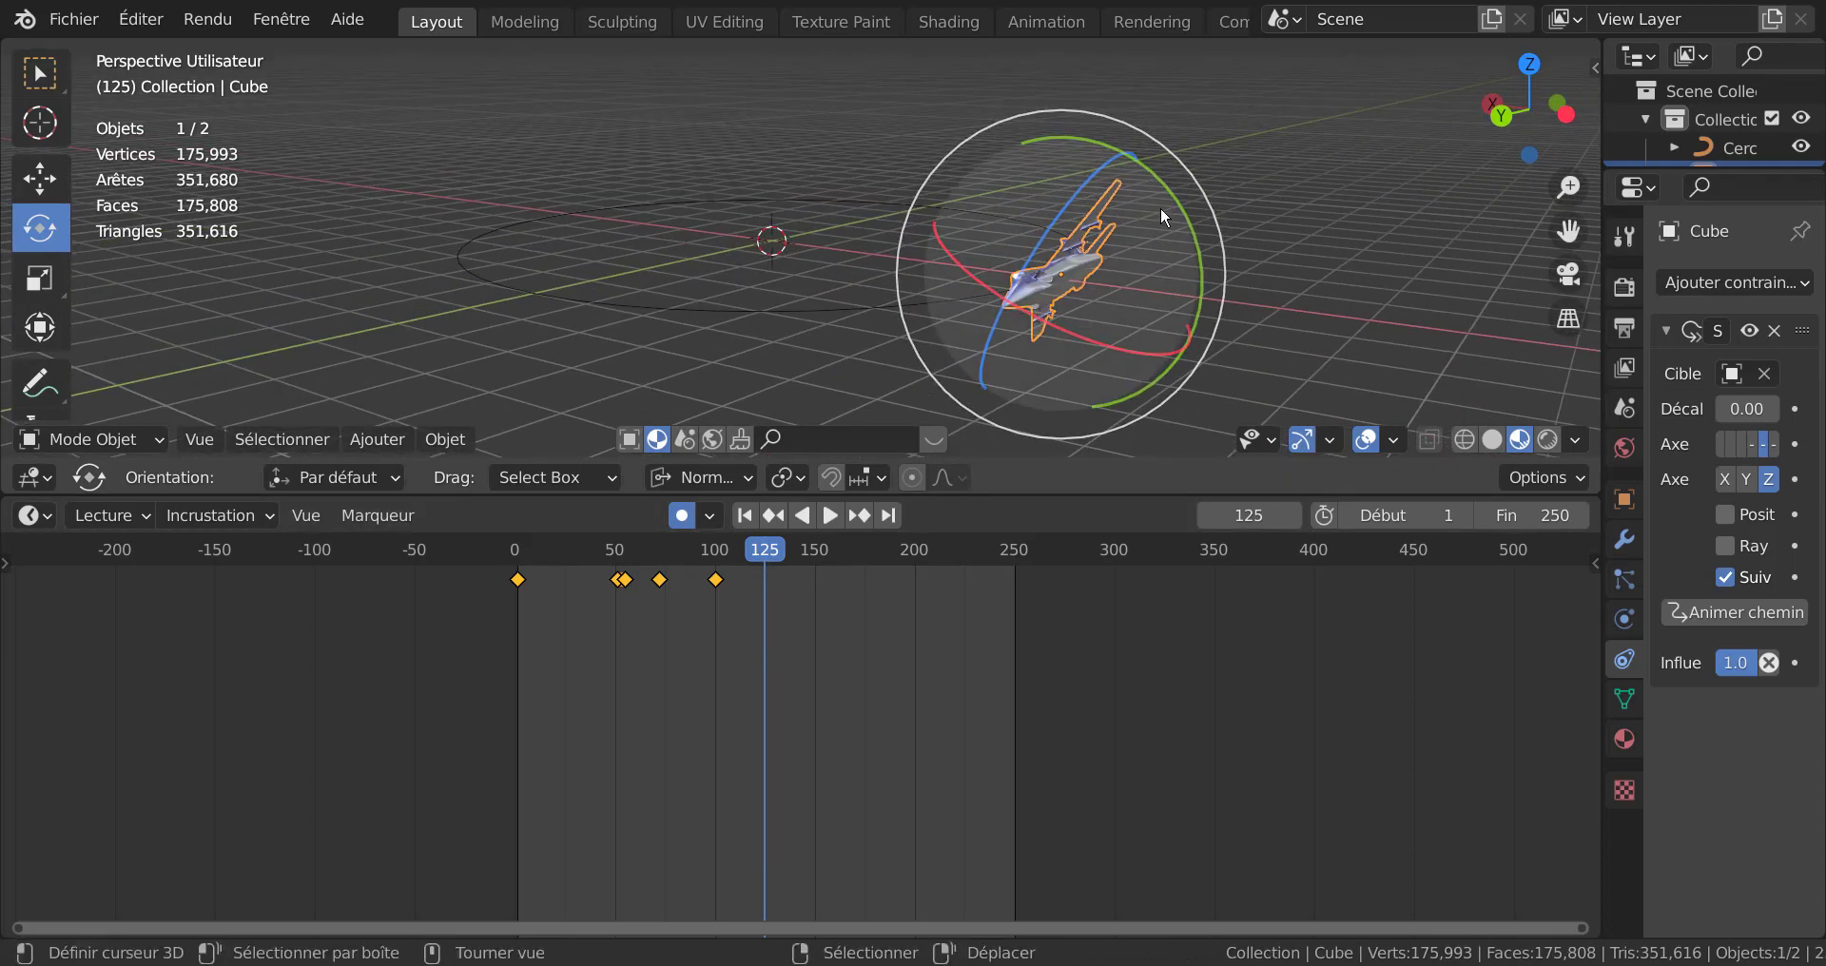
drag(1178, 203, 1203, 234)
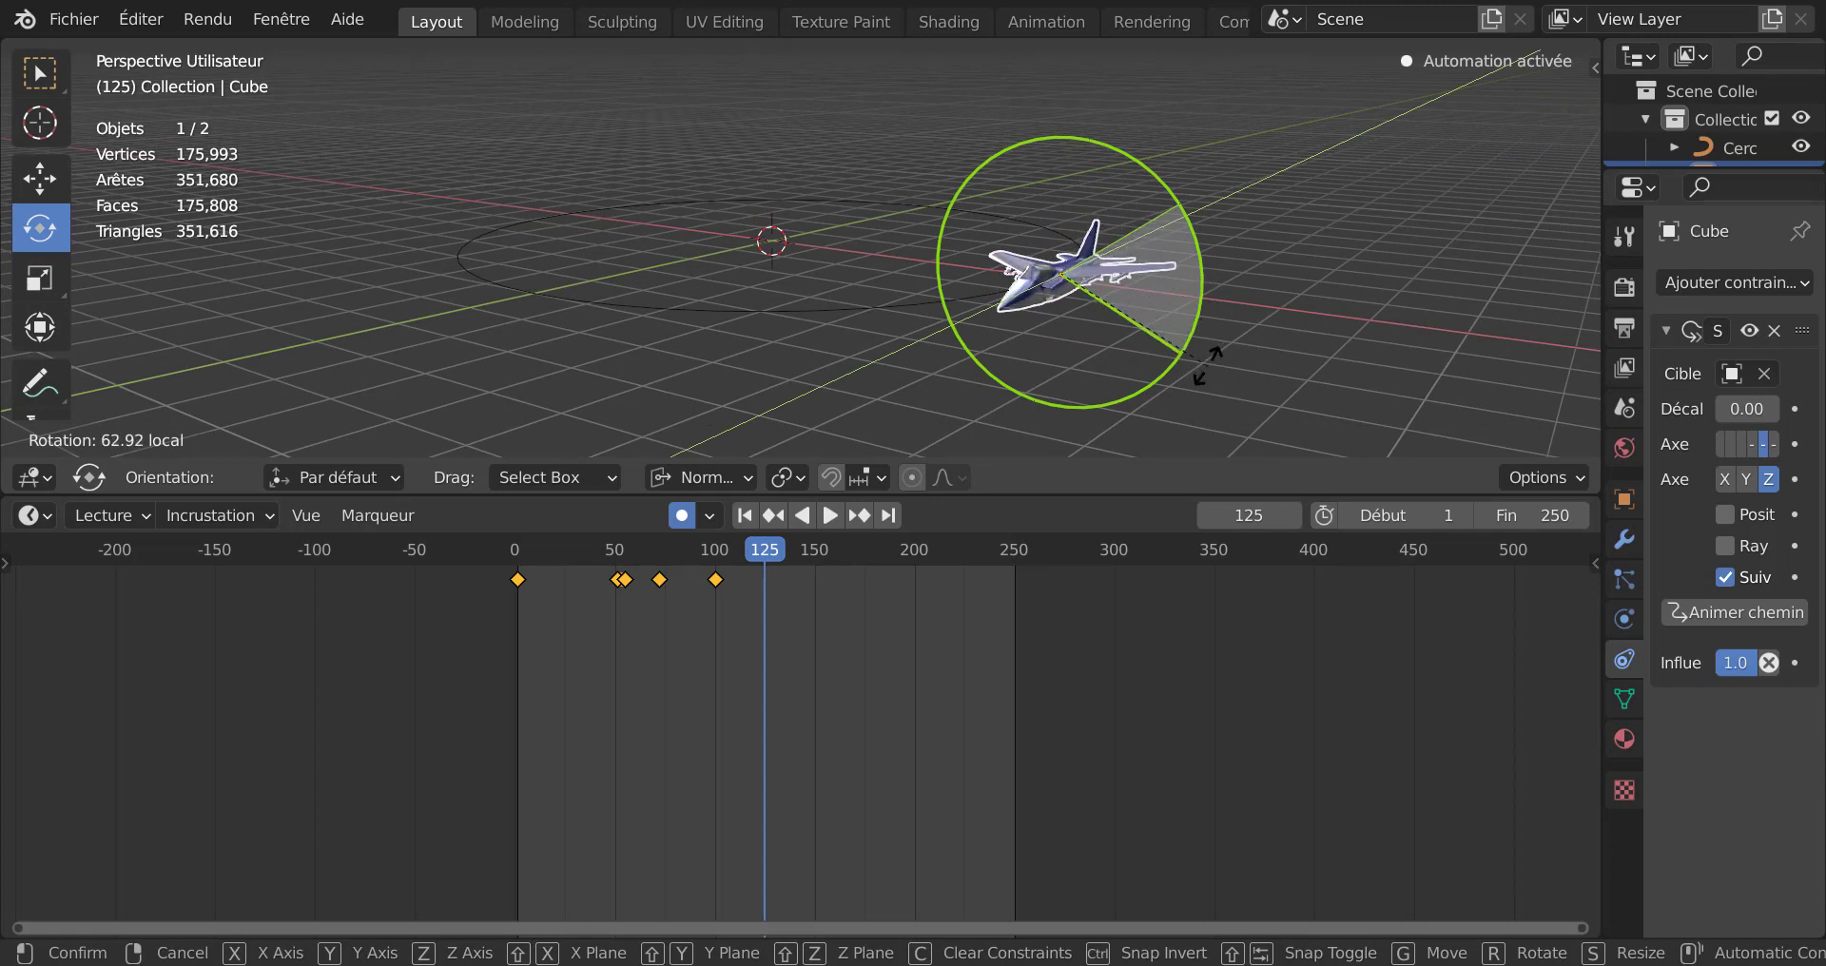
drag(1208, 366, 1196, 386)
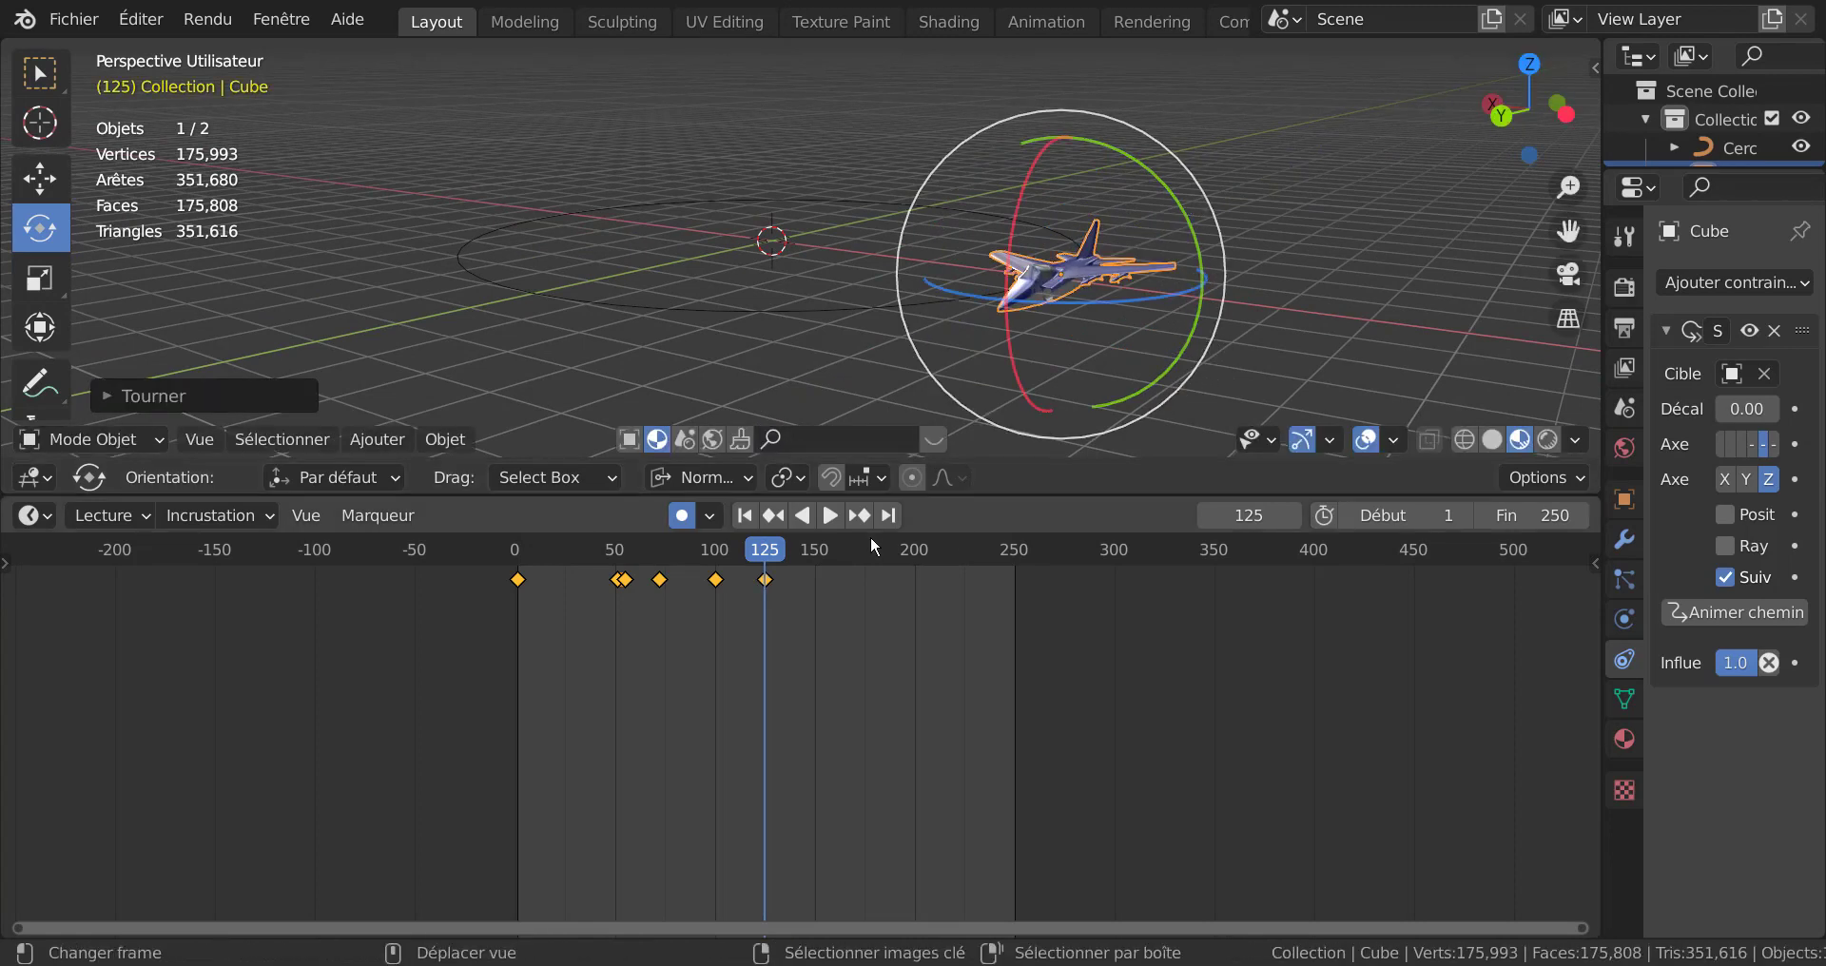
Step: Play back the animation and record the jet's level rotation as a keyframe at frame 151
click(827, 515)
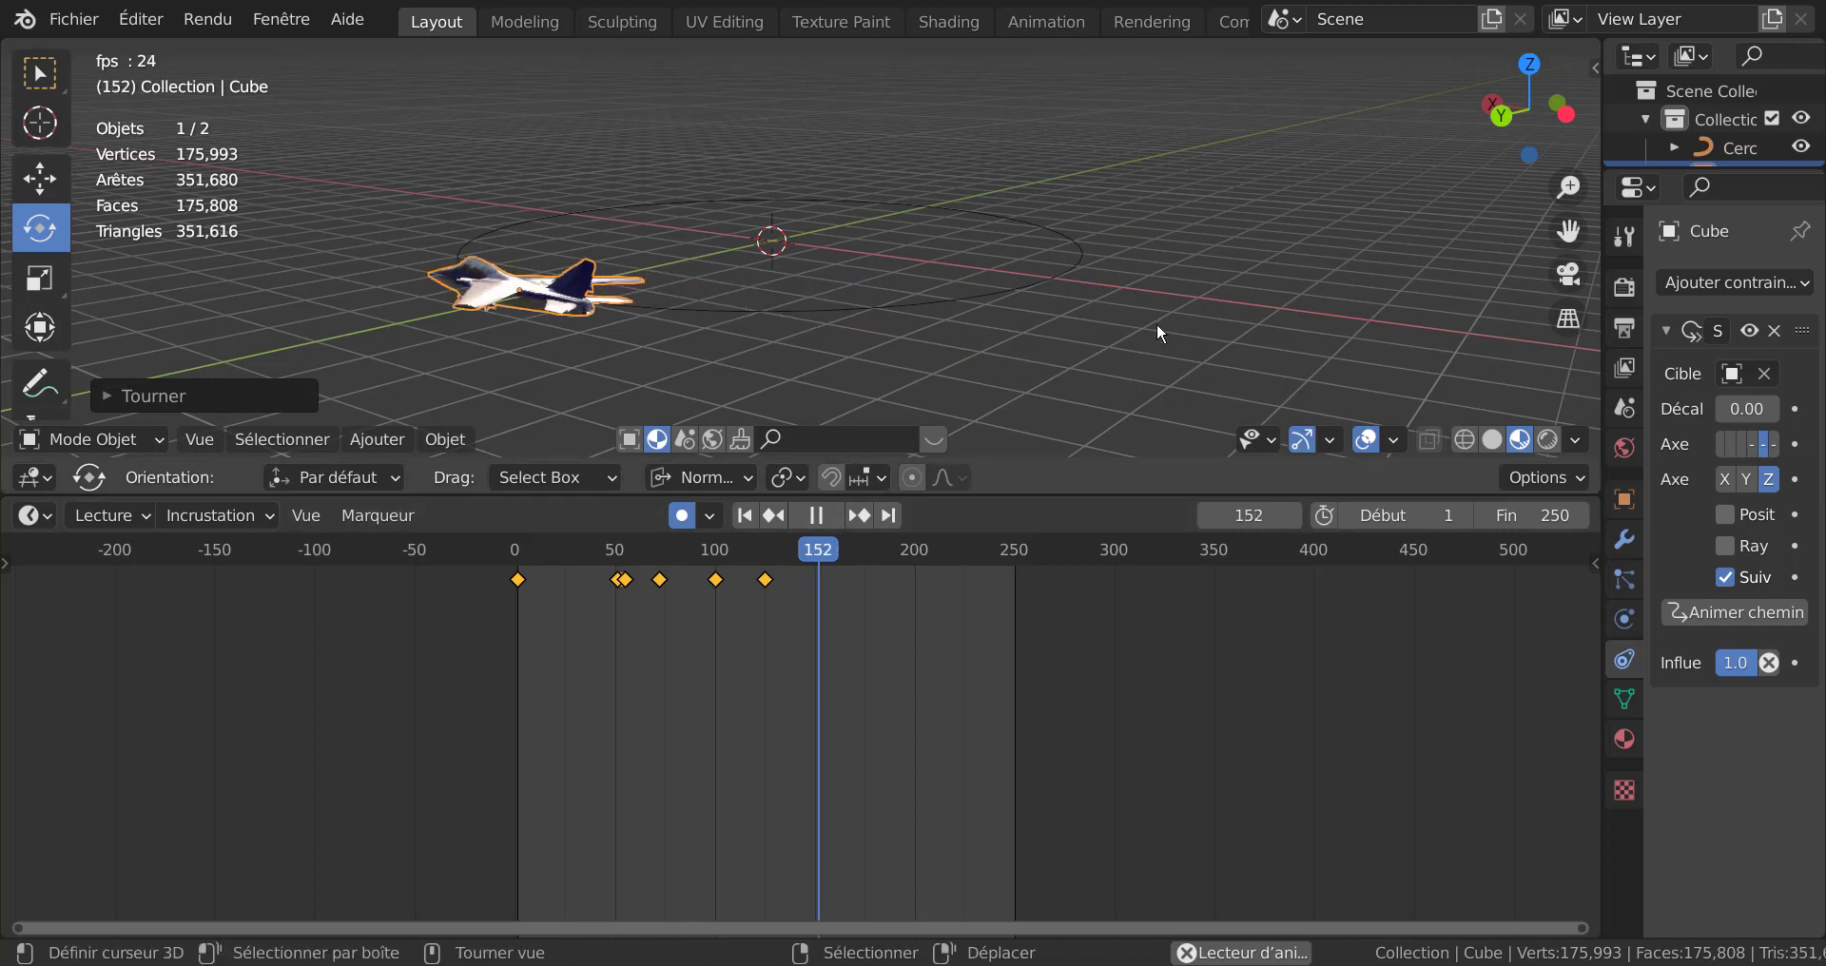
key(shift+Left)
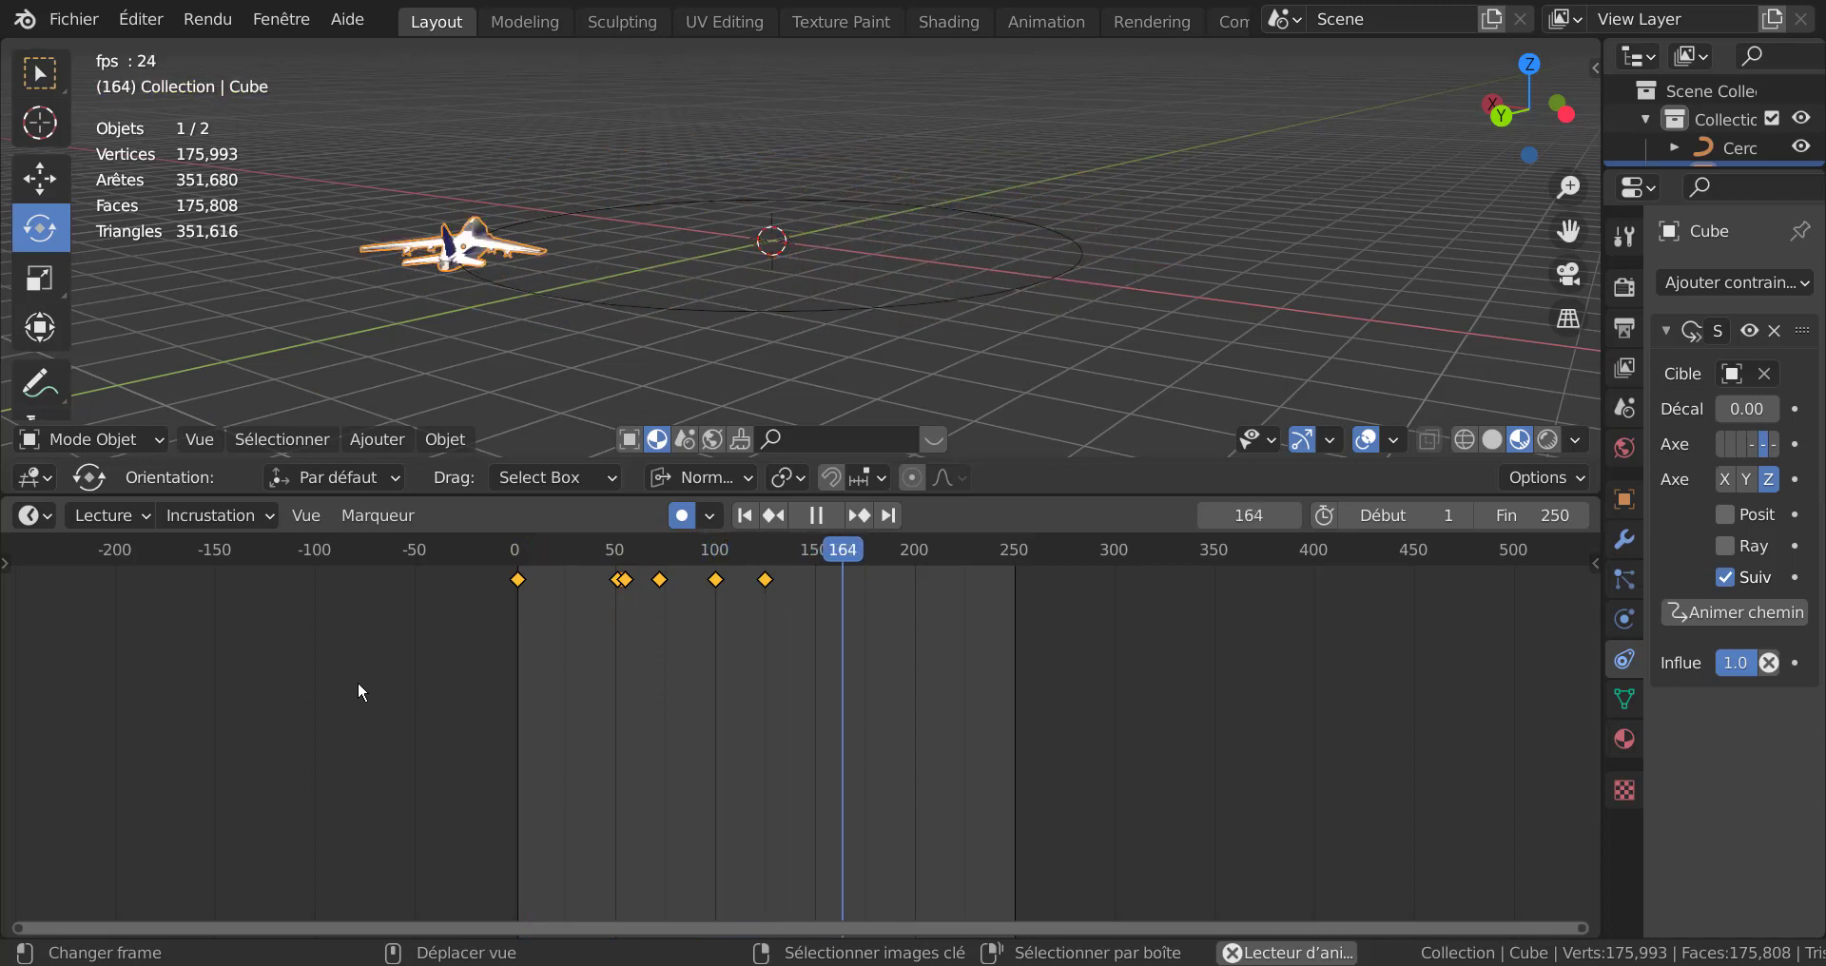
click(817, 513)
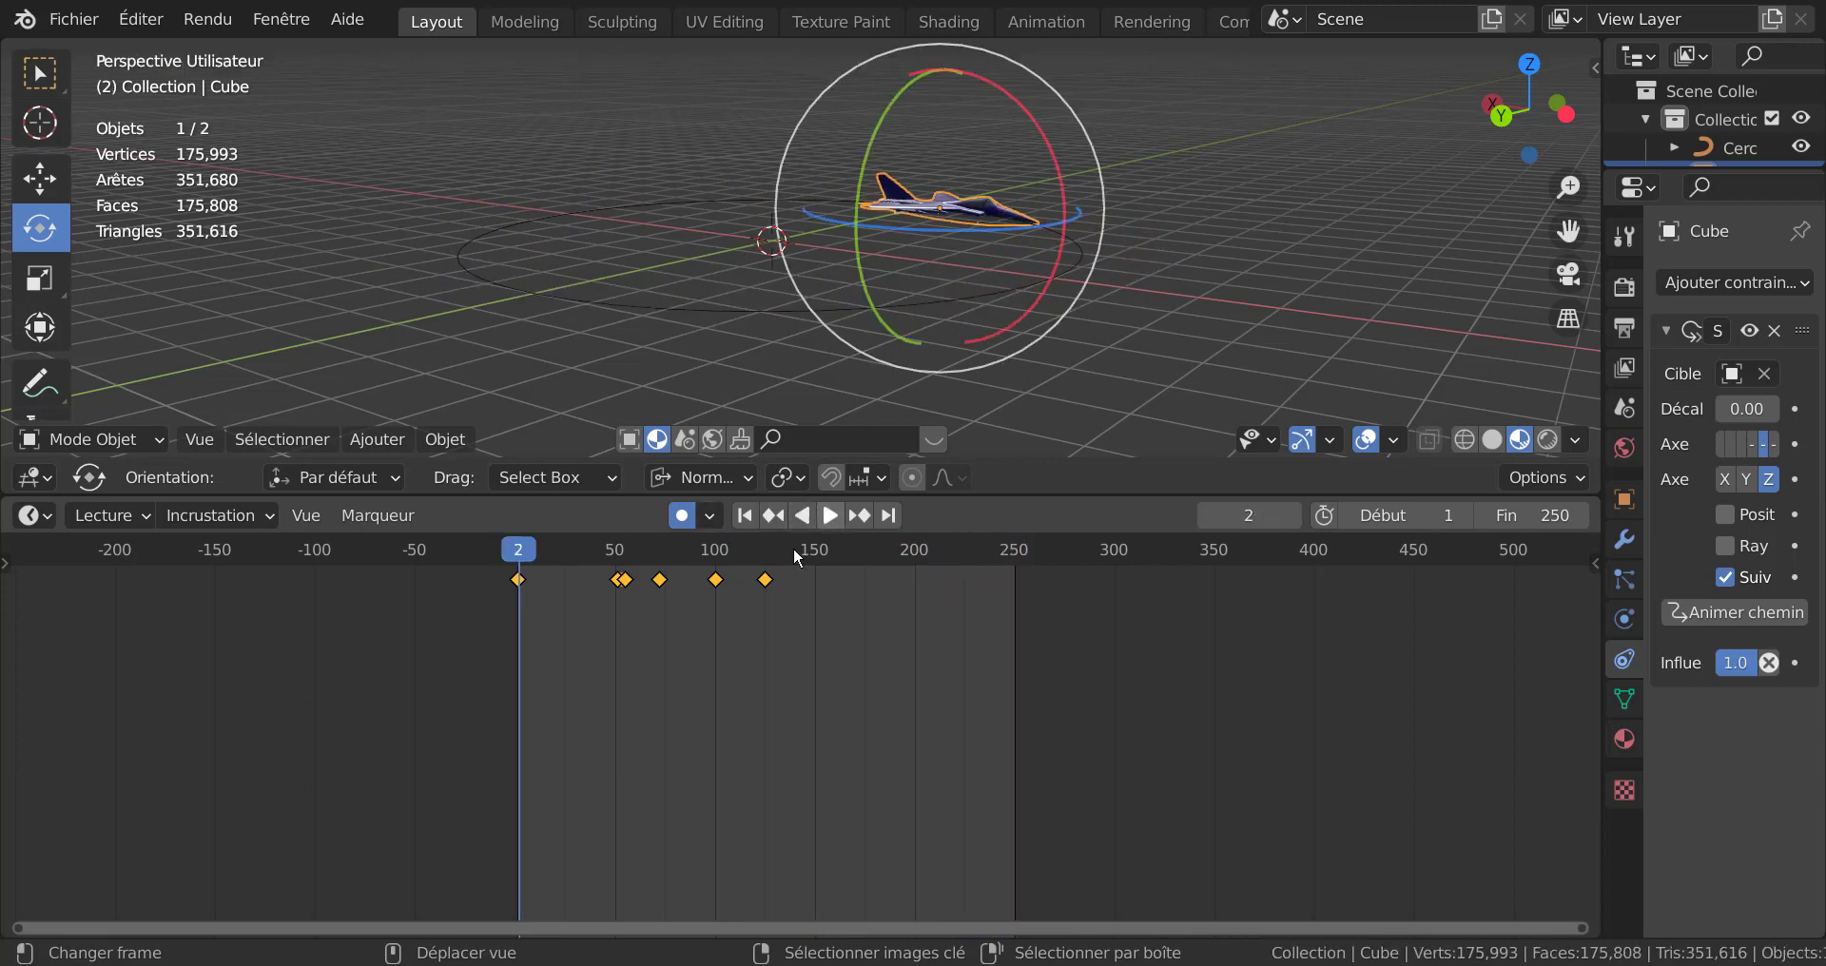
drag(528, 556, 818, 557)
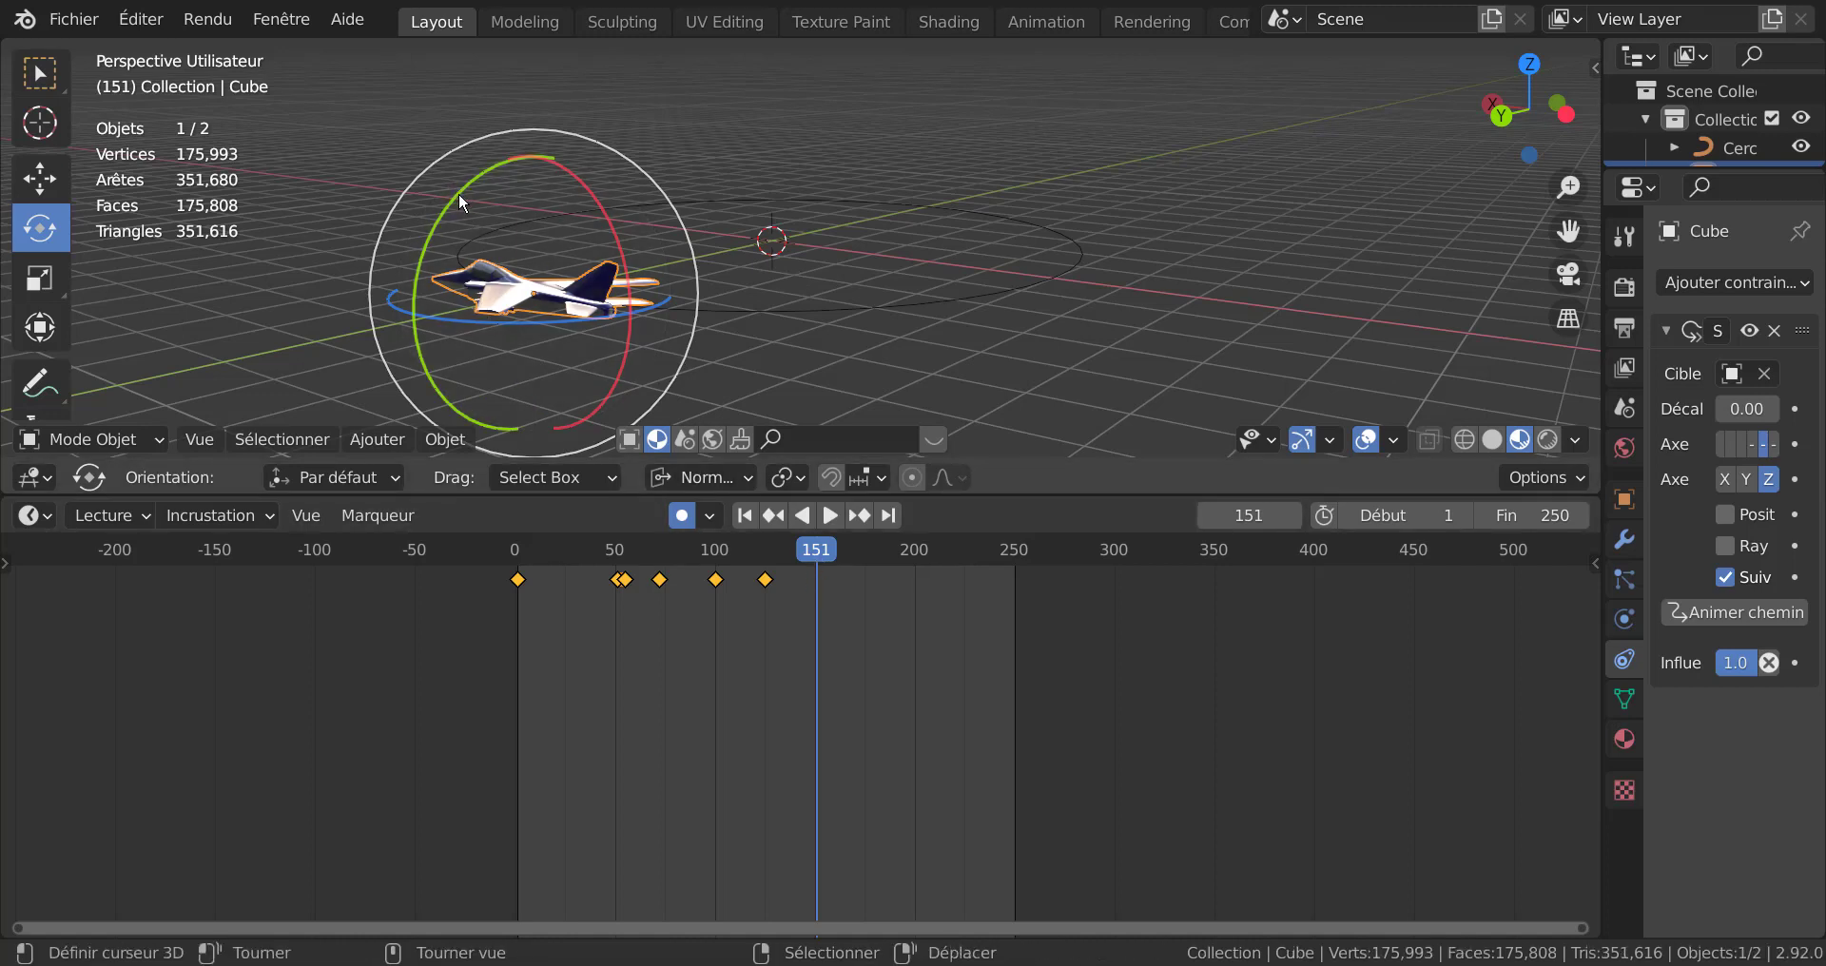
drag(458, 192, 458, 194)
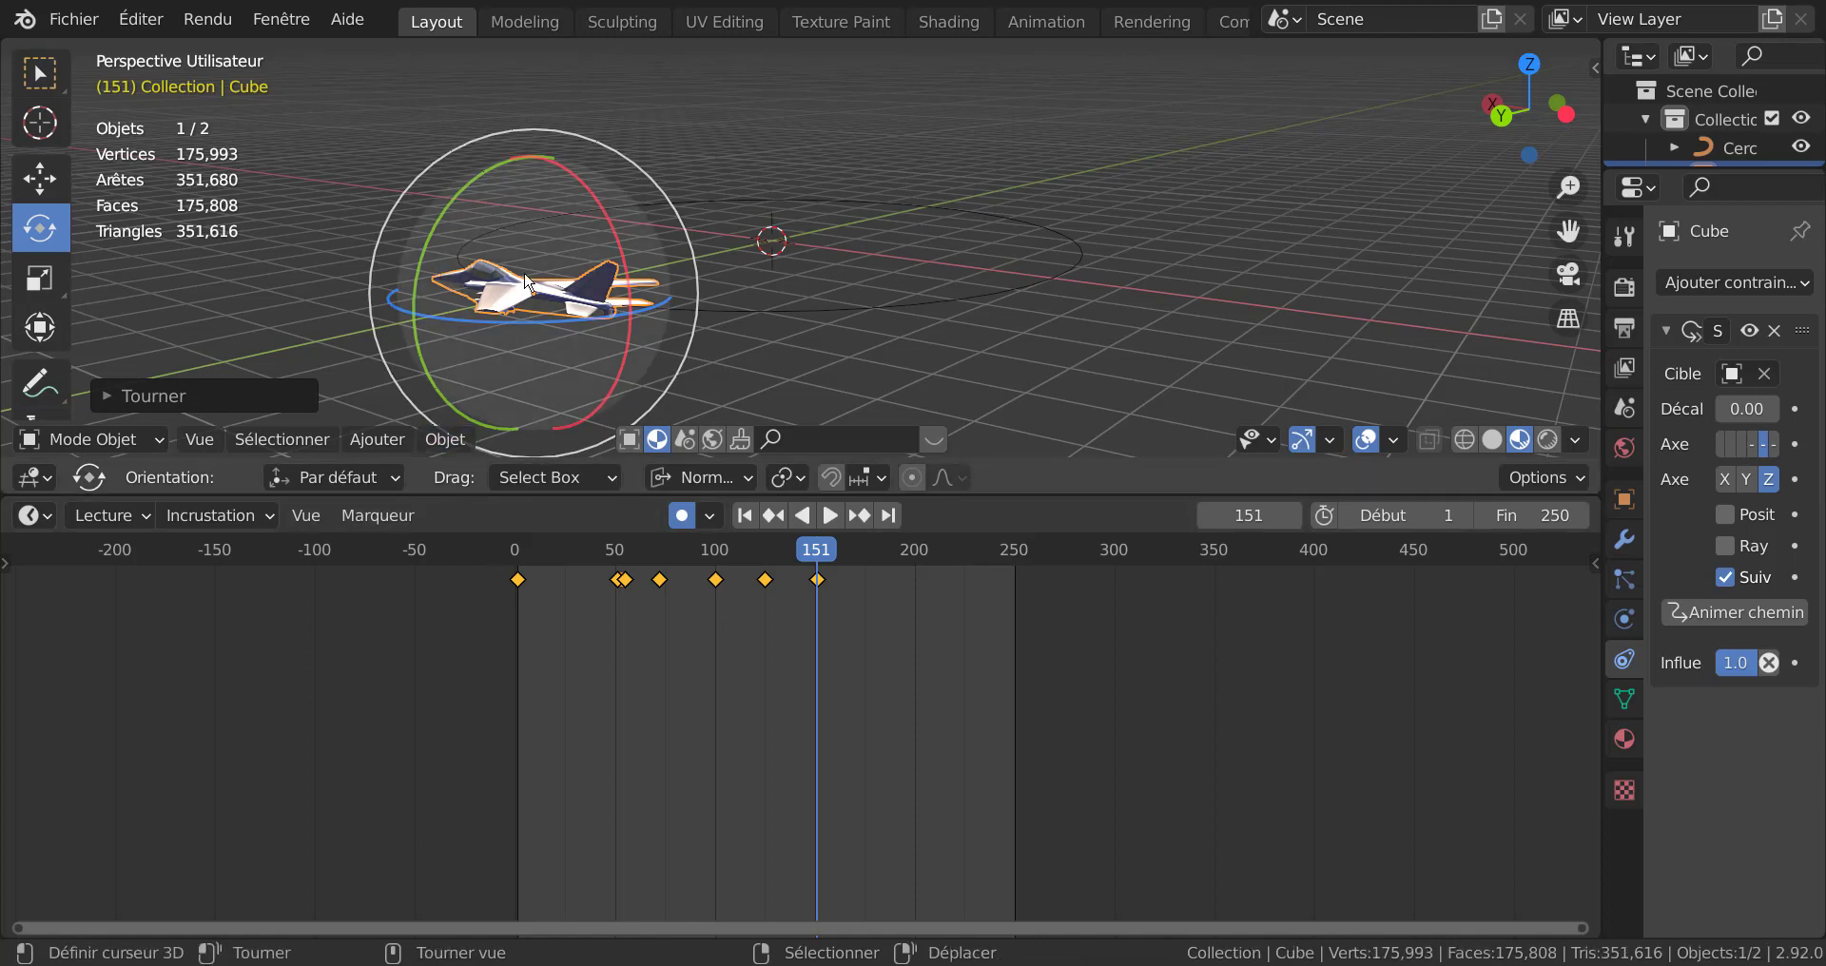
Step: Advance to frame 186 and spin the jet several turns around its local Y axis, about -783°, recording a keyframe
key(space)
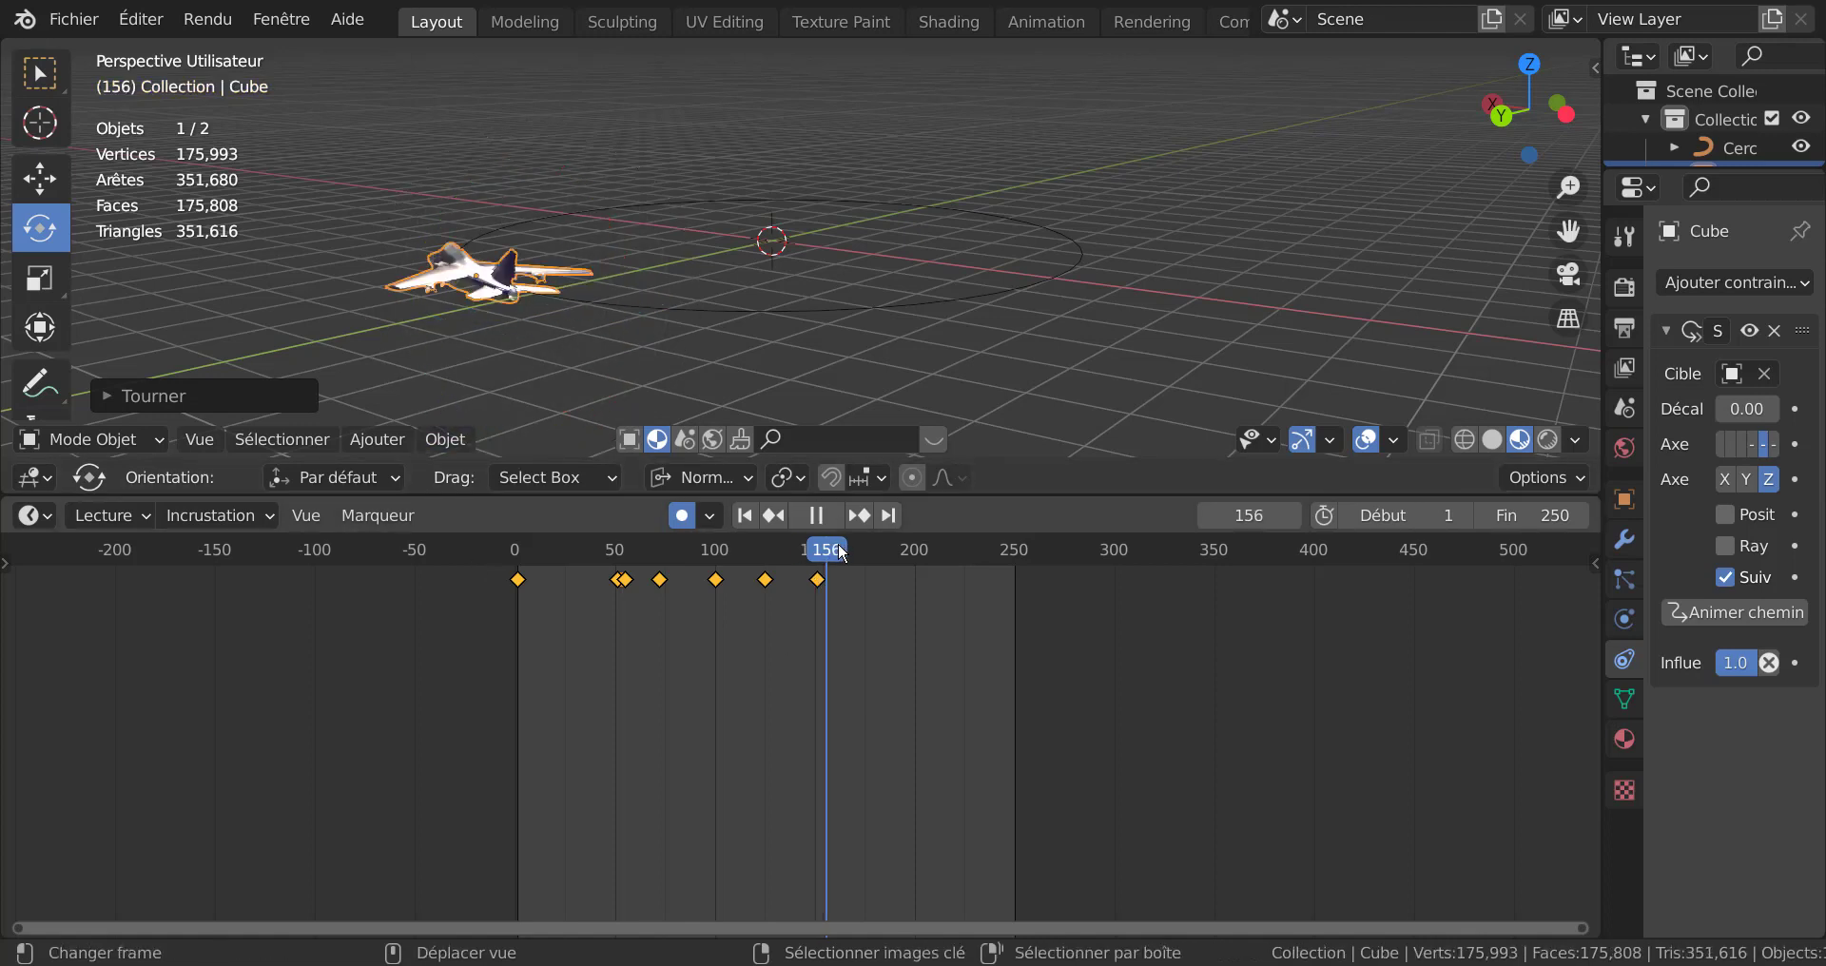
drag(884, 549, 882, 551)
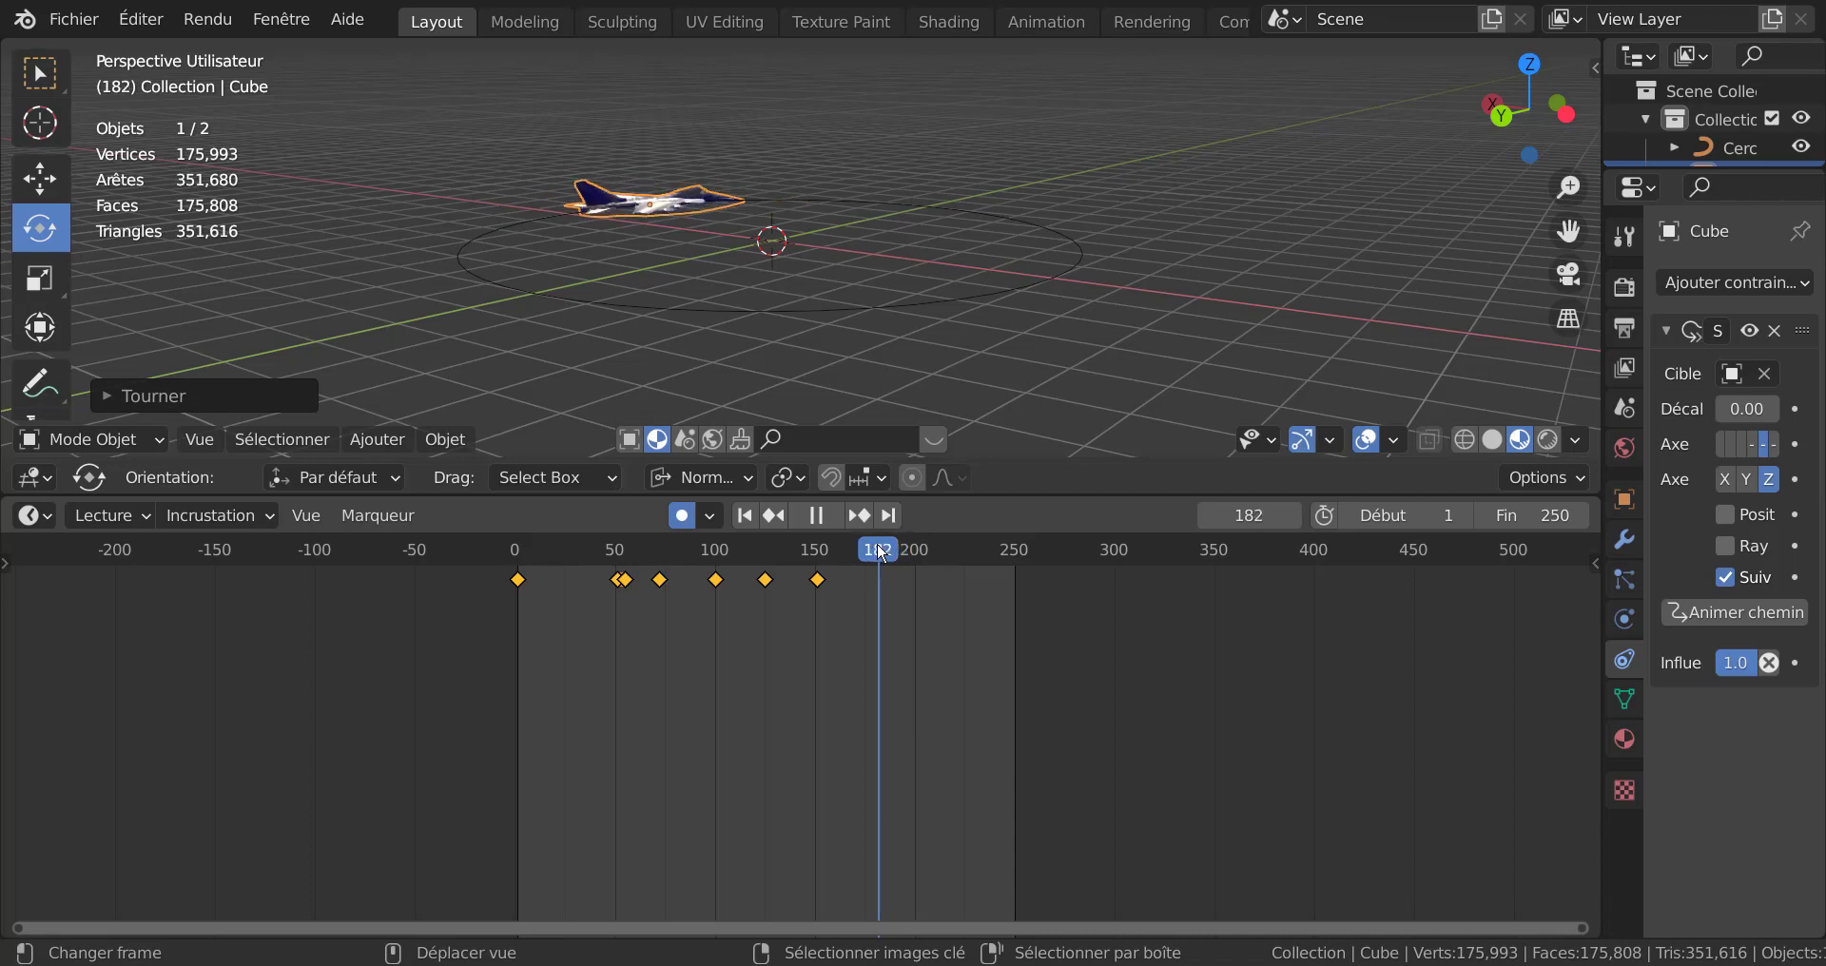
key(space)
middle_drag(442, 272, 730, 282)
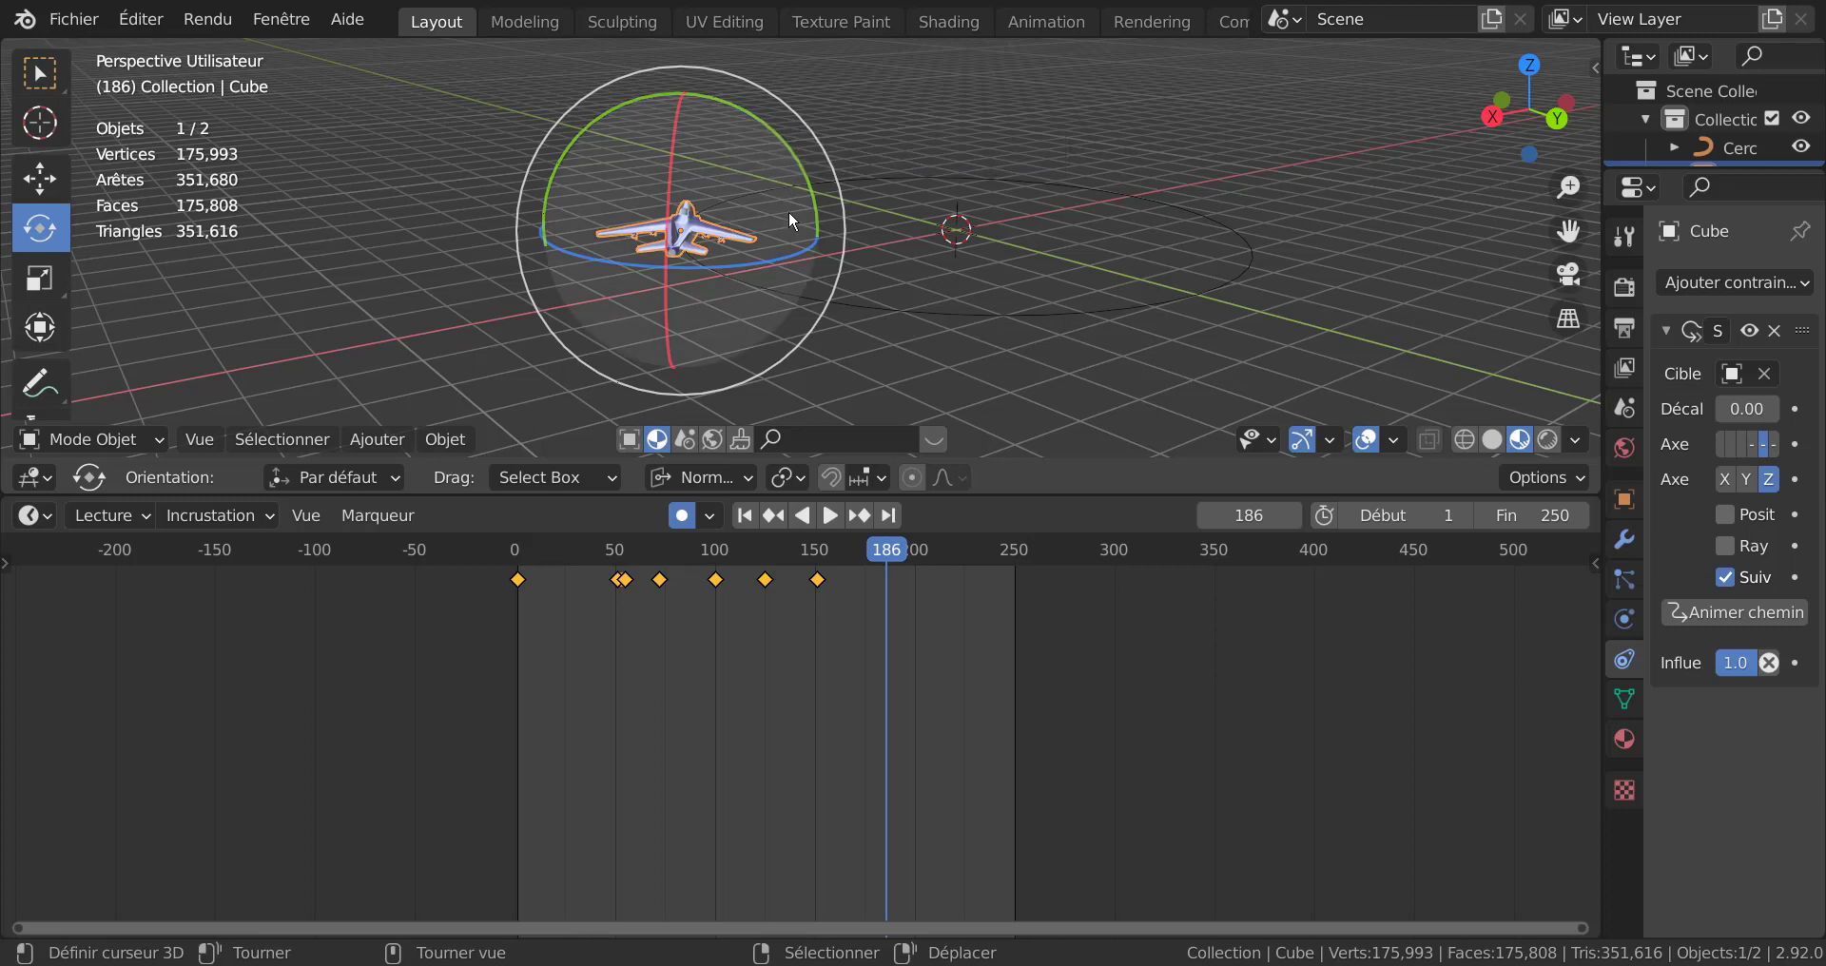
drag(773, 130, 790, 286)
drag(677, 323, 794, 217)
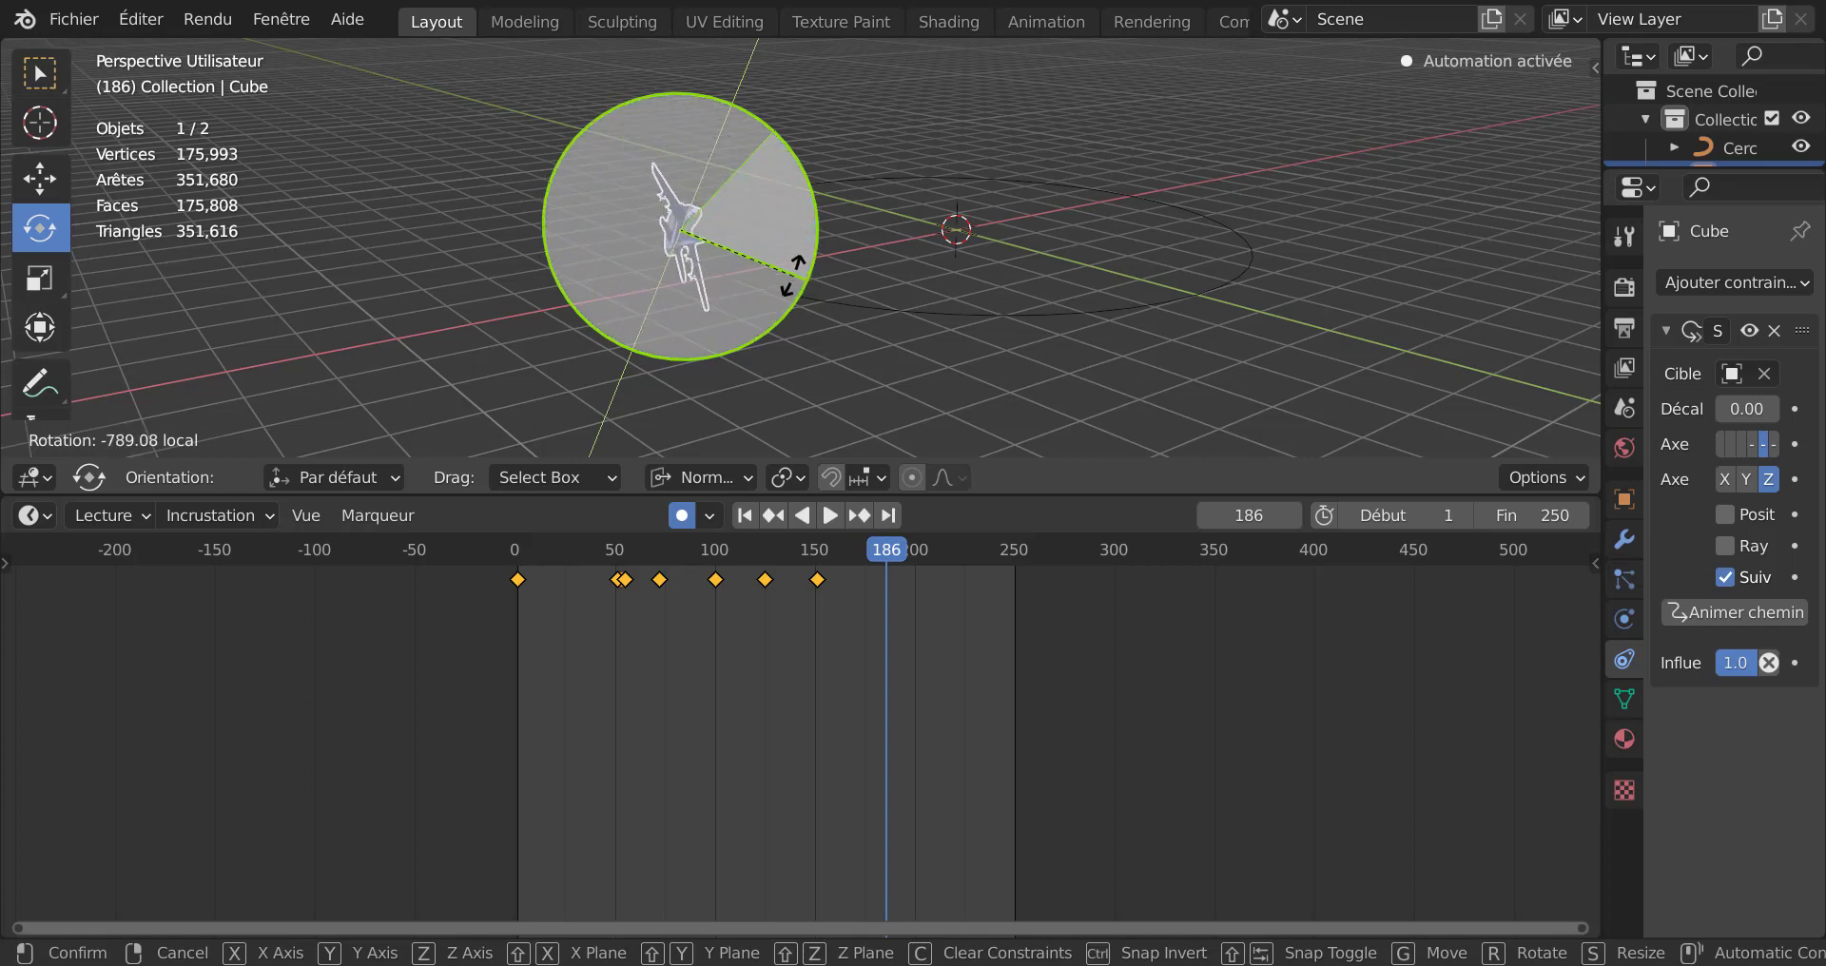
drag(767, 311, 819, 197)
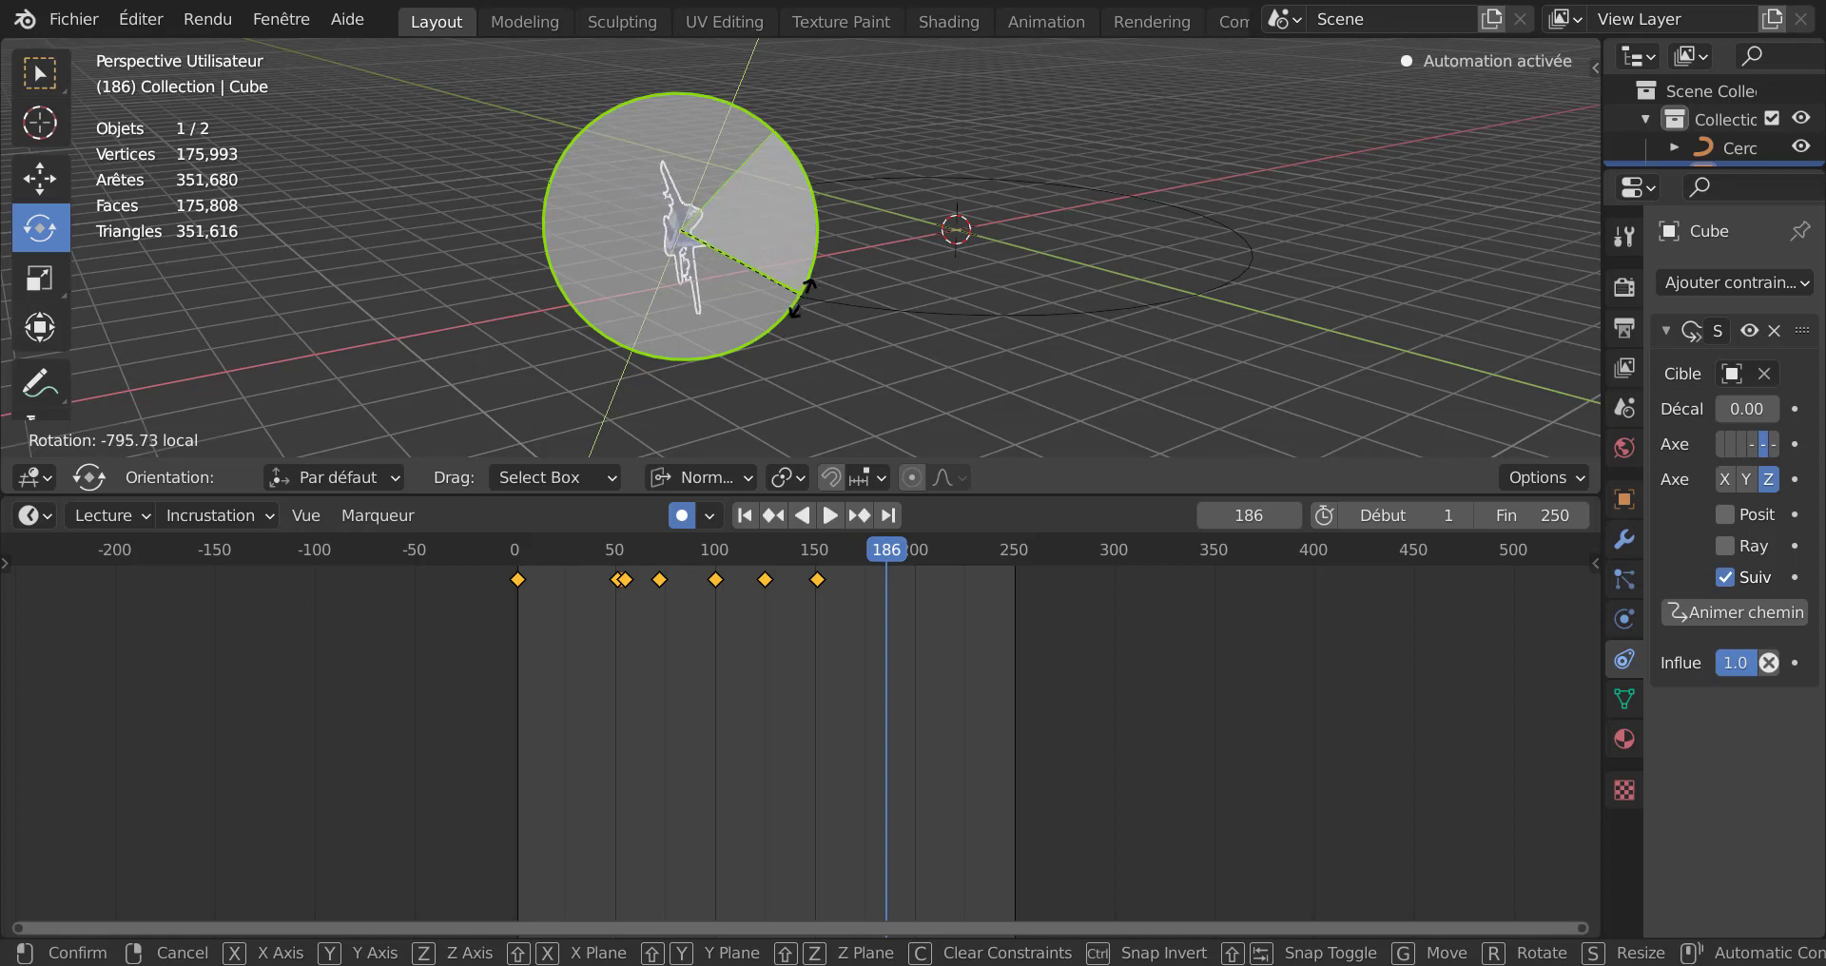
drag(614, 273, 788, 278)
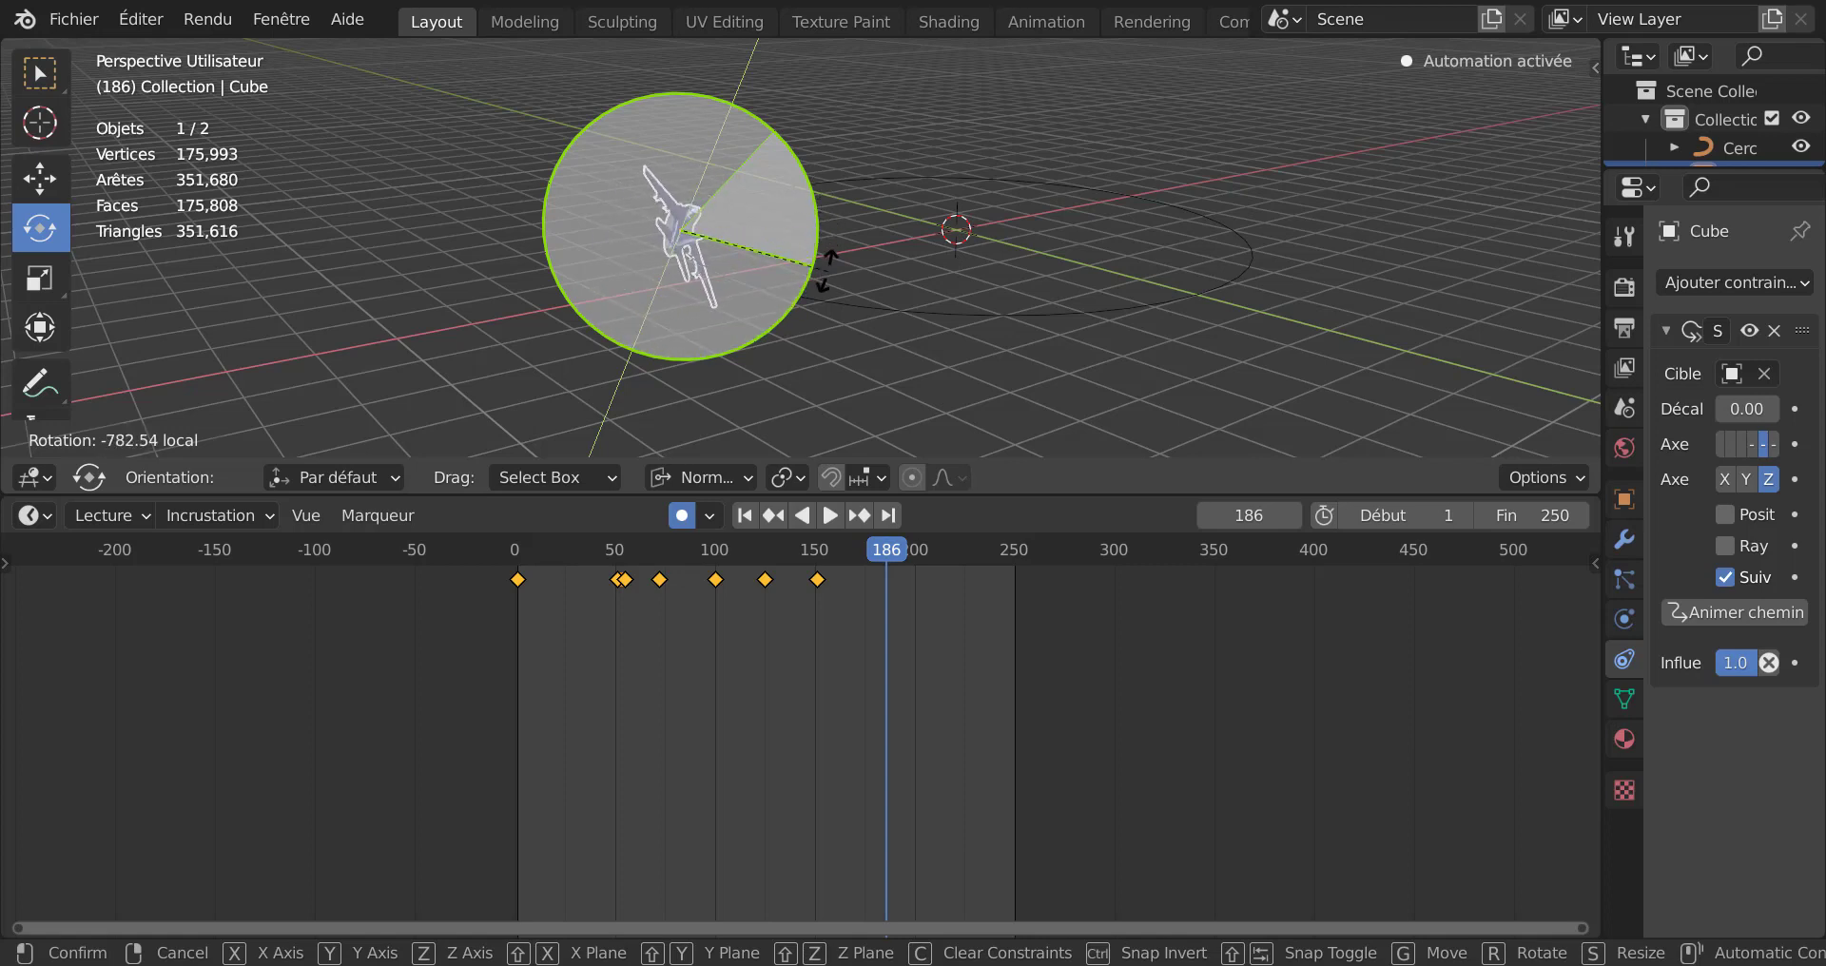
drag(887, 282, 938, 322)
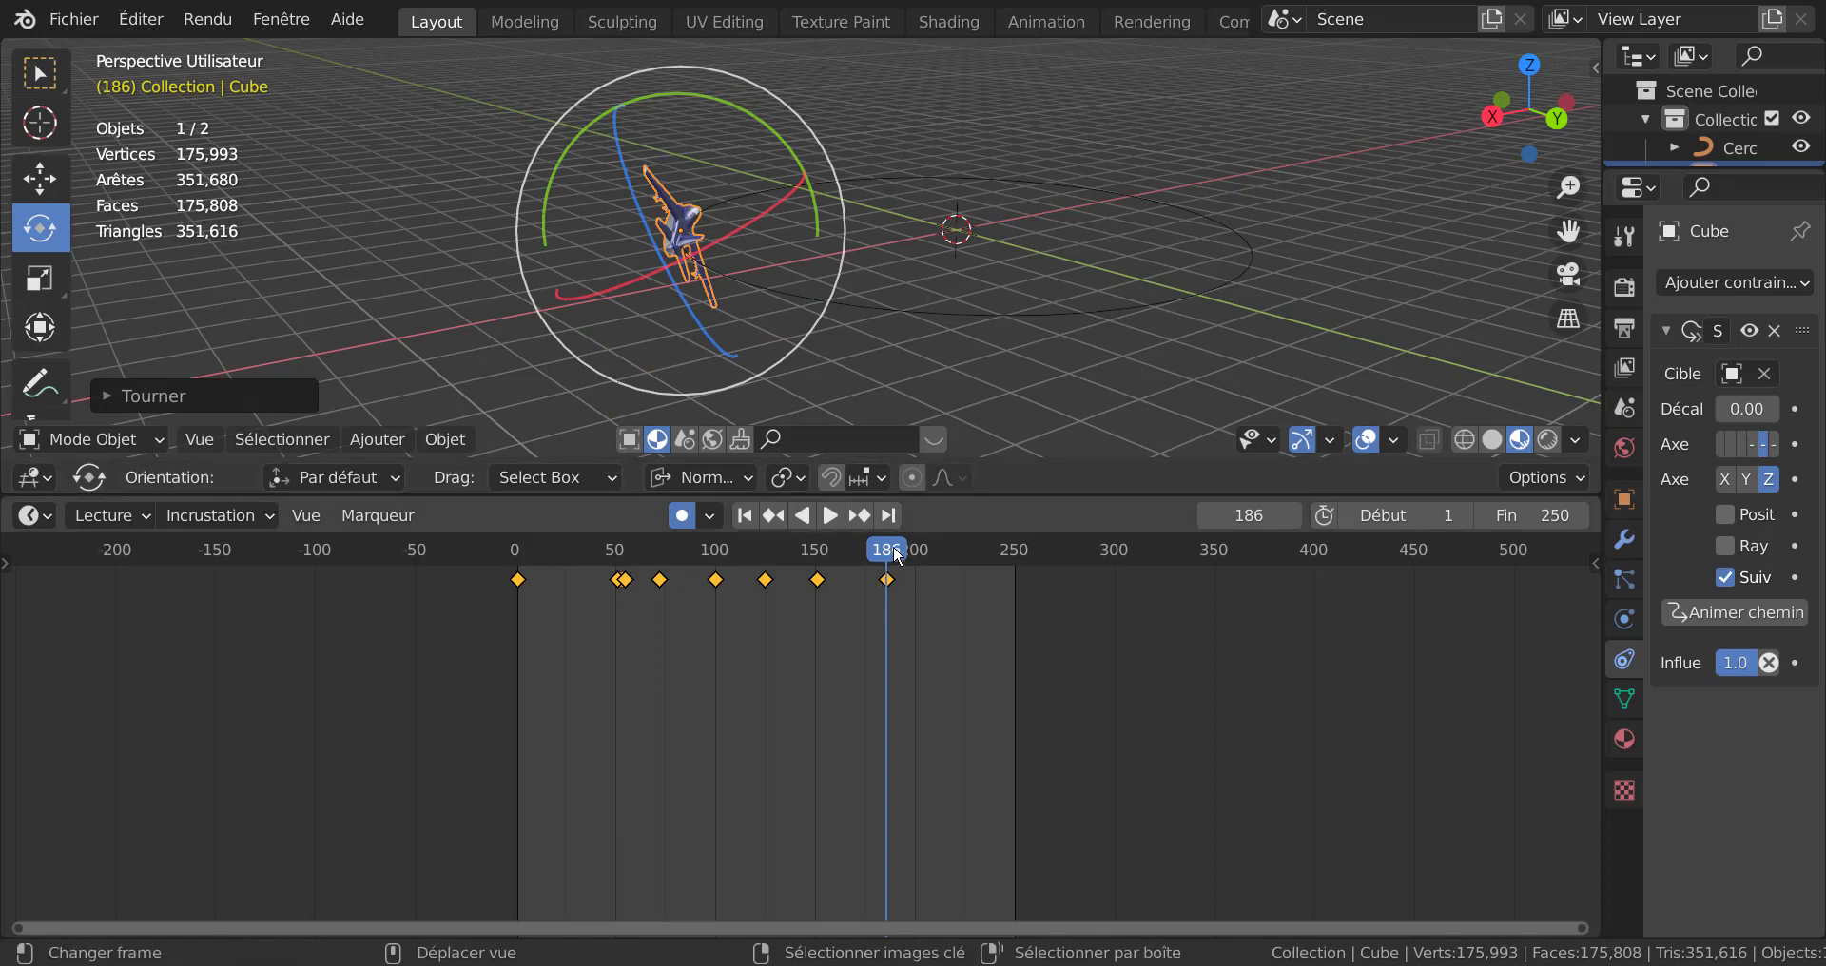
Step: Scrub and play the animation to examine the jet's multi-turn roll, finishing at frame 250
key(space)
drag(876, 547, 997, 552)
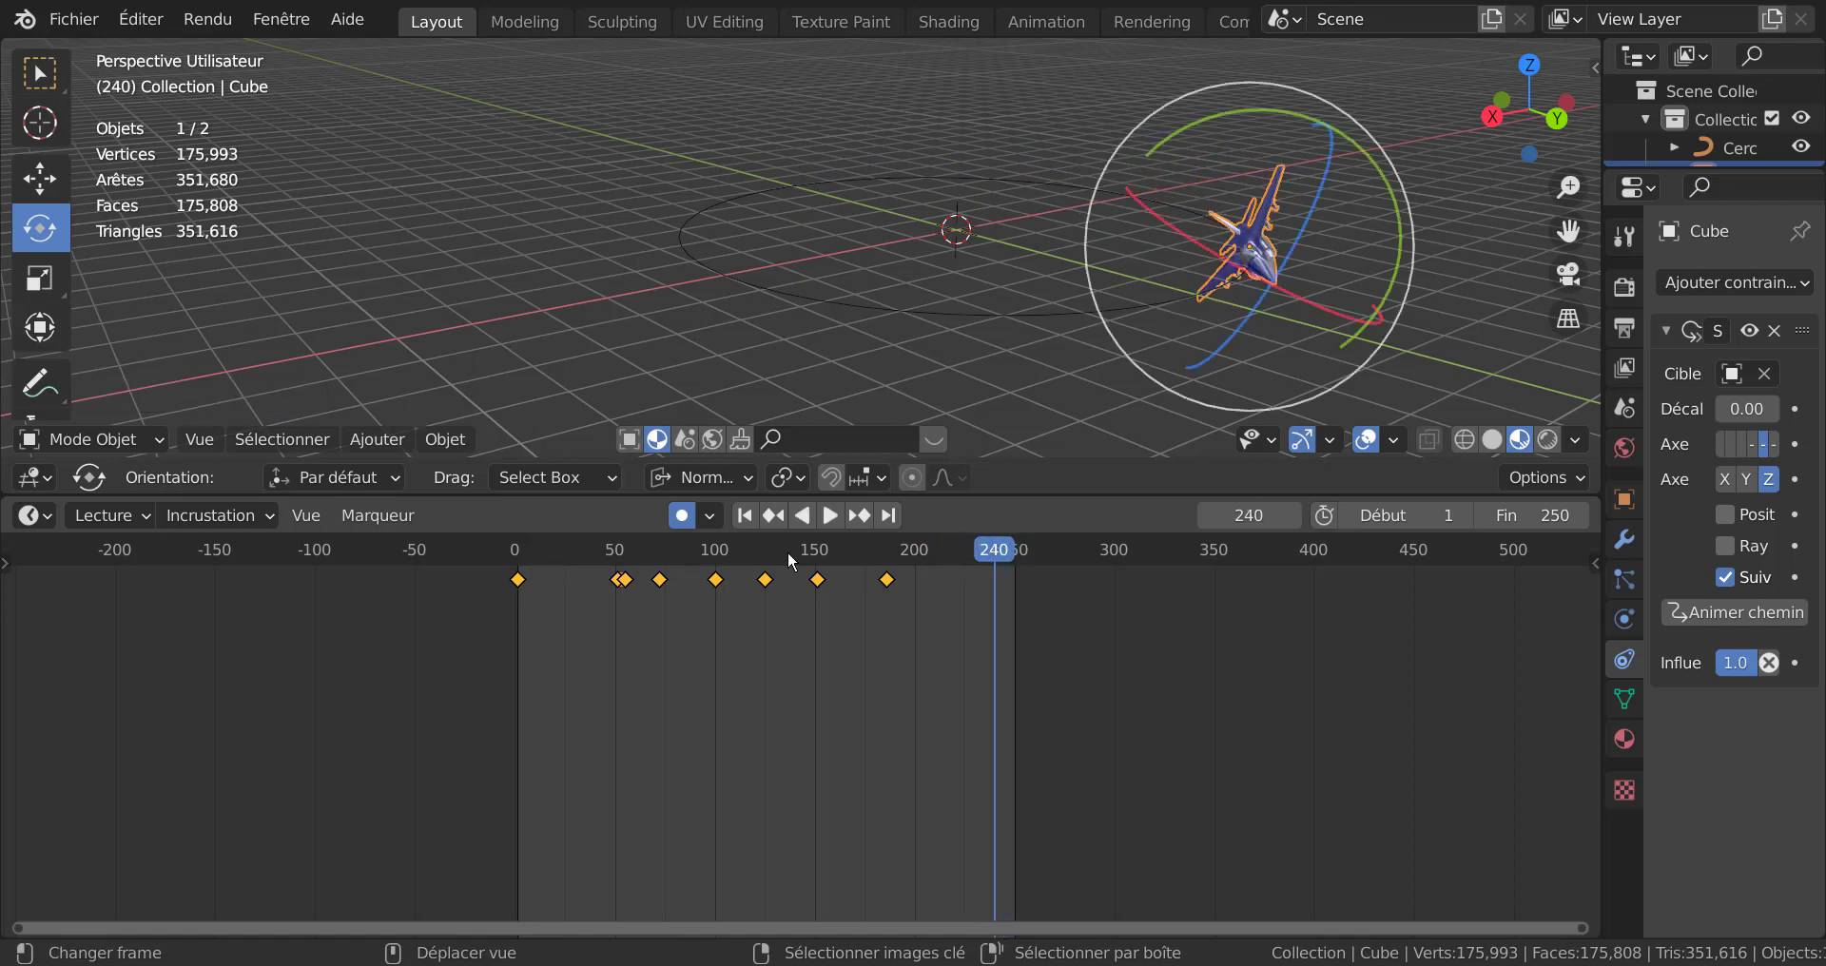
click(830, 516)
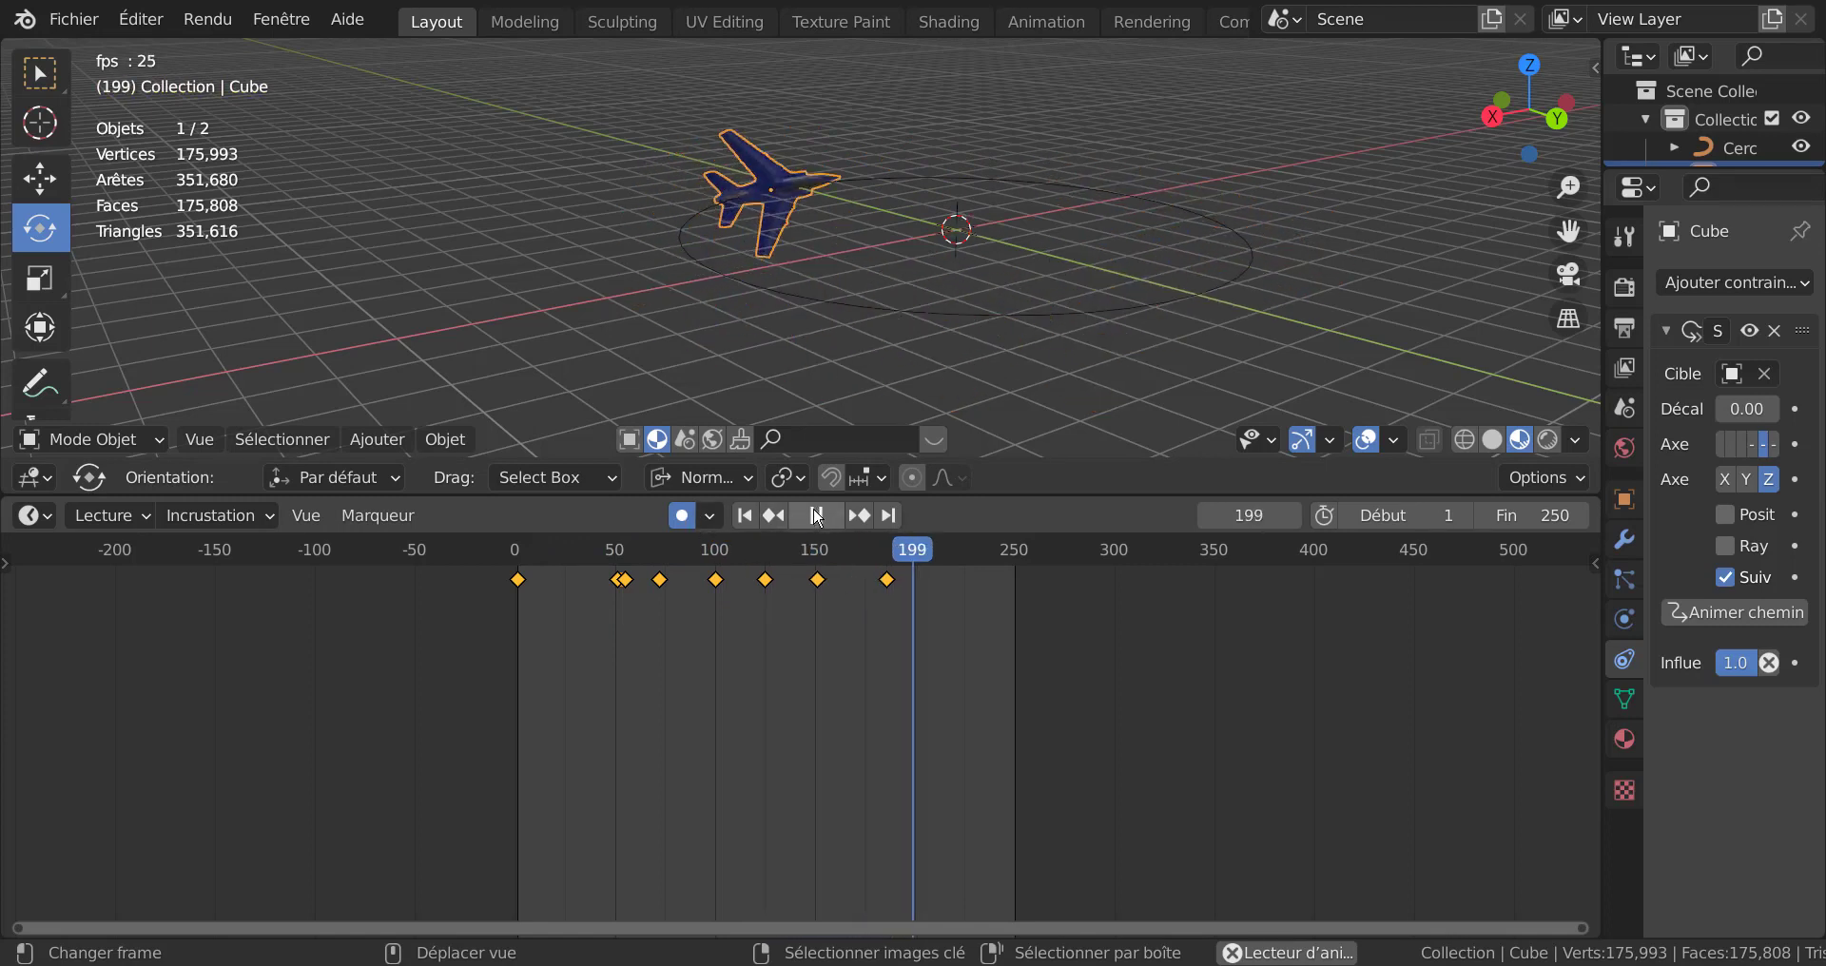
click(816, 516)
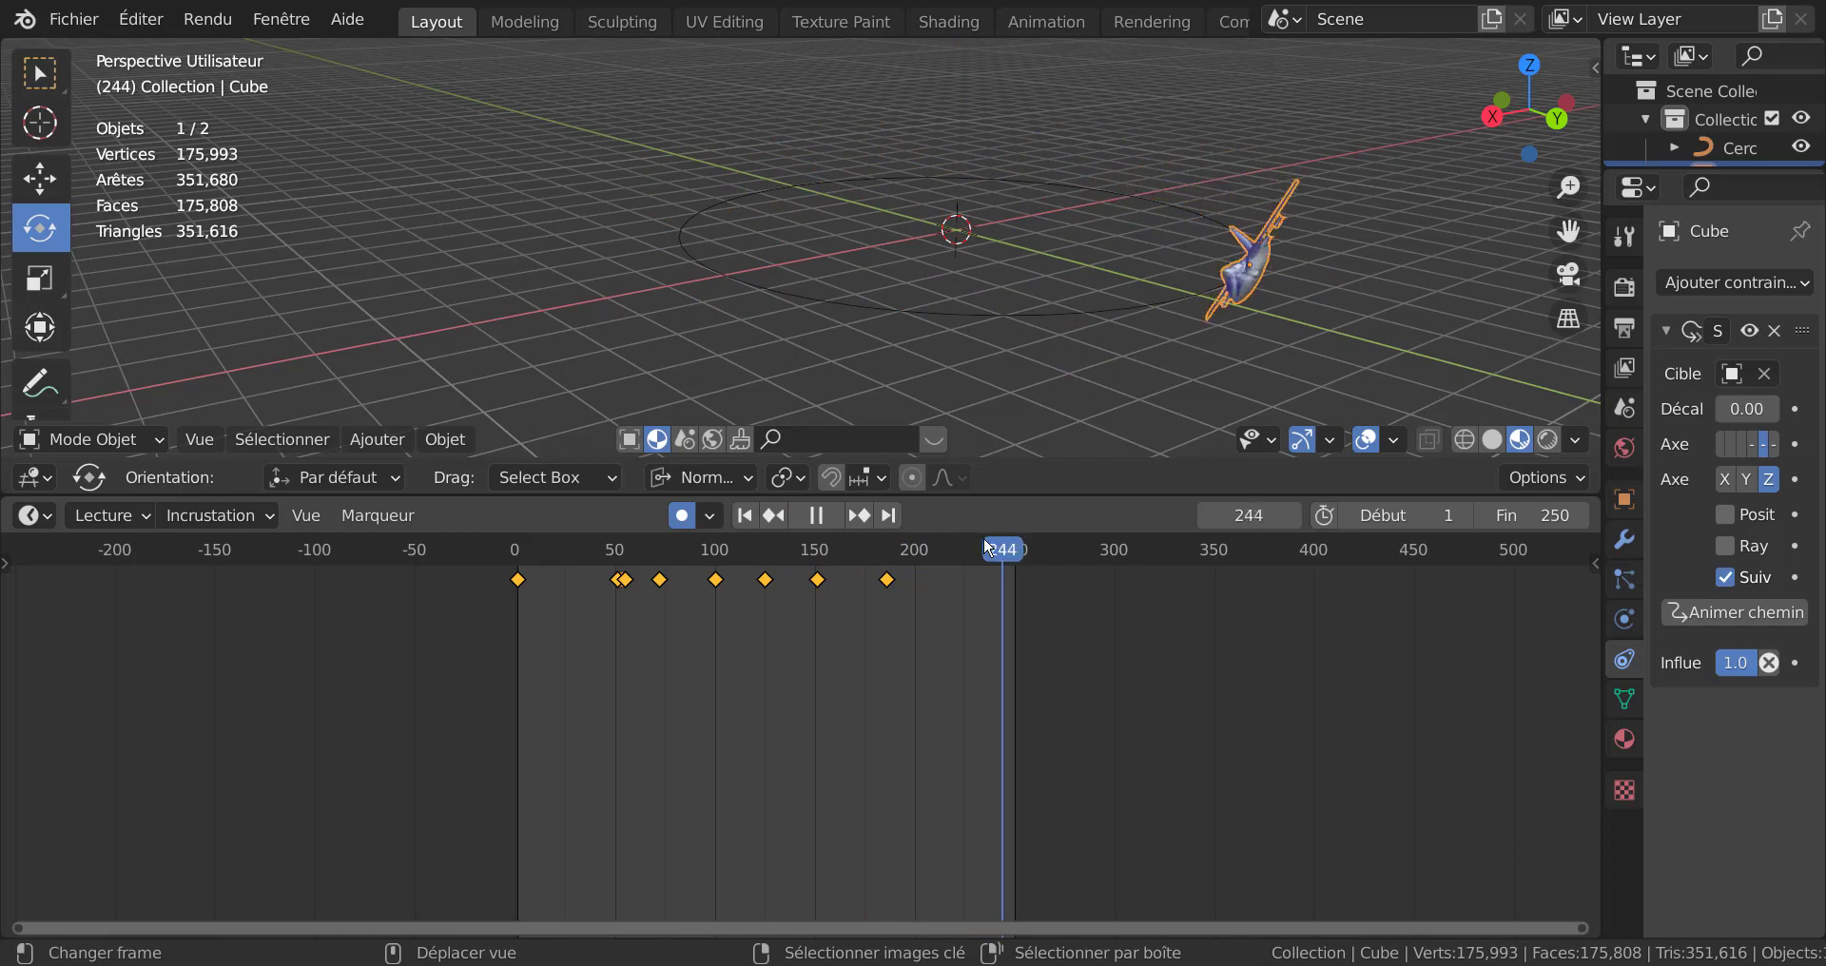
drag(984, 542, 1014, 543)
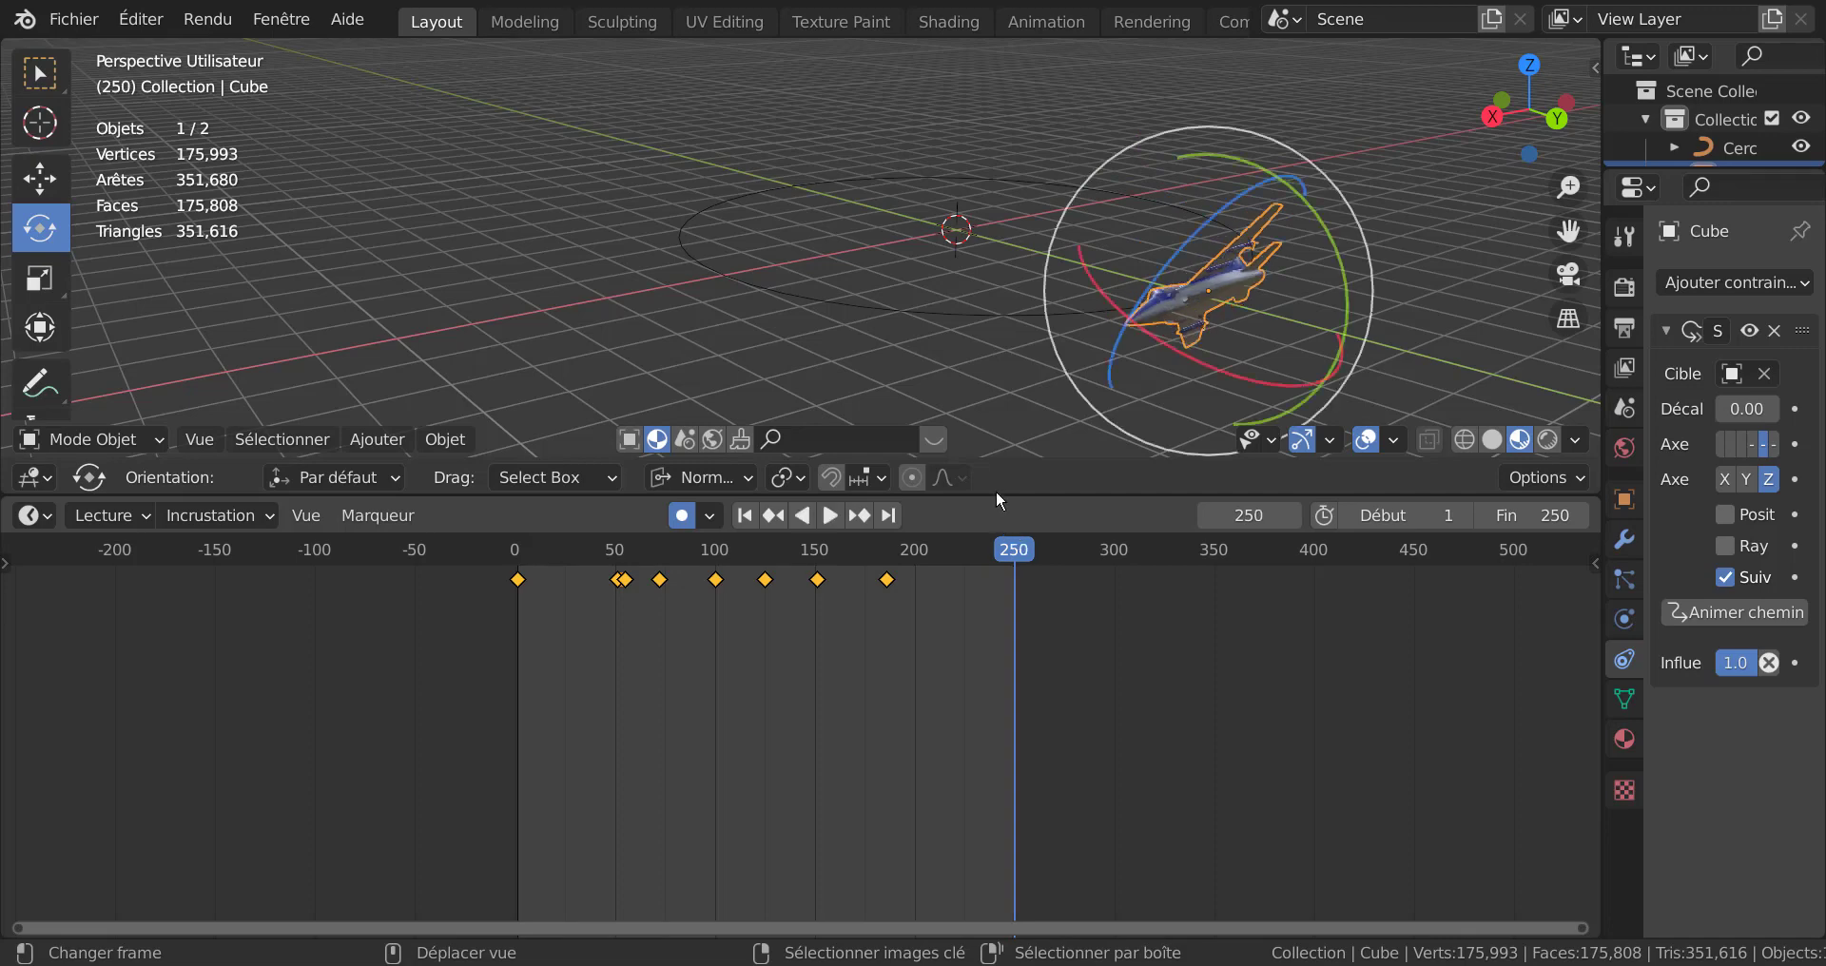
Step: View the whole circle from a higher angle and scrub the animation back to about frame 185
scroll(787, 300, down, 1)
middle_drag(788, 300, 993, 364)
key(shift+ctrl+space)
drag(966, 548, 897, 563)
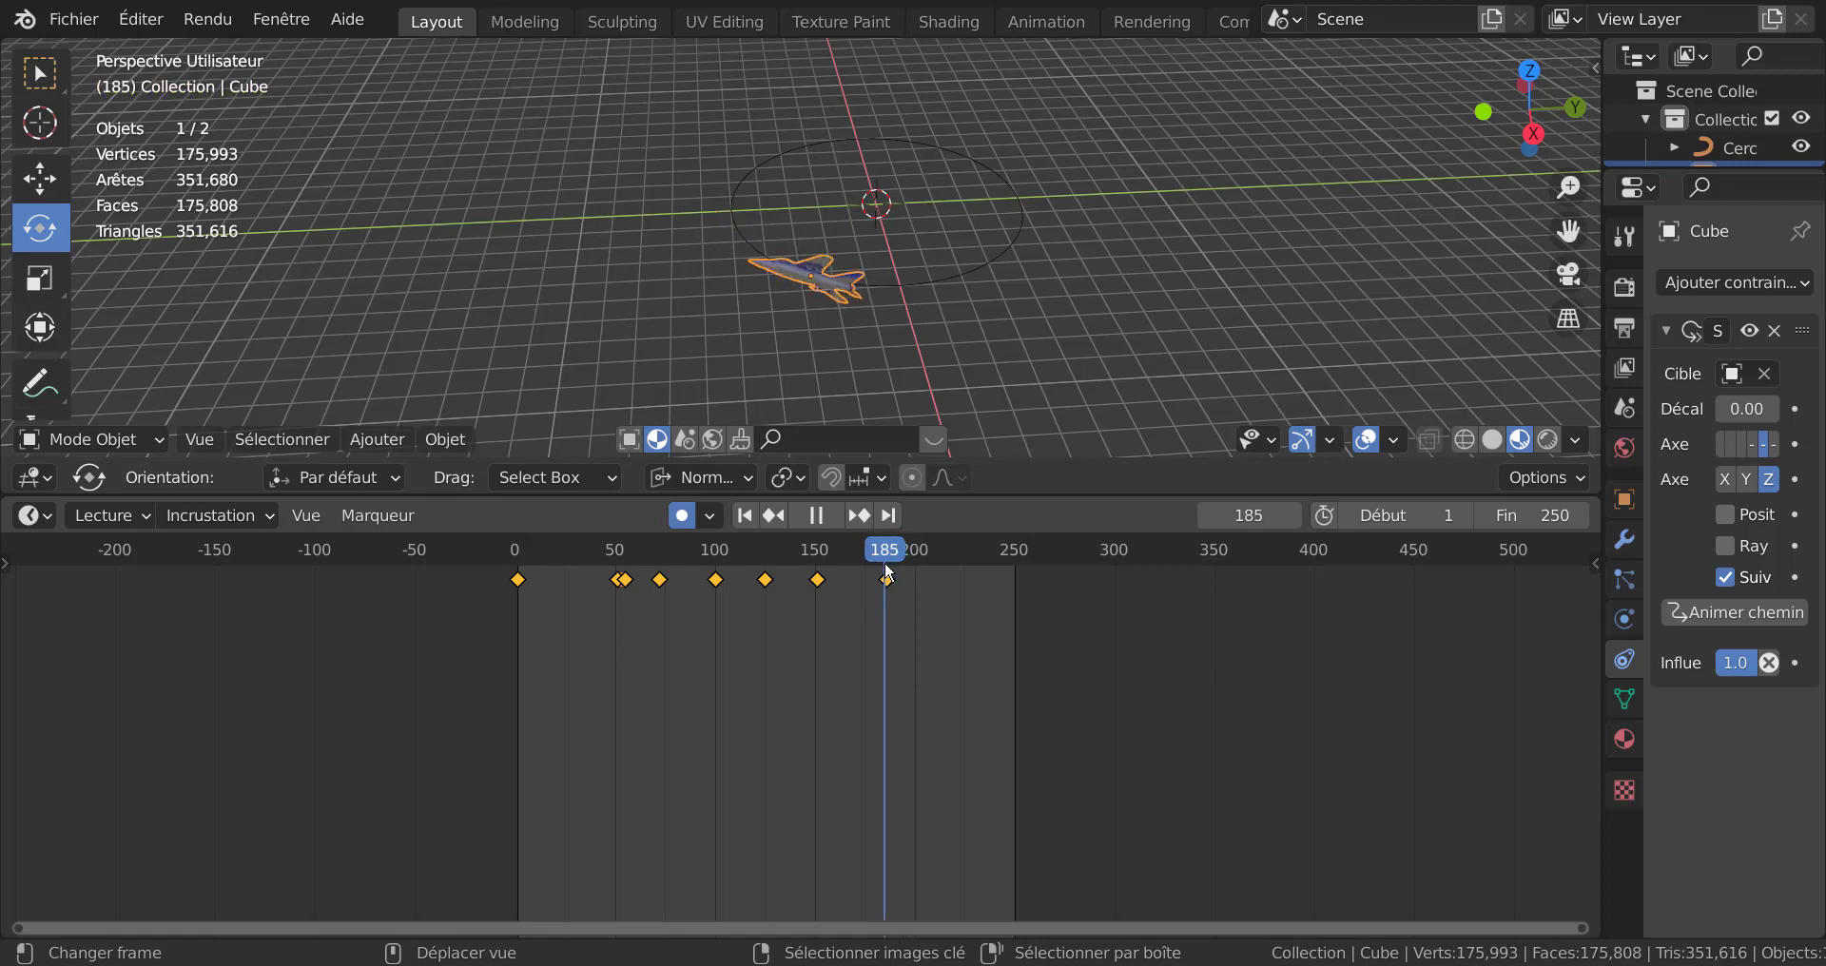
Step: Examine the jet's roll up close from the top view while scrubbing the animation back to frame 176
drag(865, 577, 869, 580)
key(KP_7)
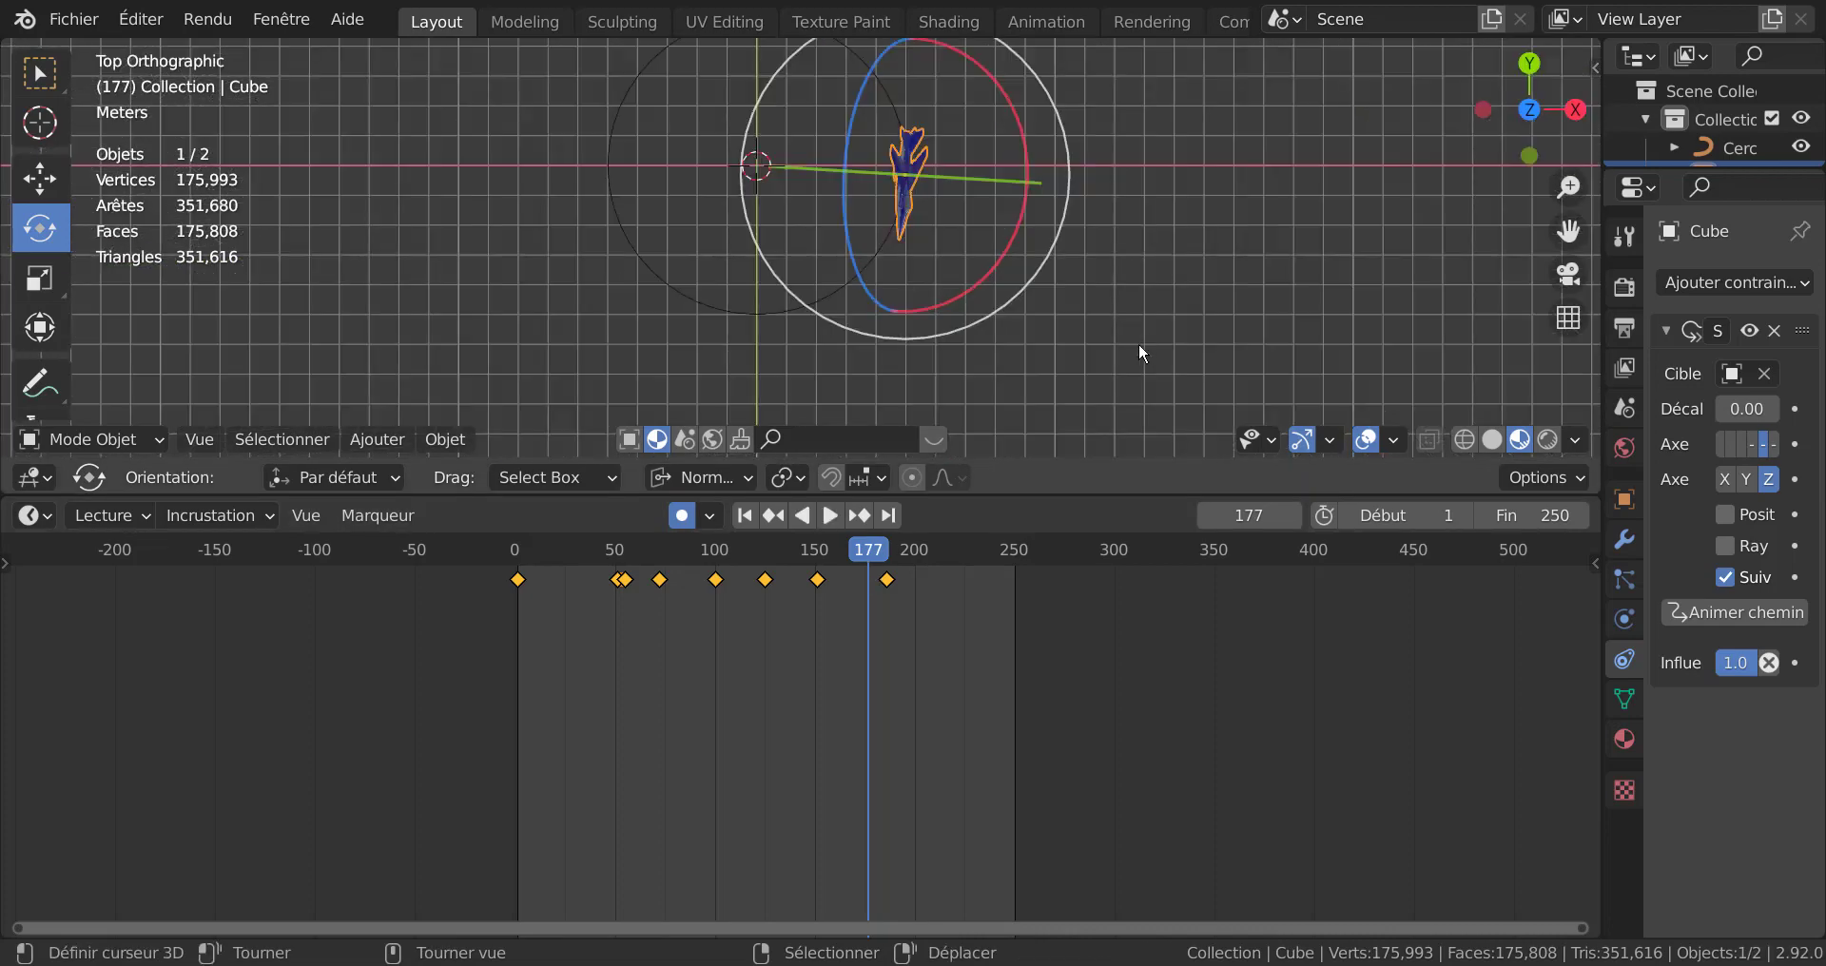
shift+middle_drag(1037, 288, 956, 362)
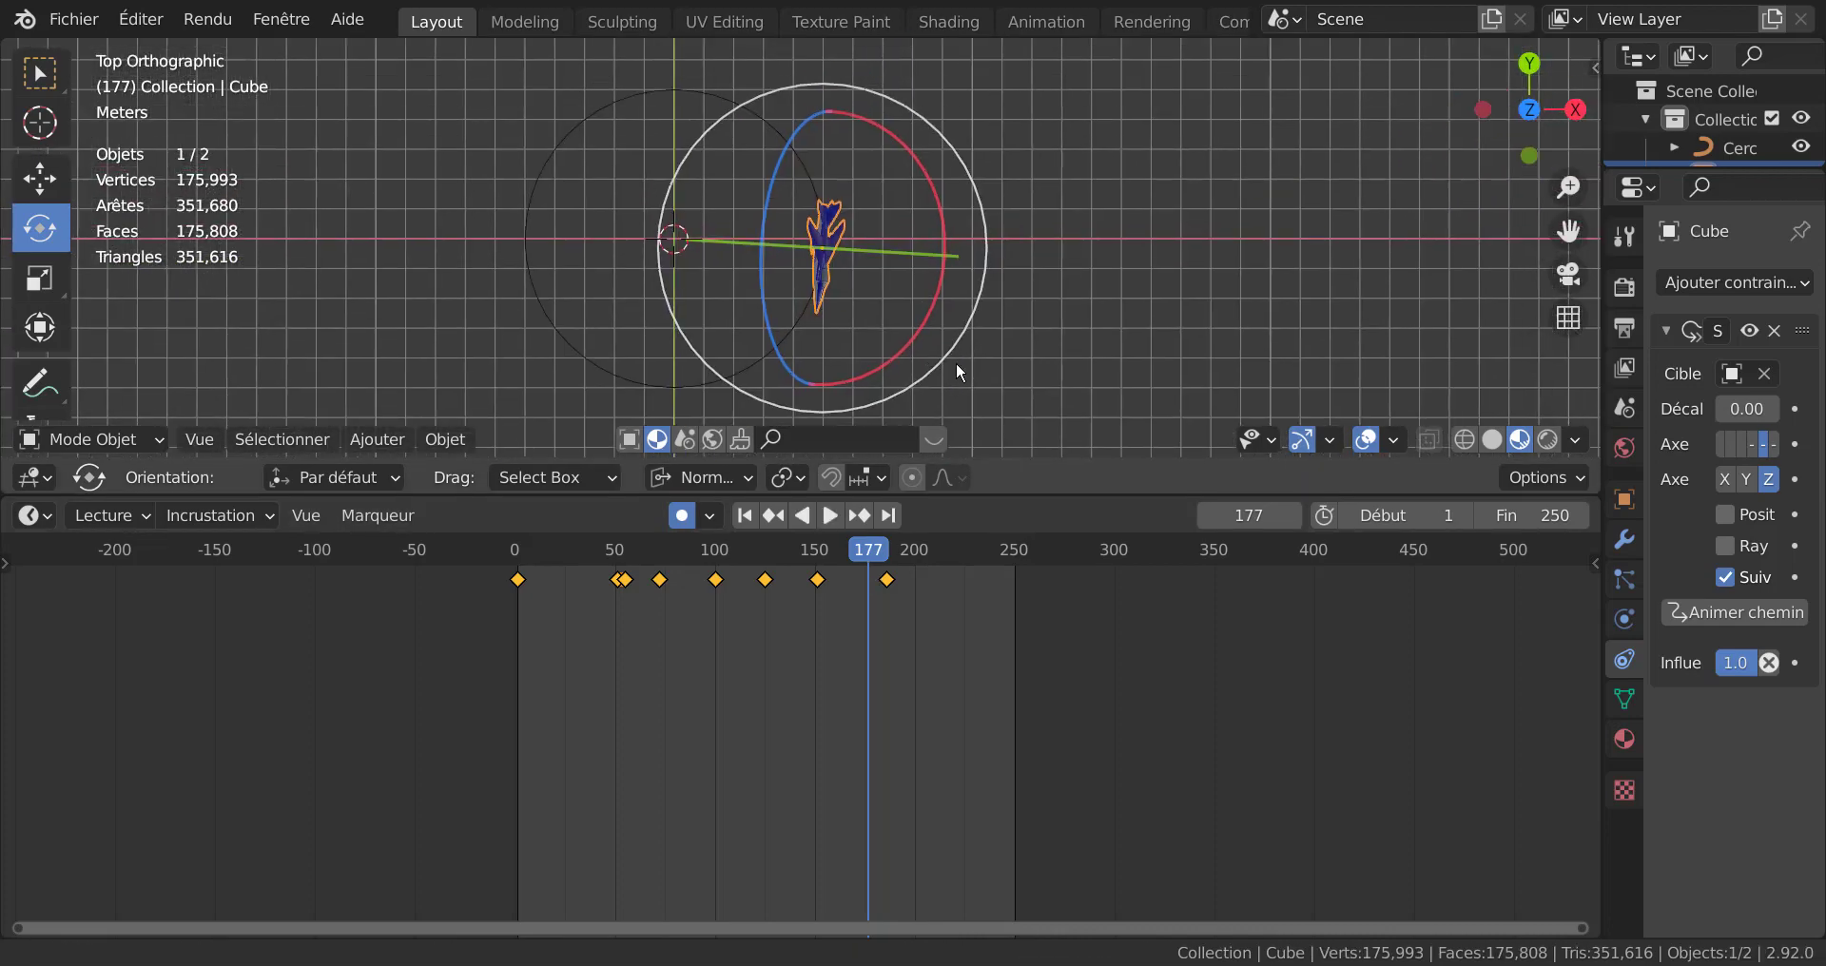
scroll(881, 304, up, 5)
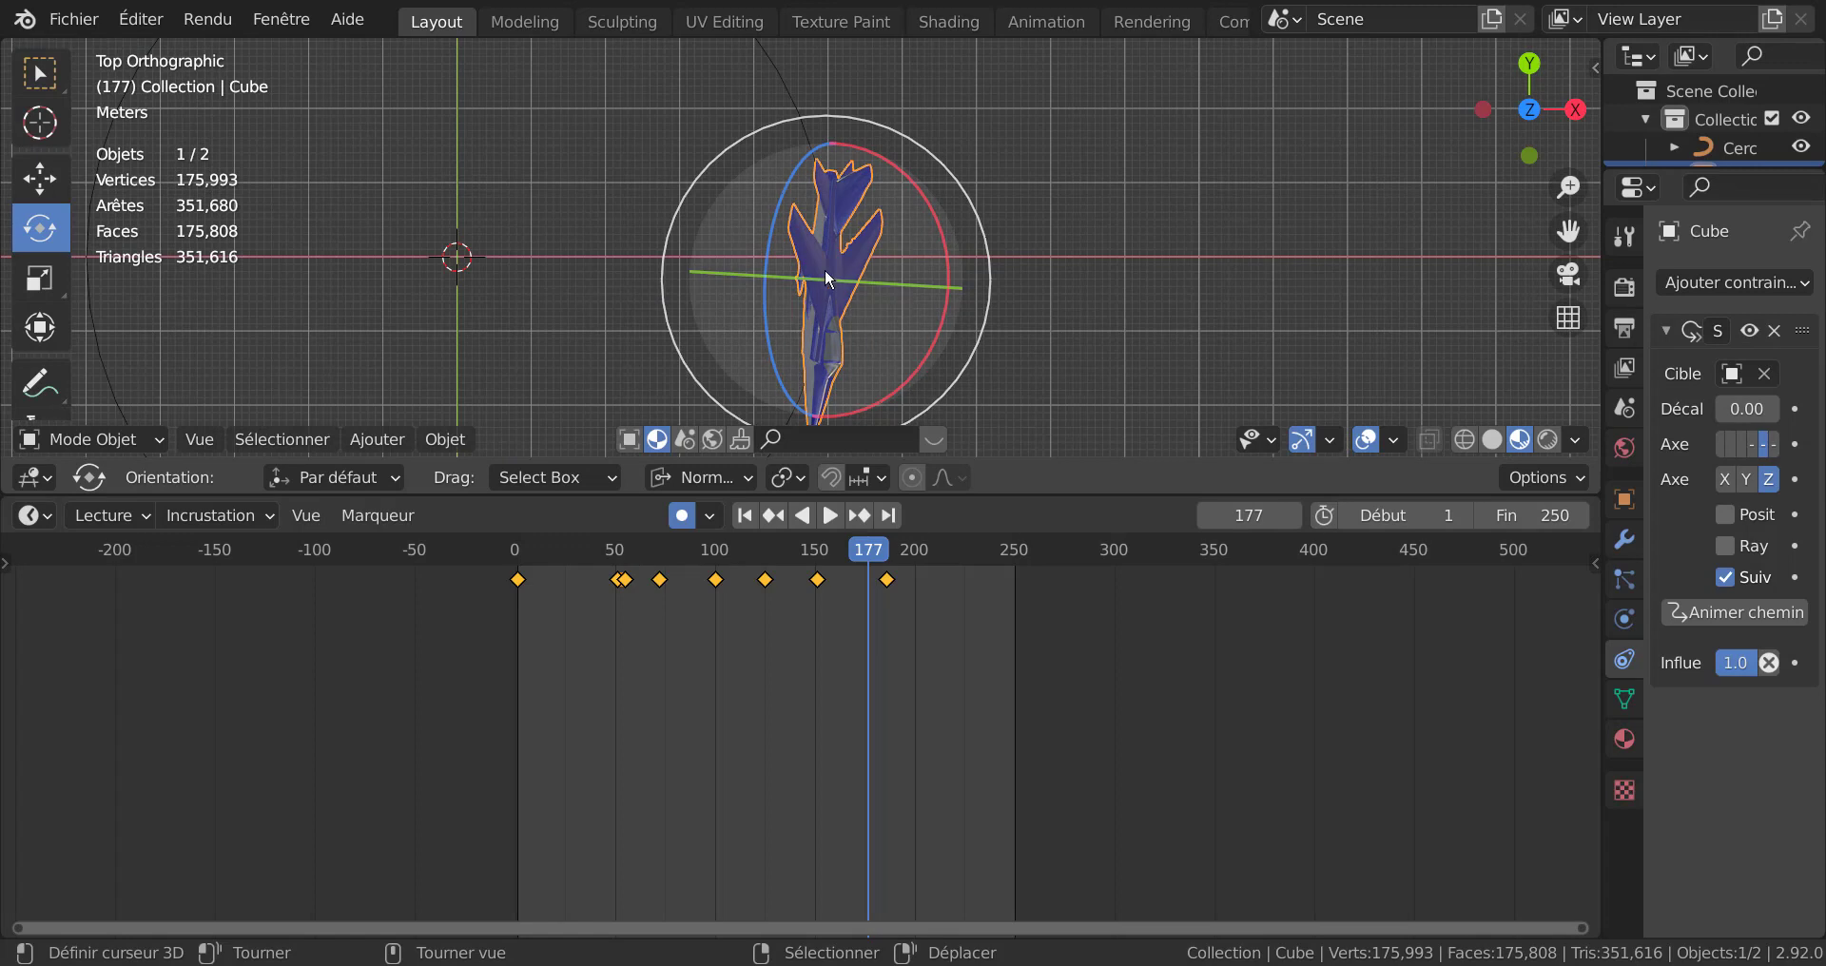
key(space)
drag(880, 563, 871, 574)
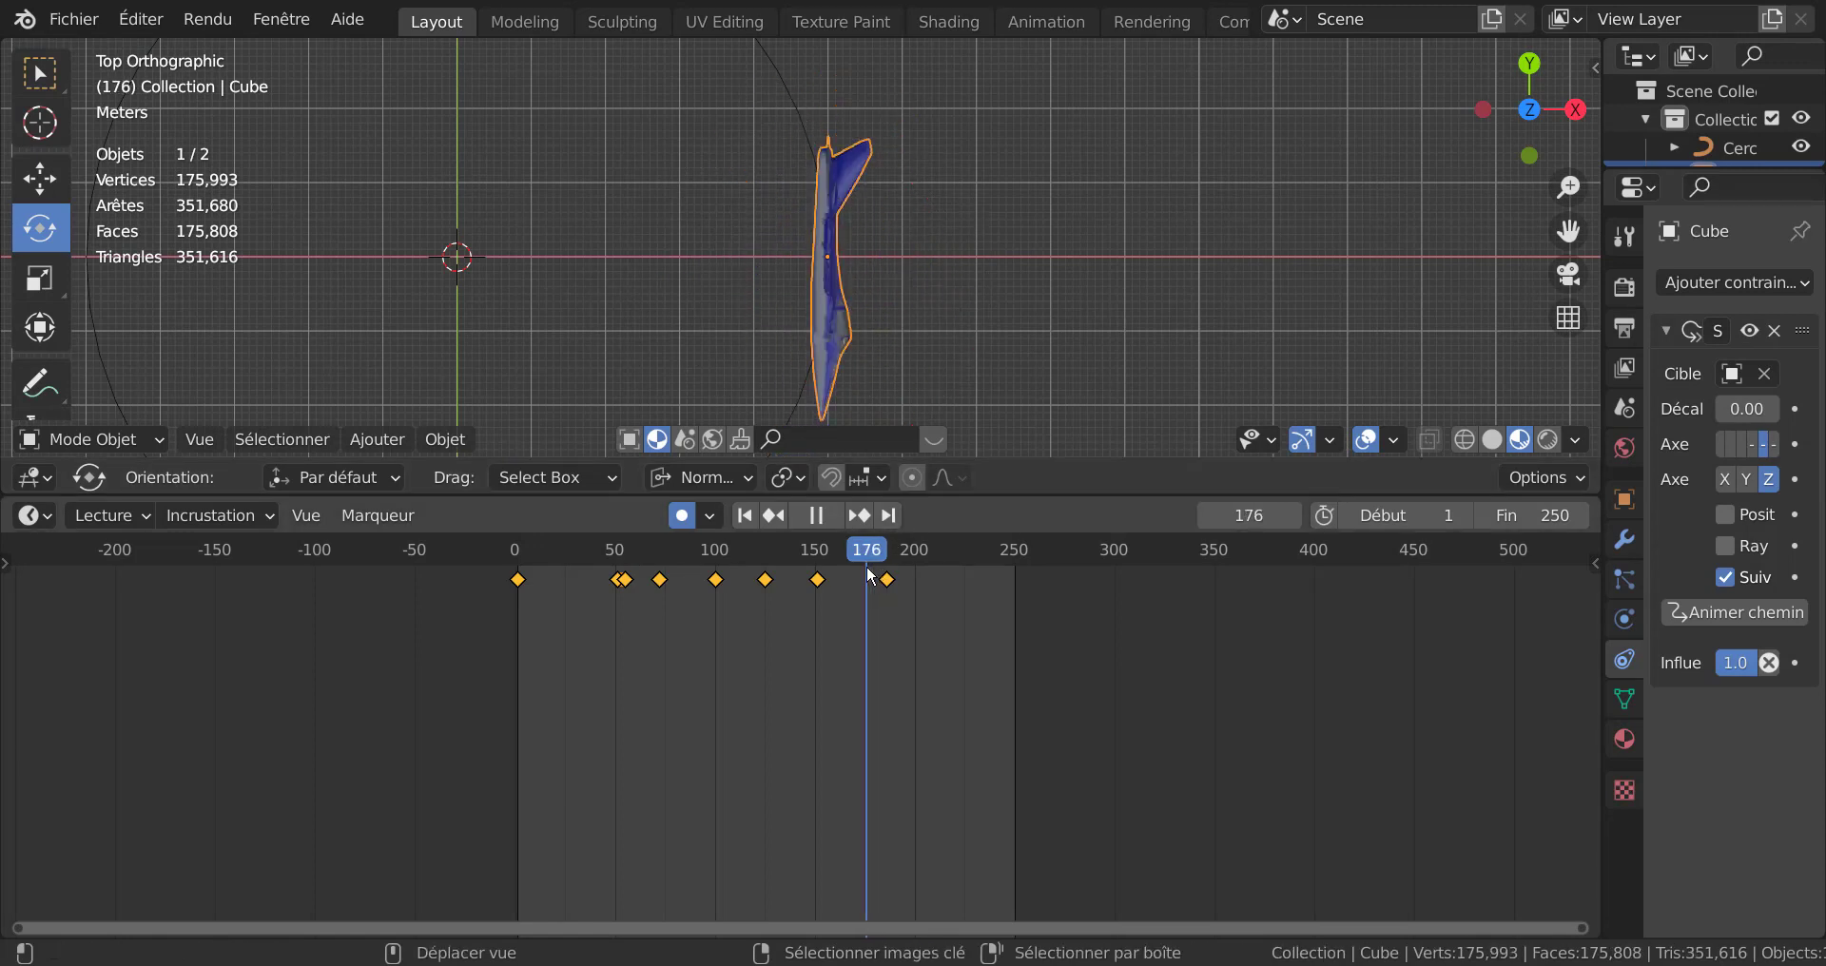
Step: Stop playback at frame 176 and move the jet's last keyframe about 15 frames earlier on the timeline
key(space)
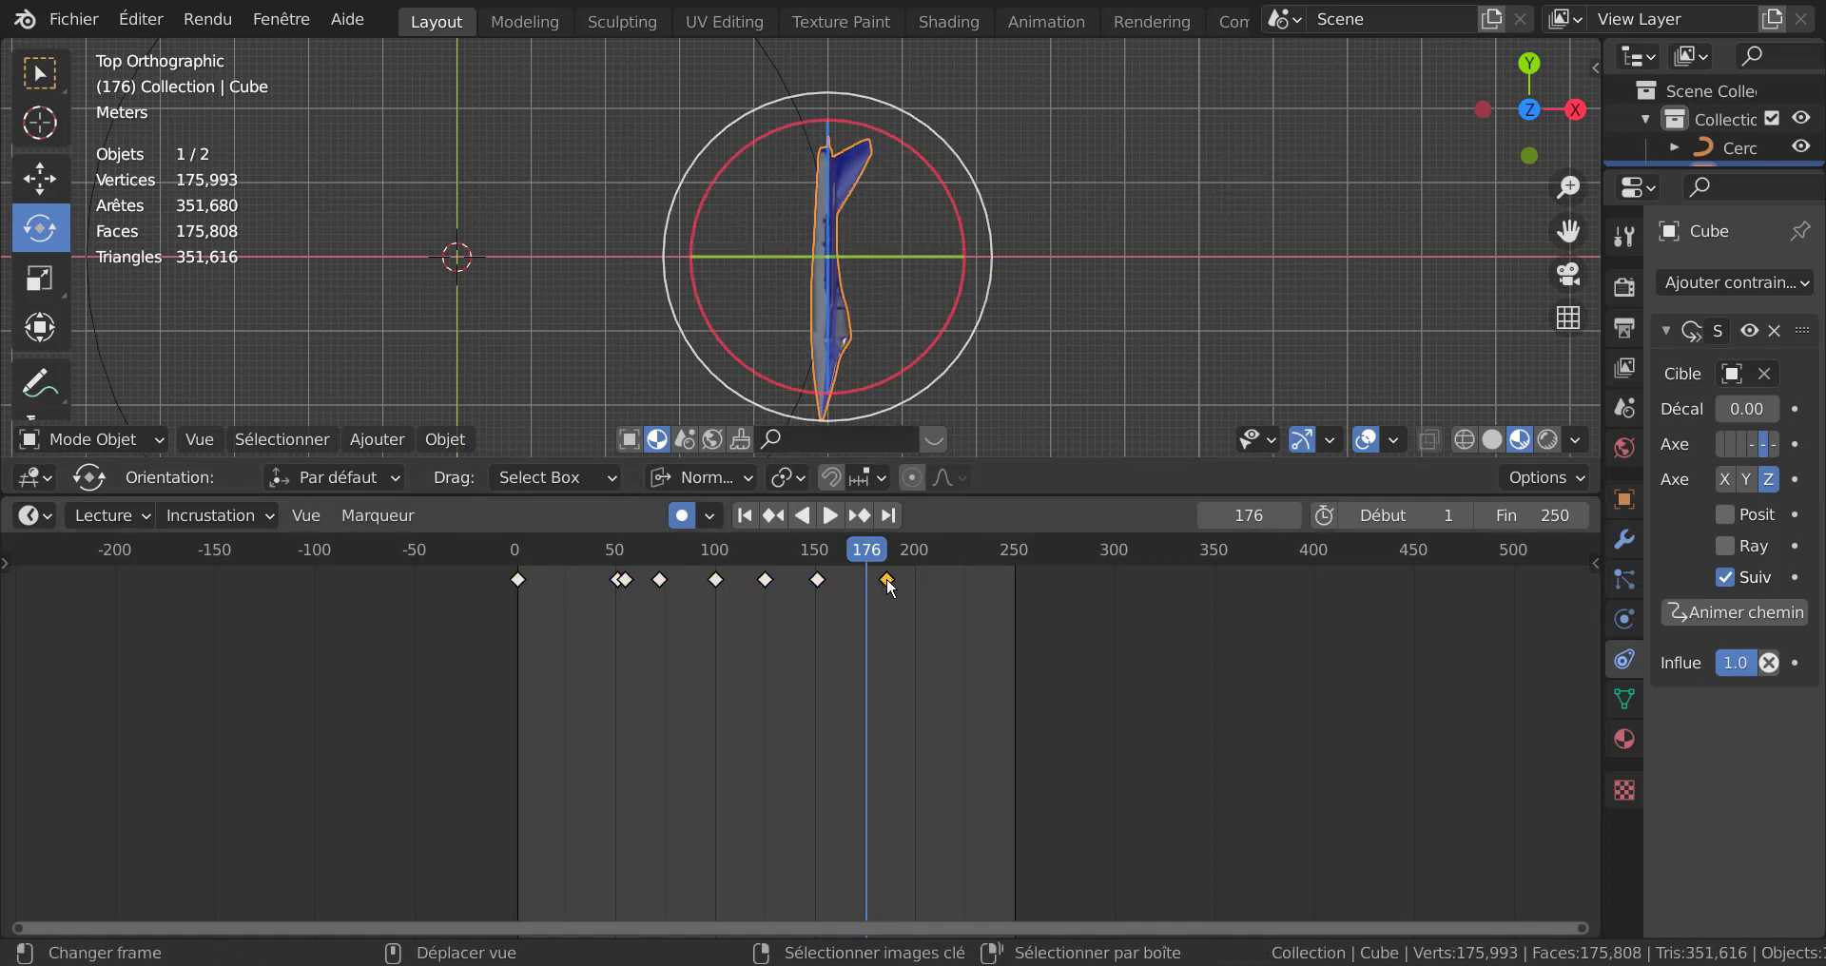
key(g)
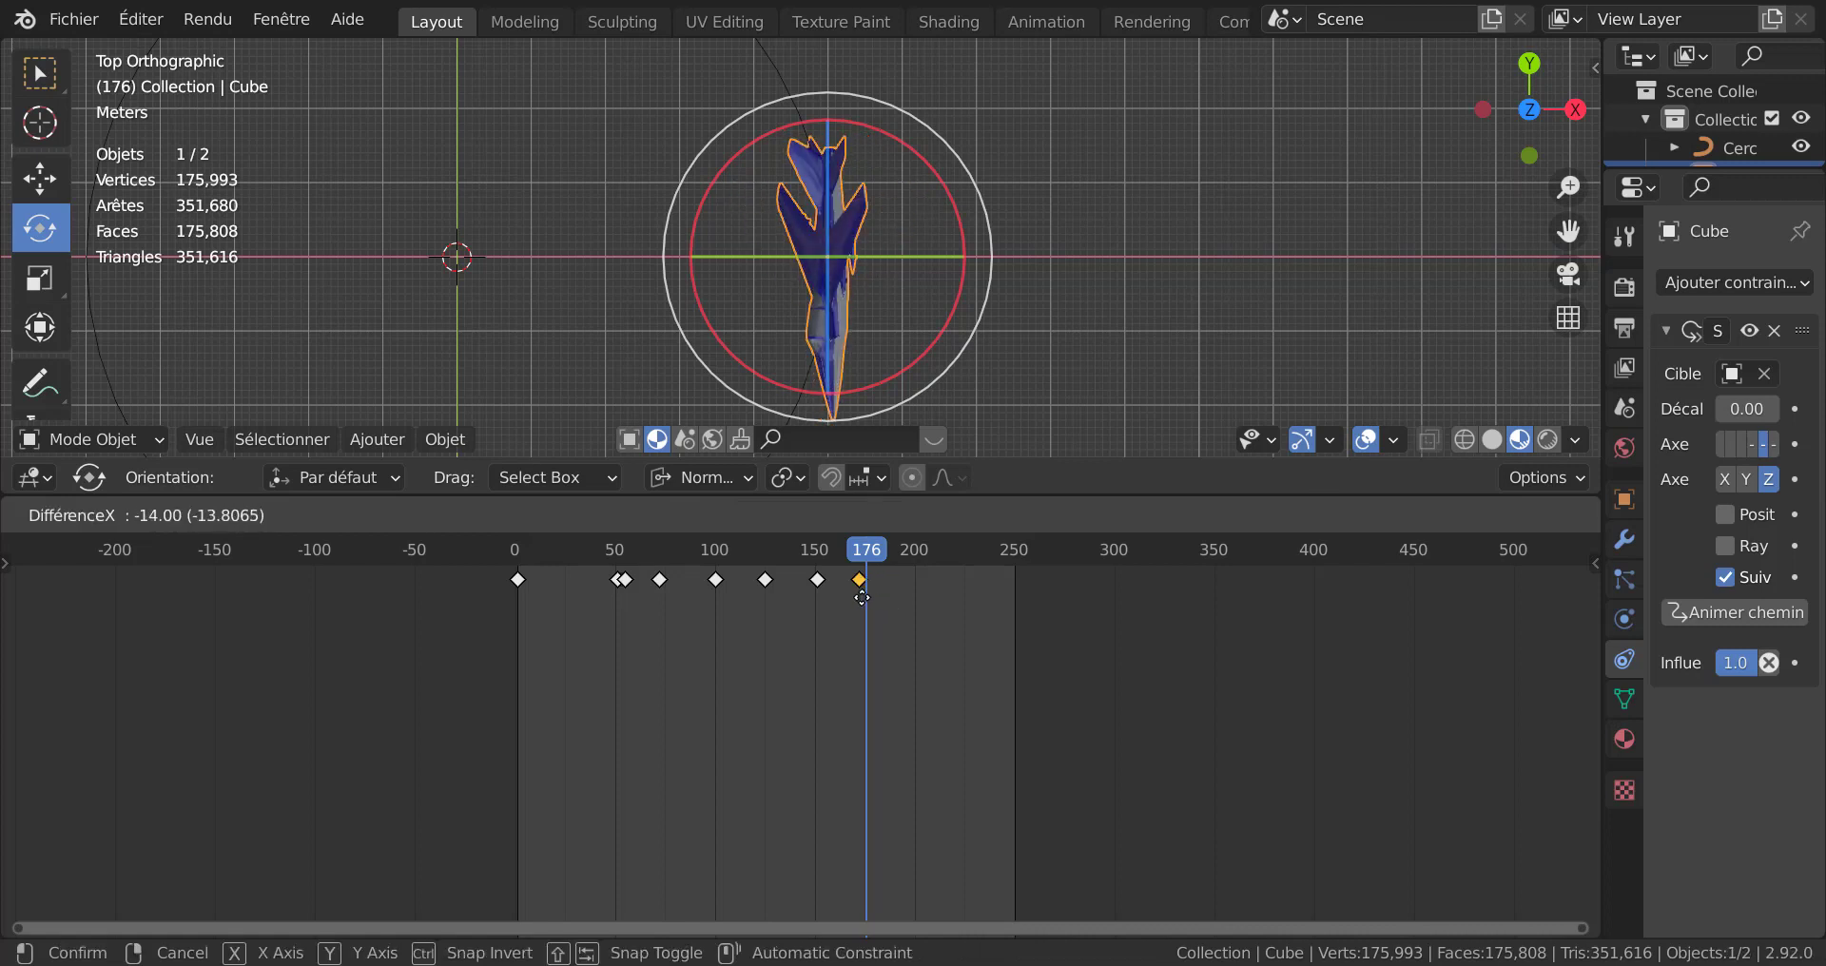
click(859, 601)
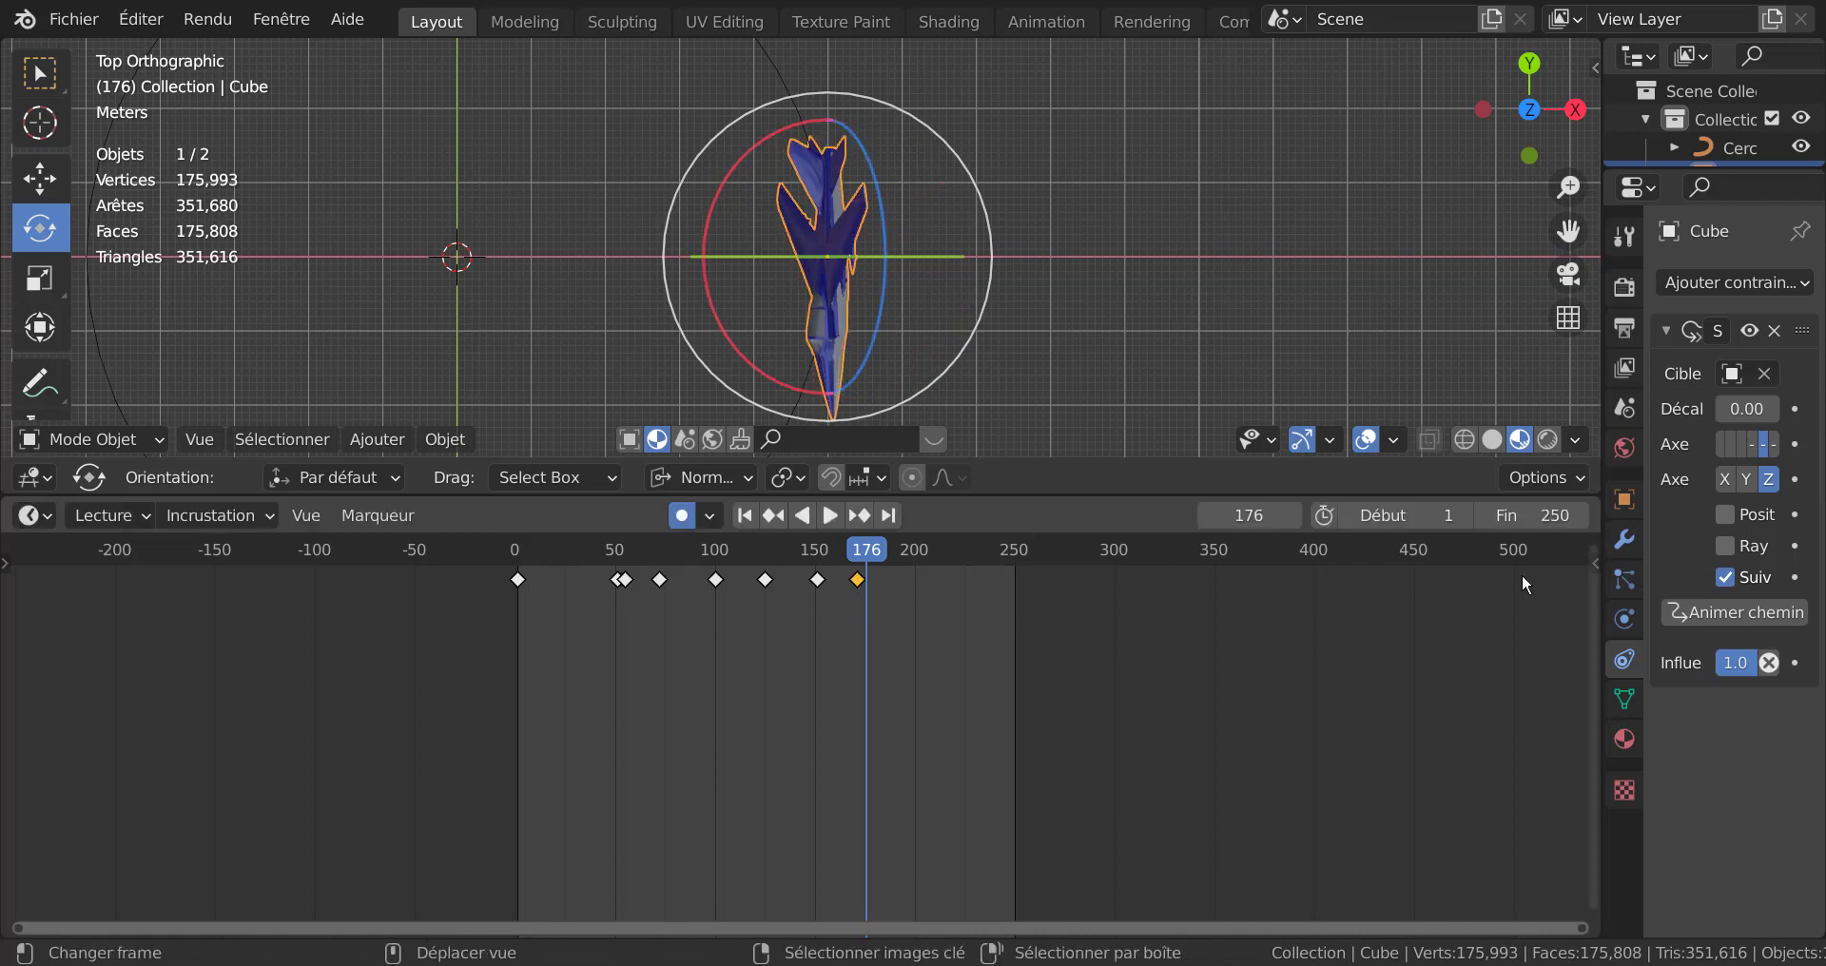
Step: Shorten the animation's end frame to 176 and watch the jet loop around the circle from an angled view
drag(1546, 516, 1503, 516)
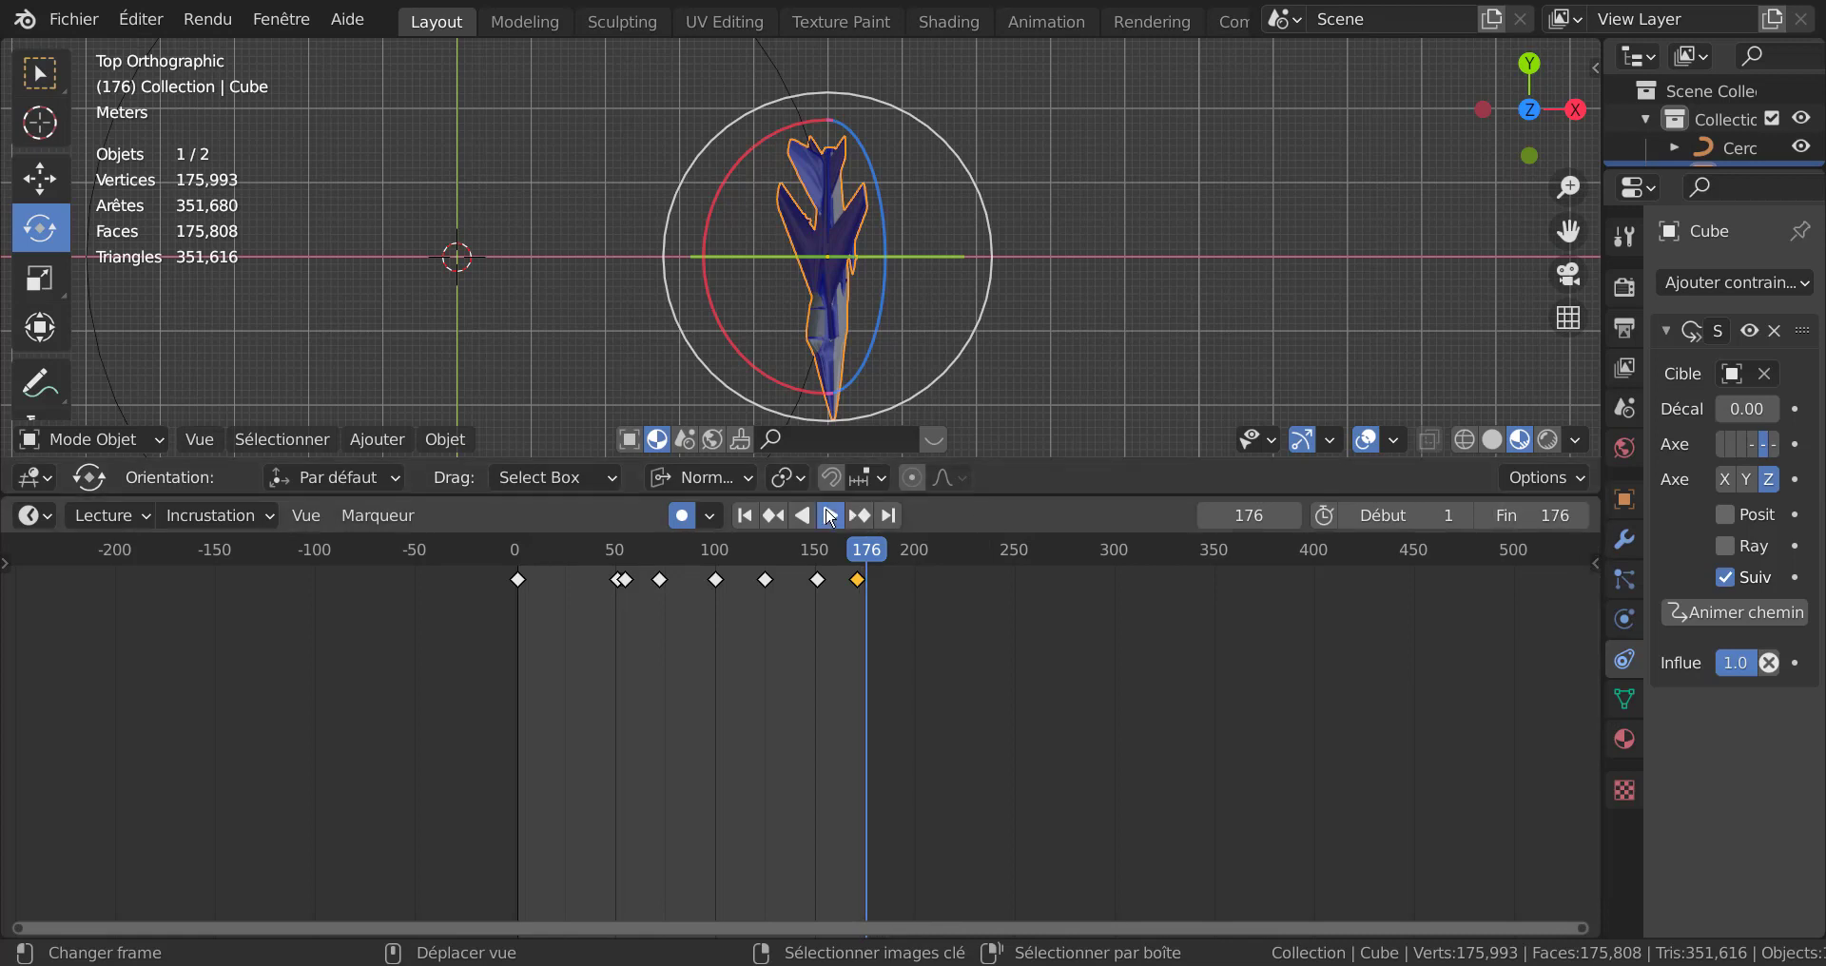
click(830, 516)
middle_drag(951, 285, 888, 230)
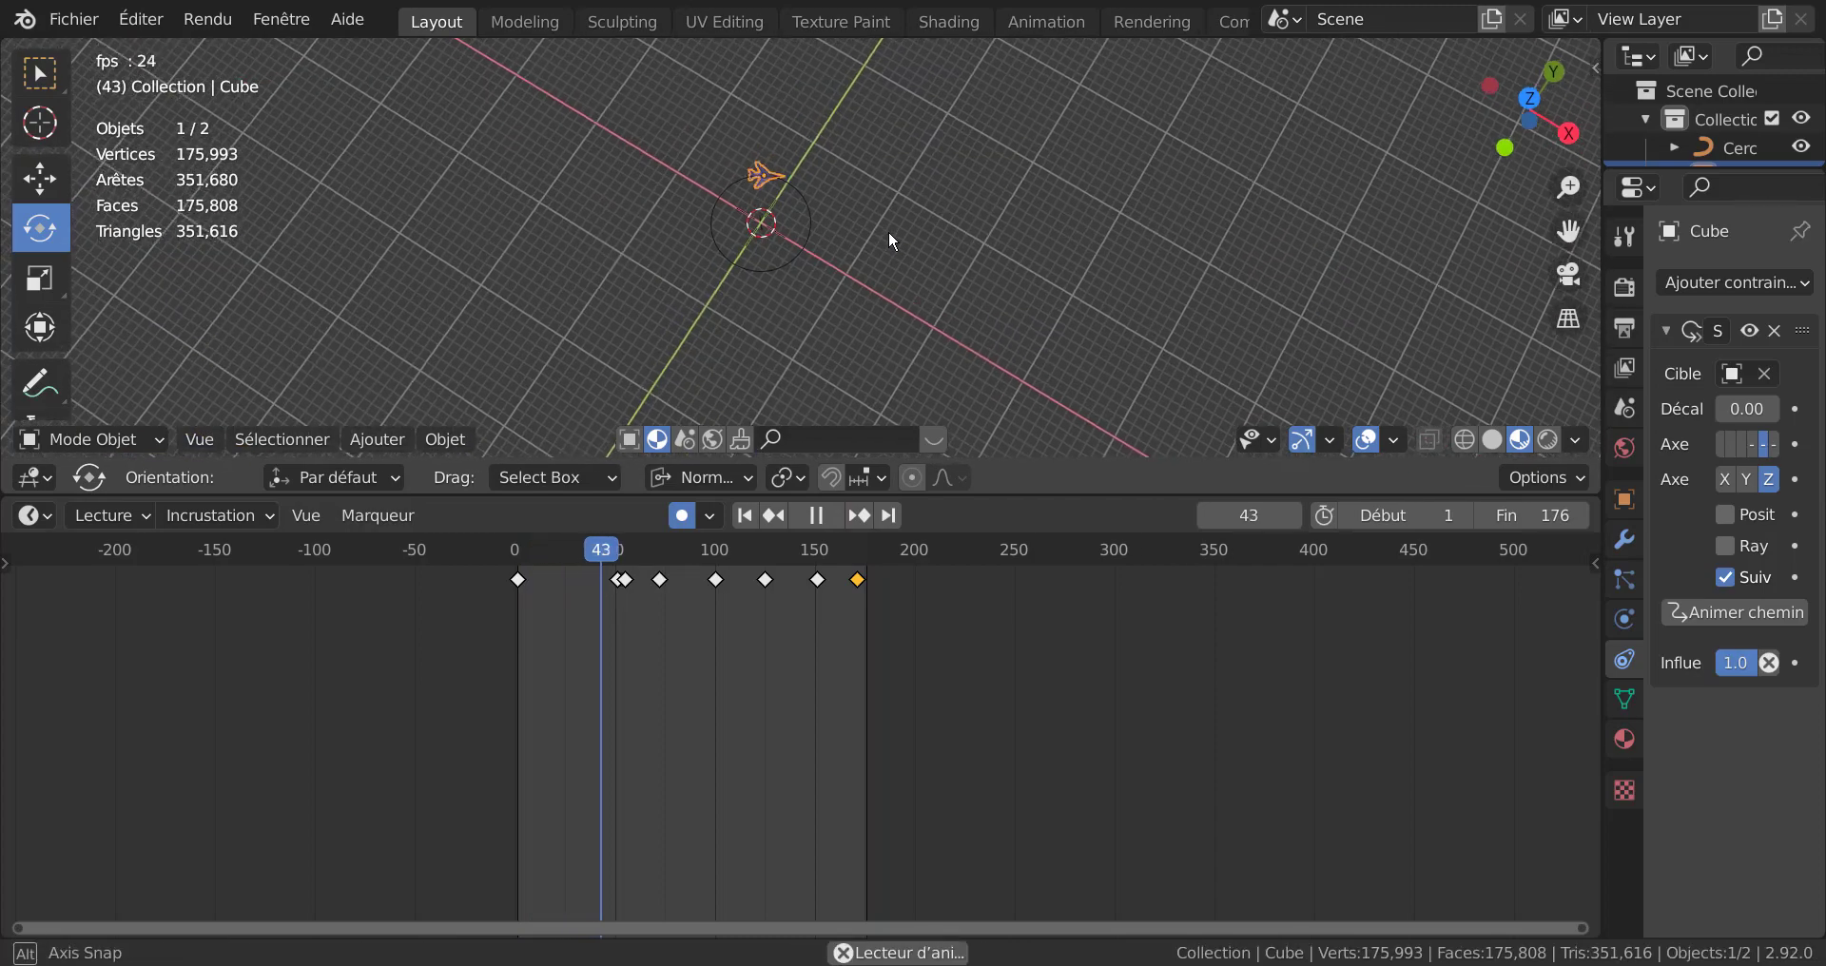
click(789, 676)
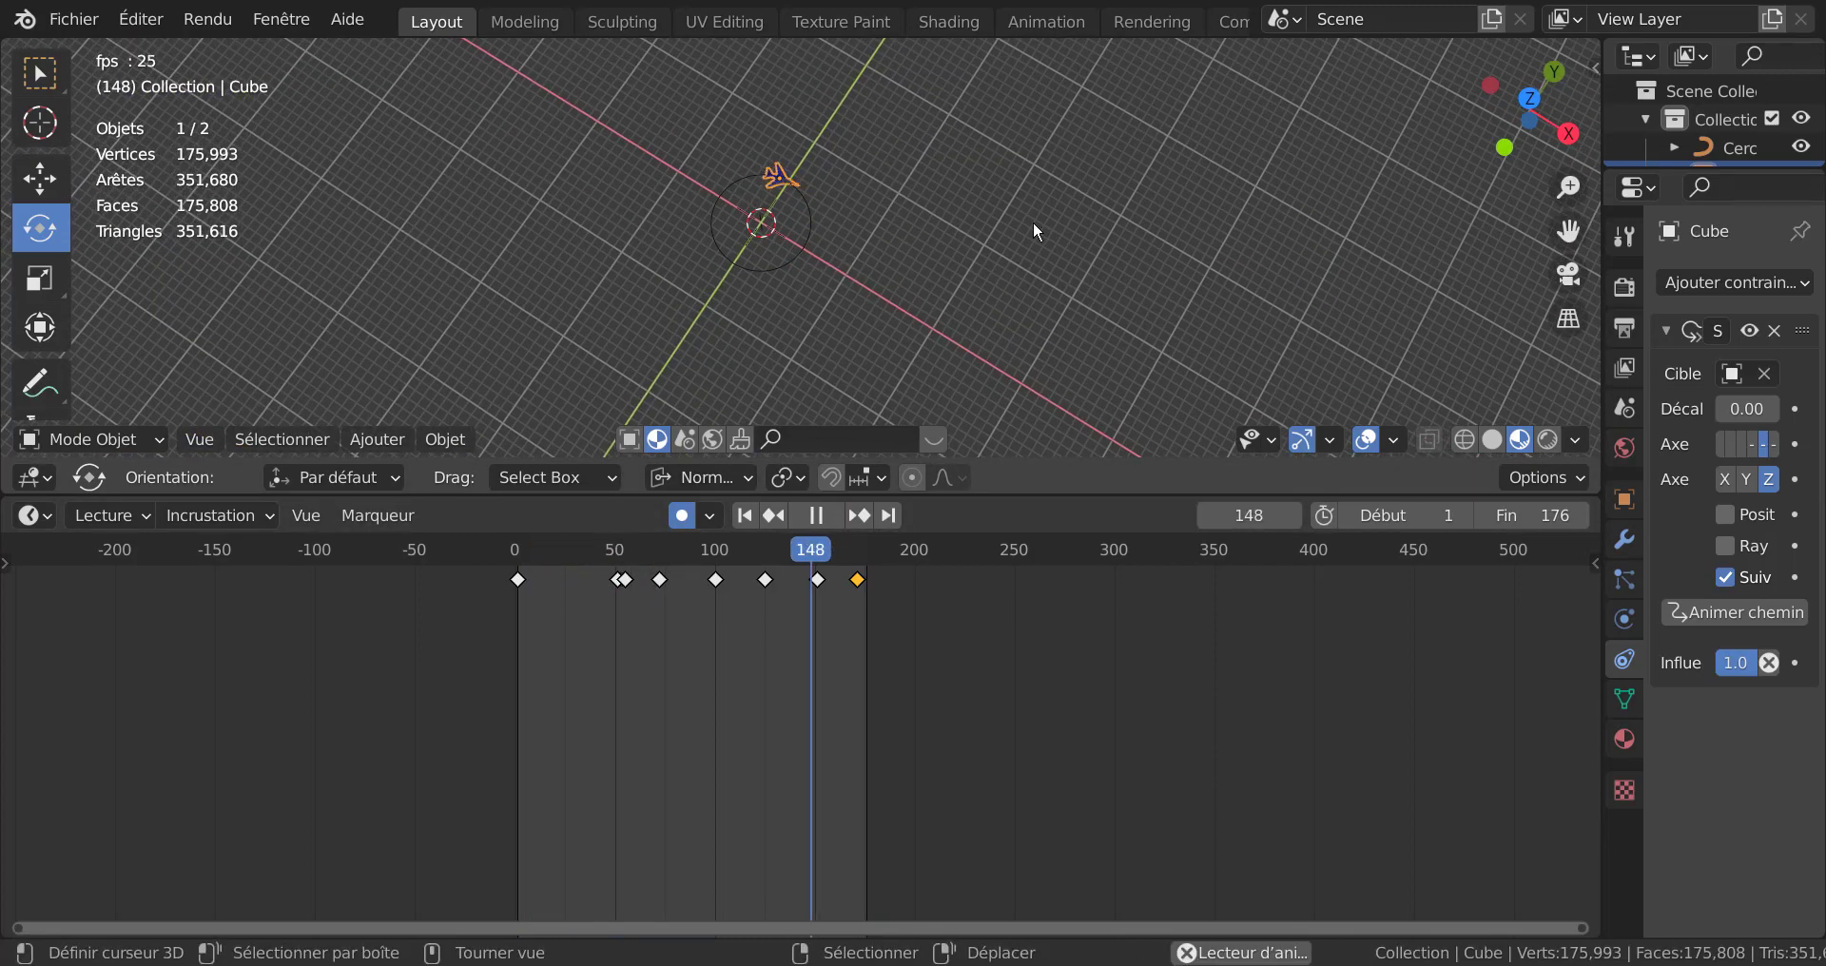
middle_drag(1033, 221, 979, 190)
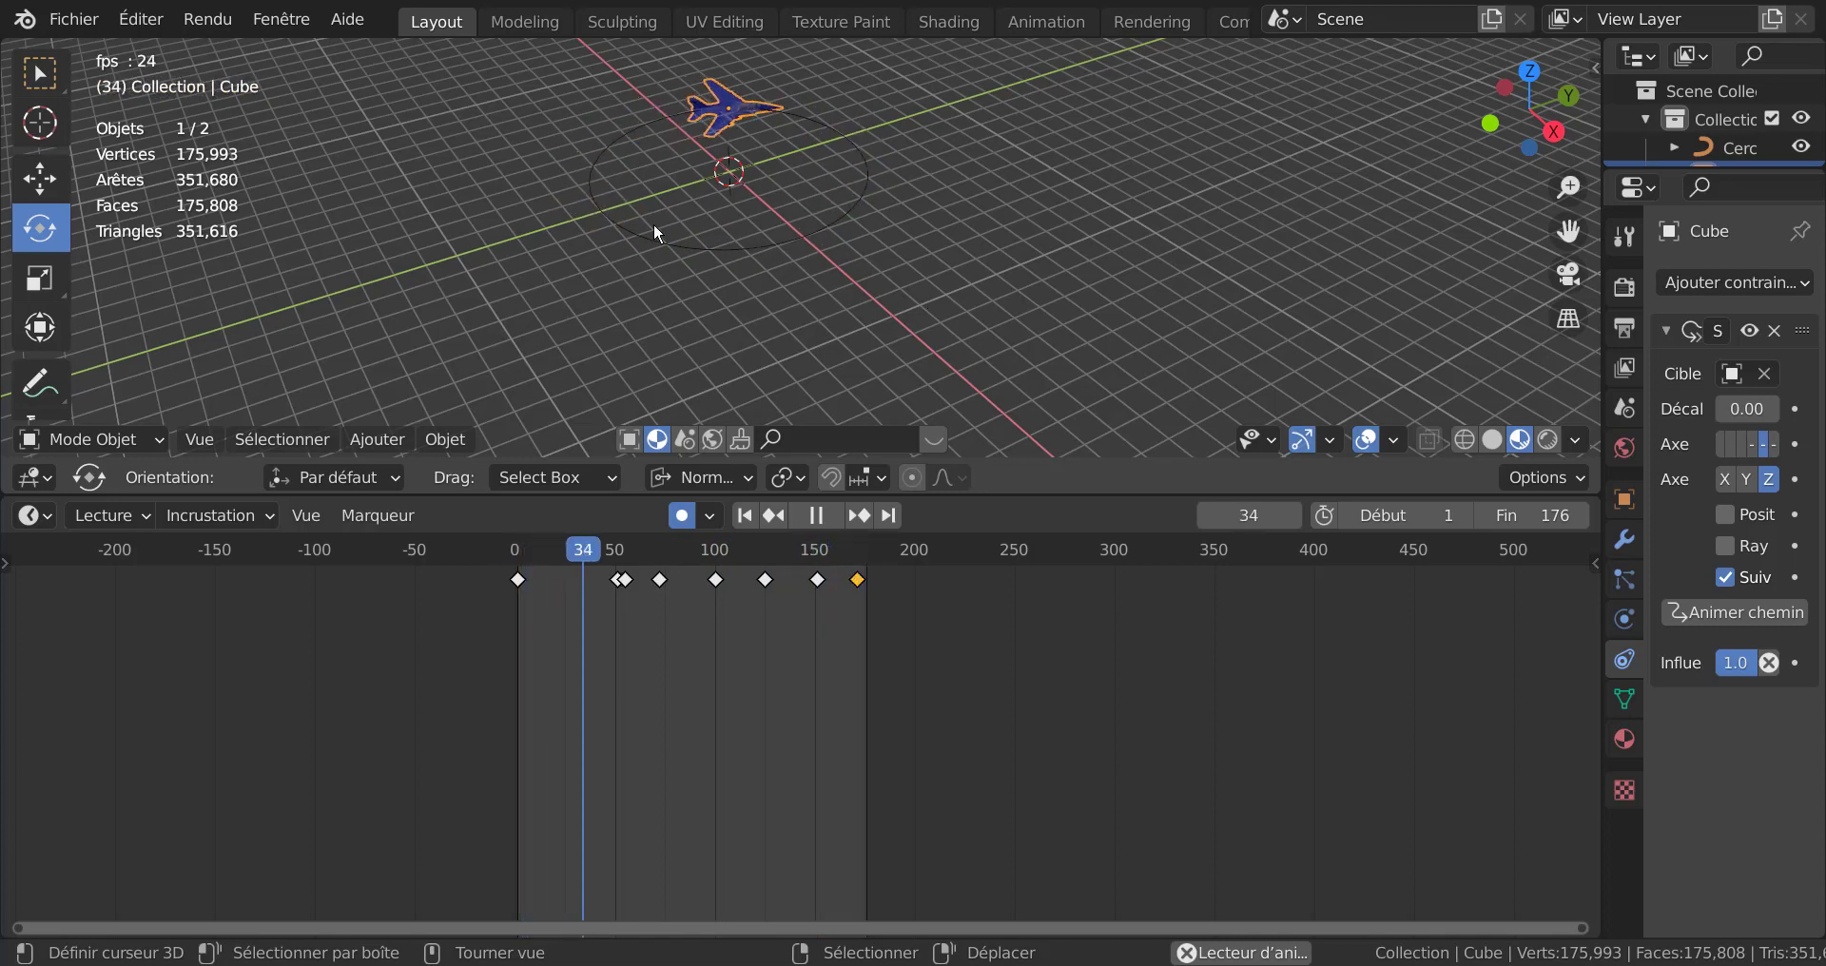
Step: Set the animation's end frame to 250 and enlarge the 3D viewport by shrinking the timeline area
mouse_move(1533, 515)
mouse_down()
mouse_move(1610, 515)
mouse_move(1528, 513)
mouse_up()
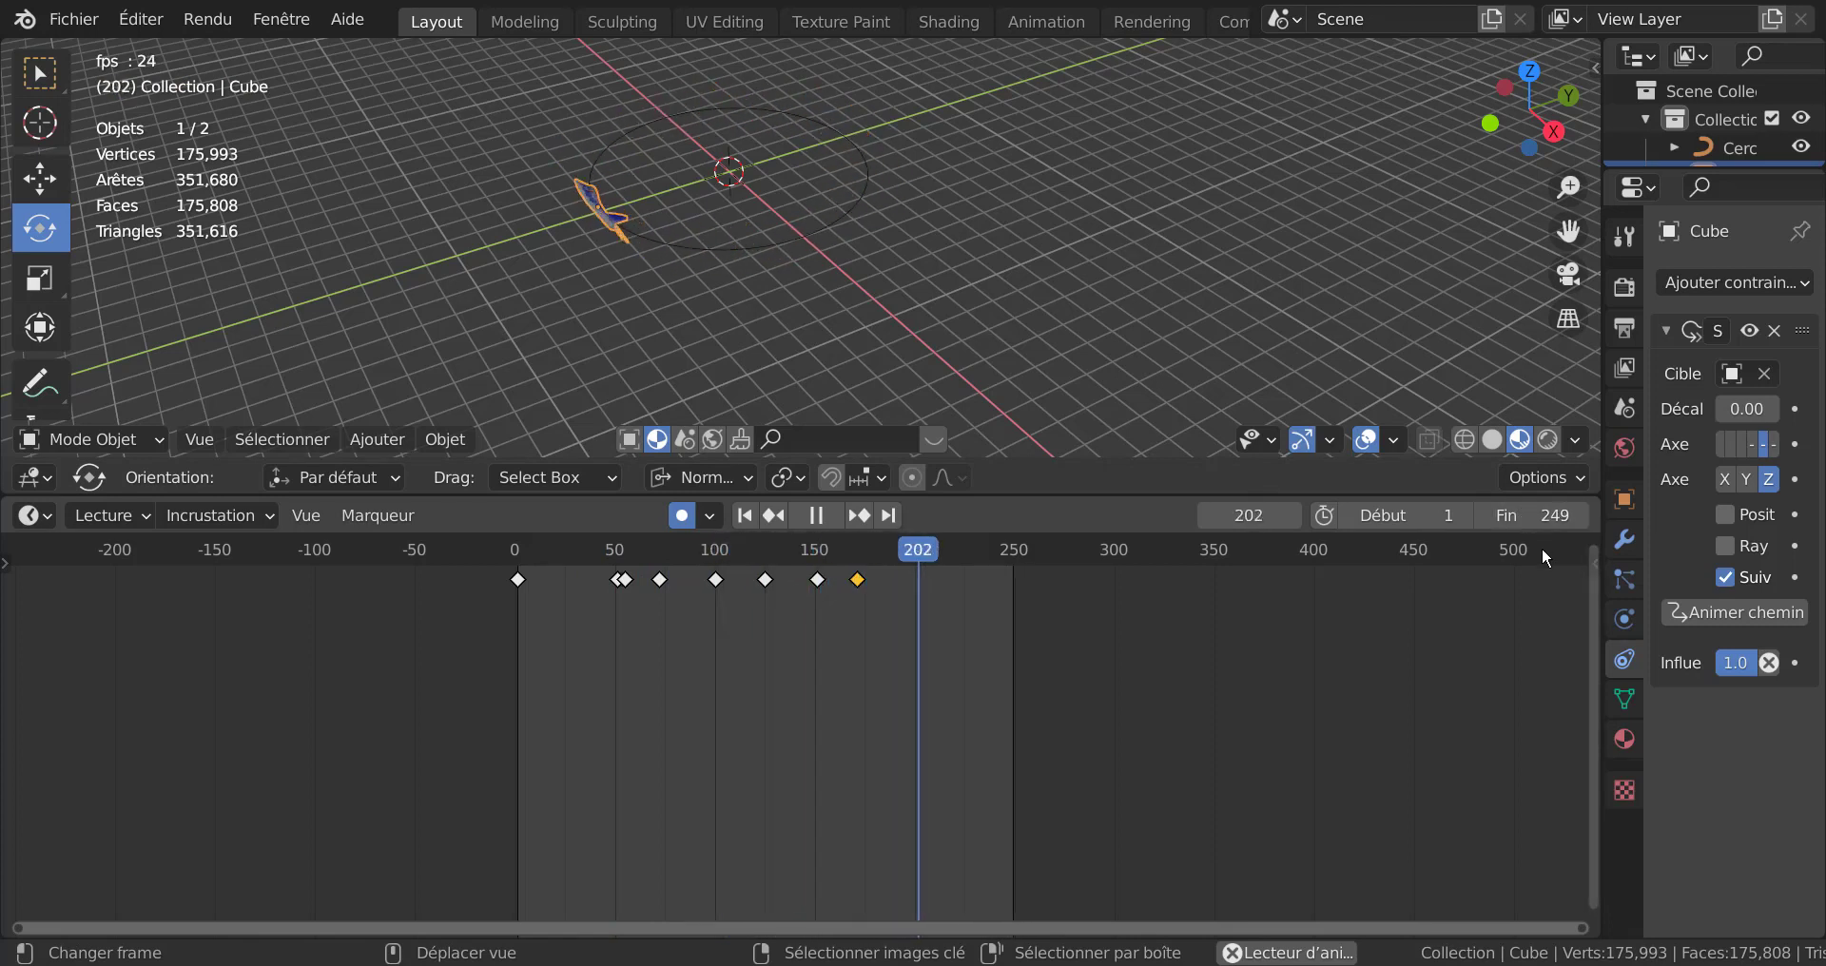
click(1577, 512)
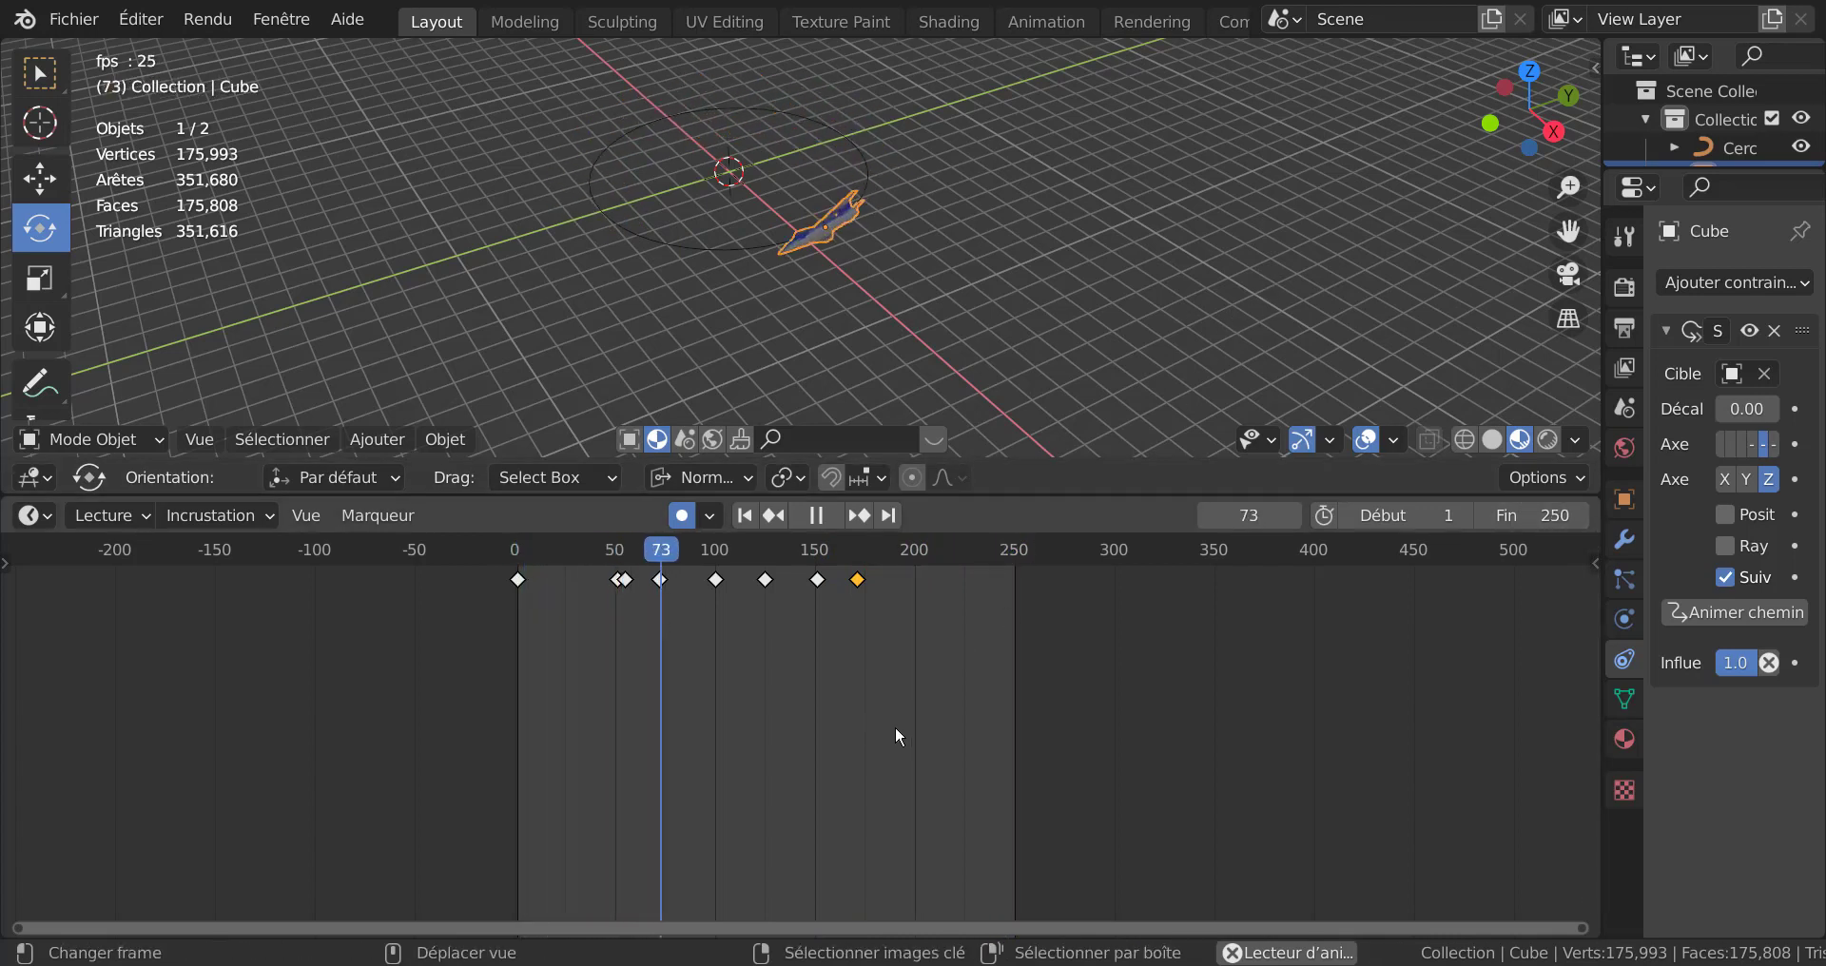
scroll(894, 727, up, 3)
scroll(894, 726, up, 1)
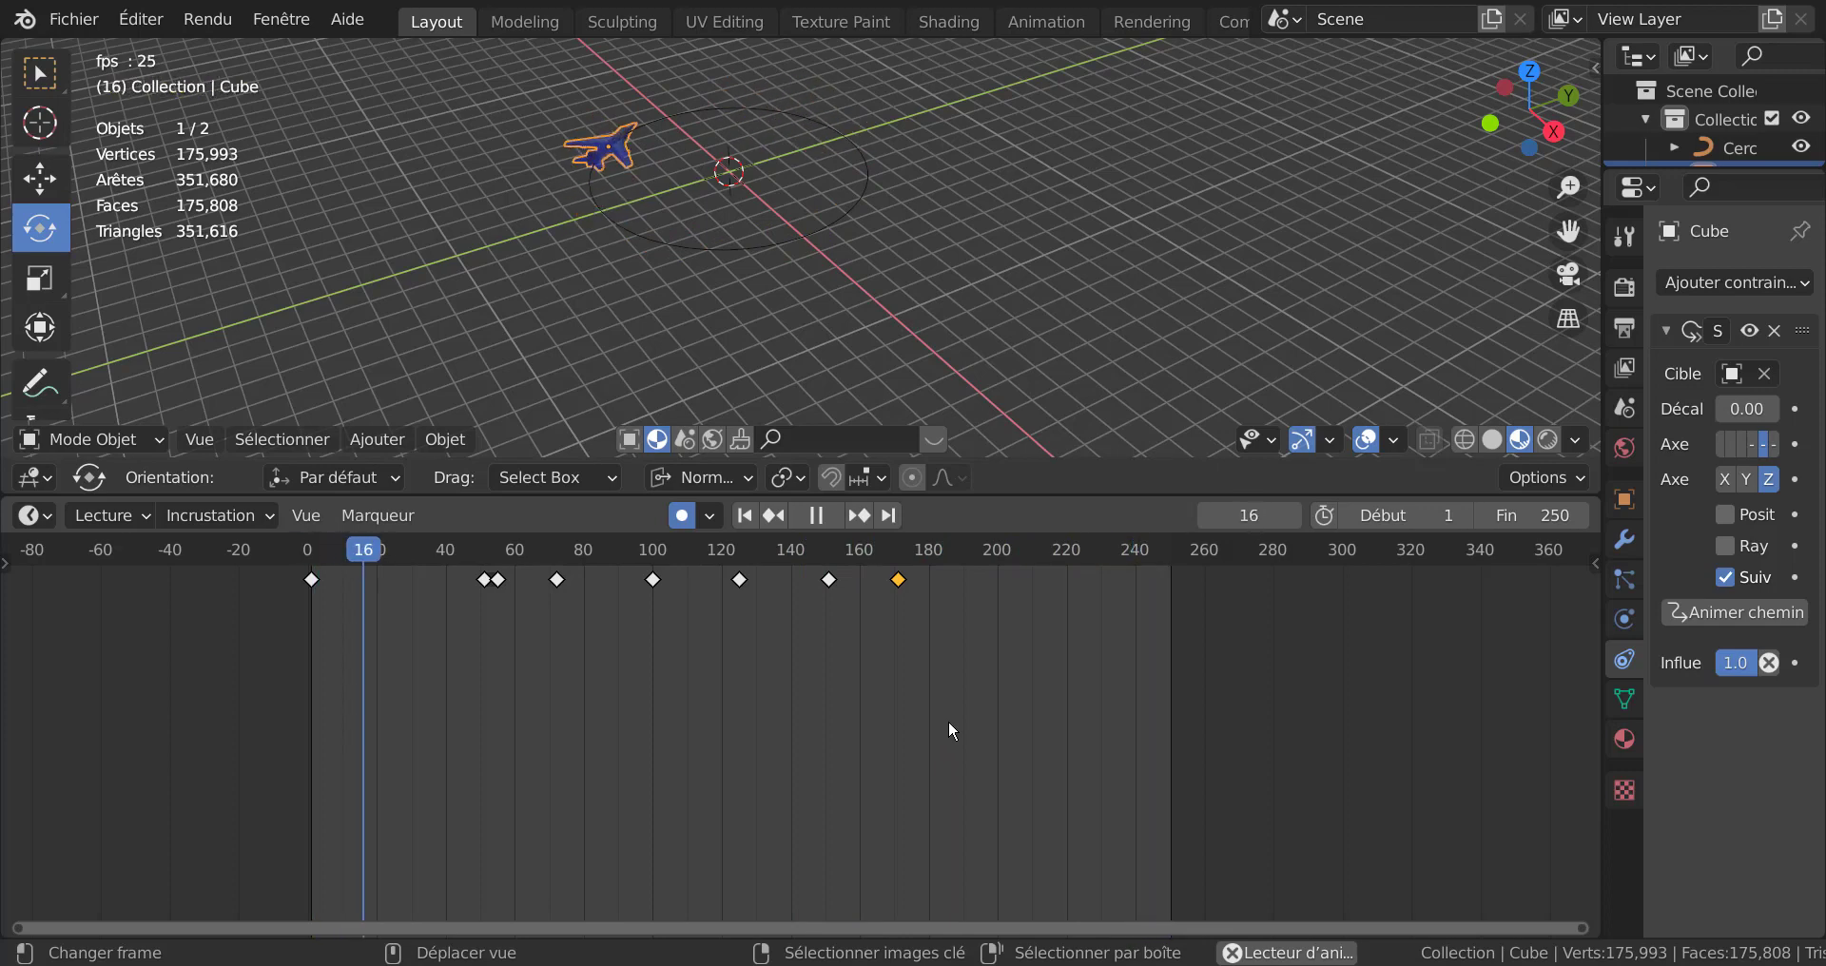
scroll(1031, 306, up, 2)
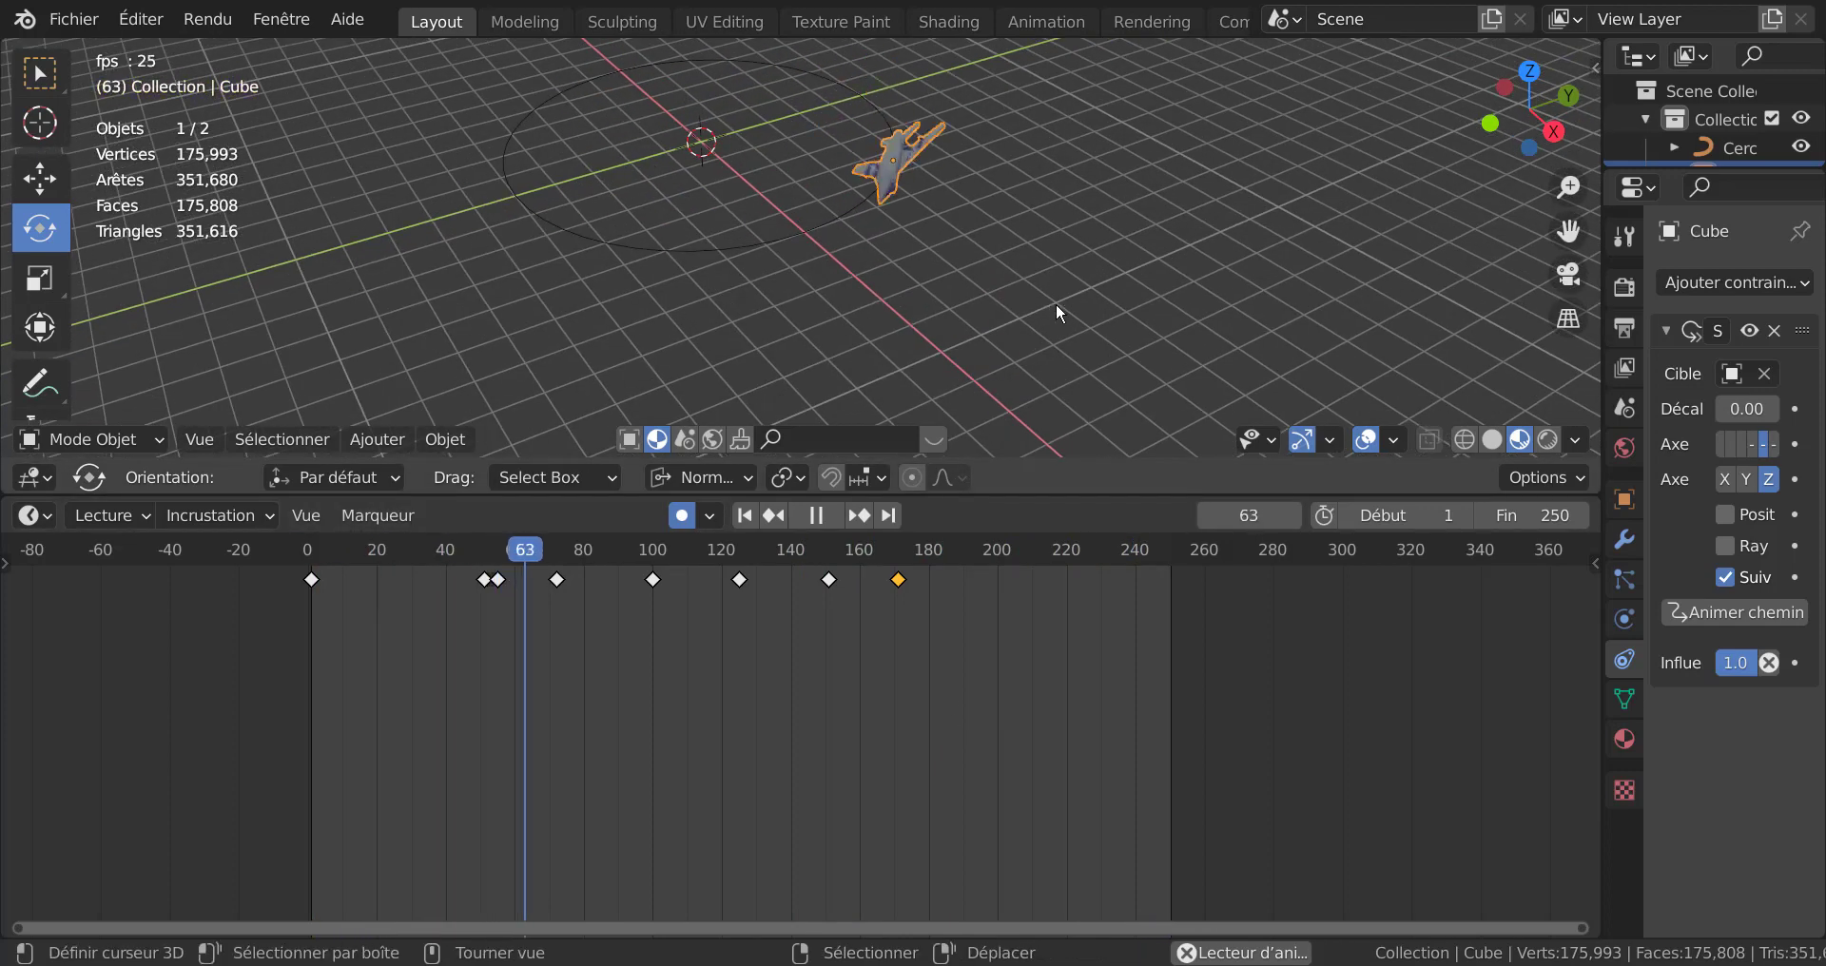
shift+middle_drag(1046, 305, 1077, 348)
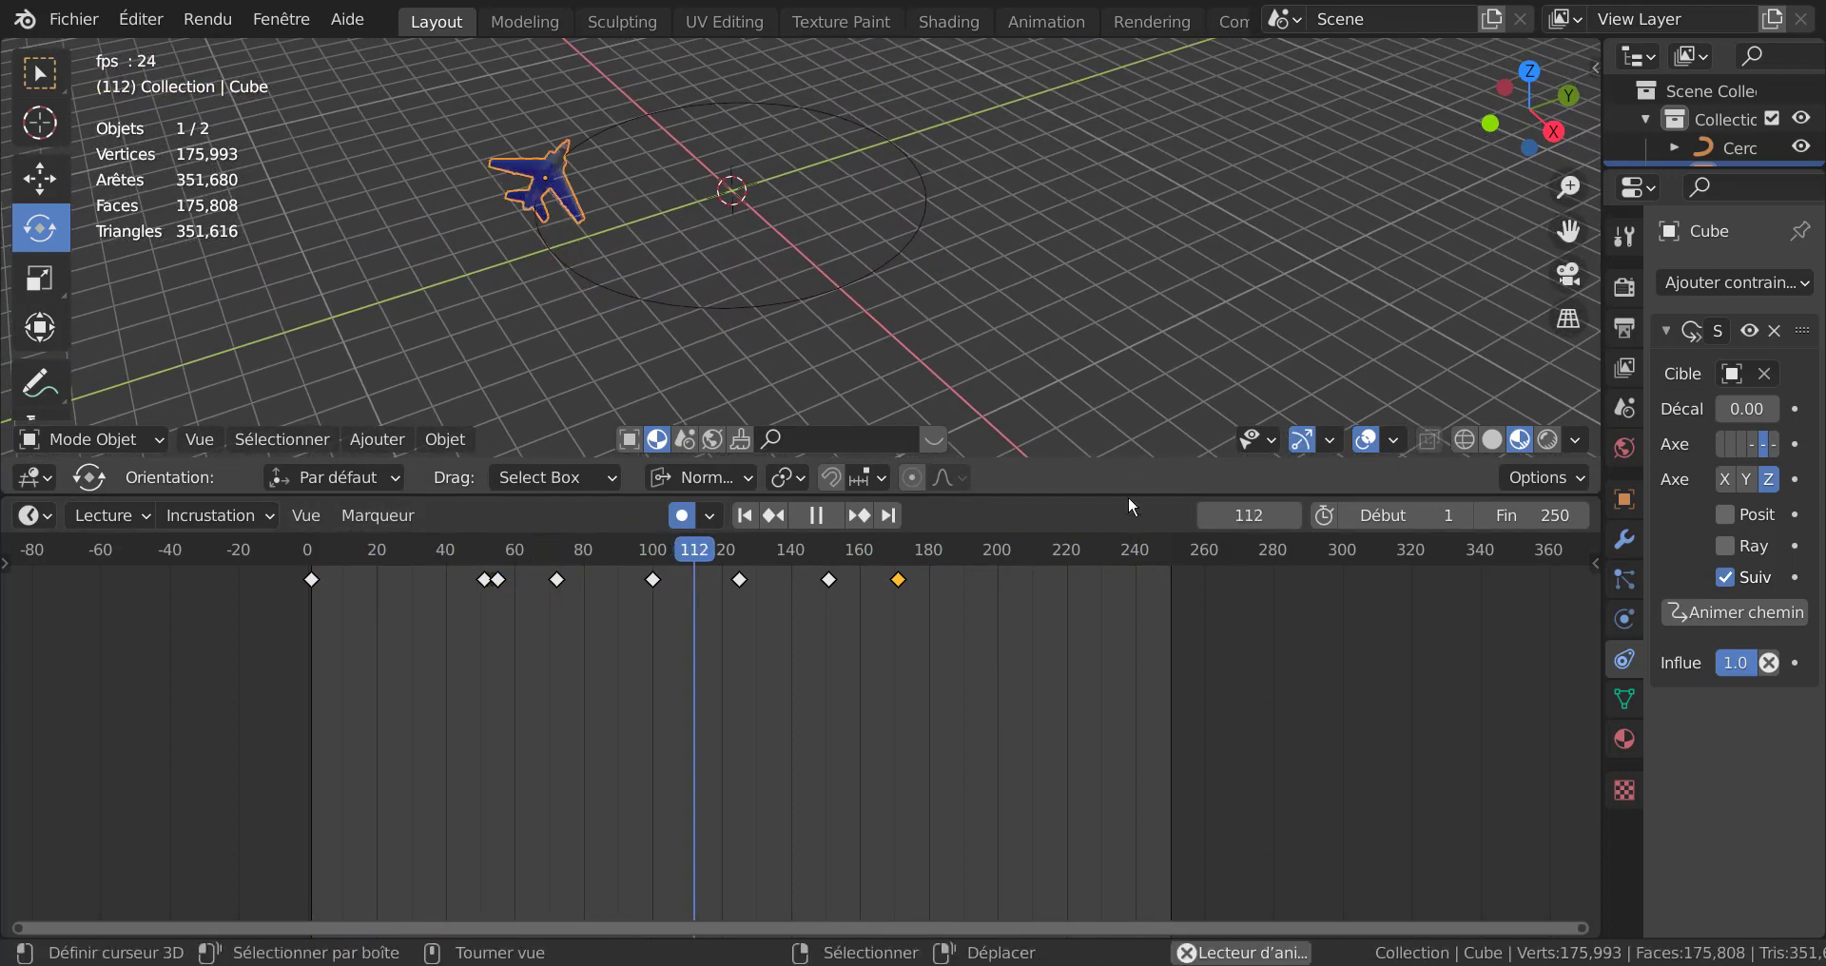
drag(1138, 494, 1132, 627)
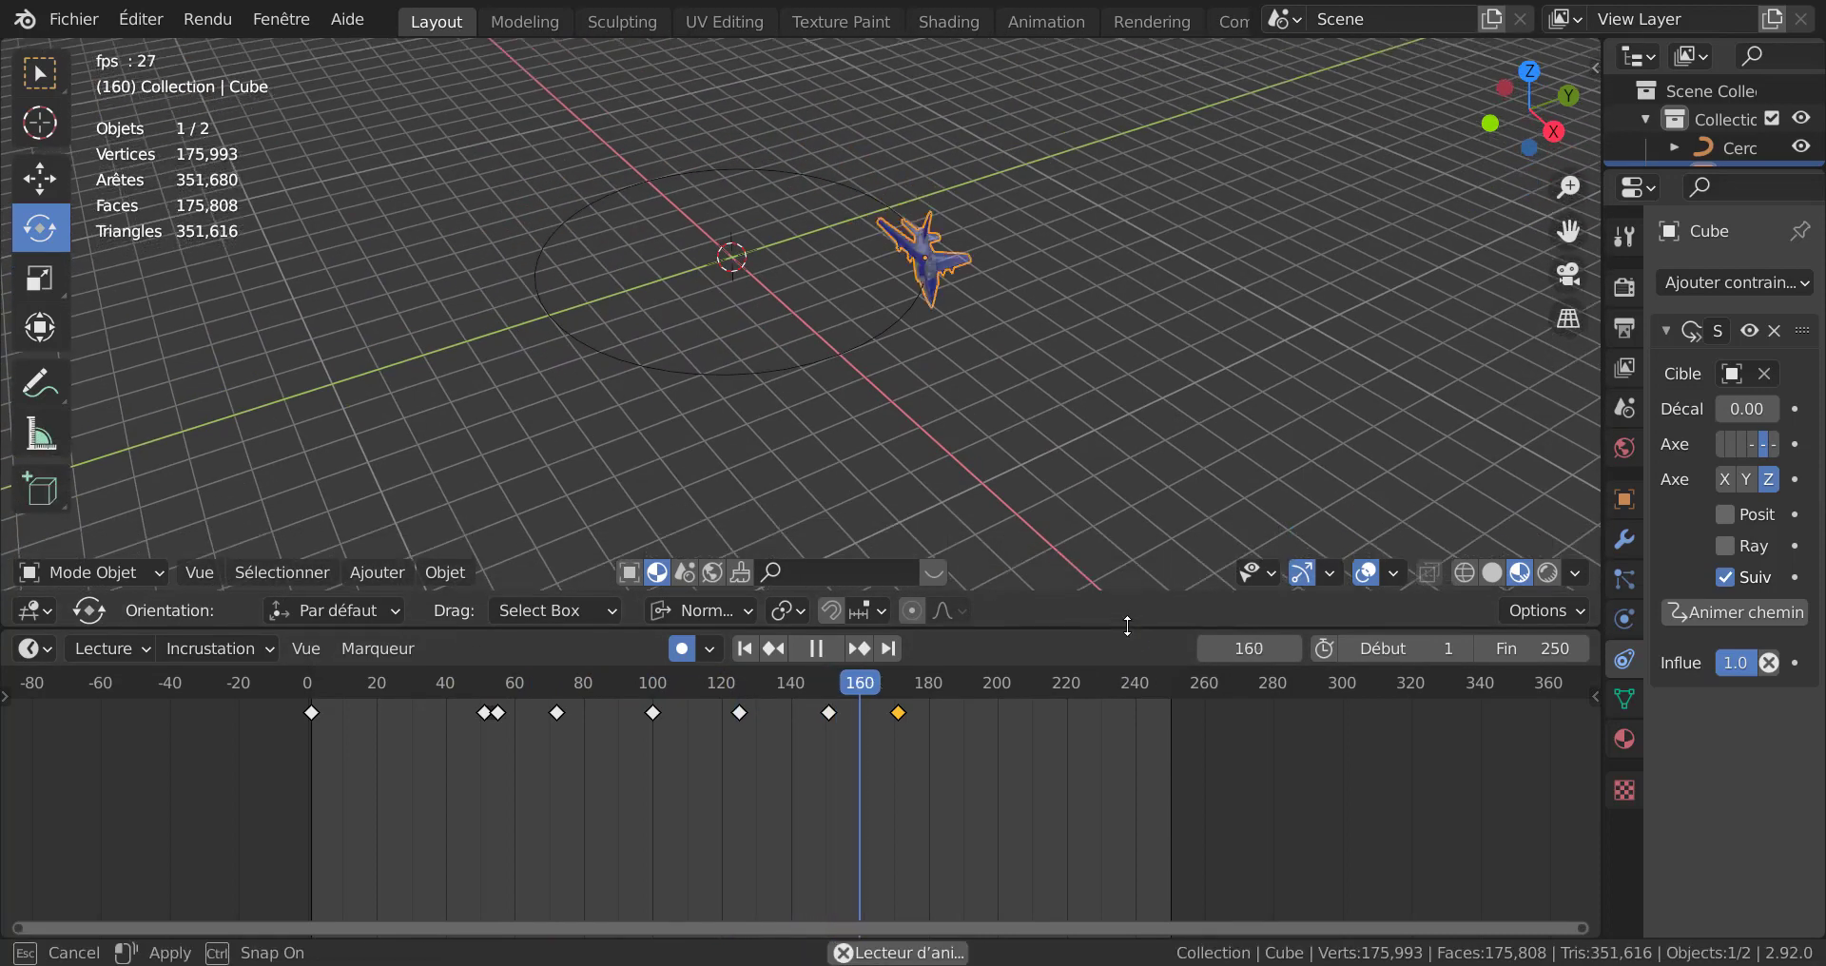
scroll(1081, 459, up, 3)
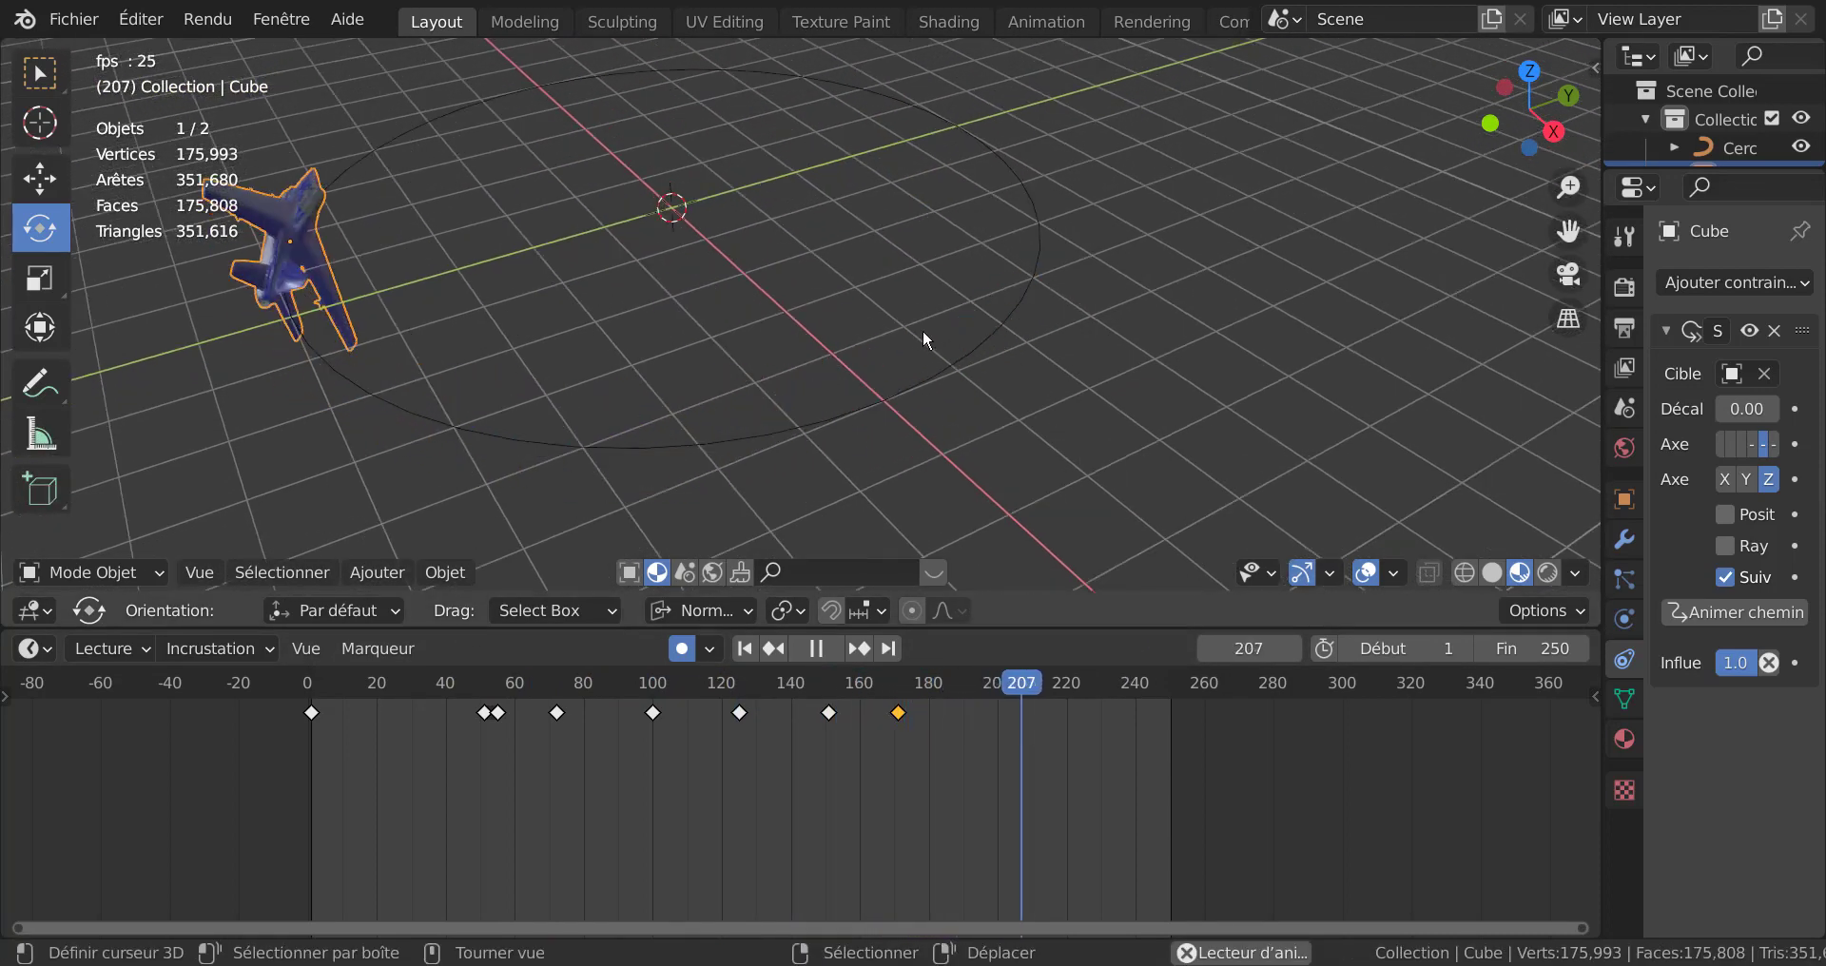
Step: Edit the Bézier circle and move its control point on the positive X side well above the grid
click(968, 350)
scroll(1027, 387, down, 2)
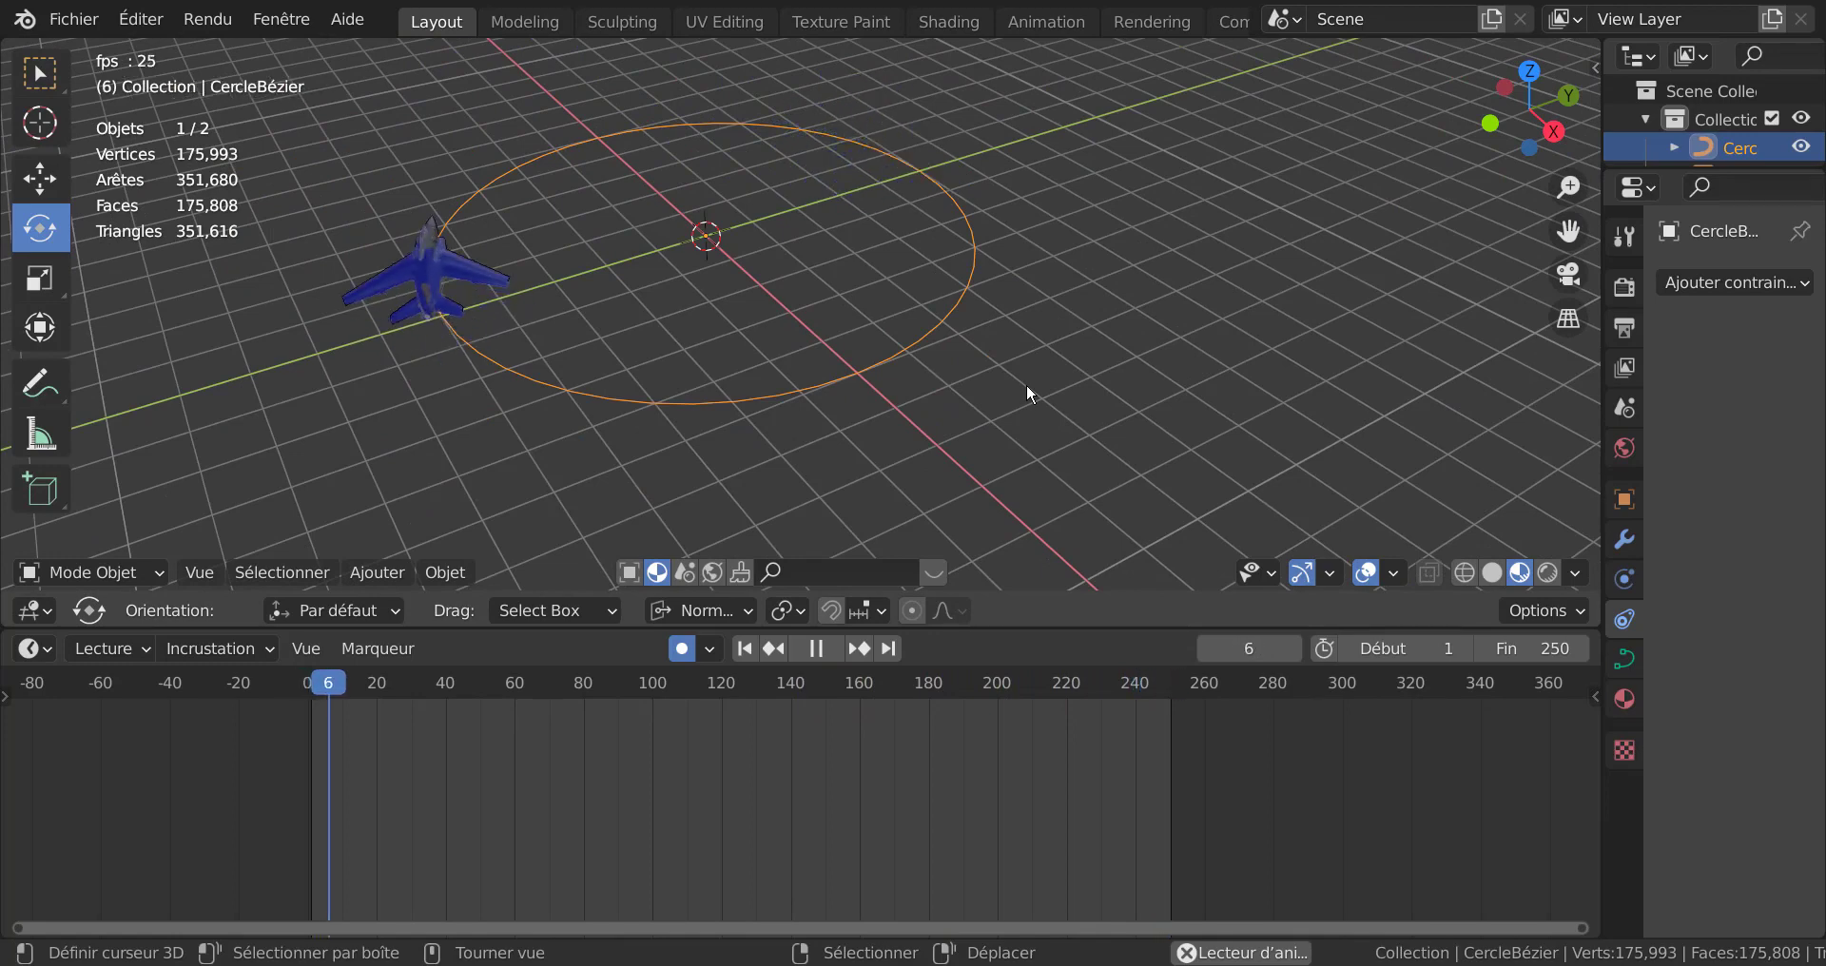
key(Tab)
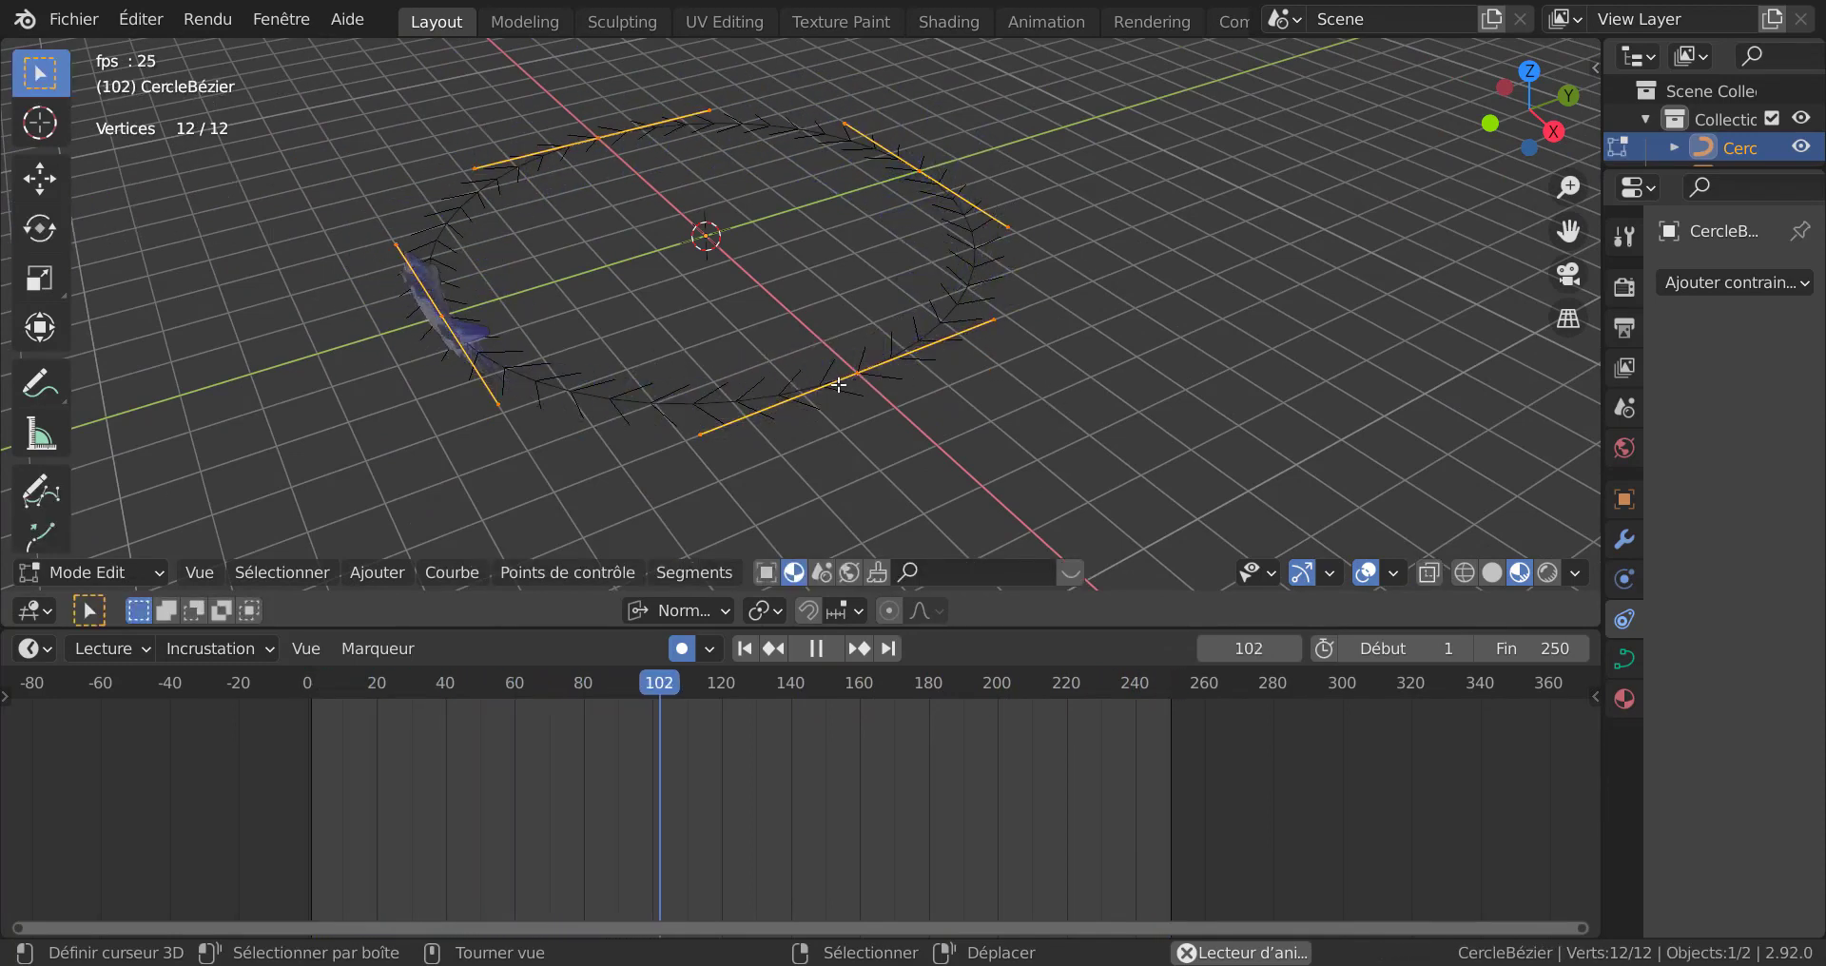
right_drag(837, 379, 990, 129)
middle_drag(990, 130, 961, 339)
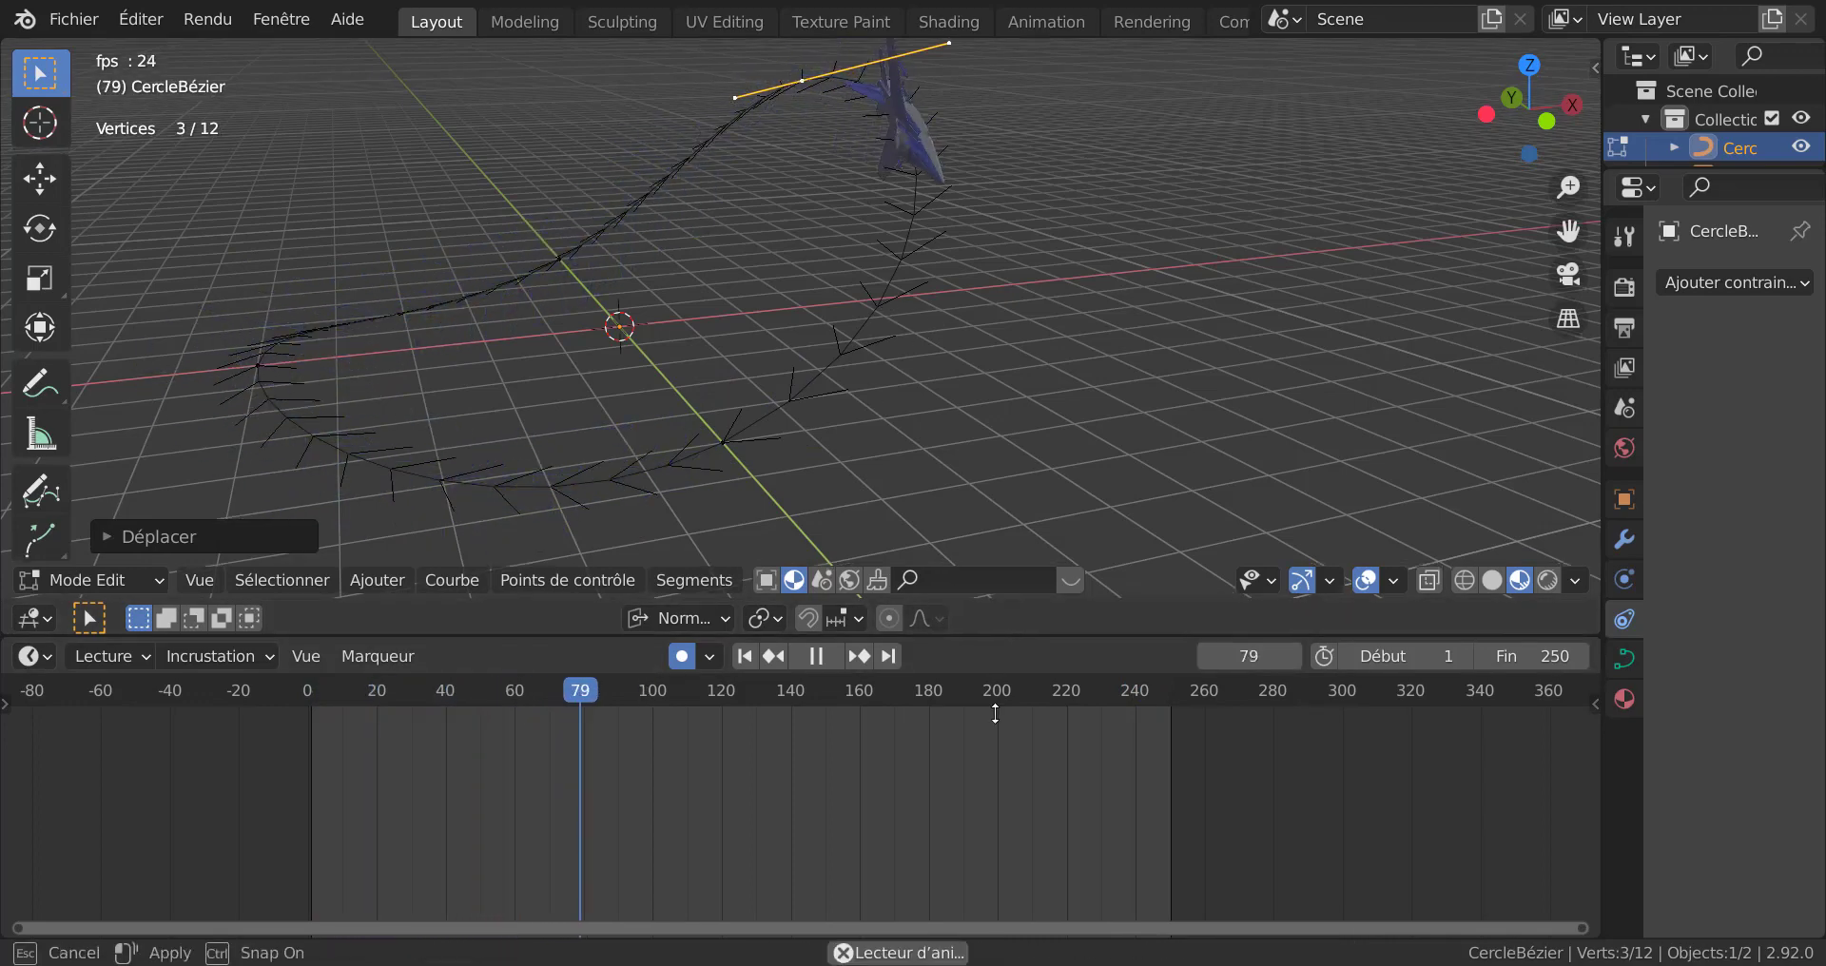
Step: Enlarge the 3D viewport further and stop playback at frame 168
drag(997, 628, 991, 809)
middle_drag(962, 544, 917, 551)
click(816, 828)
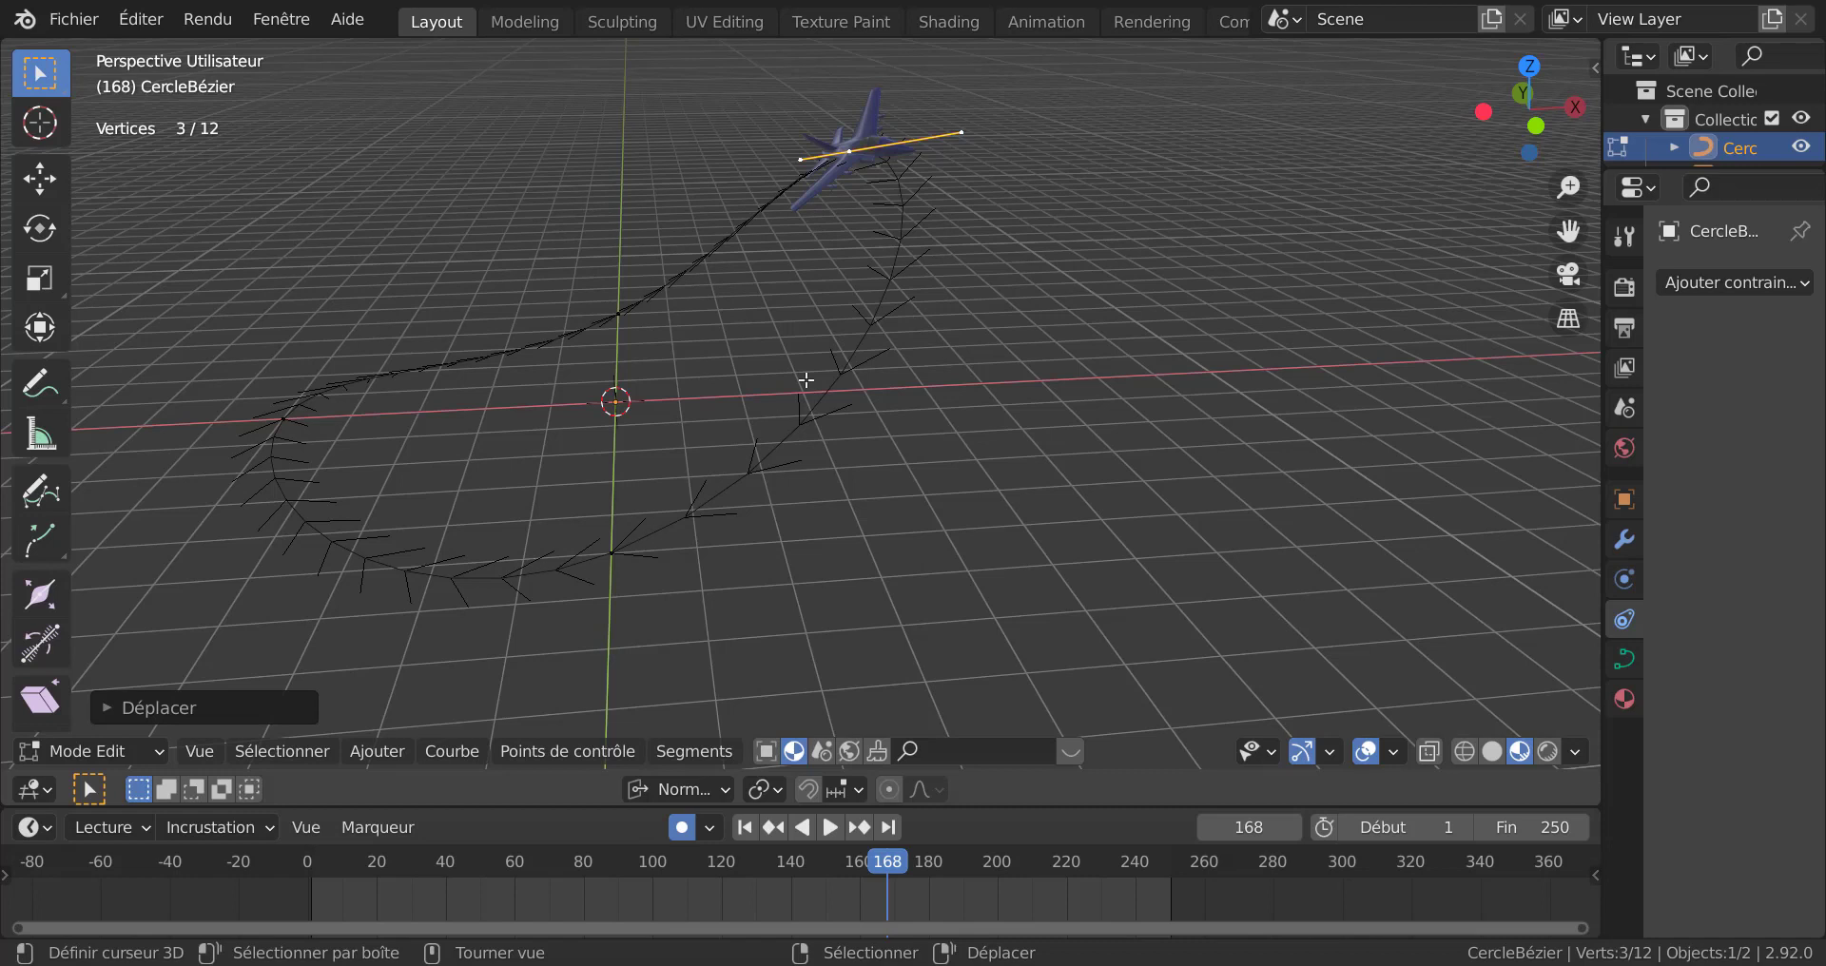
Step: Tilt the raised control point of the Bézier circle by about 95° with the Tilt tool
click(33, 650)
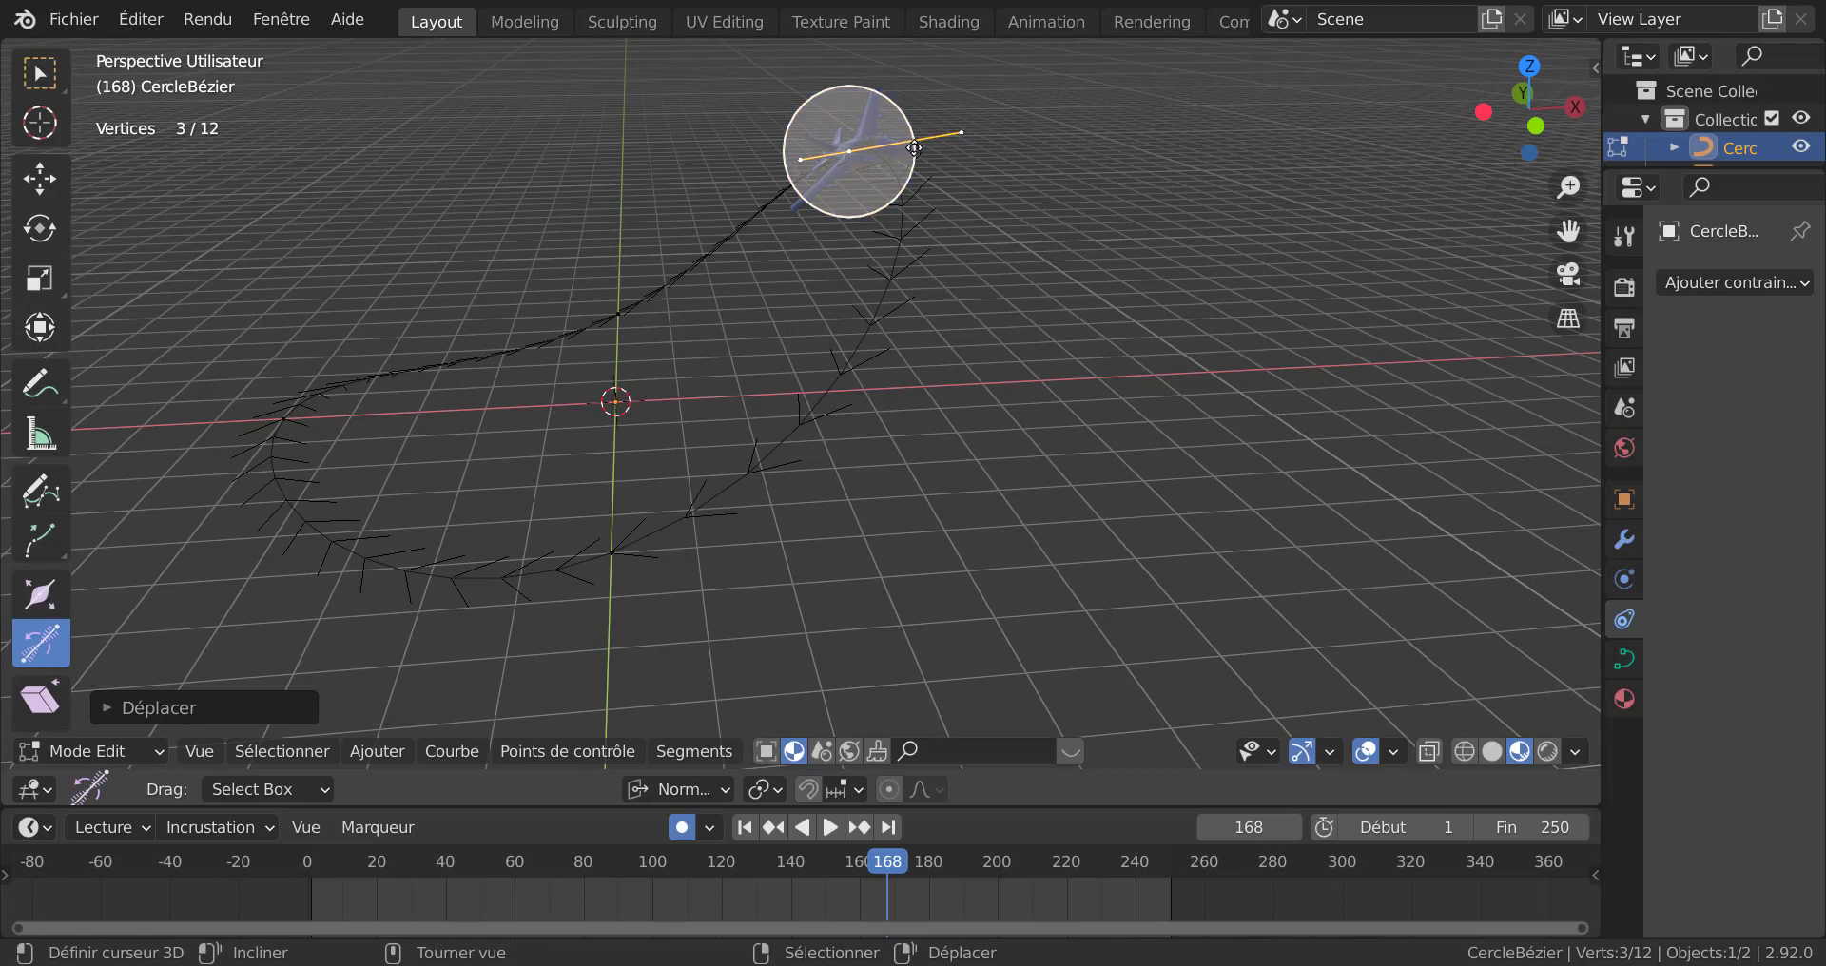
drag(911, 148, 907, 143)
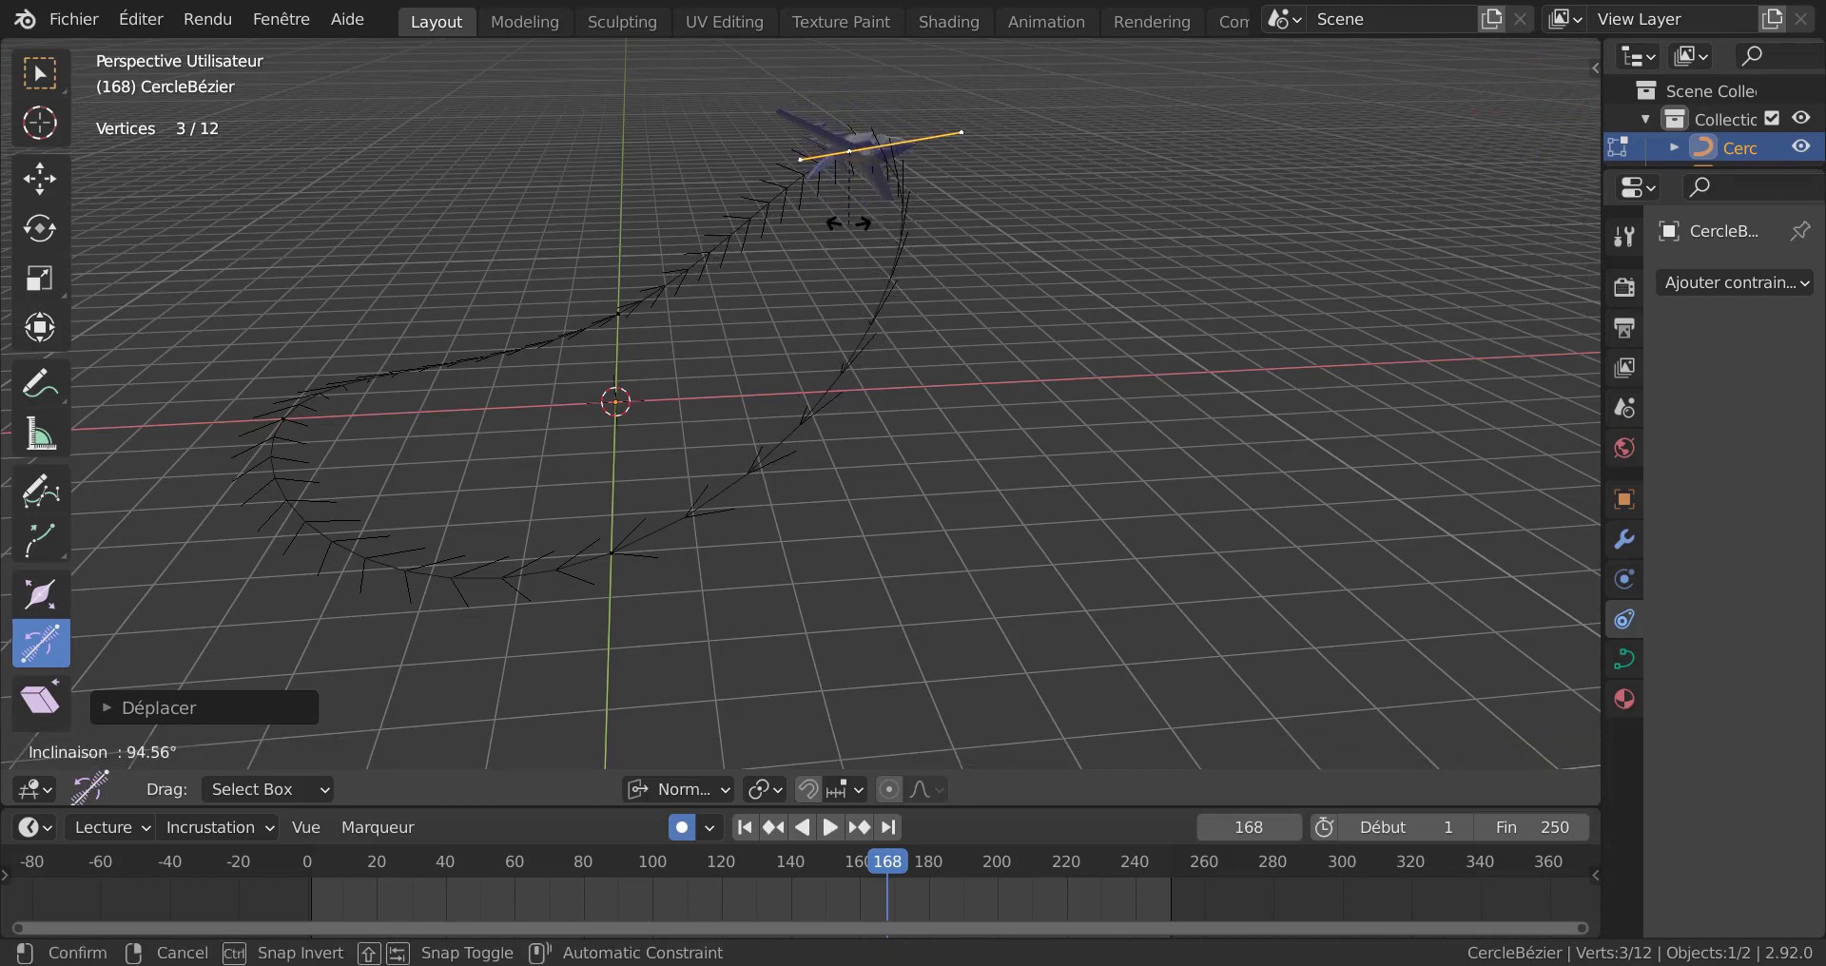
drag(848, 223, 848, 225)
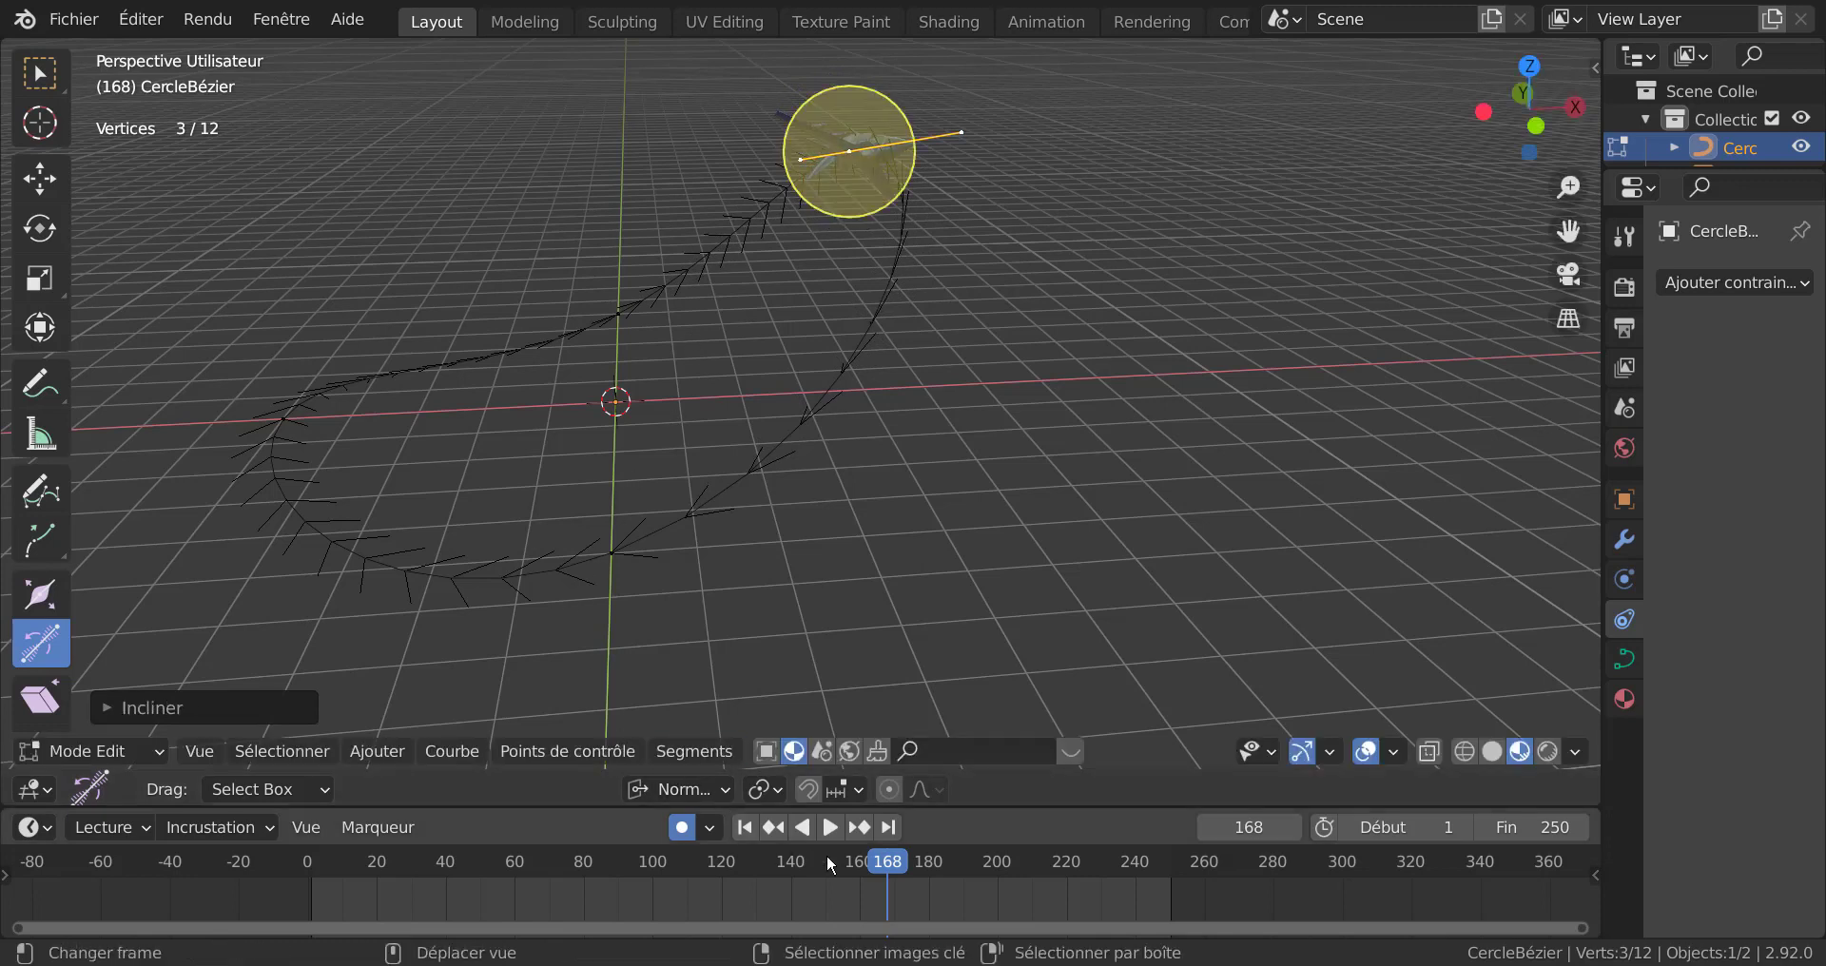
Step: Move to frame 128, turn off automatic keyframing and play the animation along the deformed path
click(751, 865)
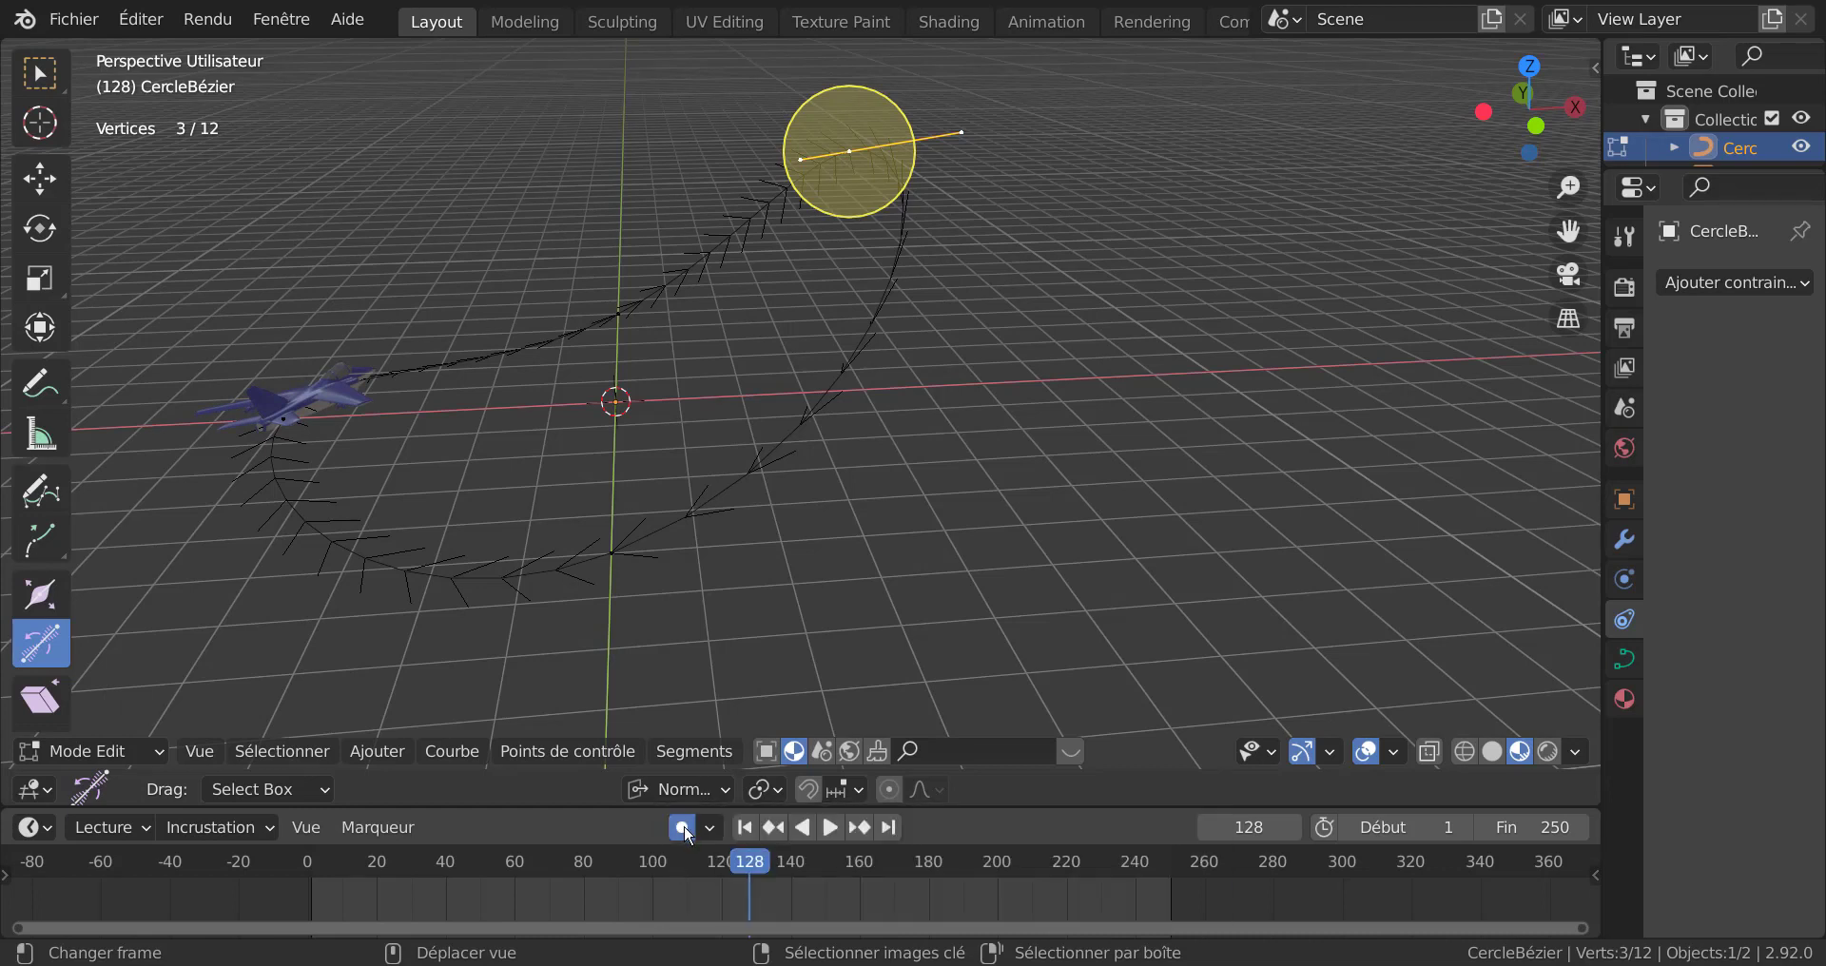
click(829, 827)
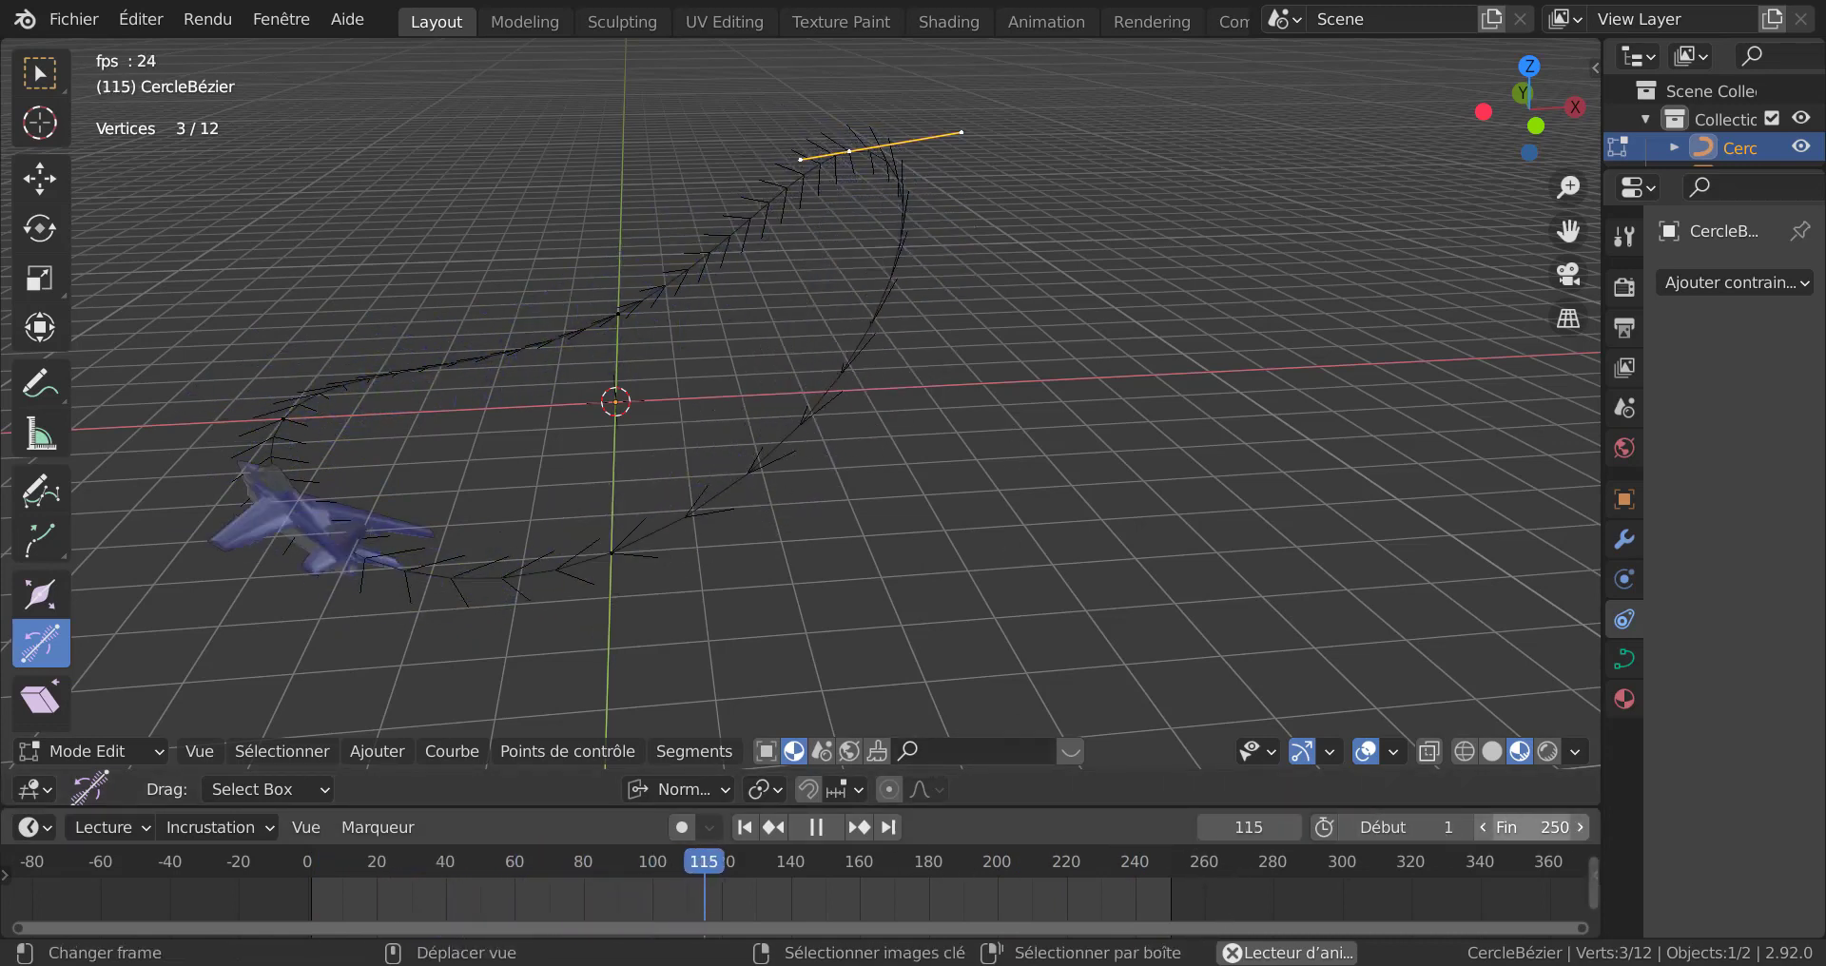
Step: Set the animation's end frame to 1000
drag(1533, 828, 1639, 828)
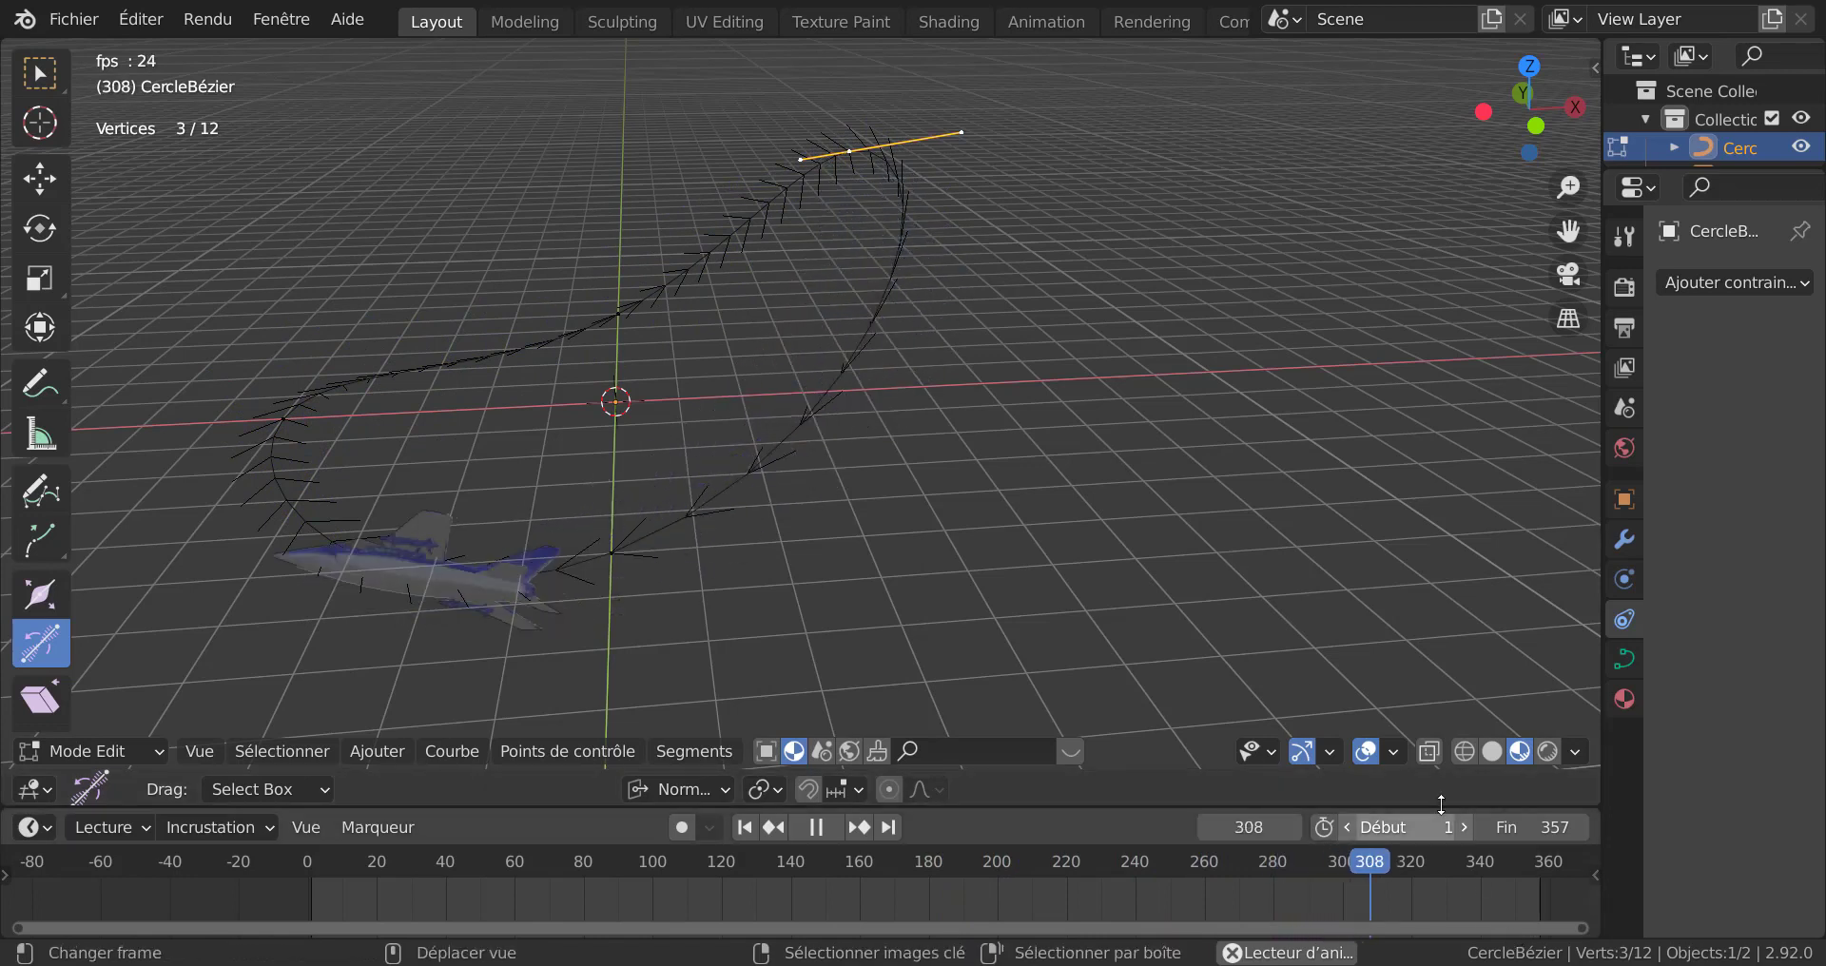
click(1498, 827)
text(10)
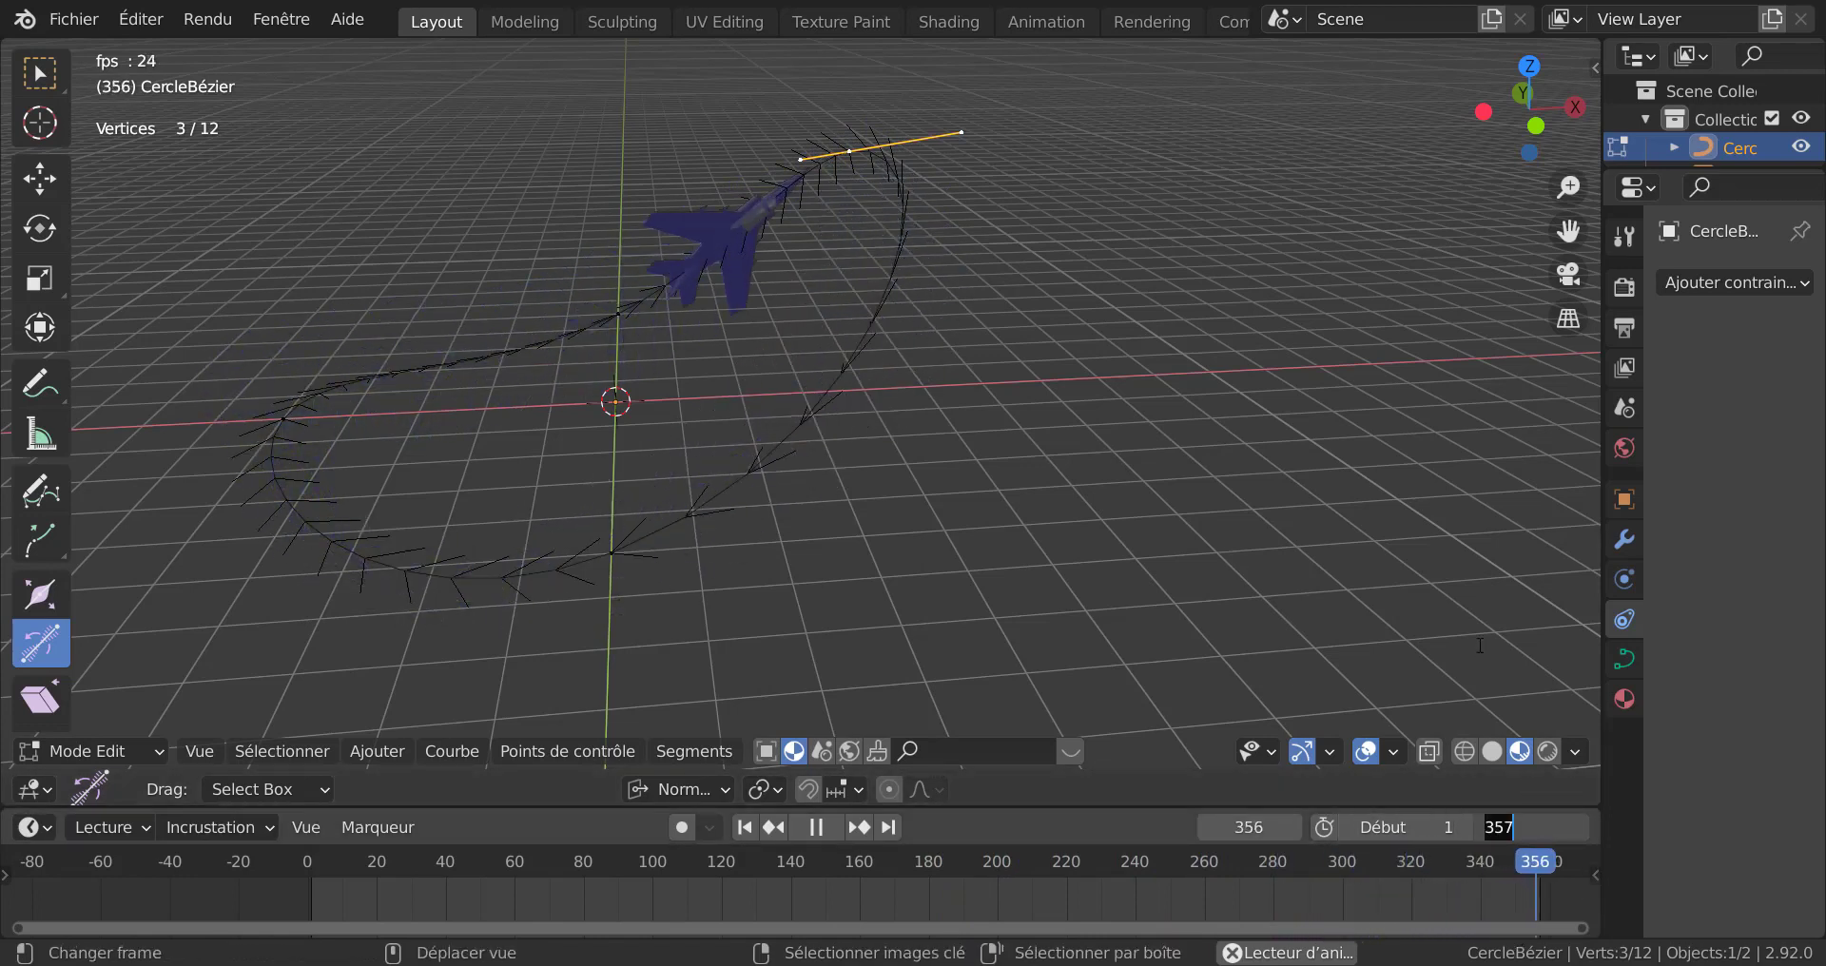
text(00)
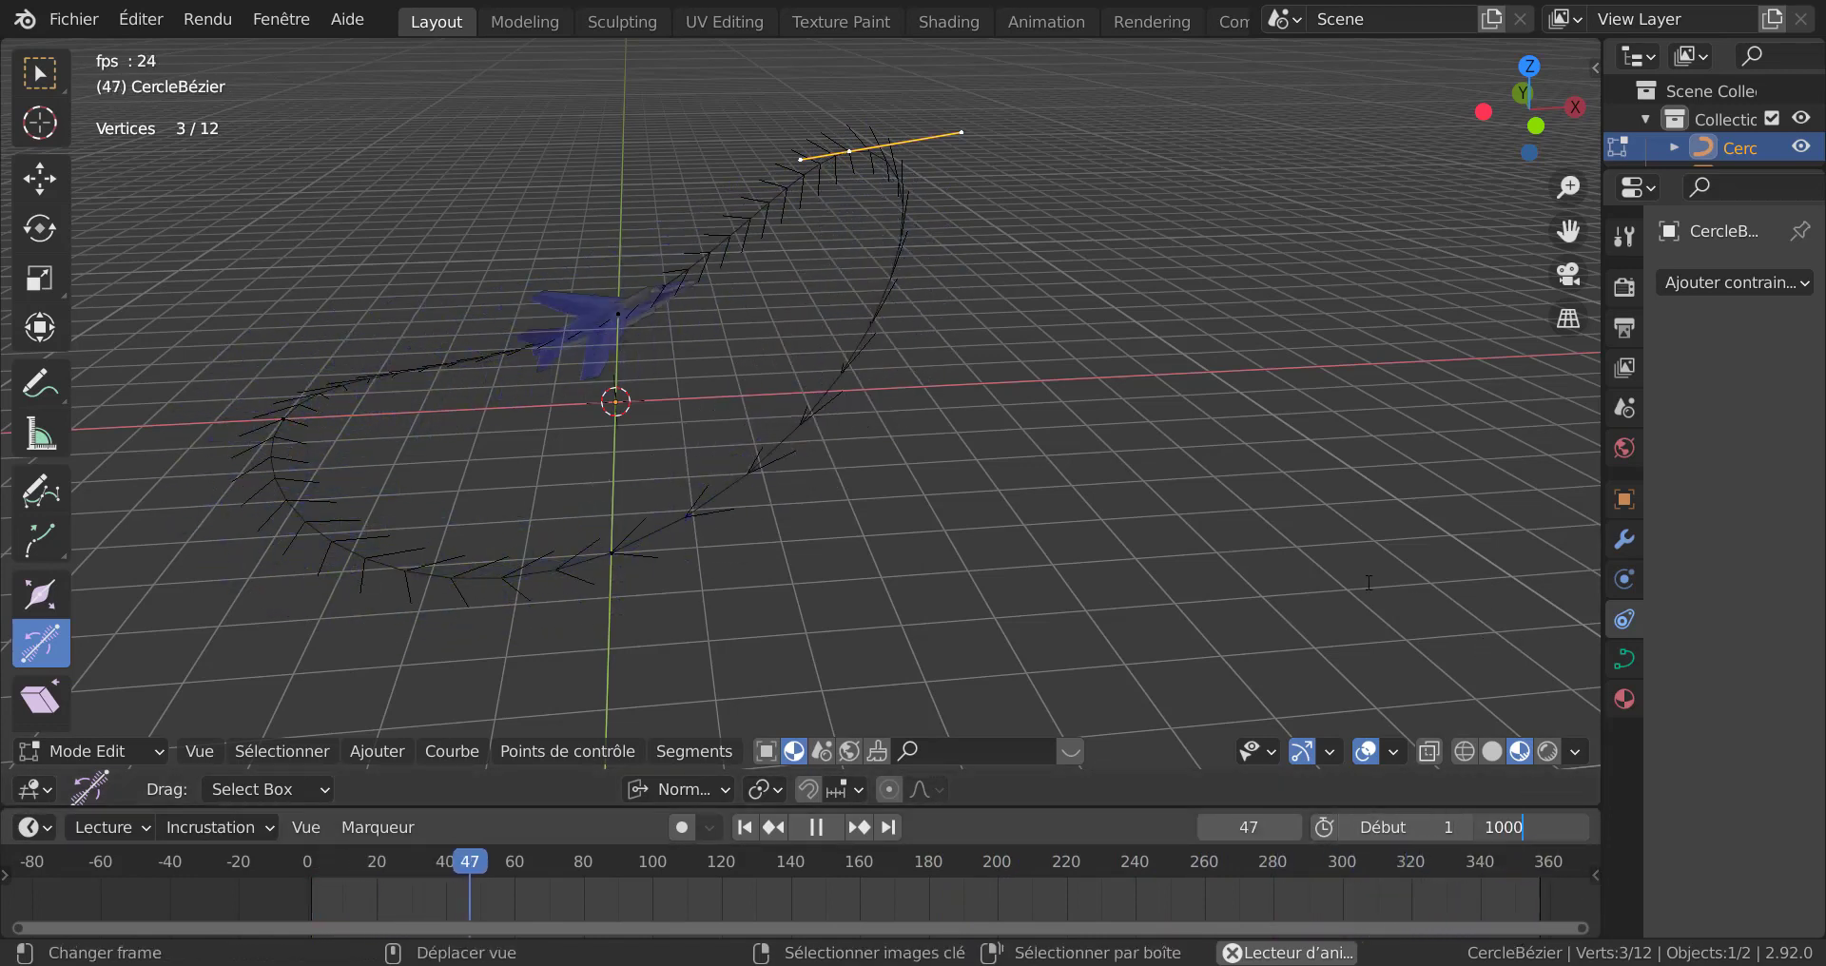
key(Return)
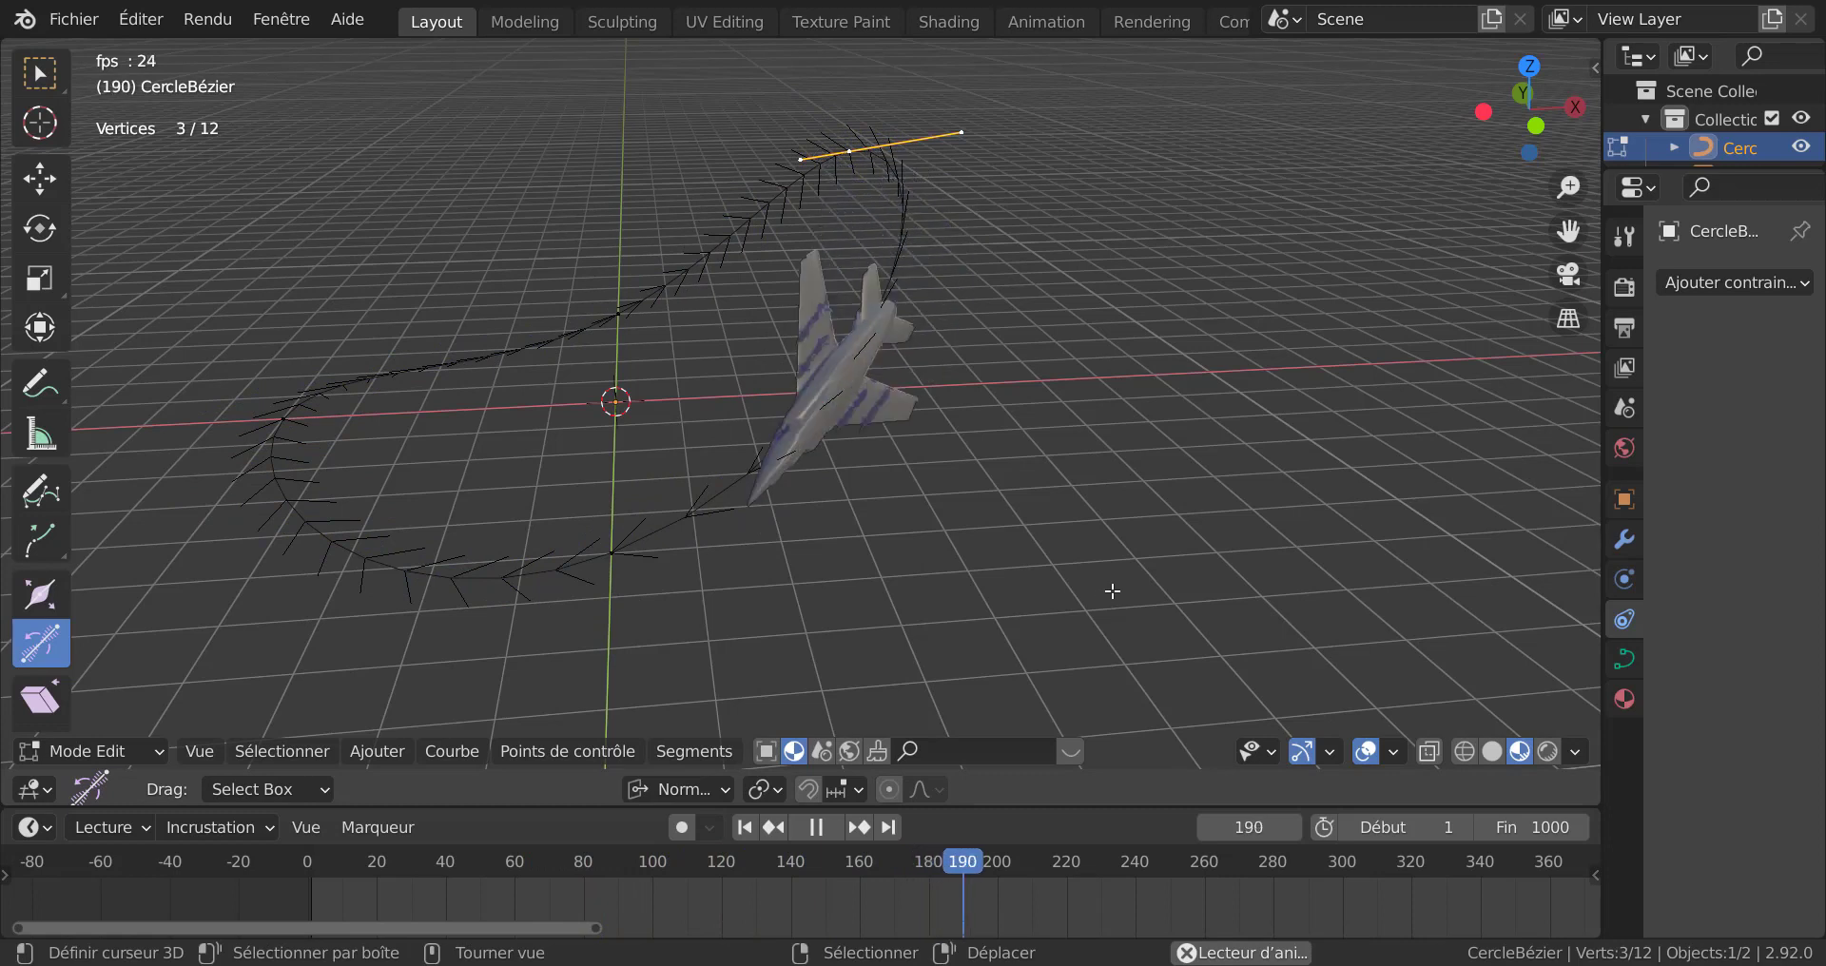
Step: Watch the jet fly the reshaped path over the extended frame range and stop playback at frame 512
scroll(1236, 915, down, 3)
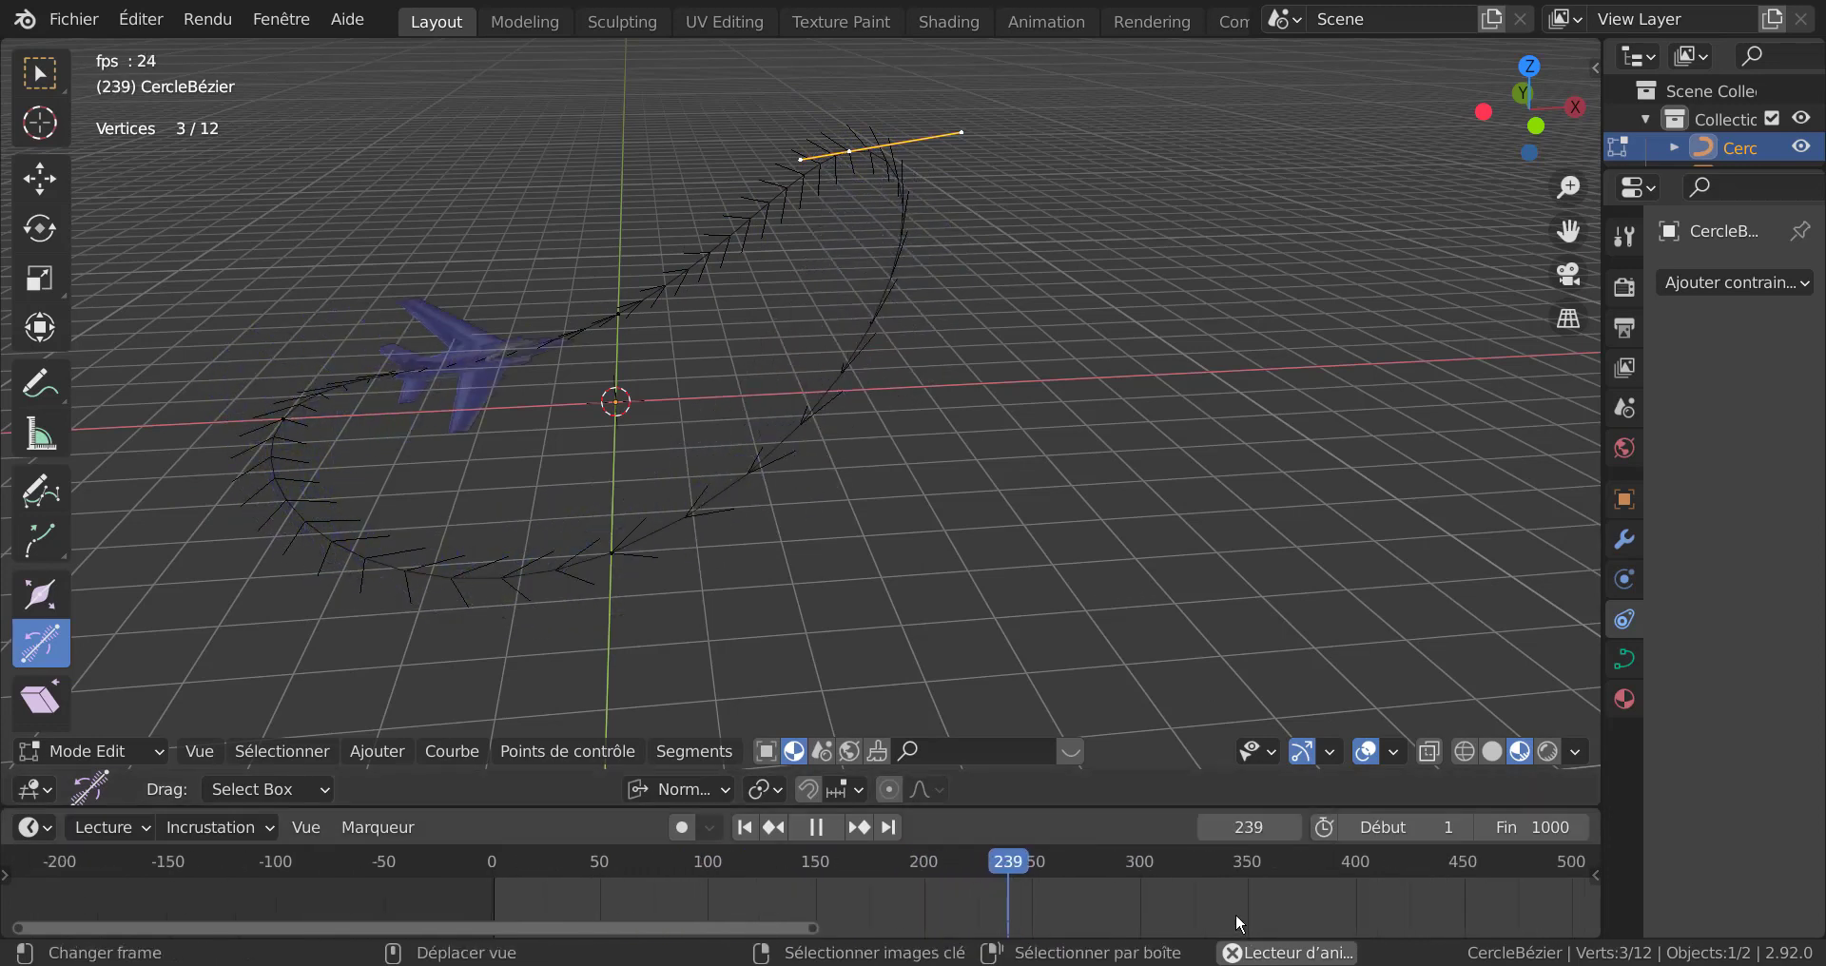
scroll(1236, 913, down, 6)
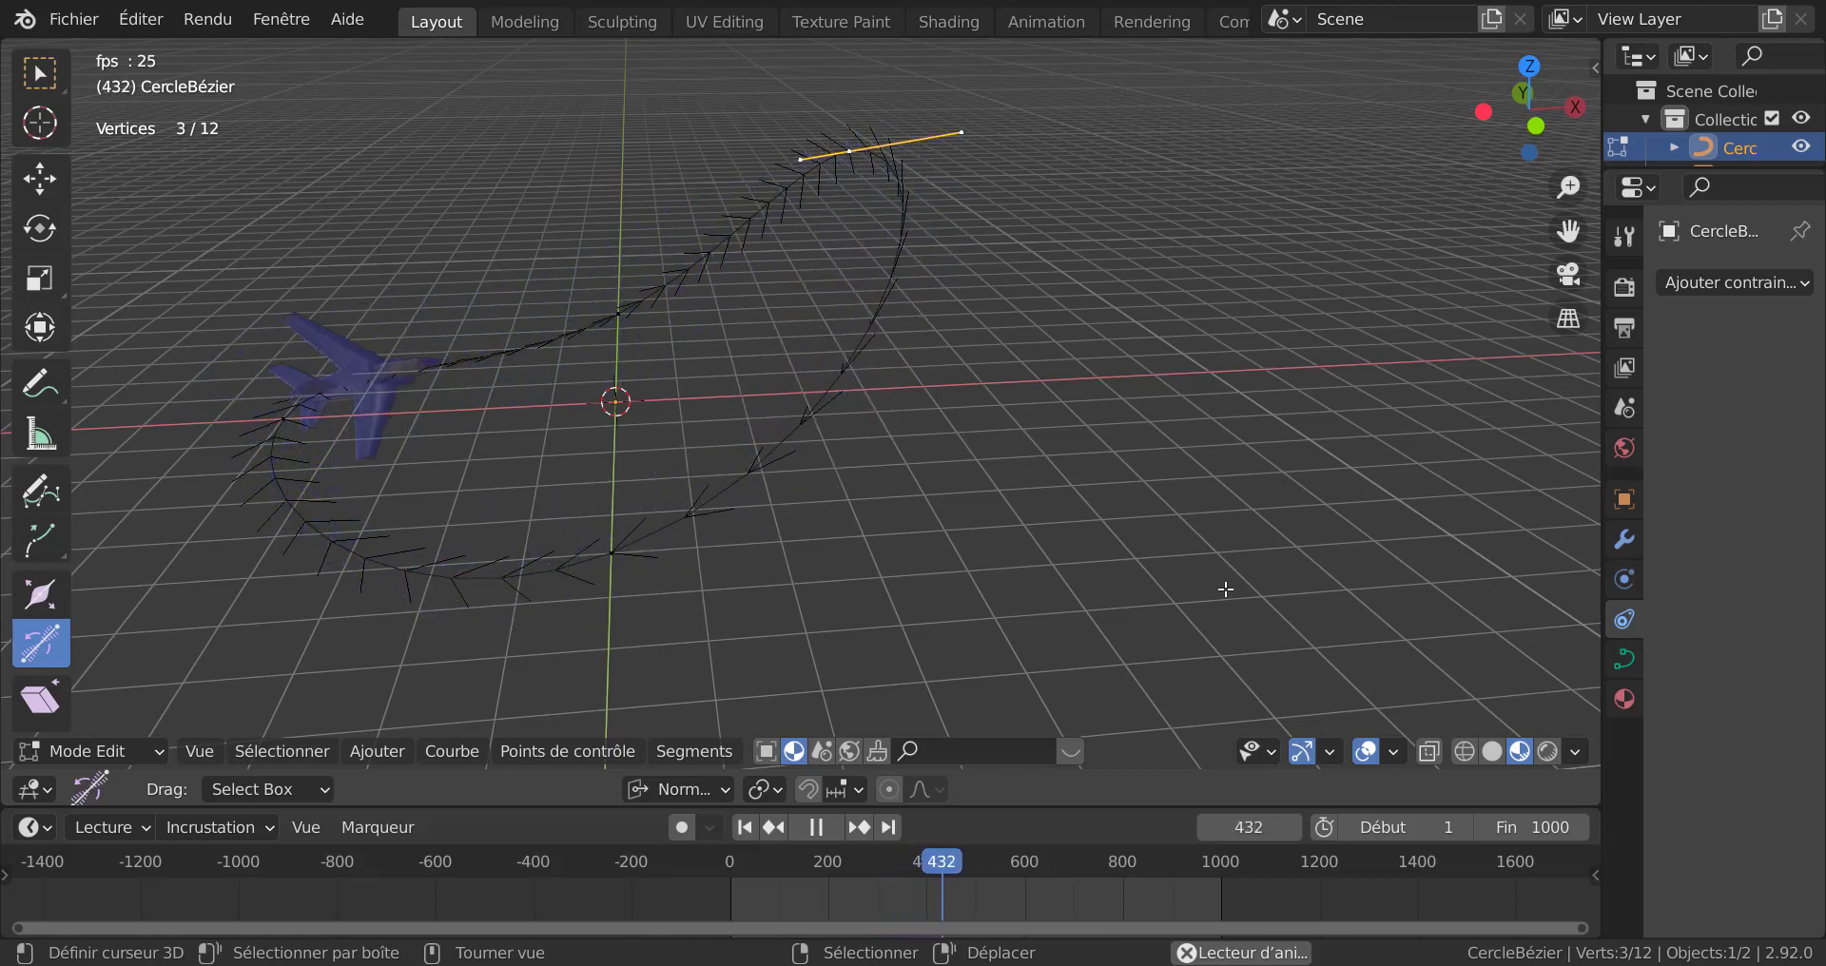
scroll(1082, 889, up, 1)
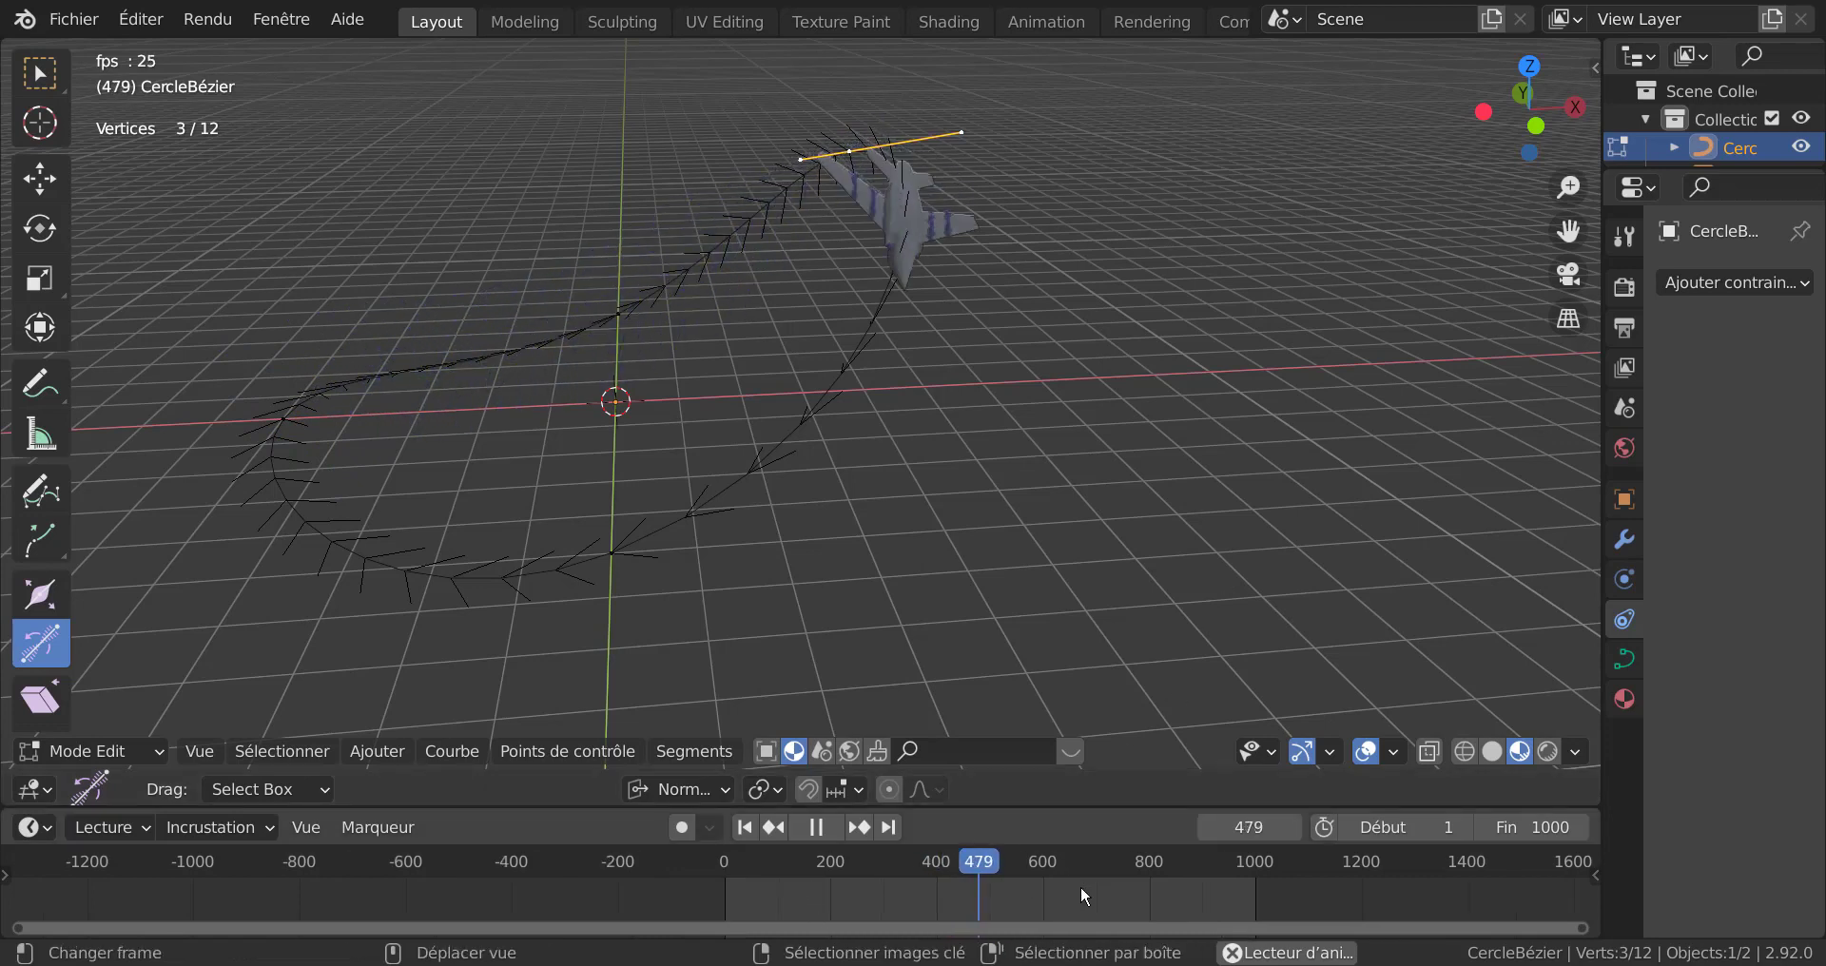
scroll(1080, 889, up, 3)
click(820, 828)
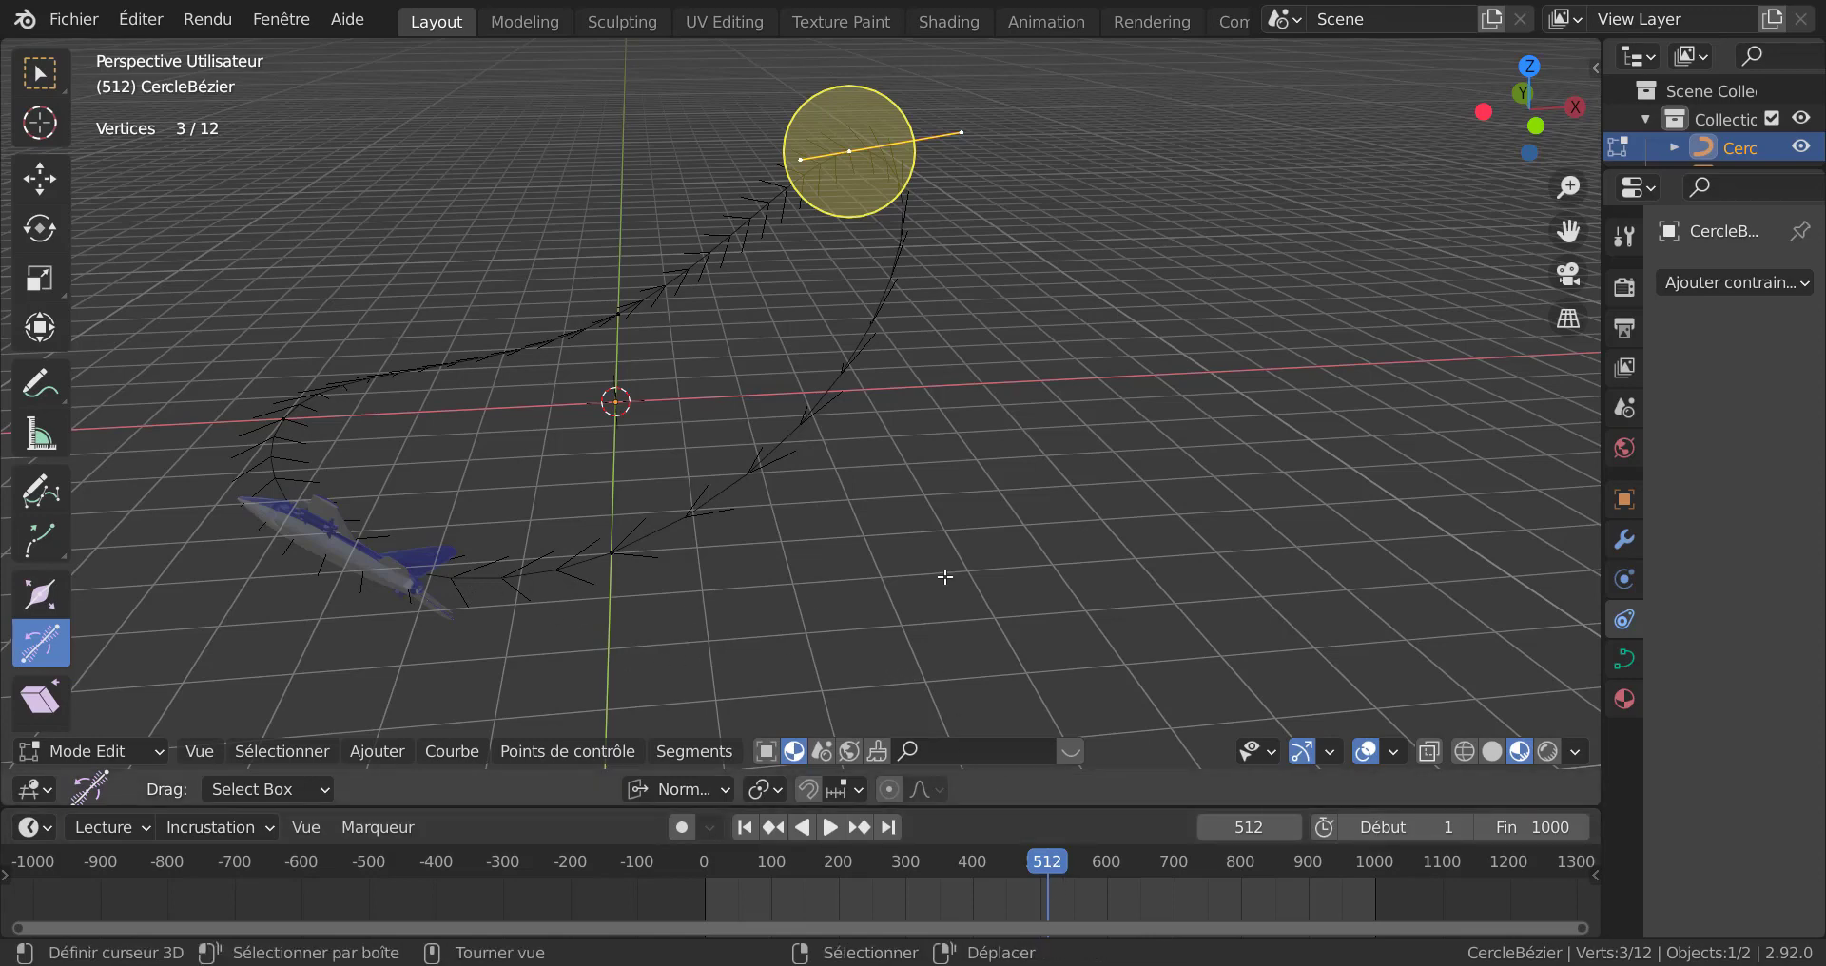
Step: Leave Edit Mode, turn on automatic keyframing and key the Bézier circle's current location at frame 512 with the Move tool in front view
middle_drag(944, 577, 773, 542)
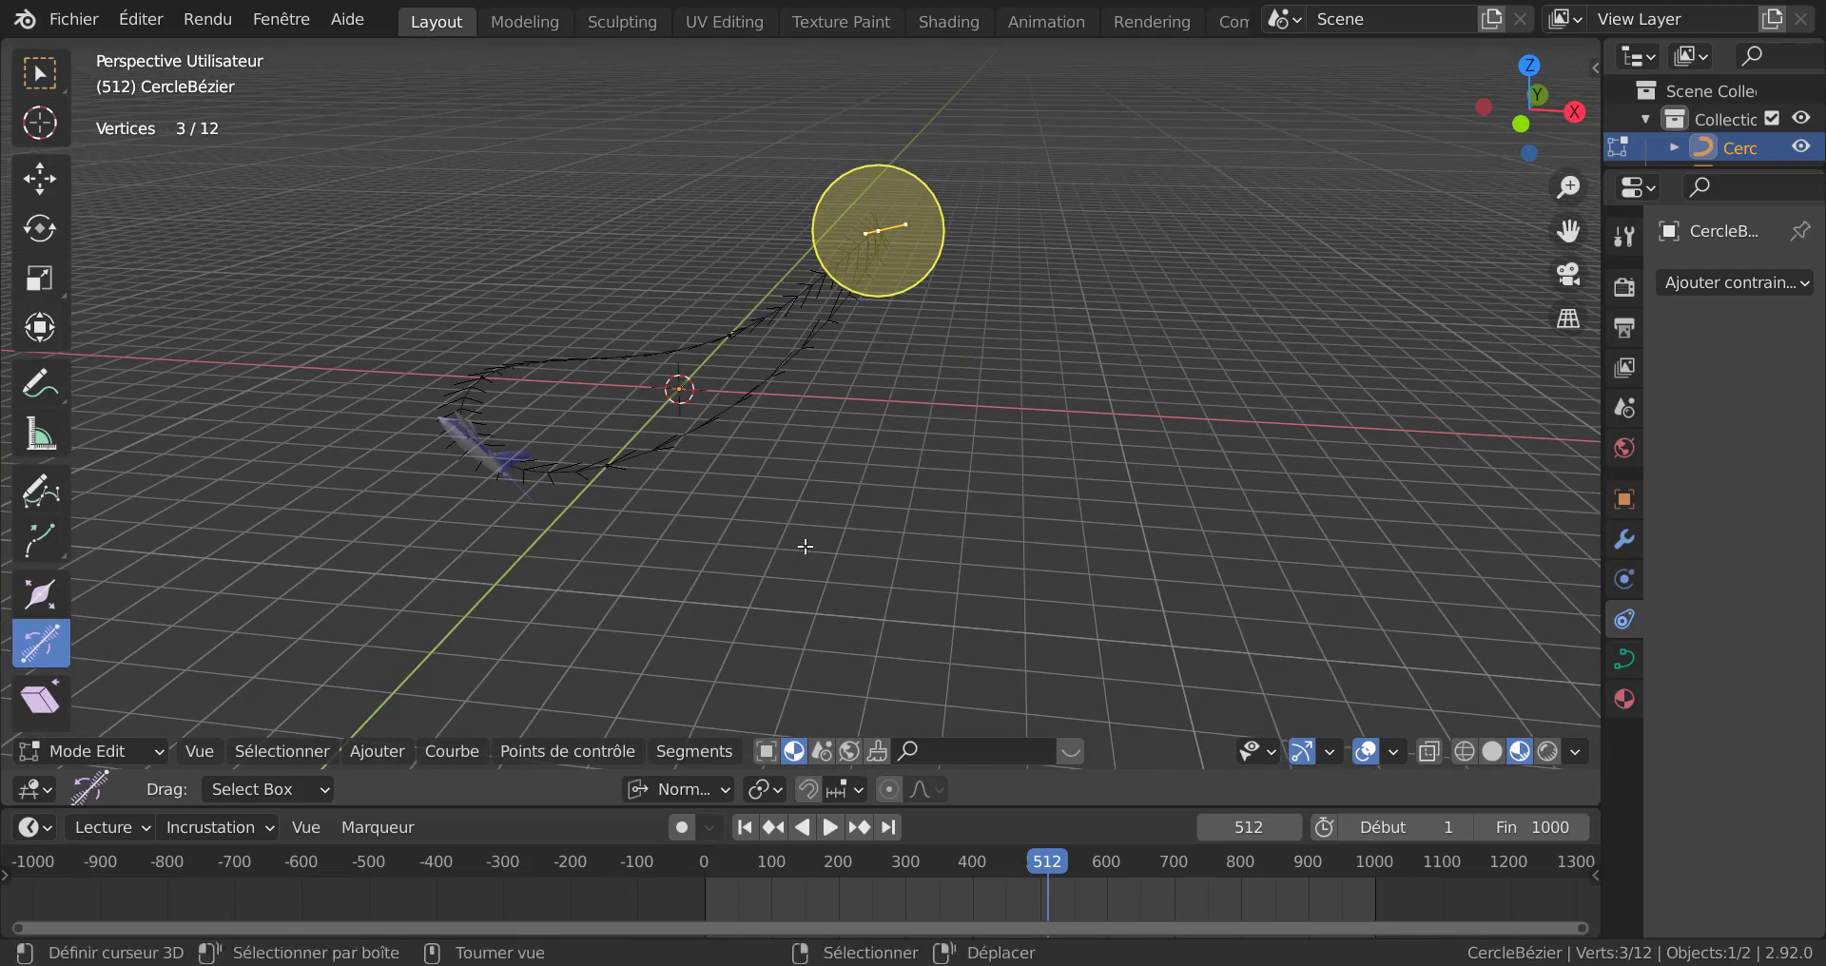
key(Tab)
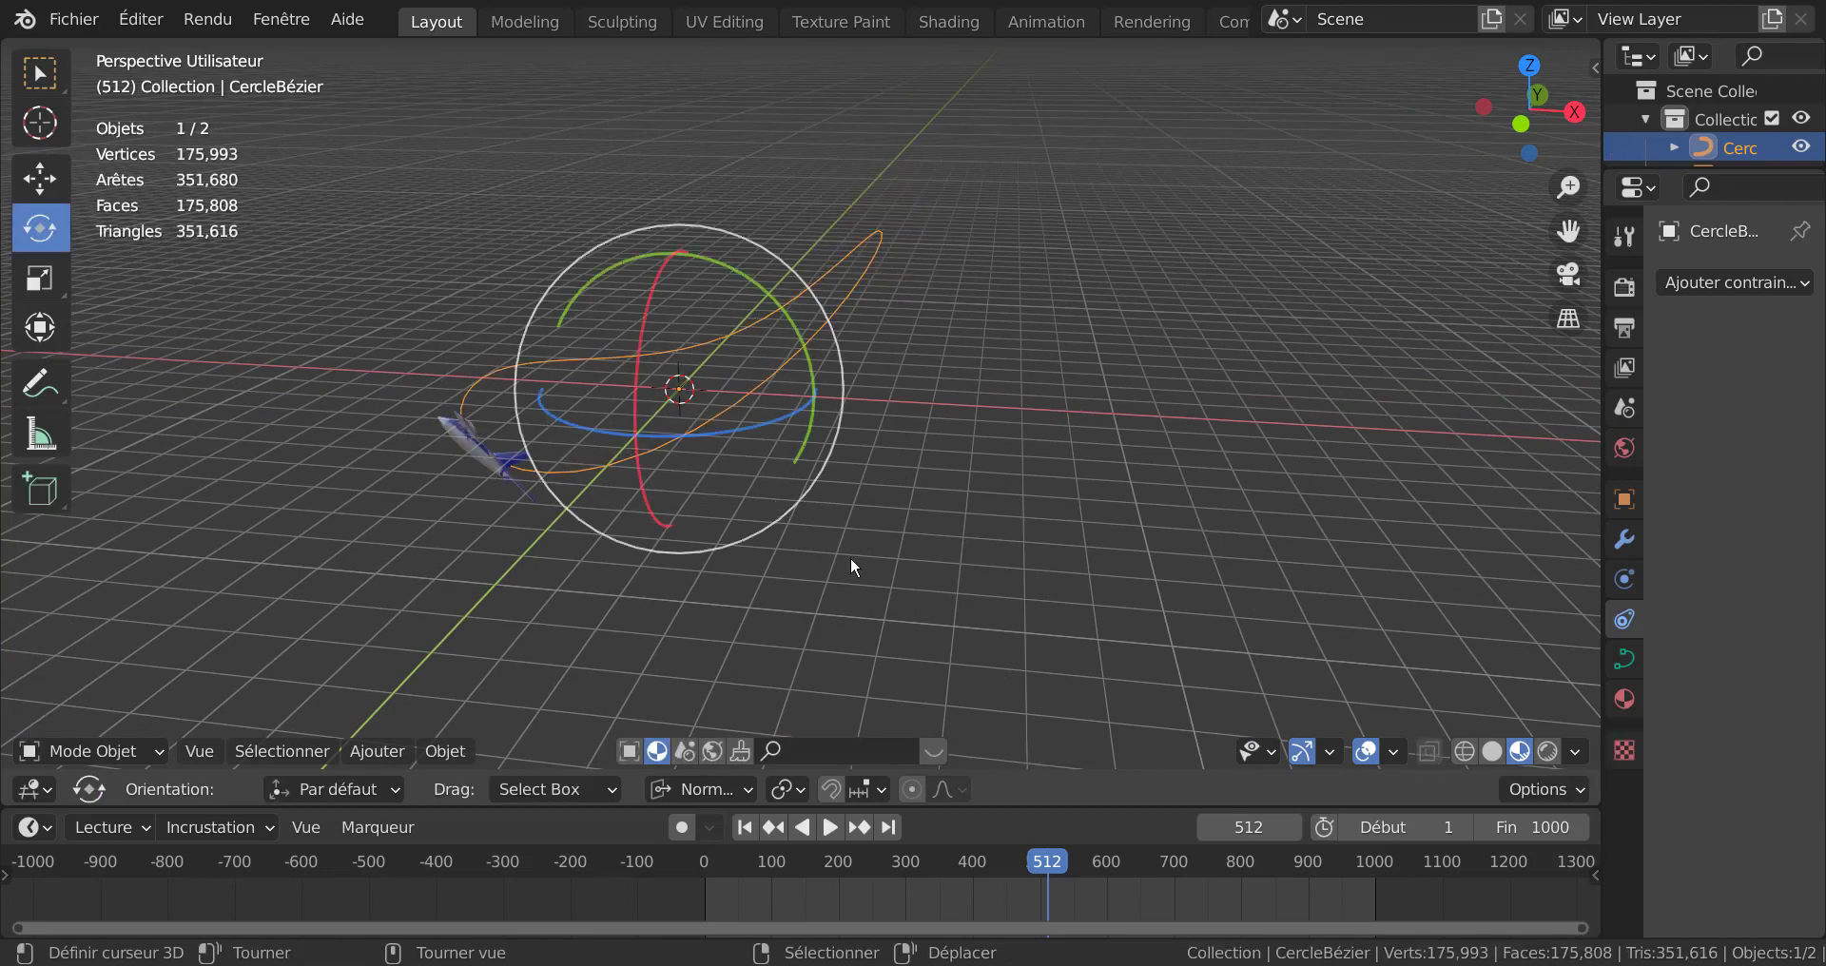
key(KP_1)
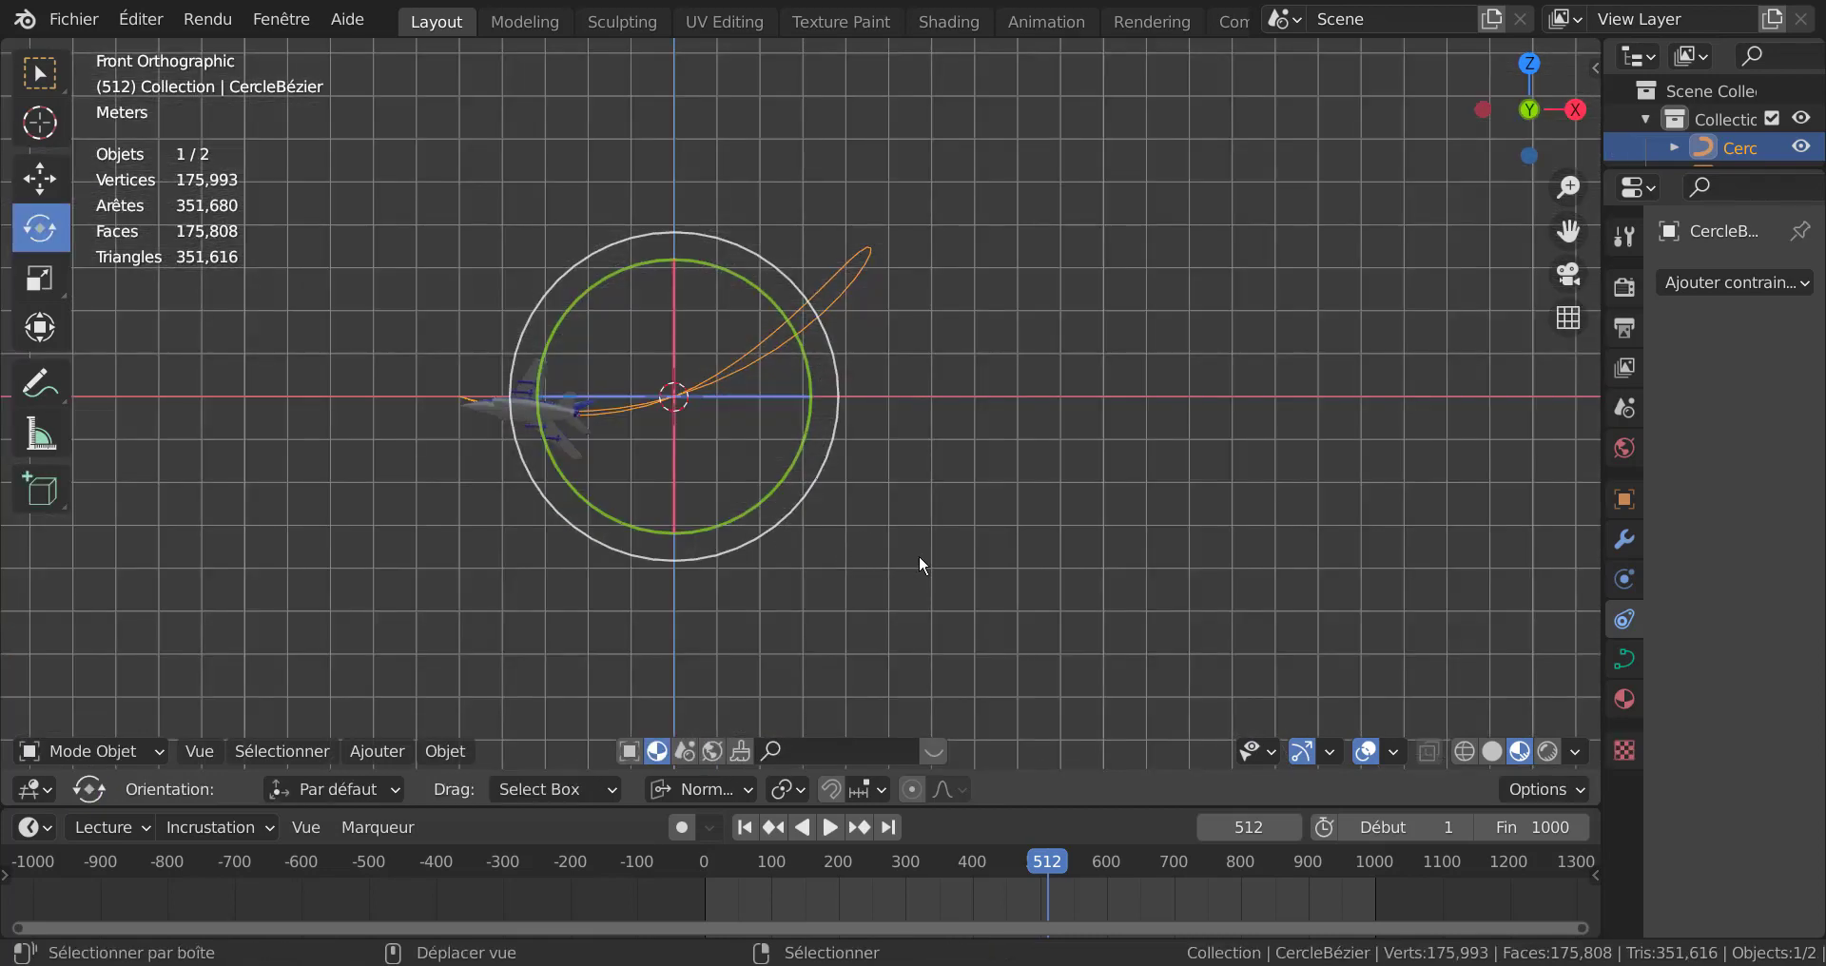
shift+middle_drag(919, 555, 996, 559)
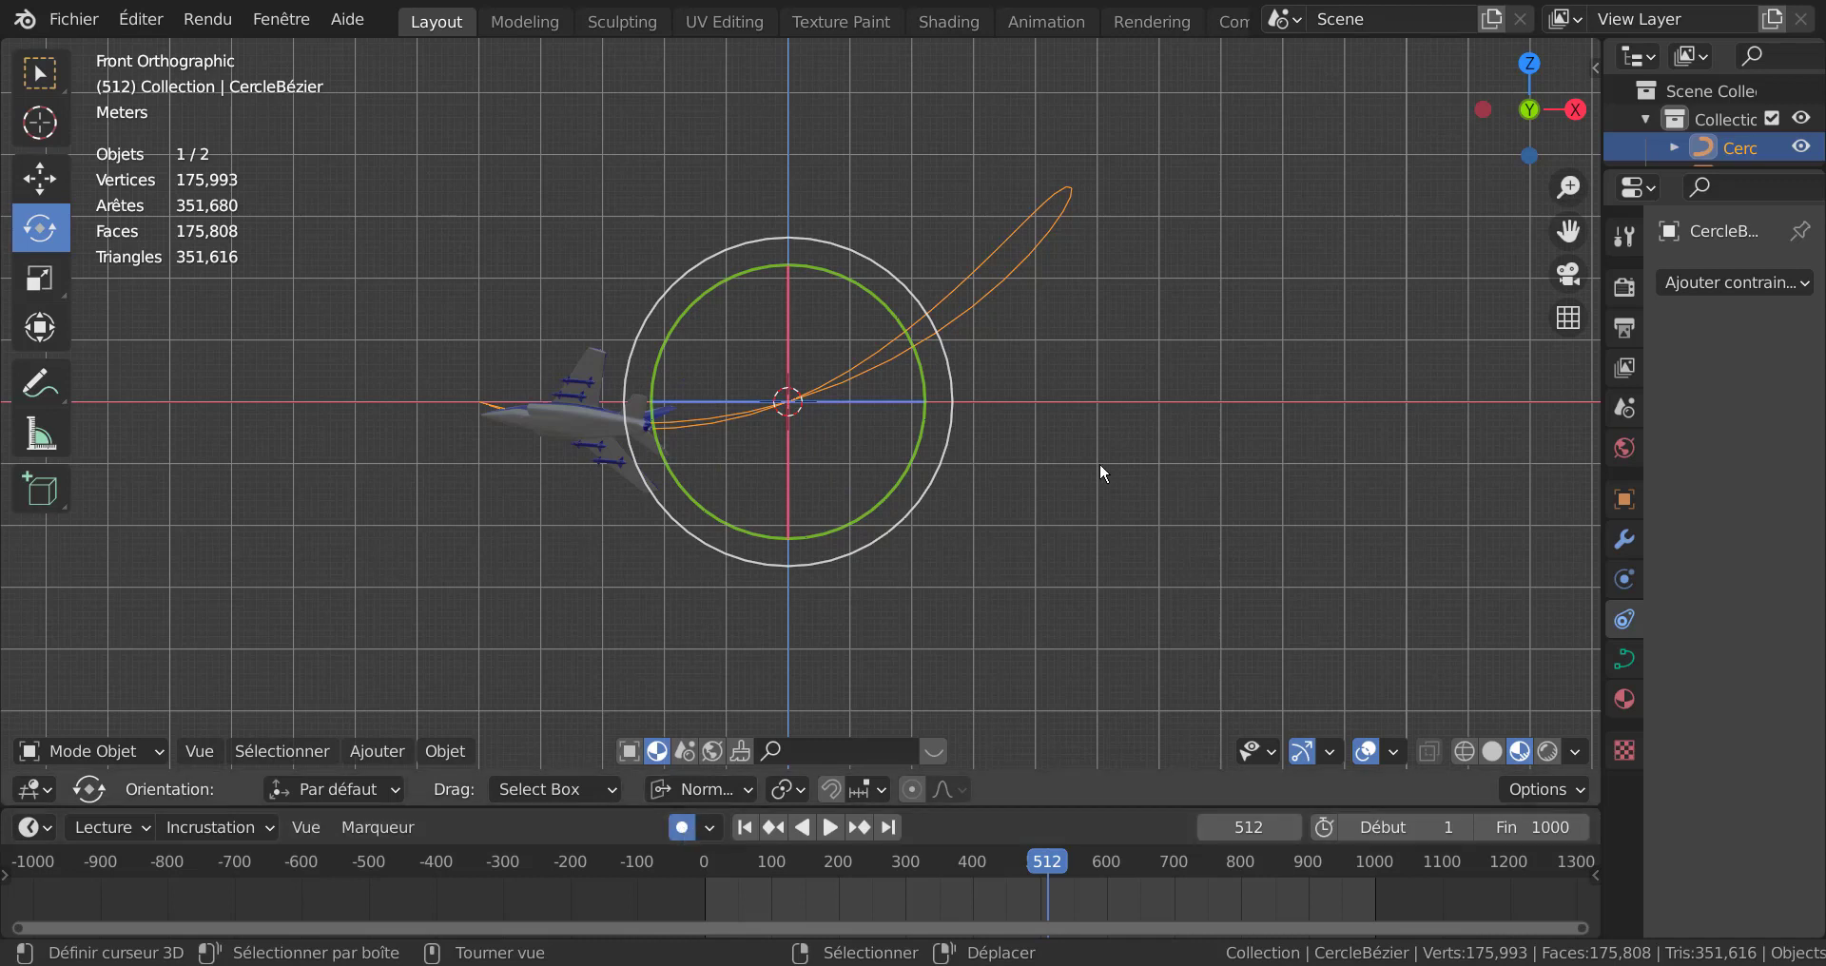
click(39, 177)
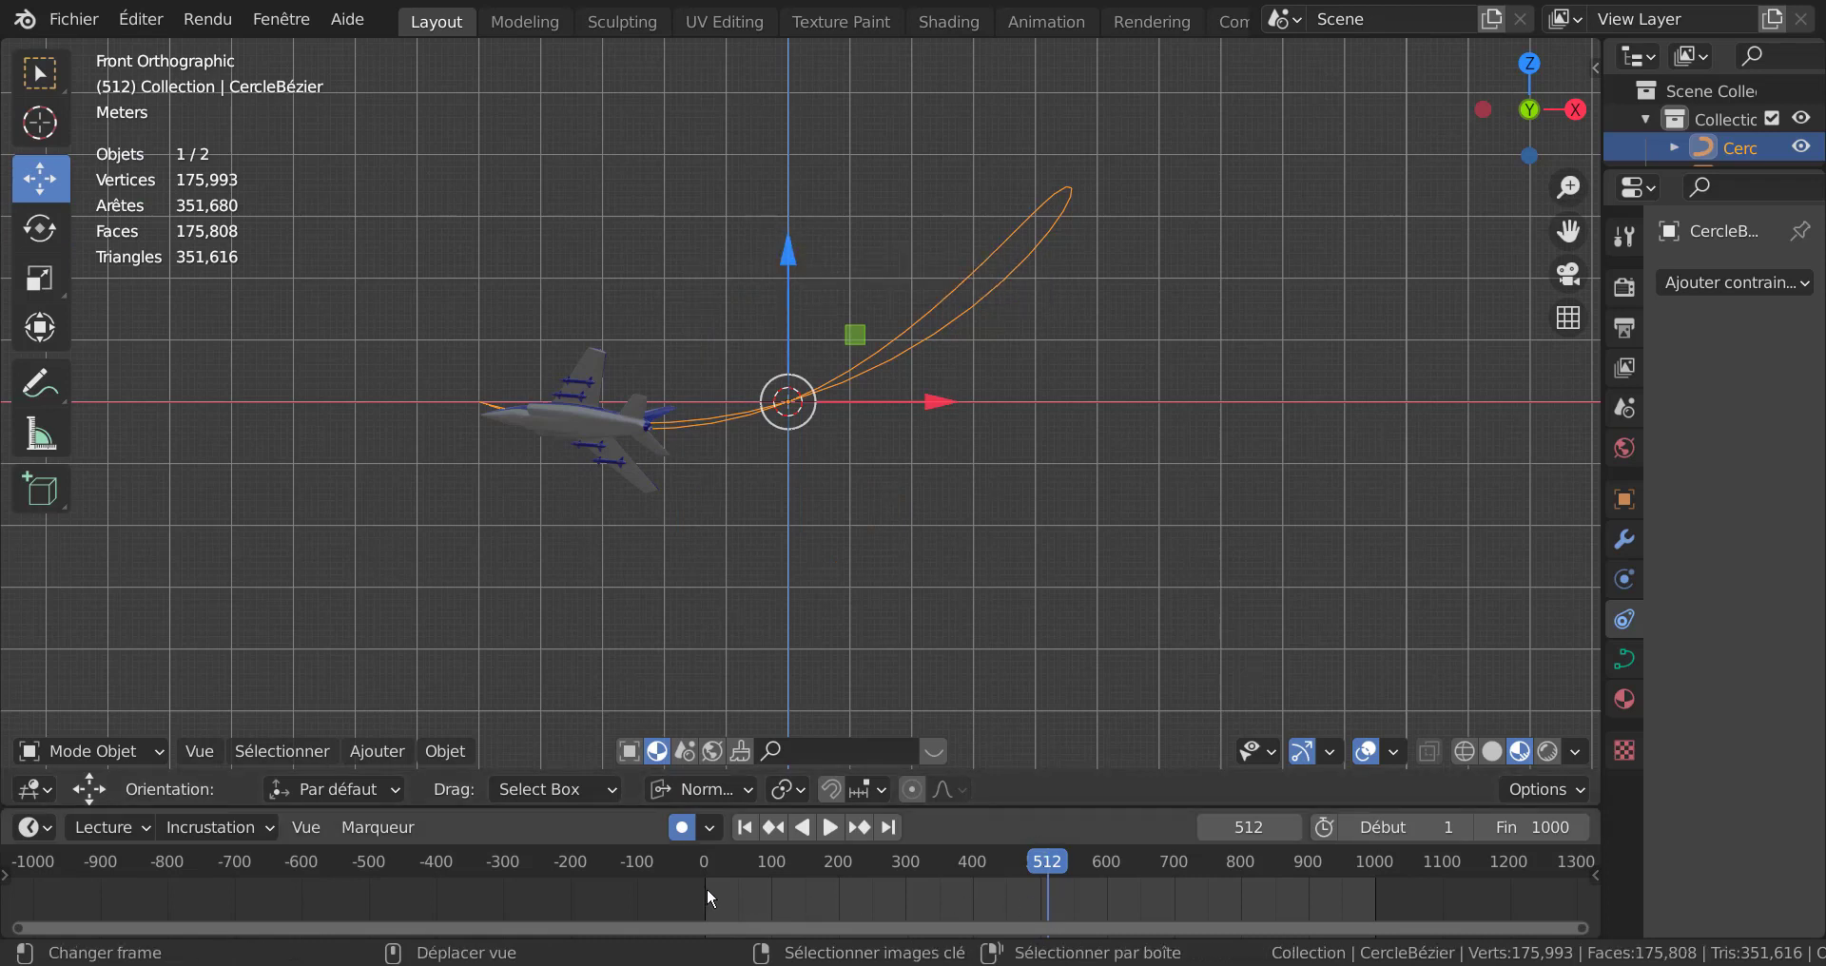
click(789, 251)
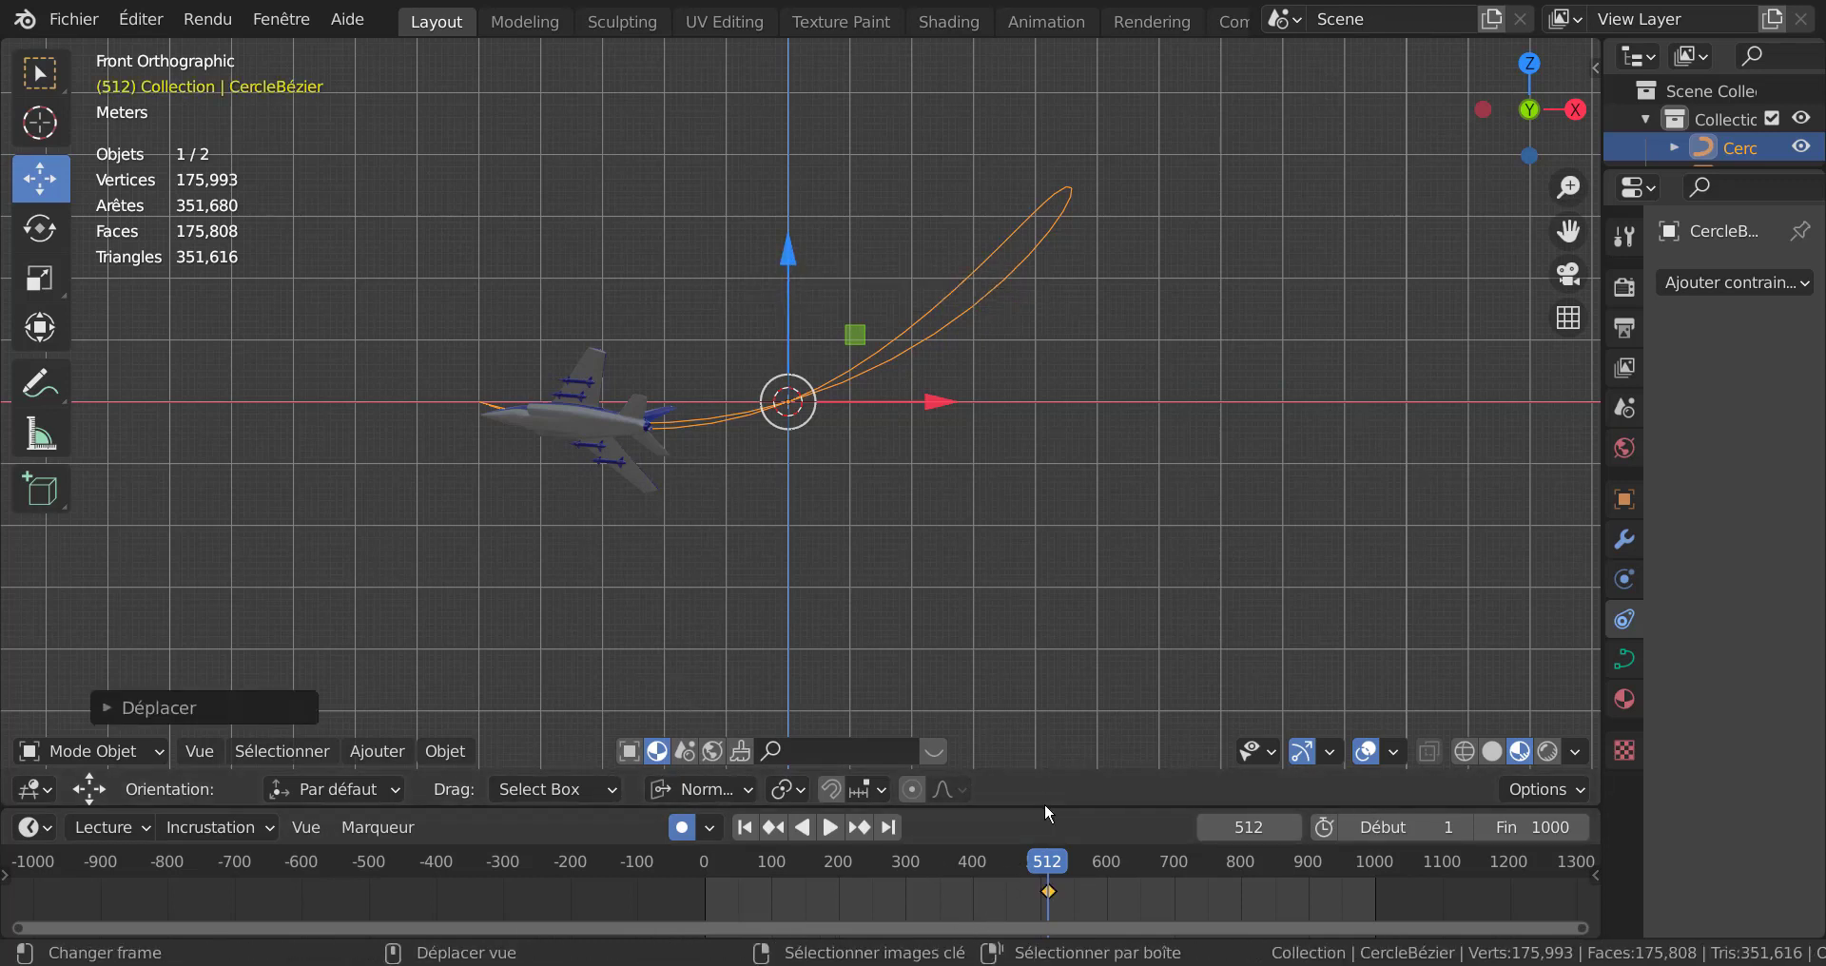
Step: Advance the animation to frame 603 and rotate the whole Bézier circle freely in front view to key its rotation
key(space)
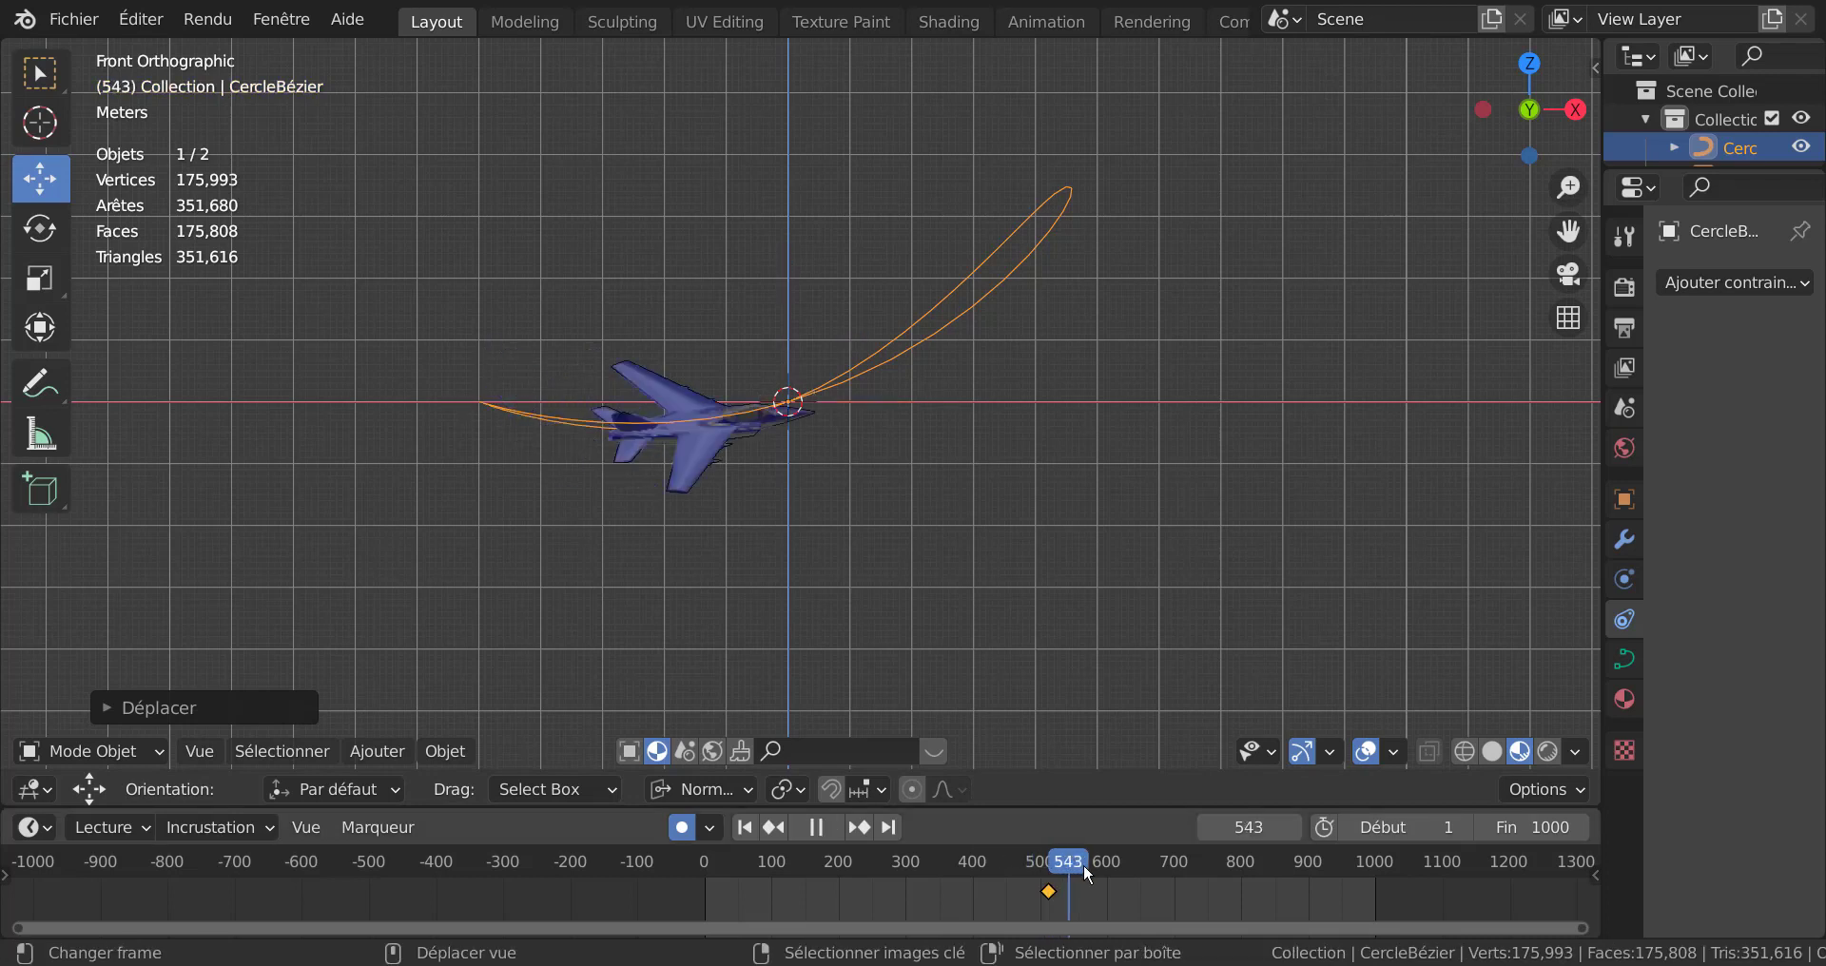
drag(1105, 868, 1109, 870)
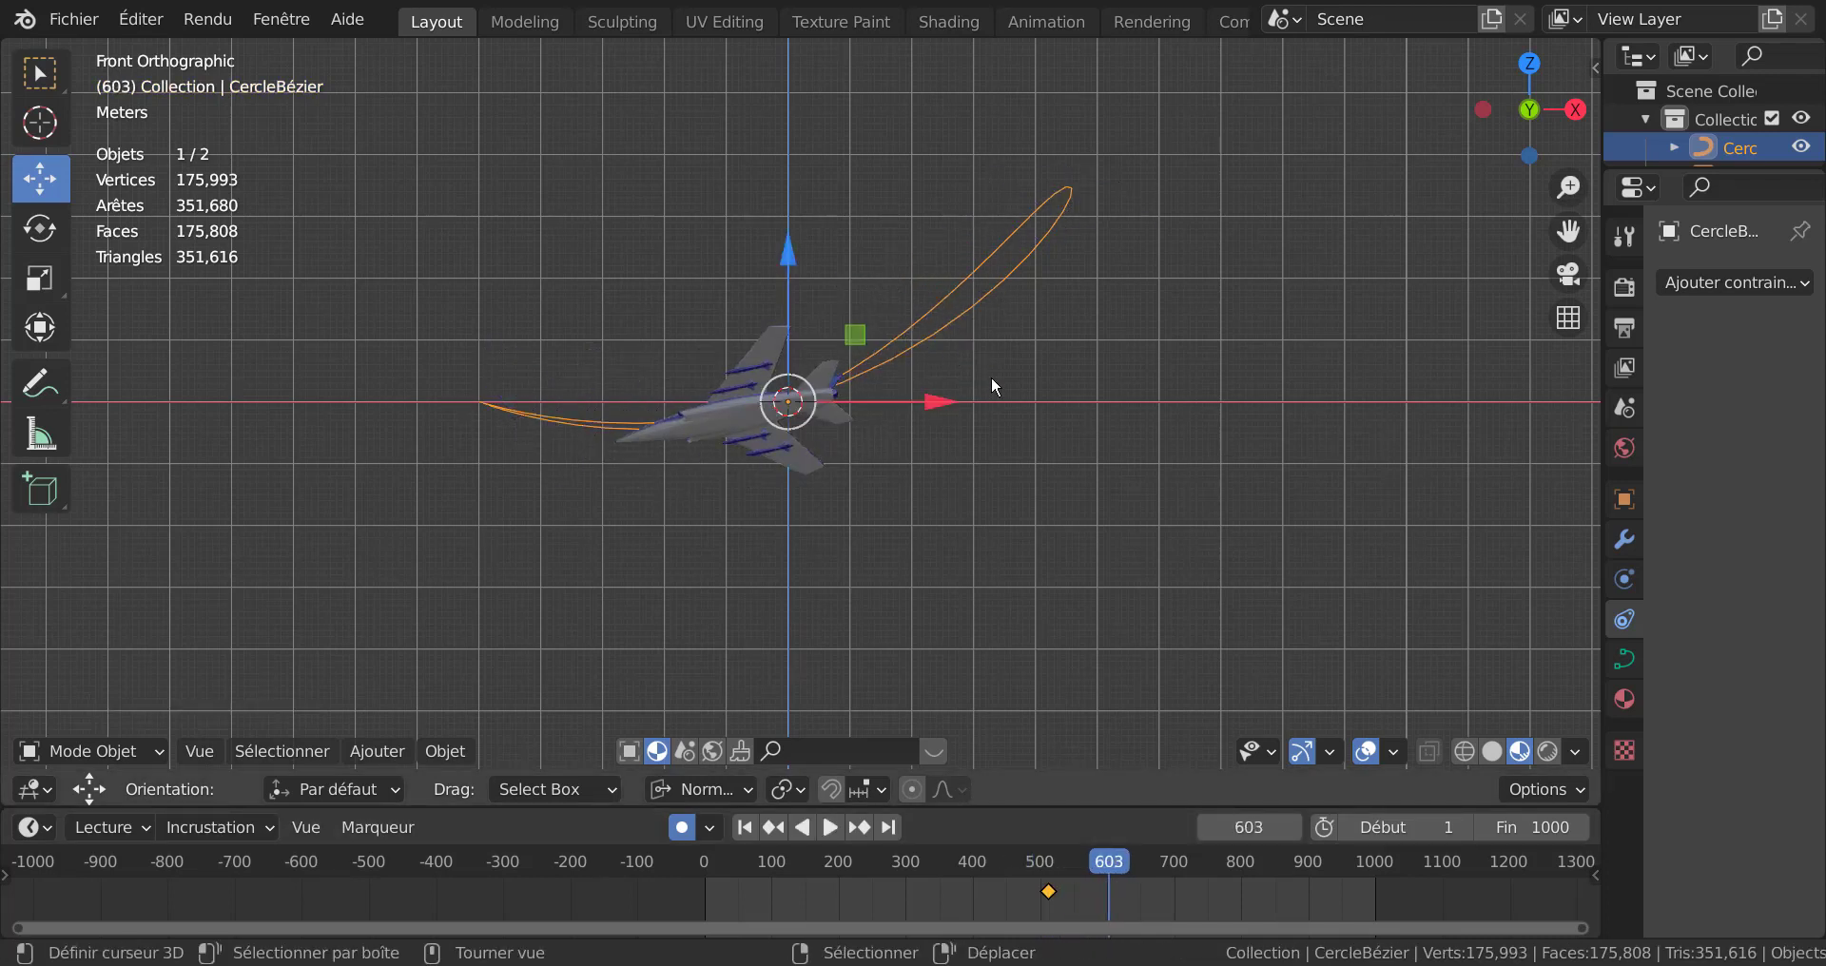
key(r)
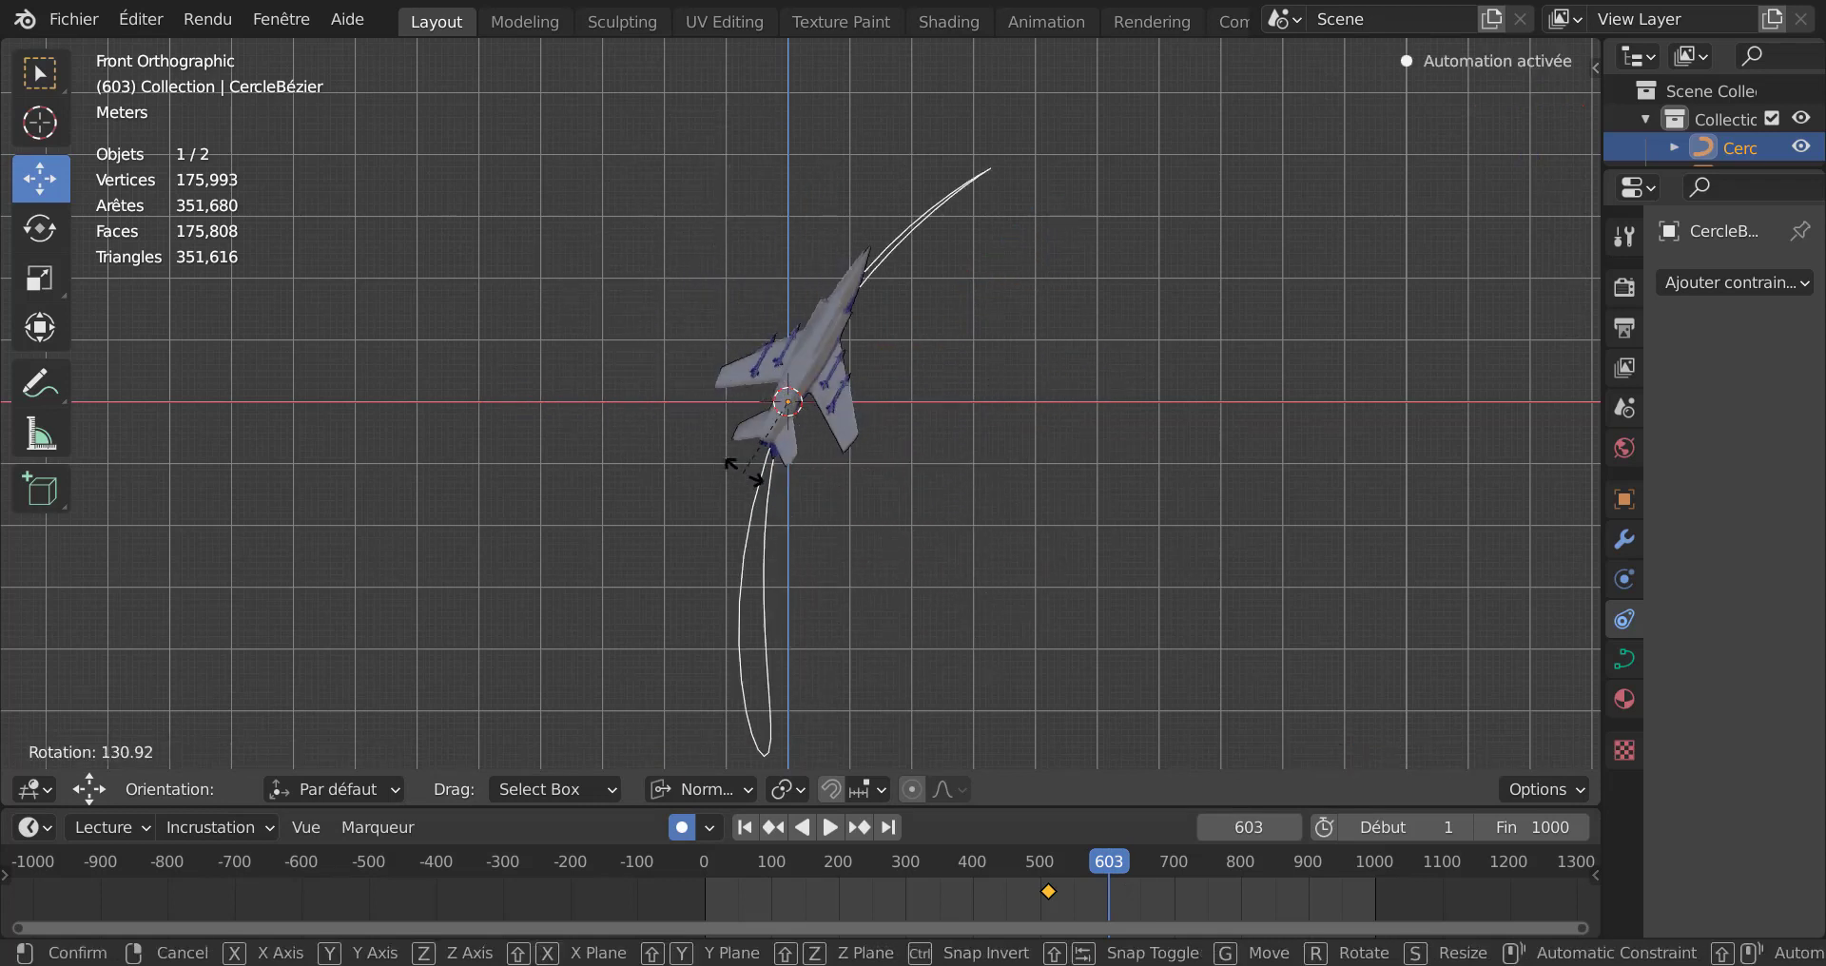
click(683, 277)
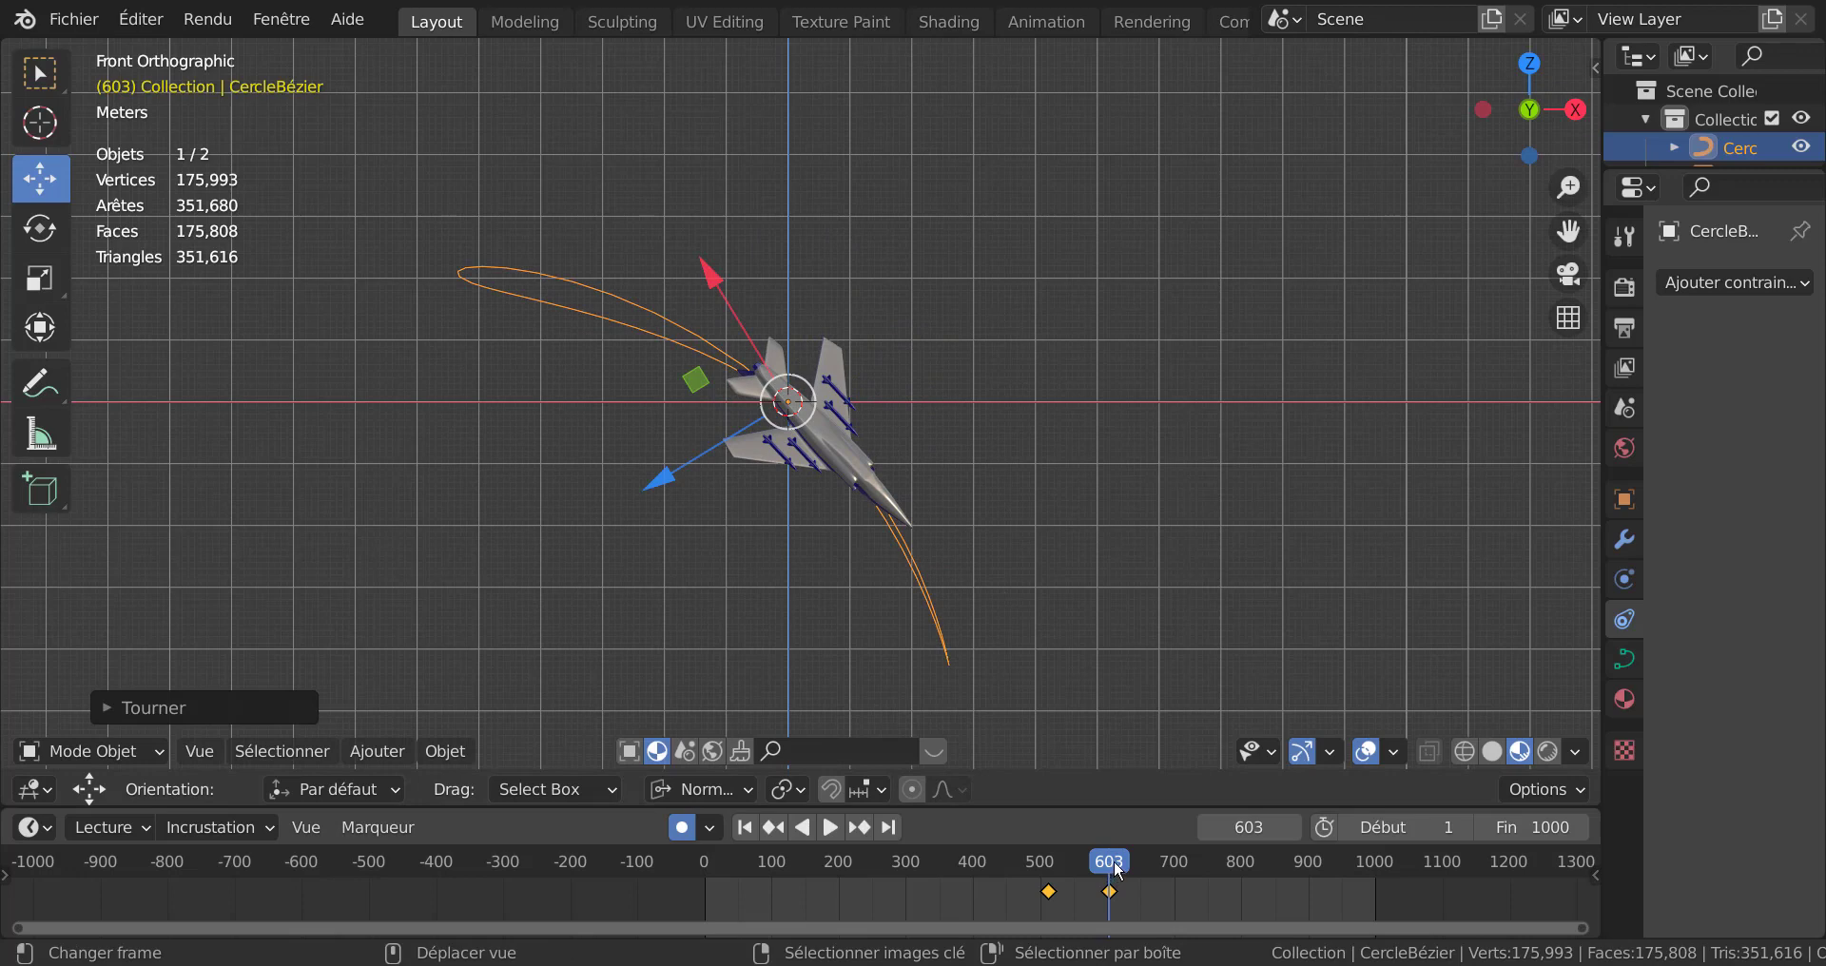
Step: Play the animation on to frame 761 and key the Bézier circle's location there without displacing it
click(830, 827)
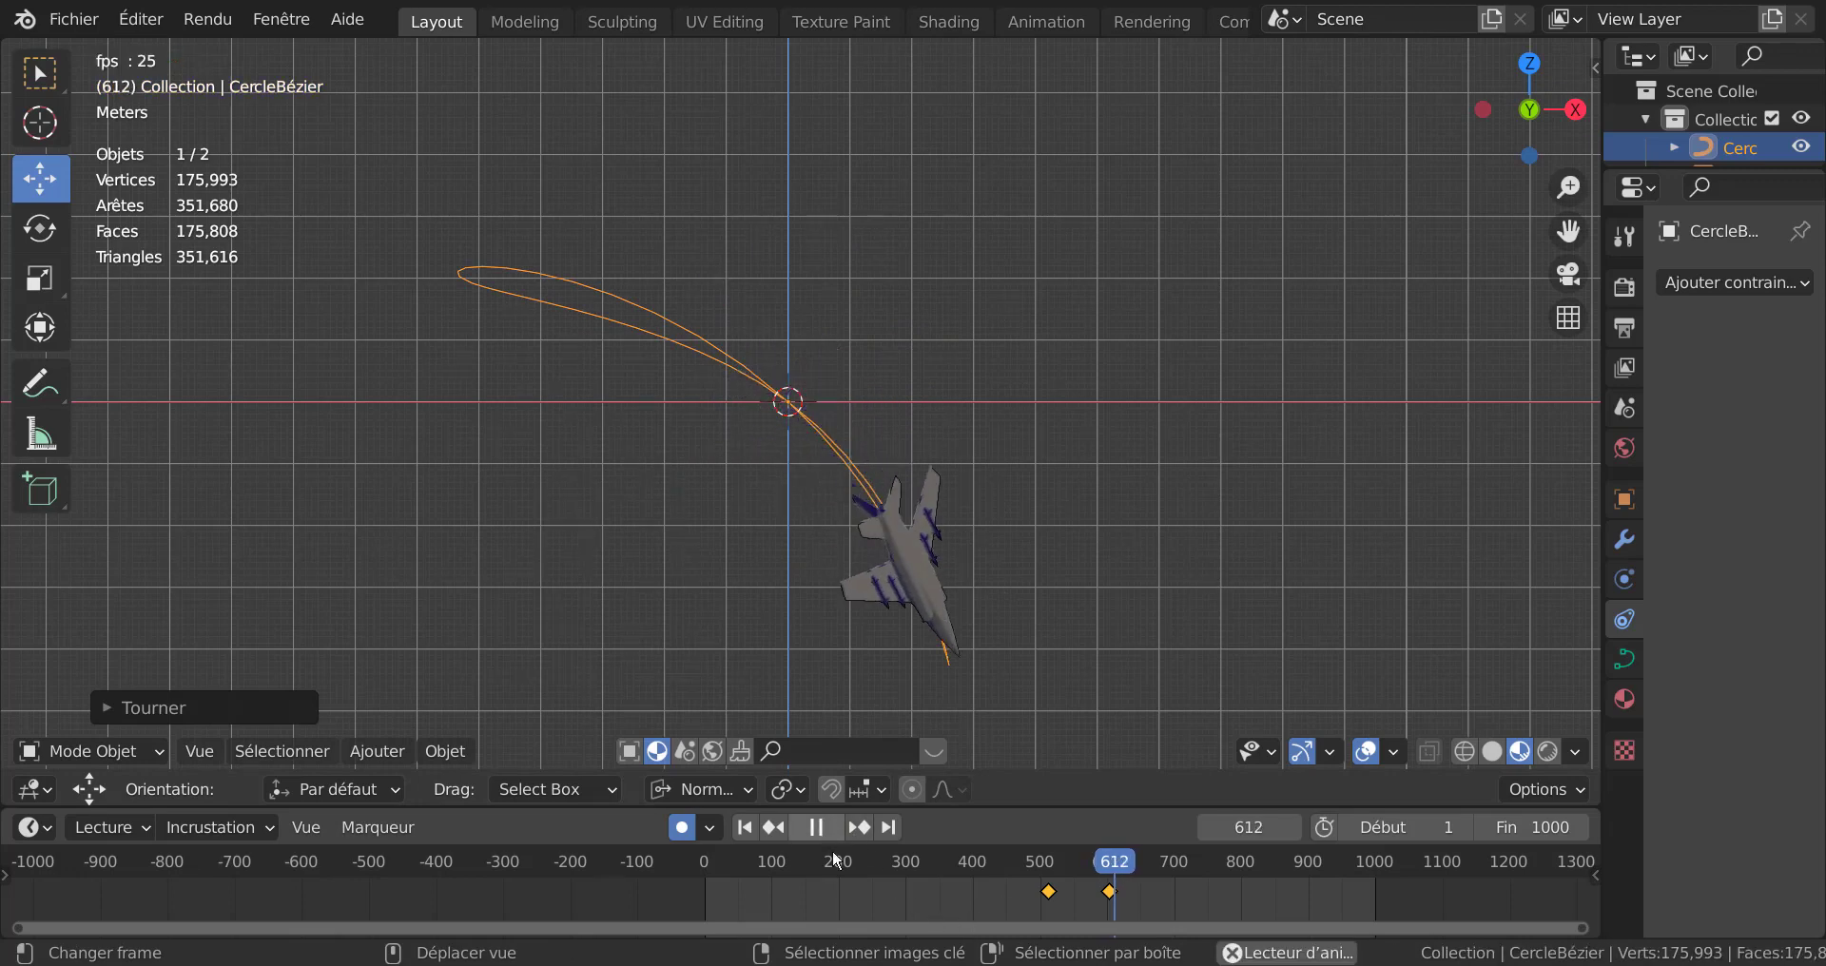
click(963, 894)
middle_drag(1162, 468, 1172, 506)
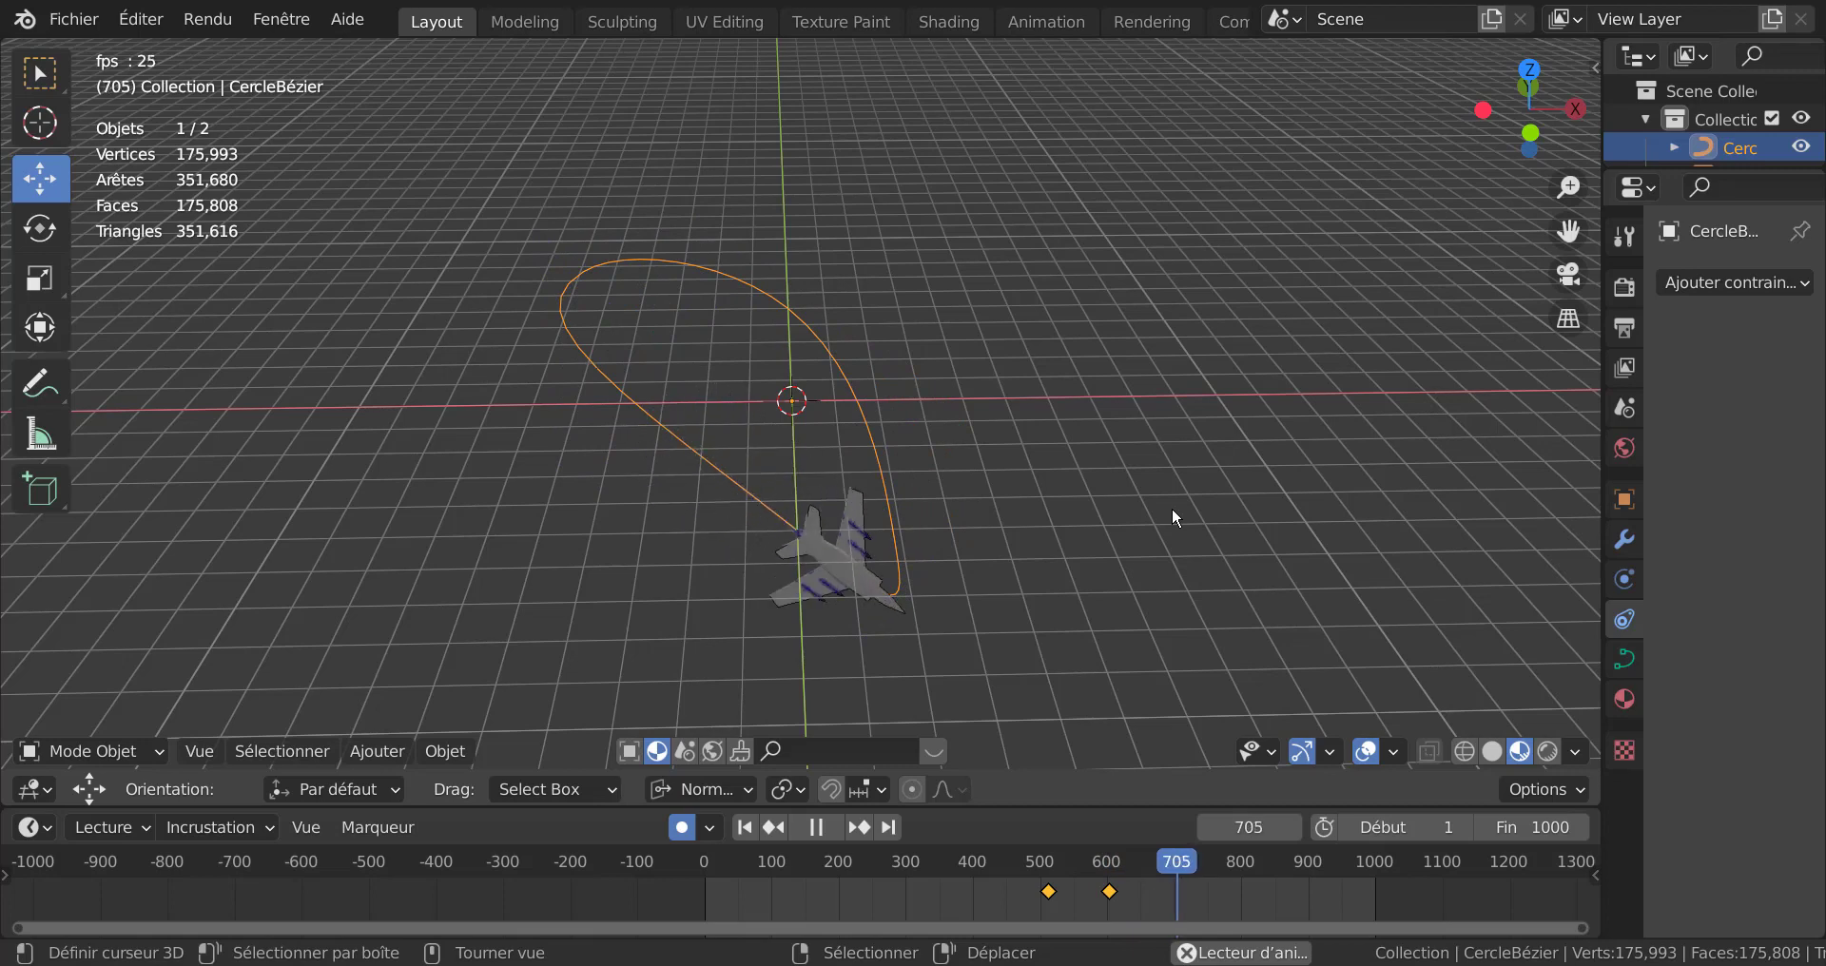
click(818, 829)
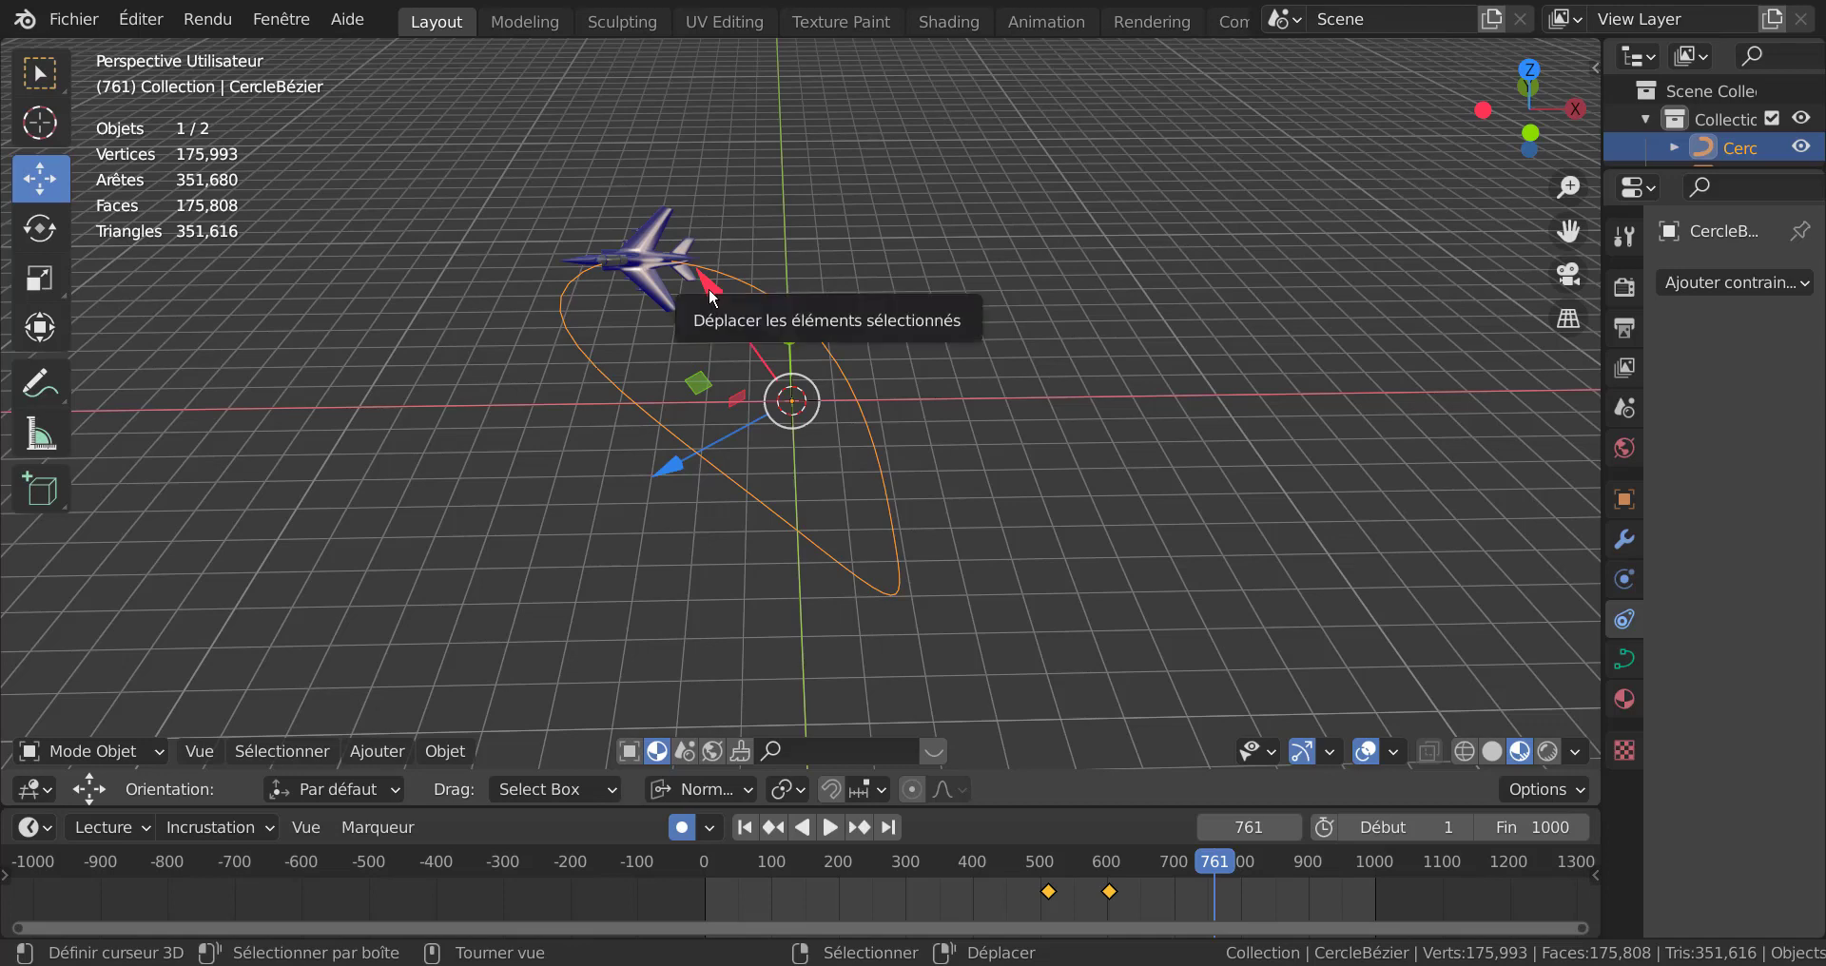
click(669, 469)
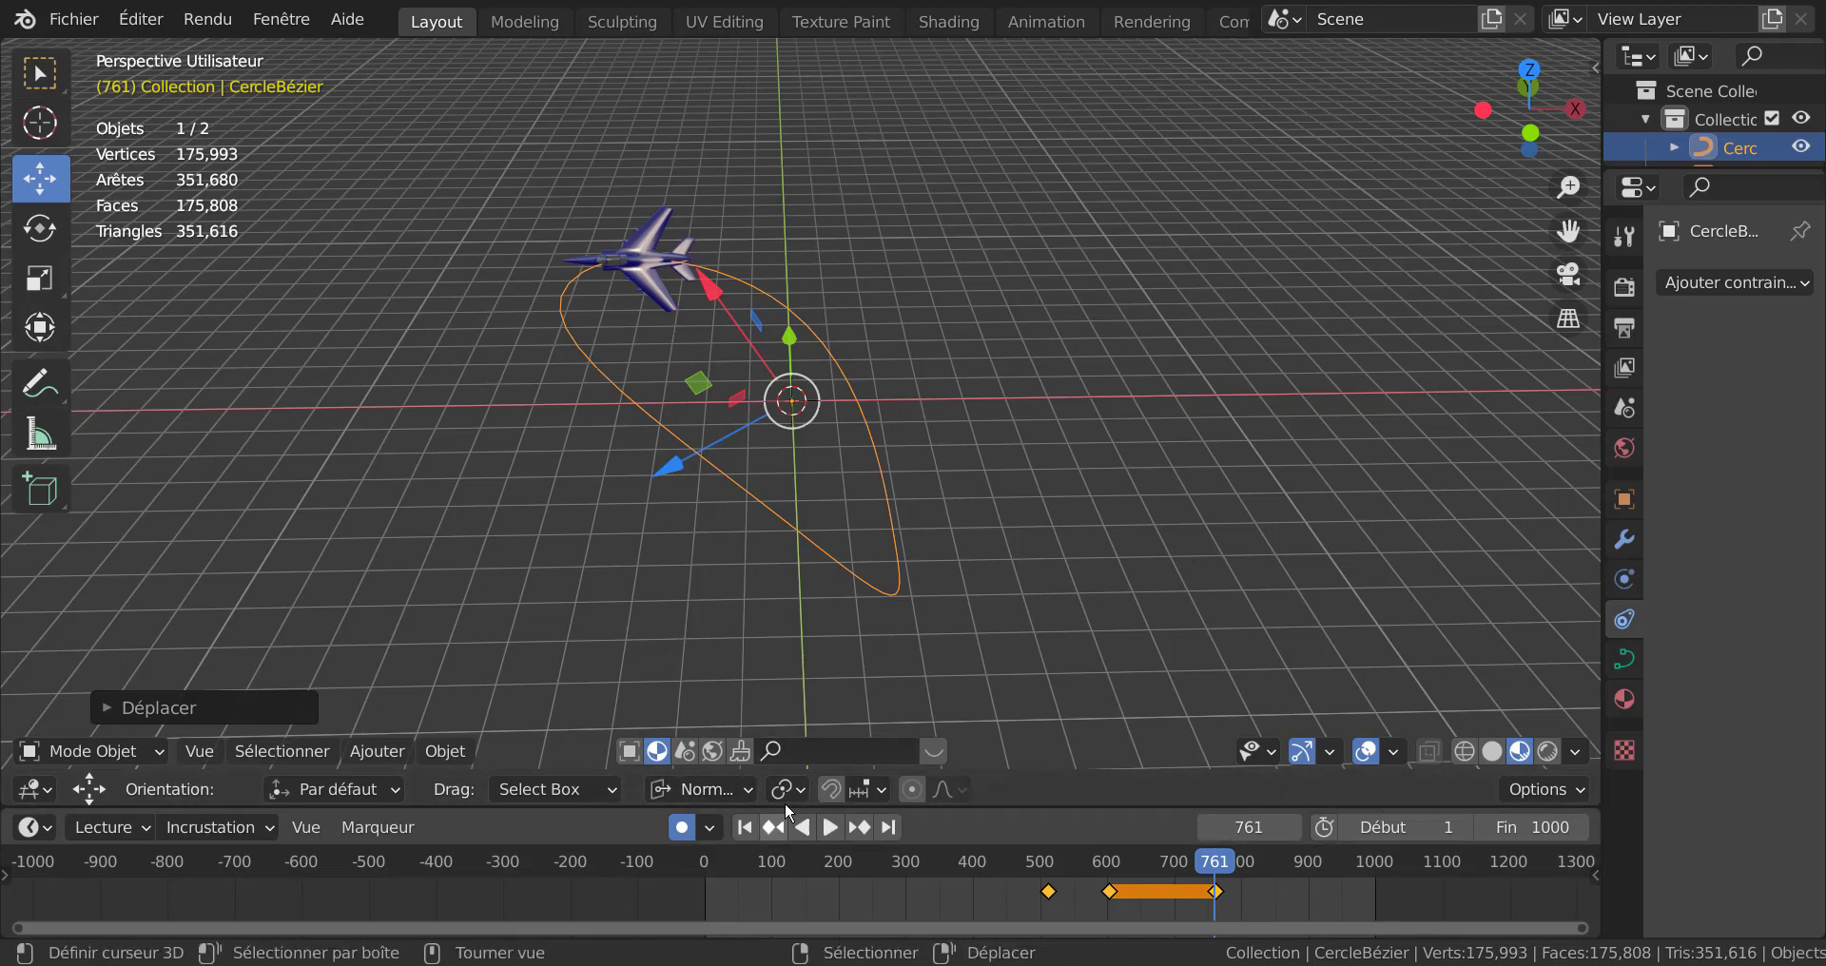
Step: Switch the transform orientation to Global, advance to frame 841, rotate the Bézier circle to key its rotation and replay the animation
click(693, 792)
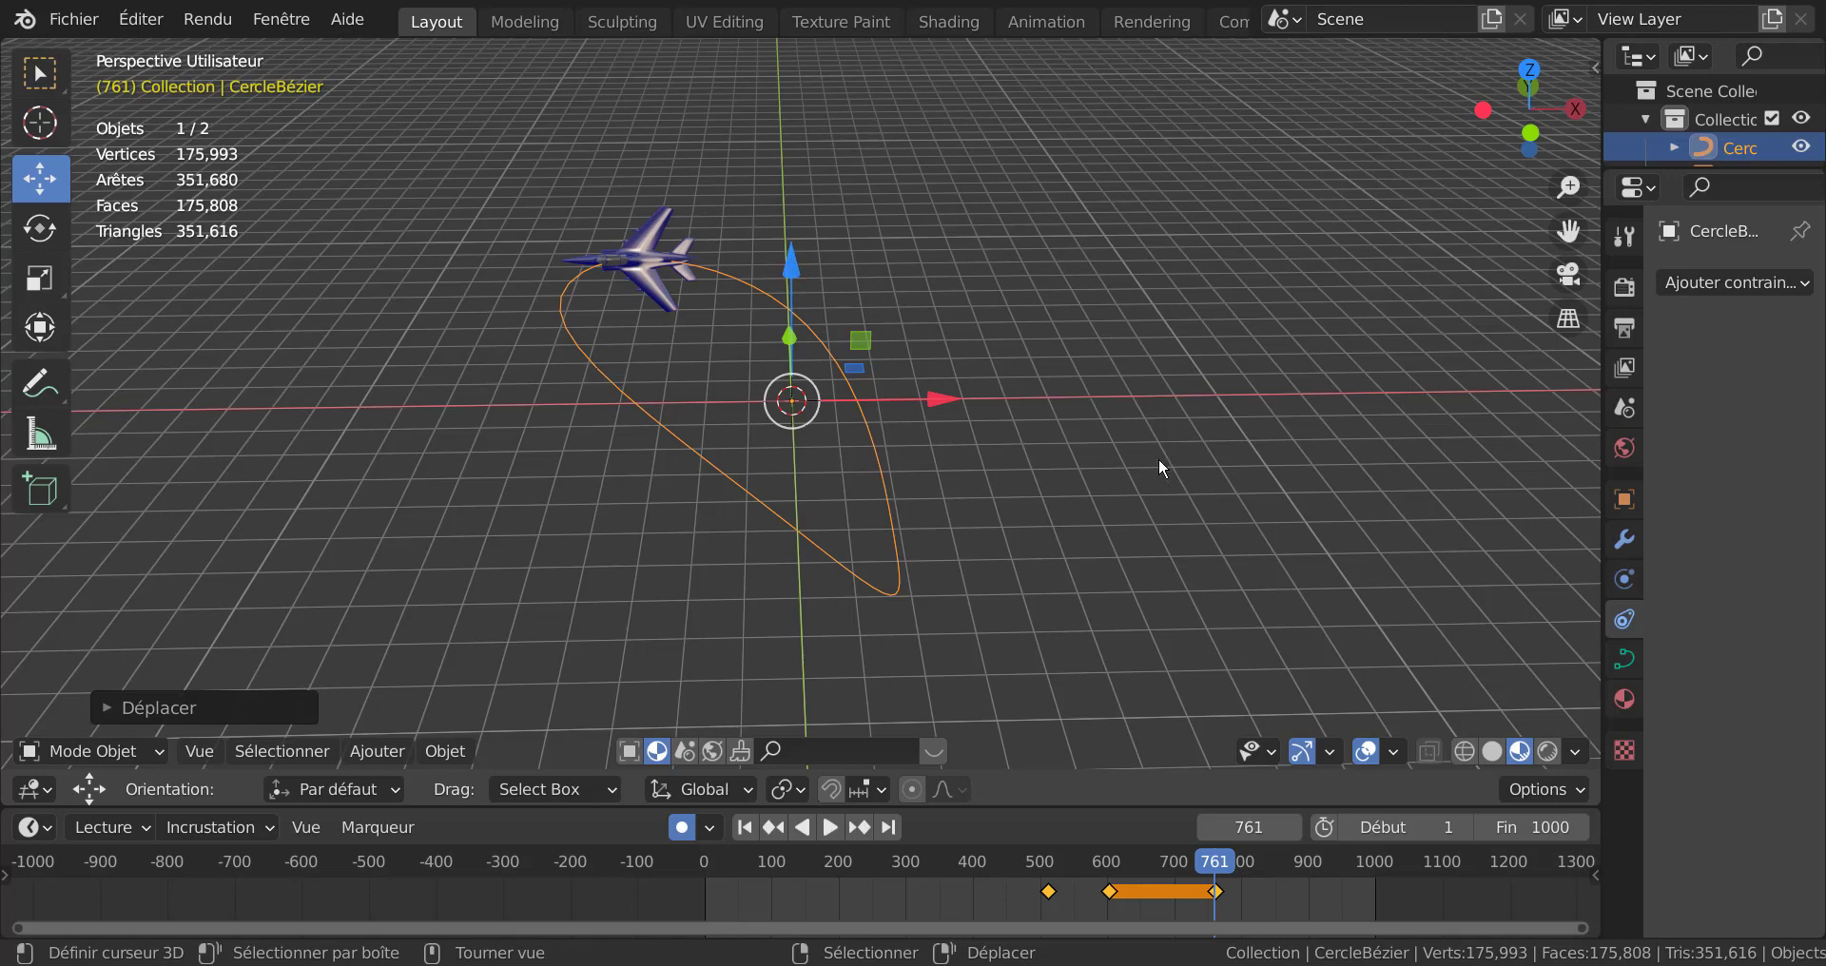
key(space)
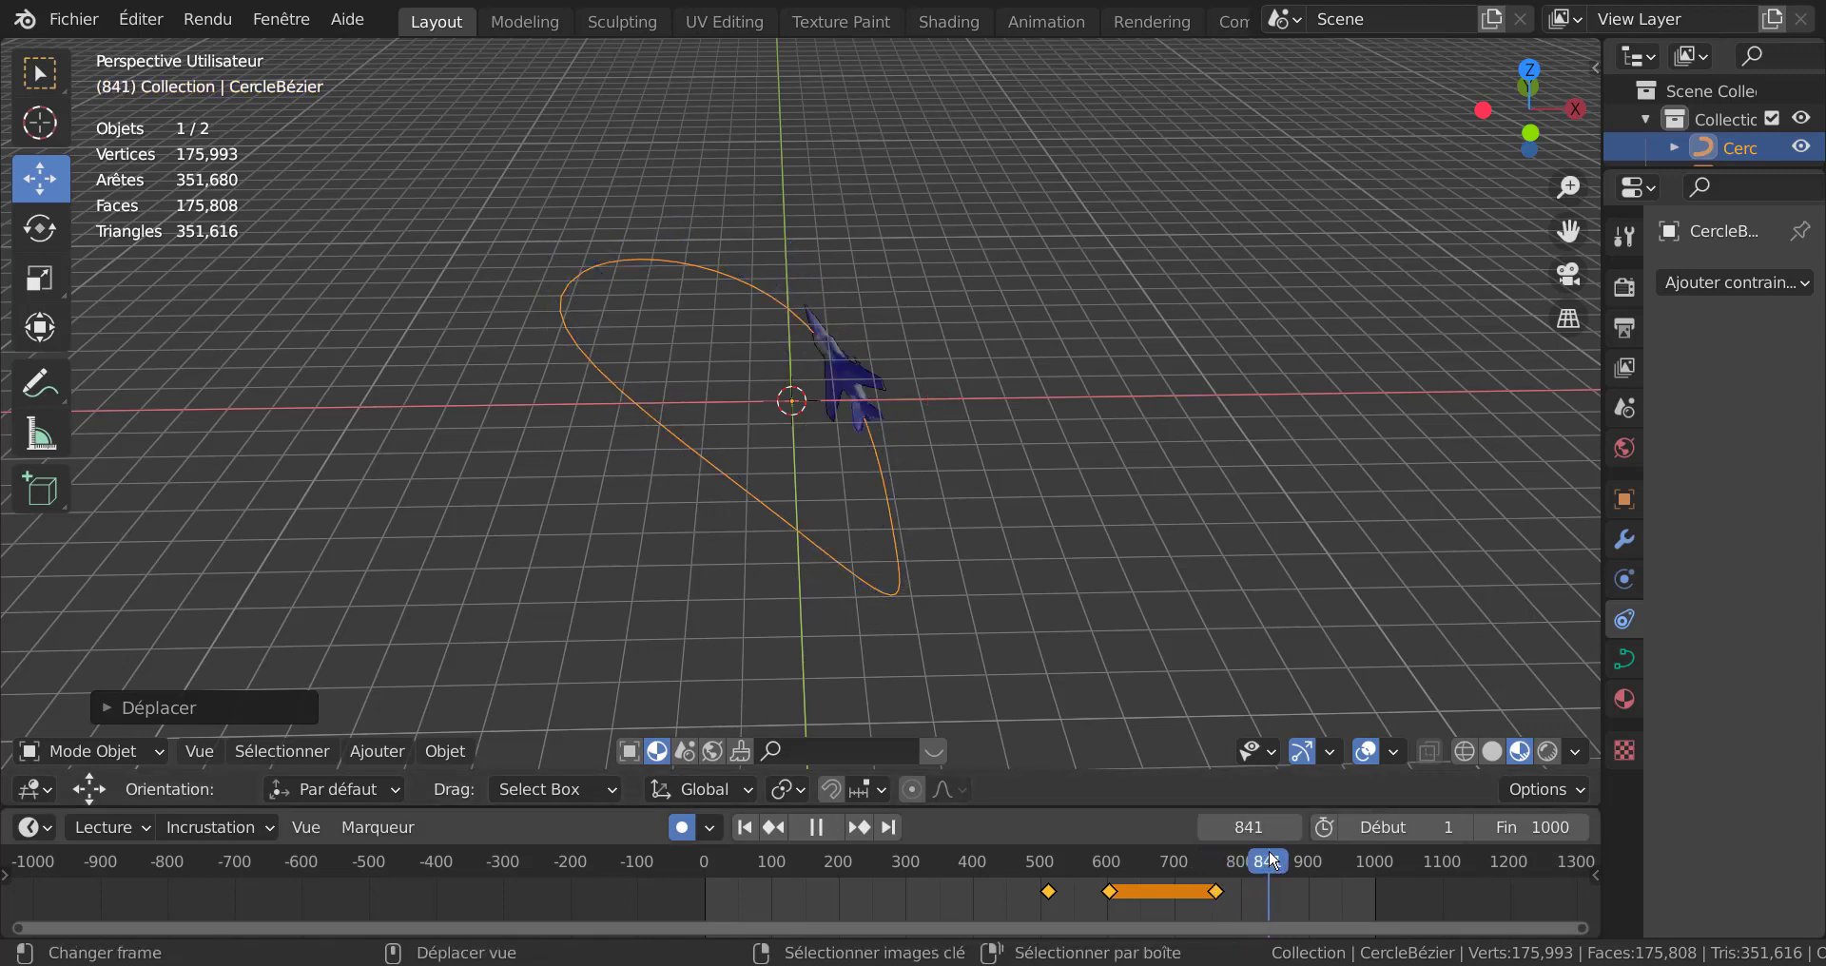
key(space)
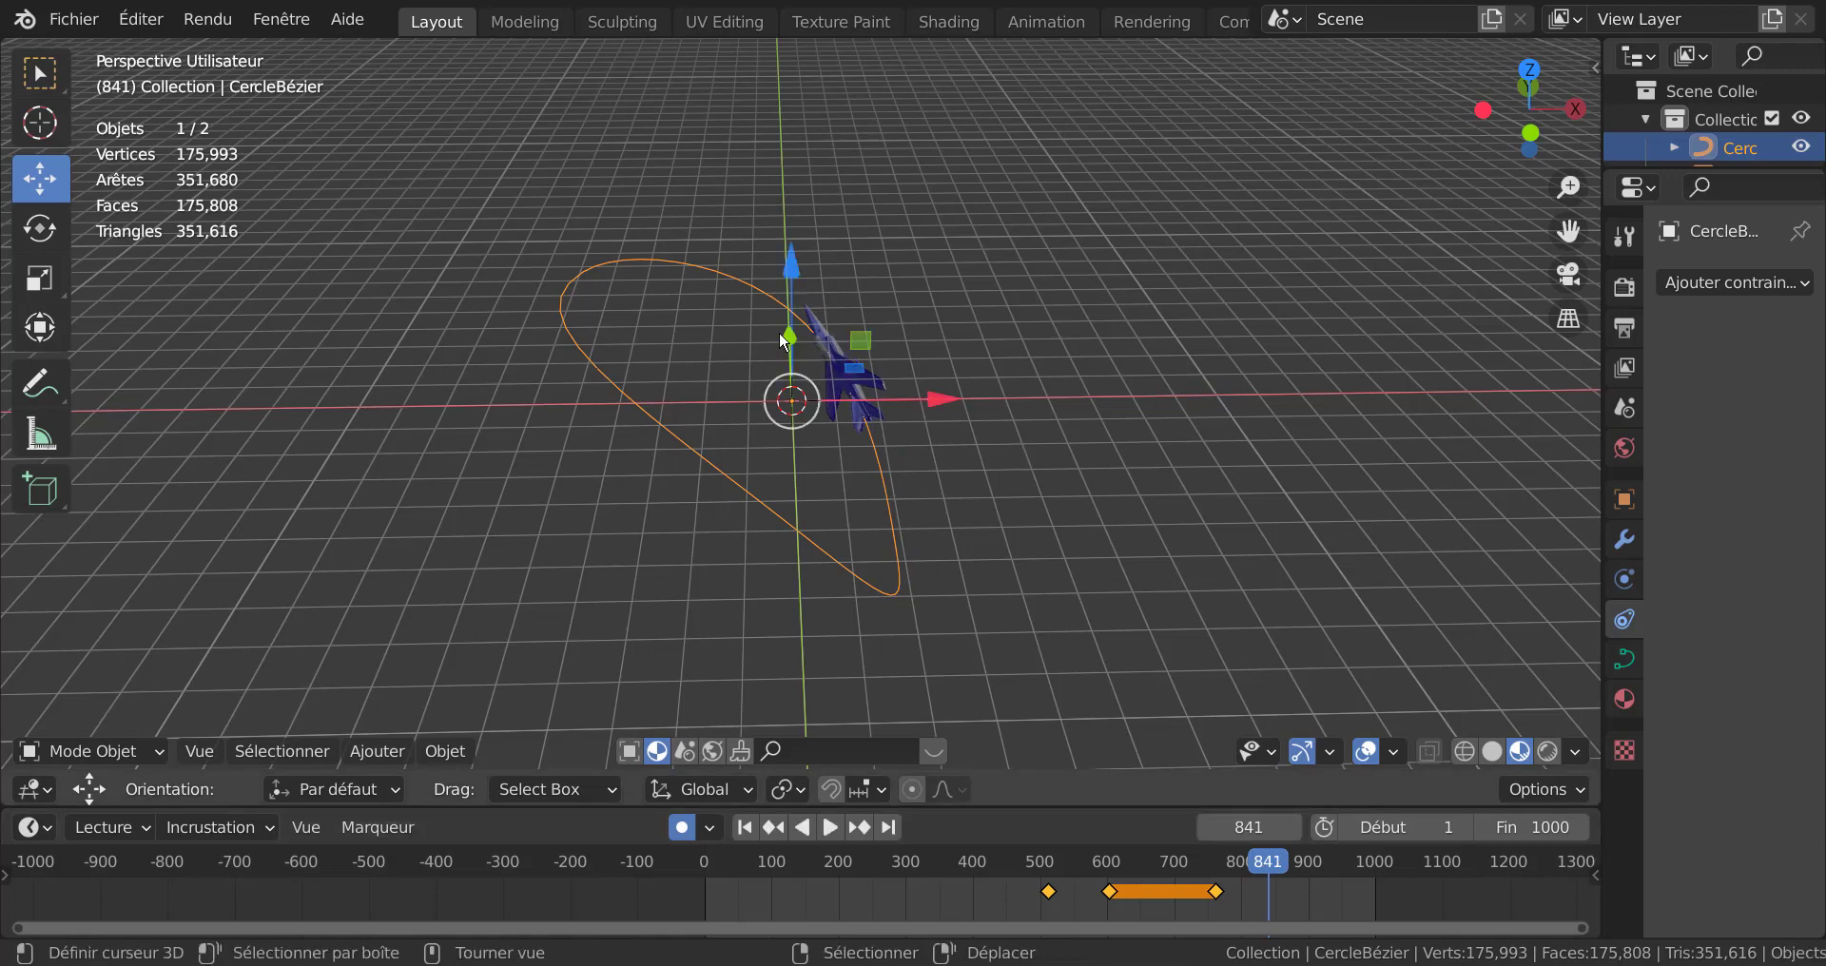
key(r)
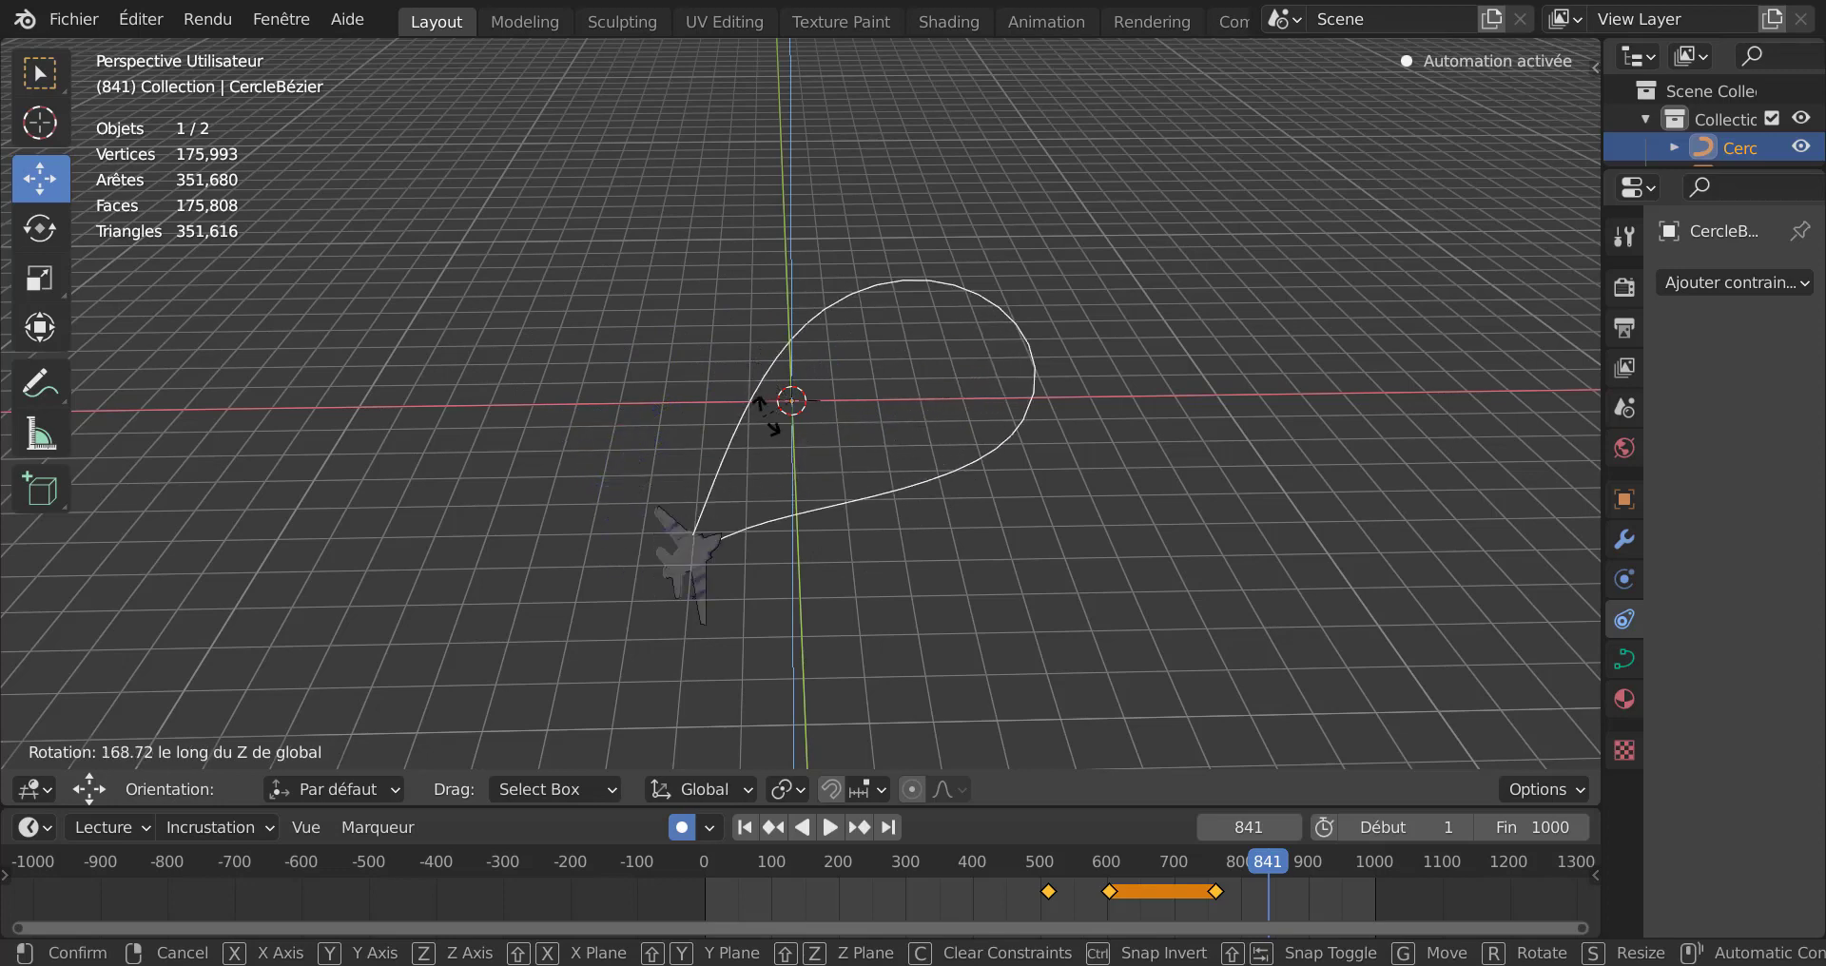
click(950, 223)
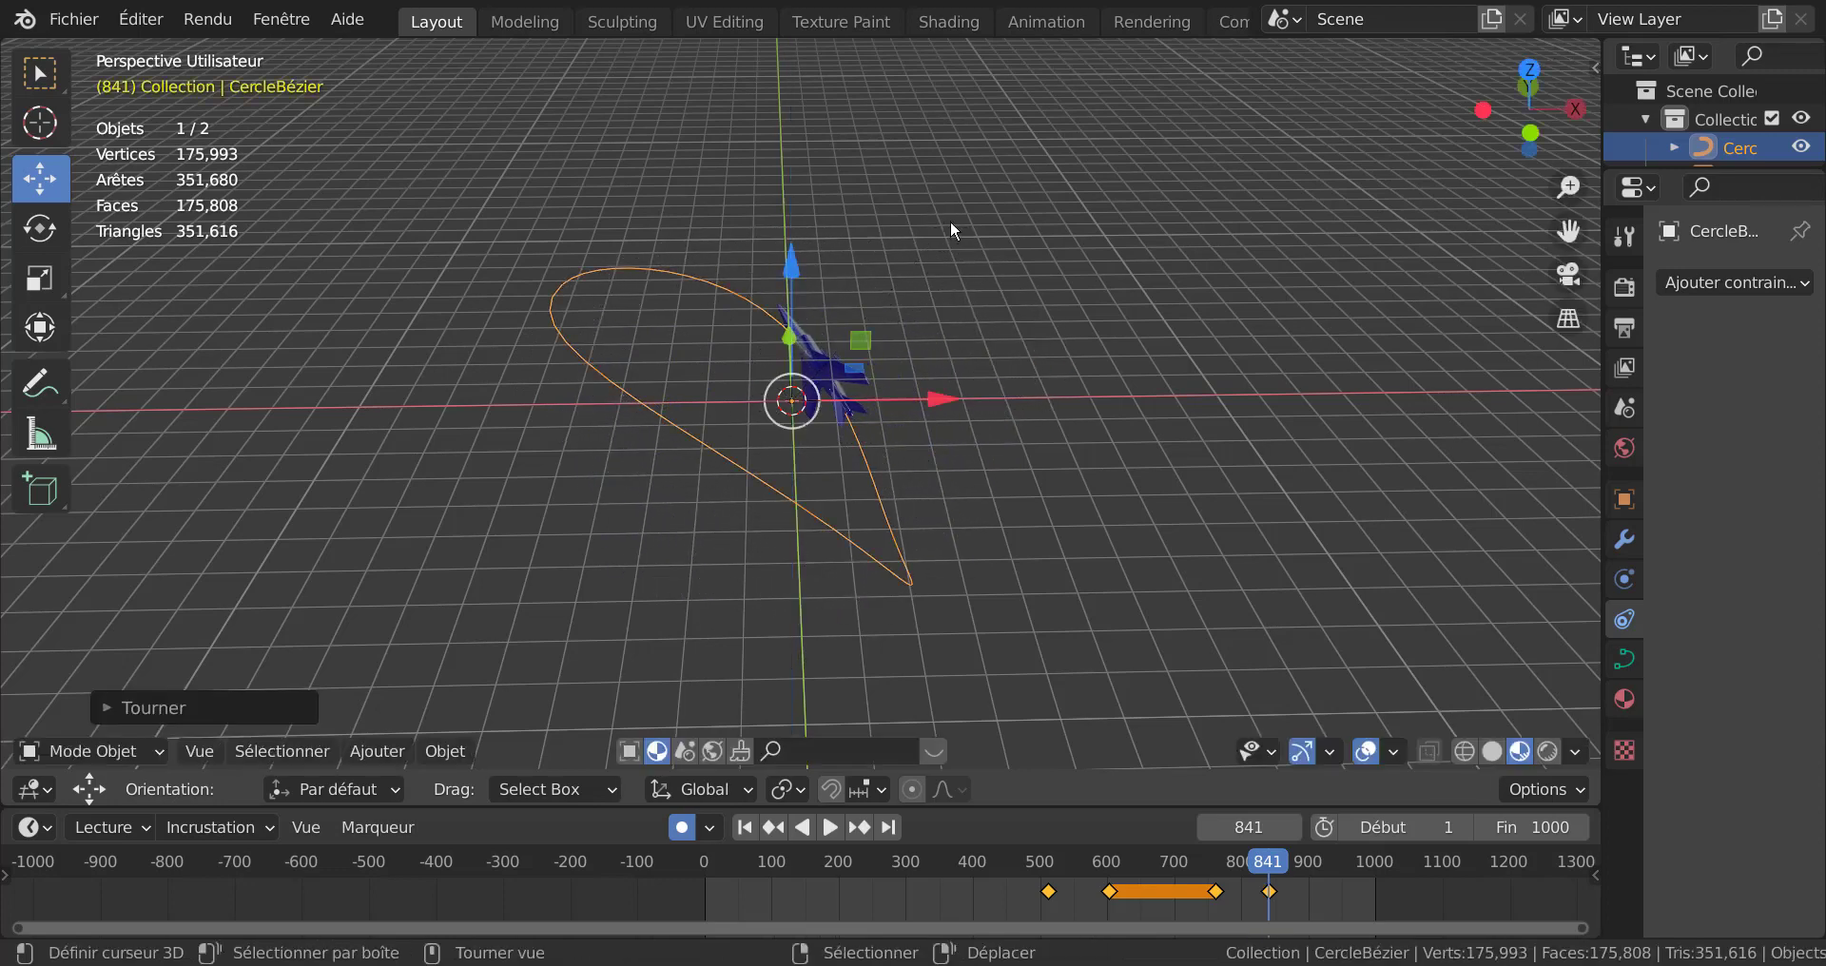
click(1004, 892)
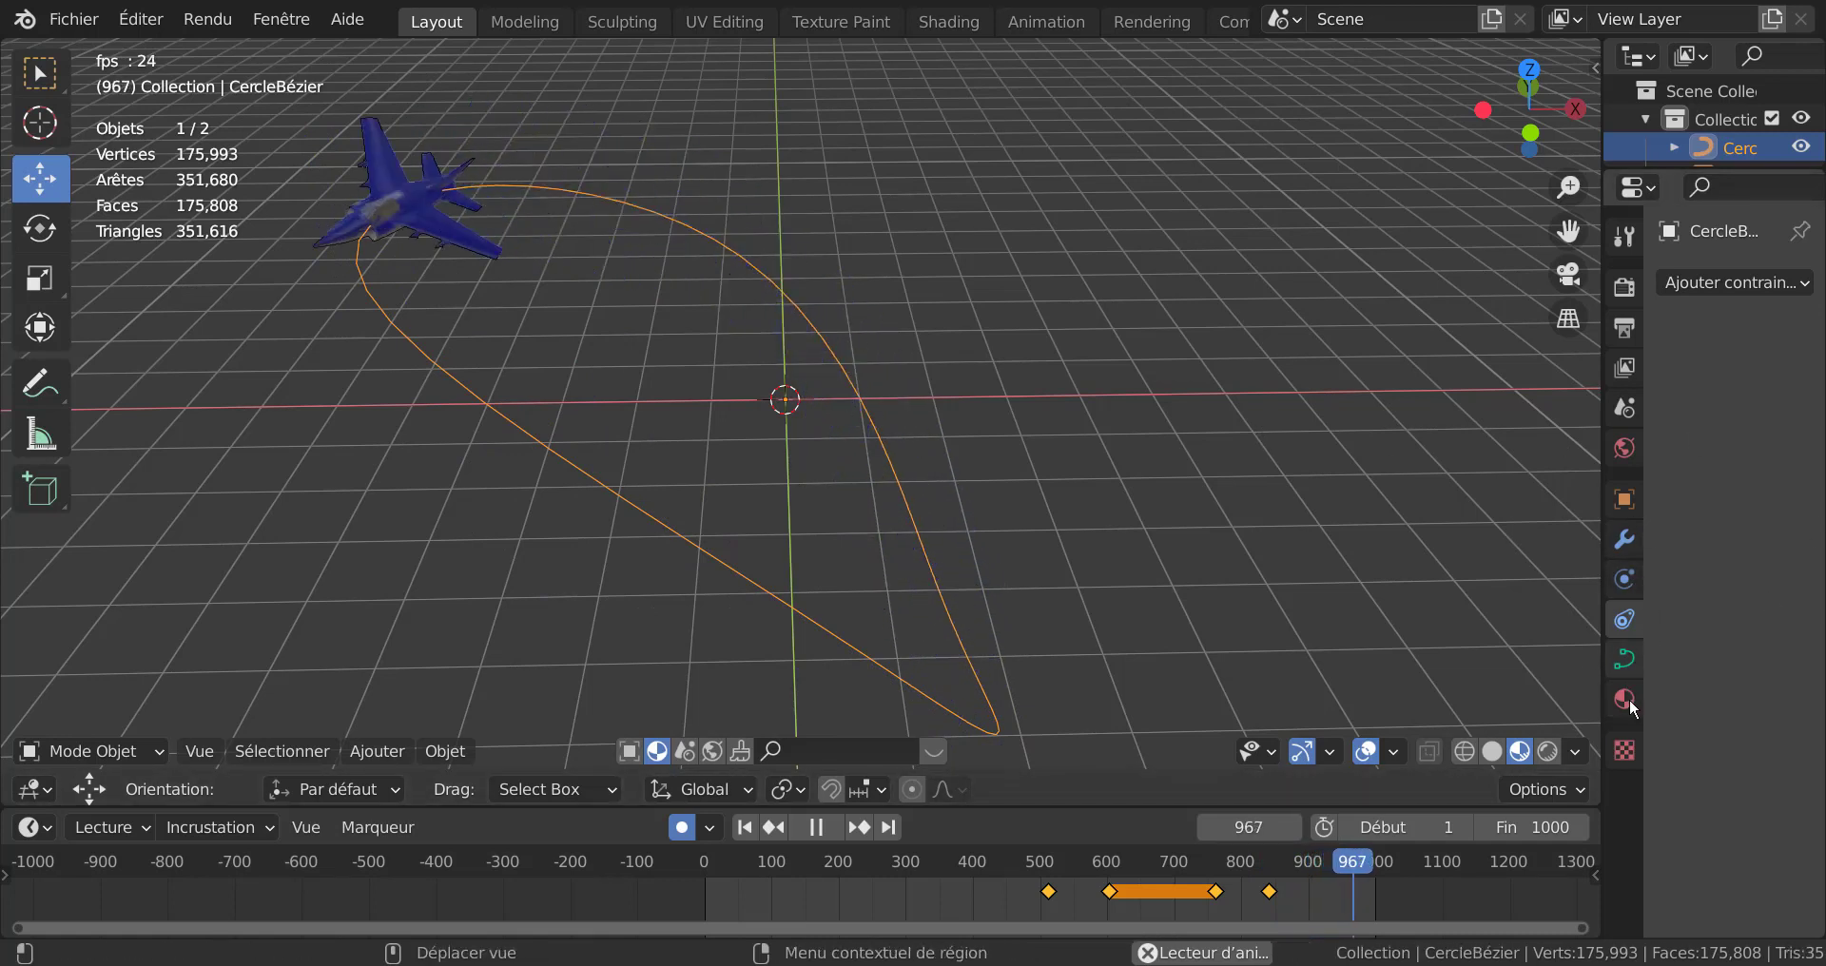
Step: Create a new world for the scene and assign an environment texture to its background color
click(1625, 449)
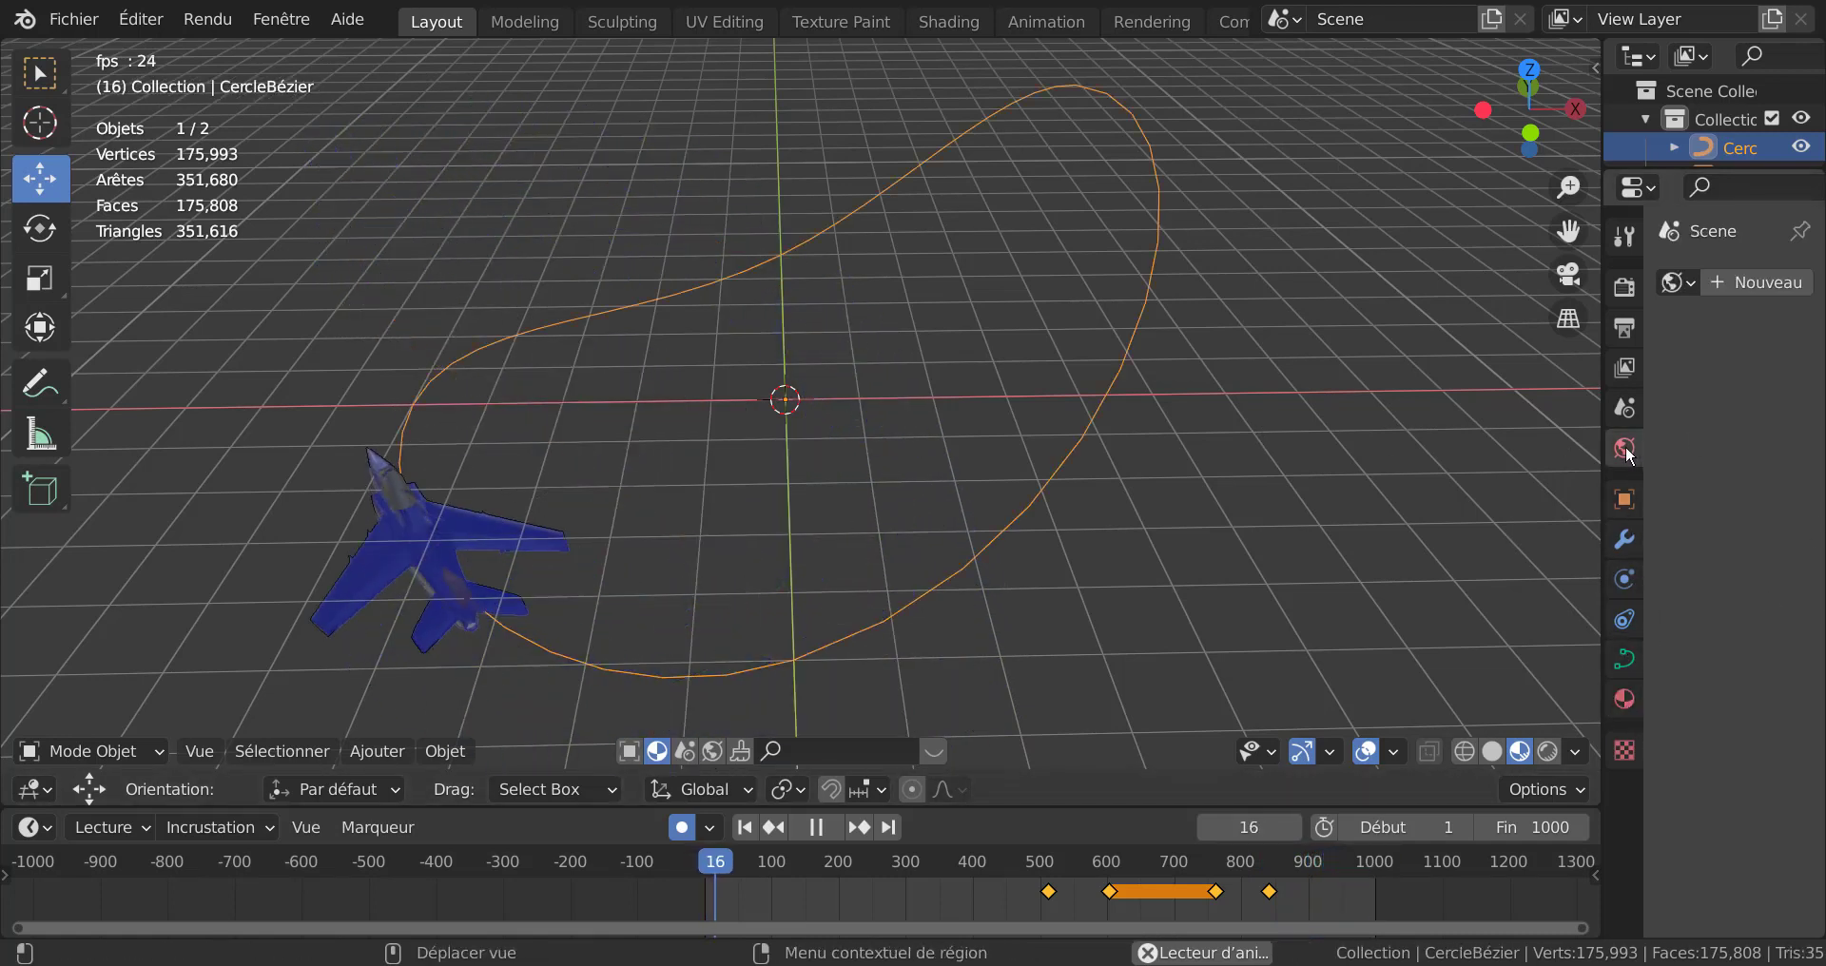
drag(1603, 419, 1352, 437)
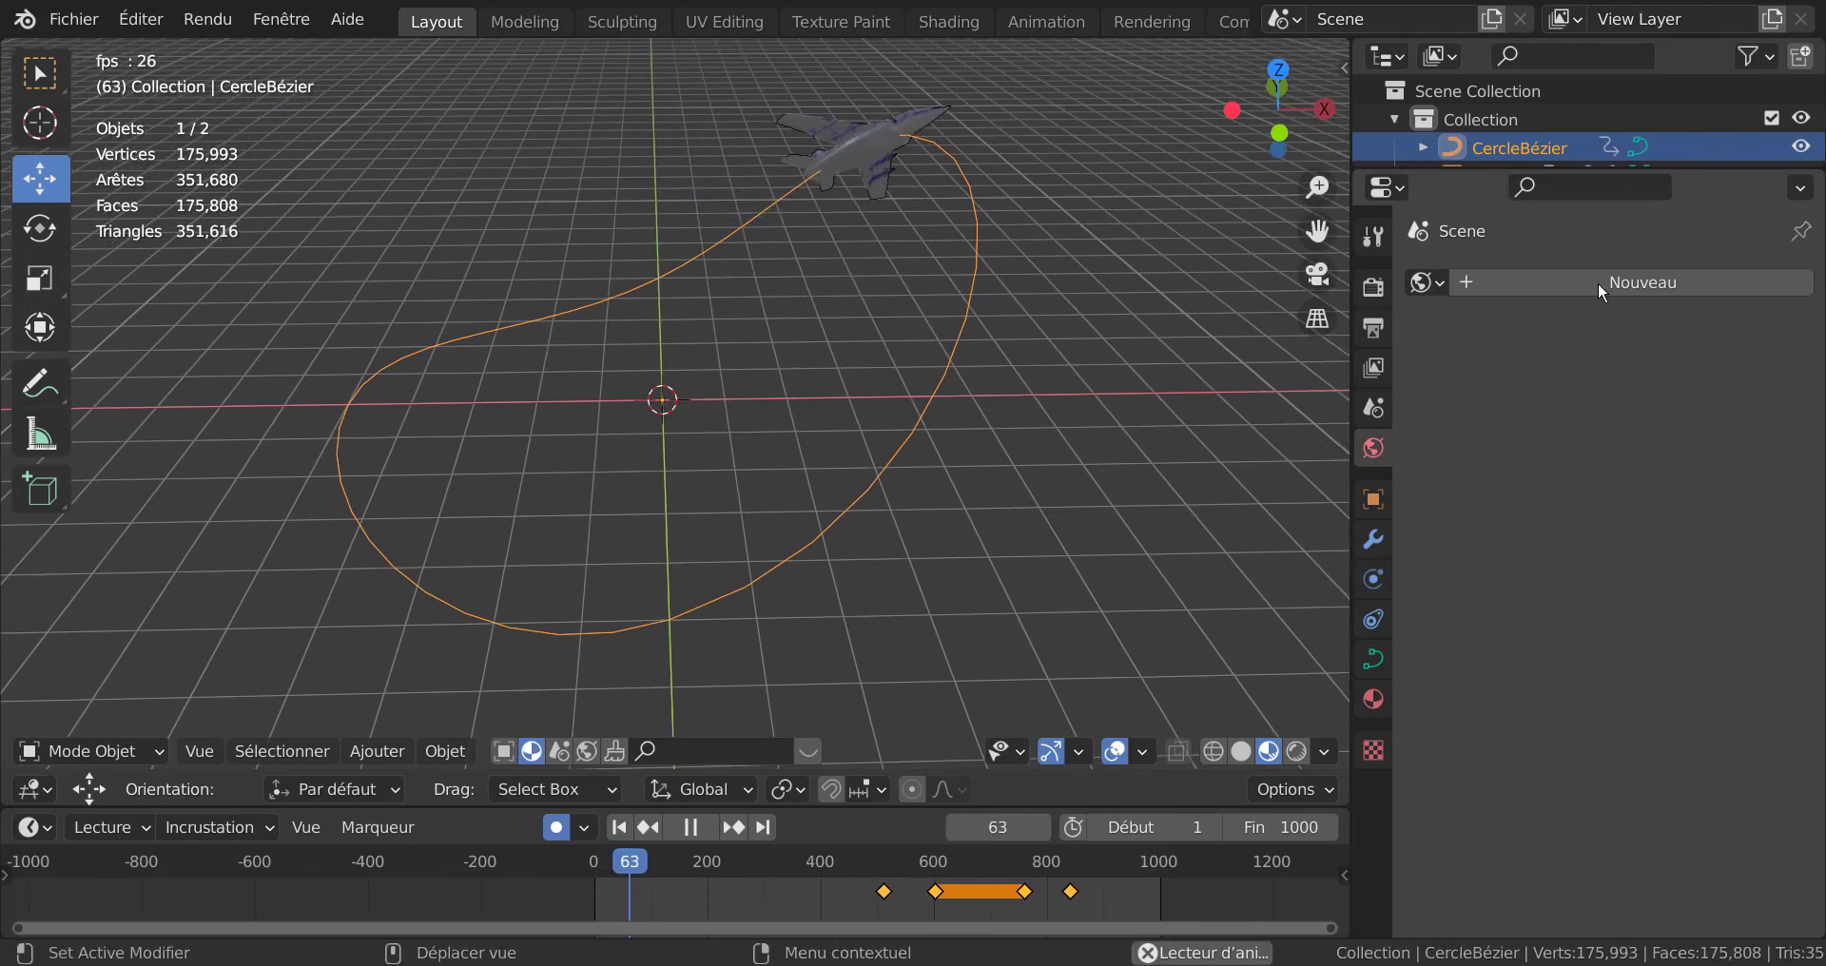
click(1673, 277)
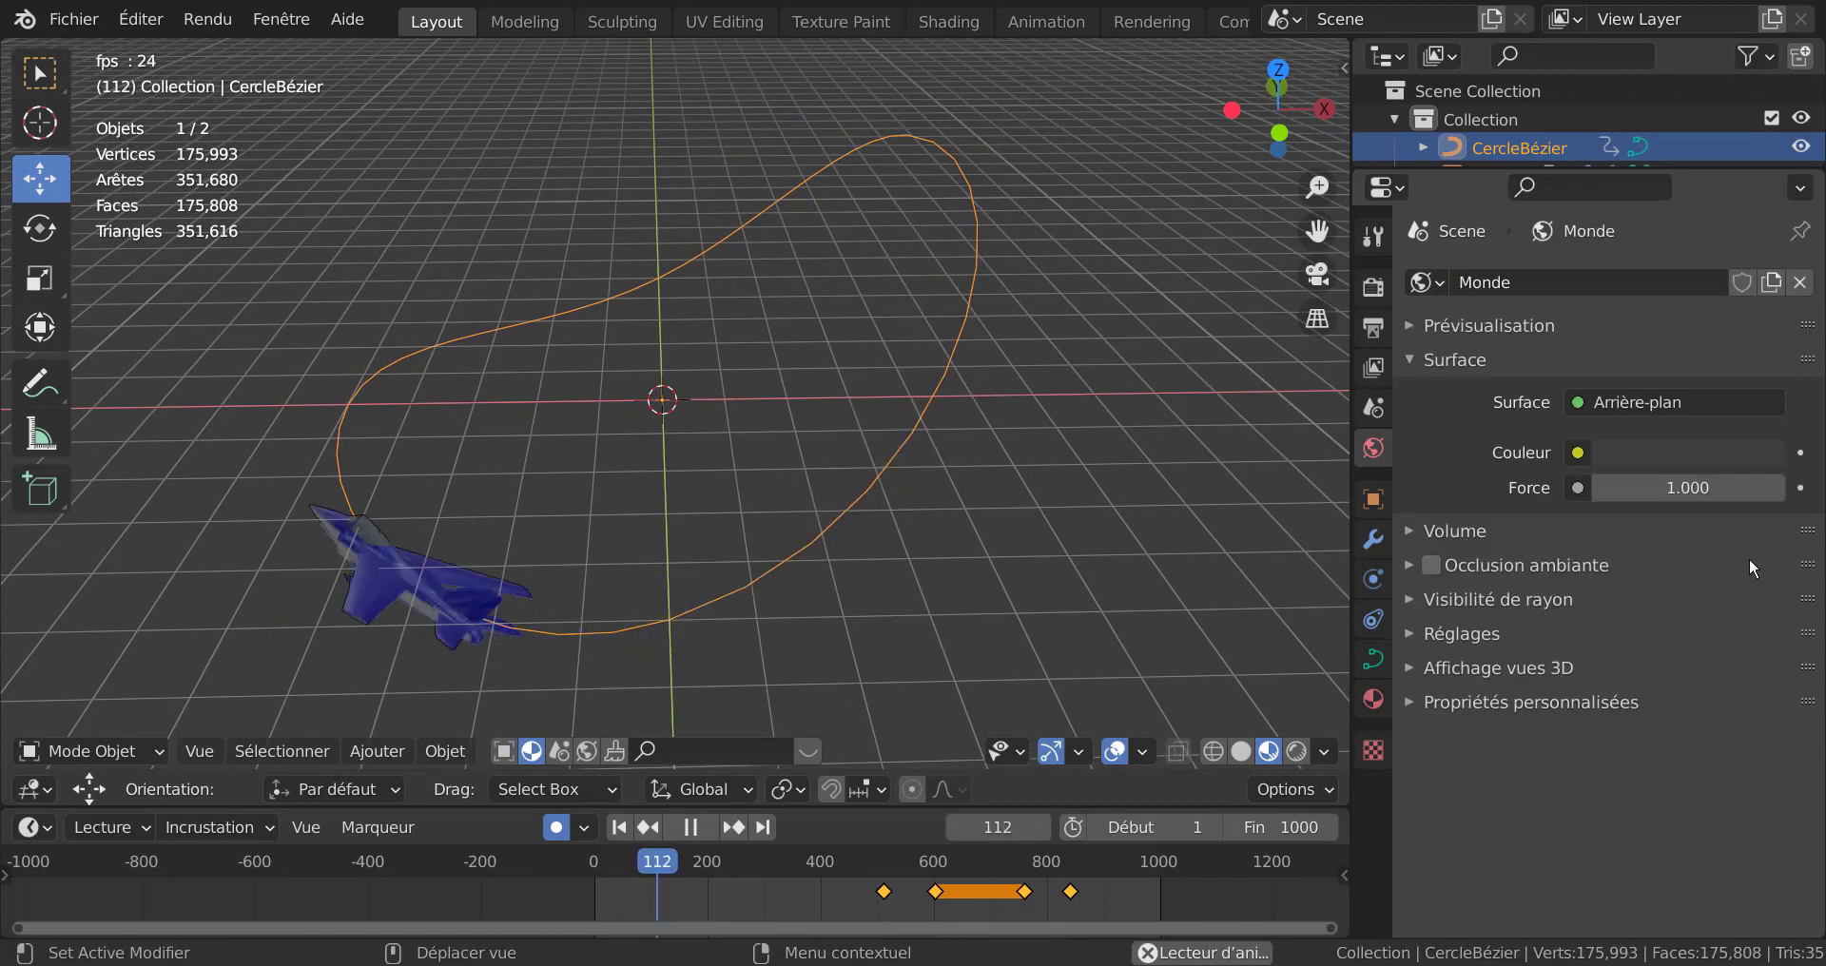
click(1578, 454)
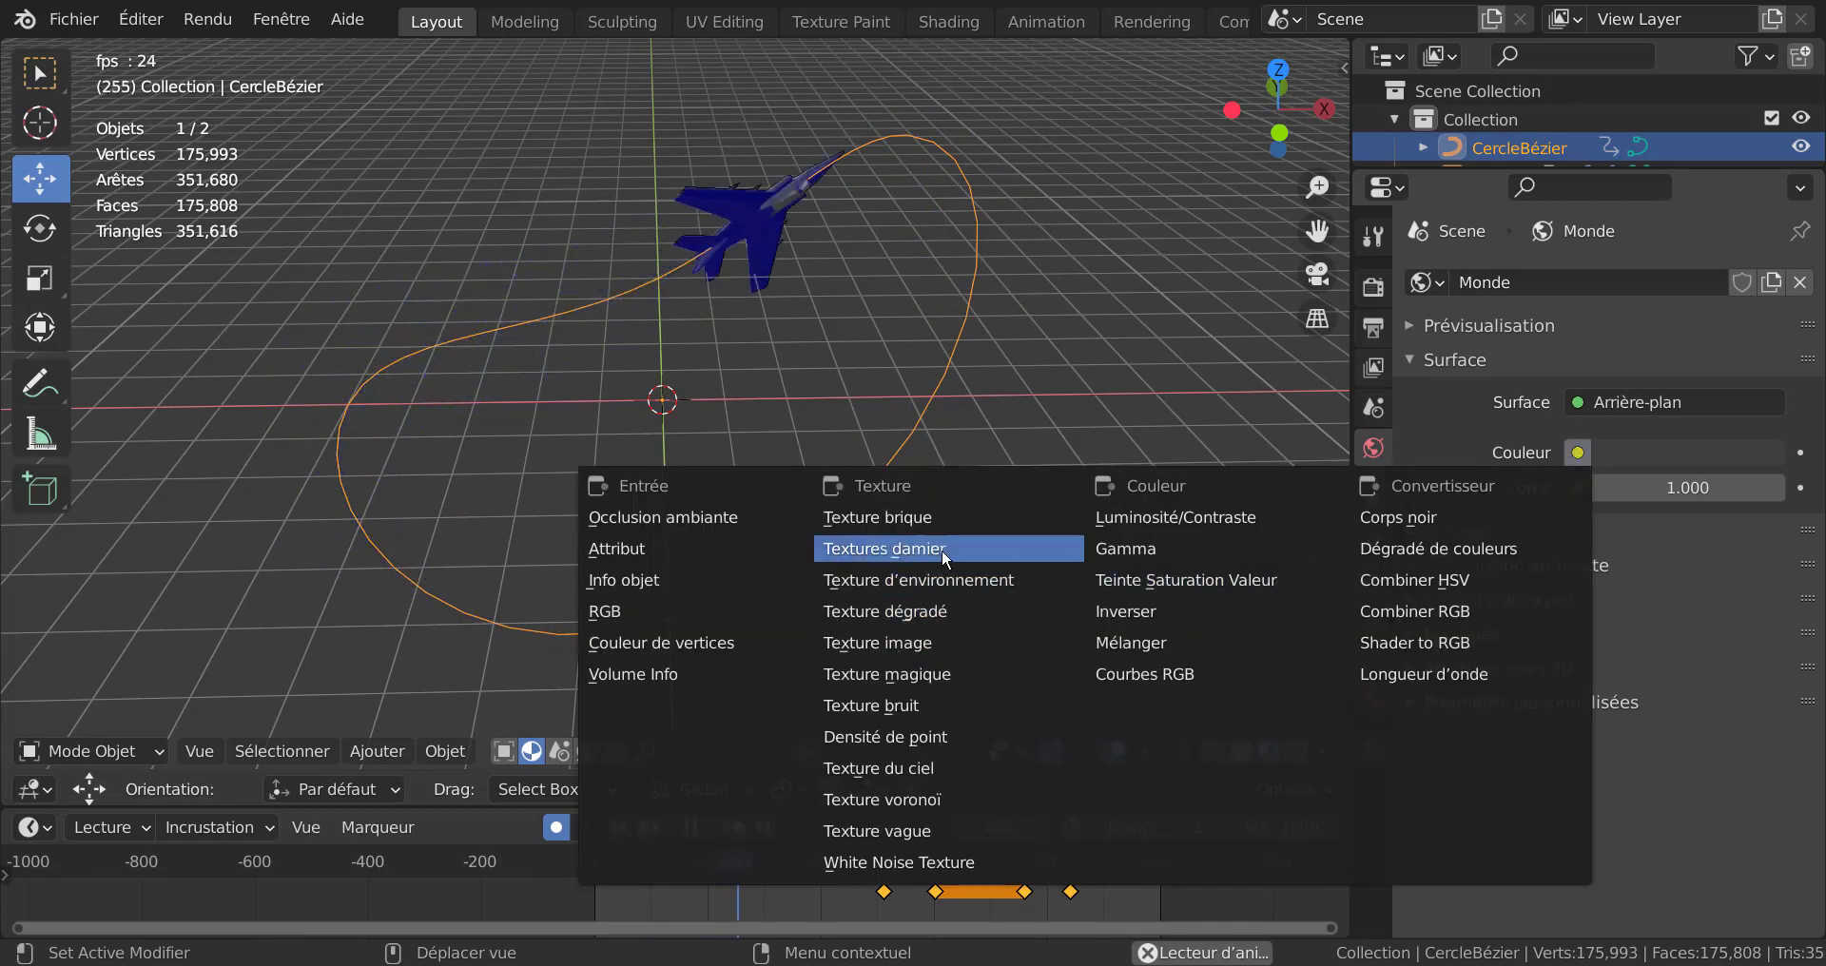
click(908, 579)
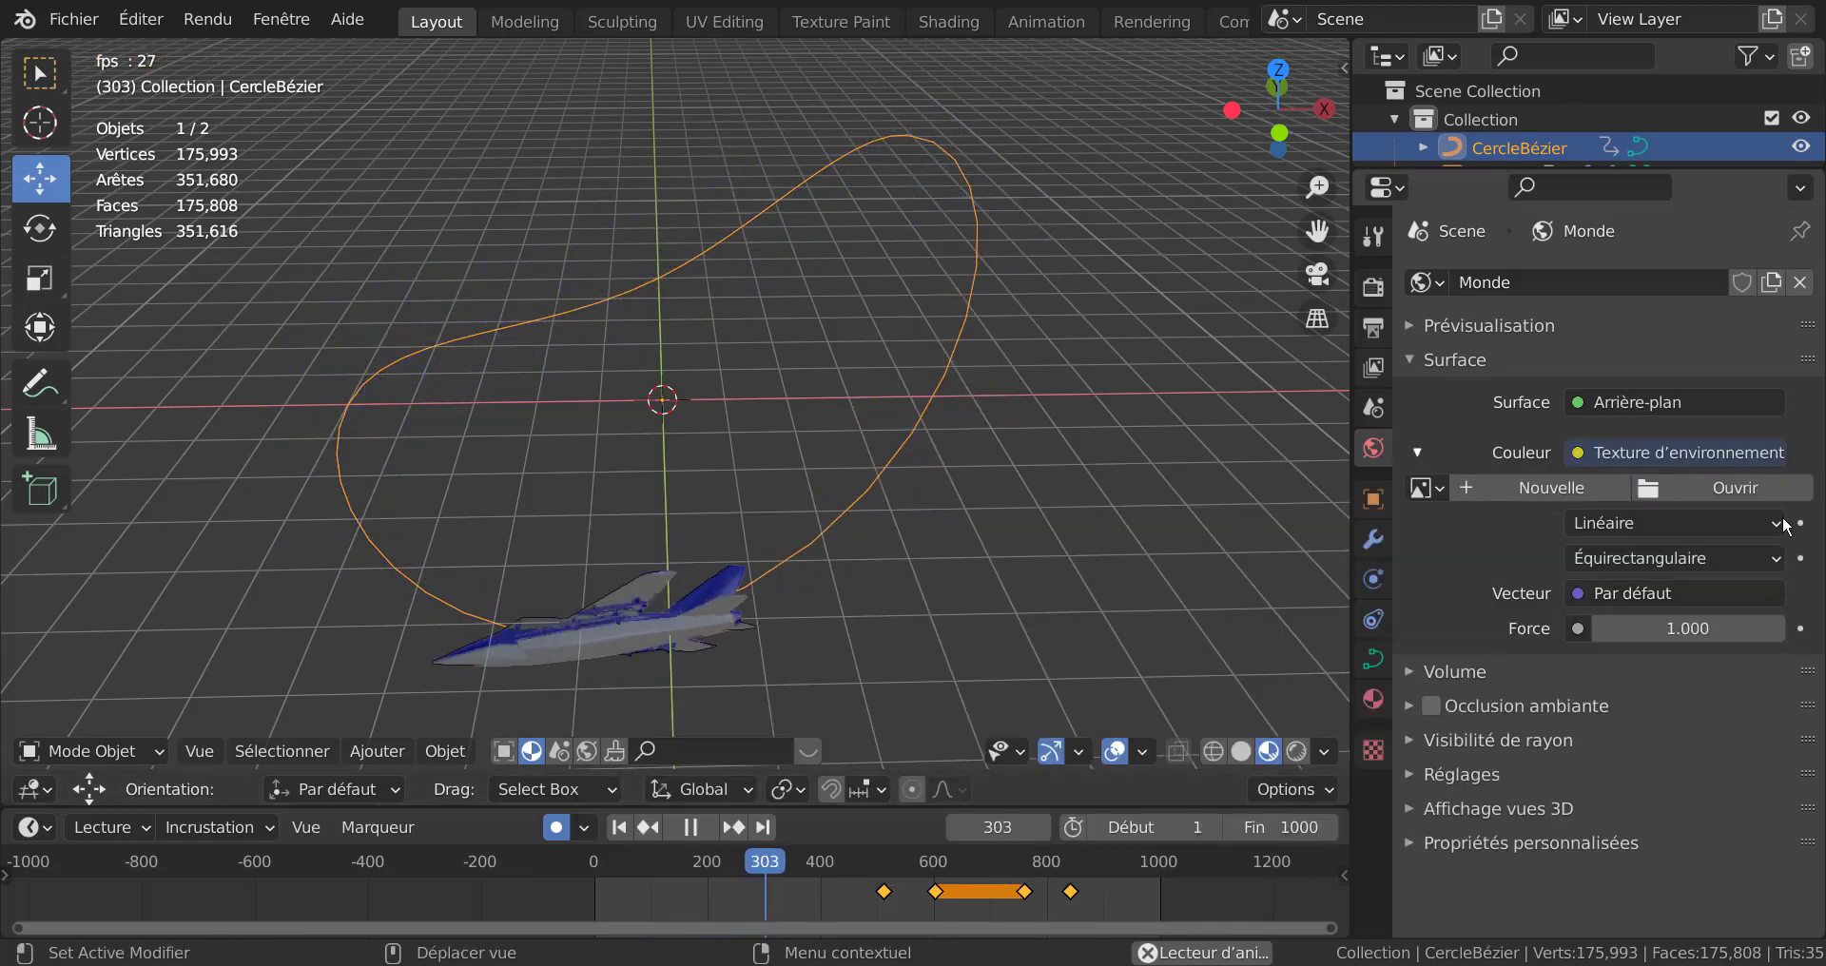
Step: Load ciel hdri.jpg from the Ciel folder as the world's environment image and show it in rendered shading
click(1753, 482)
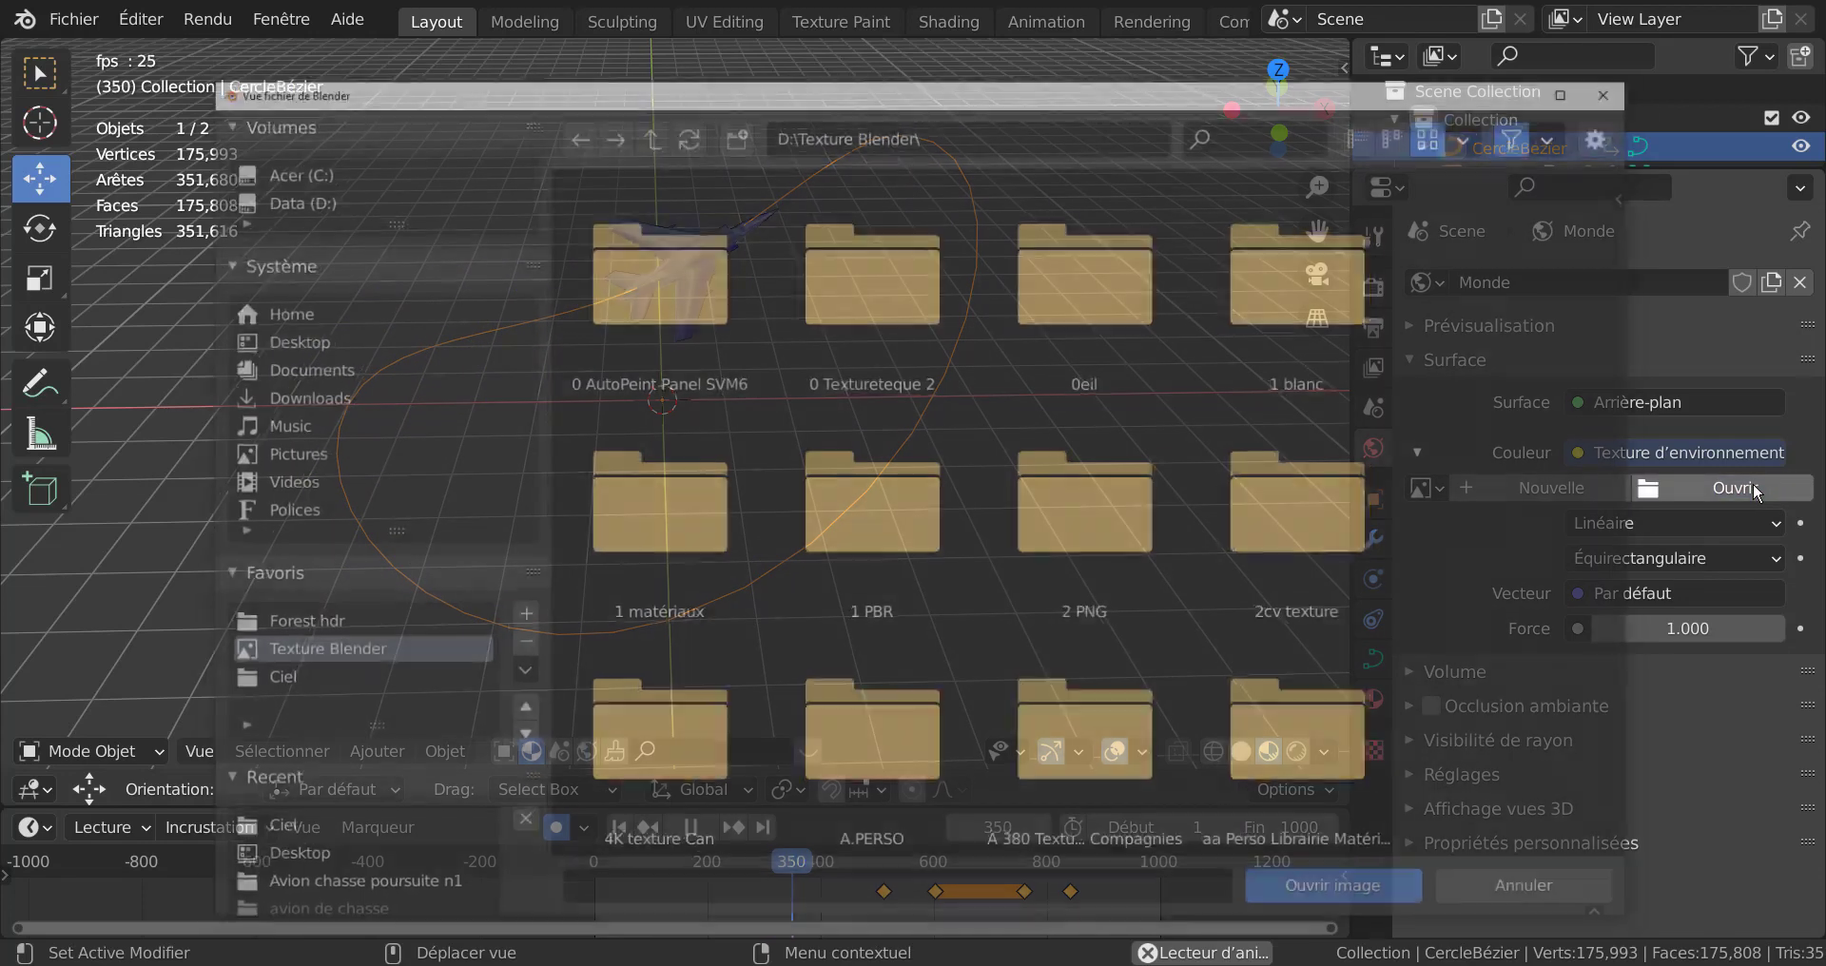
click(259, 682)
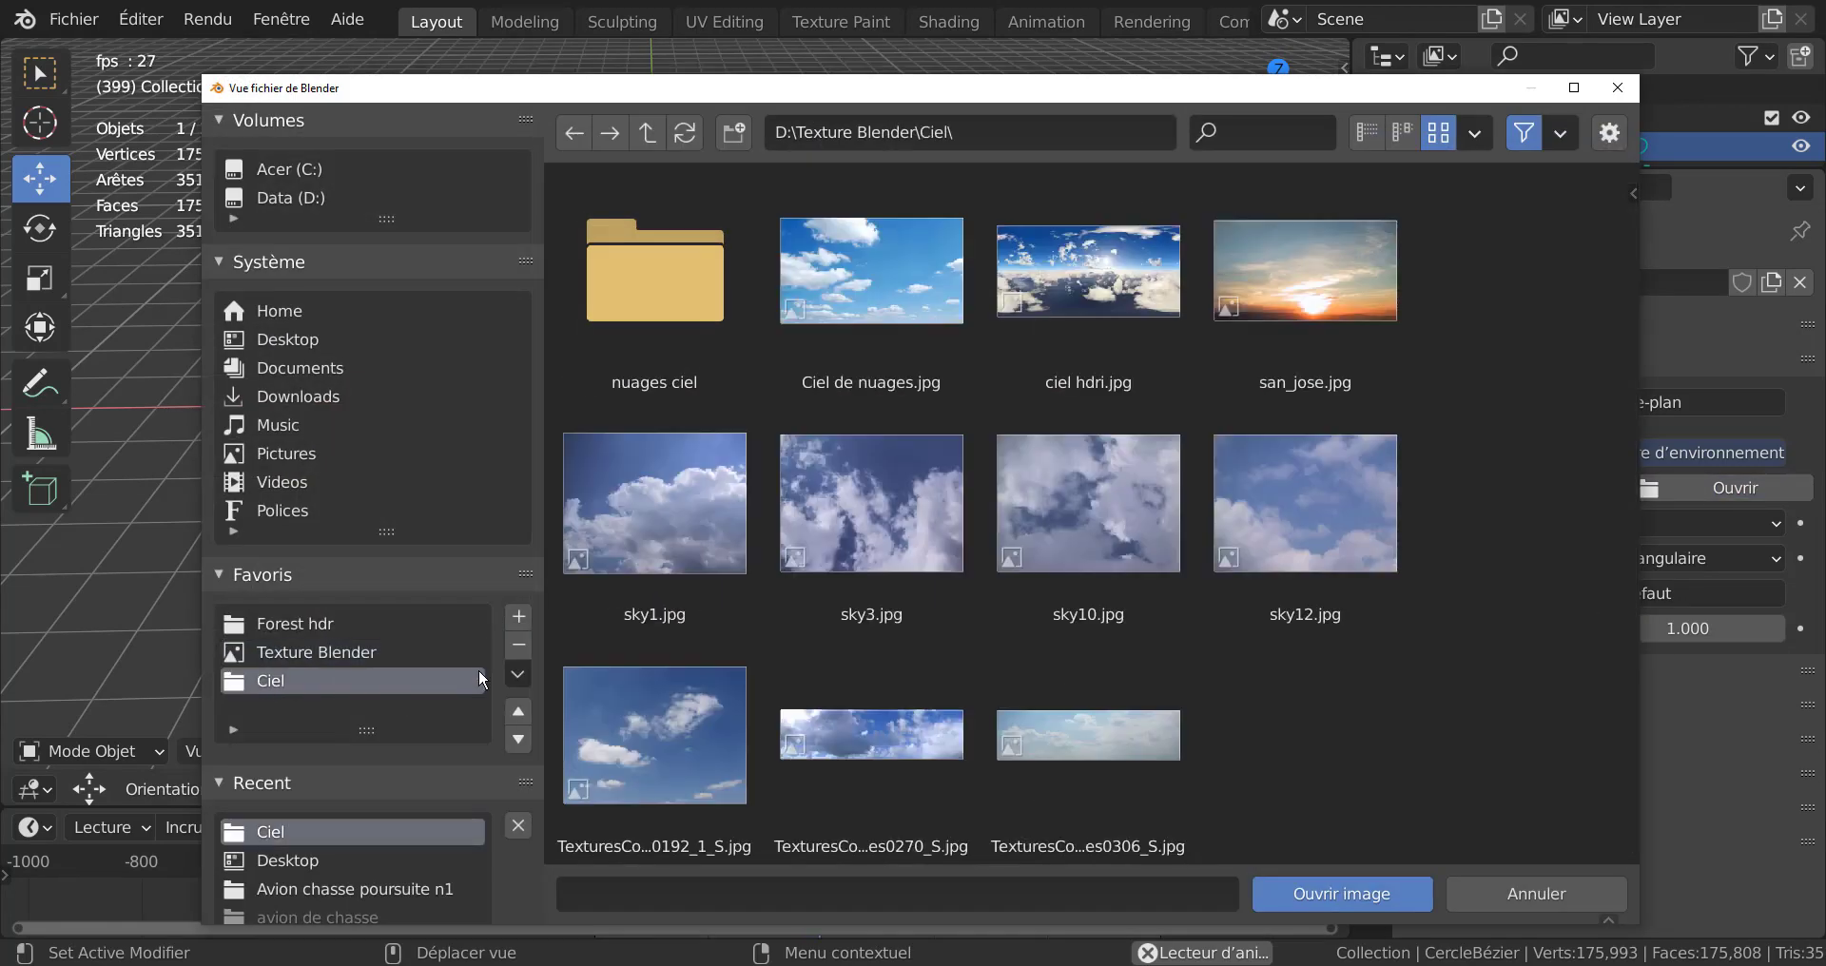
click(1065, 323)
click(1371, 888)
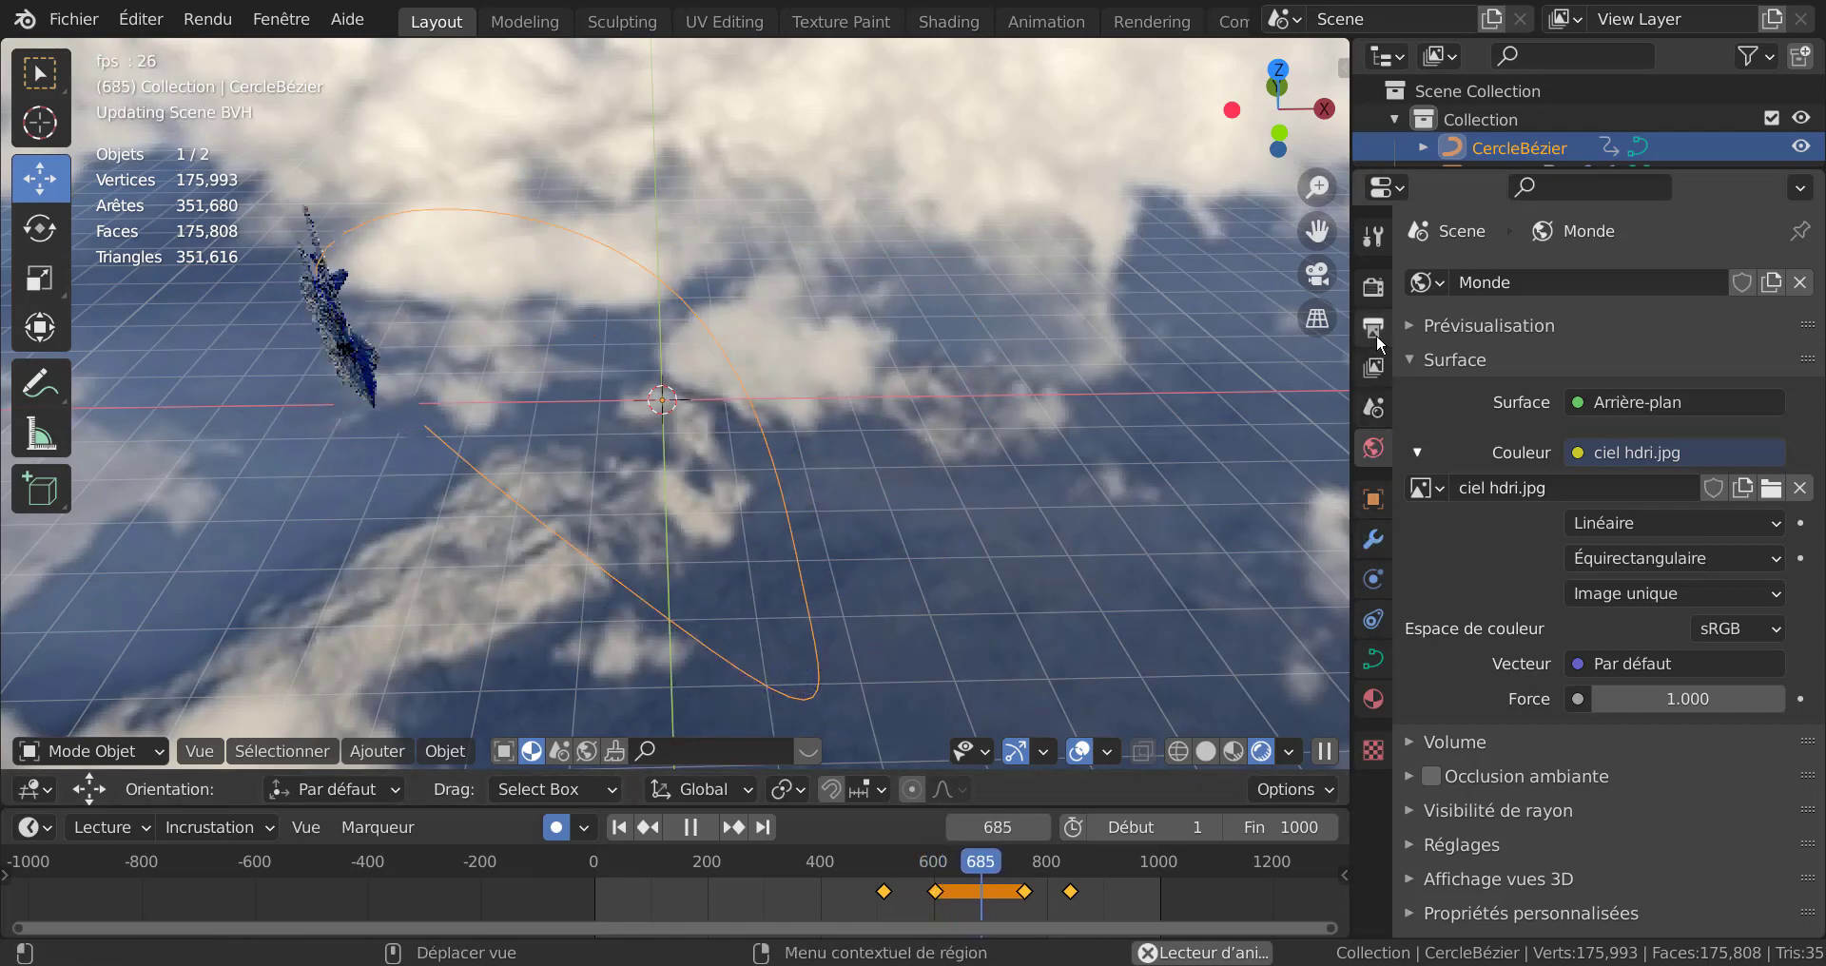
Step: Change the render engine from Cycles to Eevee
click(1372, 285)
click(1651, 278)
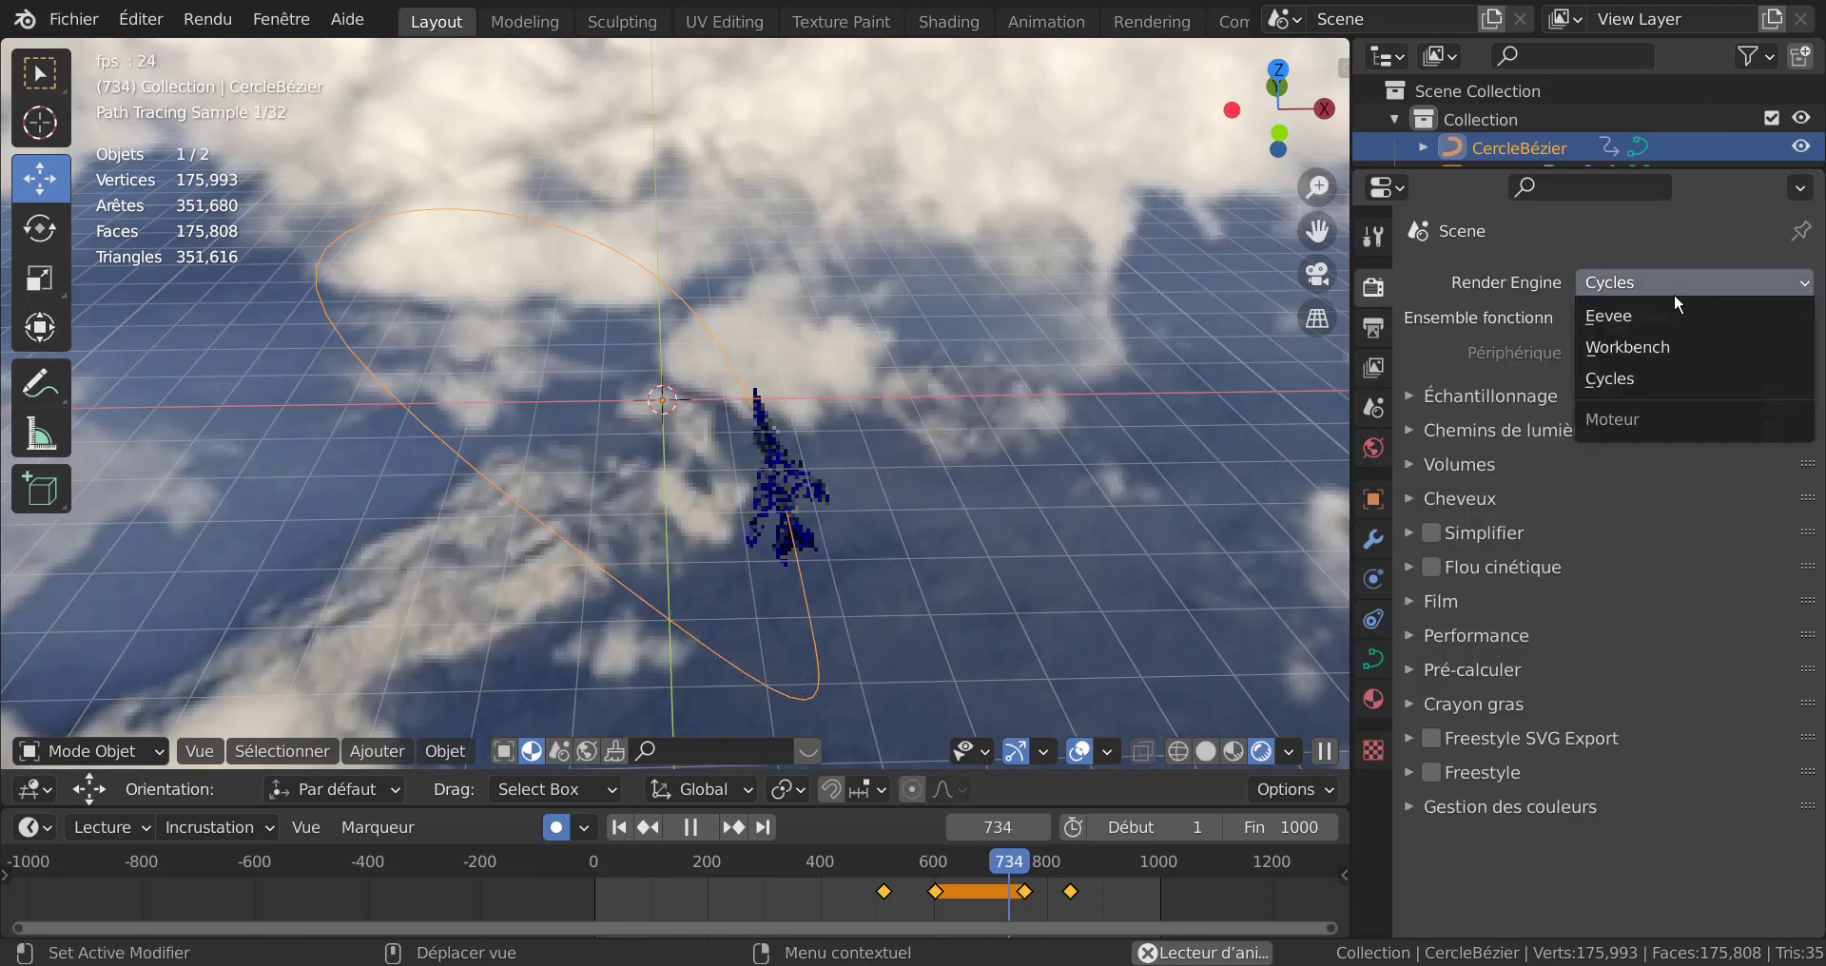
click(1634, 318)
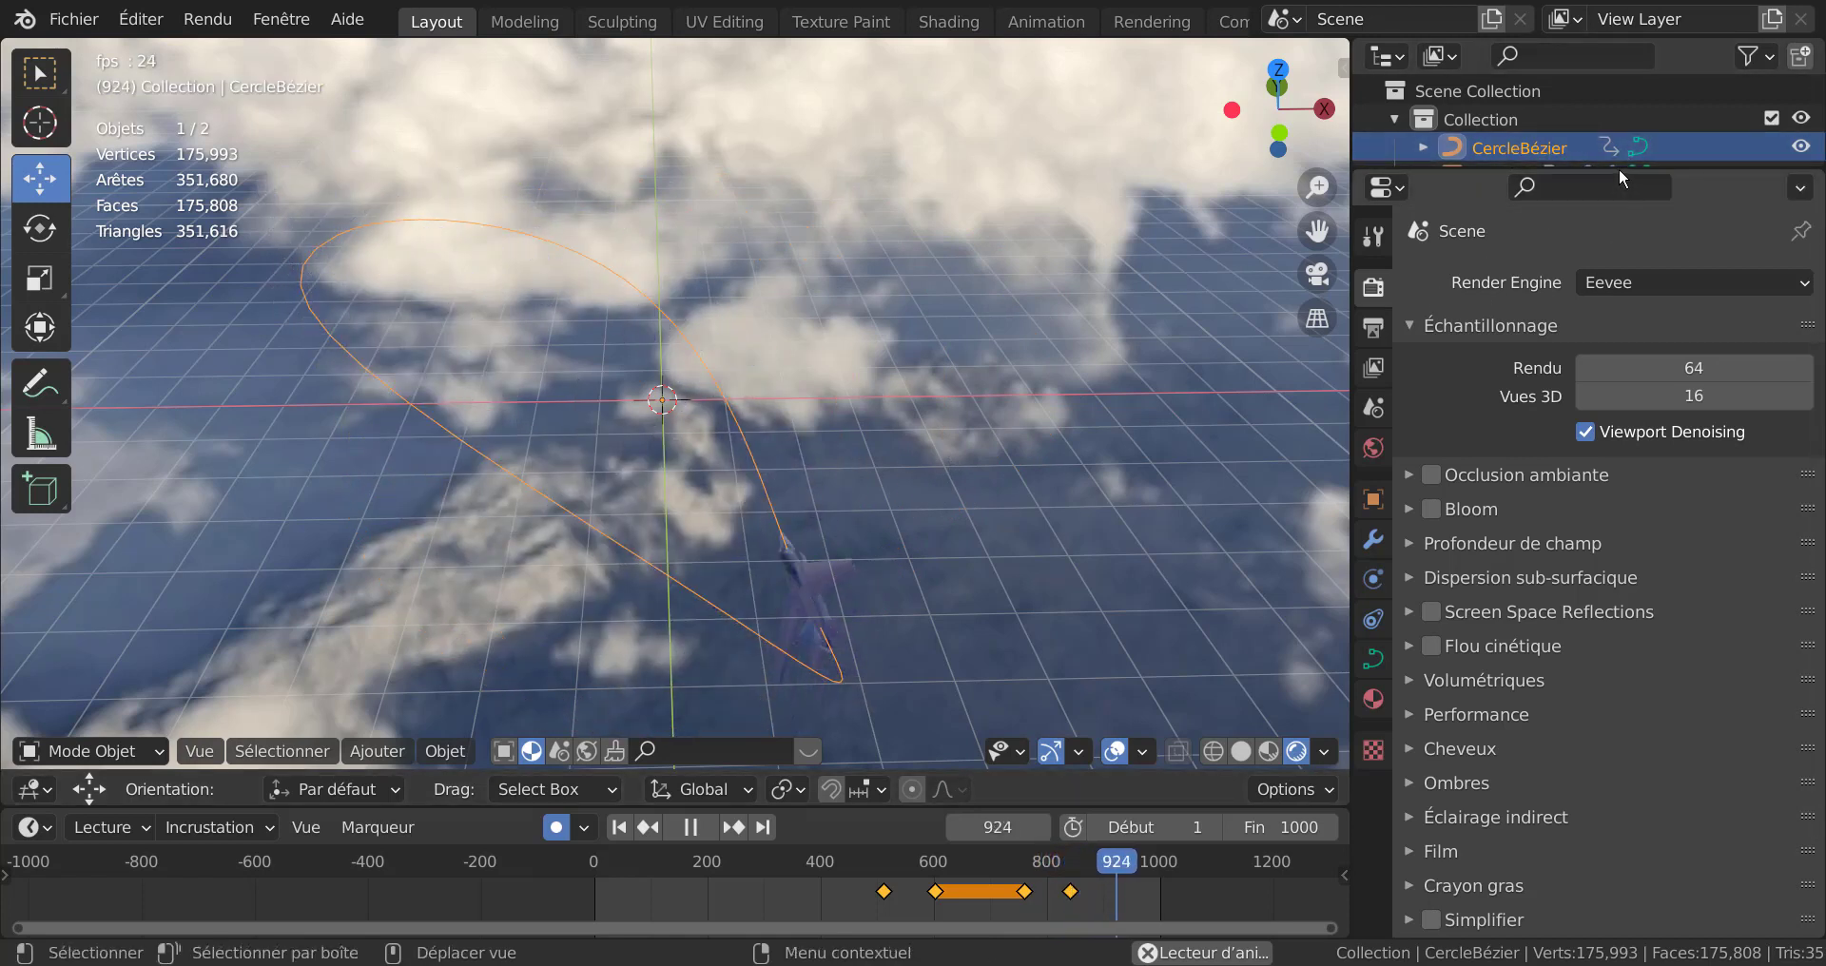
Step: Hide the Bézier circle in the outliner and watch the jet fly against the sky in a temporarily widened 3D view
drag(1619, 167, 1617, 408)
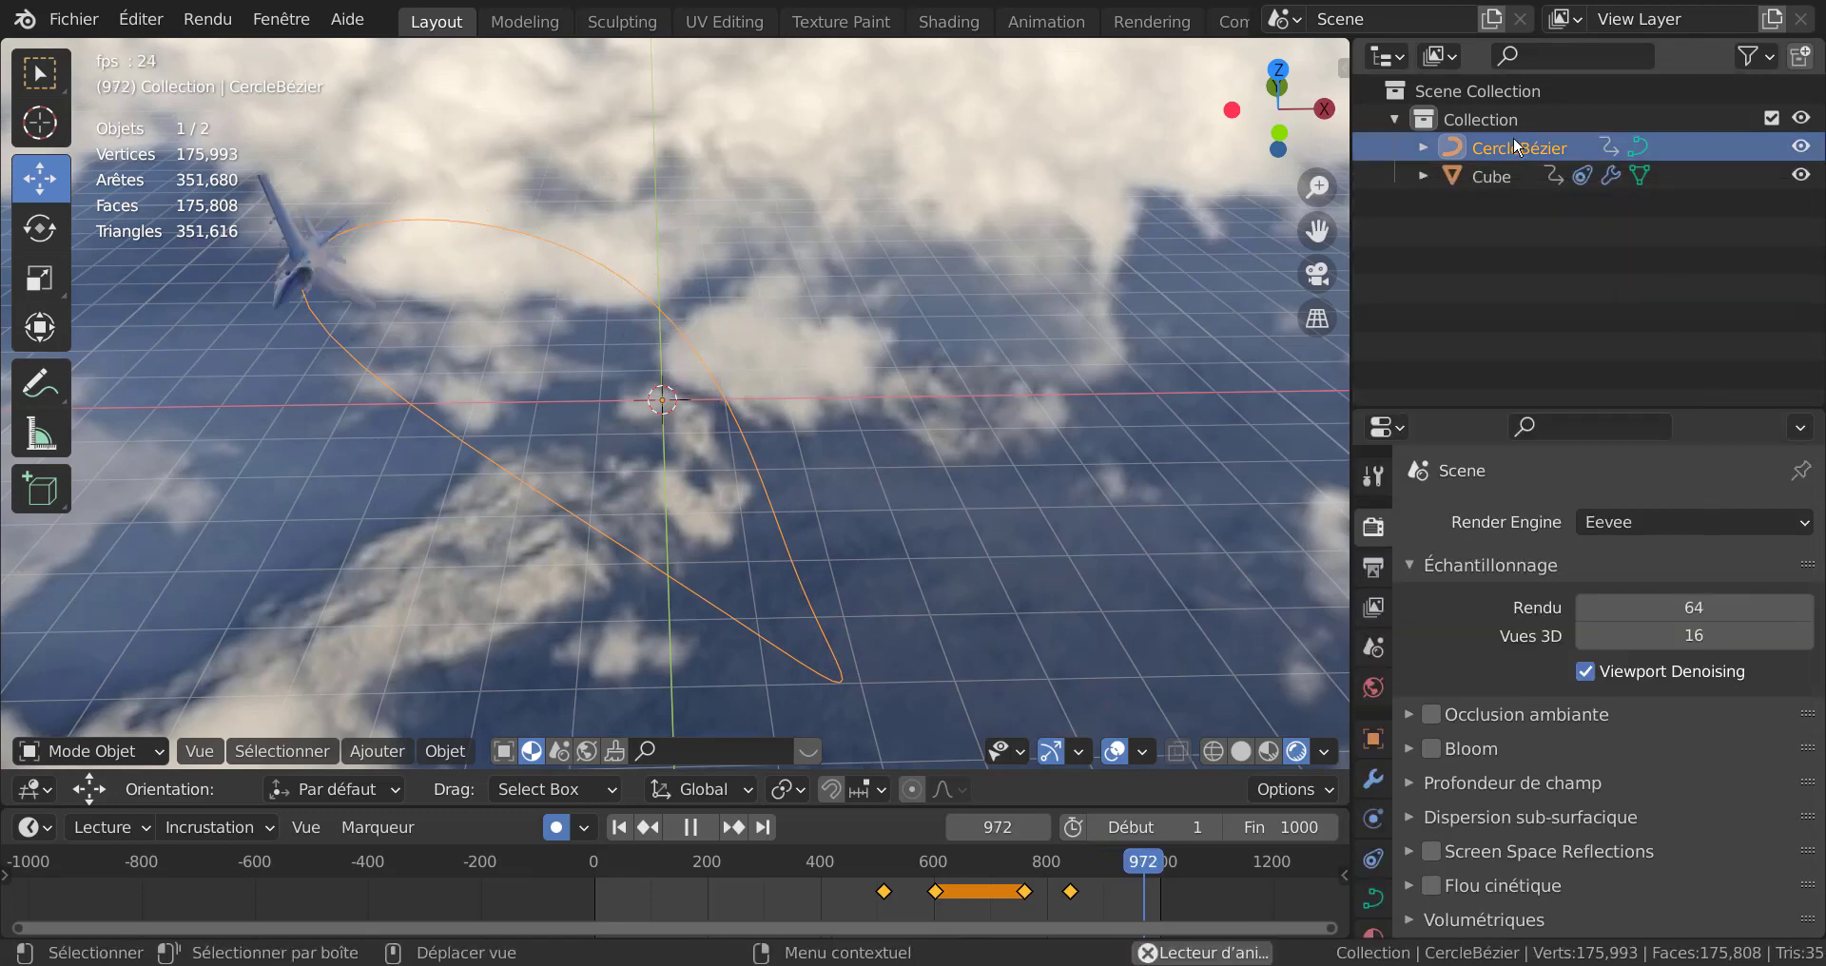
key(h)
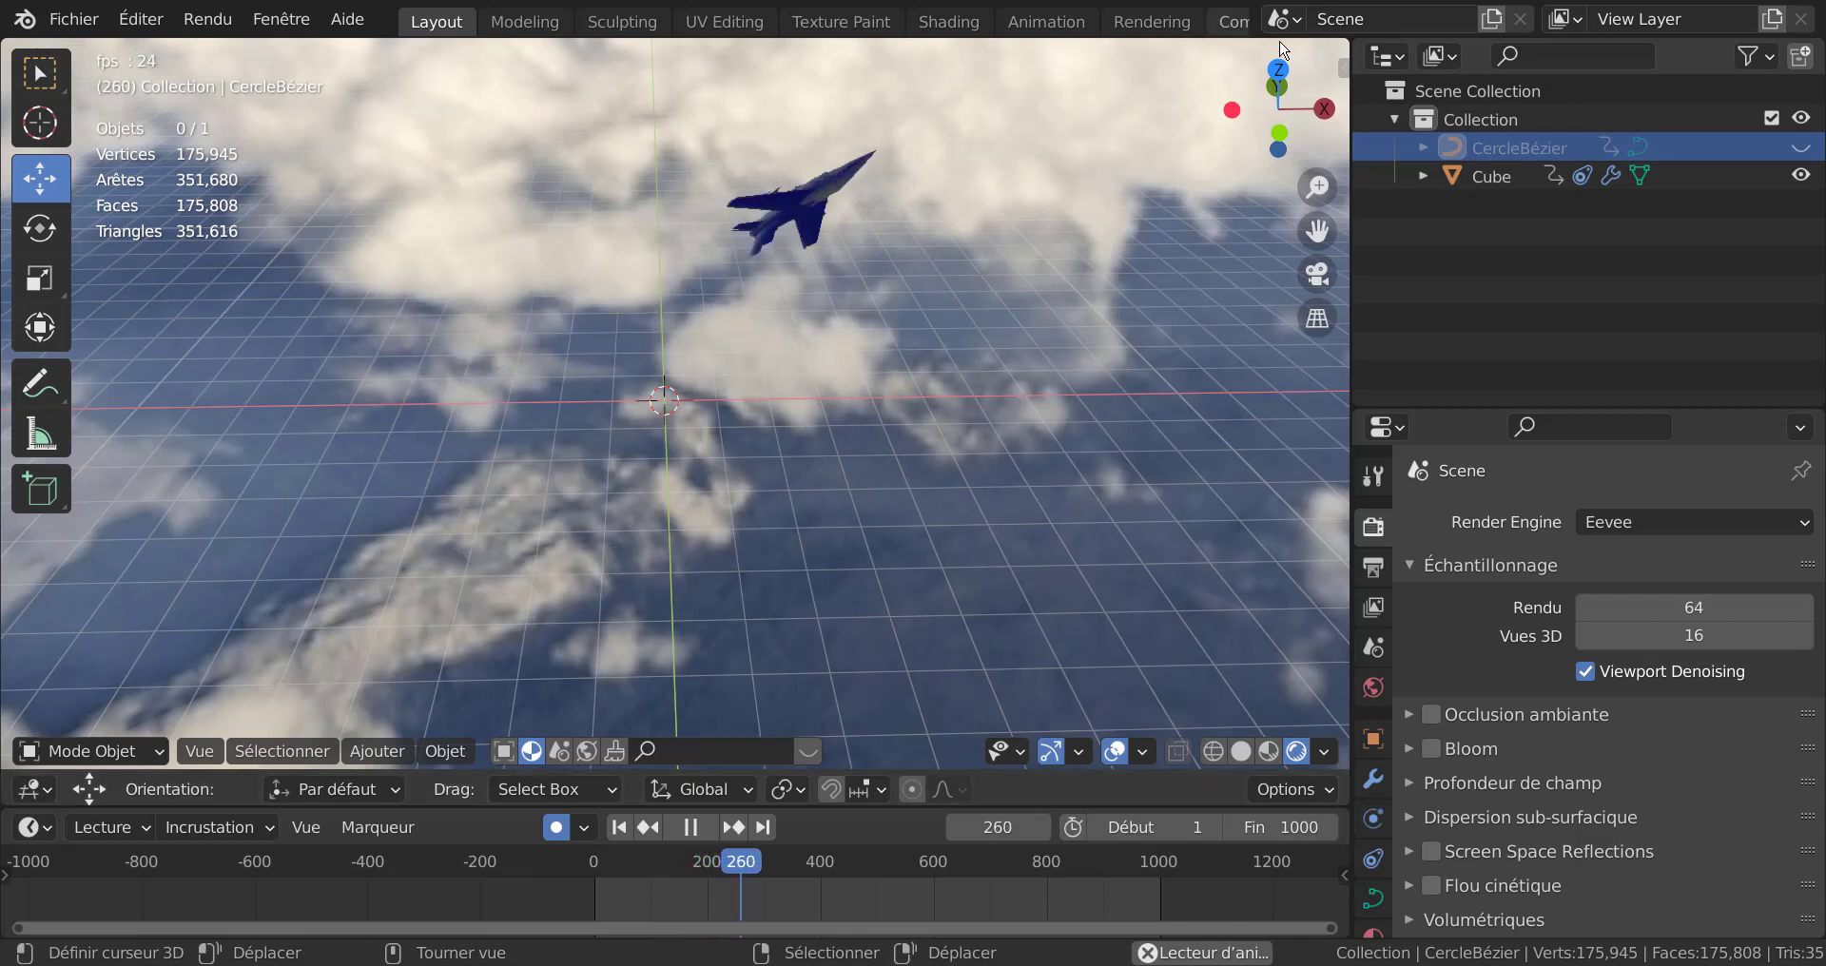
scroll(1220, 27, down, 5)
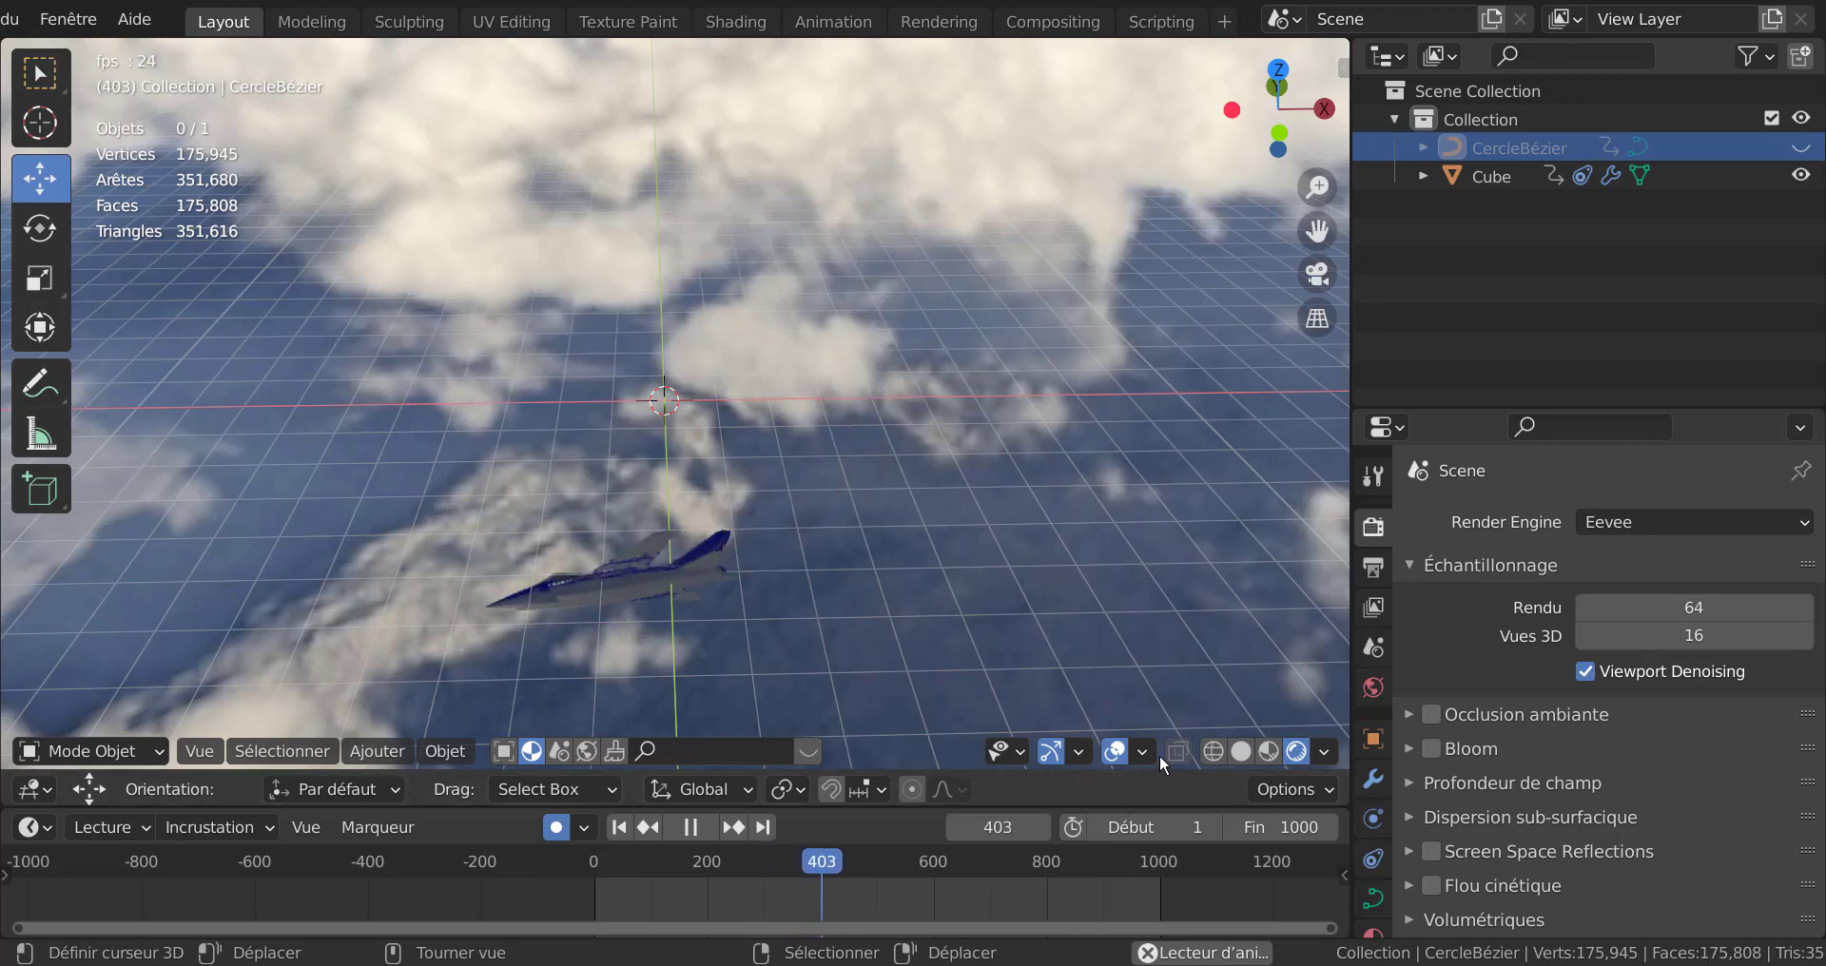
drag(1356, 379, 1647, 364)
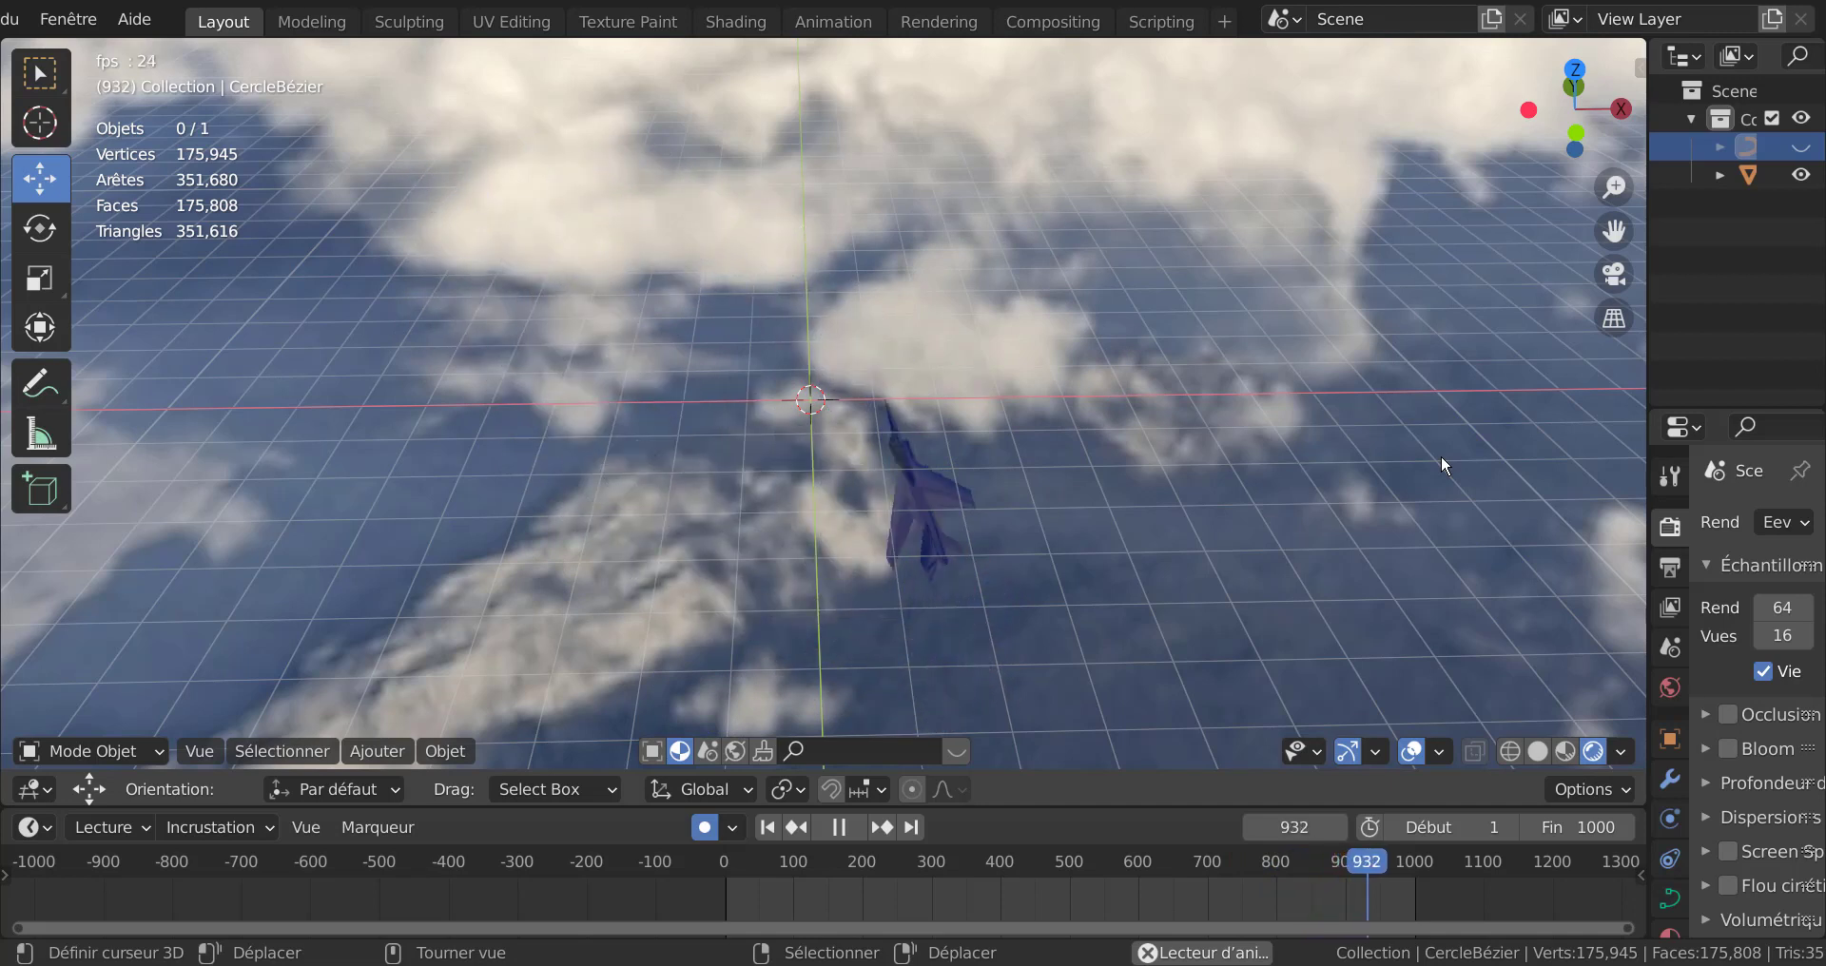
drag(1646, 374, 1299, 374)
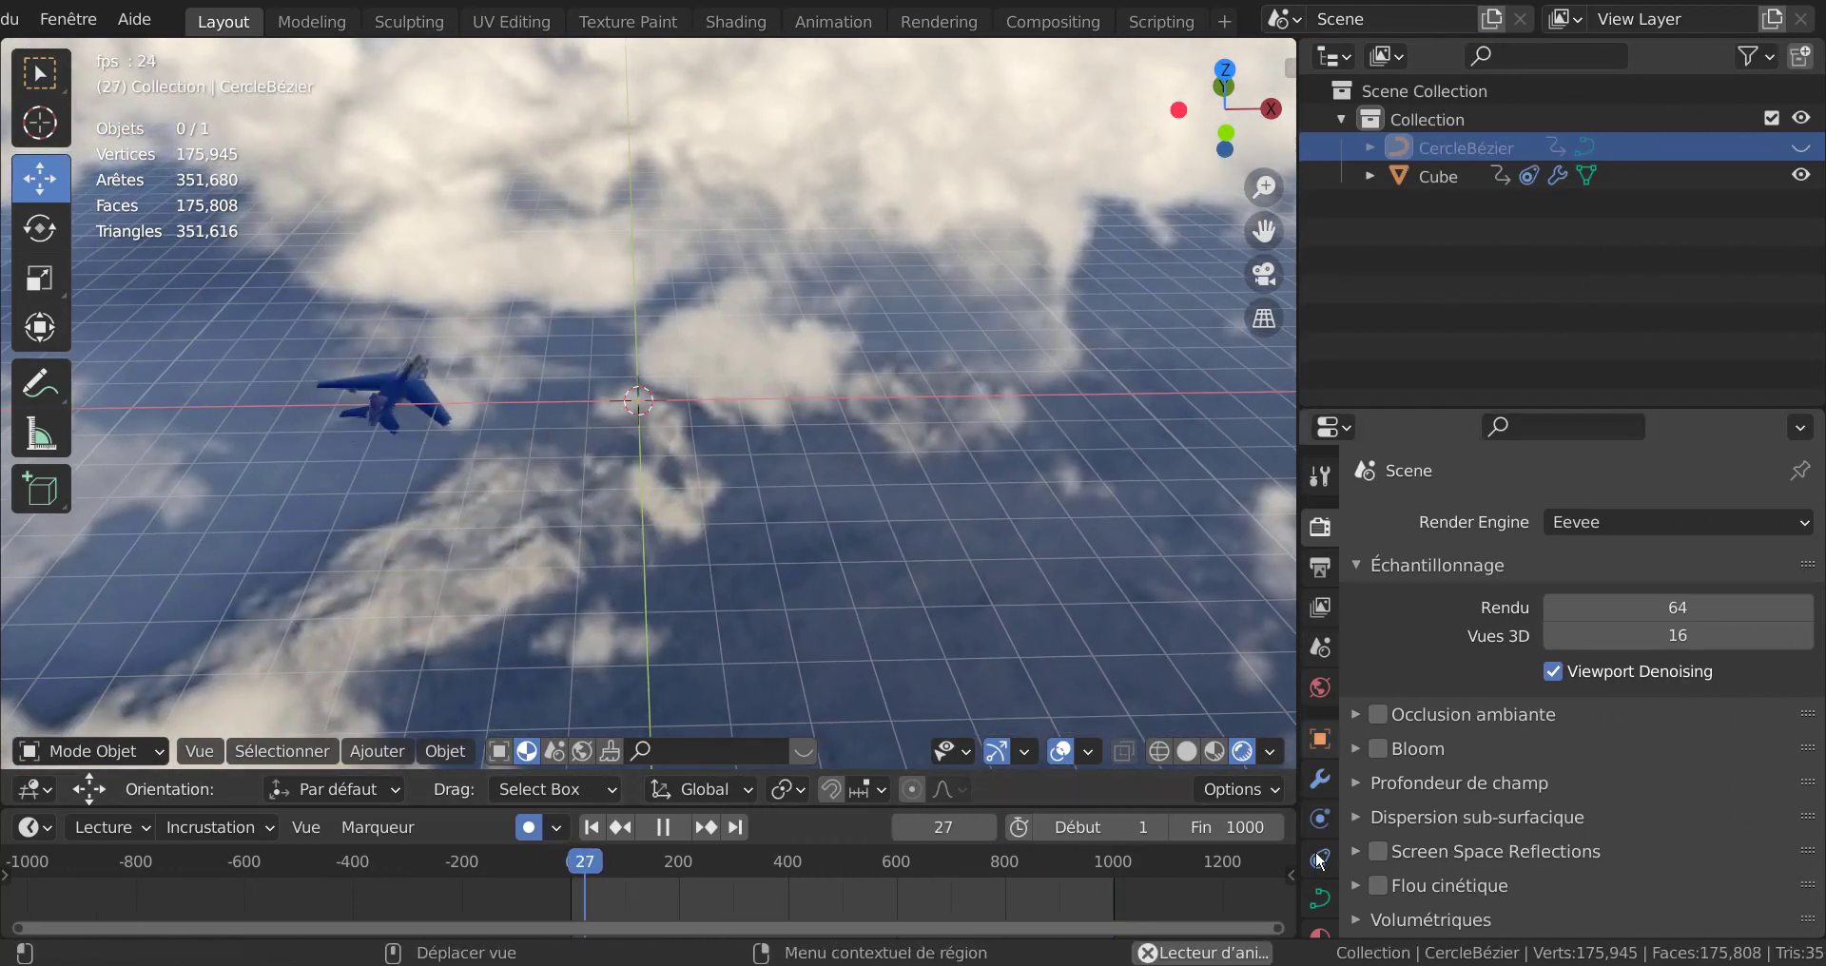
Step: Select the jet and show its Follow Path constraint settings
scroll(1320, 906, down, 2)
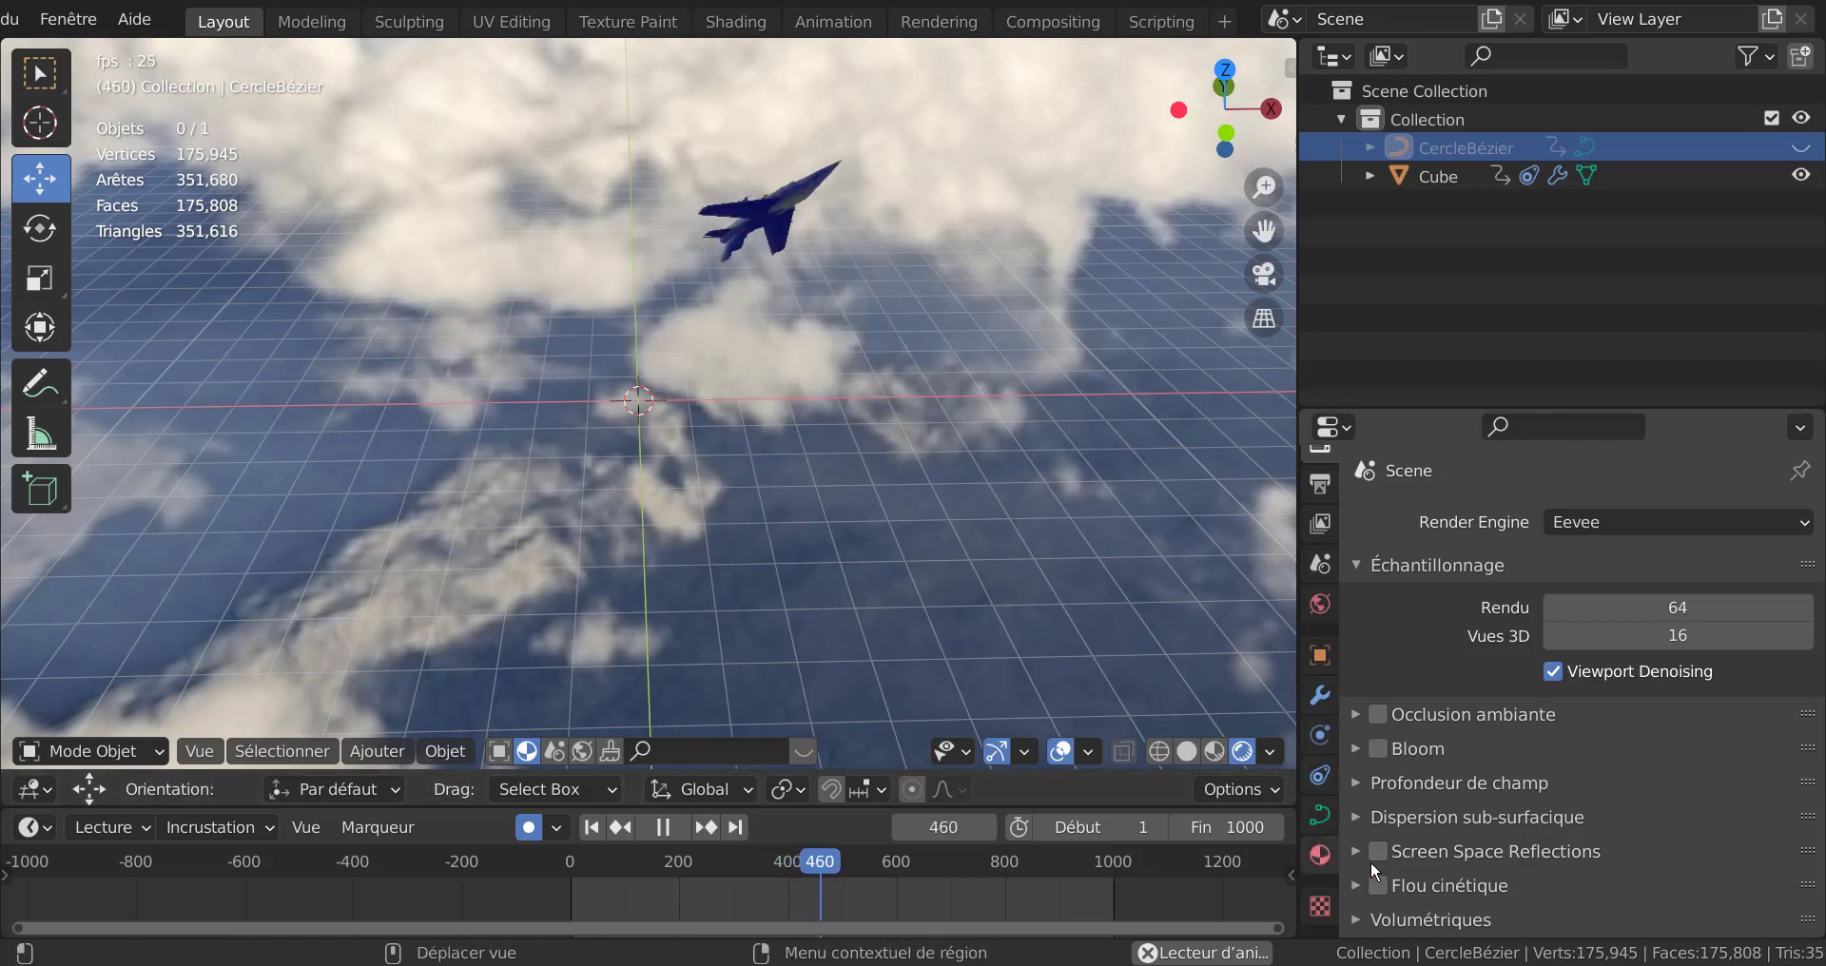
click(1319, 777)
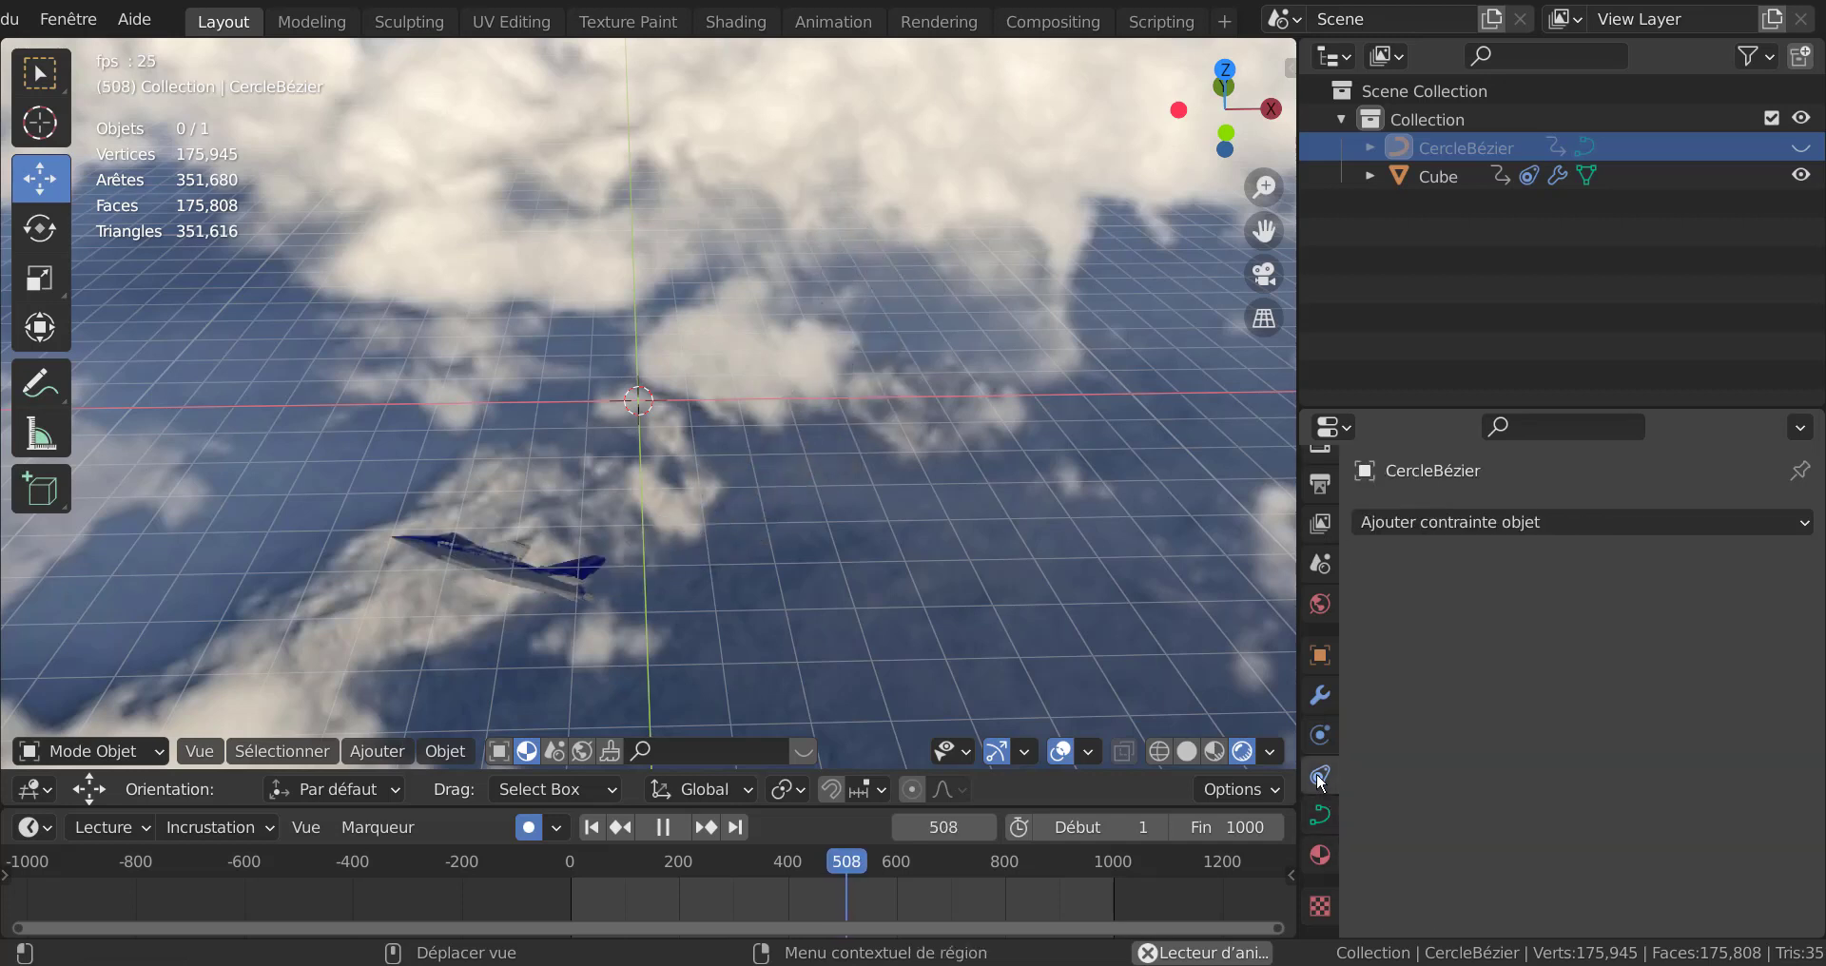
click(536, 240)
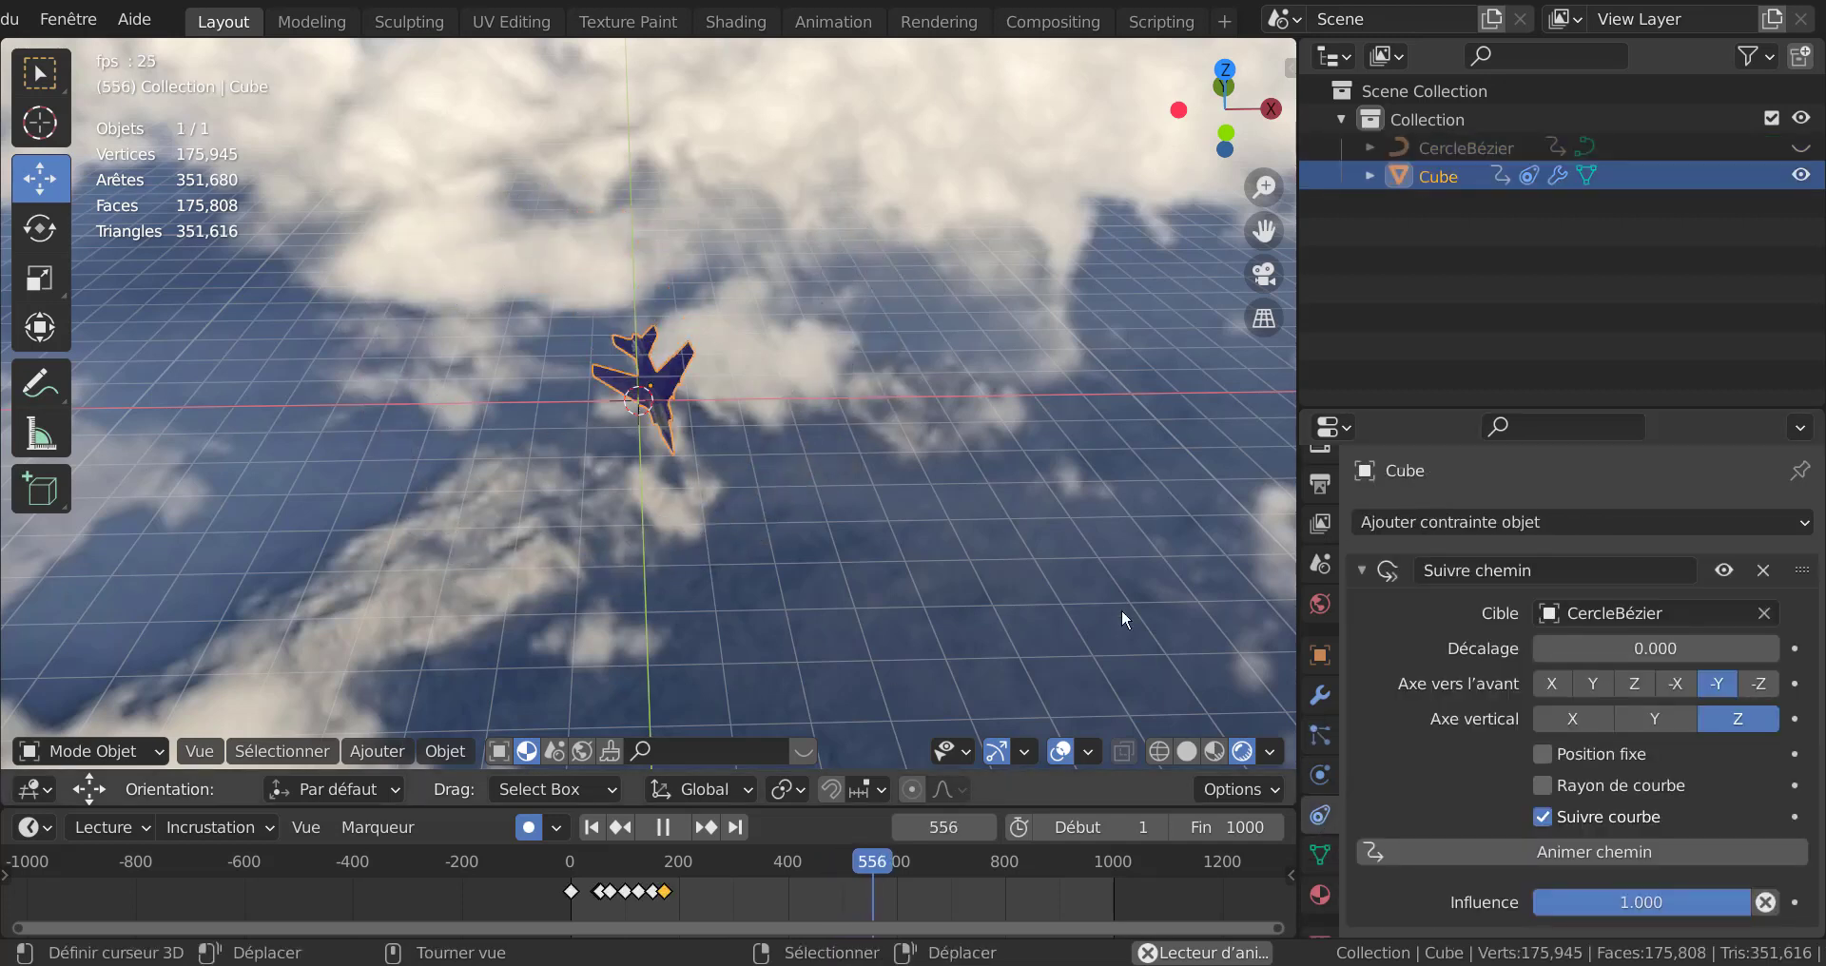
Step: Stop the playback at frame 280 and insert a keyframe on the Follow Path constraint's forward axis, set to -Y
right_click(1715, 687)
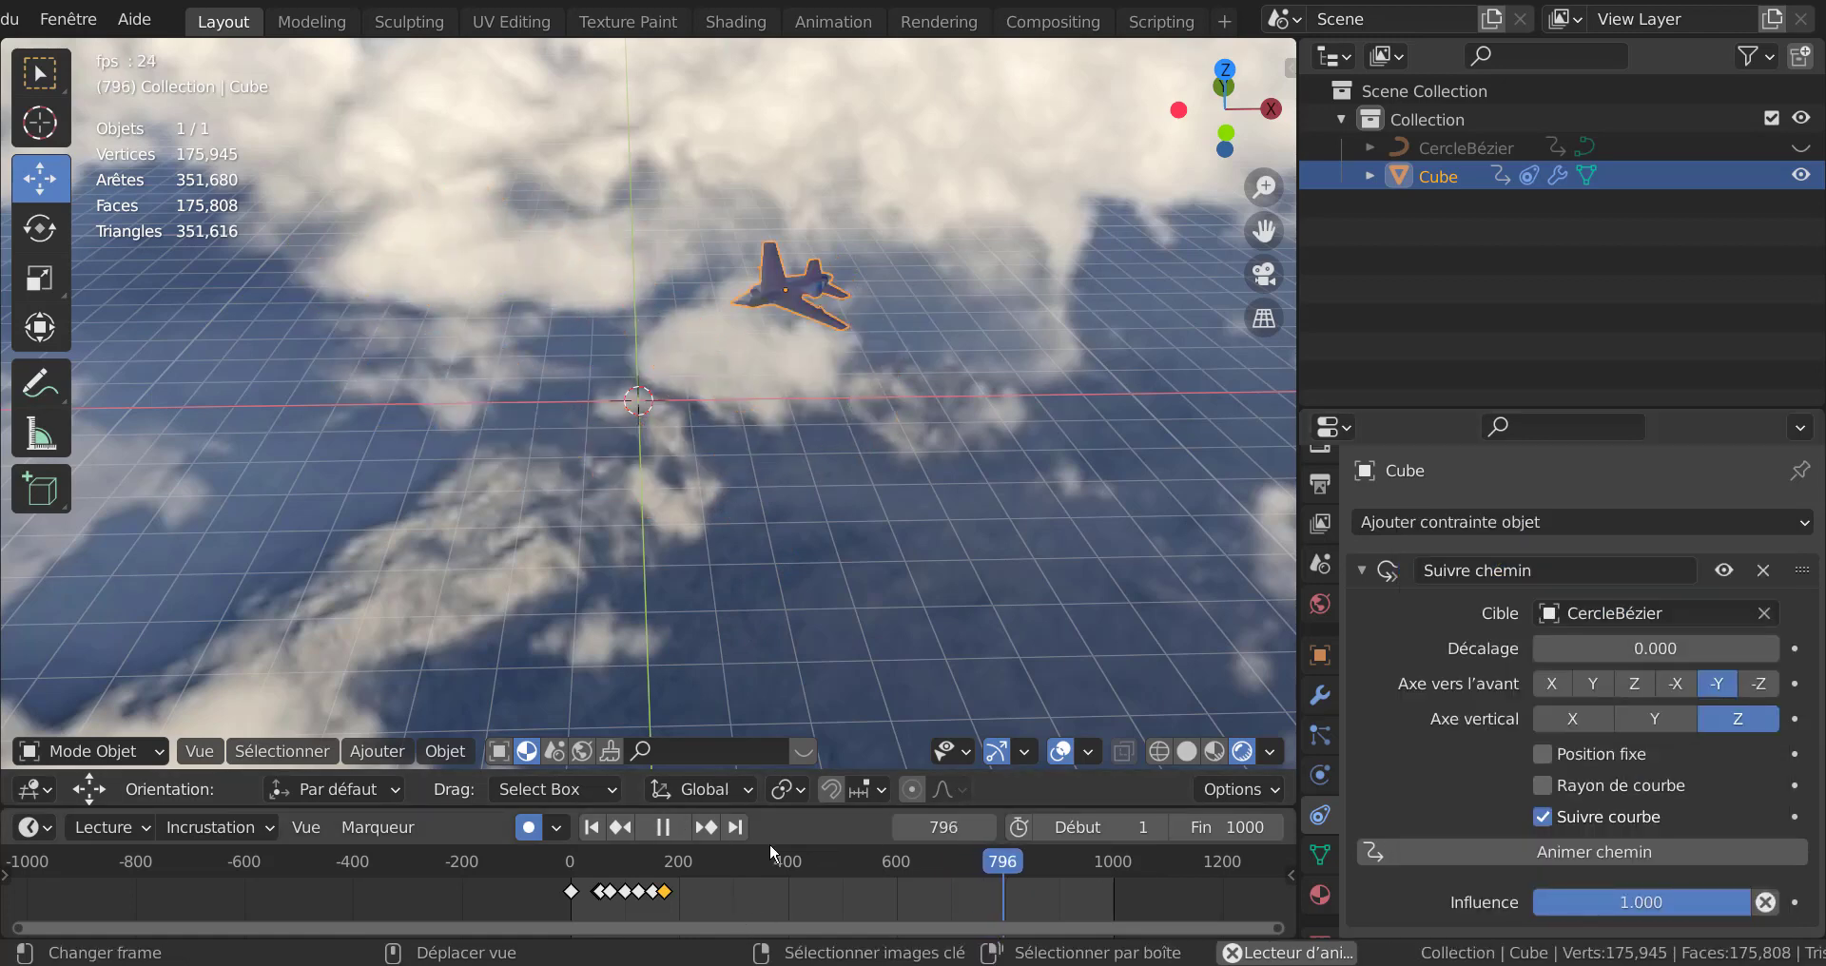
click(654, 825)
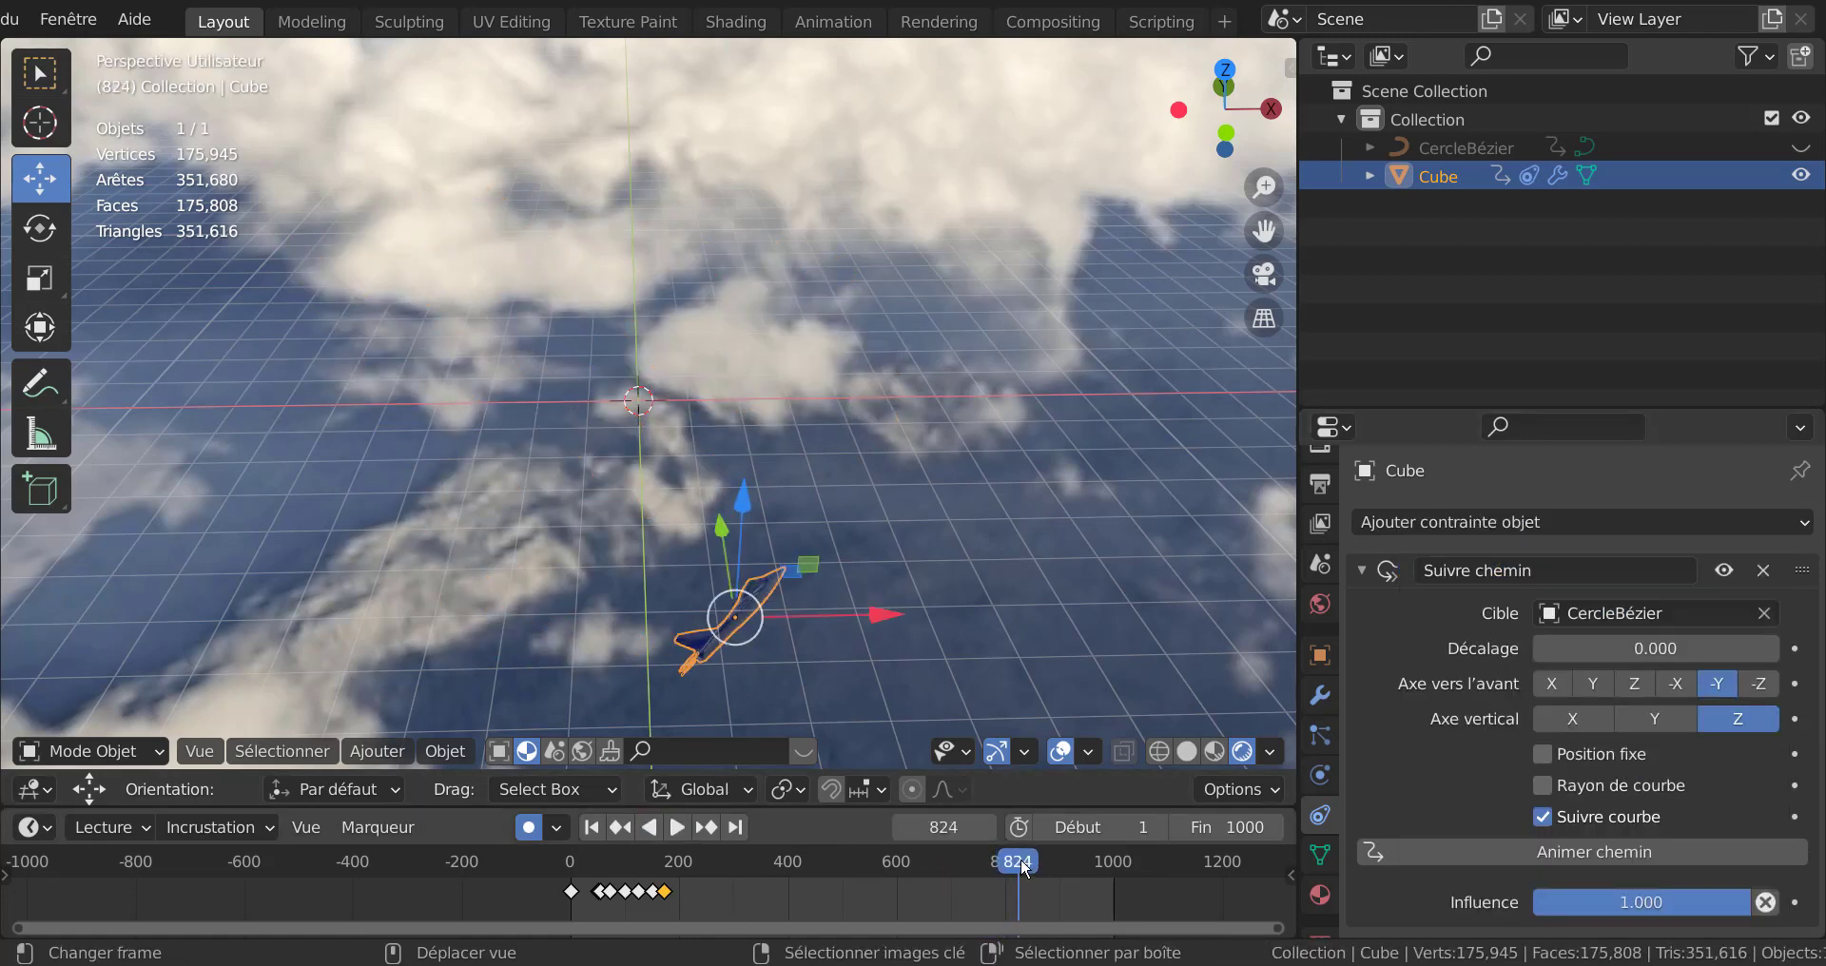
drag(1018, 862, 722, 864)
key(space)
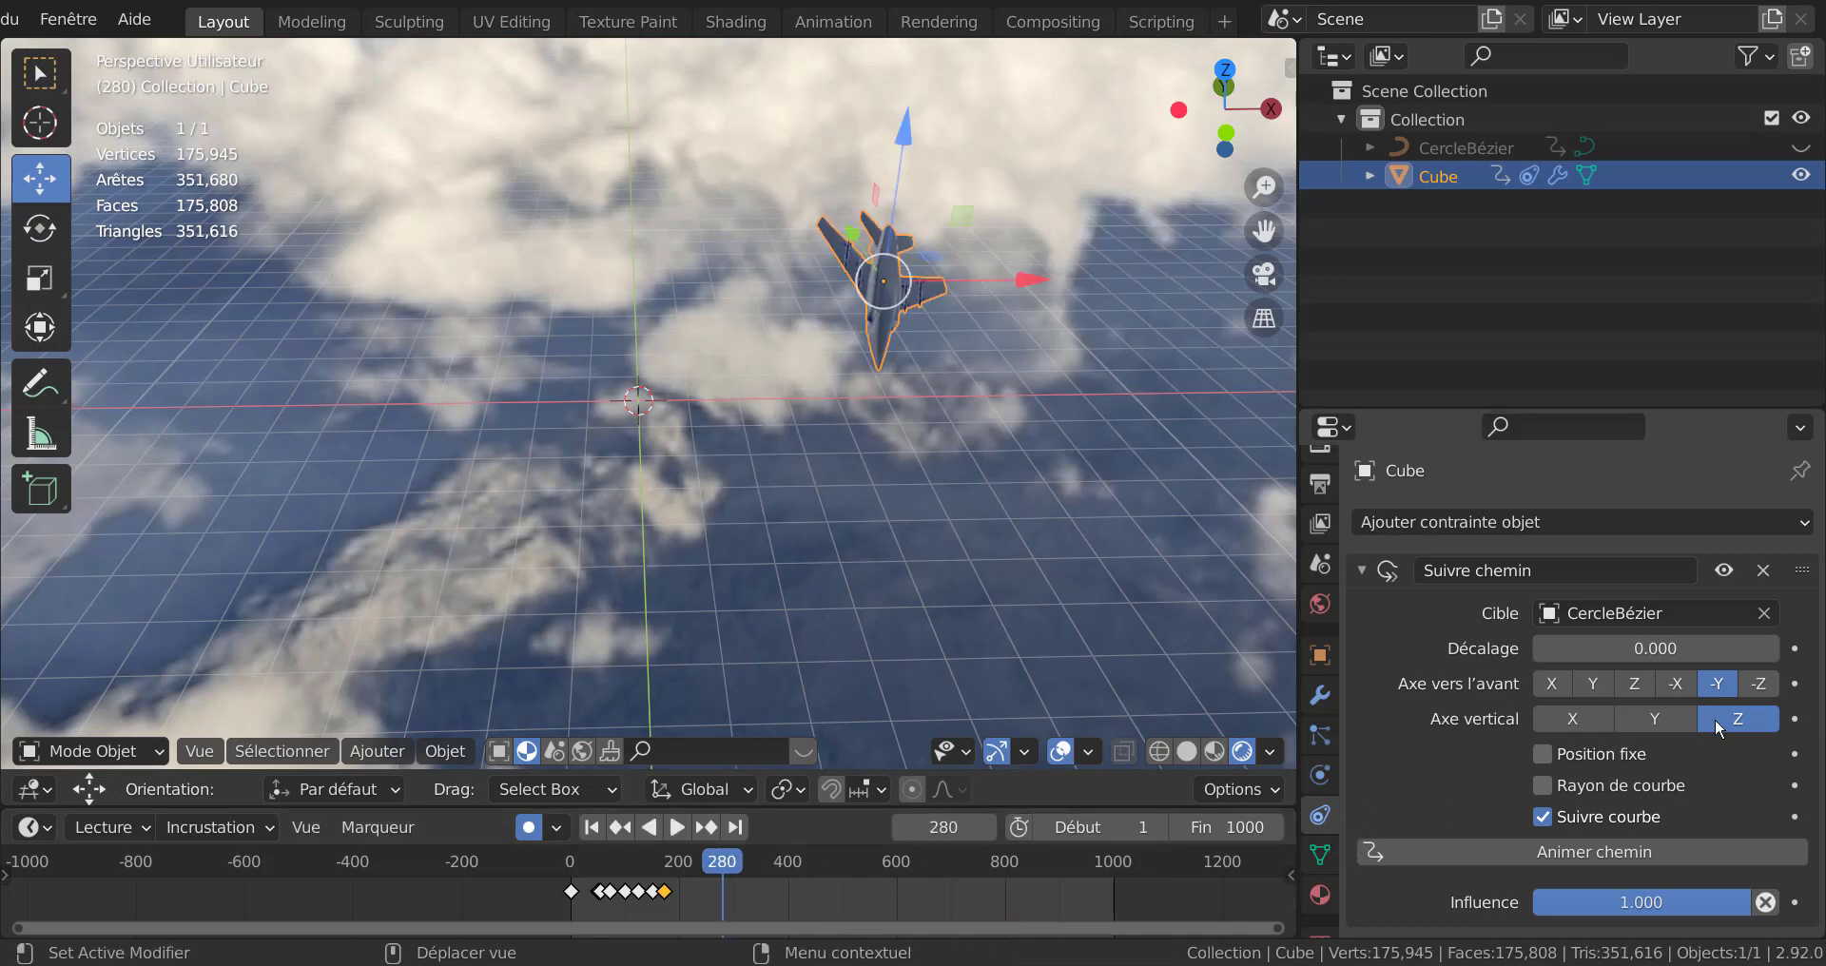
right_click(1721, 687)
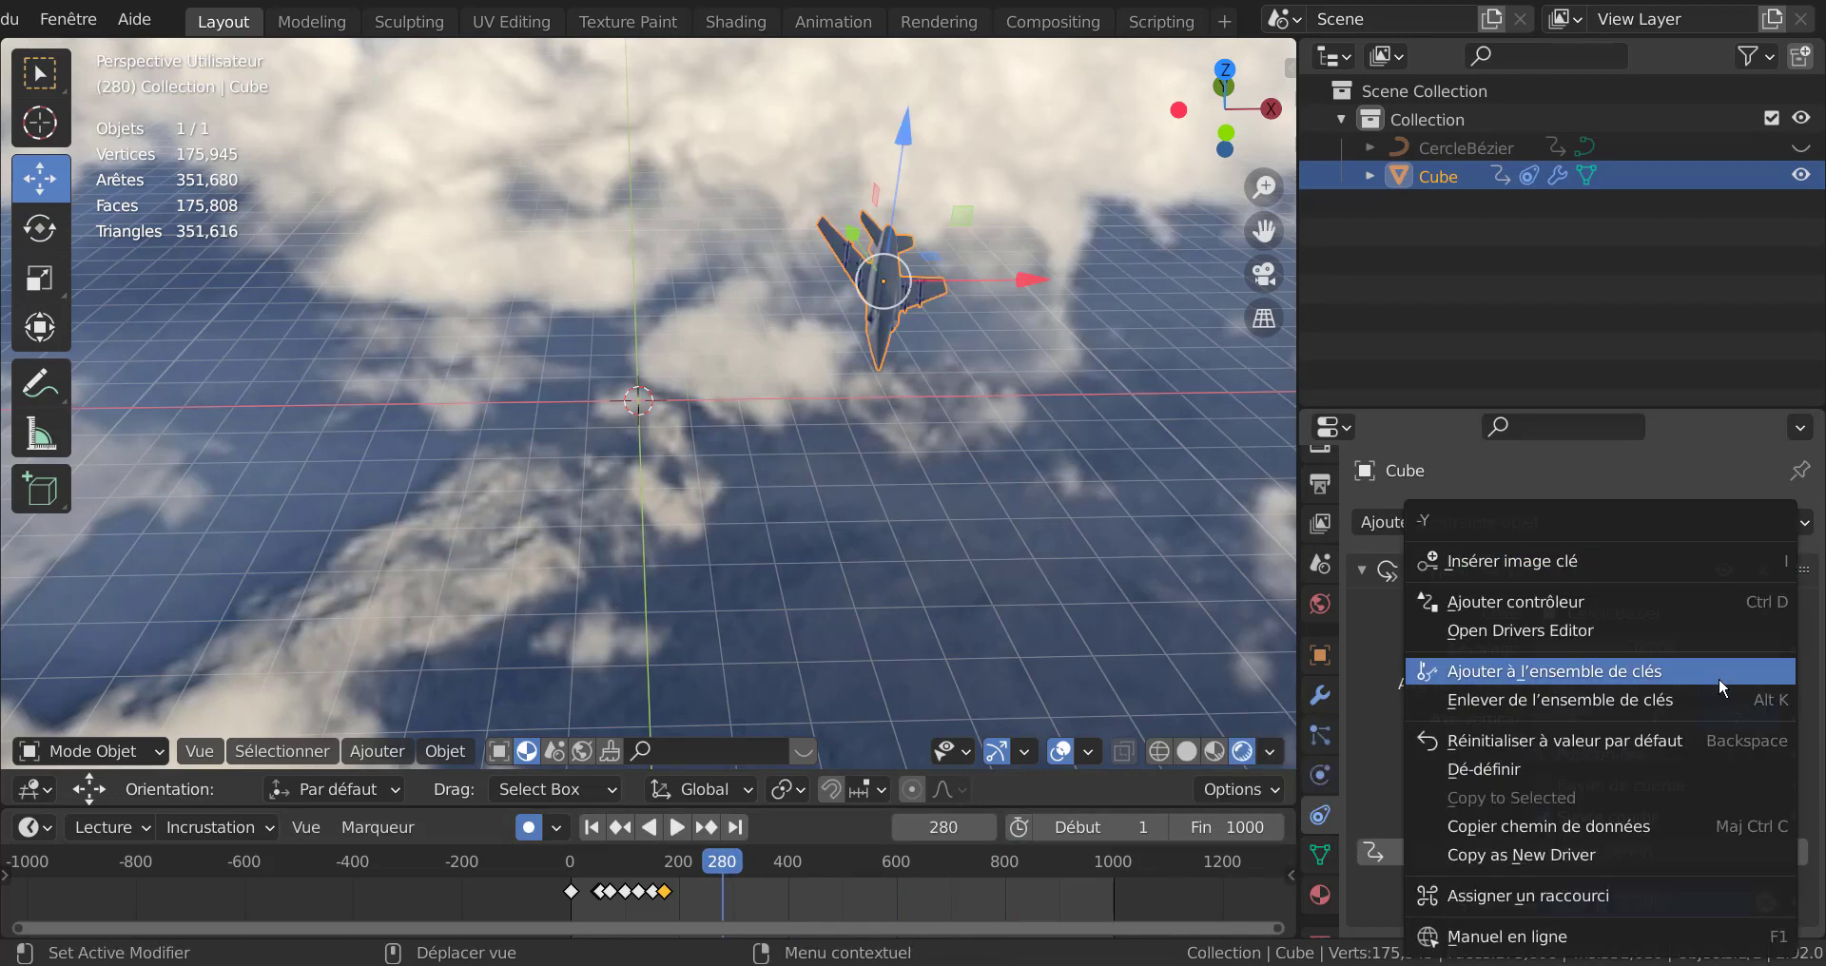
click(1539, 561)
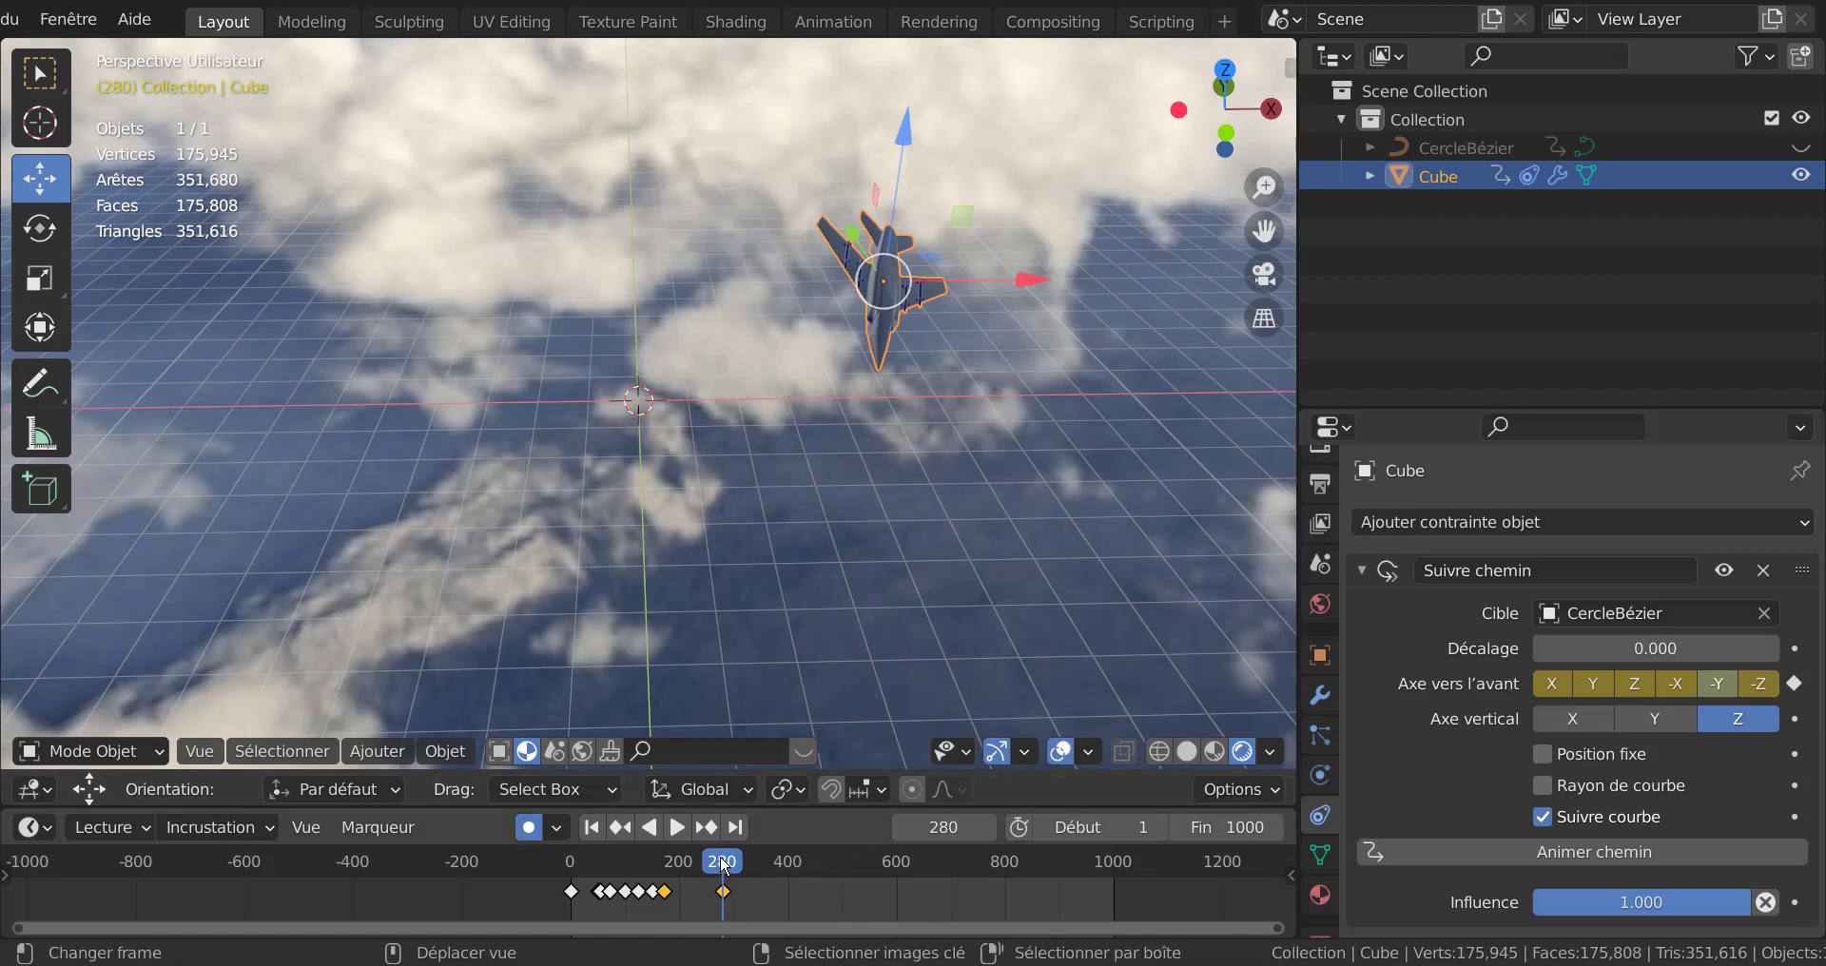
Step: Keyframe the constraint's forward axis to X at frame 338, and scrub through the timeline to check the change of direction
key(space)
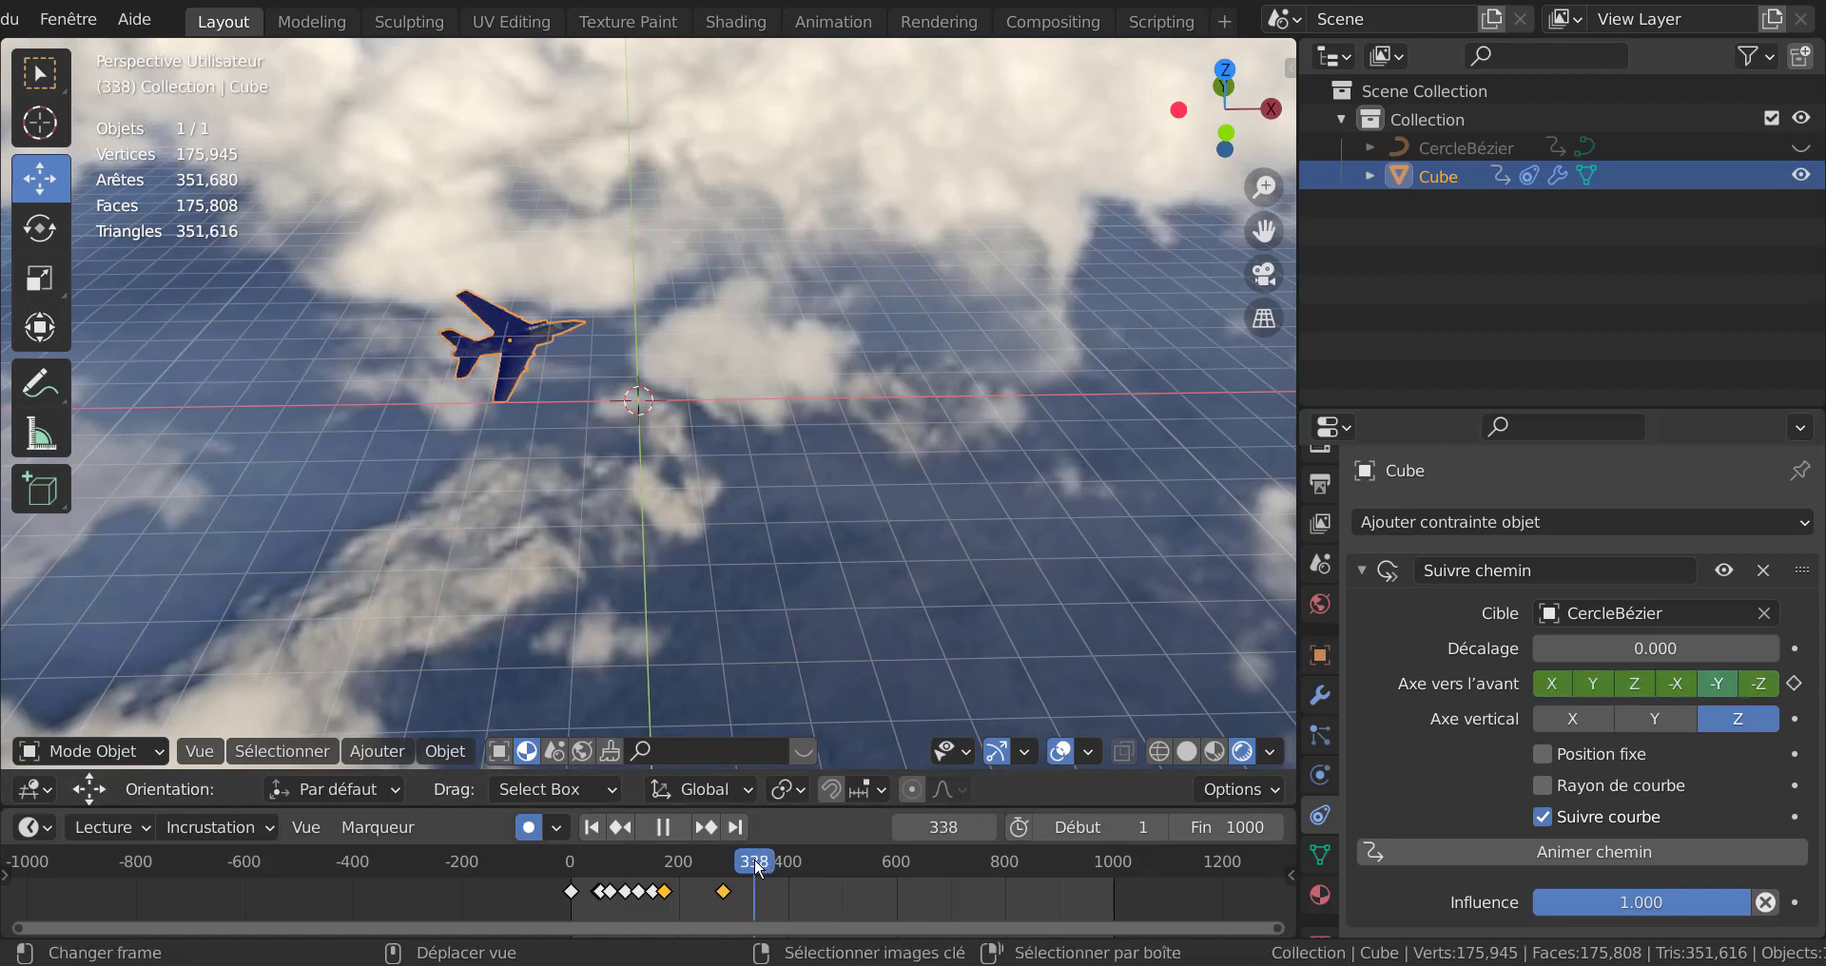
click(1556, 687)
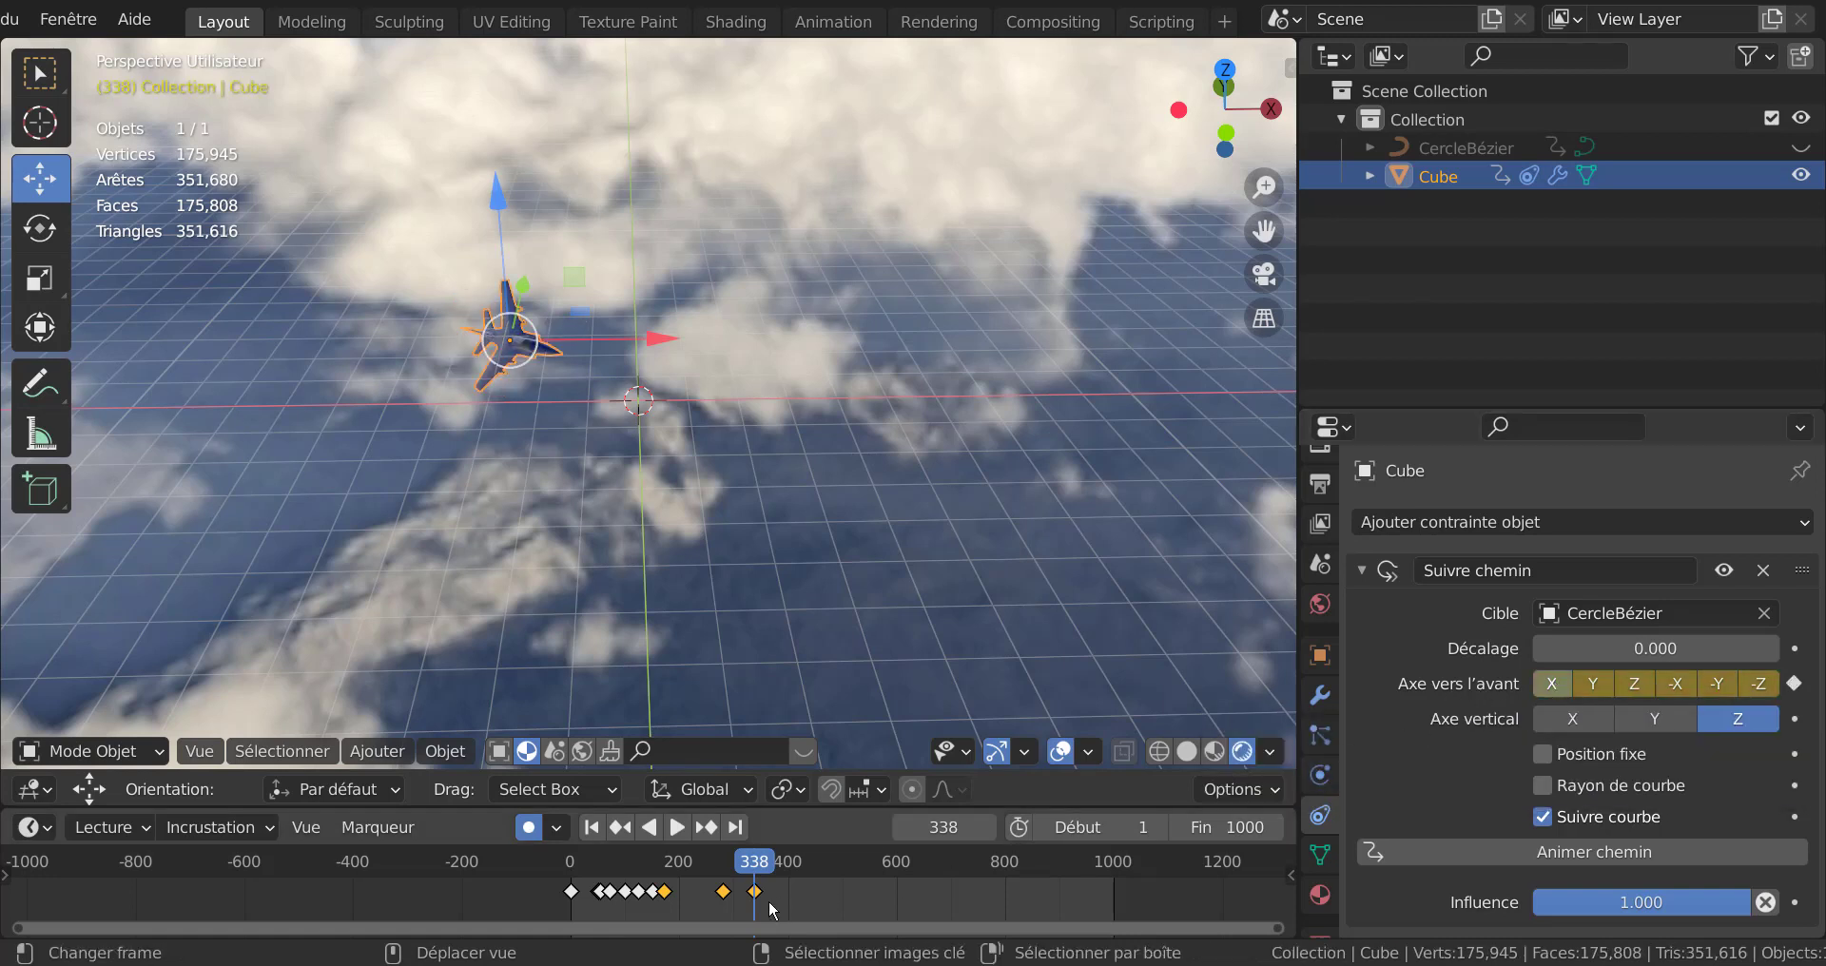
key(shift+ctrl+space)
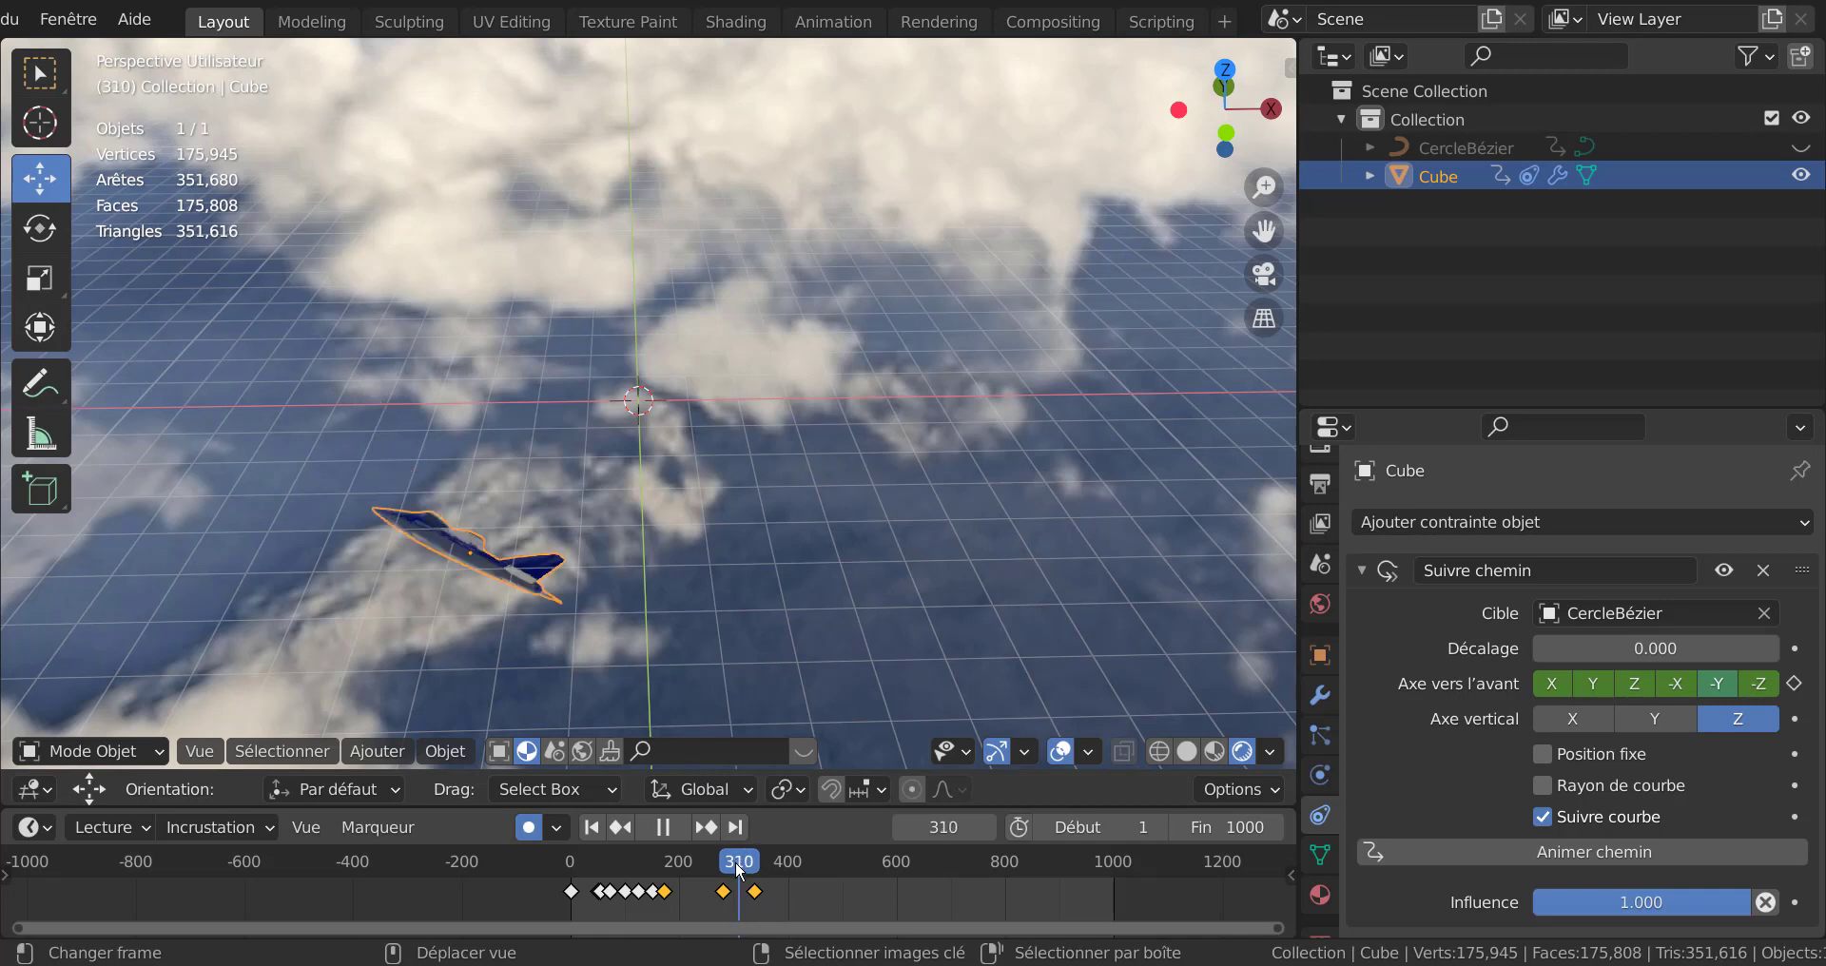
drag(736, 863, 826, 847)
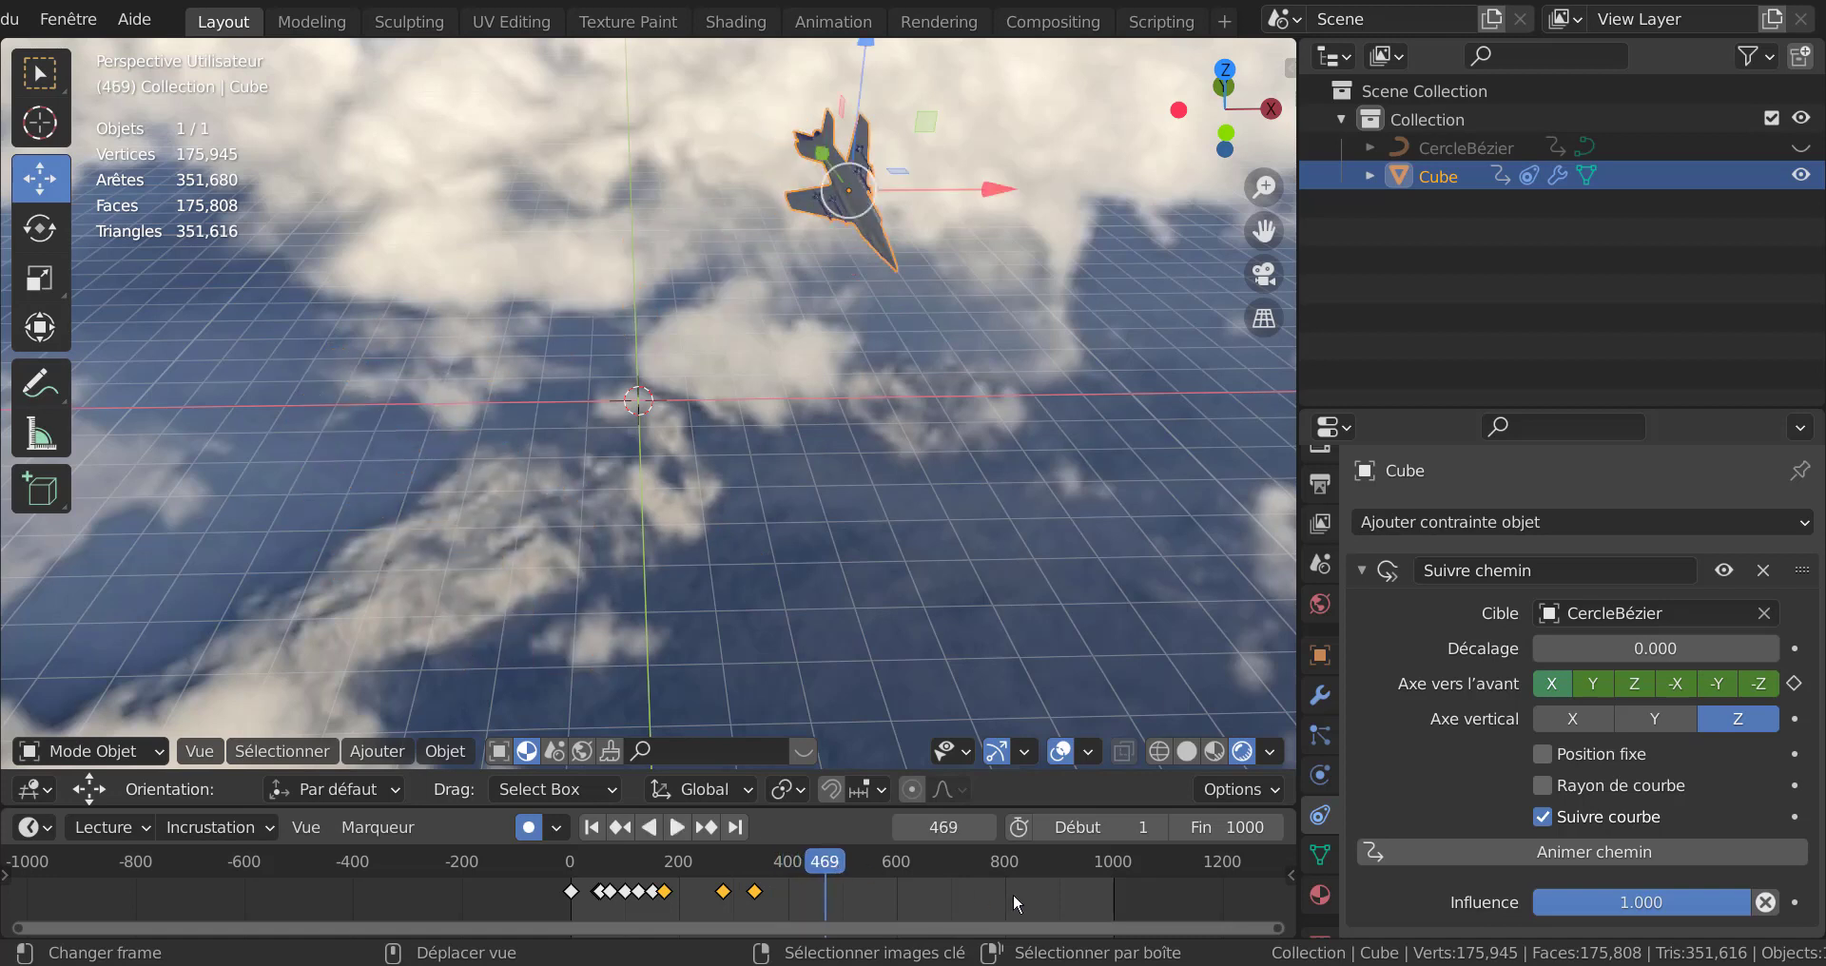
Step: Play the animation in a widened 3D view and deselect the jet to watch its flight
click(678, 829)
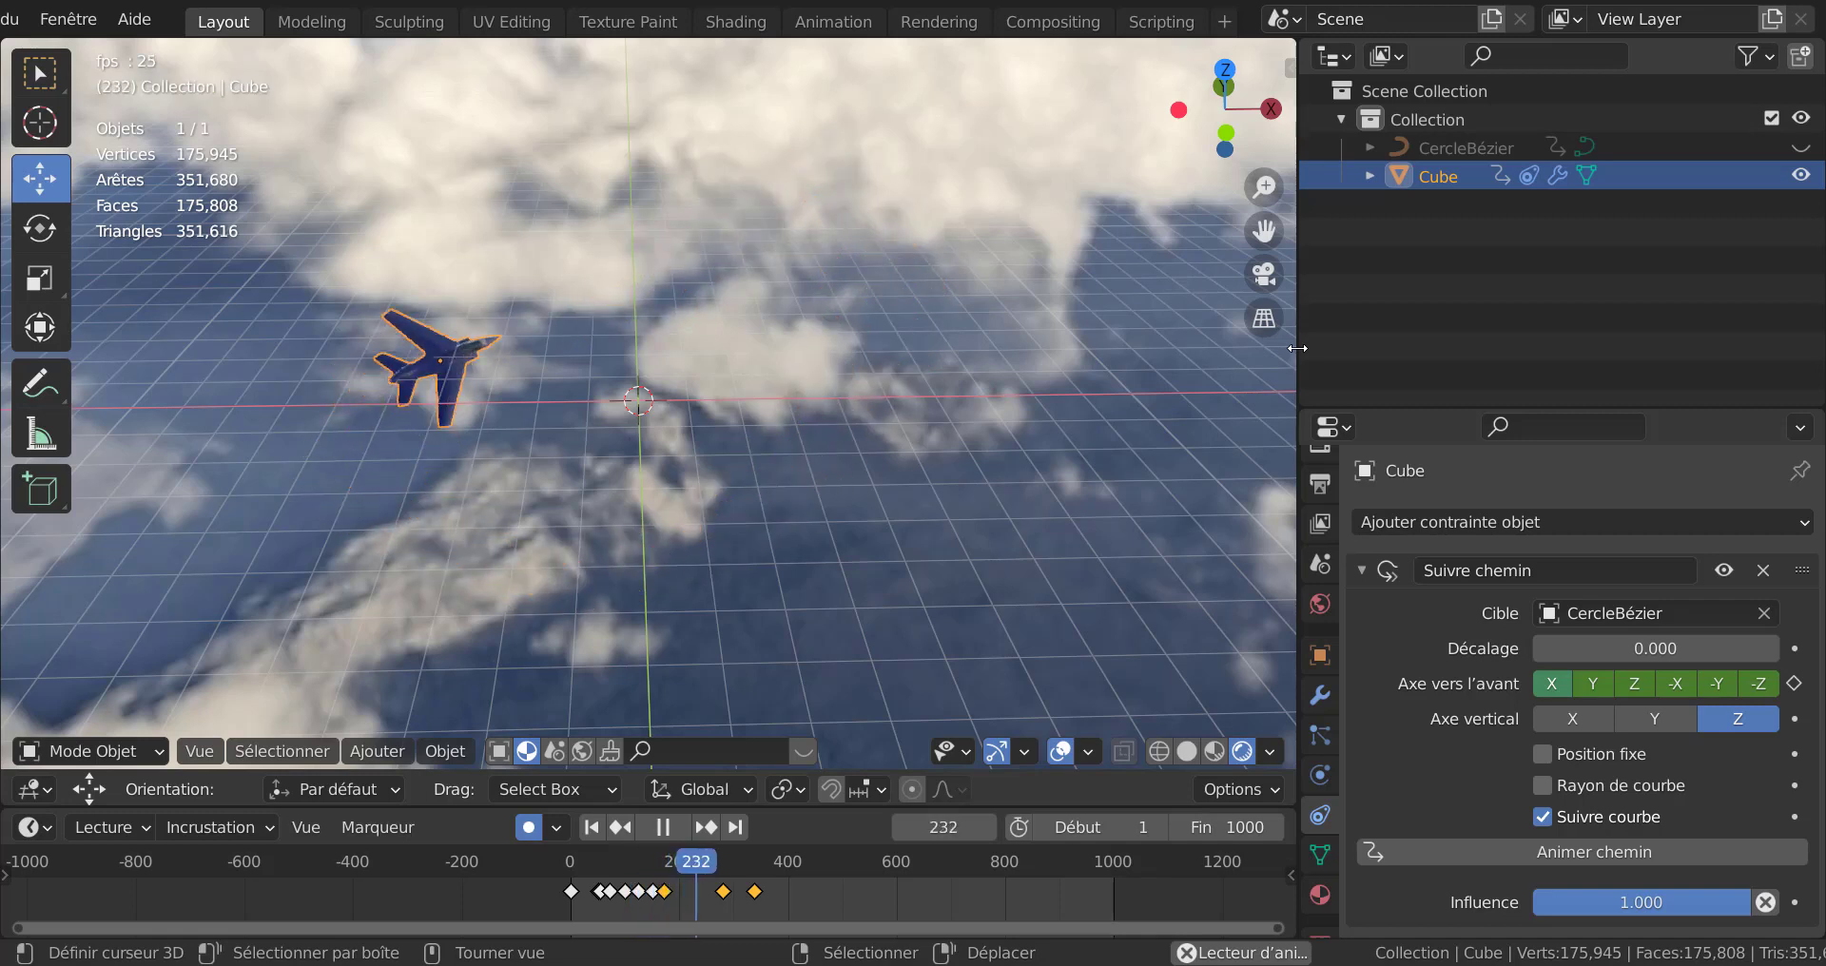
drag(1297, 348, 1599, 305)
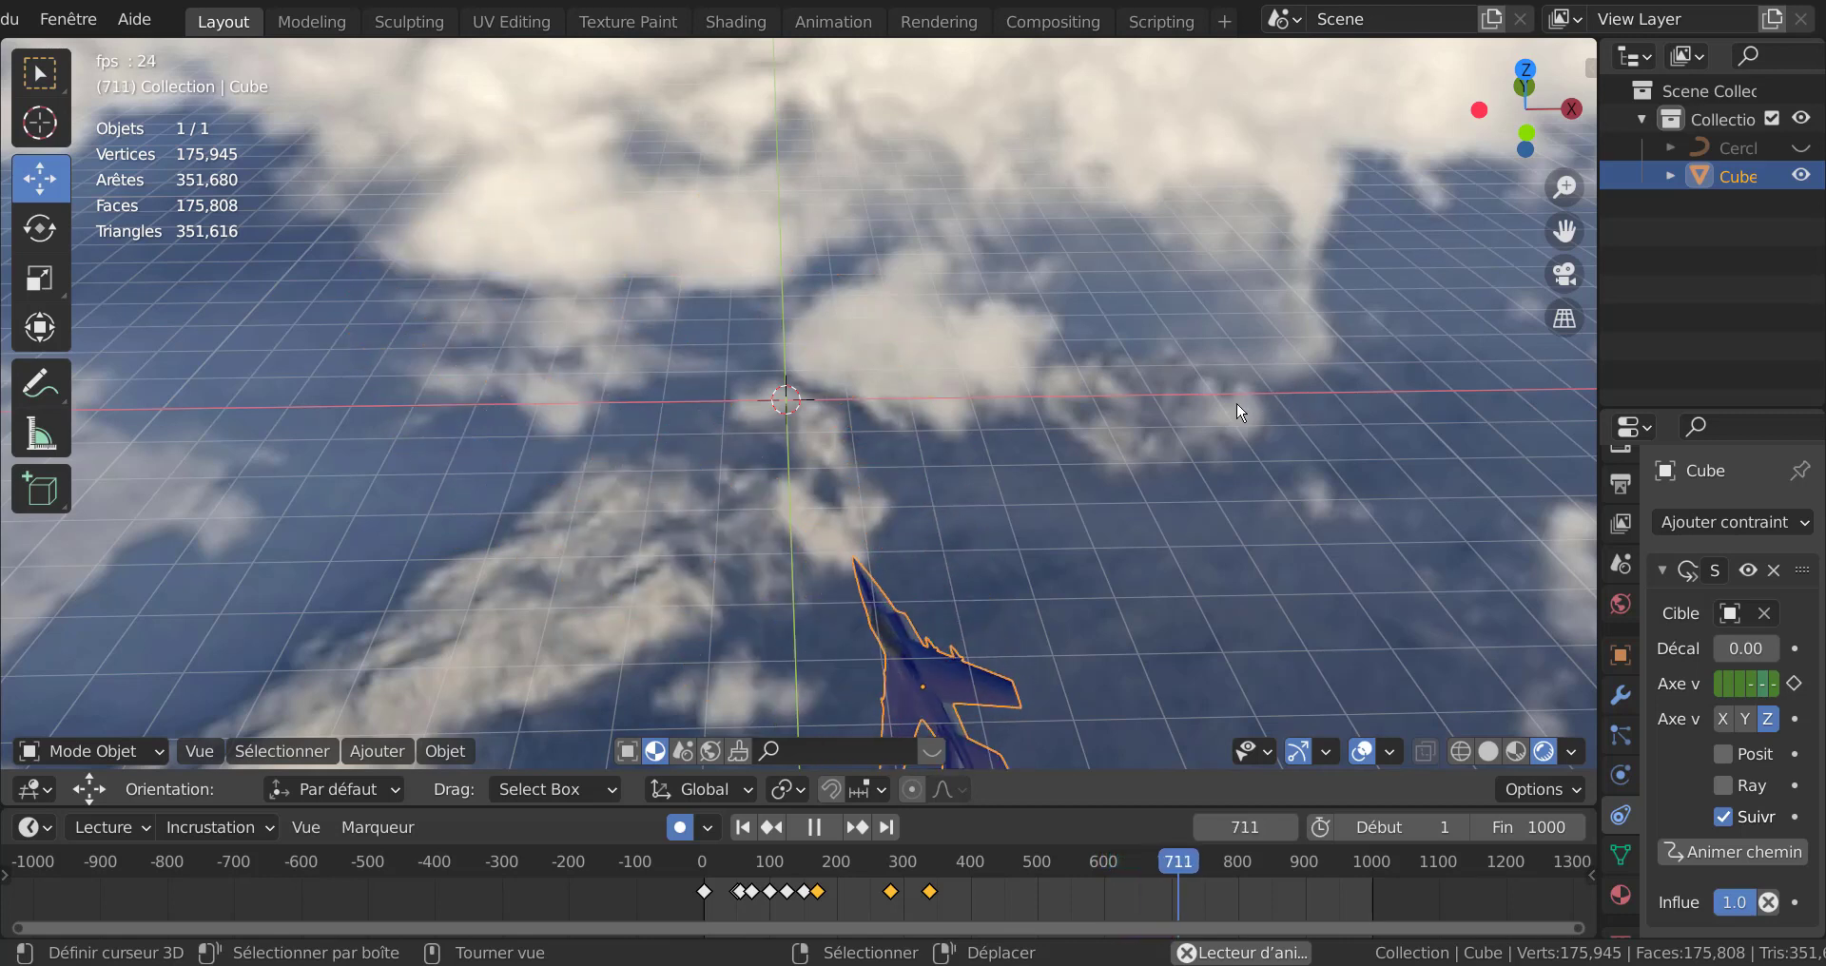
click(1264, 423)
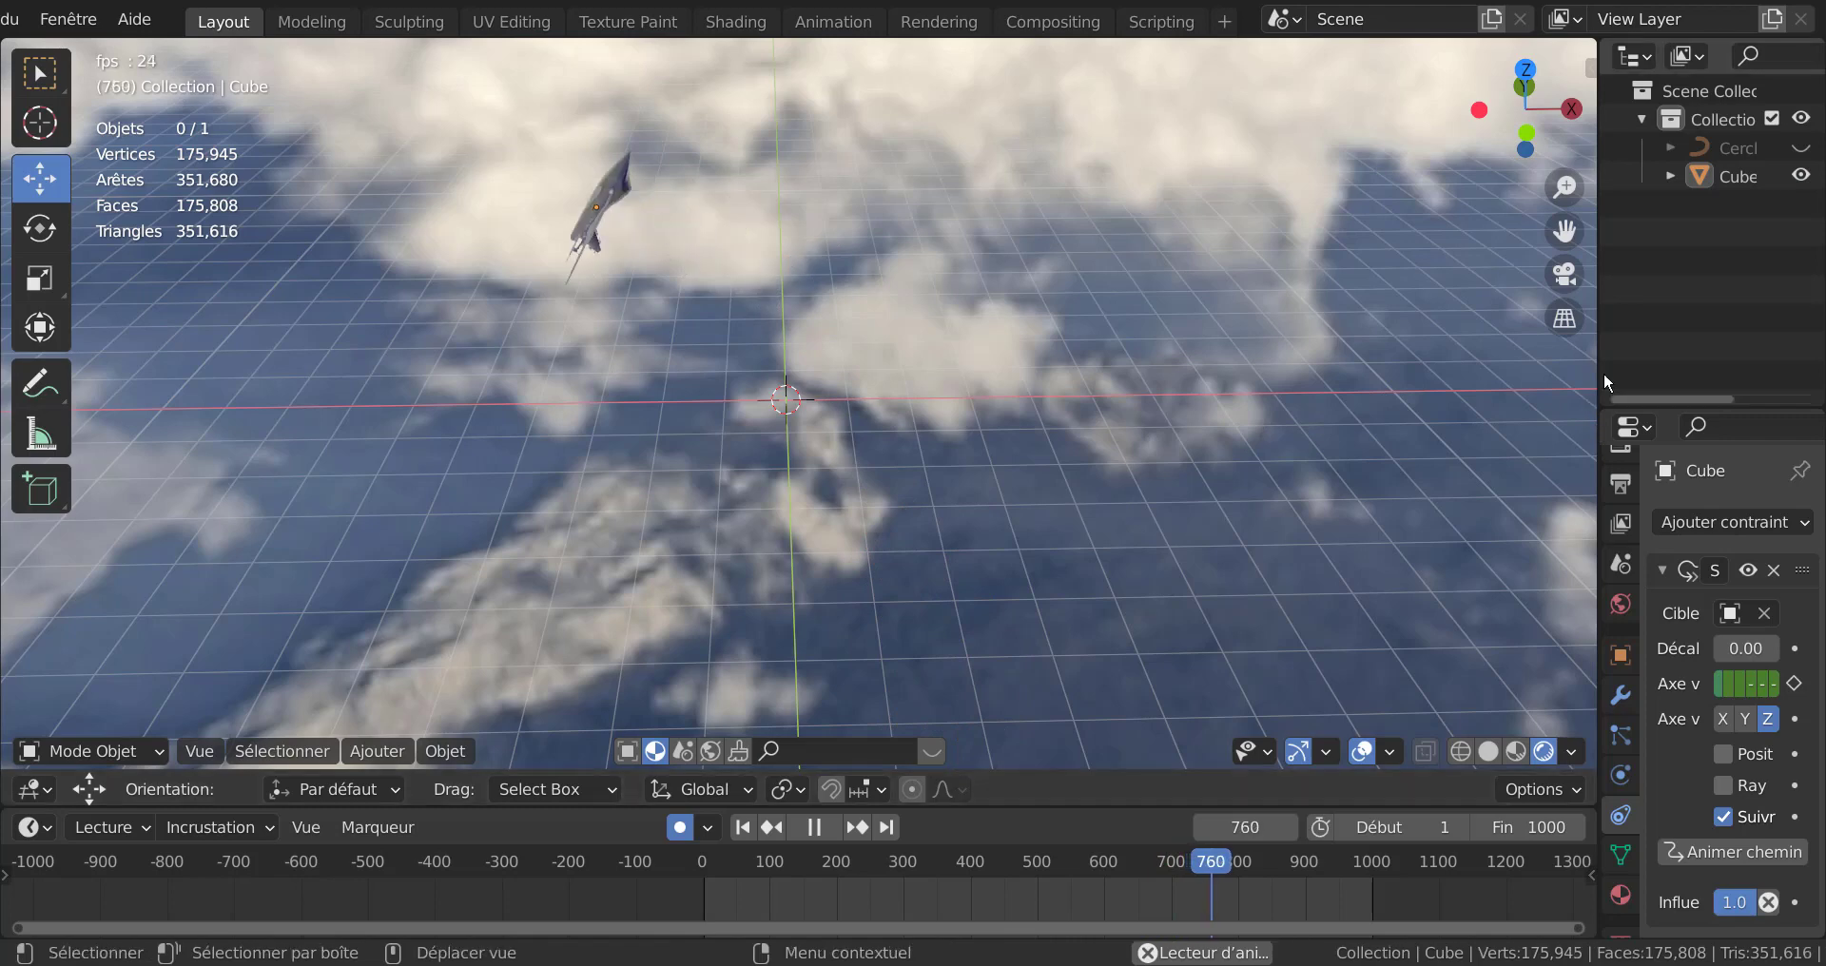
Step: Make room for the constraint settings again and keyframe the jet's forward axis to -Y at frame 475
drag(1598, 418, 1206, 415)
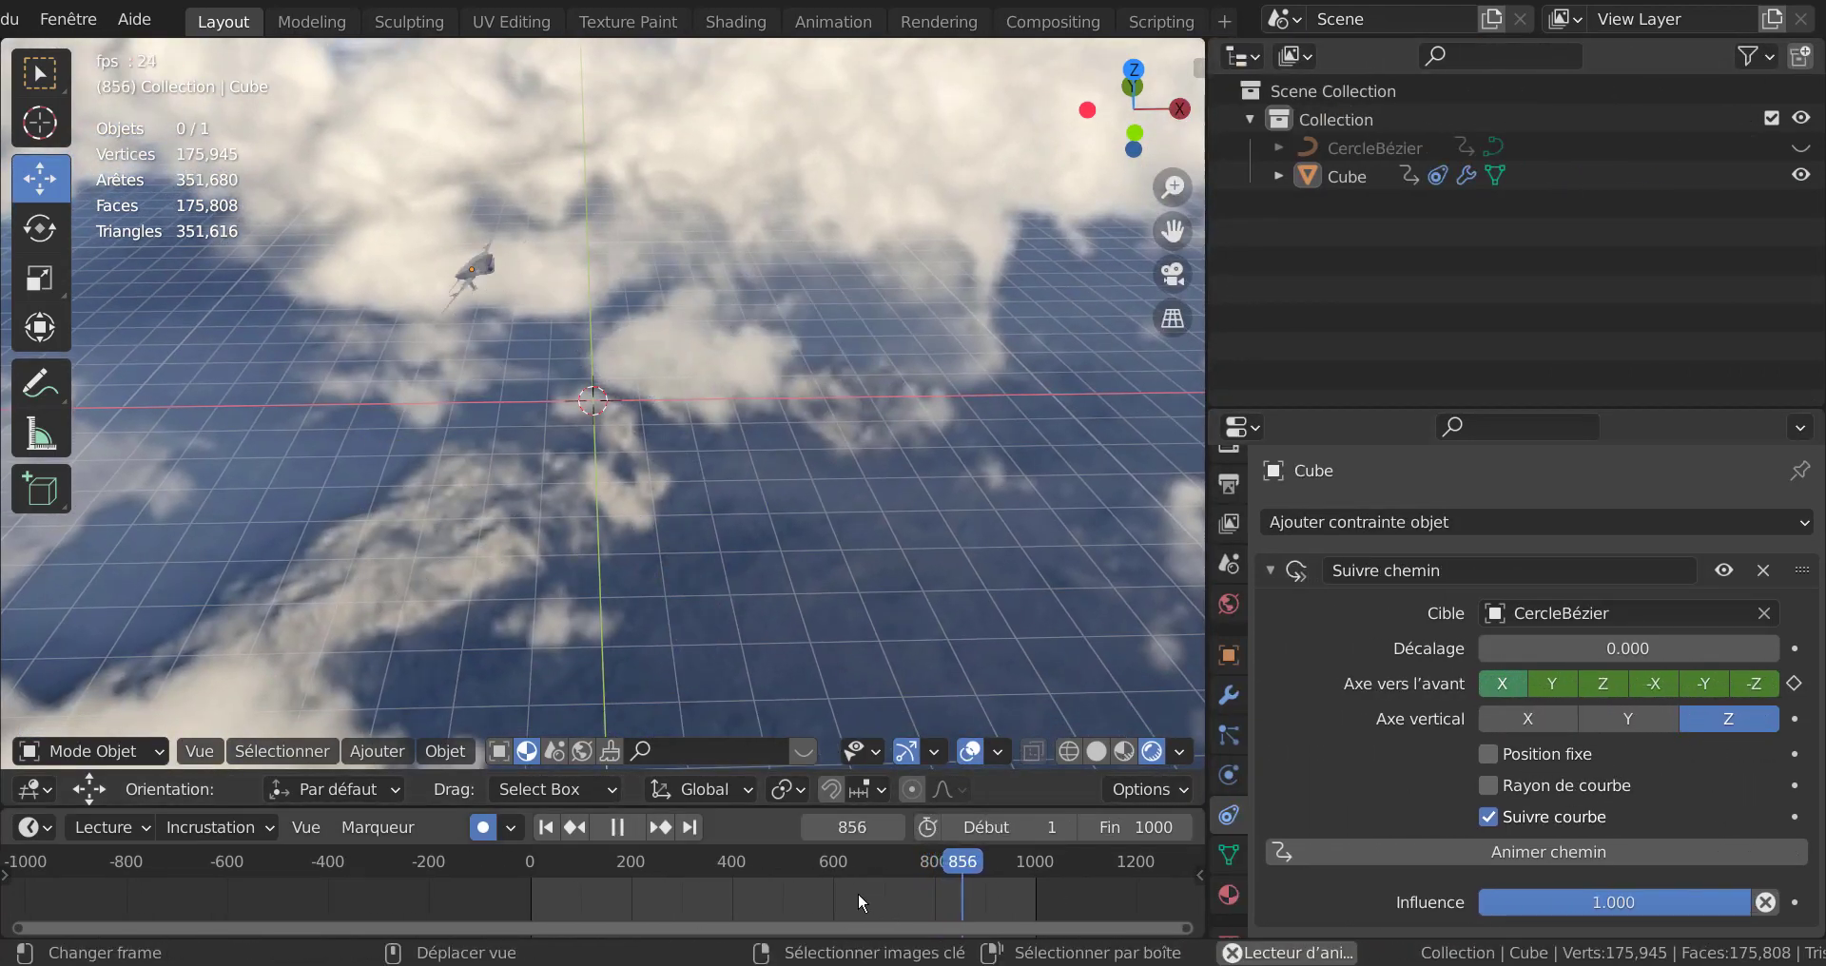
drag(962, 863, 770, 867)
key(space)
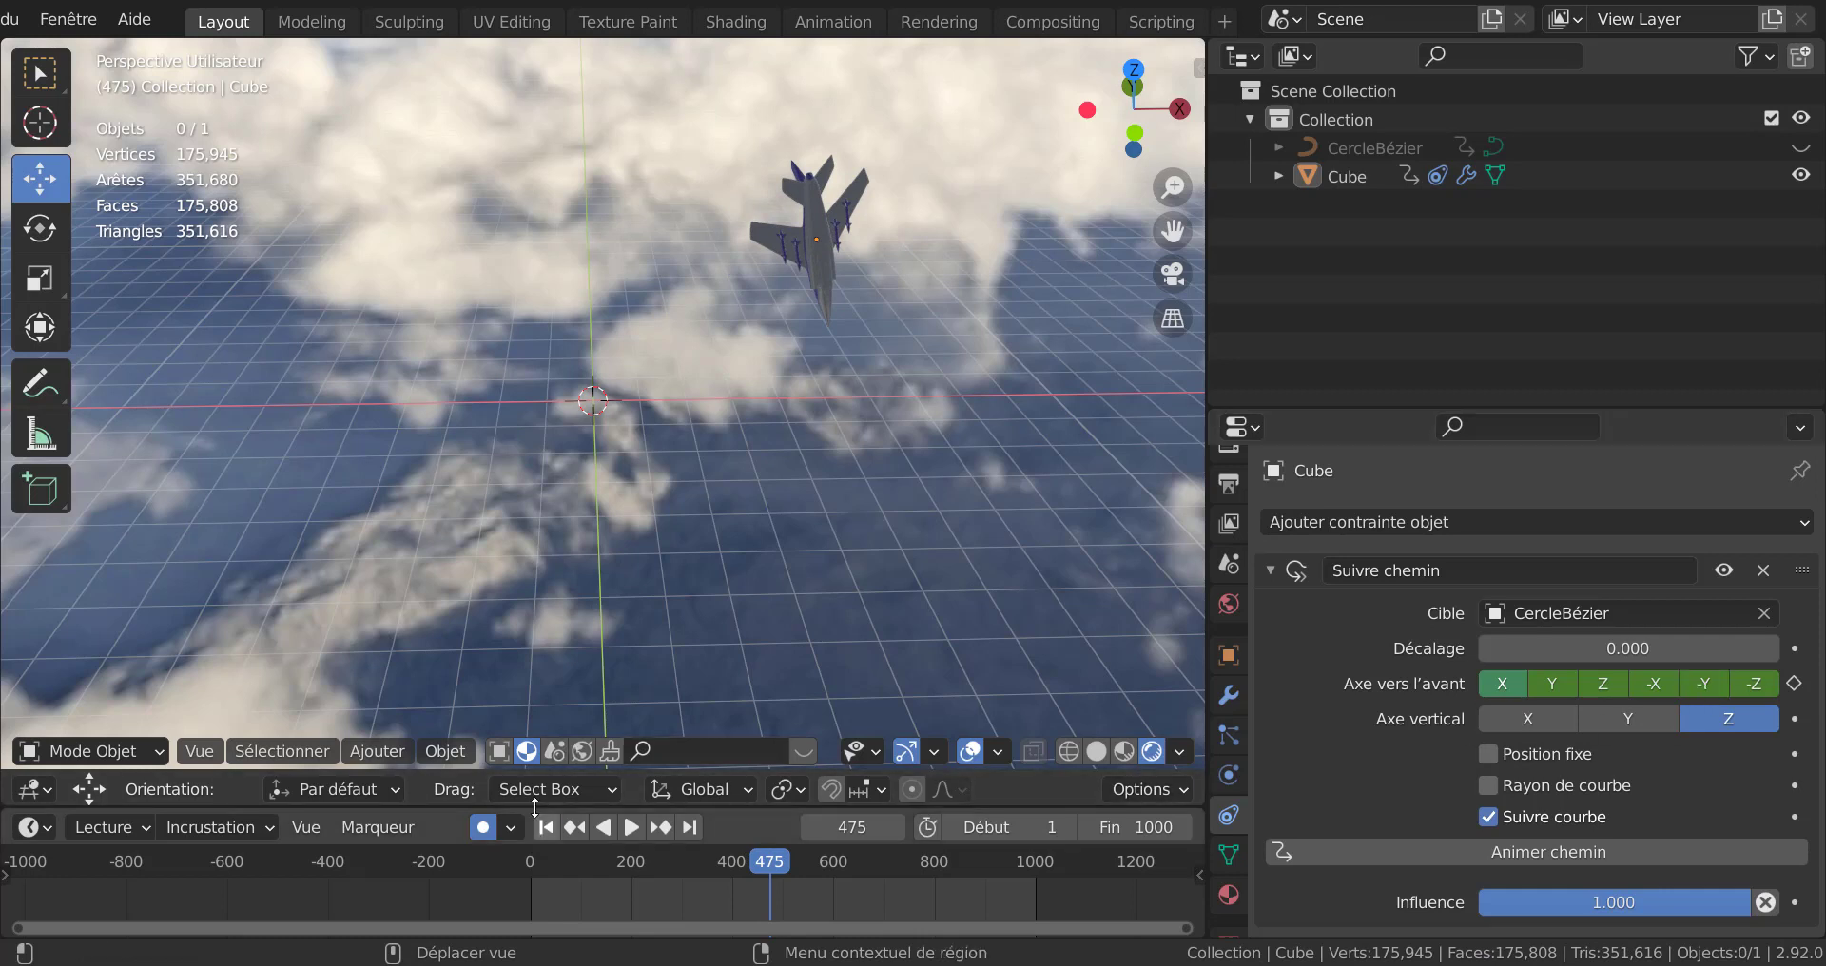
click(1707, 683)
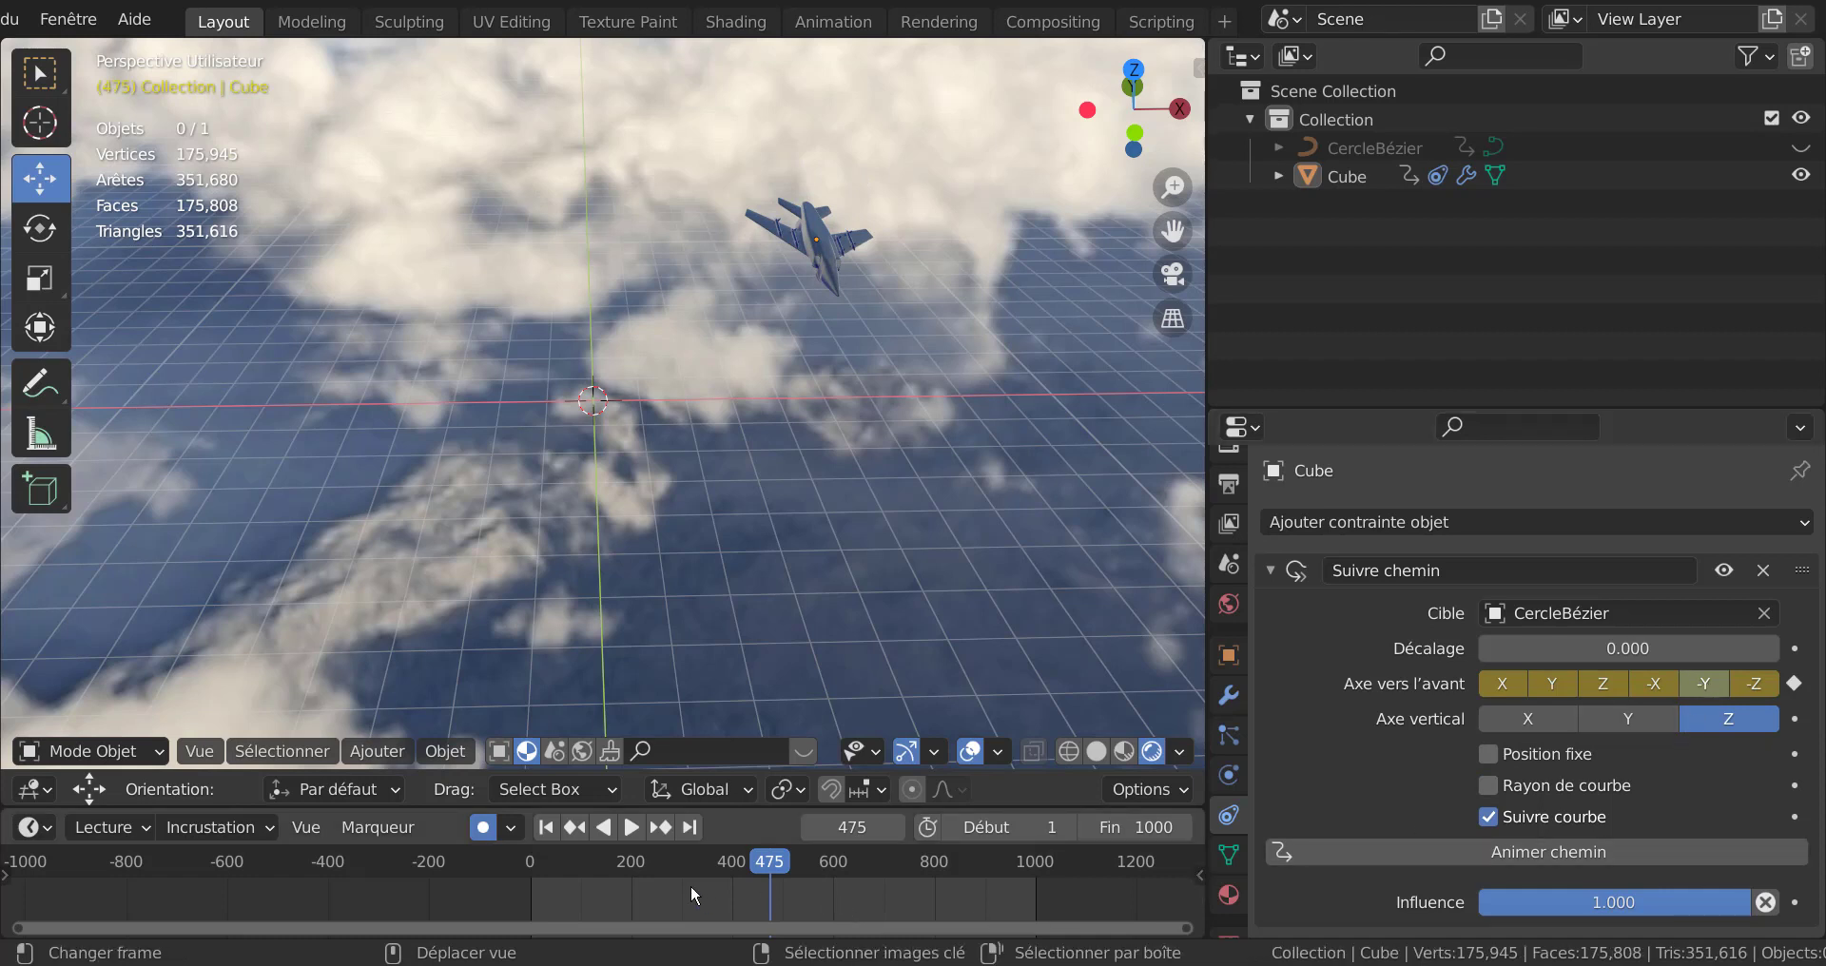
Step: Play back the flight with the new forward-axis keyframes and watch it in a 3D view widened almost fully
click(631, 827)
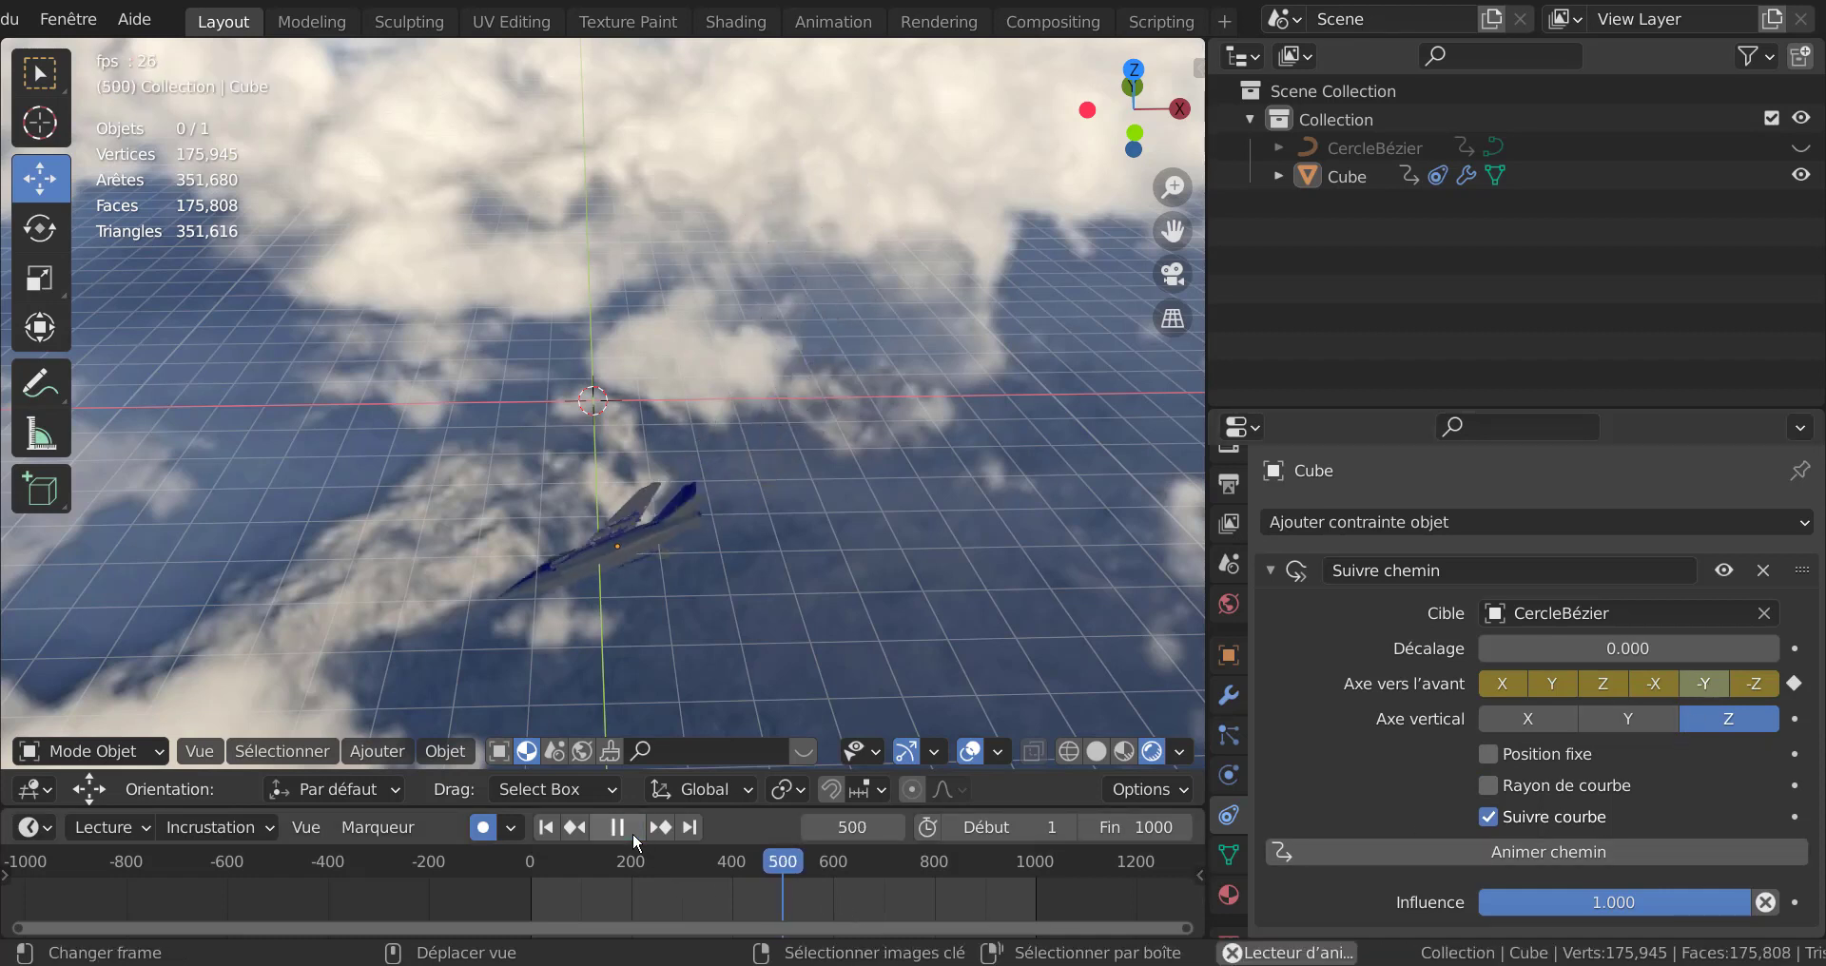
click(726, 889)
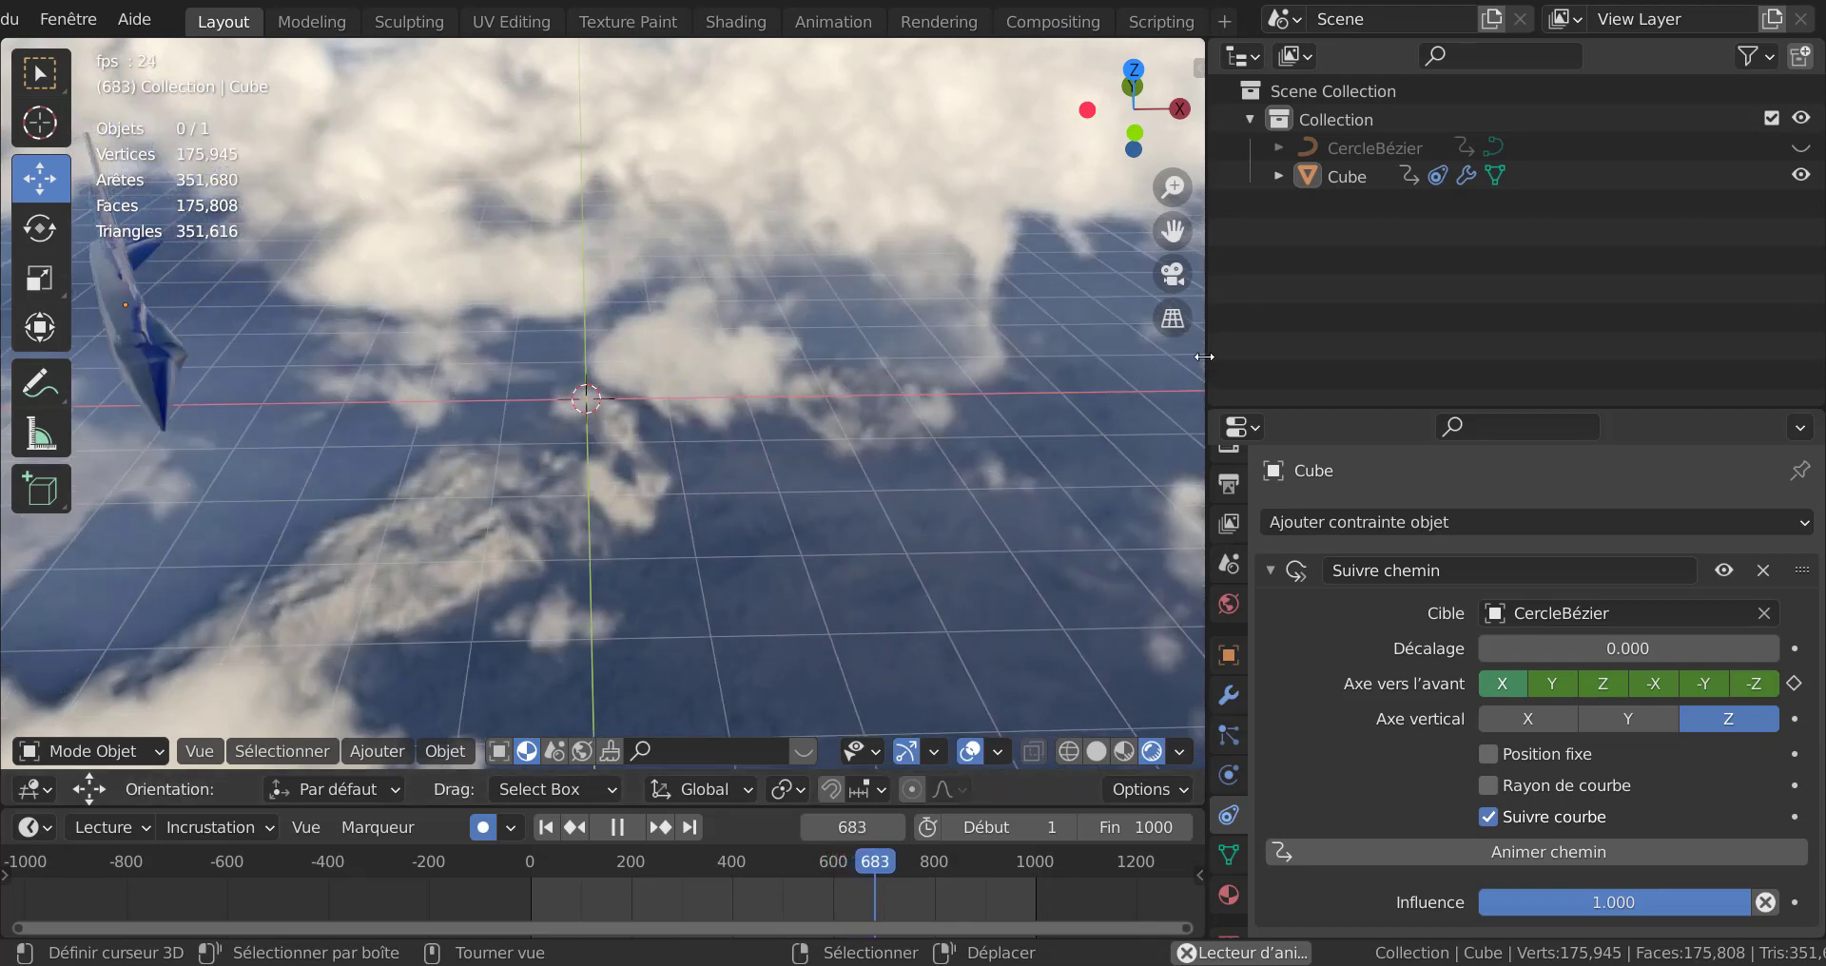
drag(1207, 356, 1598, 360)
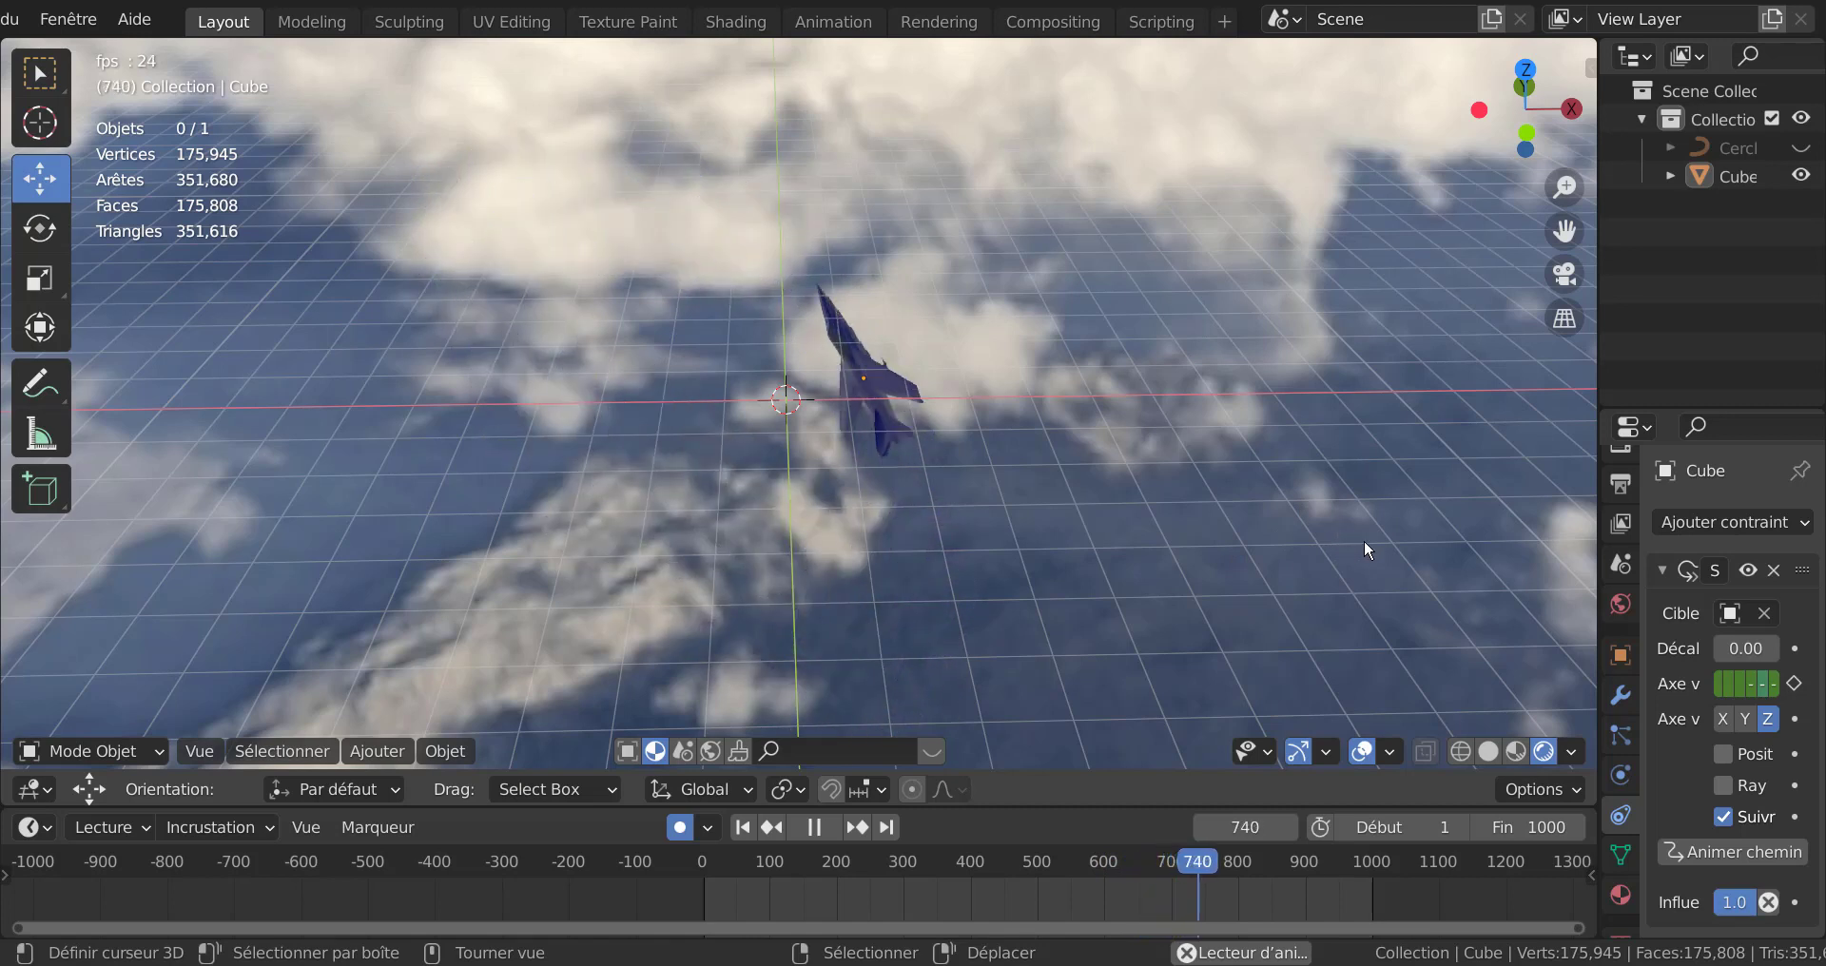
drag(1598, 368, 1764, 368)
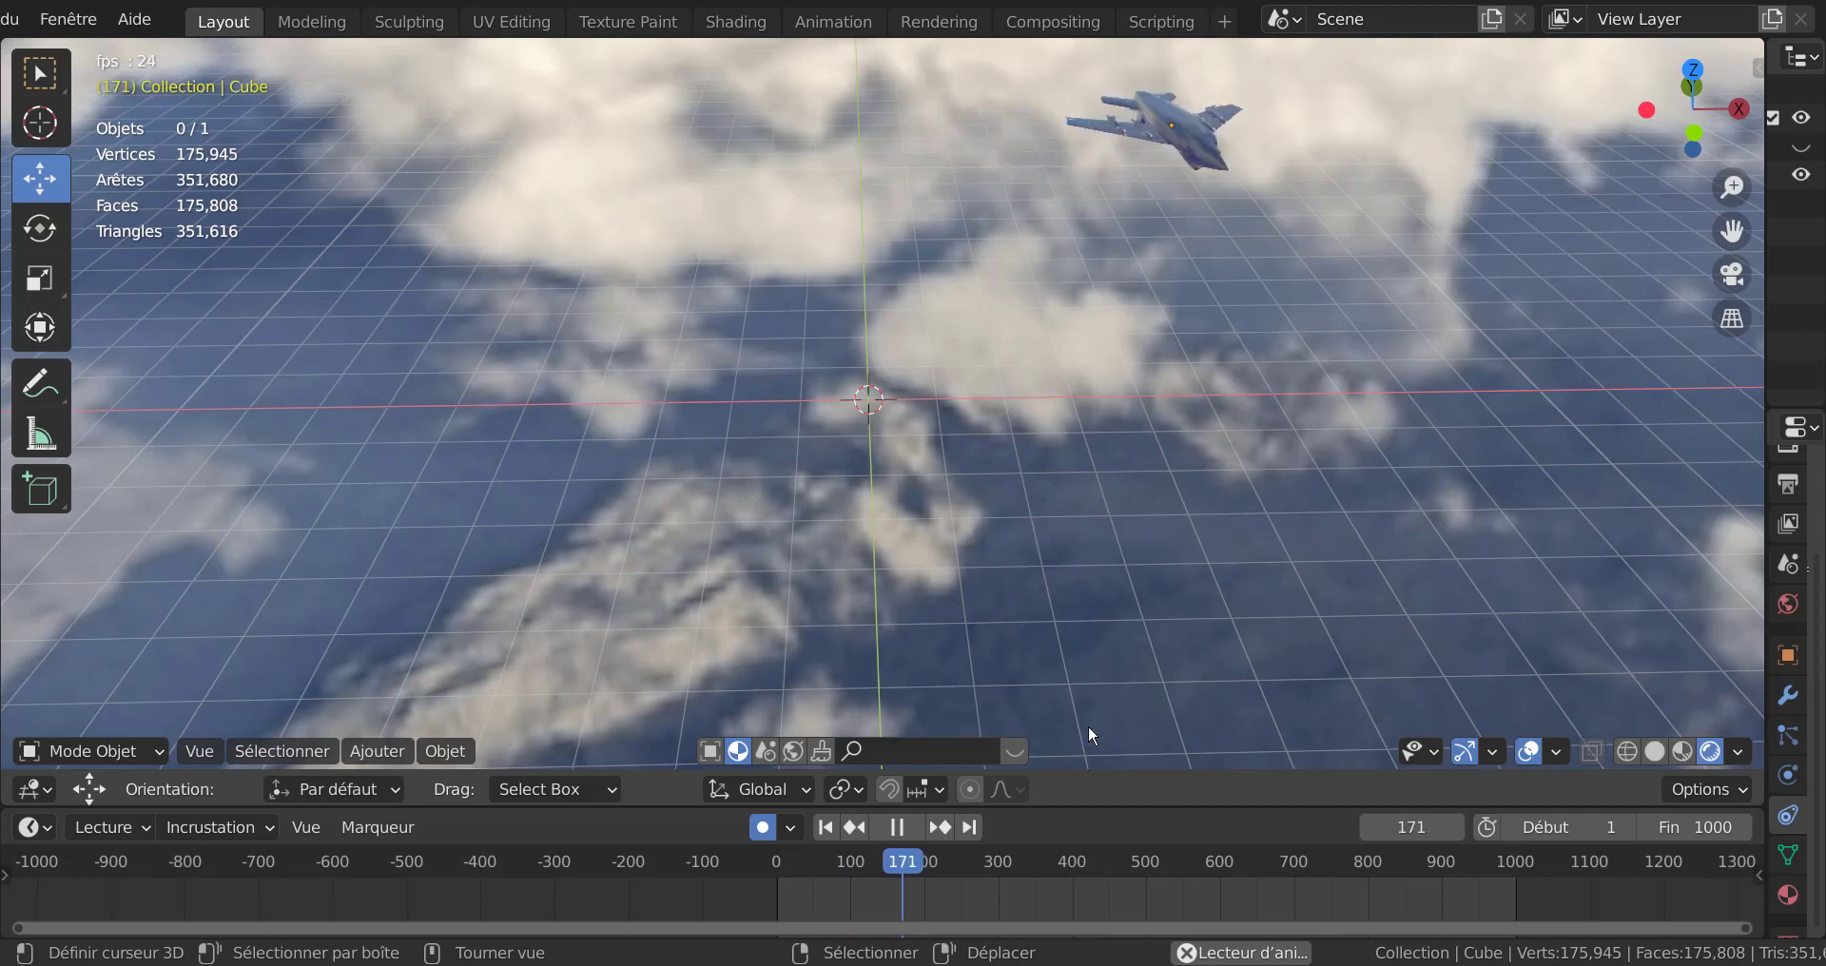
click(741, 791)
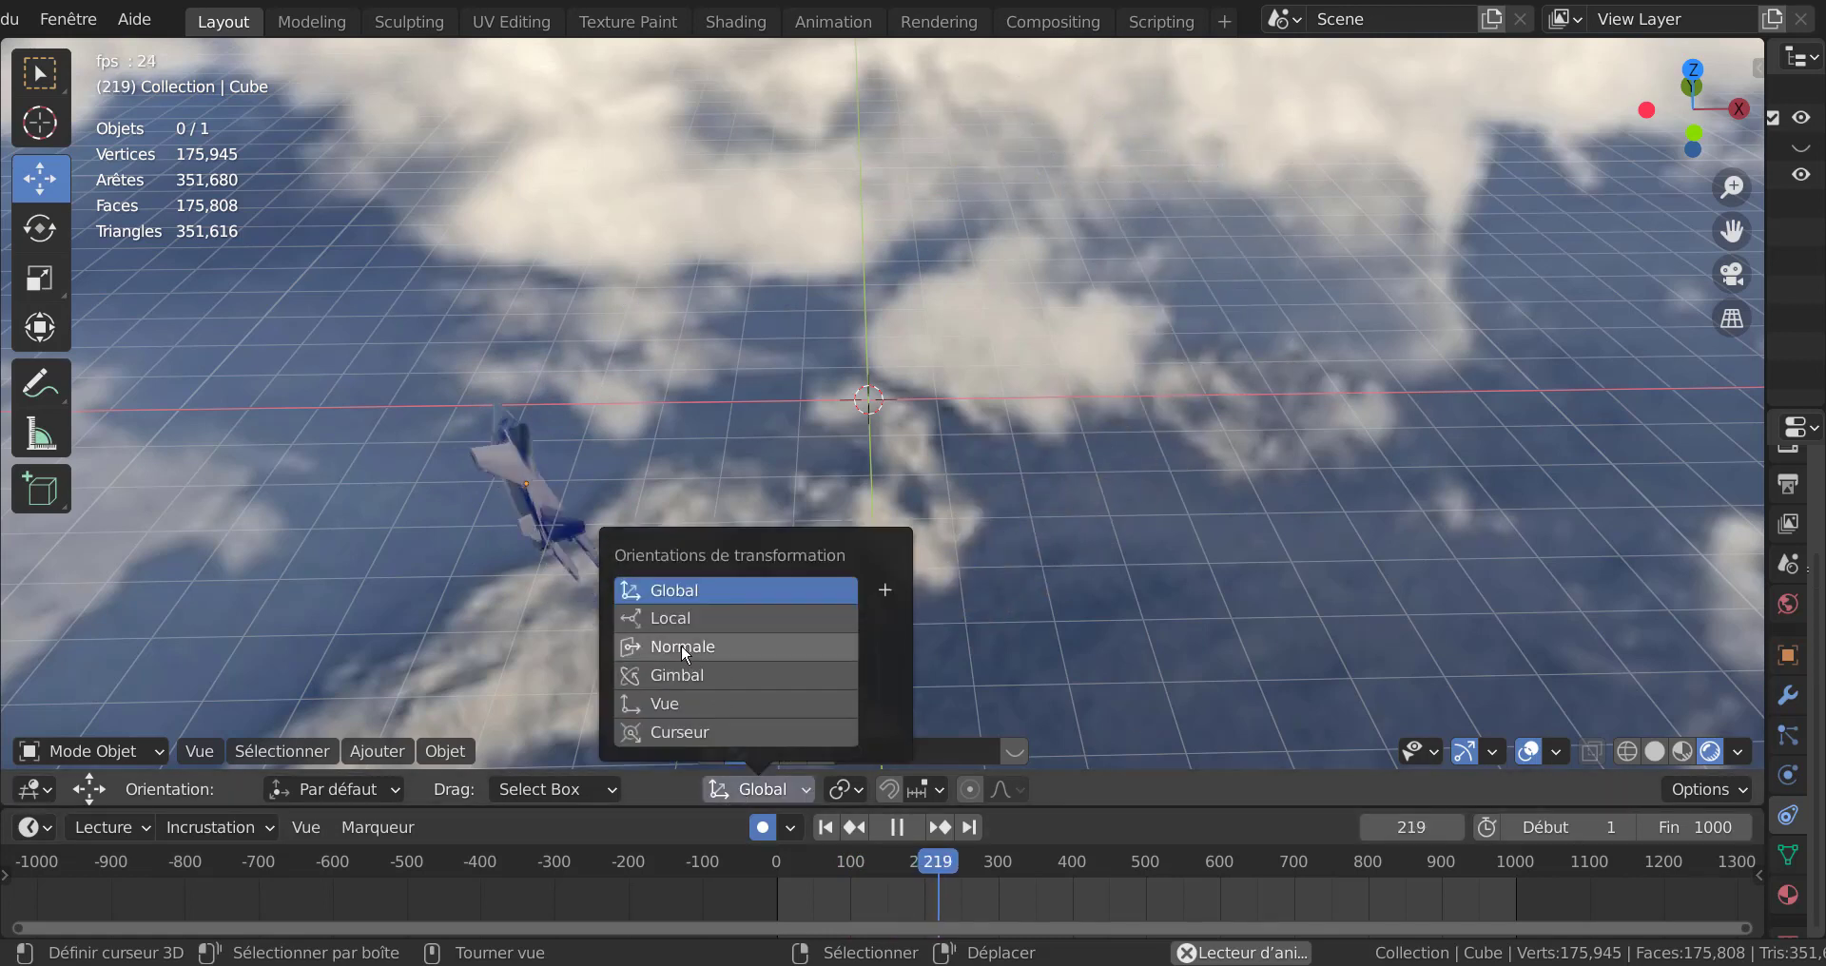